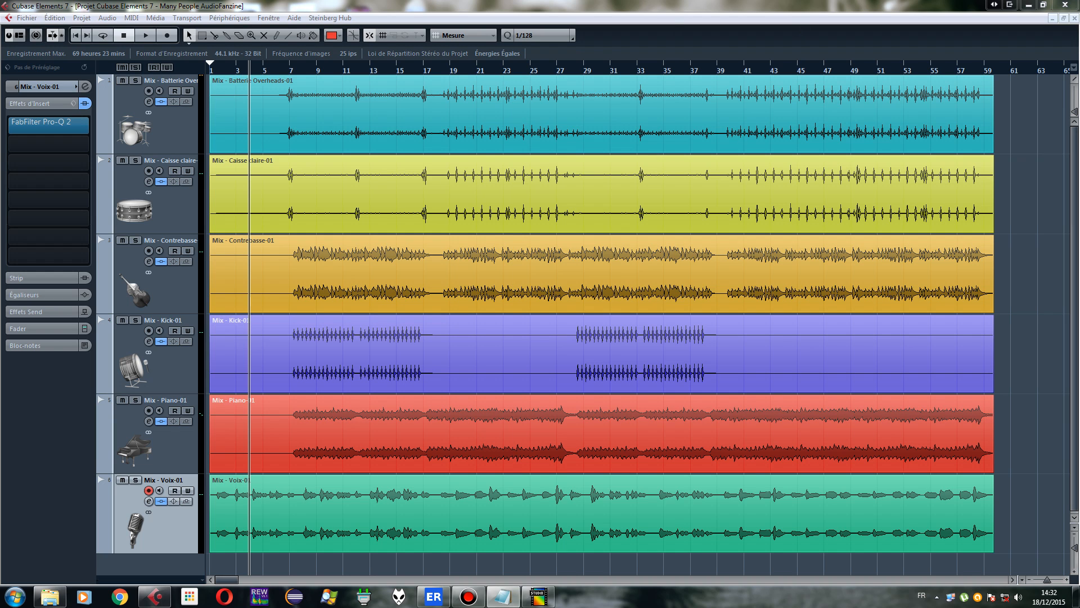
left_click(632, 4)
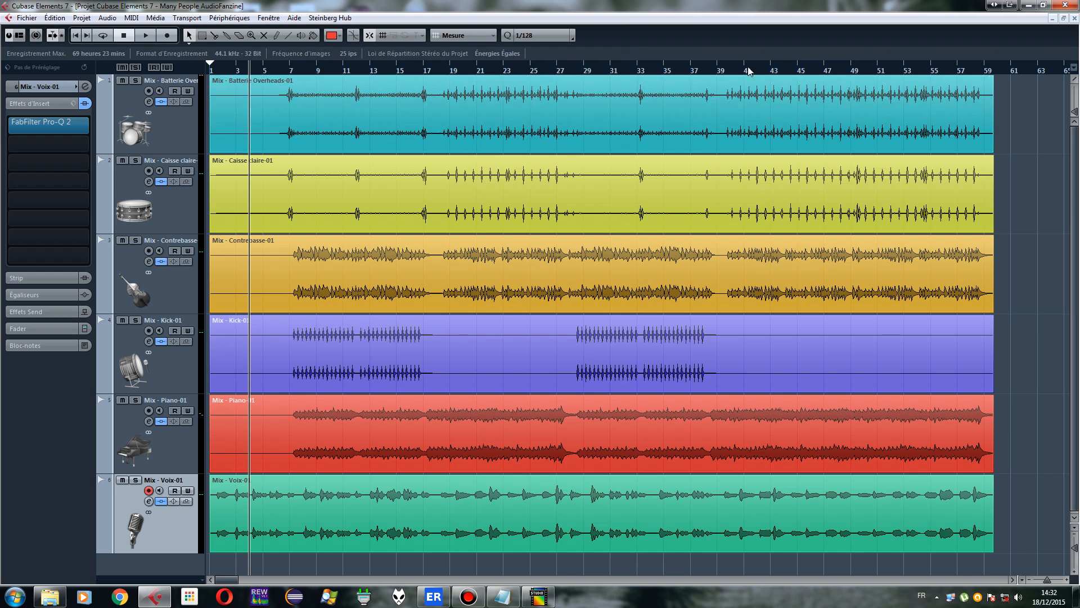
left_click(734, 256)
left_click(311, 127)
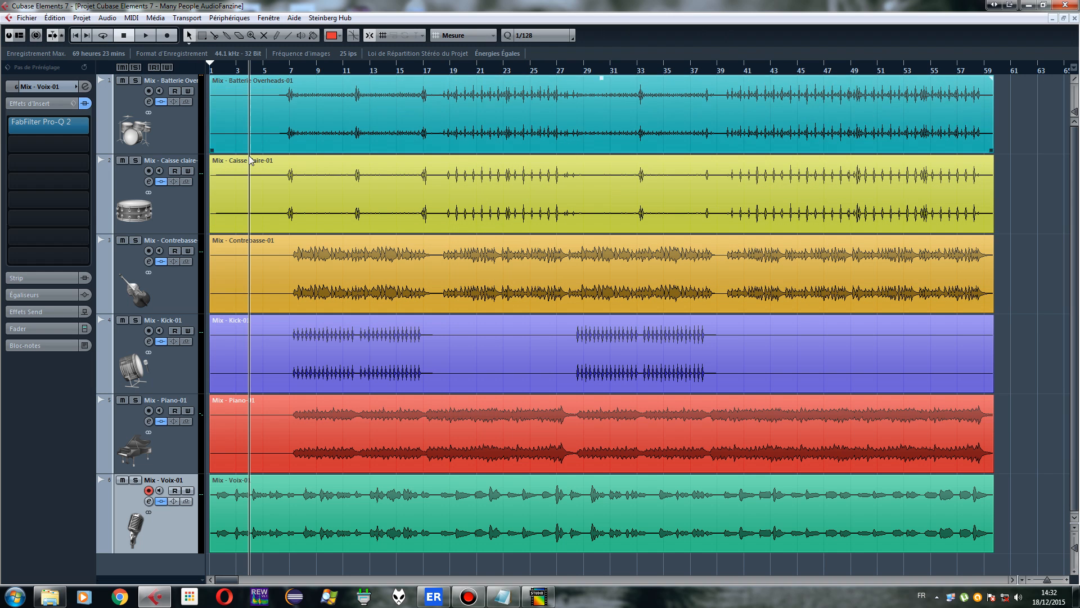
left_click(181, 121)
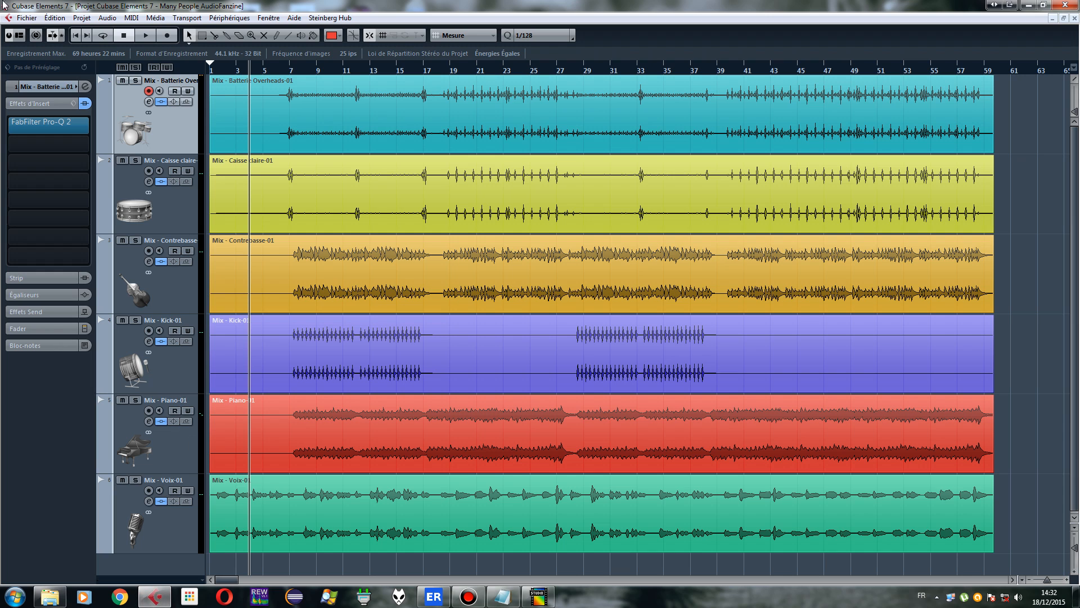
left_click(28, 18)
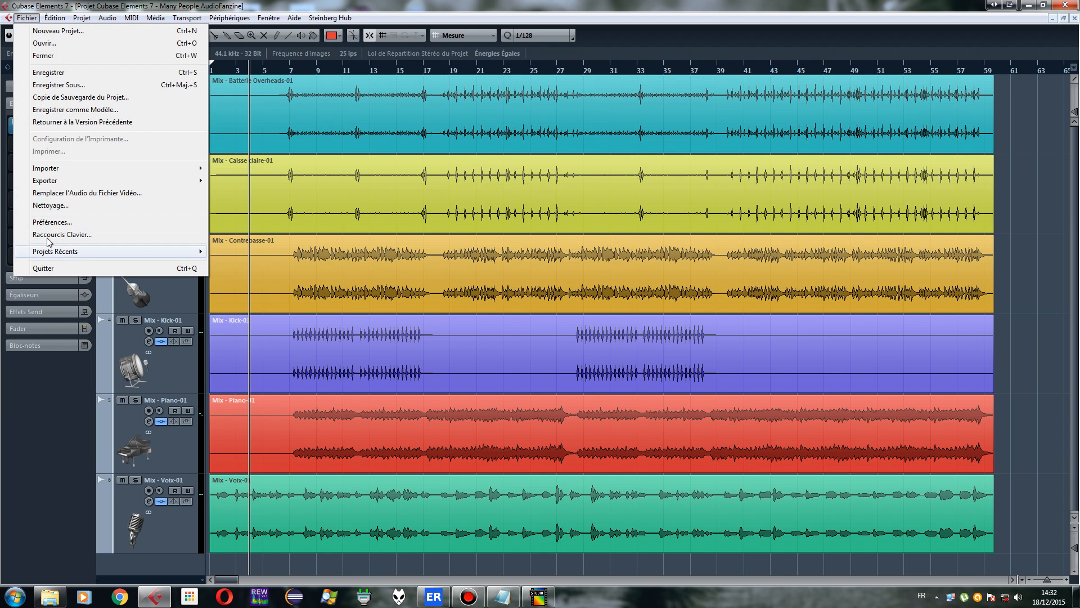
mouse_move(58, 171)
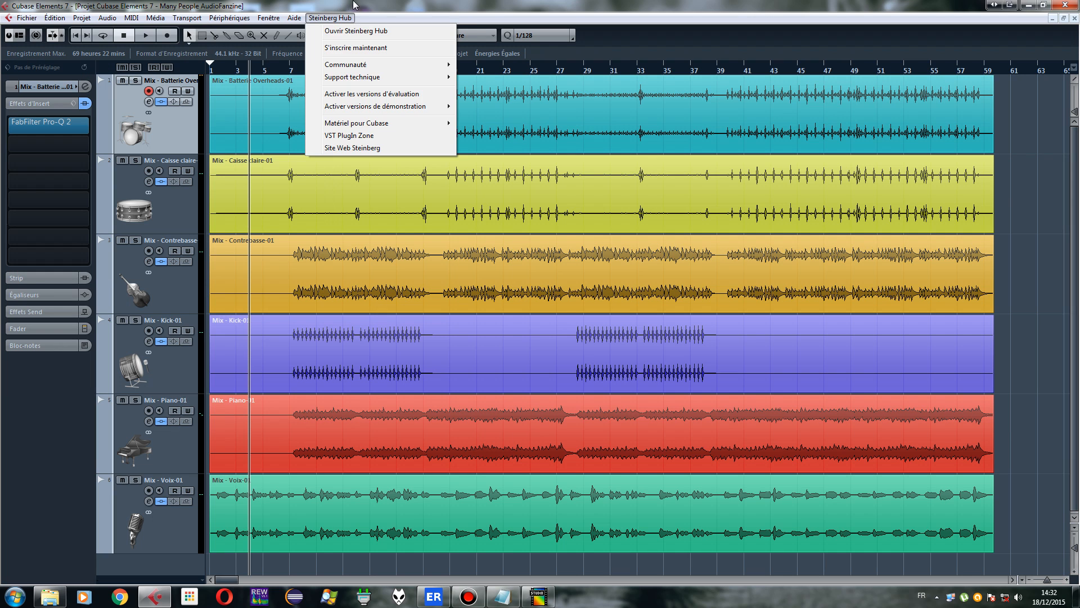
left_click(175, 128)
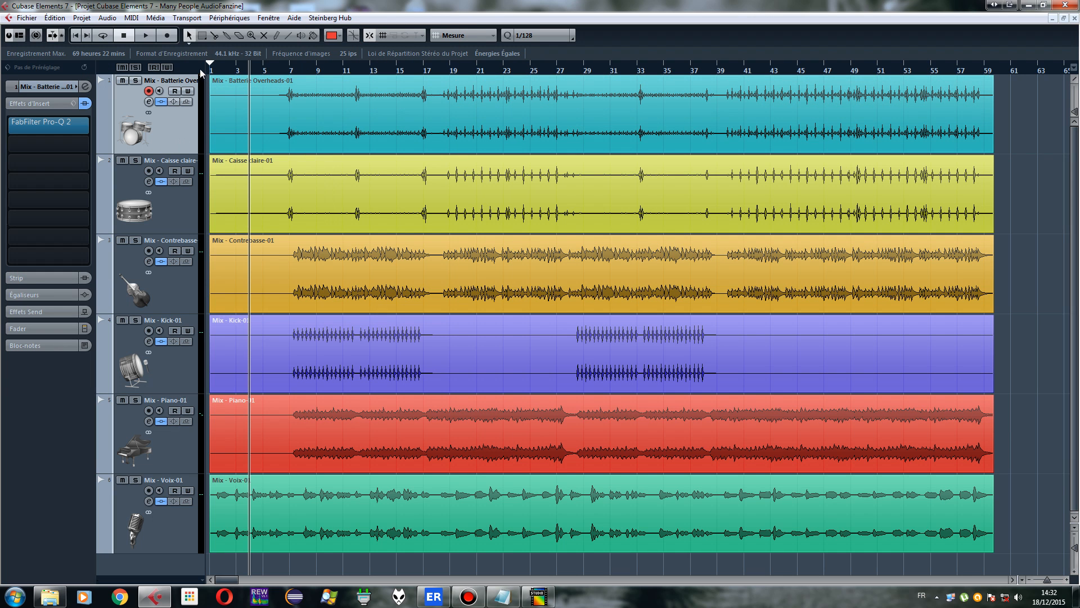
Widen the track list and go through the Caisse claire, Contrebasse and Kick tracks, selecting each in turn
left_click_drag(206, 68, 304, 68)
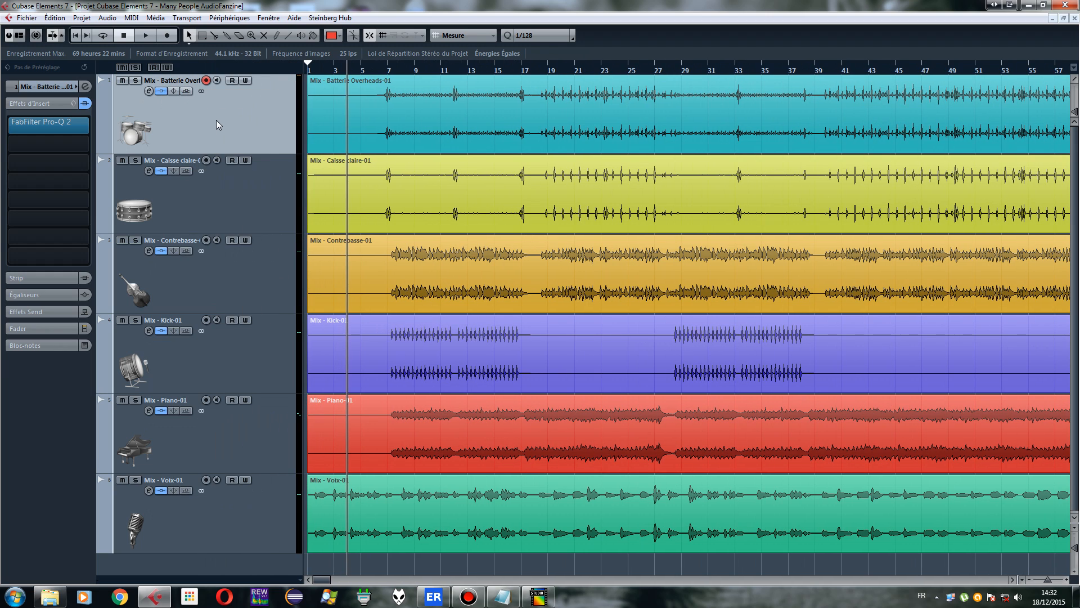
left_click(217, 206)
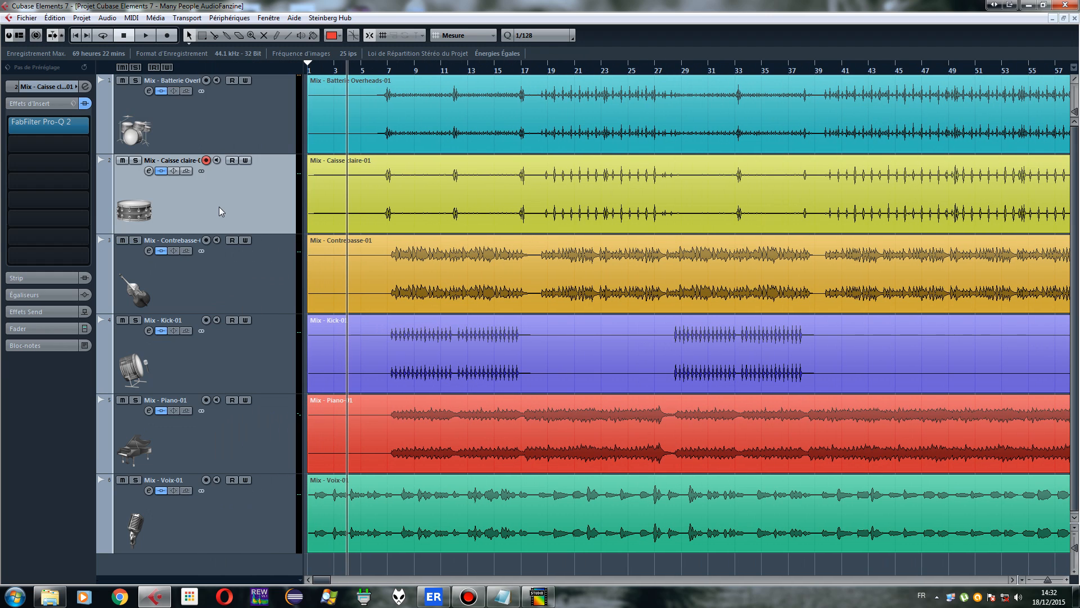
left_click(237, 289)
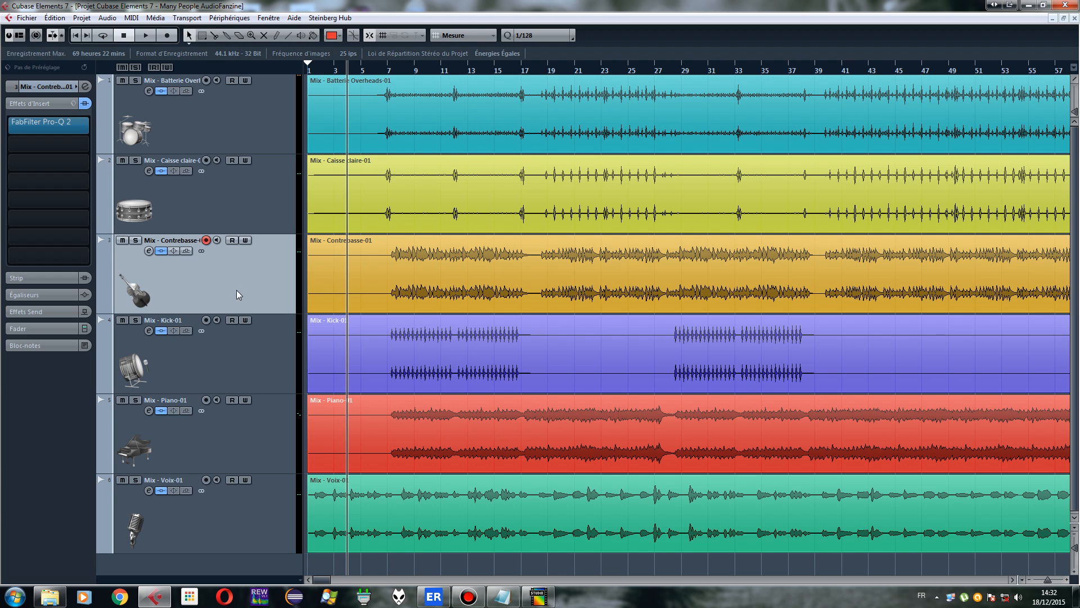
left_click(220, 353)
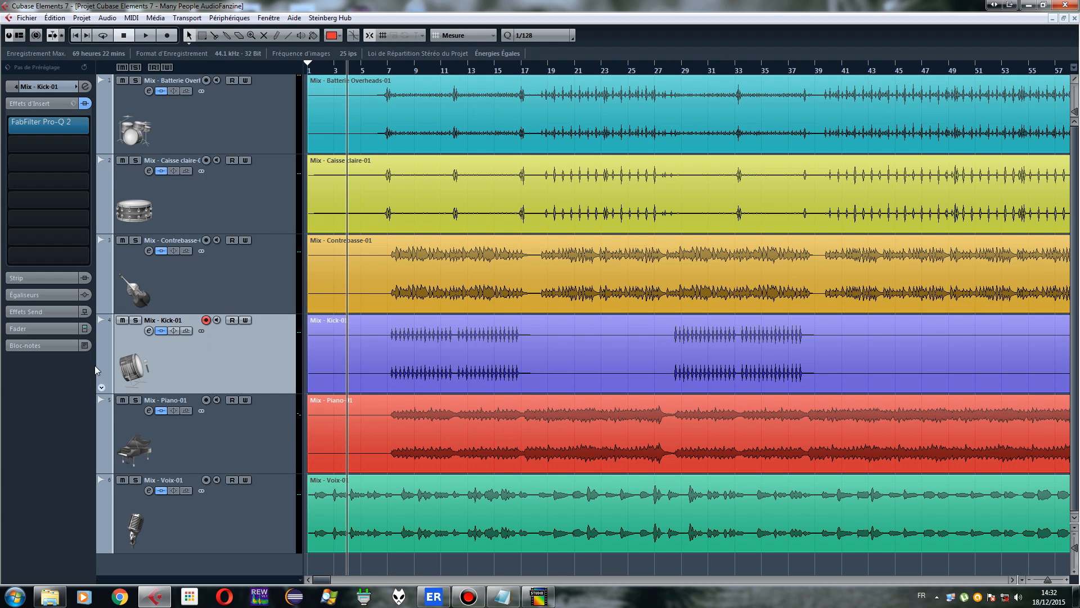
Move the playhead to about bar 11 and select the Voix track
left_click(402, 69)
left_click_drag(403, 70, 442, 70)
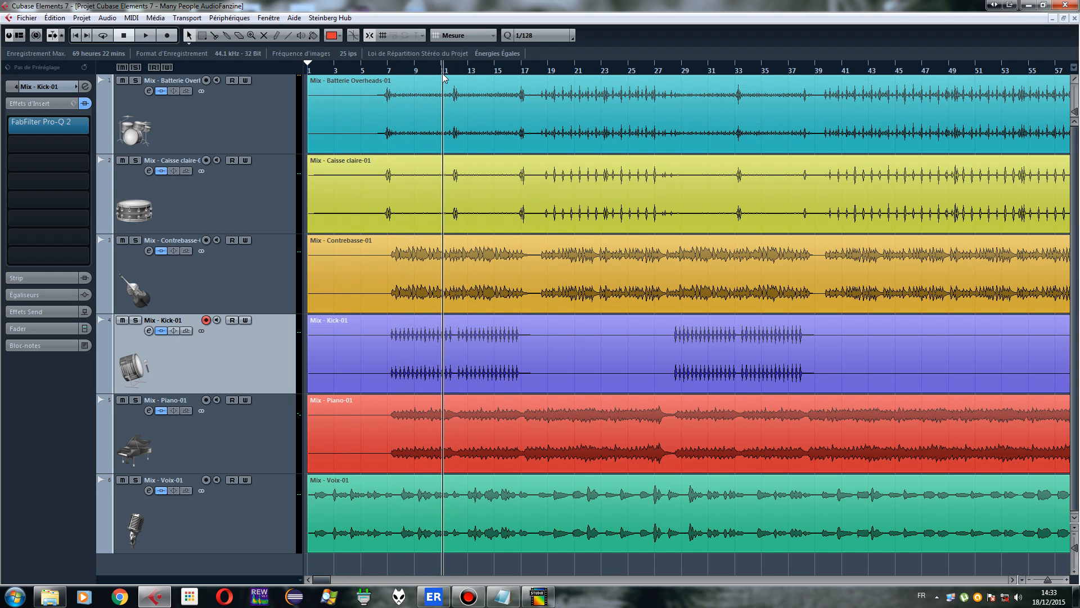
left_click(206, 462)
left_click(246, 513)
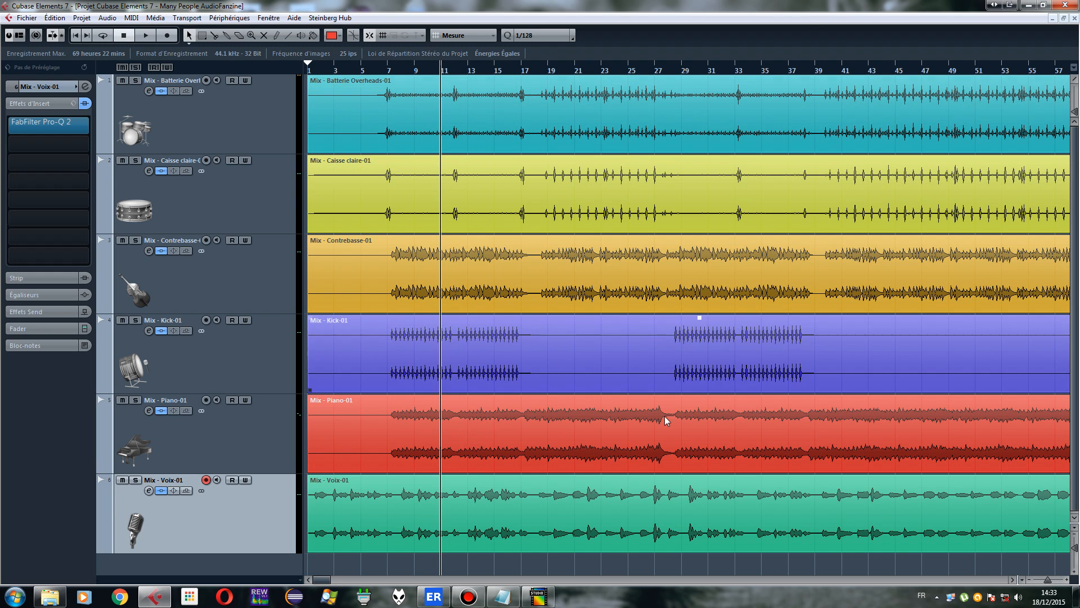
Switch to PhotoFiltre Studio X, examine the instruments' frequency and stereo placement diagram, and return to Cubase
left_click(538, 596)
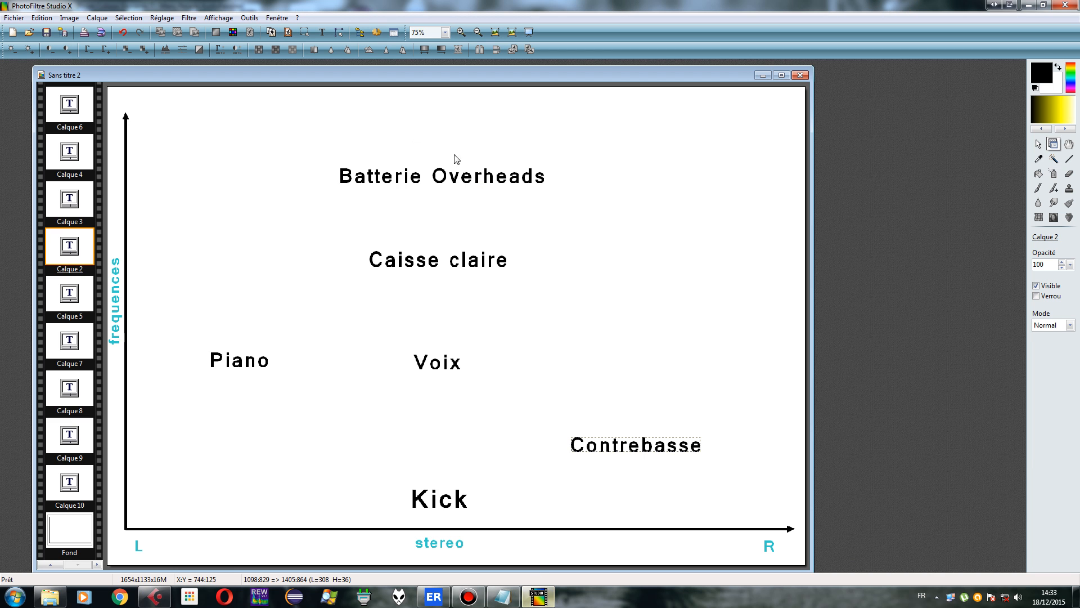
left_click(461, 502)
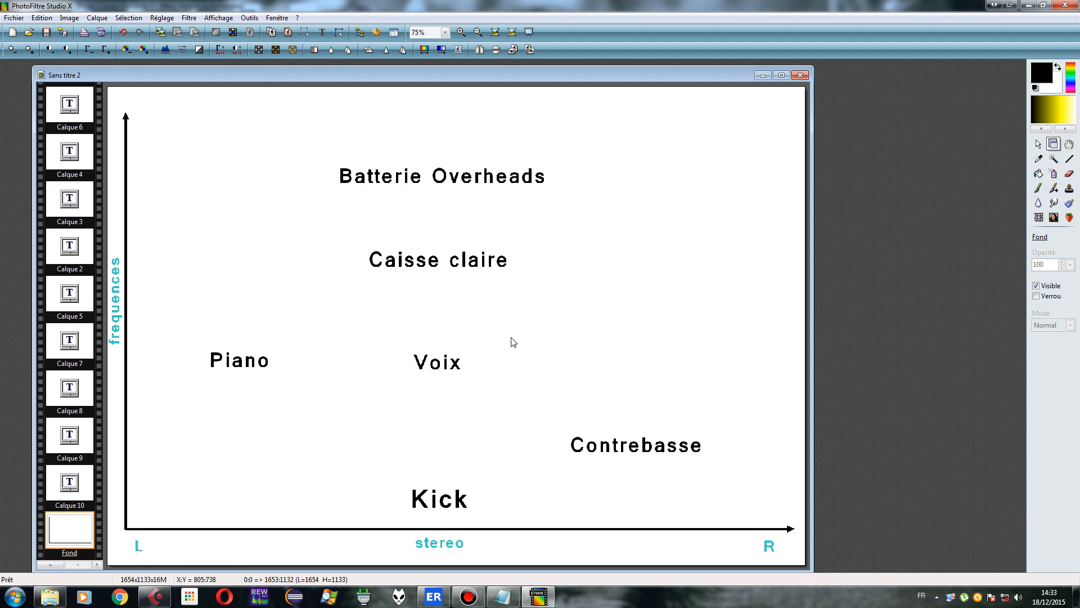
left_click(1027, 7)
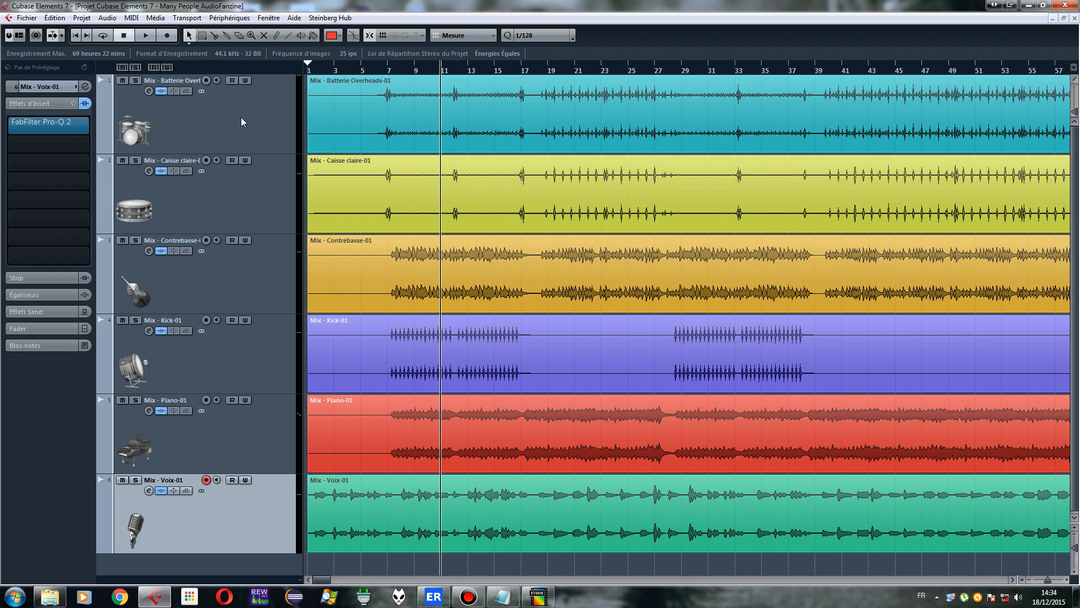
Select the Batterie Overheads track and show its volume and panning settings
left_click(242, 132)
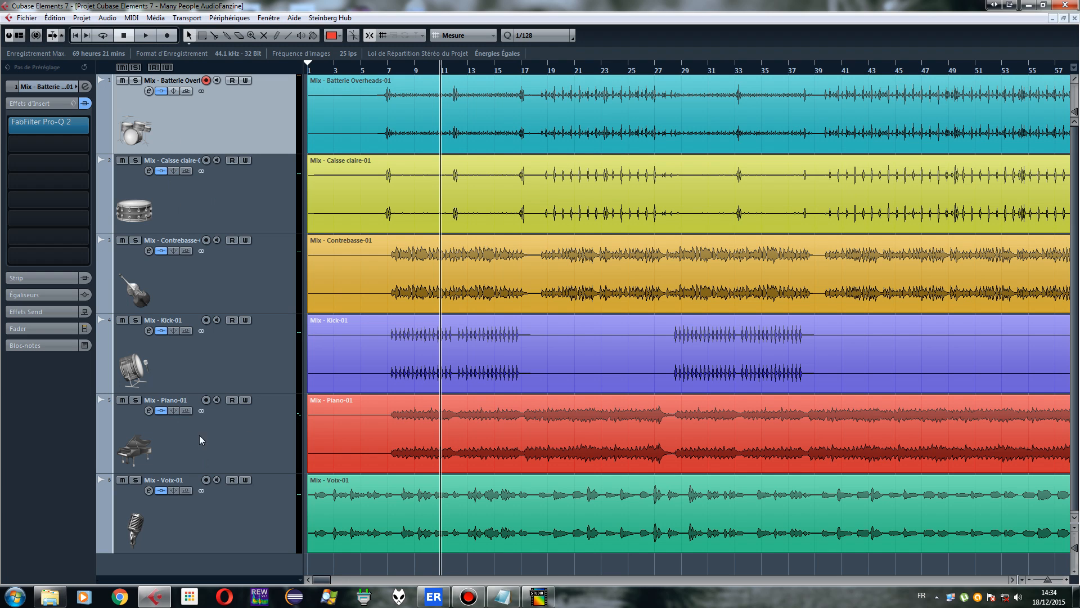
left_click(226, 512)
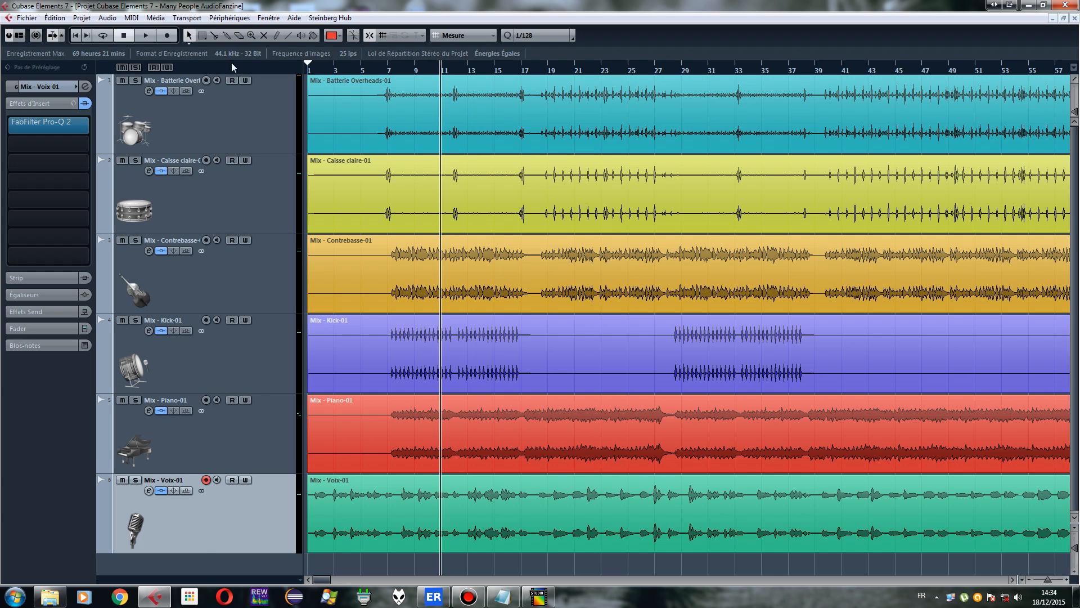
left_click(249, 120)
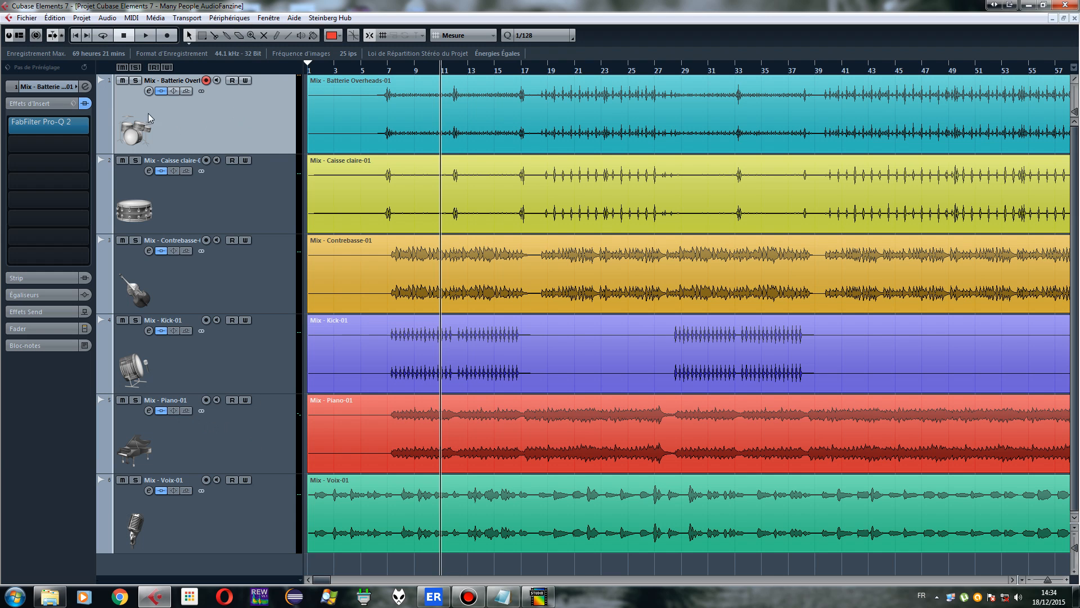
left_click(42, 86)
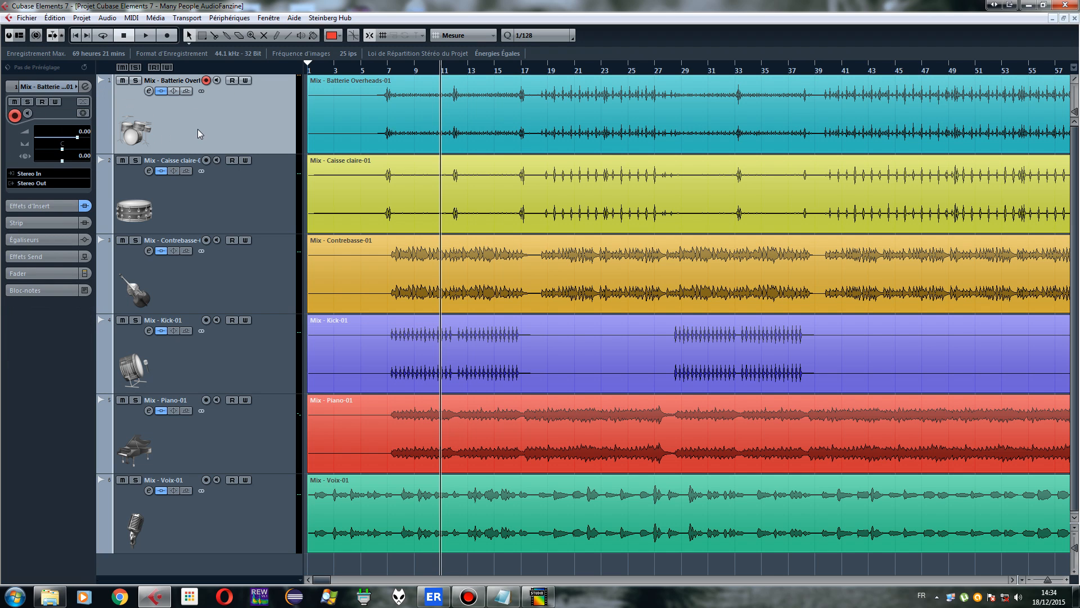
Pan the Caisse claire track to R23, consulting the stereo placement diagram for its position
left_click(242, 203)
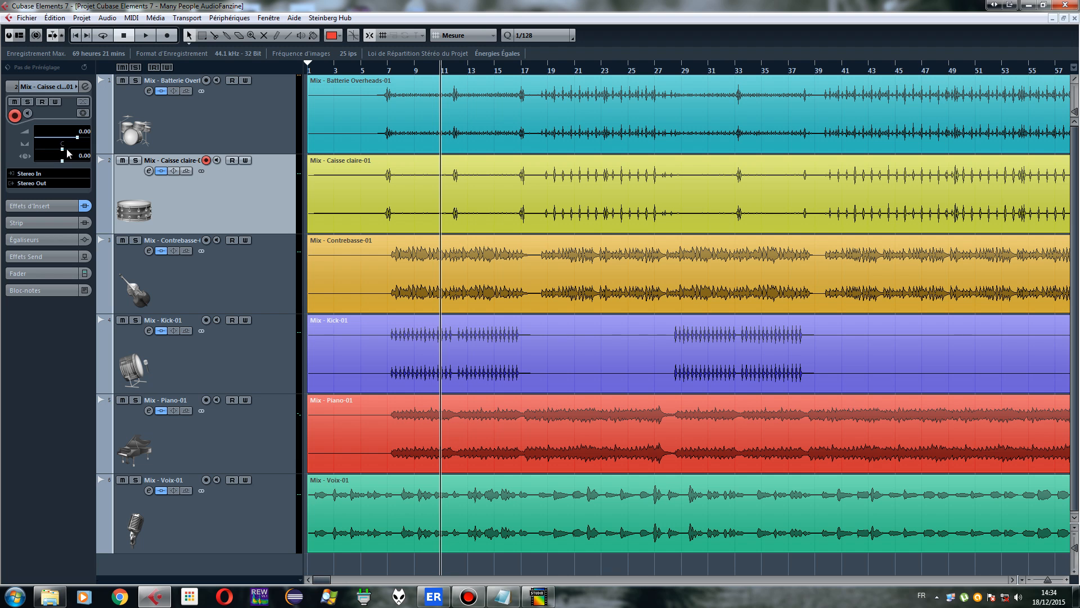
left_click_drag(67, 149, 69, 150)
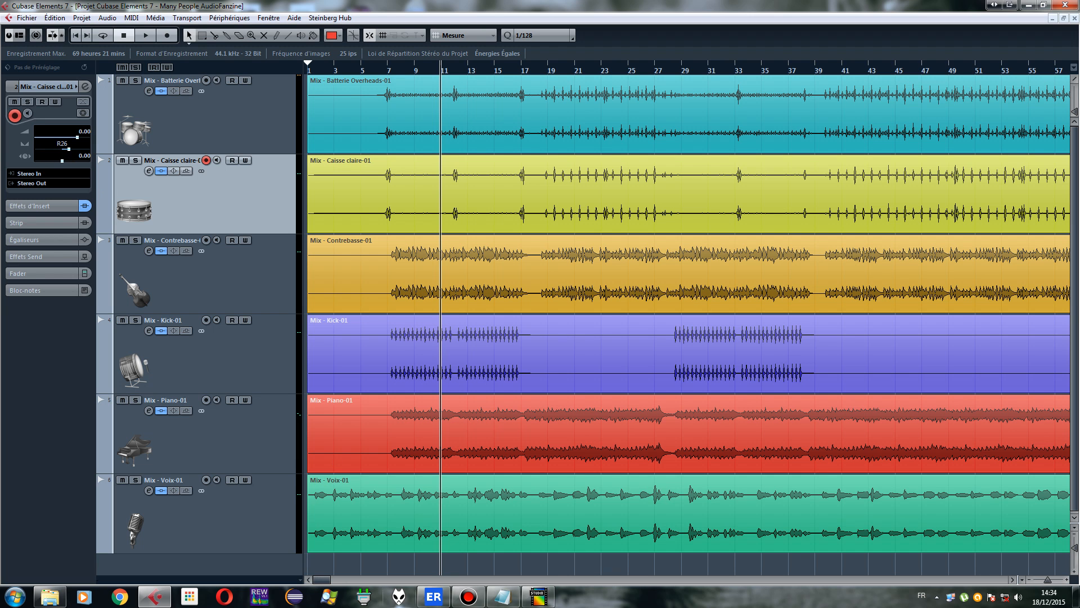
left_click(539, 596)
left_click(539, 597)
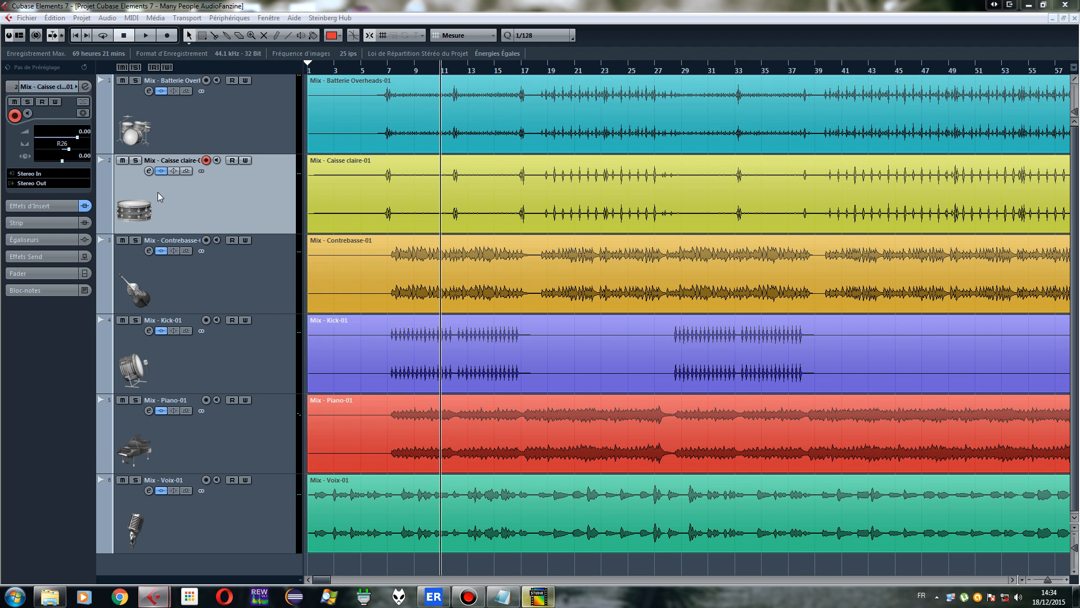
left_click_drag(68, 150, 70, 153)
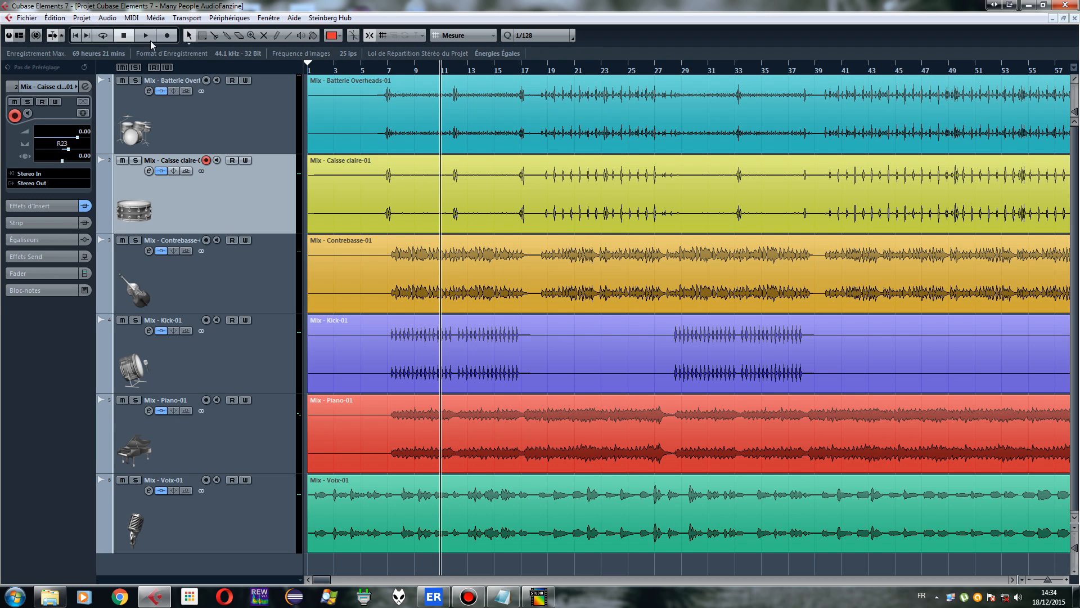
Pan the Contrebasse track toward the right channel and select the Kick track
left_click(242, 271)
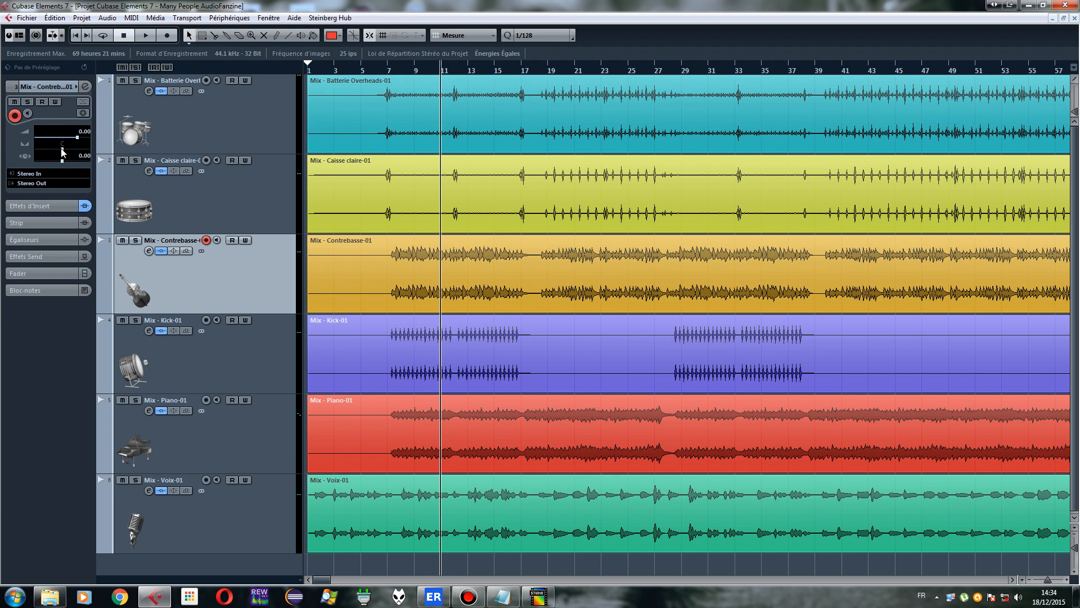
left_click_drag(62, 150, 76, 153)
left_click(235, 363)
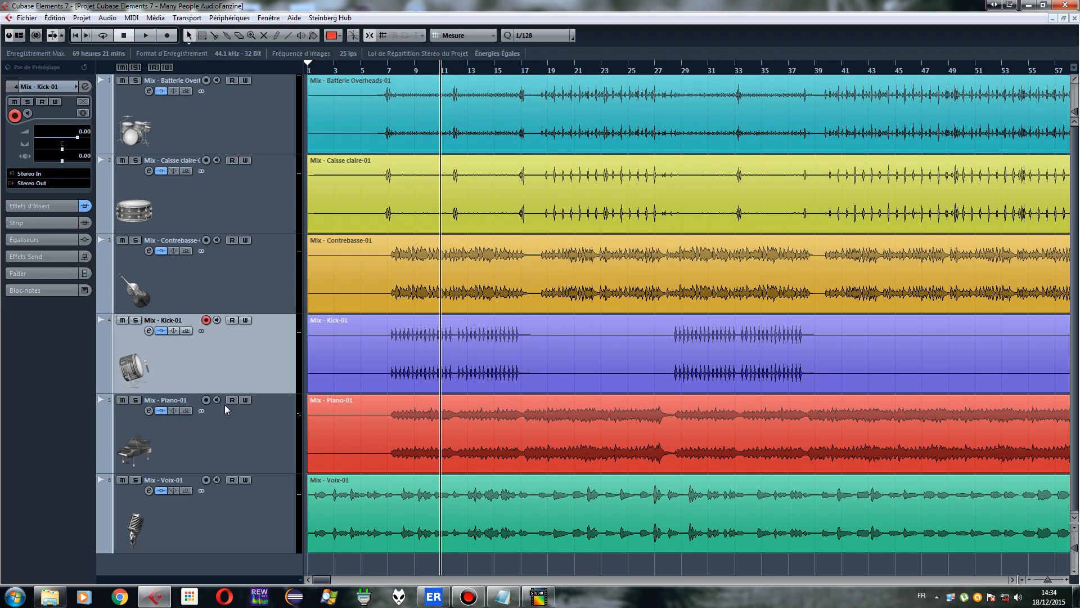
Consult the stereo placement diagram for the piano and set the Voix track's panning to R9
left_click(243, 441)
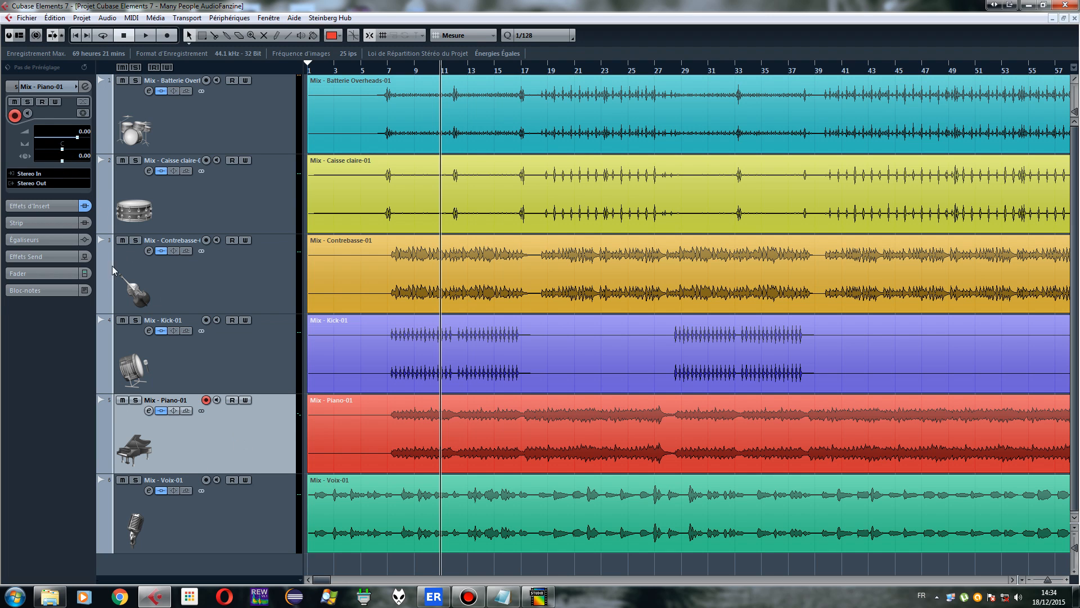
left_click(537, 598)
left_click(155, 596)
left_click_drag(52, 150, 66, 152)
left_click(258, 524)
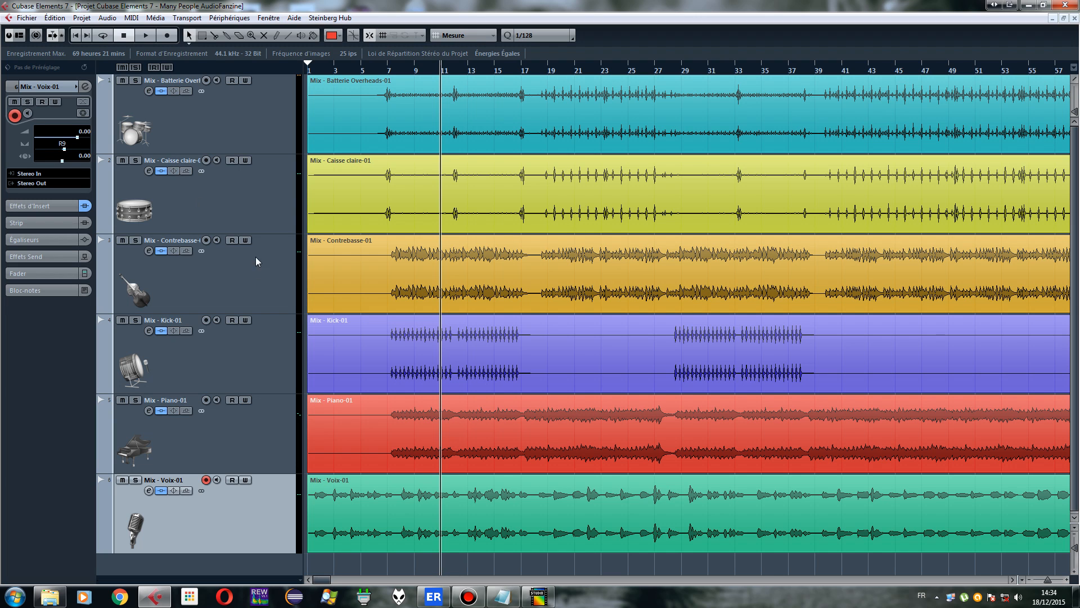
Select the Batterie Overheads track and listen to the full mix from about bar 11, stopping after a few bars
left_click(243, 93)
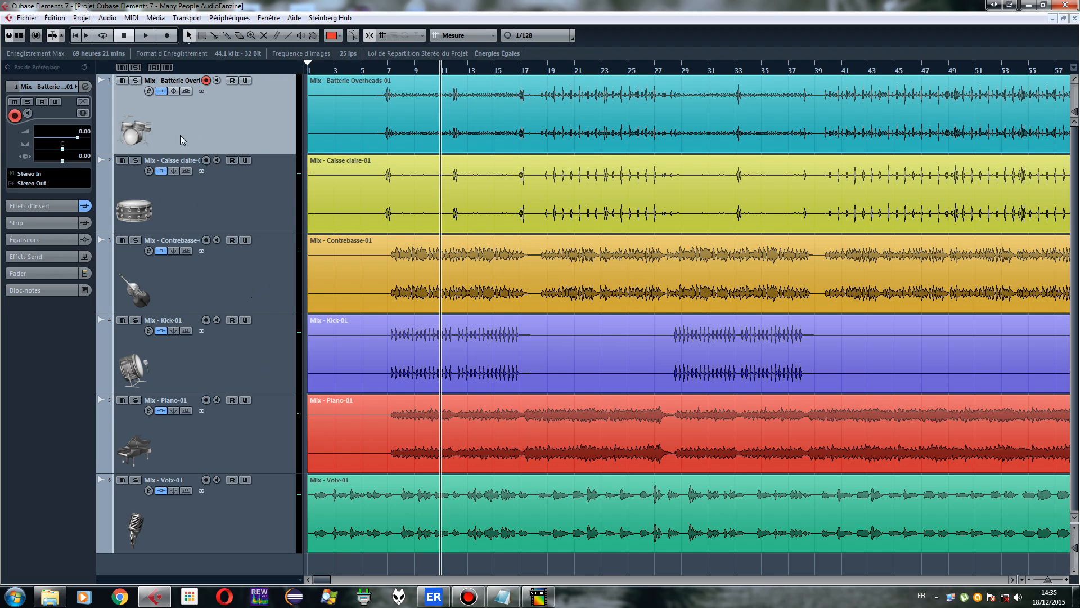
left_click(248, 532)
left_click(278, 120)
left_click(146, 36)
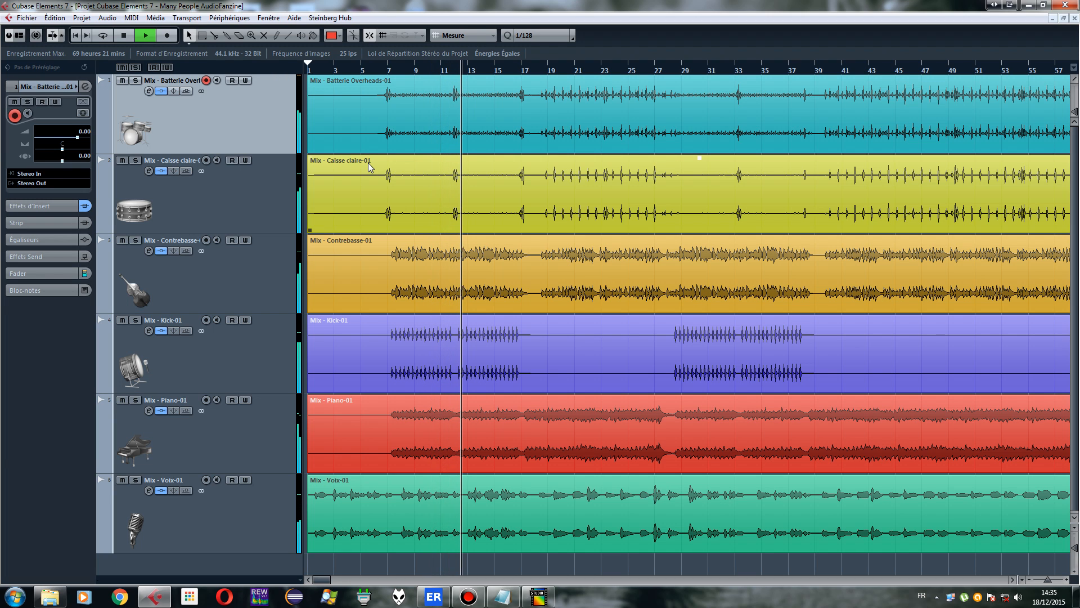
left_click(125, 37)
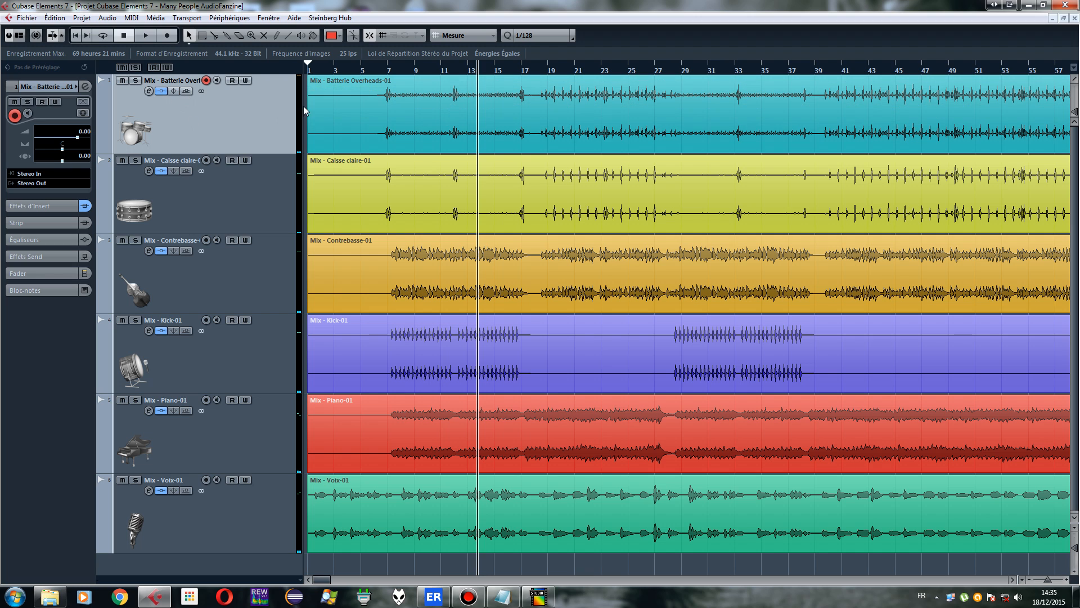
Widen the track list further, solo the Batterie Overheads track and show its insert effects
left_click_drag(302, 98, 436, 98)
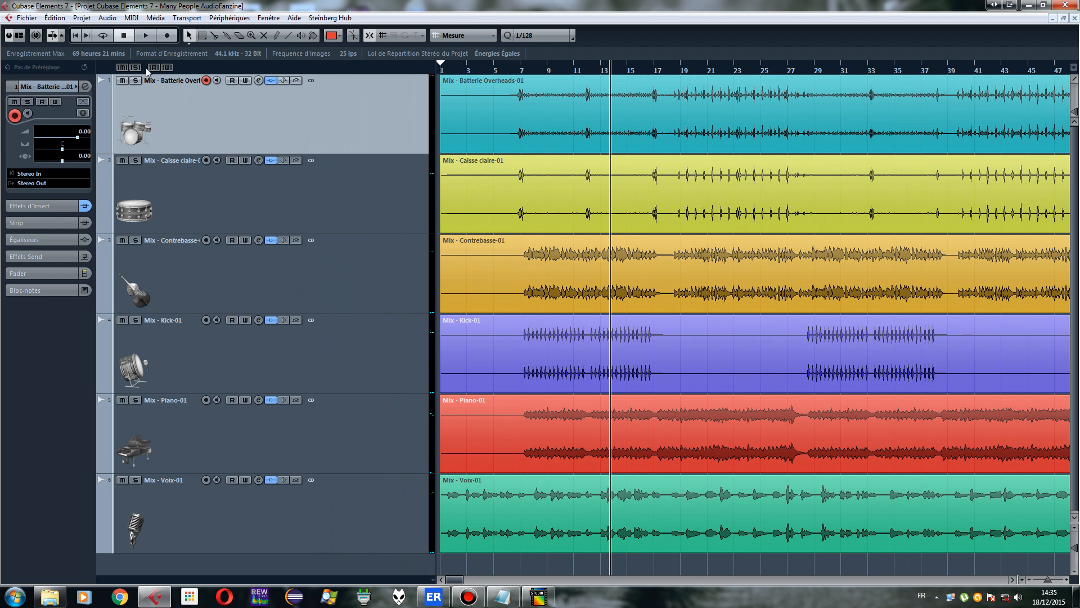
left_click(45, 205)
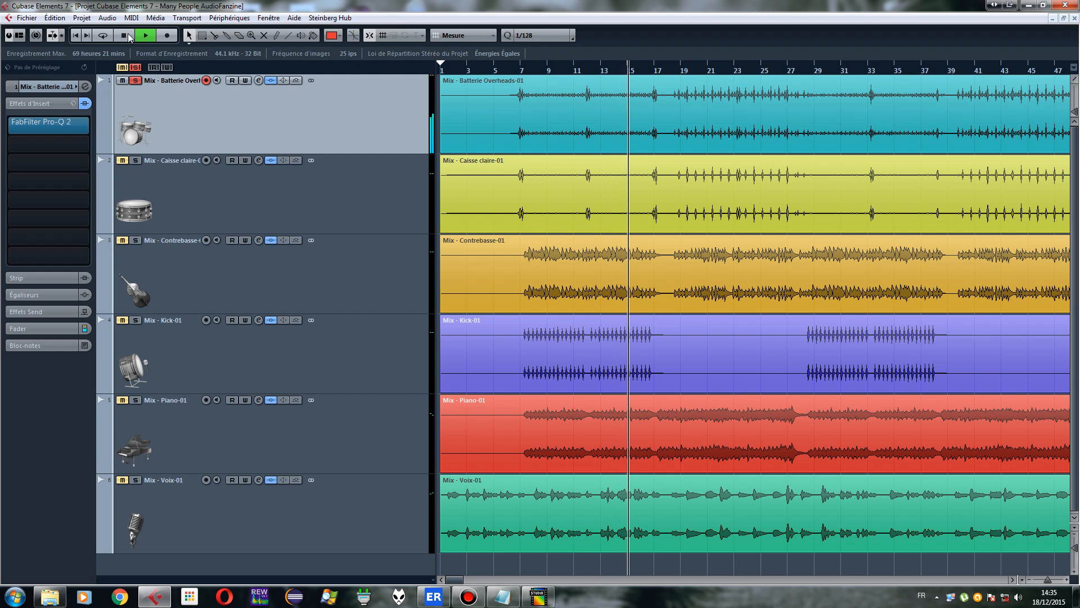
Open FabFilter Pro-Q 2 on the Batterie Overheads track and set its bell band to about 130 Hz and 0 dB gain
left_click(40, 120)
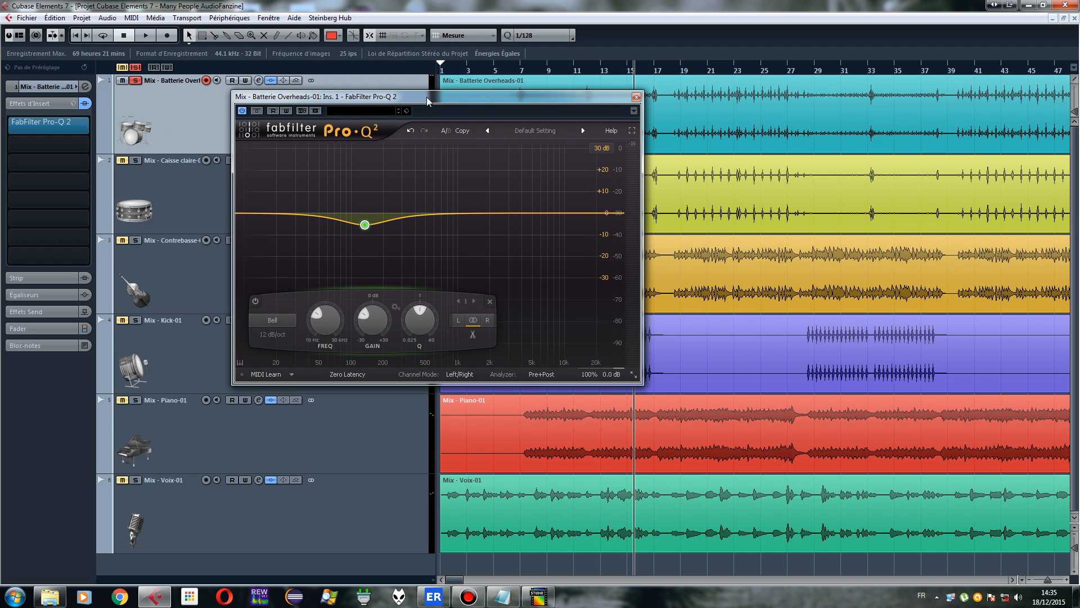
left_click_drag(427, 97, 370, 175)
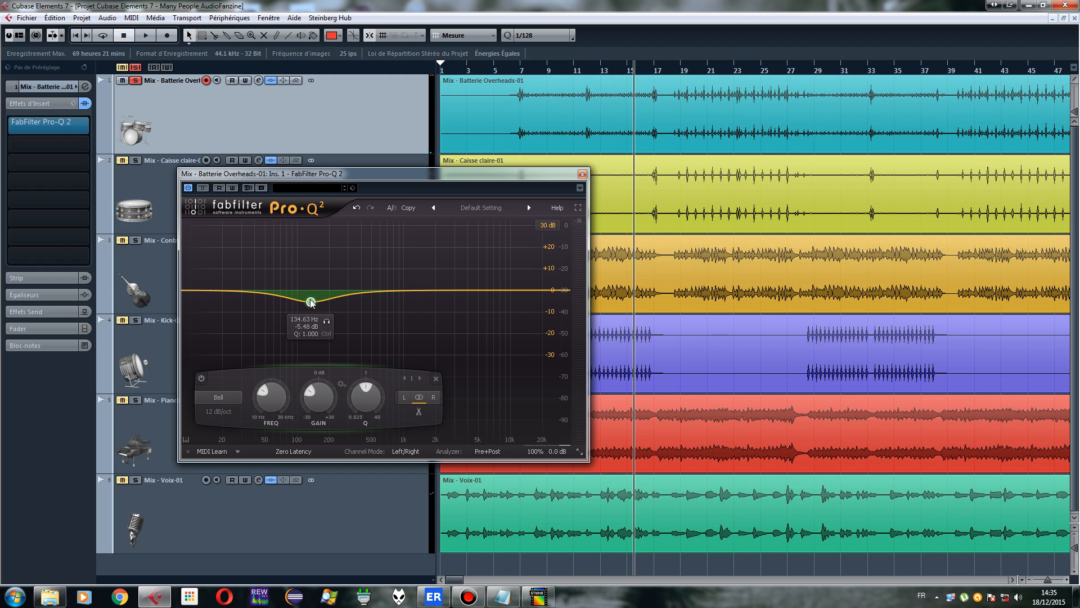
left_click_drag(312, 303, 310, 293)
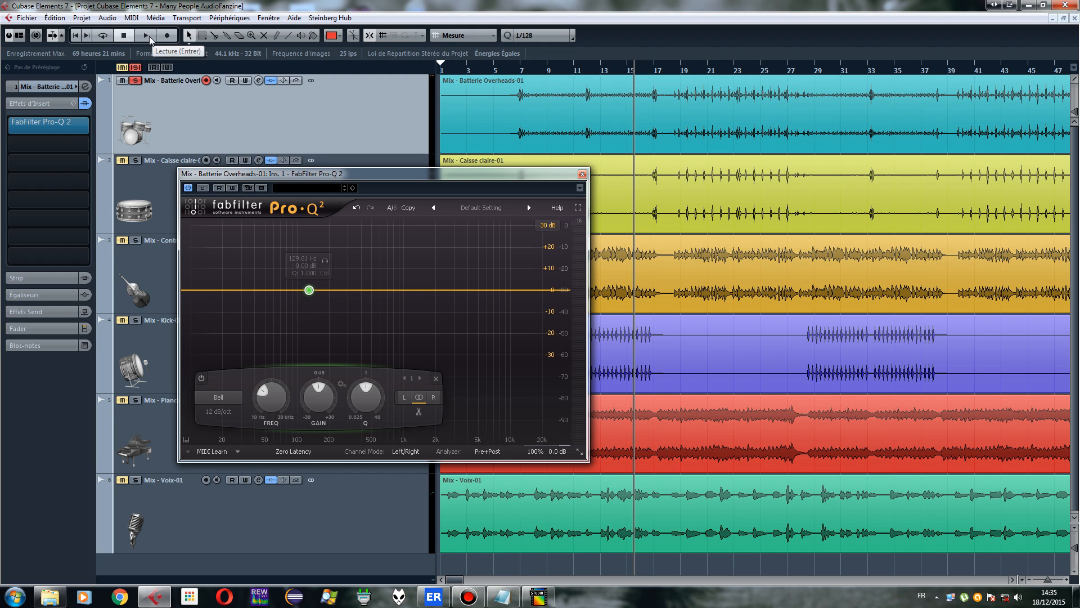
Play the soloed Batterie Overheads for about two bars and examine its spectrum in the equalizer
left_click_drag(380, 182, 338, 137)
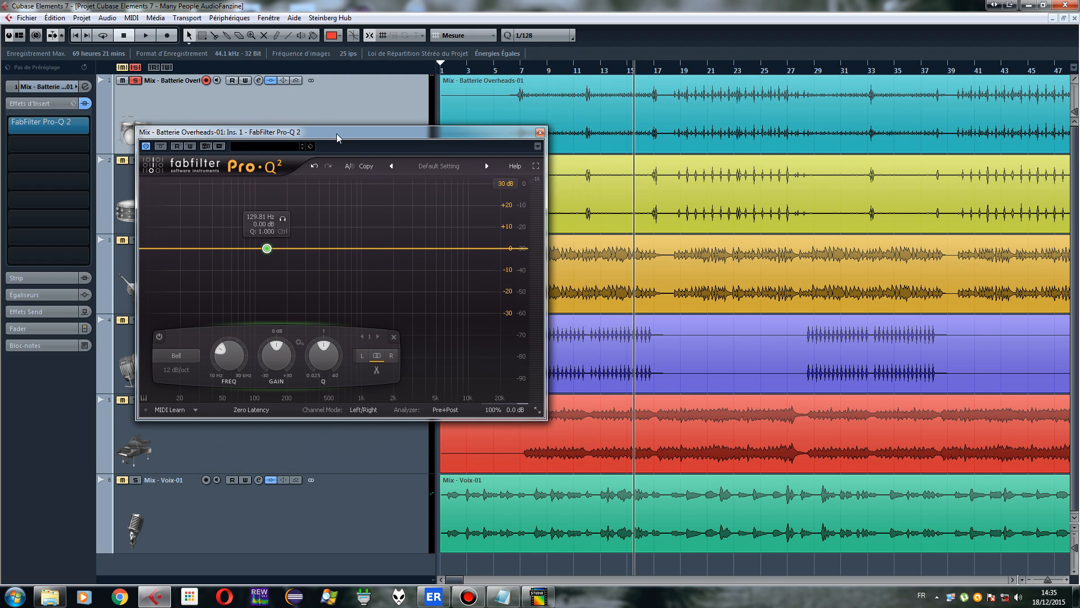
left_click(146, 35)
mouse_move(268, 252)
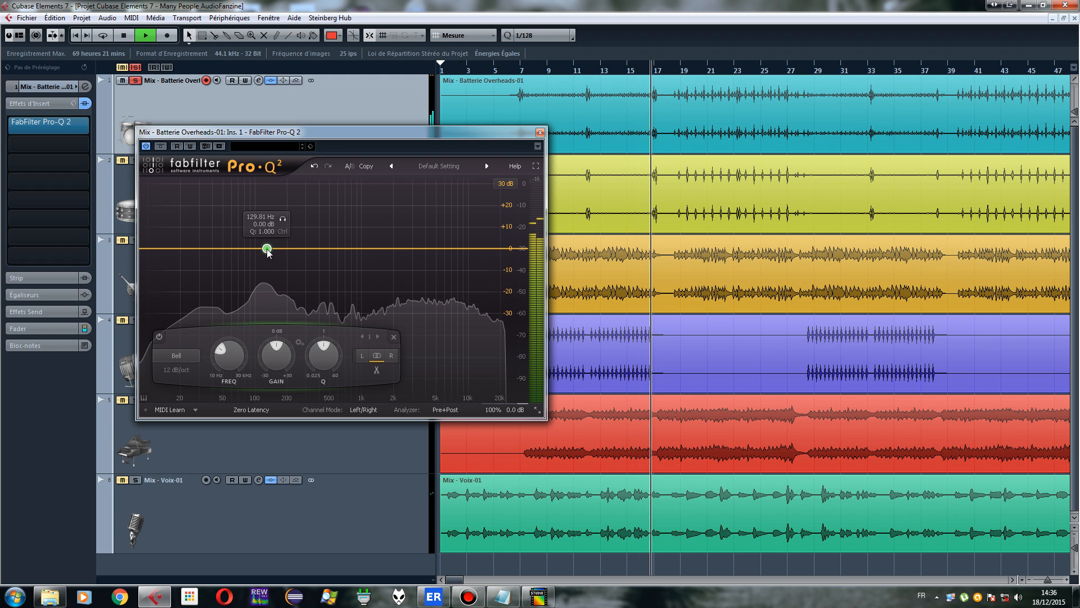
left_click(124, 35)
Change the overheads' EQ band to a 24 dB/oct low cut and tune its cutoff by ear to just above 100 Hz
right_click(267, 250)
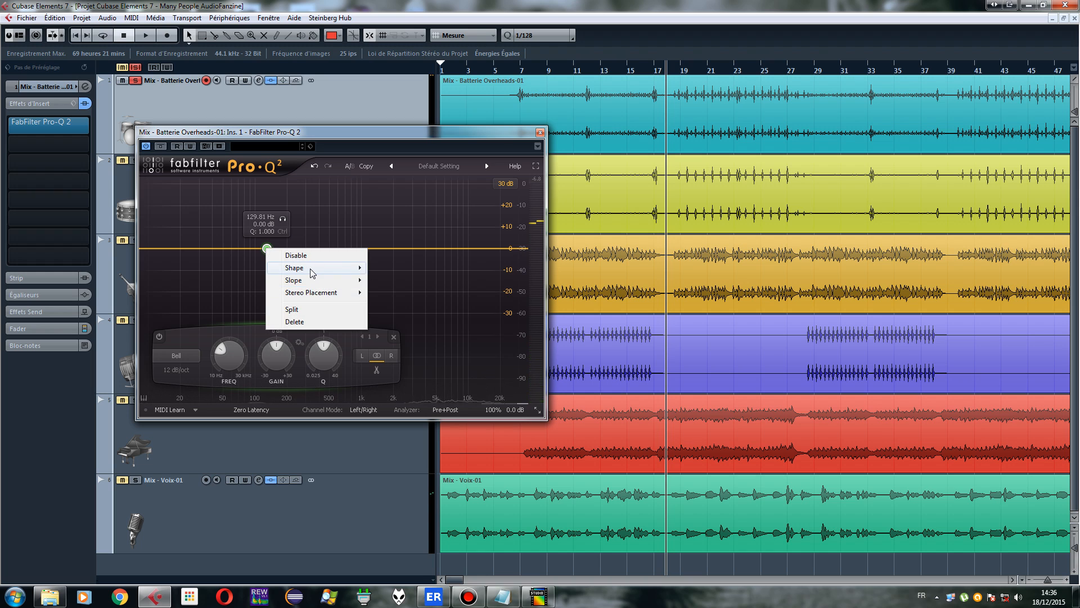
mouse_move(315, 273)
left_click(396, 293)
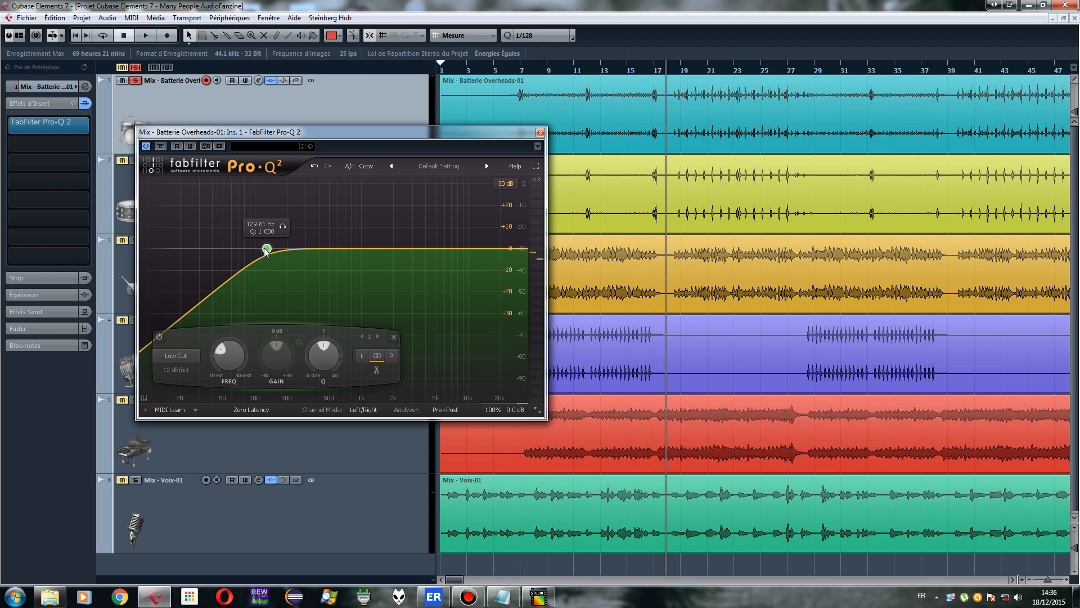
left_click_drag(269, 248, 208, 254)
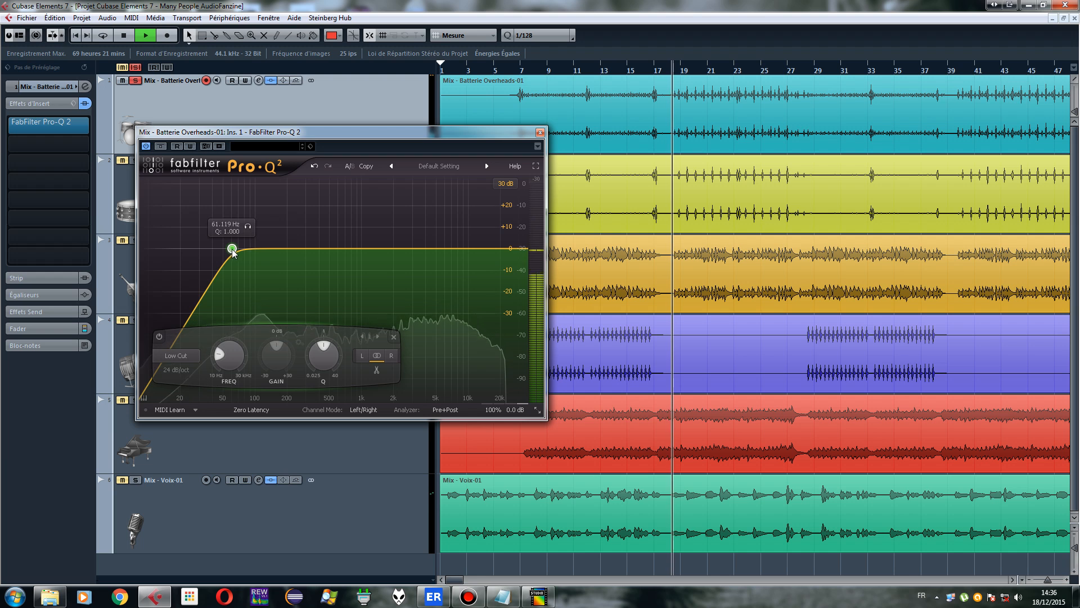
mouse_move(231, 248)
left_mouse_down()
mouse_move(250, 242)
mouse_move(255, 219)
mouse_move(271, 220)
mouse_move(249, 242)
mouse_move(266, 217)
mouse_move(278, 228)
left_mouse_up()
left_click(267, 216)
left_click(265, 217)
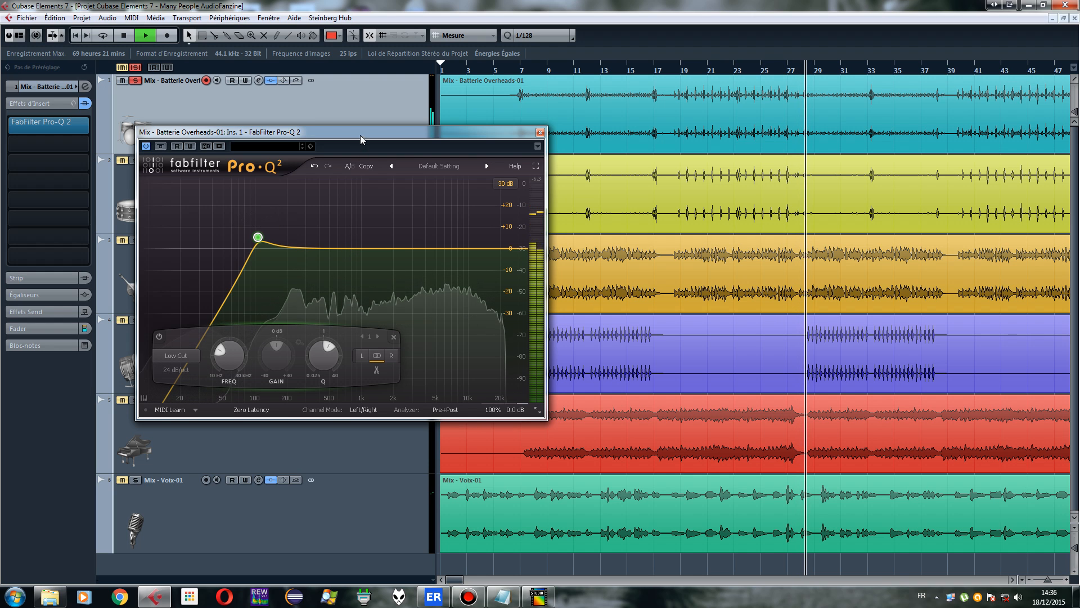
left_click_drag(360, 132, 366, 162)
left_click(124, 35)
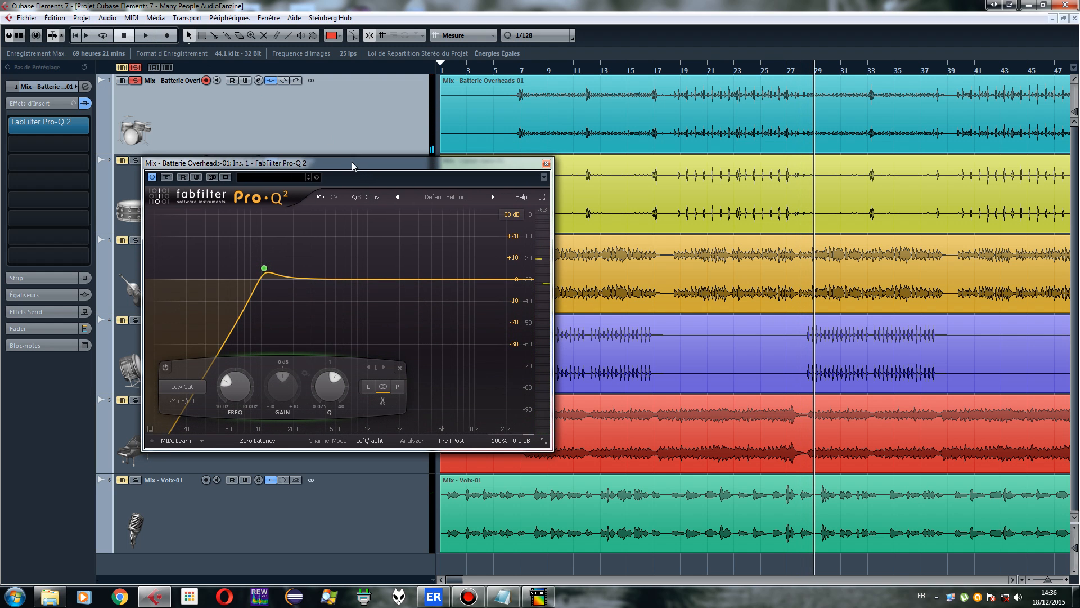
Add a bell band, sweep it boosted across the upper frequencies, and turn it into a cut of about -13 dB near 5.1 kHz
left_click_drag(352, 162, 351, 117)
left_click_drag(356, 235, 364, 203)
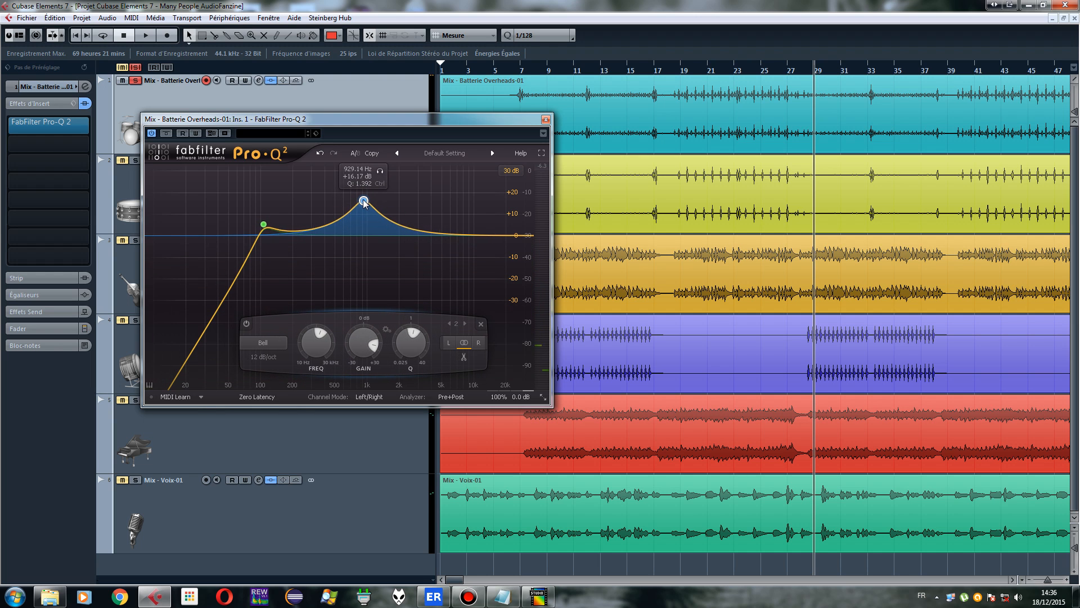
left_click_drag(364, 201, 346, 179)
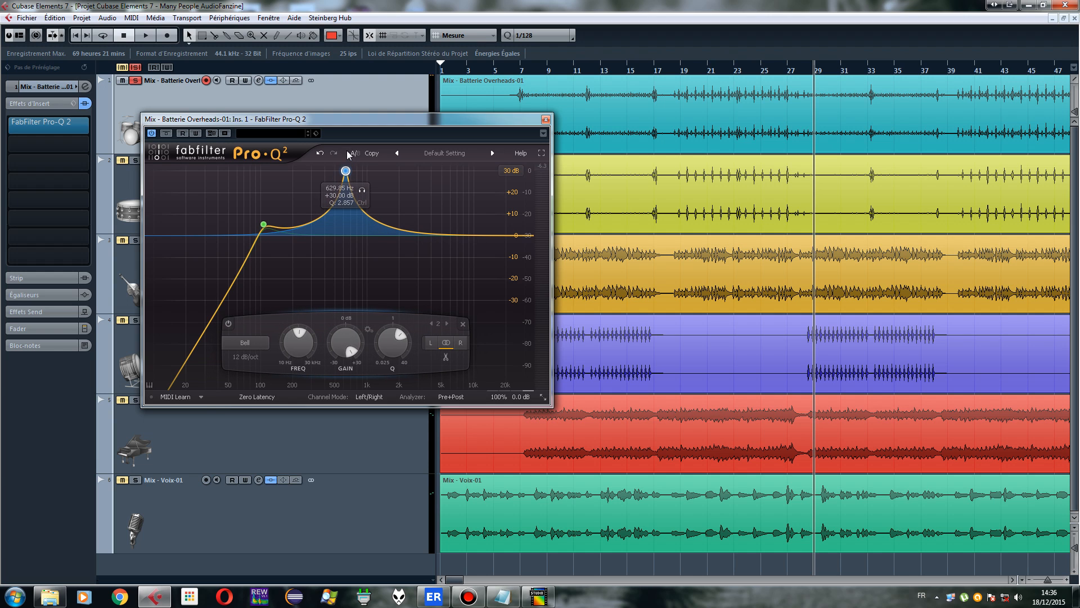
left_click_drag(346, 173, 440, 174)
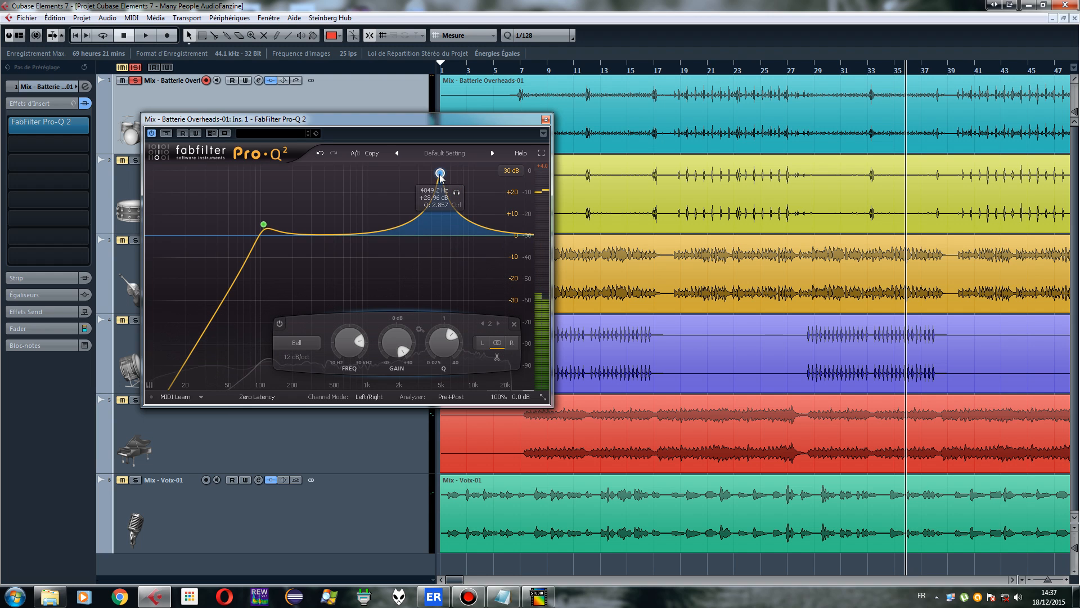
left_click_drag(440, 176, 444, 226)
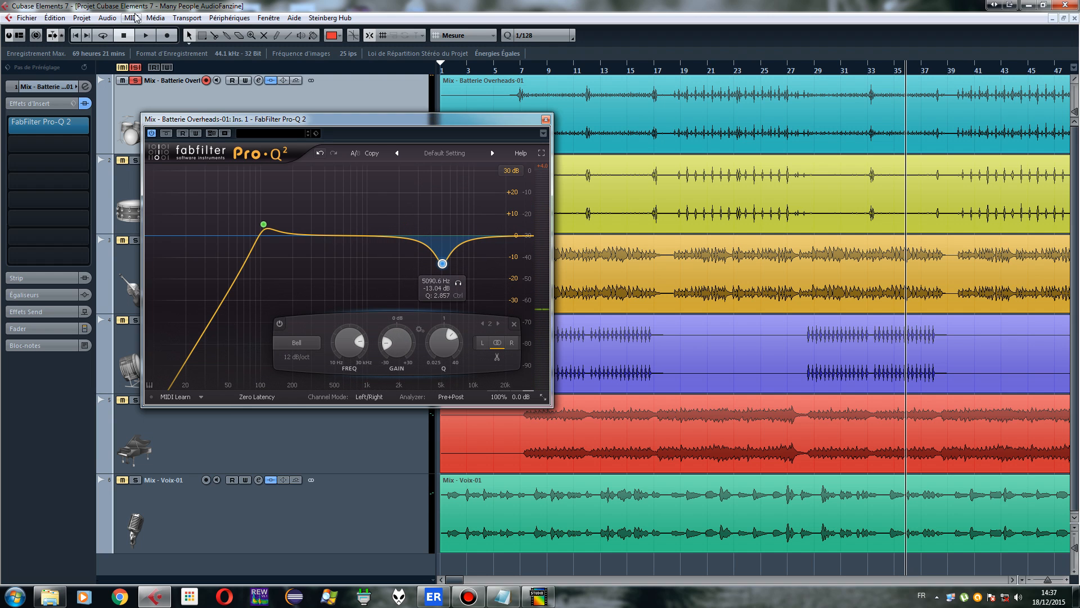
Refine the high bell cut during playback to about 4.3 kHz, -5 dB and a Q of 3.457
left_click(148, 36)
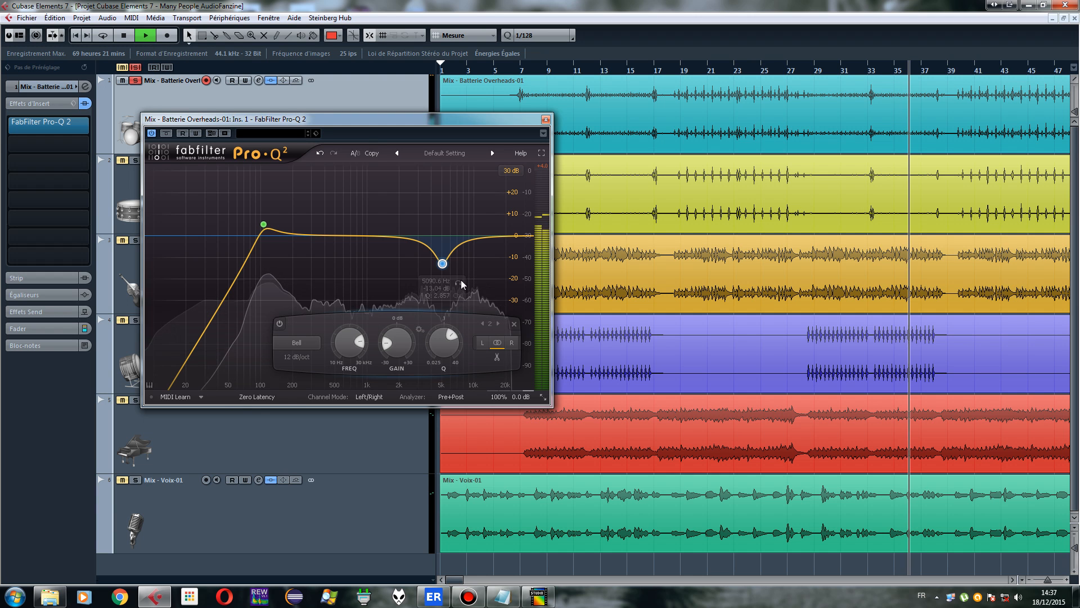
mouse_move(442, 264)
left_mouse_down()
mouse_move(442, 235)
mouse_move(444, 257)
left_mouse_up()
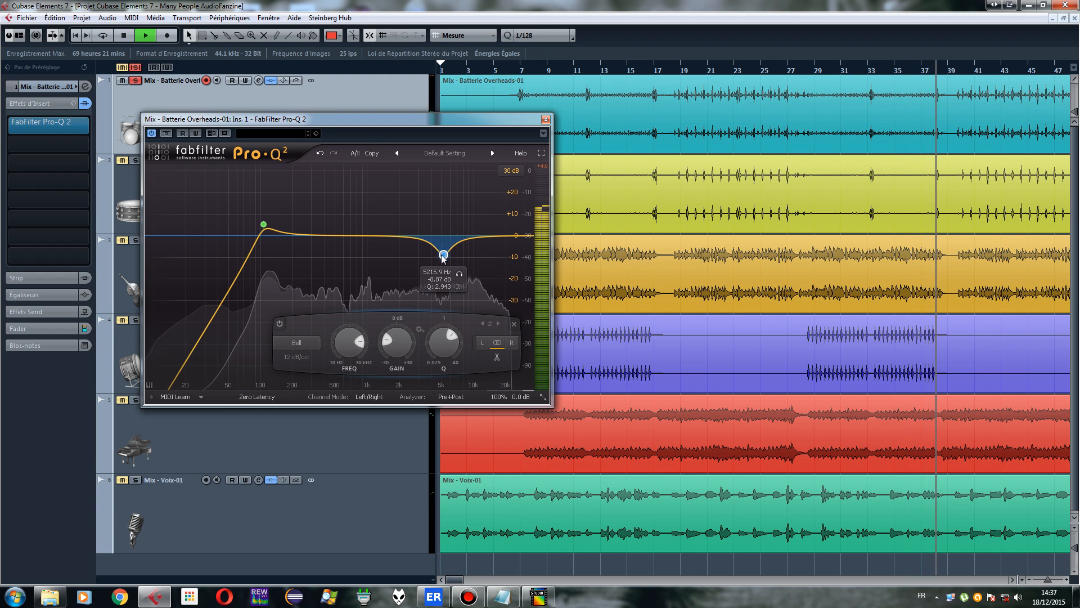
scroll(443, 258, "up", 3)
mouse_move(443, 256)
left_mouse_down()
mouse_move(441, 173)
mouse_move(423, 173)
mouse_move(434, 173)
mouse_move(435, 250)
left_mouse_up()
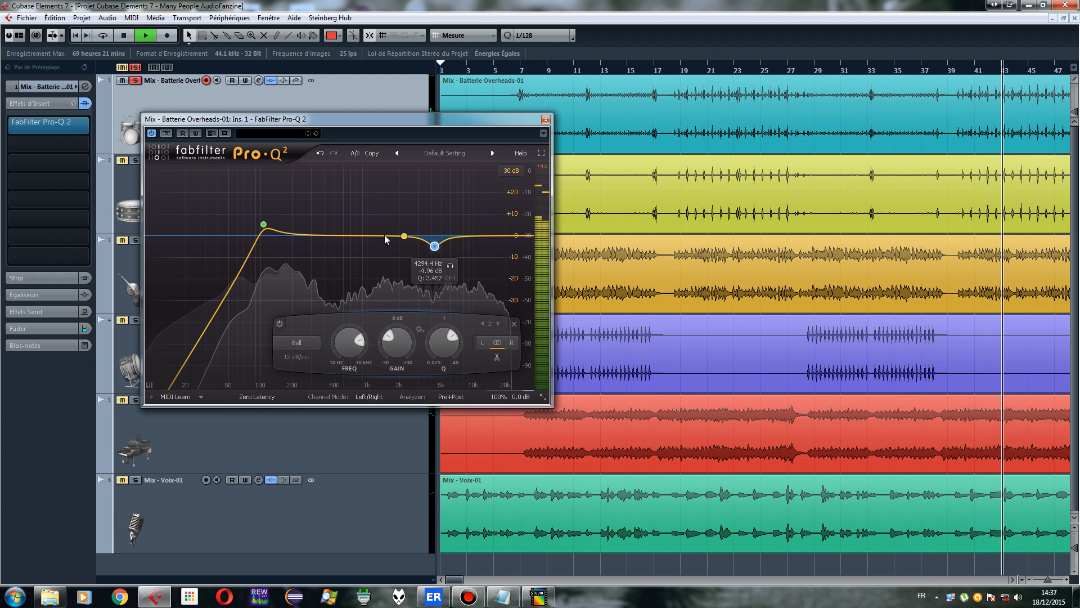
Add another bell band, sweep it boosted through the low mids, and set it to about 392 Hz, -7.8 dB and Q 1.856
left_click_drag(342, 236, 341, 193)
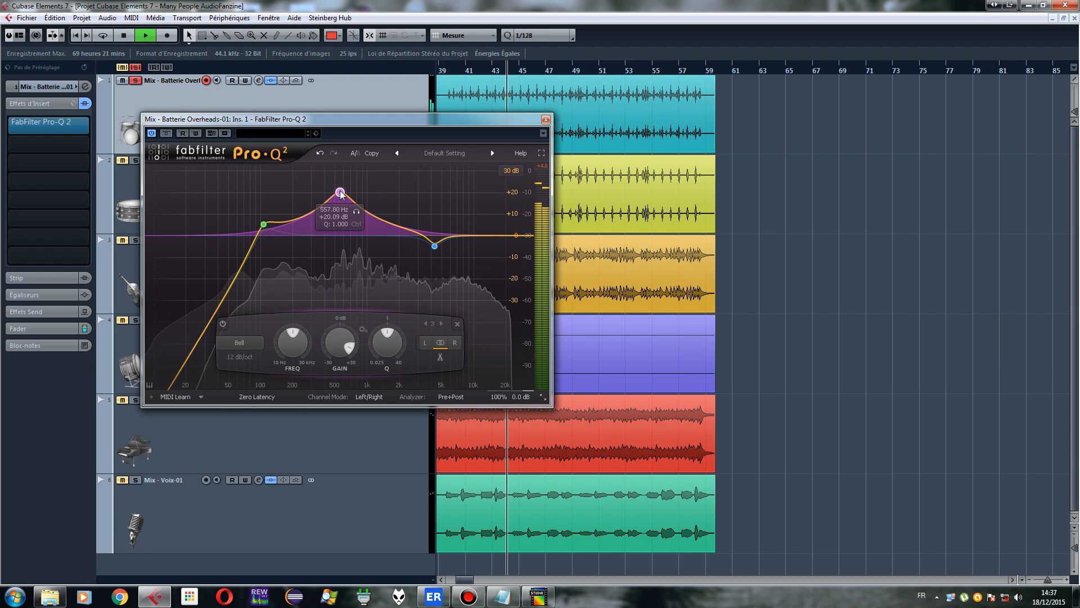
scroll(341, 194, "down", 2)
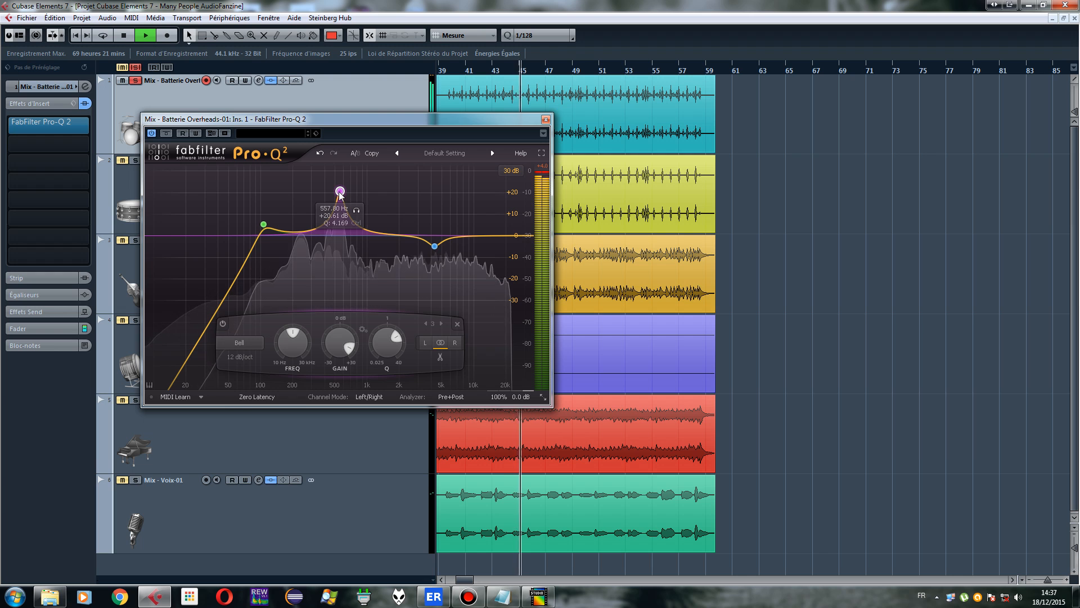
left_click_drag(317, 172, 326, 255)
scroll(324, 254, "down", 5)
left_click(124, 35)
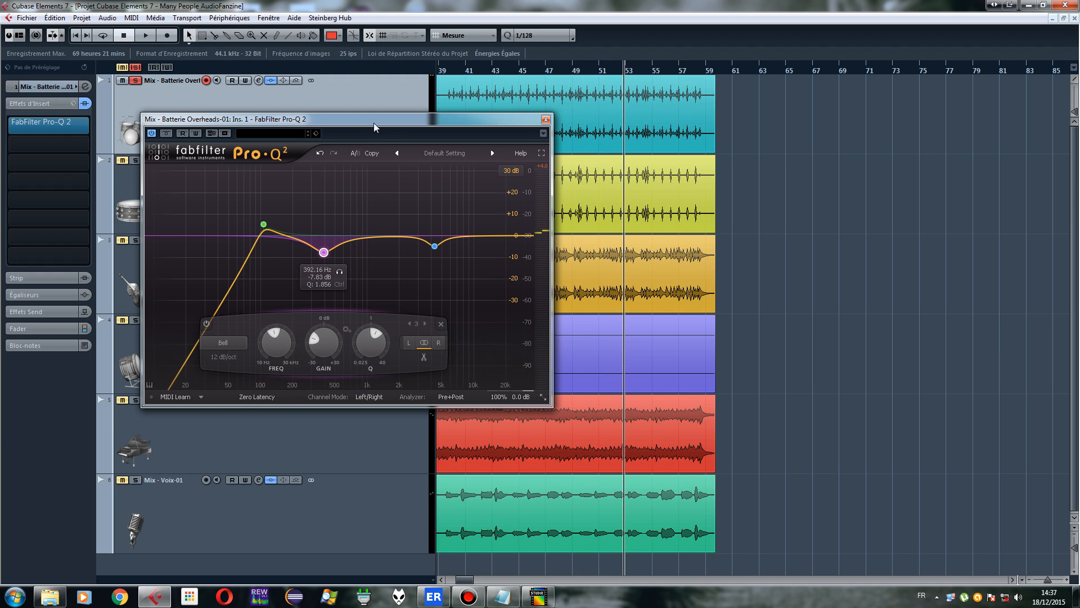
Fine-tune the low-mid bell cut by ear to about 356 Hz, -6.3 dB and a Q of 1.553
left_click_drag(373, 123, 432, 133)
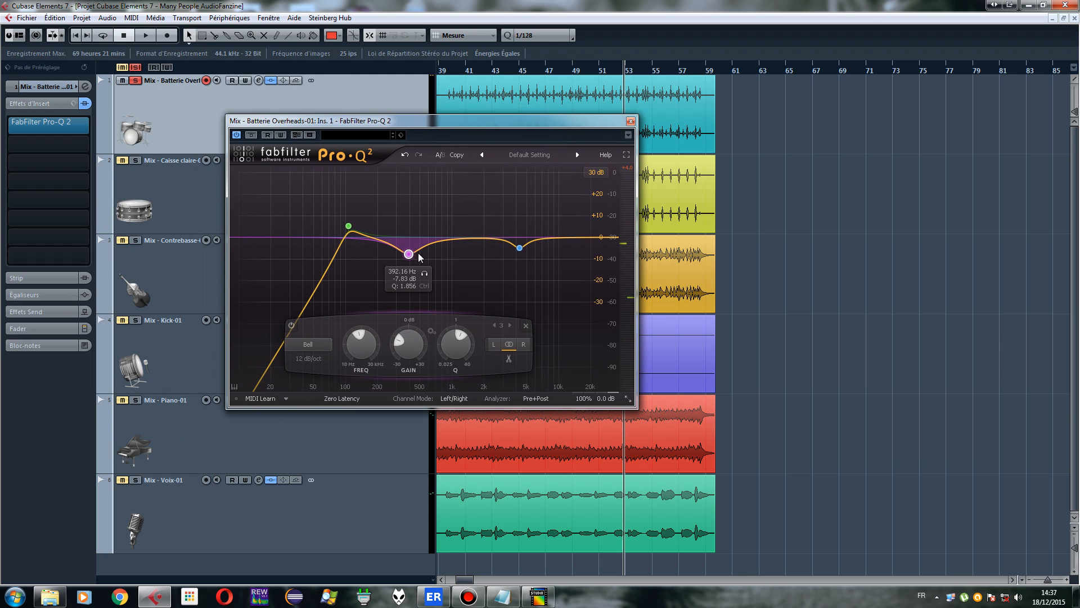
left_click_drag(416, 257, 413, 259)
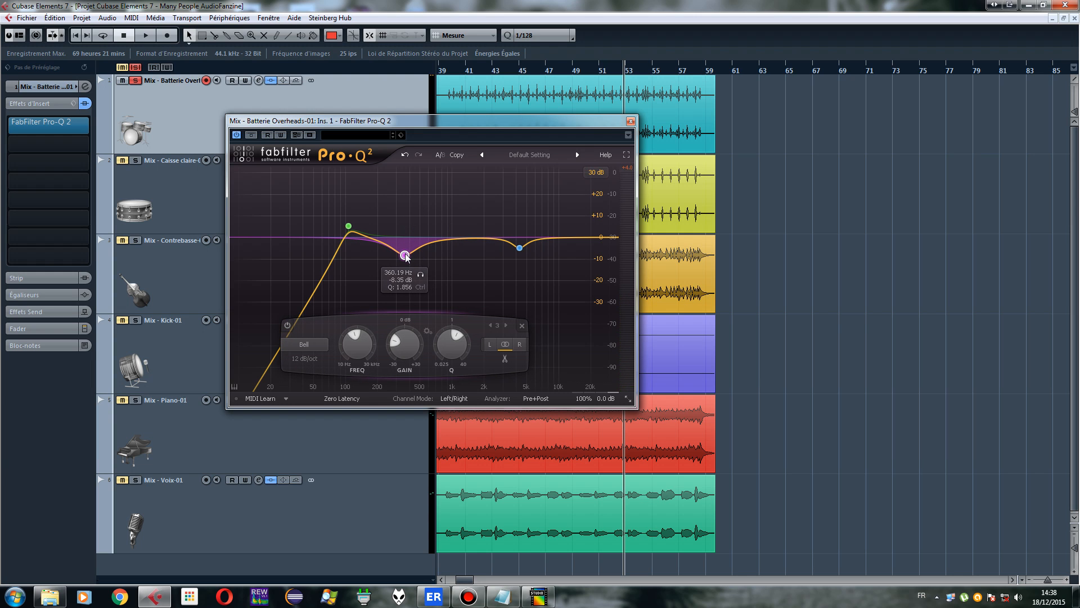
left_click_drag(405, 255, 402, 256)
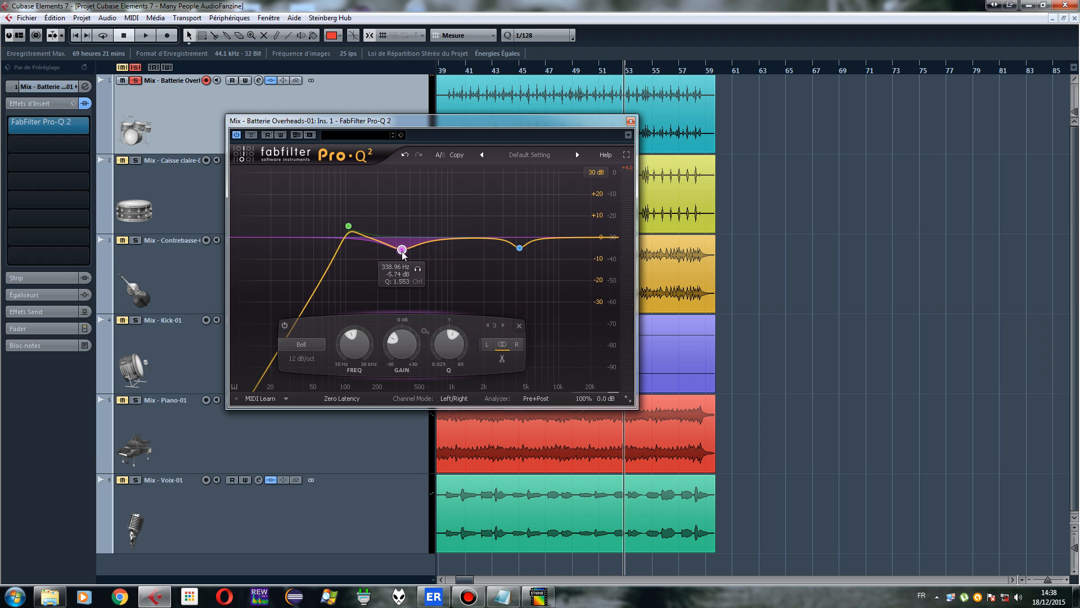
left_click_drag(404, 255, 403, 259)
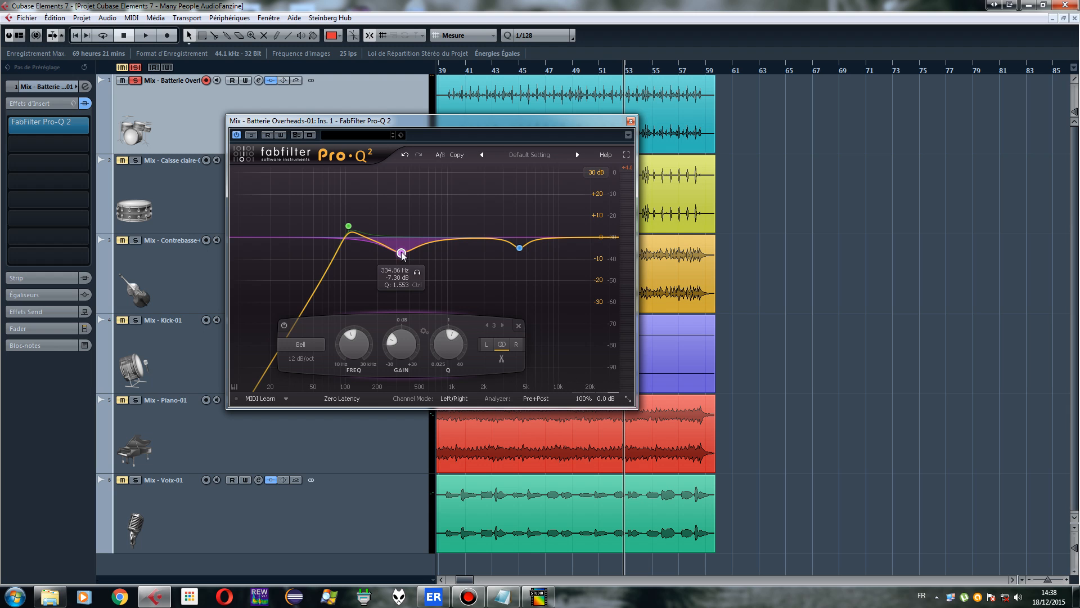
left_click(146, 36)
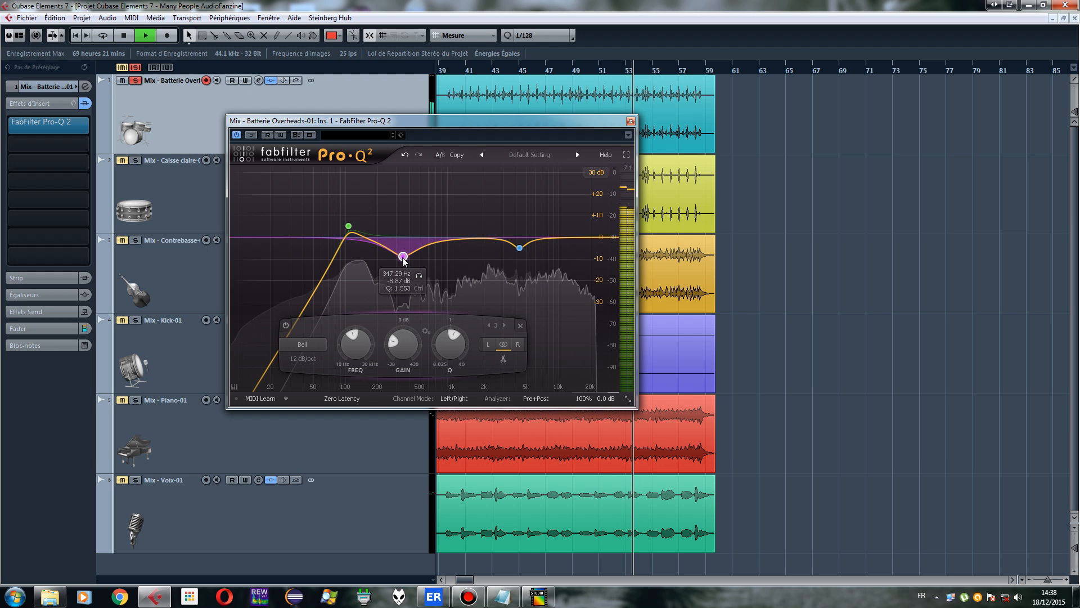
left_click_drag(401, 252, 405, 254)
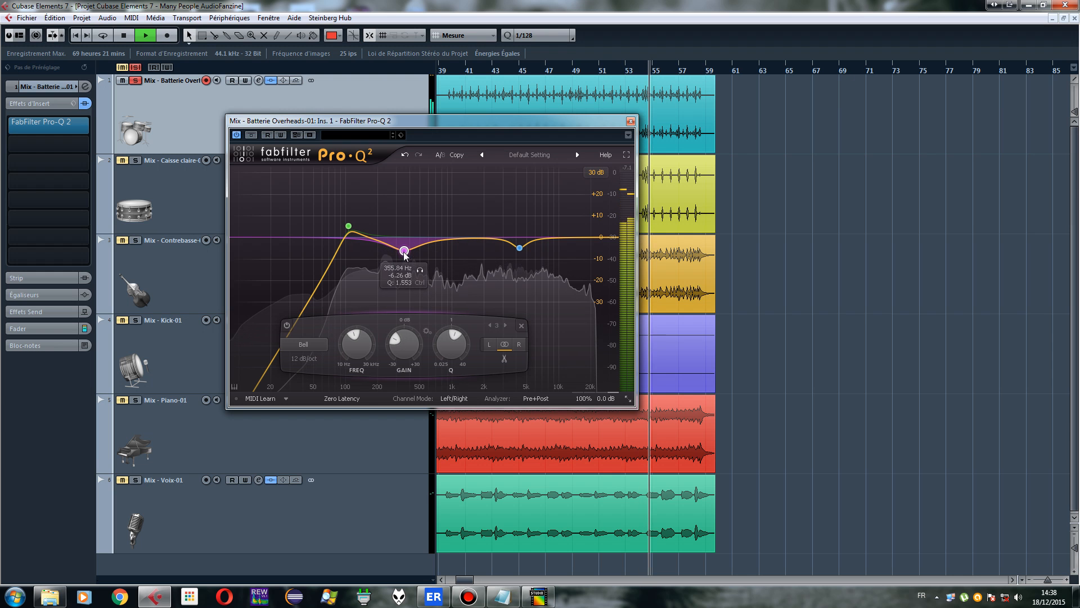
left_click(127, 38)
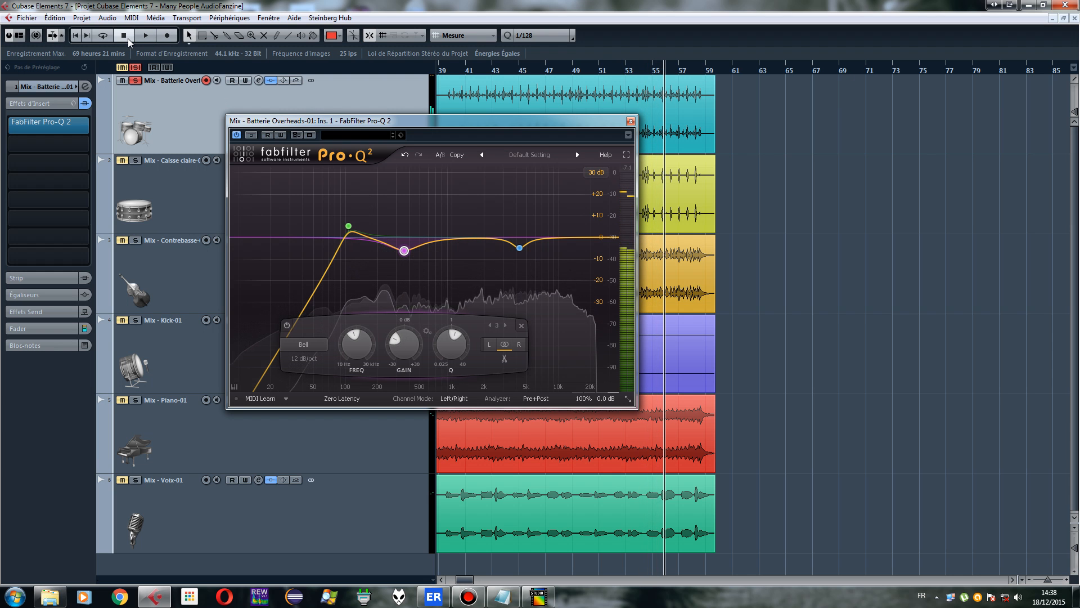
Consult the frequency placement diagram in PhotoFiltre Studio X, and in Cubase add a boosted high-shelf band around 7 kHz on the overheads
left_click(537, 597)
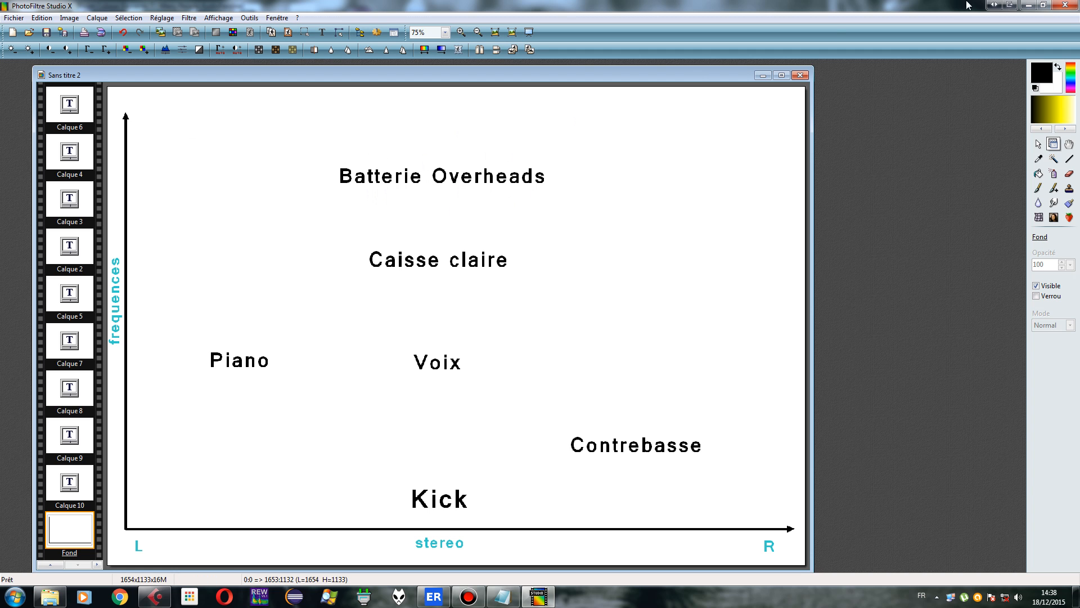
left_click(1029, 4)
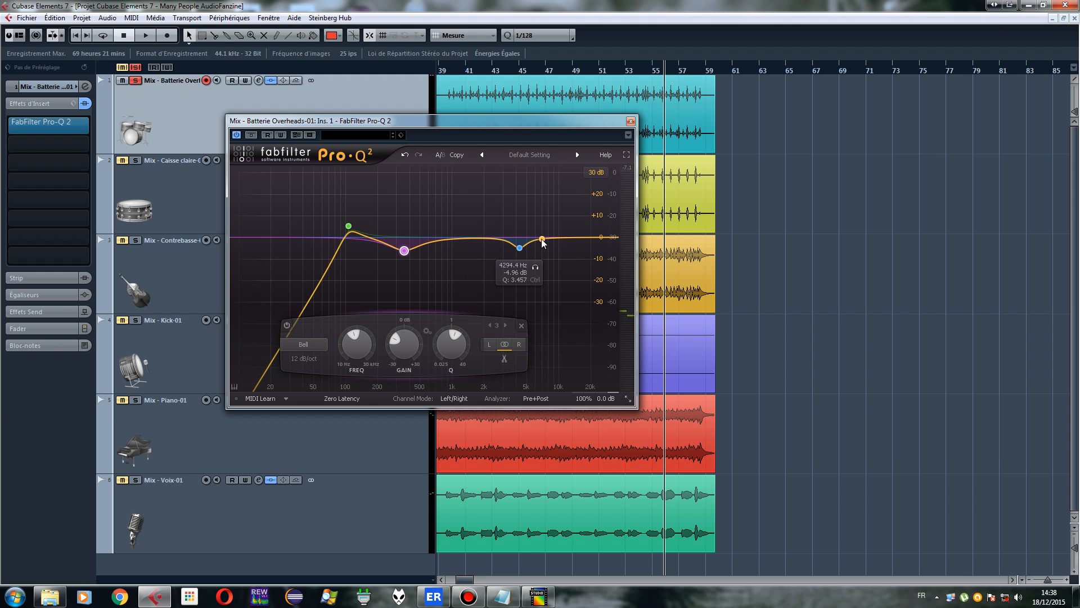
left_click_drag(544, 236, 544, 227)
right_click(544, 228)
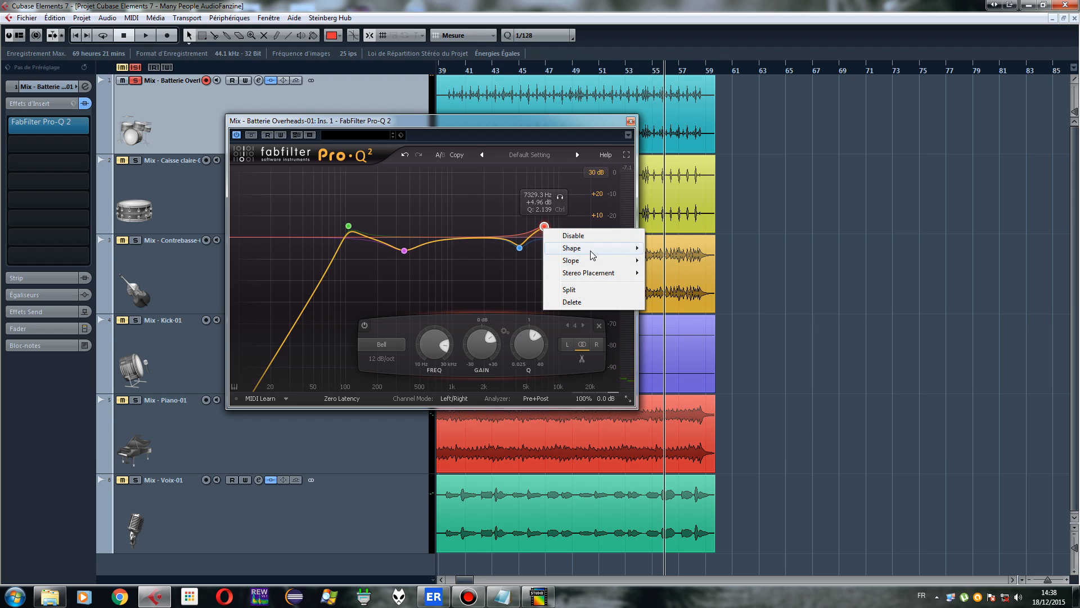
mouse_move(592, 255)
left_click(675, 285)
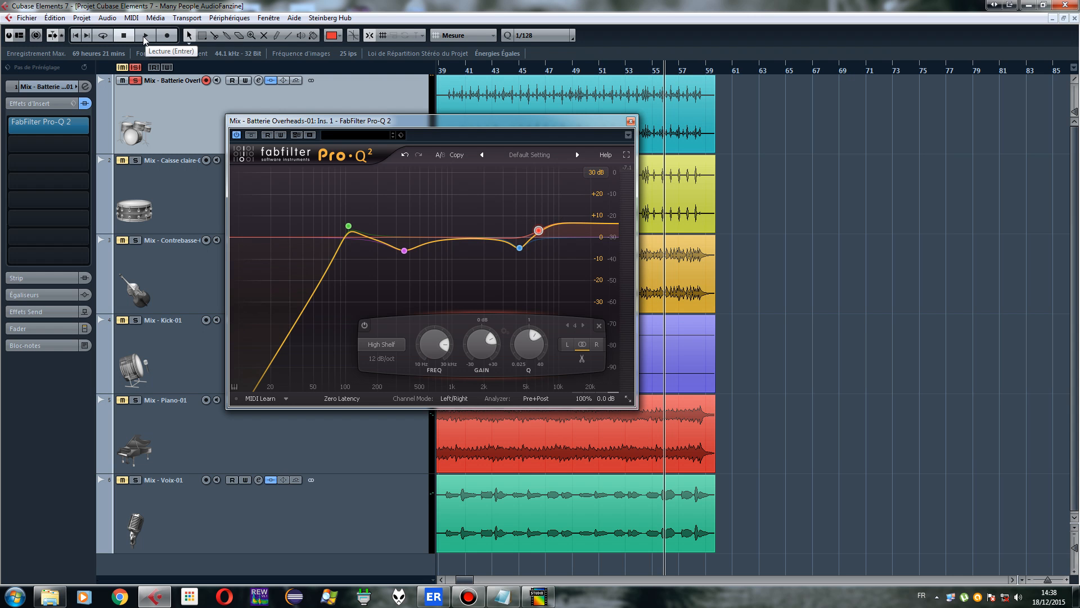
Play the overheads from about bar 11, set the high shelf to about 6.2 kHz and +4.7 dB, and close the equalizer
left_click_drag(538, 231, 539, 238)
left_click(80, 36)
left_click(571, 69)
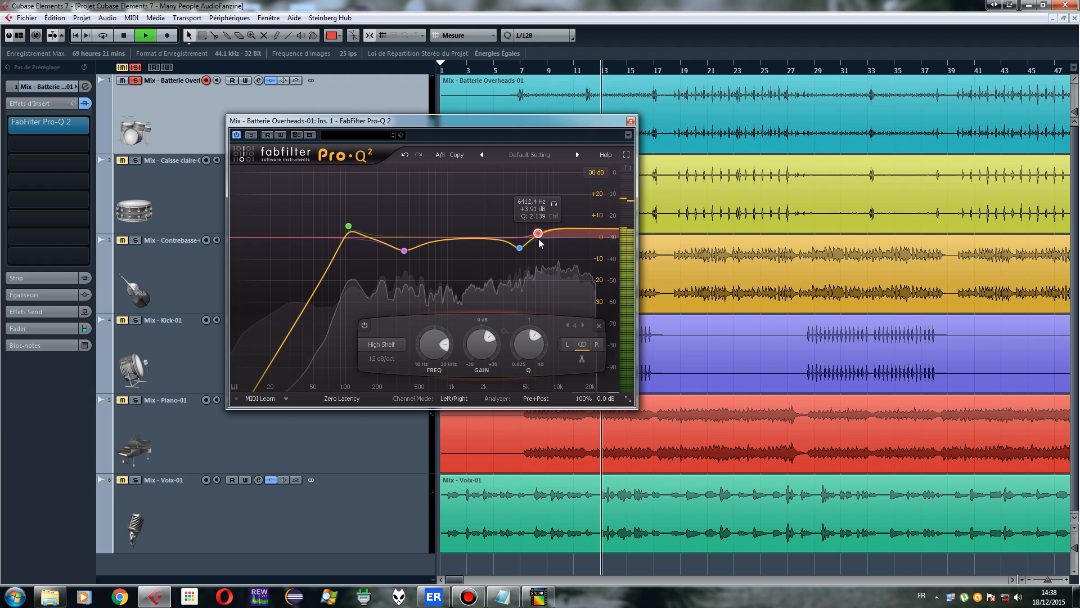
left_click_drag(539, 235, 538, 240)
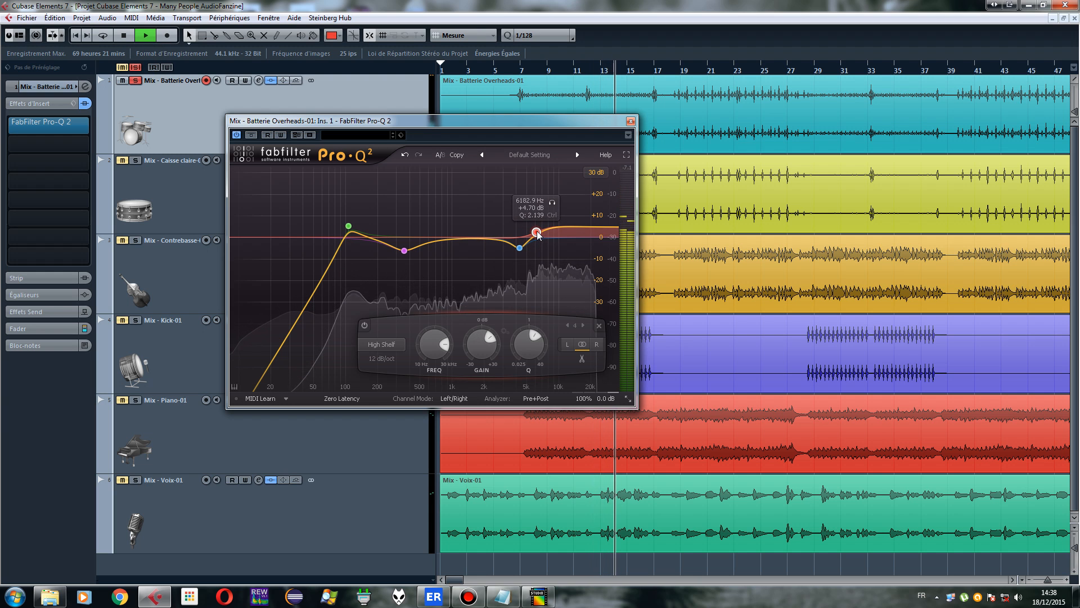
left_click(124, 35)
left_click_drag(533, 120, 502, 143)
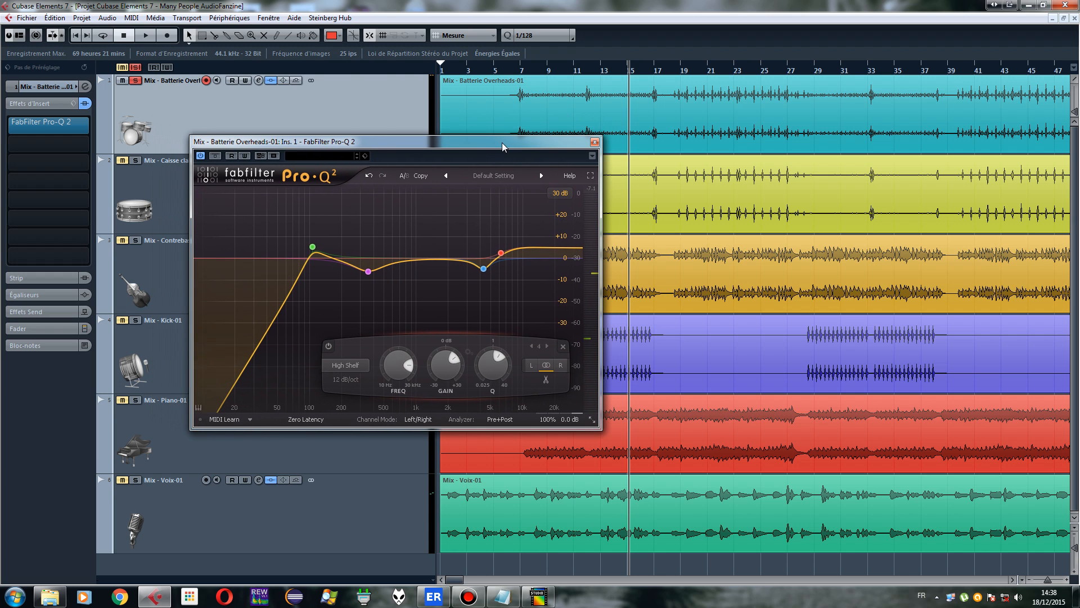
left_click(595, 143)
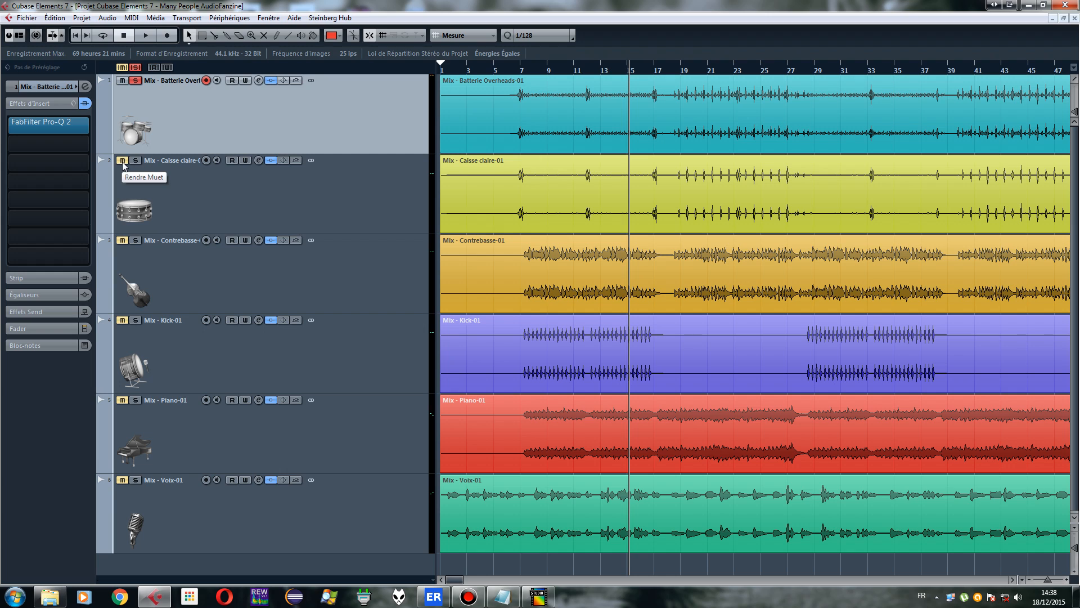
Solo the Caisse claire track alone and open its FabFilter Pro-Q 2 with playback running
left_click(238, 183)
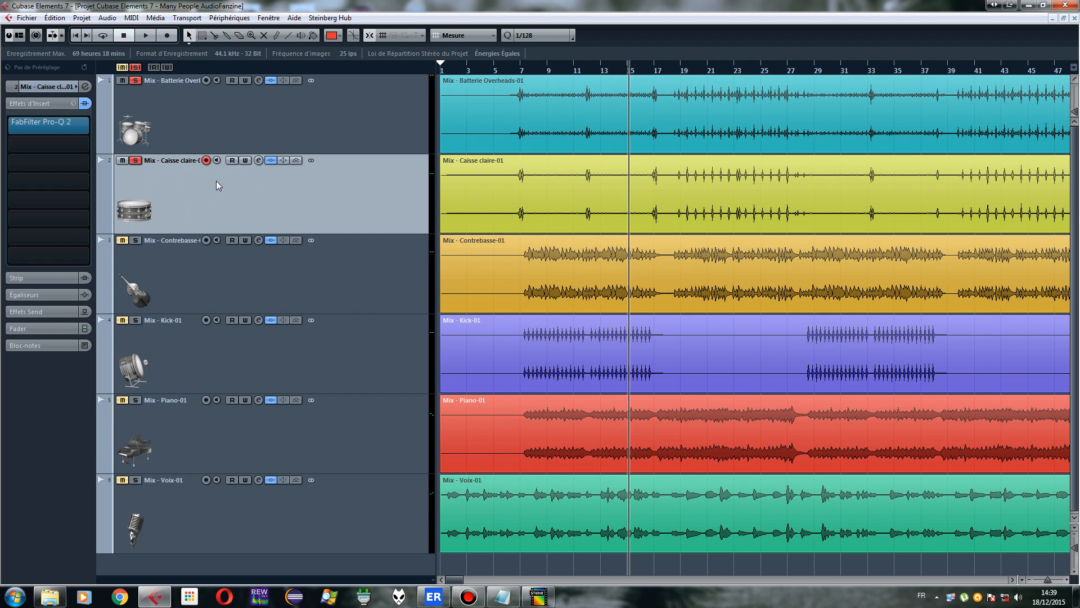
left_click(56, 126)
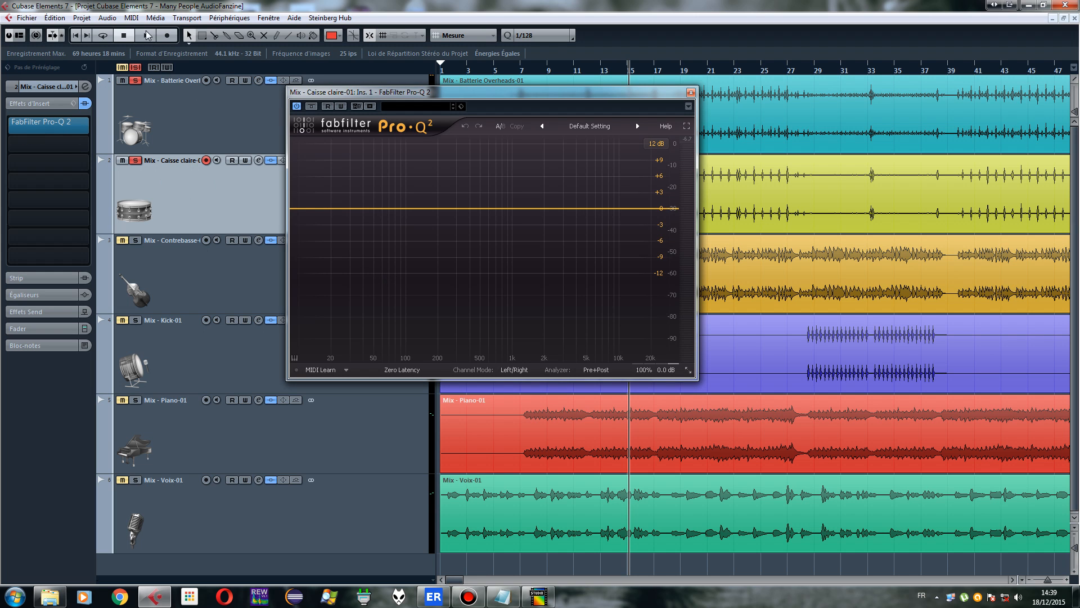
left_click(139, 81)
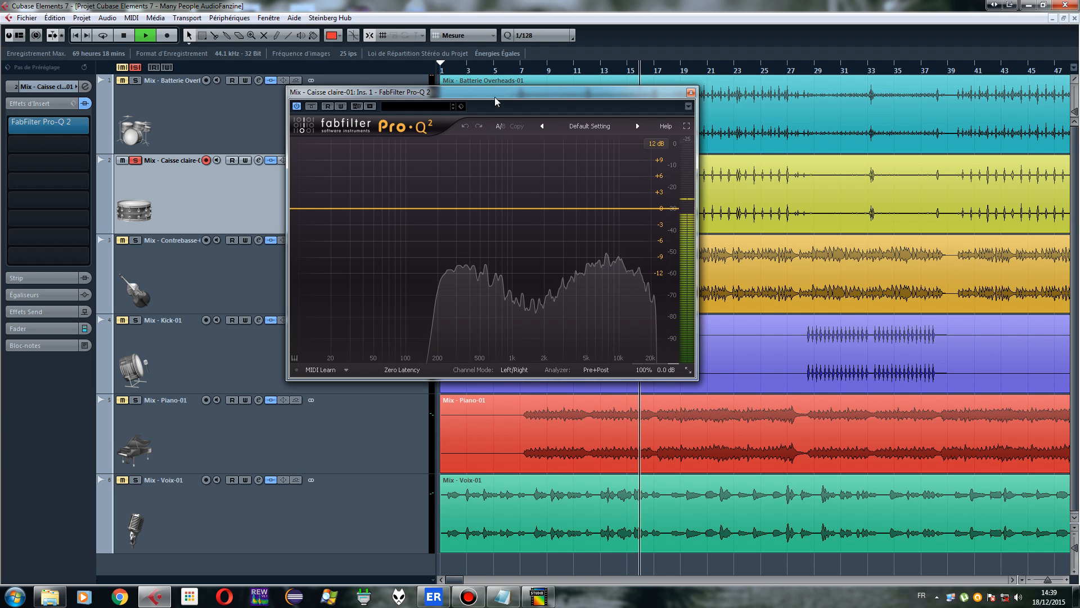
Add an equalizer band near 216 Hz on the snare and change its shape to Low Cut
left_click_drag(494, 94, 566, 106)
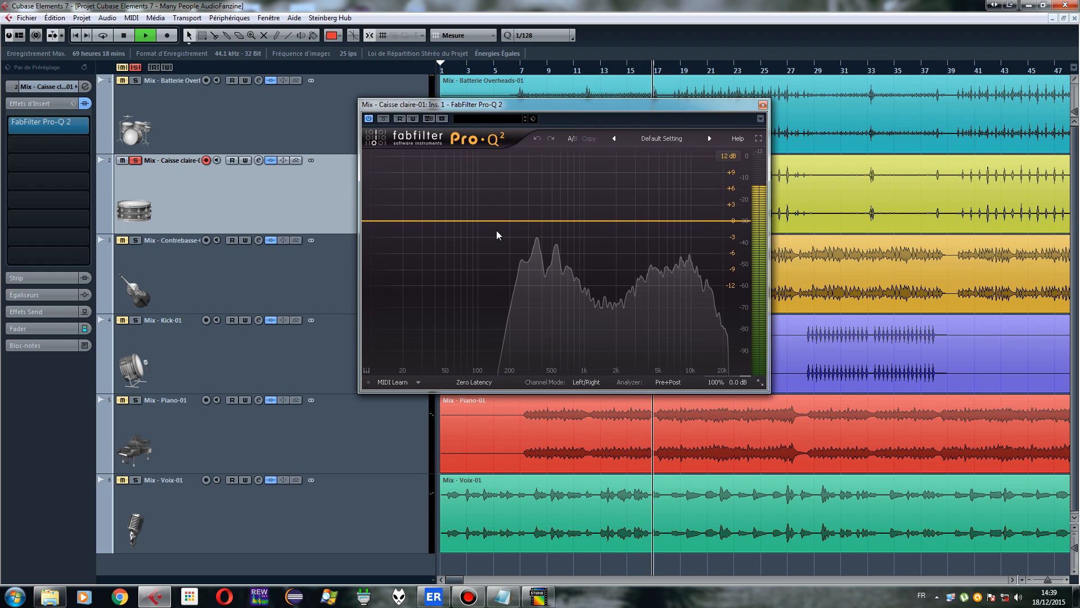
left_click(508, 222)
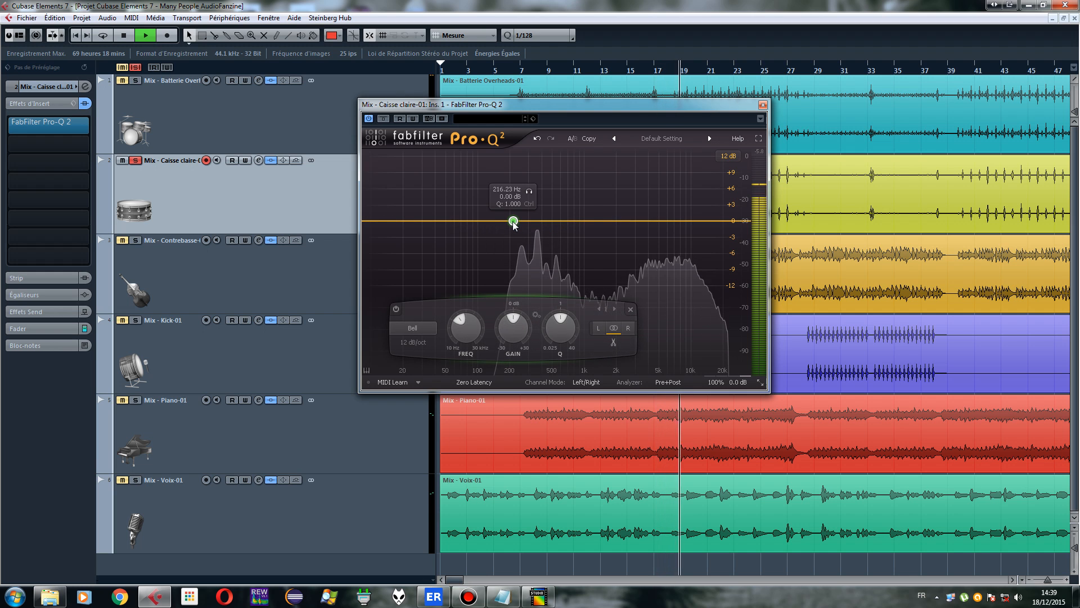
left_click_drag(514, 224, 512, 231)
right_click(513, 231)
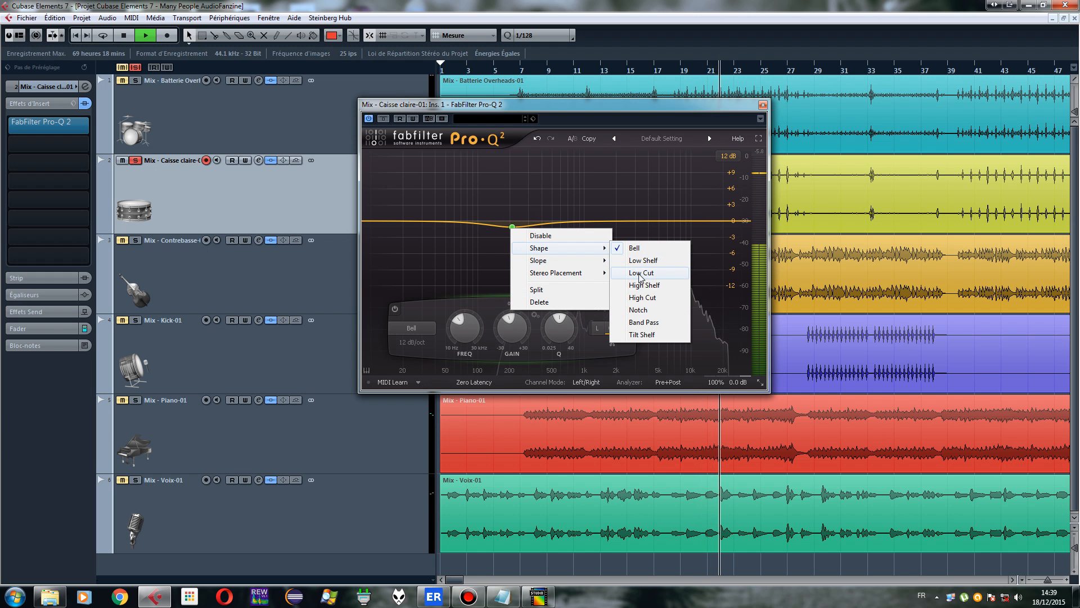
left_click(639, 273)
Try the snare's low cut by ear at about 238, 259 and 178 Hz, and delete the band
left_click_drag(512, 221, 518, 210)
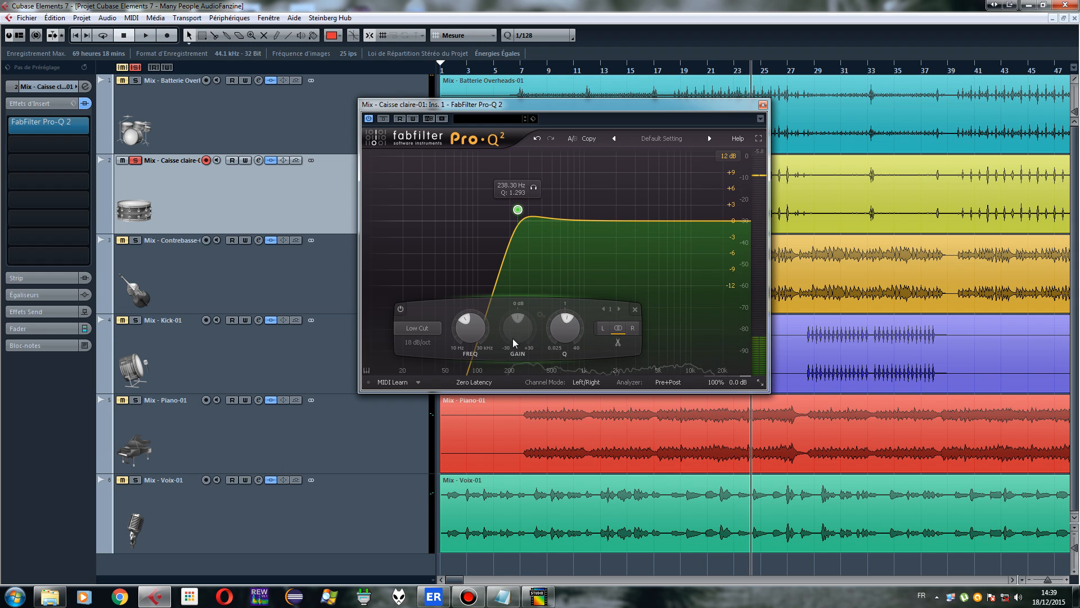
left_click_drag(518, 210, 522, 201)
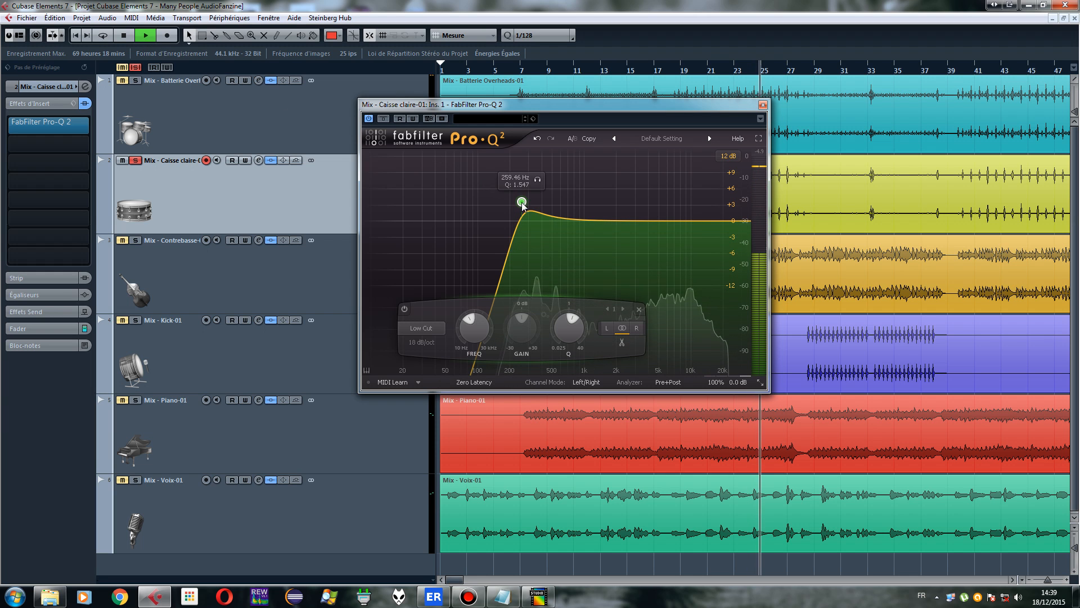
mouse_move(523, 202)
left_mouse_down()
mouse_move(518, 213)
mouse_move(562, 219)
mouse_move(504, 210)
left_mouse_up()
right_click(504, 209)
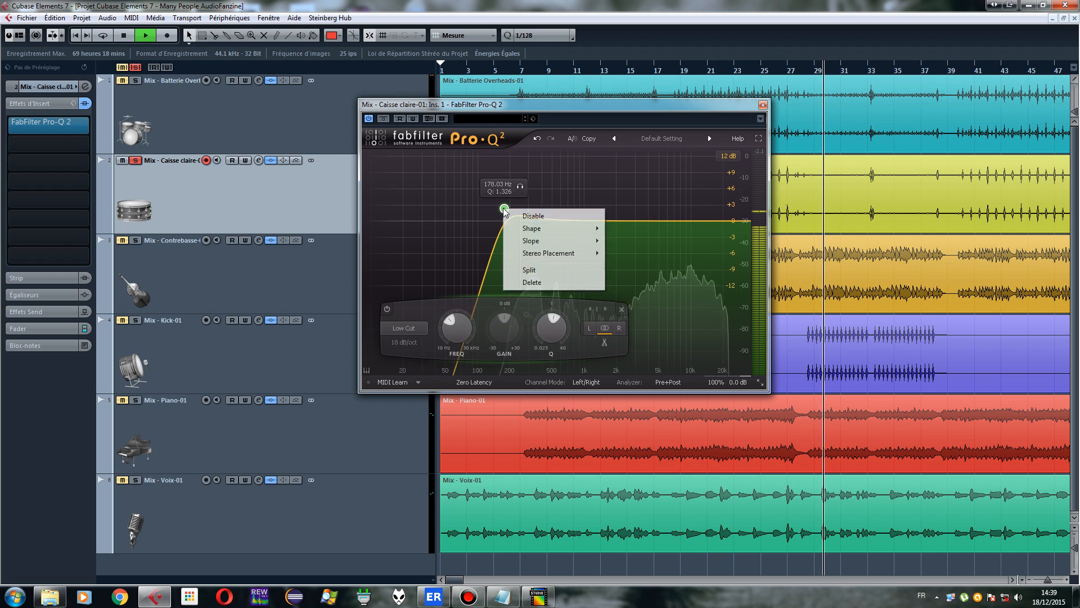
left_click(531, 282)
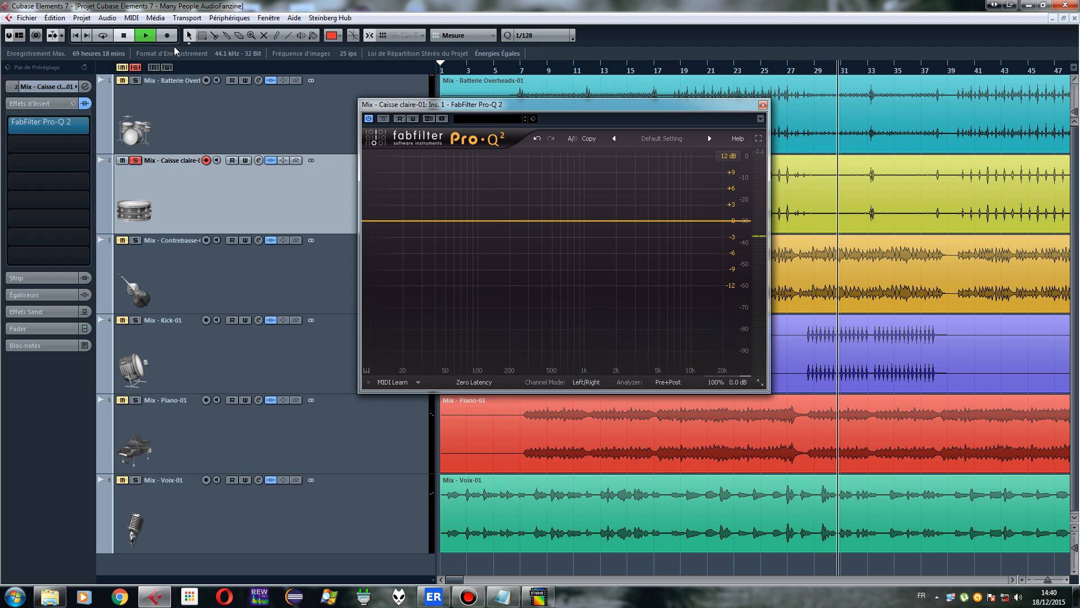
Add a low-mid bell boost on the snare and tune it by ear to about 365 Hz, +6.68 dB and a Q of 2.925
left_click_drag(535, 223, 538, 199)
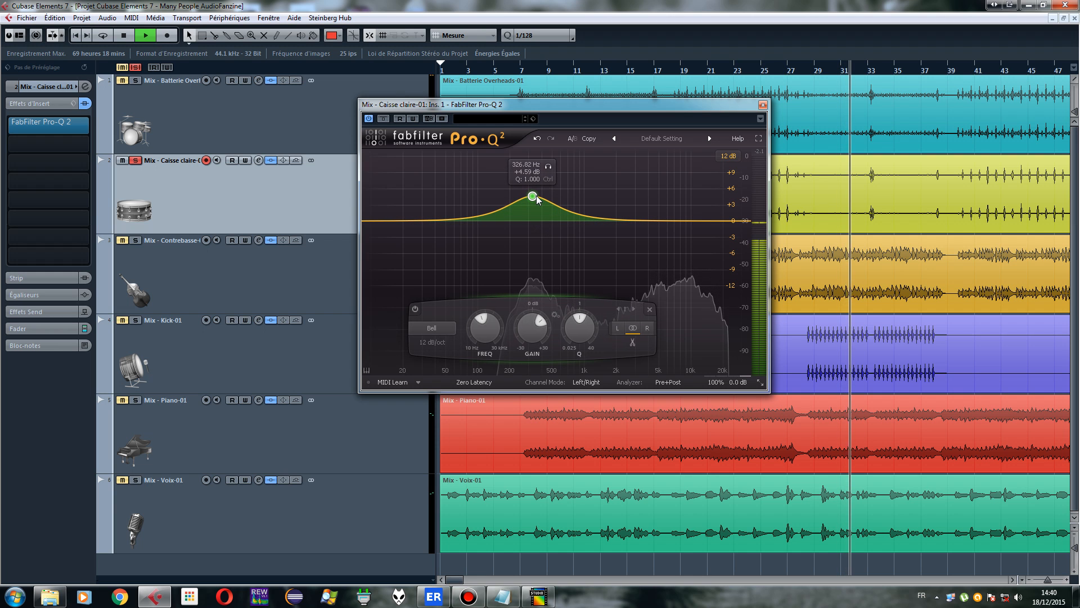
left_click(548, 169)
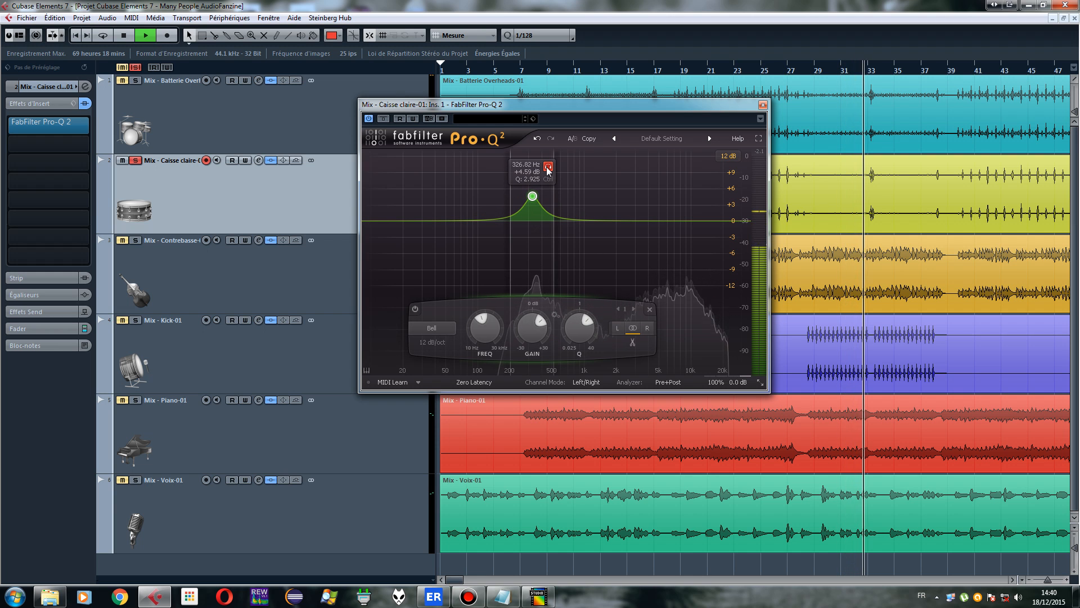
left_click_drag(548, 171, 552, 171)
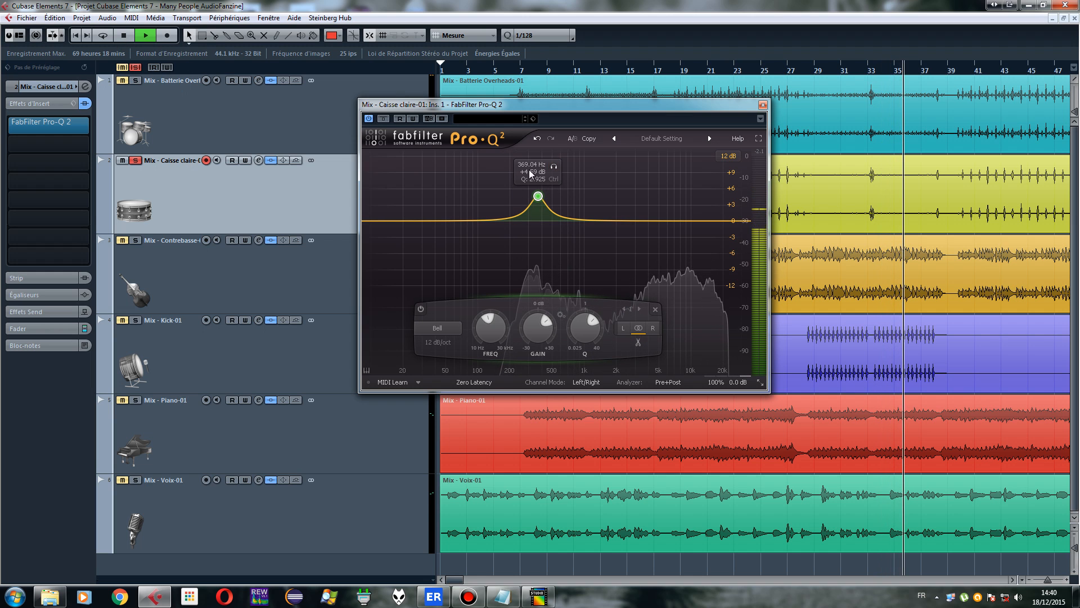
left_click_drag(555, 170, 537, 212)
left_click(552, 197)
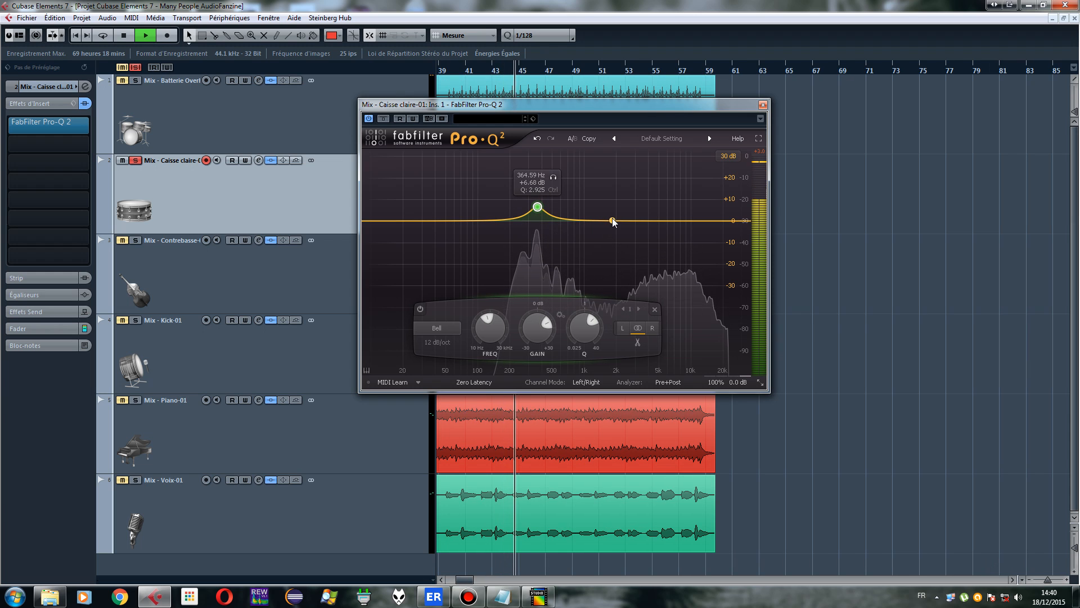
Try a second bell as a -10.96 dB cut near 1665 Hz with various Q values, and as a +8.09 dB boost near 1645 Hz
left_click_drag(610, 221, 607, 246)
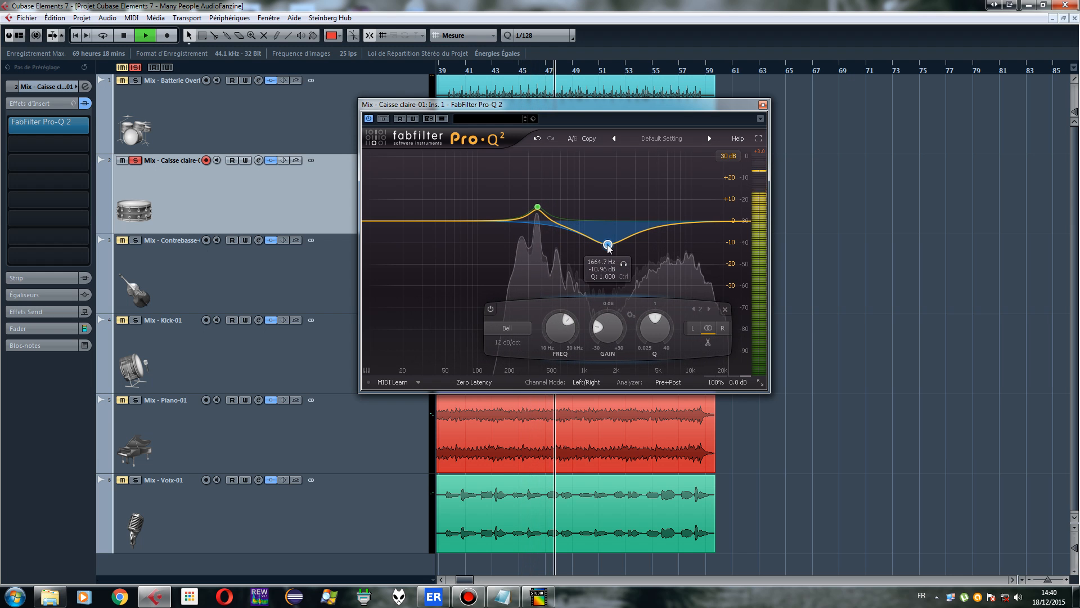
scroll(606, 246, "up", 4)
scroll(606, 246, "down", 8)
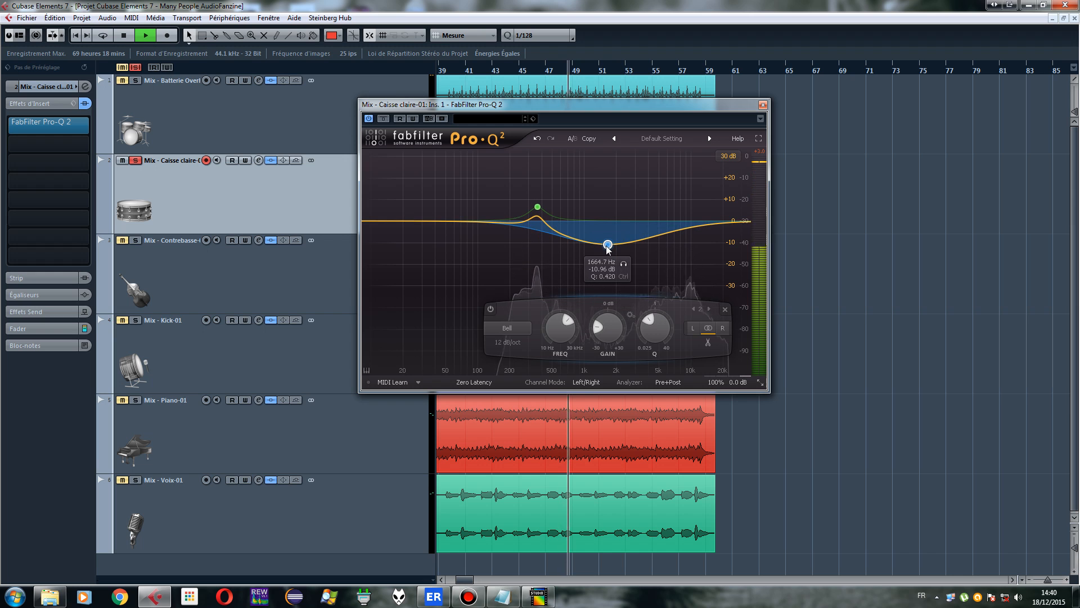
scroll(607, 246, "up", 6)
left_click_drag(606, 246, 607, 204)
scroll(610, 234, "down", 1)
left_click(622, 251)
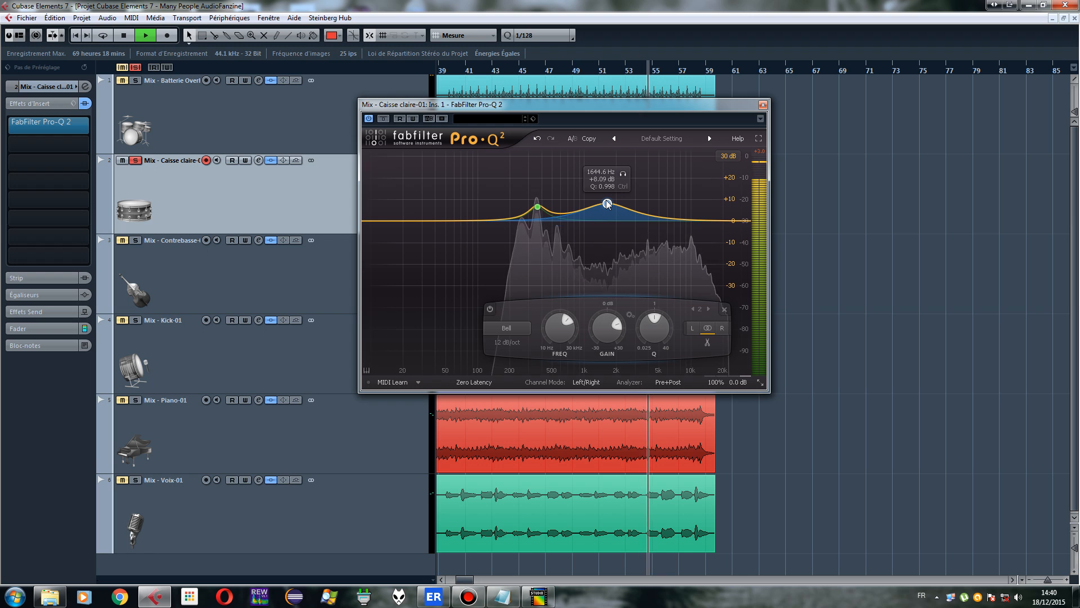
Compare the midrange bell nearly flat and boosted to about +4.4 dB near 1.5 kHz from the song start, and delete it
left_click_drag(607, 203, 606, 221)
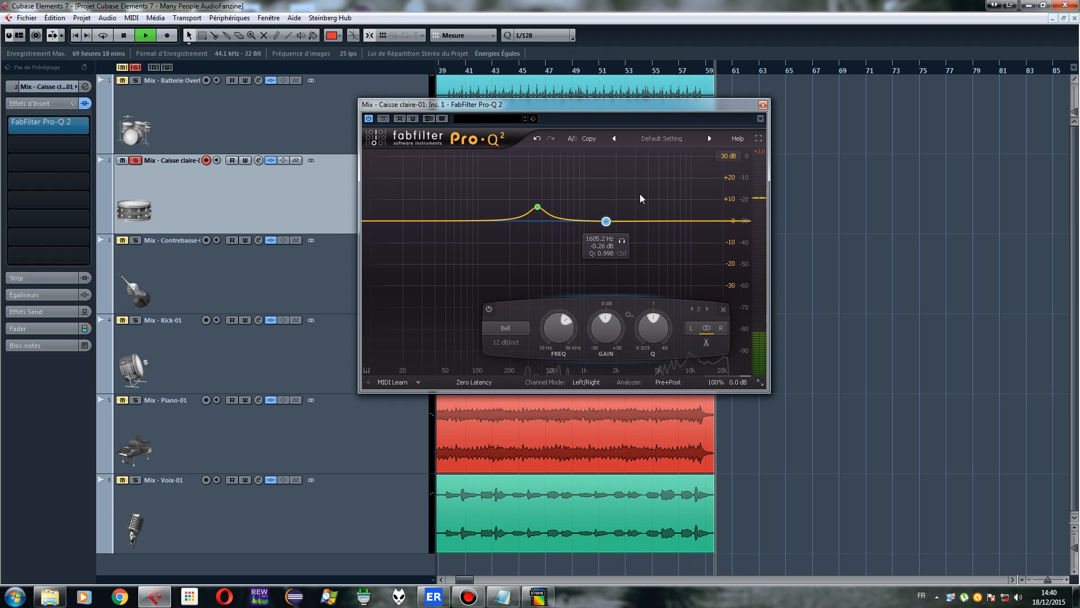
left_click(83, 35)
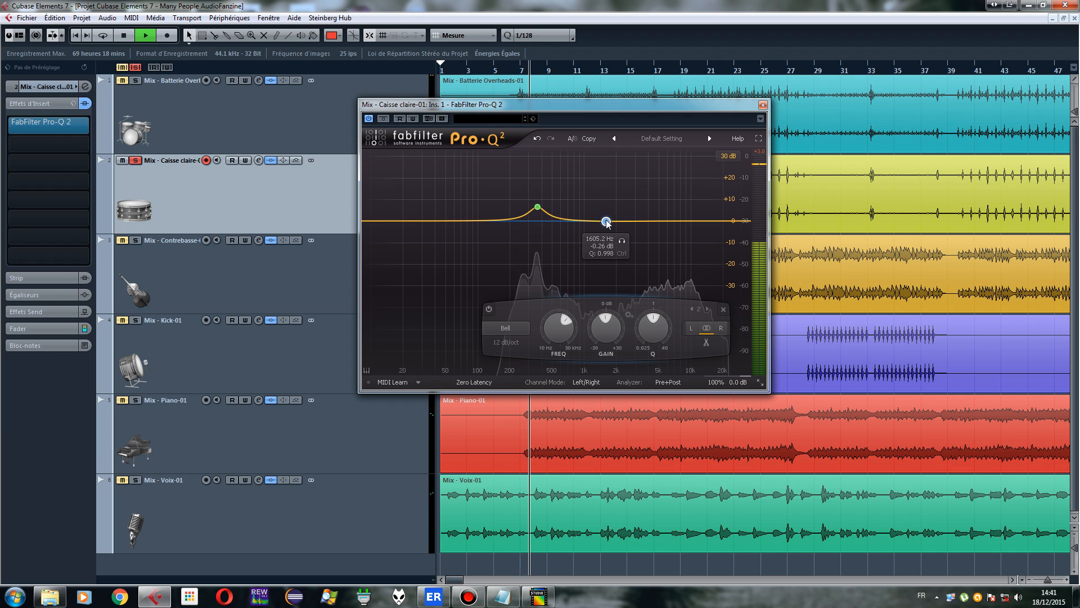
left_click_drag(607, 222, 606, 212)
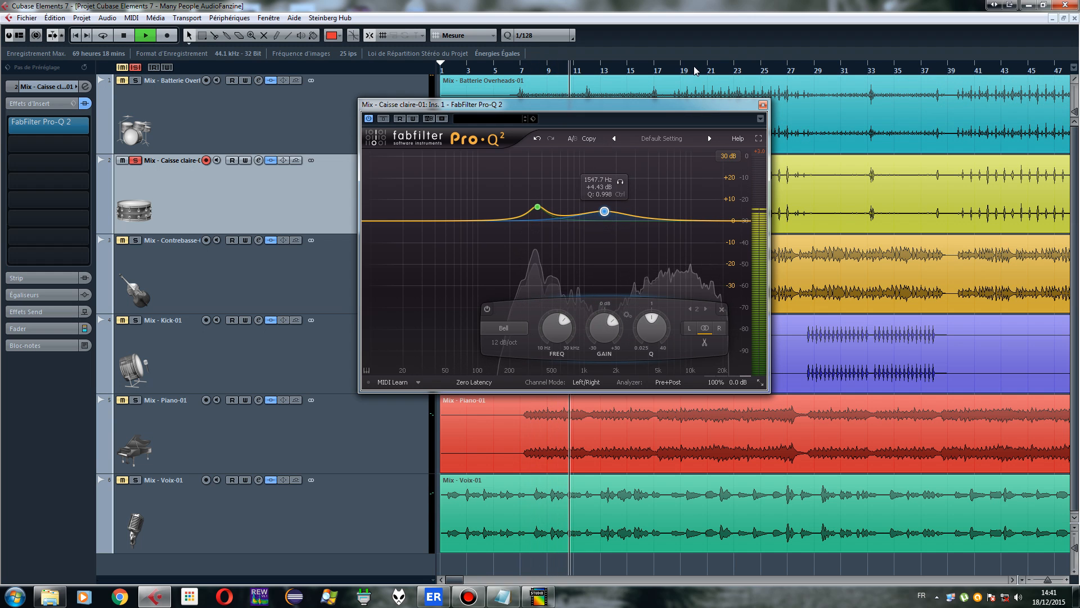
mouse_move(604, 212)
left_mouse_down()
mouse_move(604, 189)
mouse_move(606, 236)
mouse_move(602, 222)
left_mouse_up()
left_click(124, 36)
right_click(603, 224)
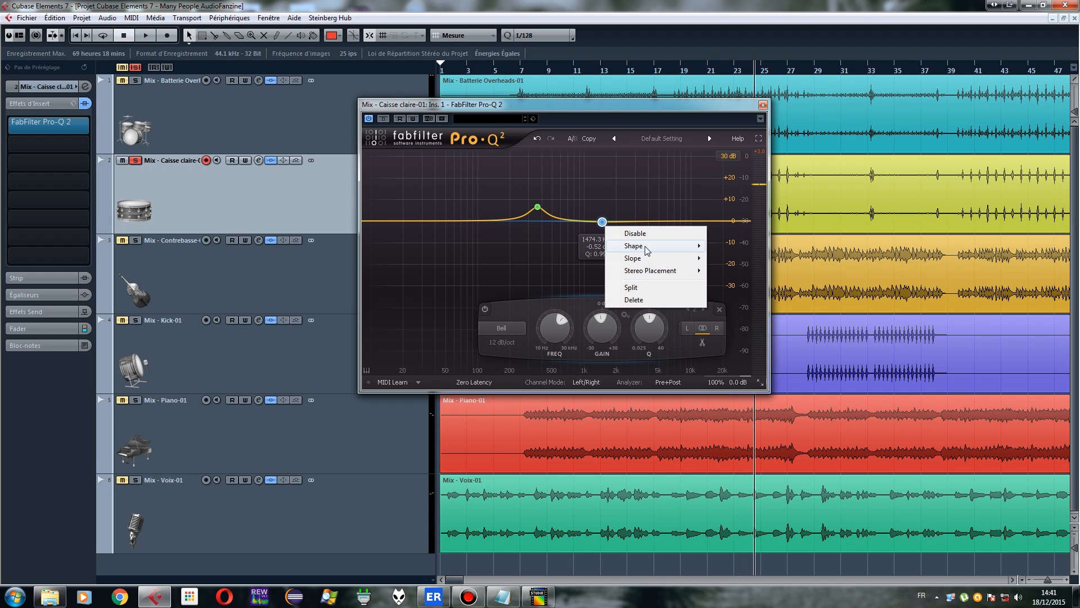
left_click(634, 300)
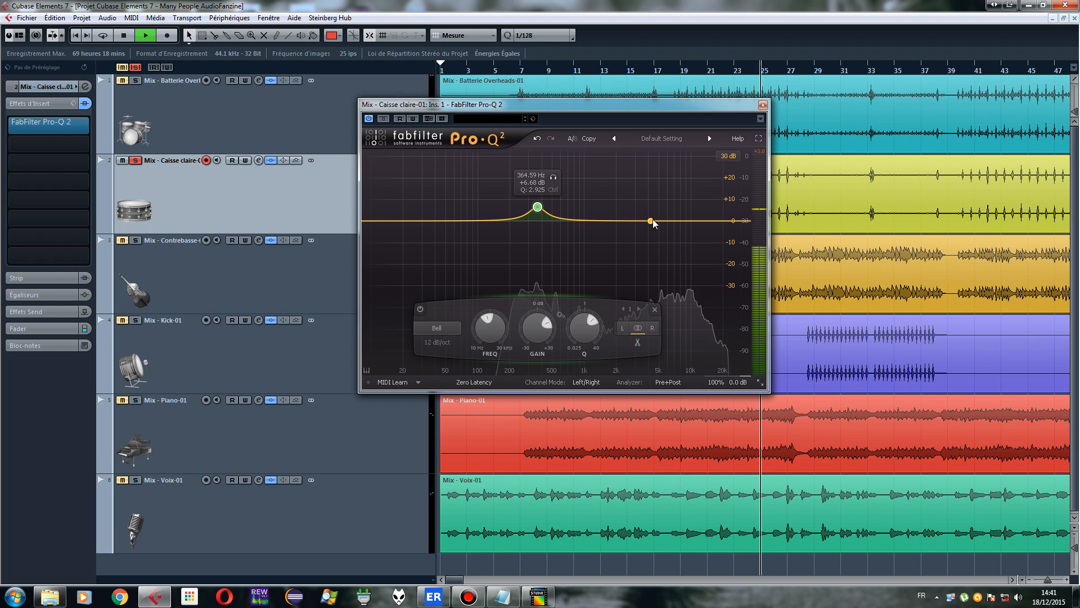
Add a high bell boost of +6.00 dB at about 6.98 kHz on the snare, and play it with the overheads also soloed
mouse_move(653, 221)
left_mouse_down()
mouse_move(669, 173)
mouse_move(672, 222)
left_mouse_up()
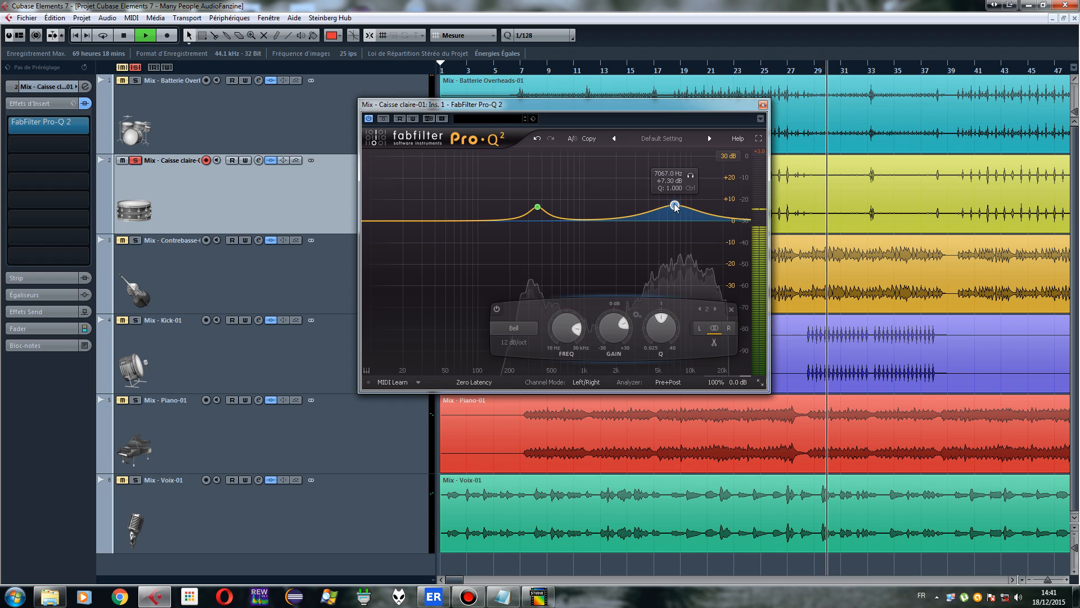
left_click_drag(677, 207, 674, 210)
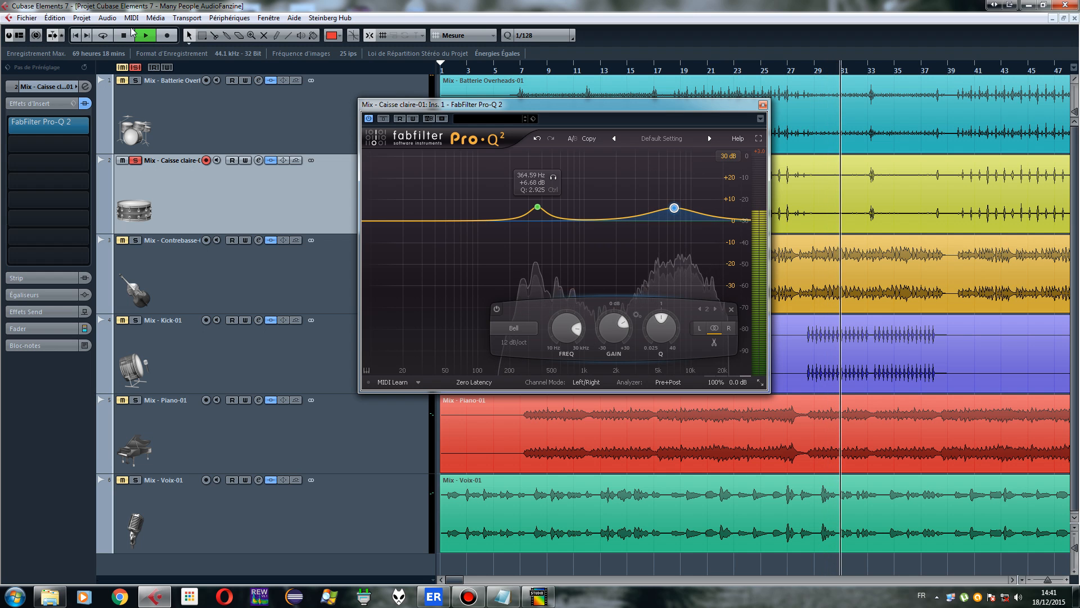
key("space")
left_click_drag(608, 108, 644, 104)
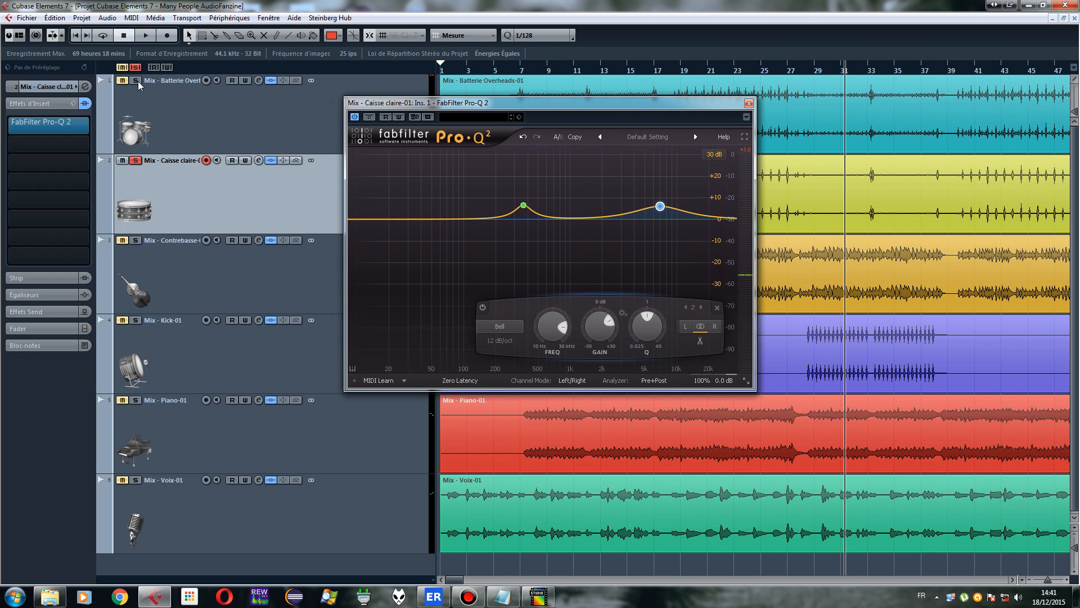
left_click(147, 35)
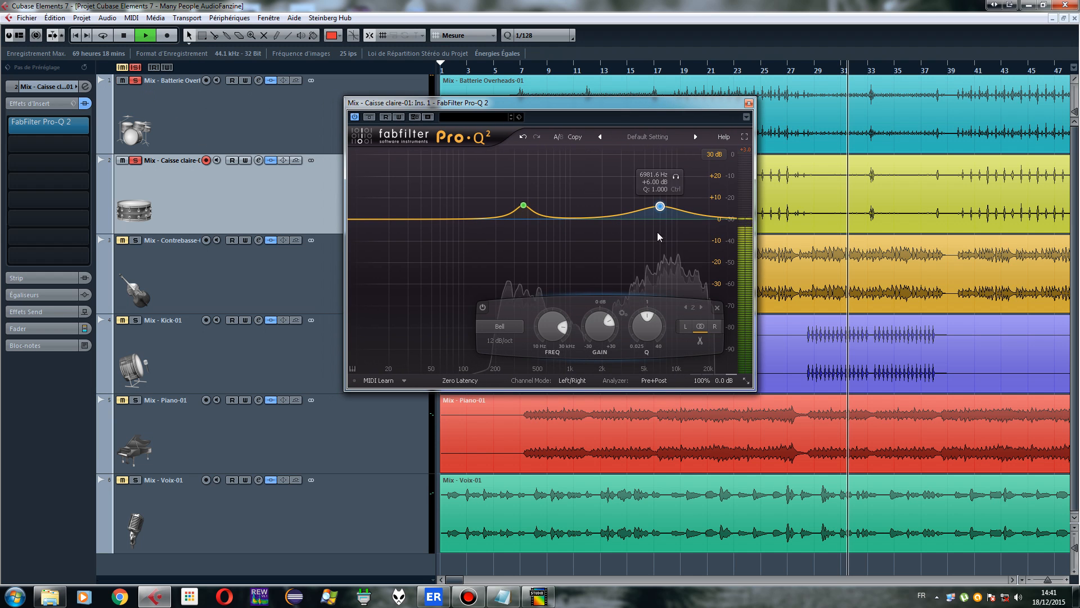
Compare the high bell flat and strongly boosted, and settle it at about 5.4 kHz, +10.17 dB and a Q of 2.247
left_click_drag(660, 207, 661, 221)
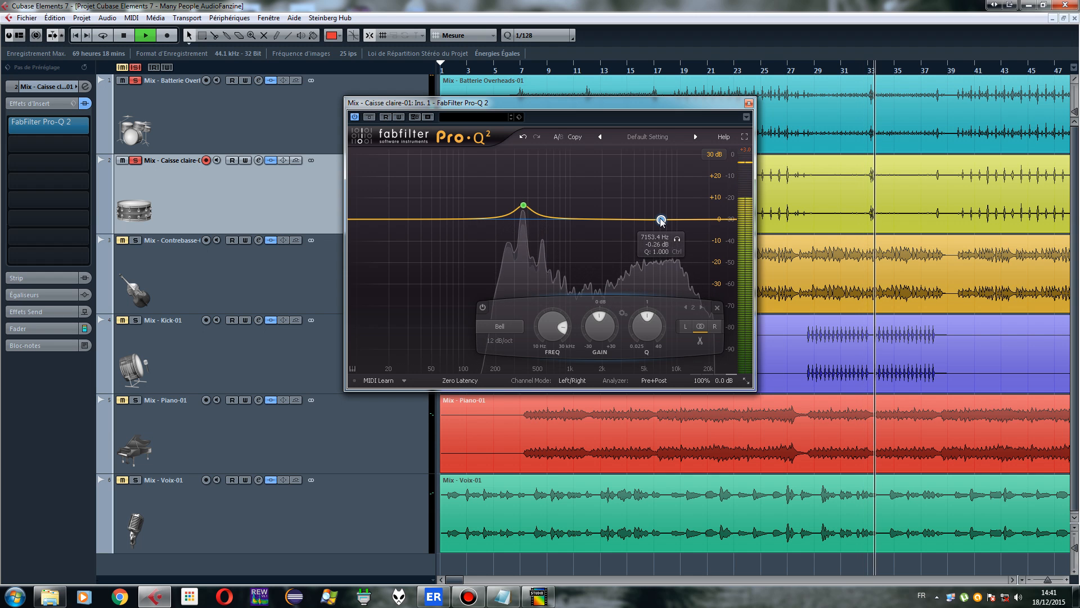
left_click_drag(661, 221, 661, 175)
mouse_move(662, 174)
left_mouse_down()
mouse_move(689, 173)
mouse_move(642, 174)
mouse_move(670, 174)
mouse_move(656, 176)
left_mouse_up()
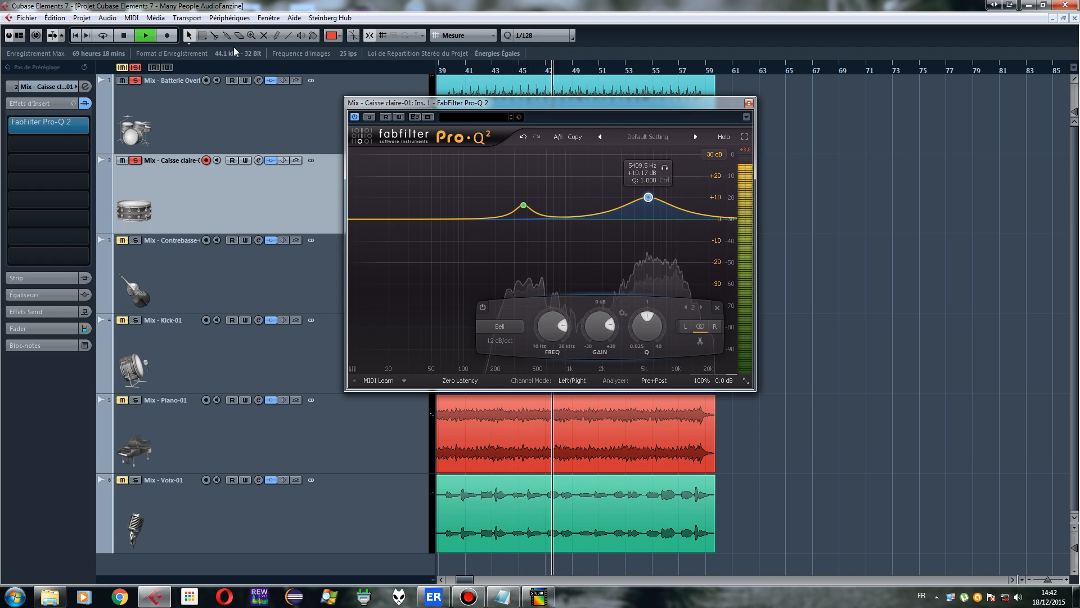
scroll(648, 200, "down", 1)
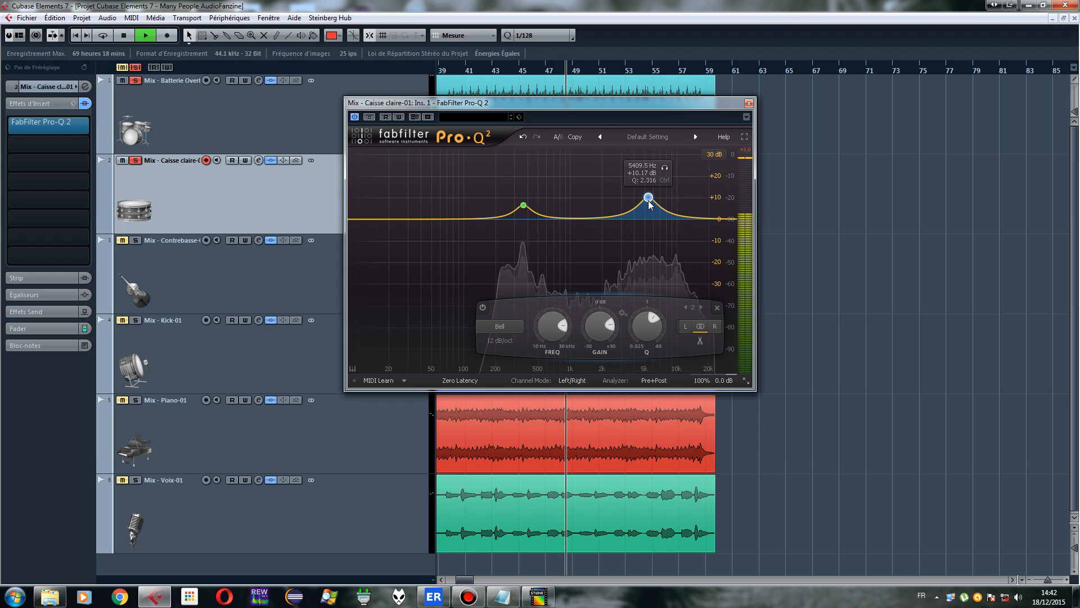
scroll(650, 205, "up", 4)
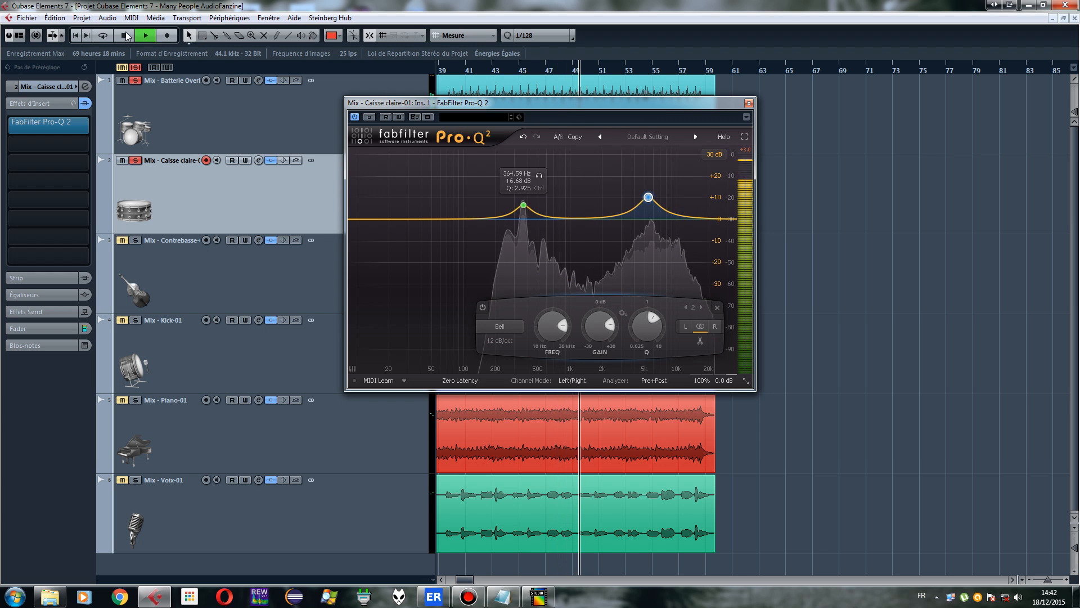
Flatten the snare's low-mid bell to -0.10 dB, and close the equalizer with playback stopped
left_click_drag(523, 207, 524, 221)
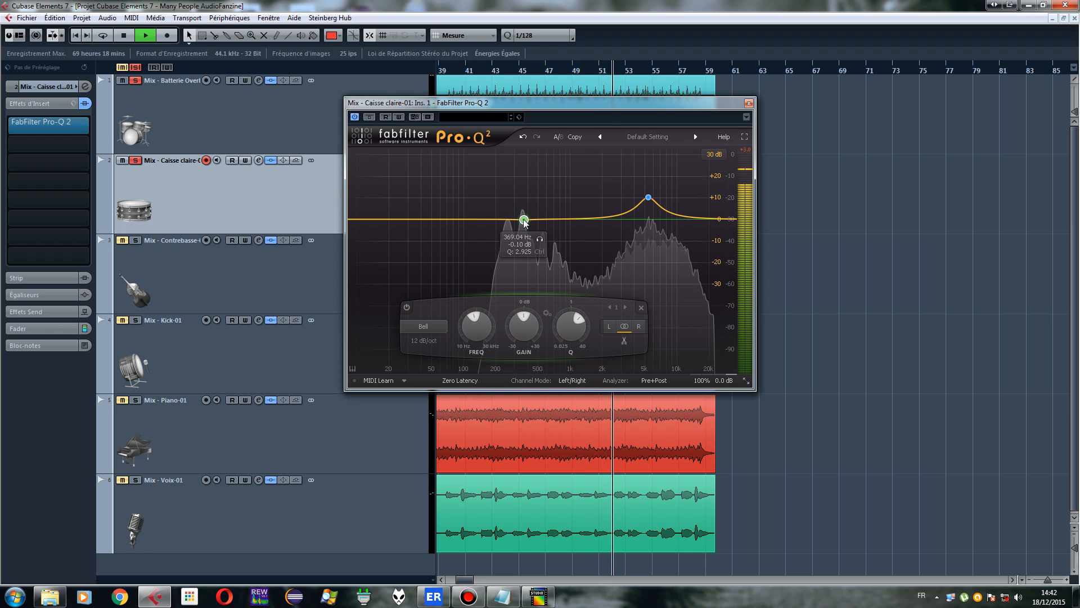
left_click(125, 39)
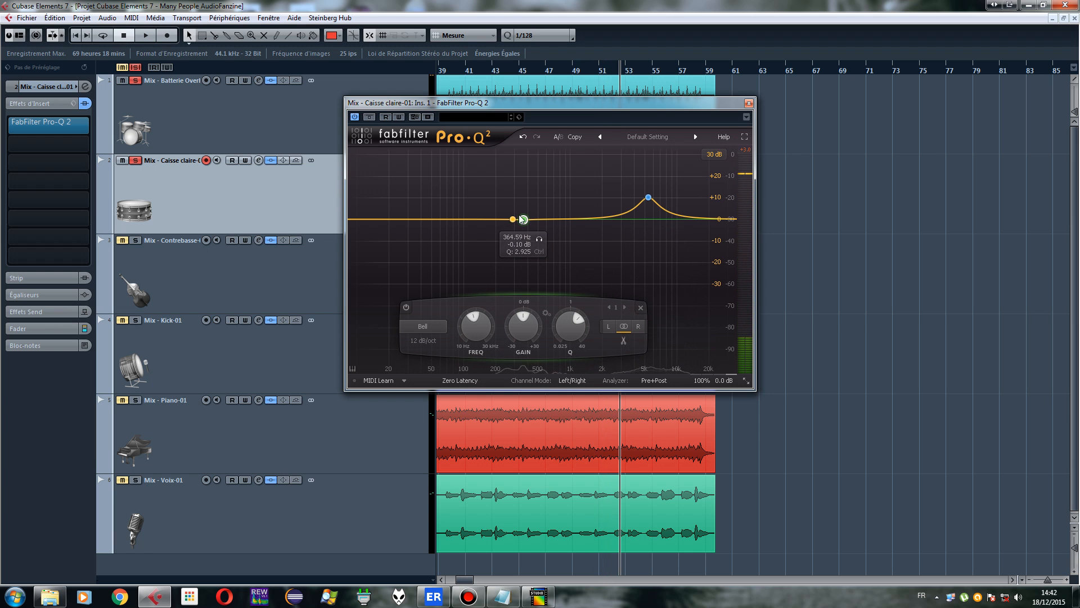
left_click_drag(522, 223, 521, 216)
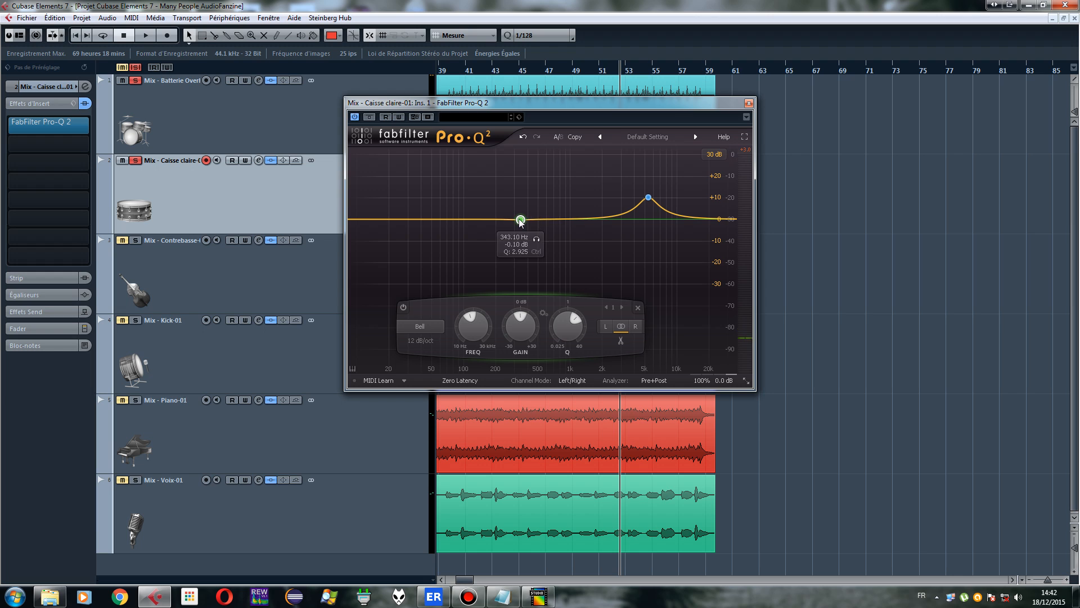
left_click_drag(521, 221, 522, 221)
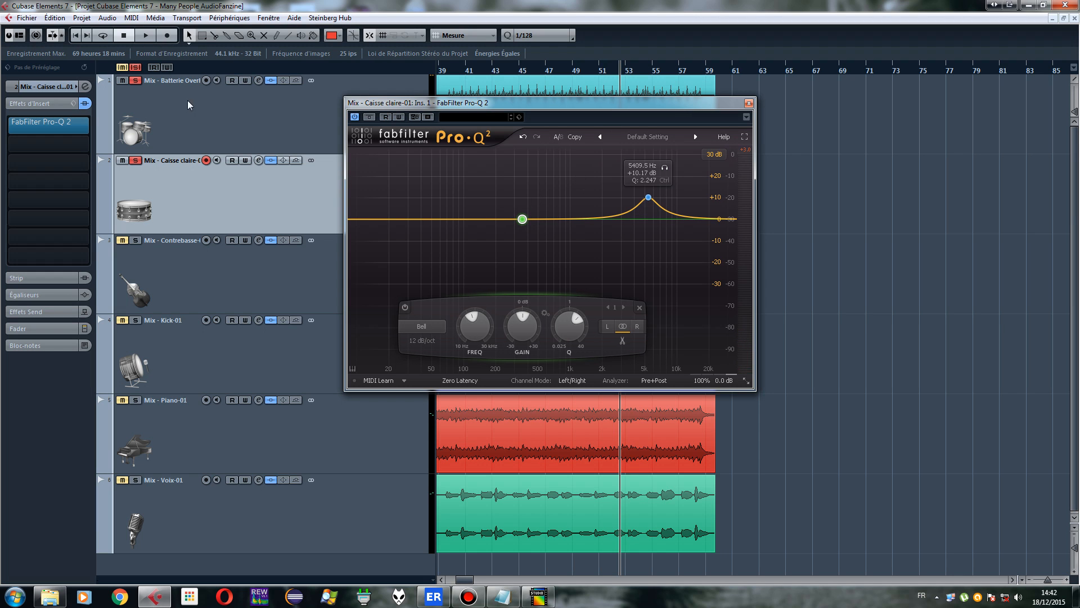
left_click_drag(670, 108, 756, 117)
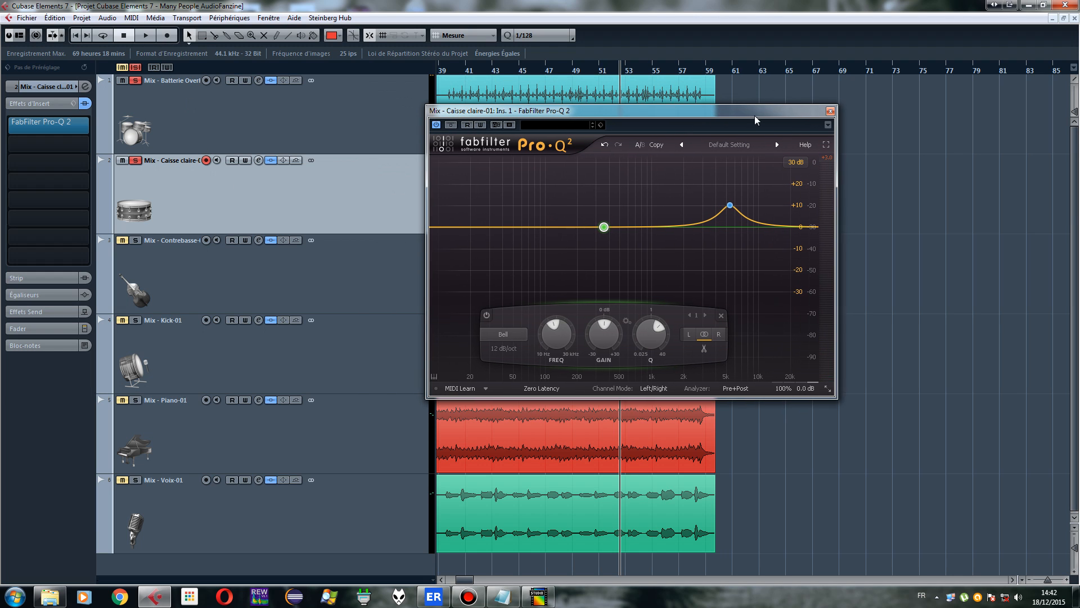
left_click(834, 112)
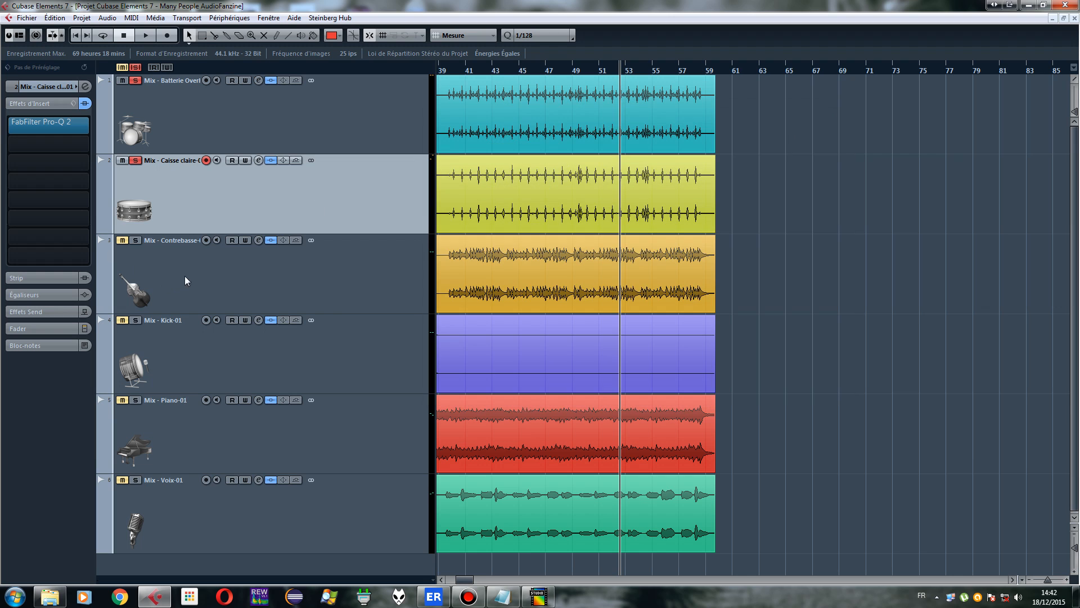
Select the Contrebasse track, solo it alongside the overheads and snare, and start playback
left_click(143, 244)
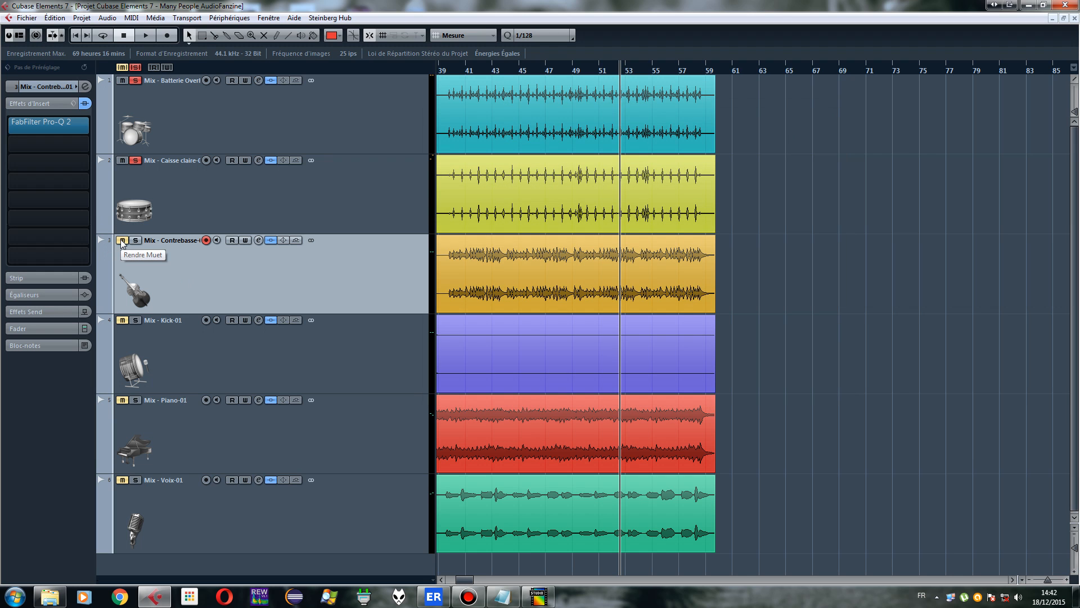
left_click(135, 240)
left_click(147, 36)
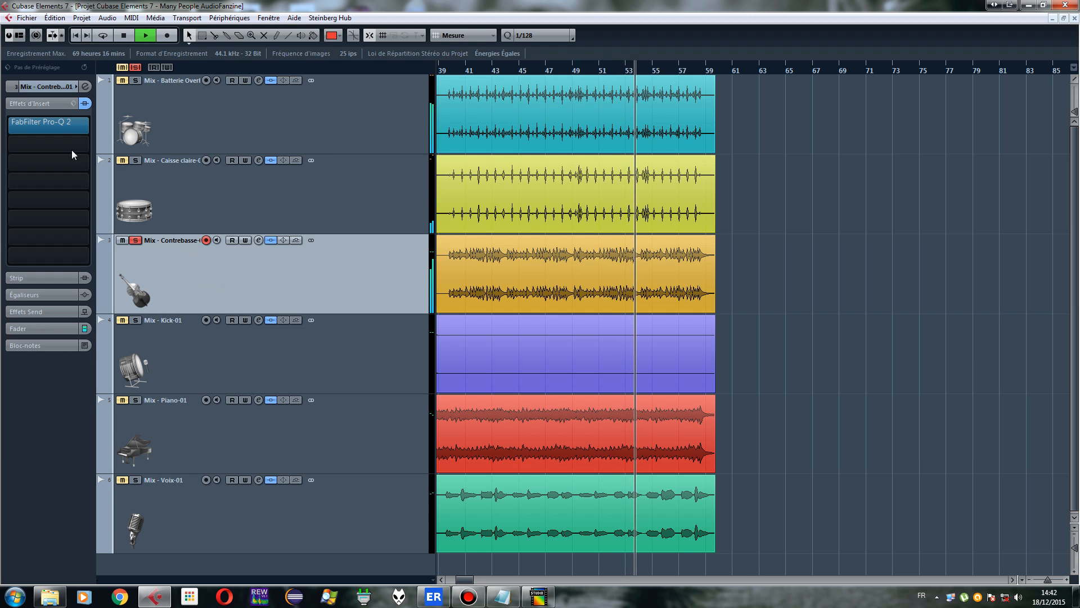
Open the Contrebasse track's equalizer and add an 18 dB/oct low cut at about 148 Hz with a Q of 1.470
left_click(39, 122)
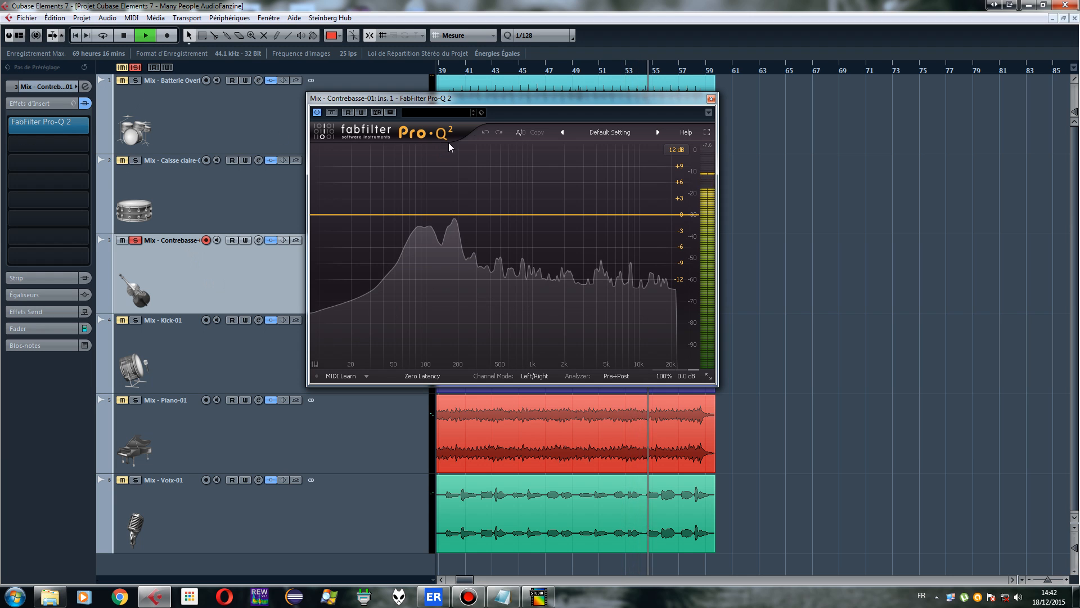
left_click_drag(501, 99, 504, 137)
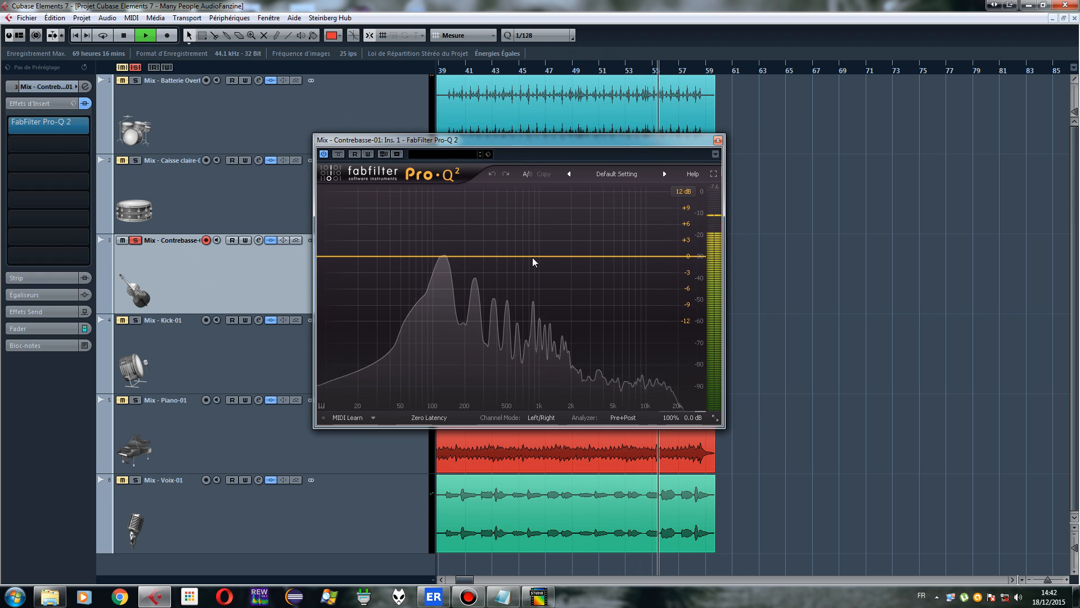
left_click_drag(433, 257, 435, 265)
right_click(434, 265)
mouse_move(470, 290)
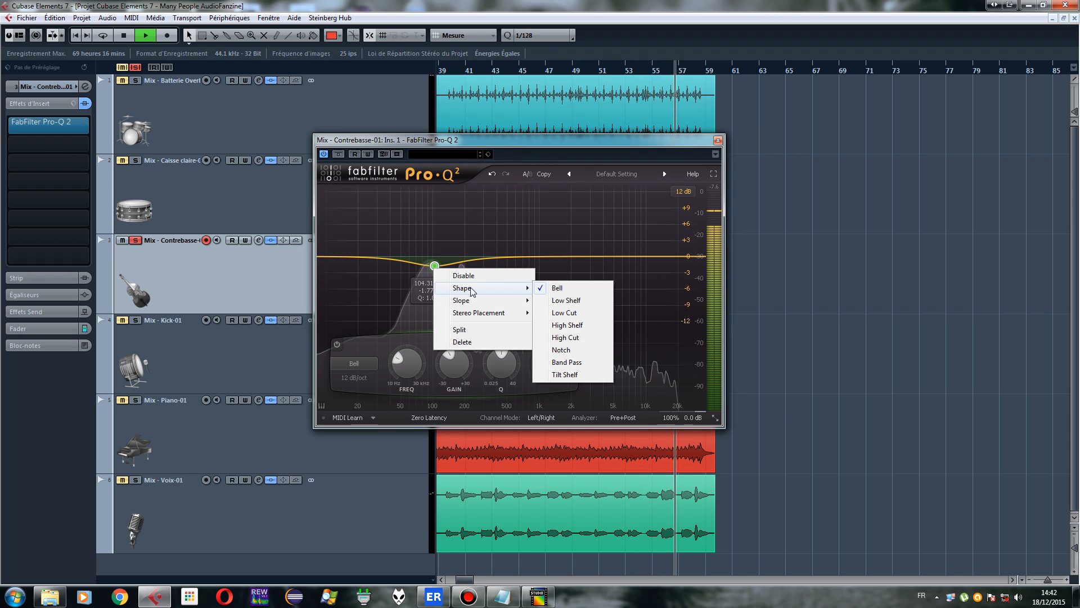
left_click(551, 312)
left_click_drag(434, 257, 451, 239)
scroll(456, 239, "up", 1)
Return playback to the beginning of the song and loop from about bar 7 to the end of the clips
left_click(77, 36)
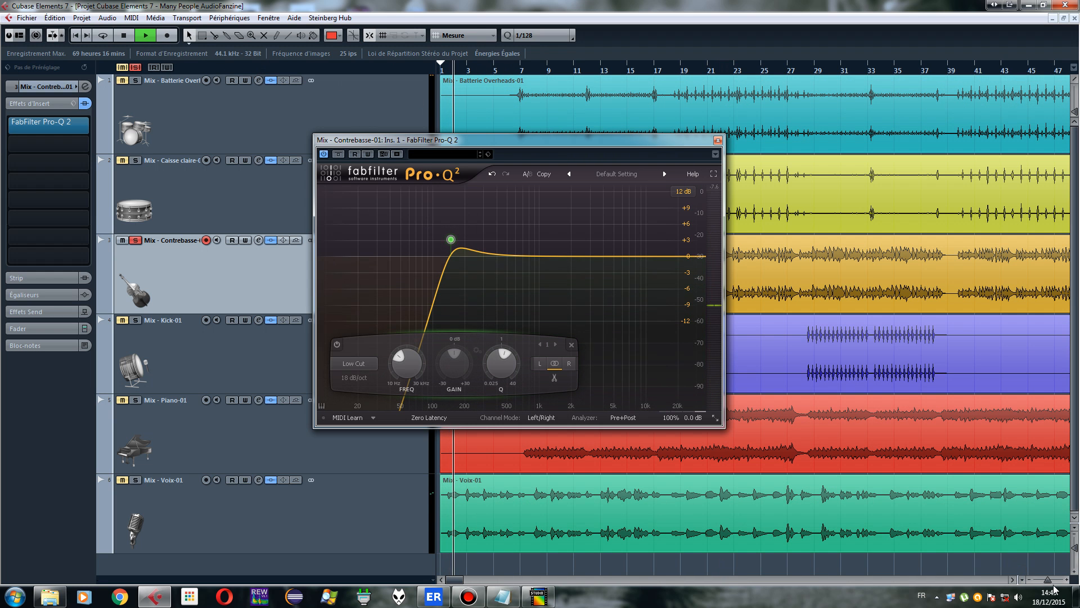
left_click_drag(1048, 580, 1045, 581)
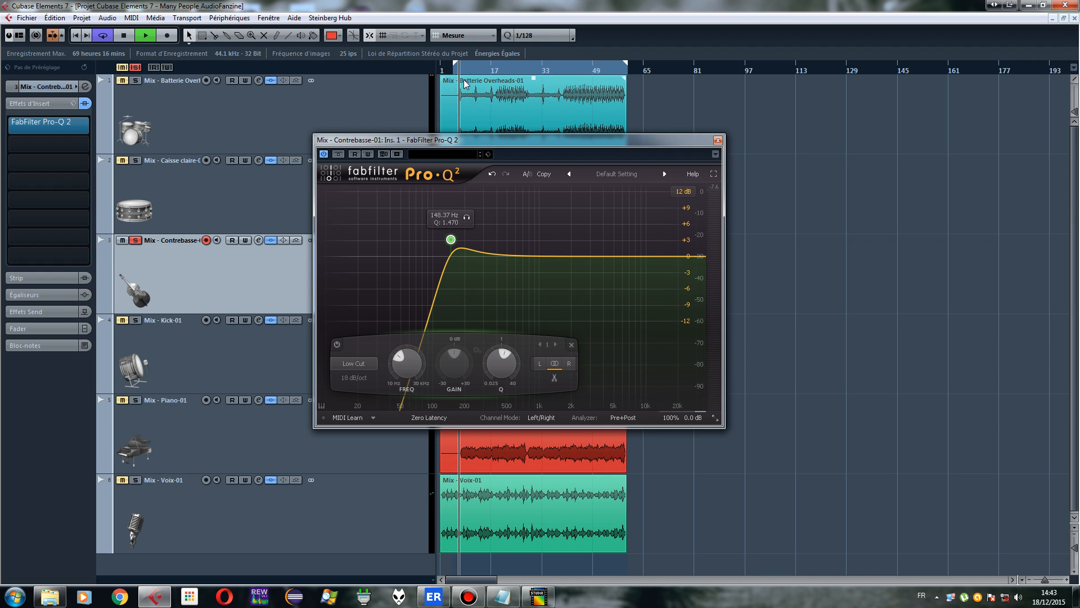
left_click_drag(1045, 579, 1048, 579)
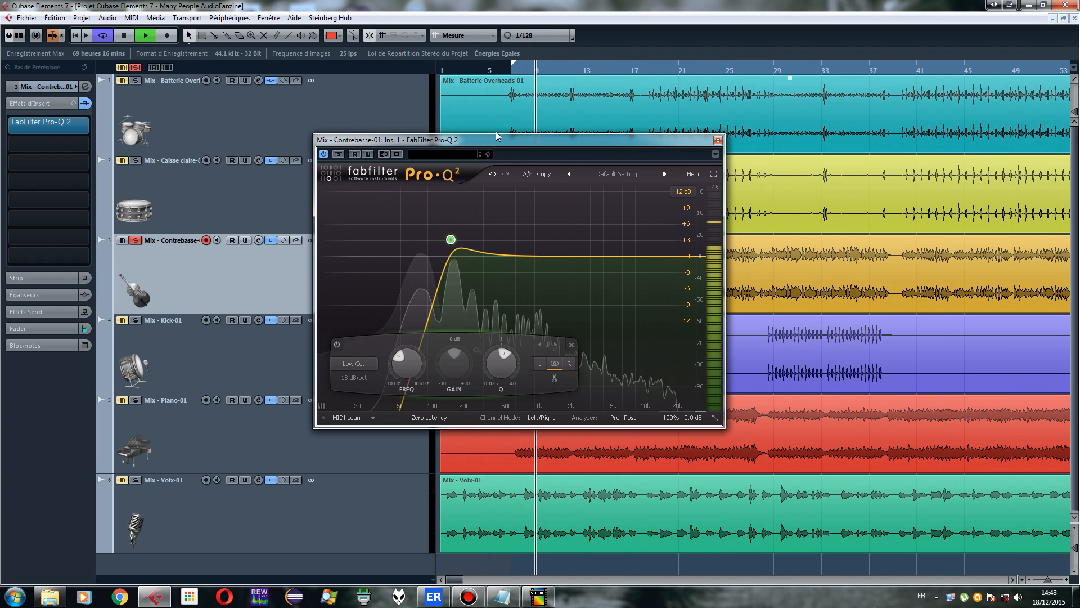
Raise the double bass low cut to about 165.5 Hz with a Q of about 2, auditioning the filtered band on its own
left_click_drag(452, 235, 452, 232)
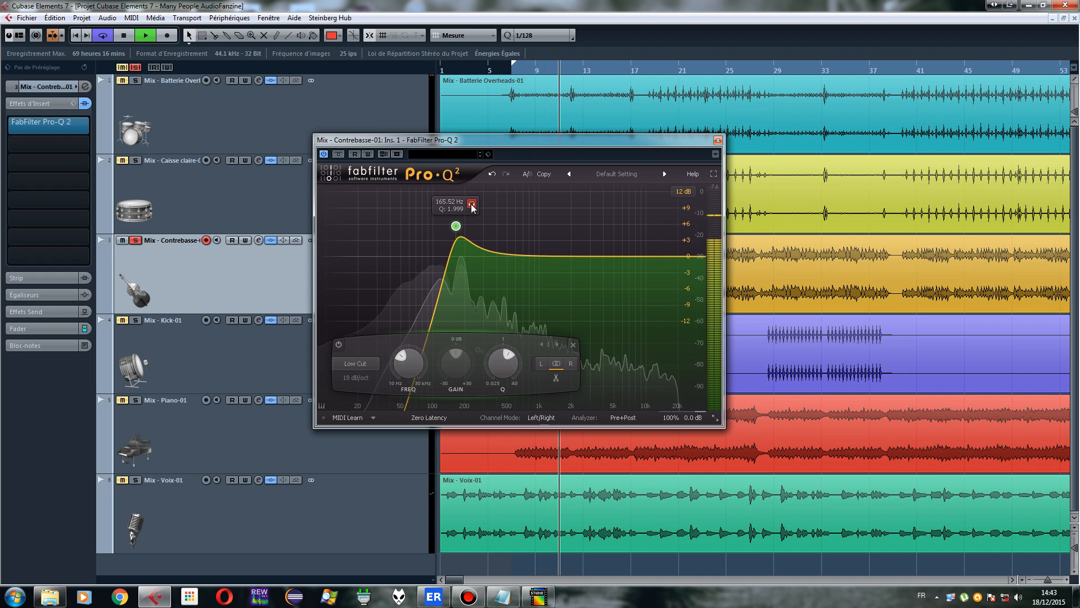
left_click(471, 206)
left_click_drag(458, 208, 449, 208)
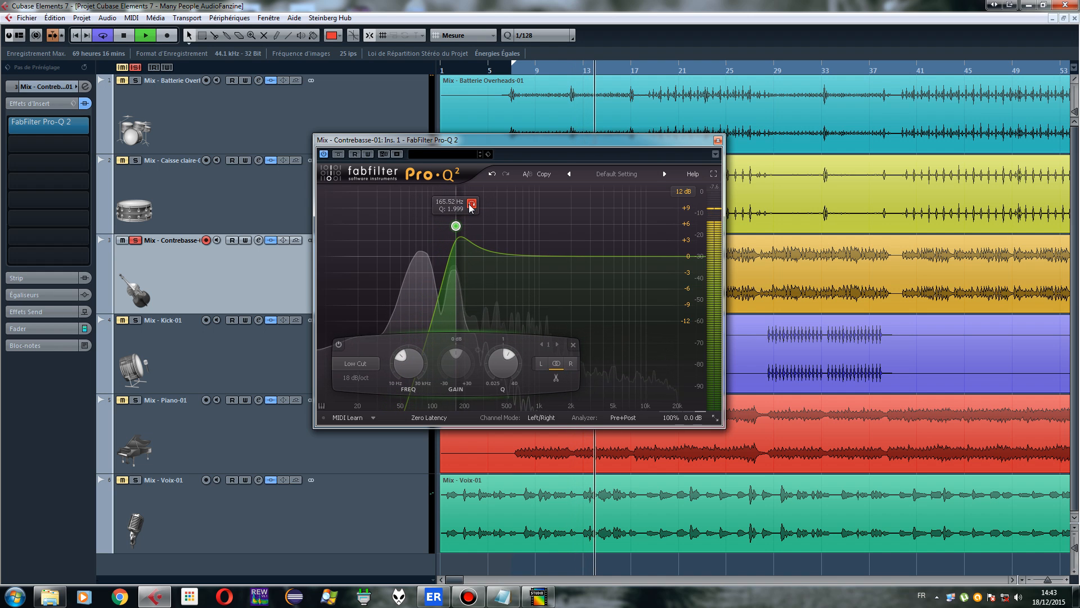
left_click(472, 206)
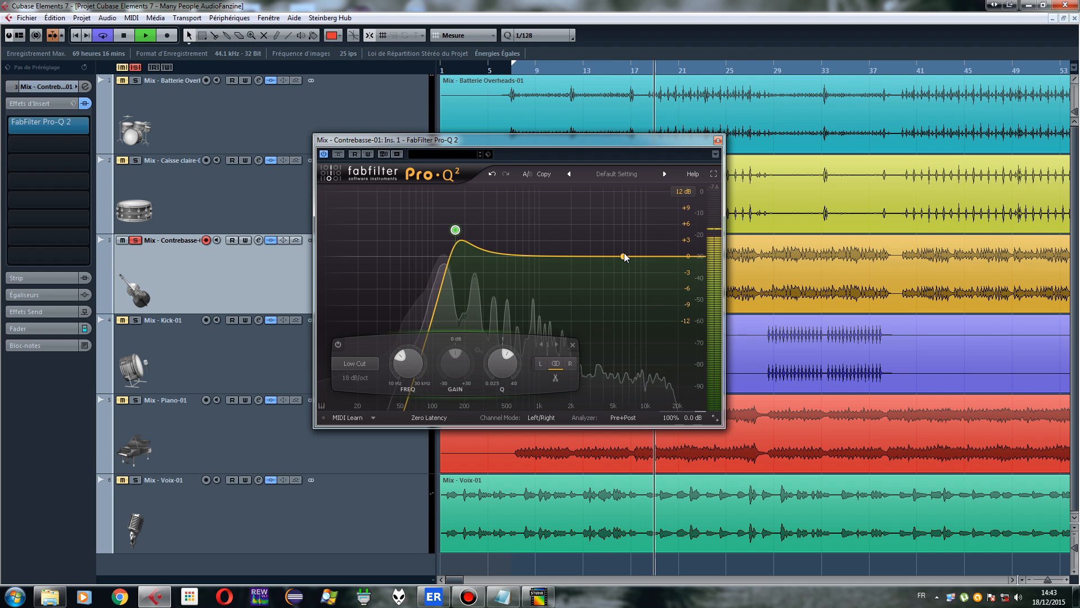
Add a mid bell cut of -6.10 dB at about 1474 Hz with a Q of 1.259 on the double bass
left_click_drag(624, 256, 556, 273)
scroll(621, 203, "up", 5)
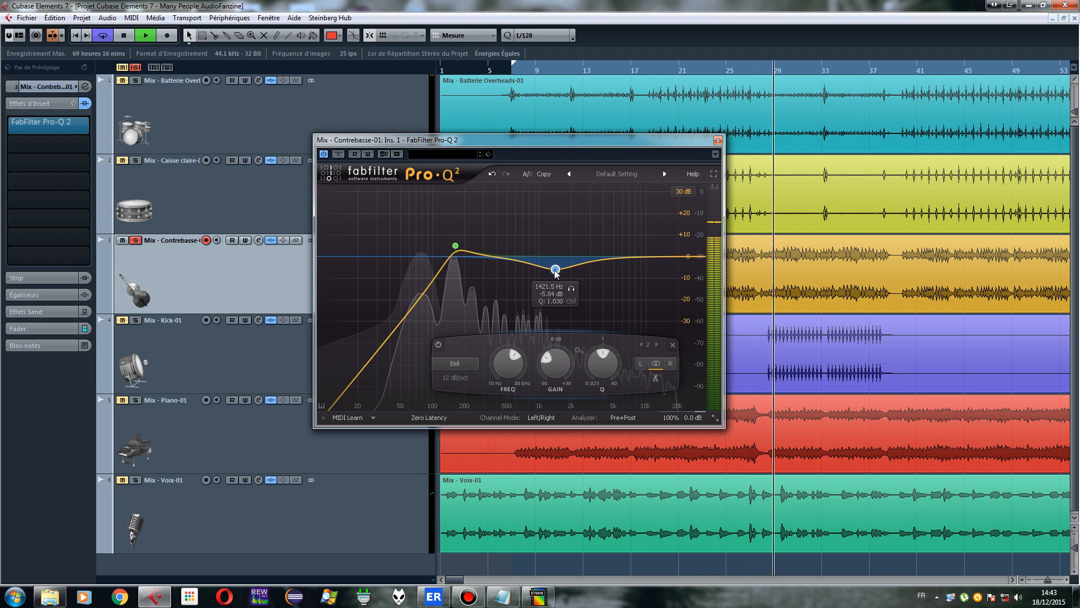
scroll(556, 272, "up", 2)
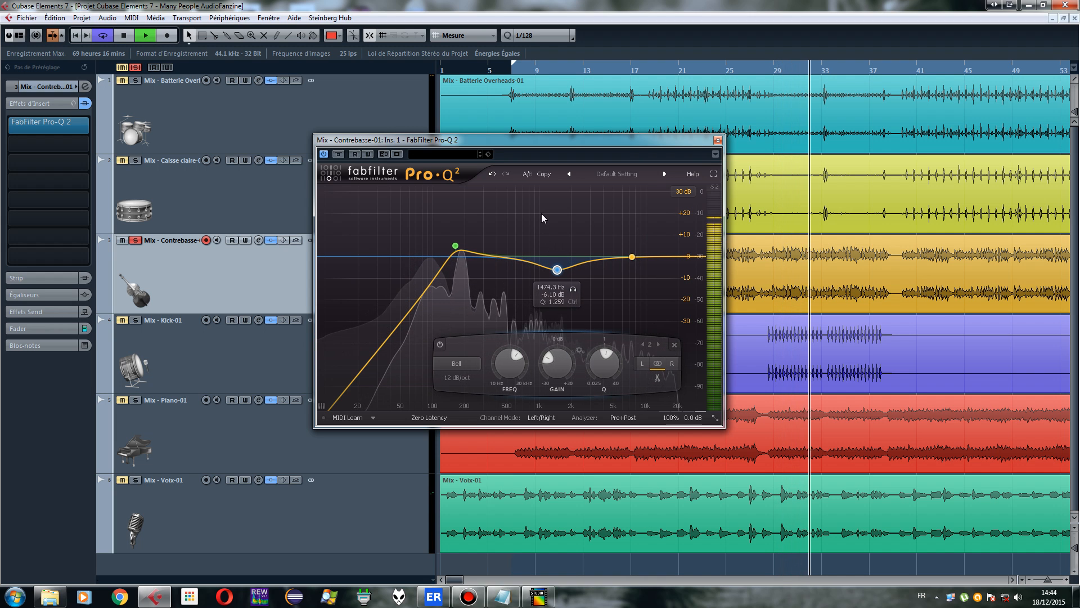
Add a high bell boost on the double bass, audition it alone, and settle it at about 7.69 kHz, +14.61 dB and a Q of 2.327
left_click_drag(628, 259, 642, 217)
scroll(628, 221, "up", 10)
scroll(629, 220, "down", 5)
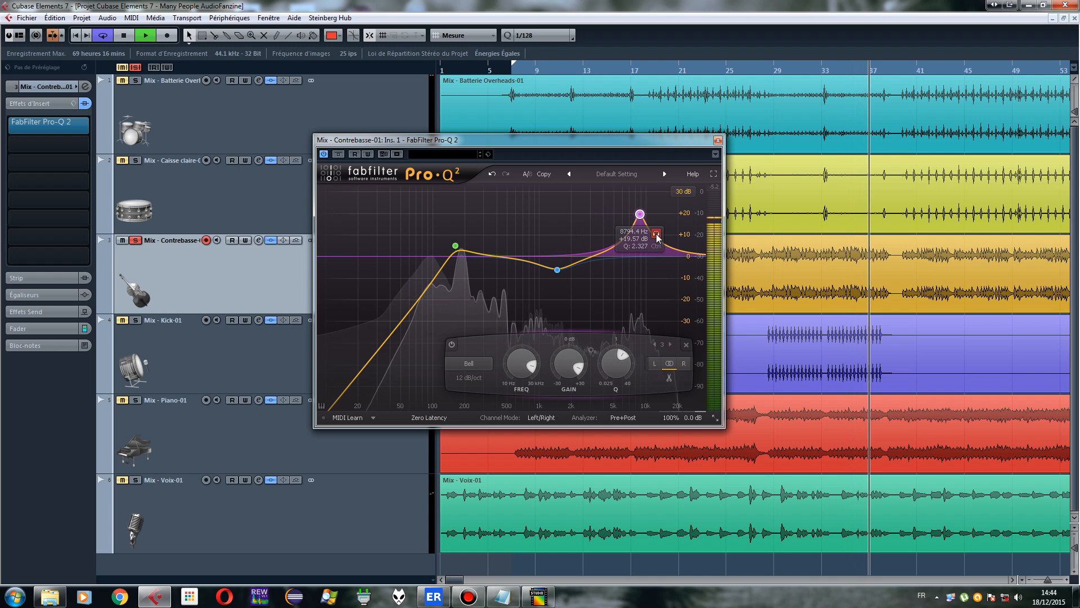
left_click(656, 234)
left_click_drag(655, 236, 634, 232)
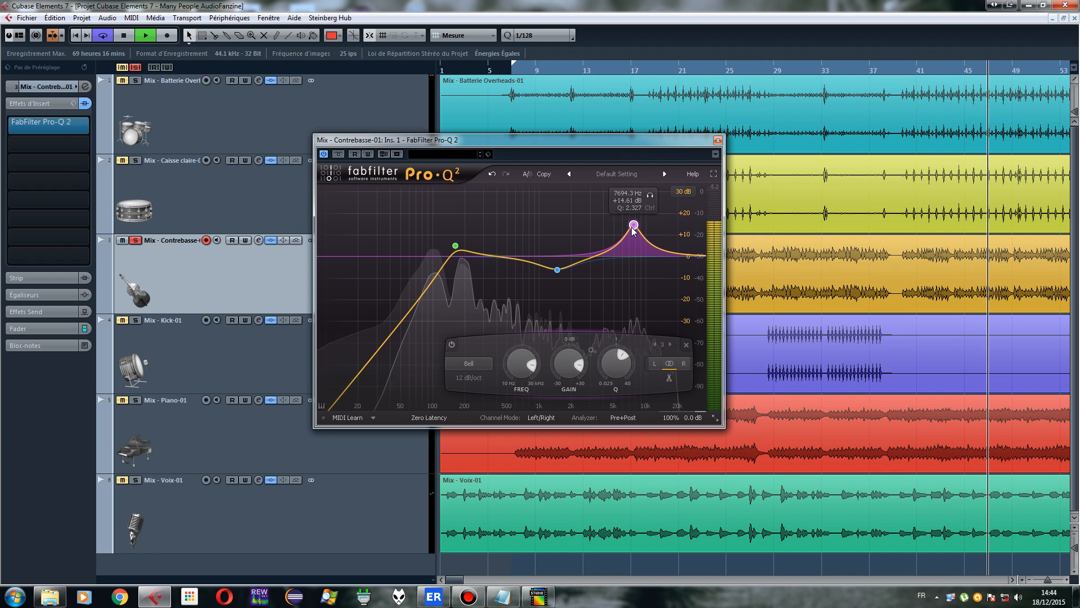
Widen the double bass mid bell to a Q of 0.739 at -6.37 dB, and close the equalizer with playback stopped
left_click(557, 271)
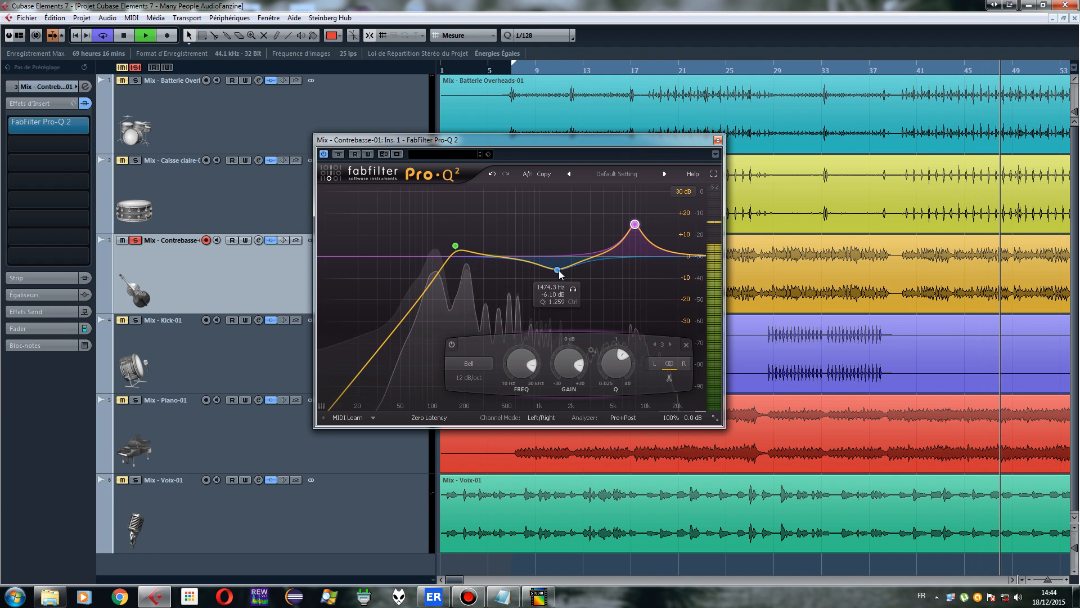
scroll(557, 270, "down", 5)
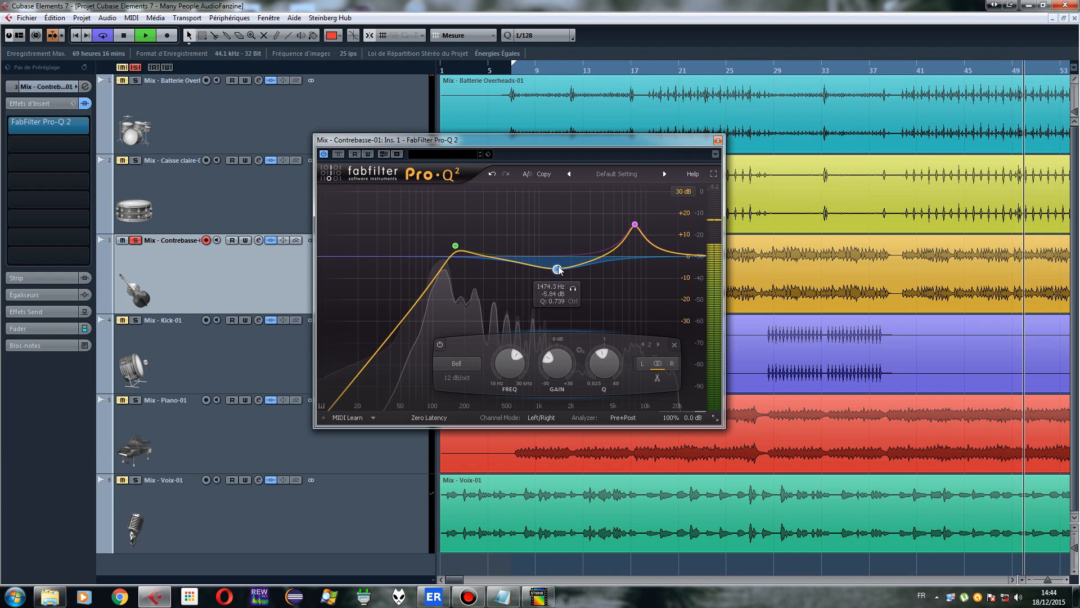
left_click_drag(557, 271, 558, 270)
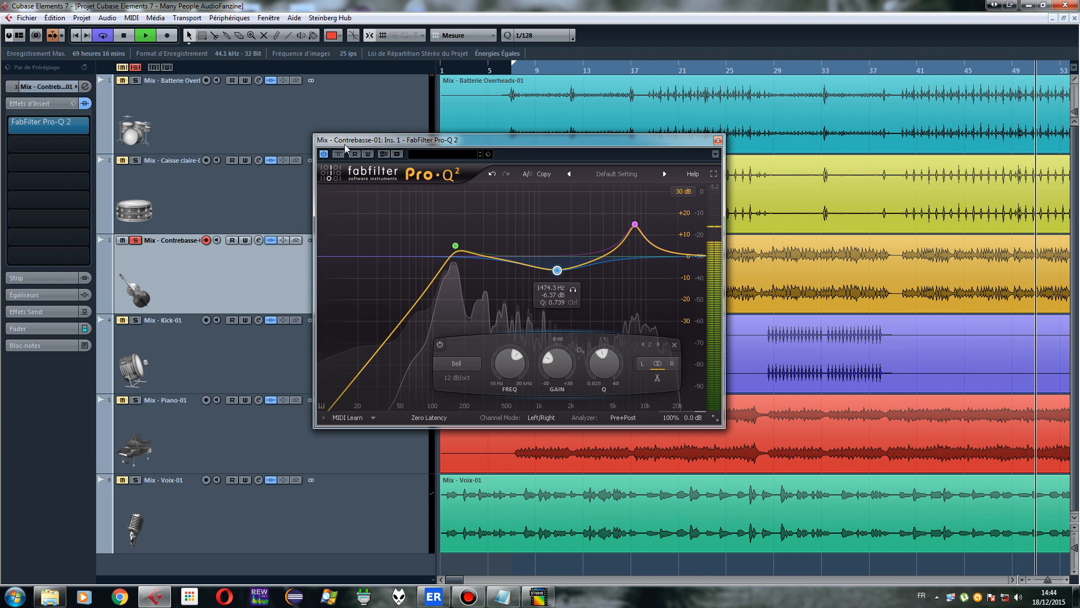
key("space")
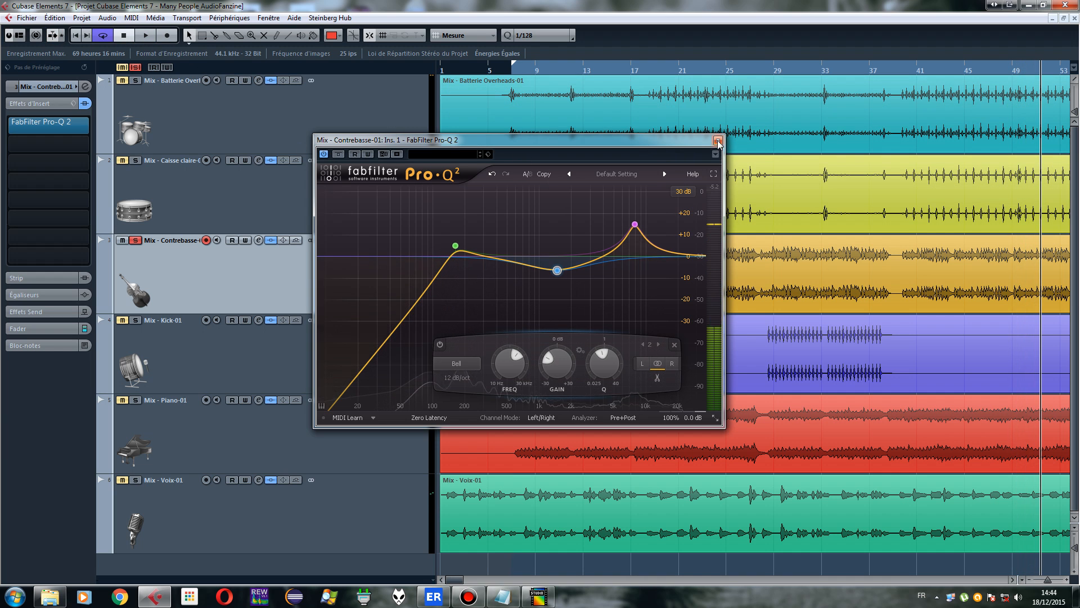
left_click(717, 140)
Select the Kick track, solo it alone, and play the loop from the kick's entry near bar 7
left_click(194, 343)
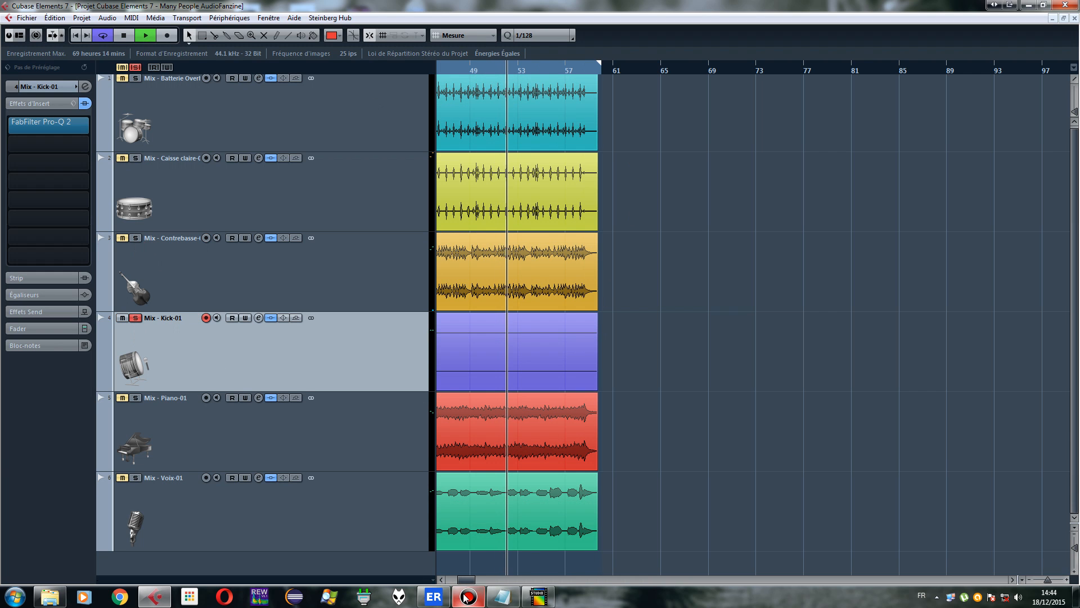
left_click_drag(464, 579, 453, 580)
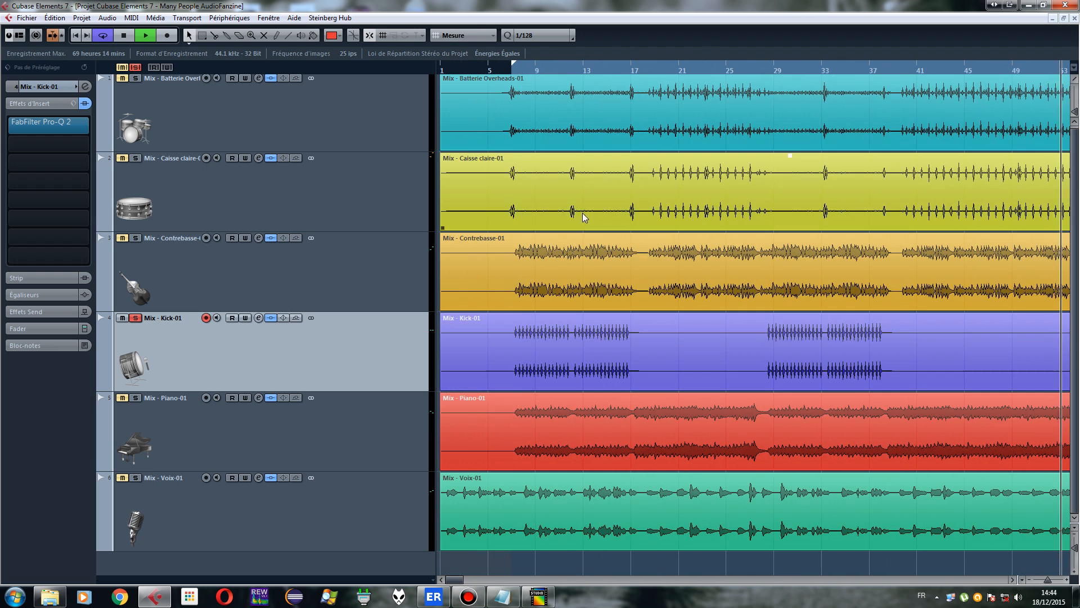
left_click(521, 66)
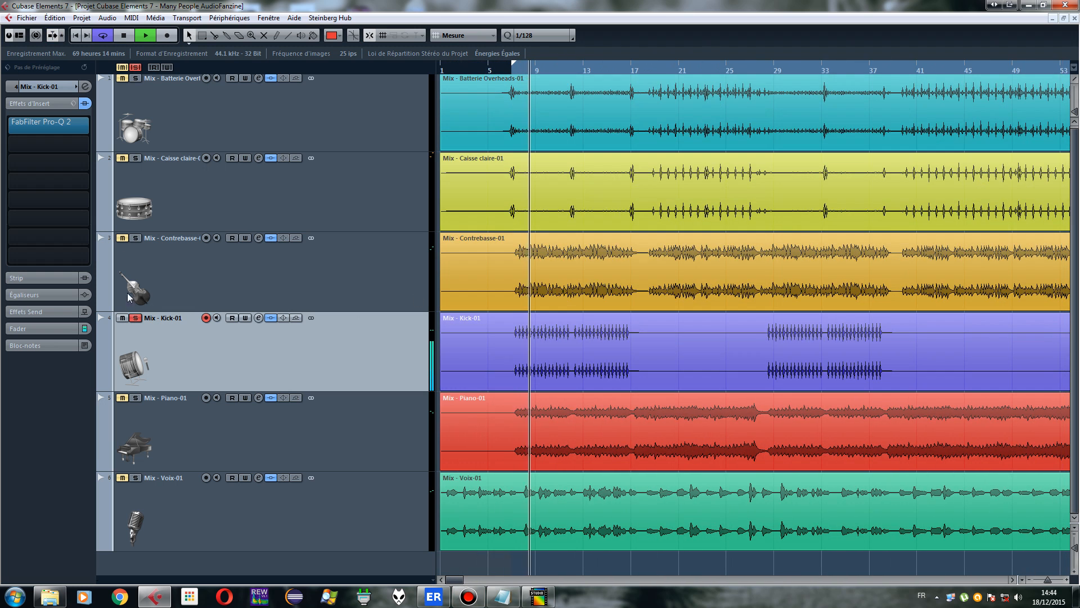
Open the kick's equalizer and add an 18 dB/oct low cut at about 35 Hz
left_click(40, 124)
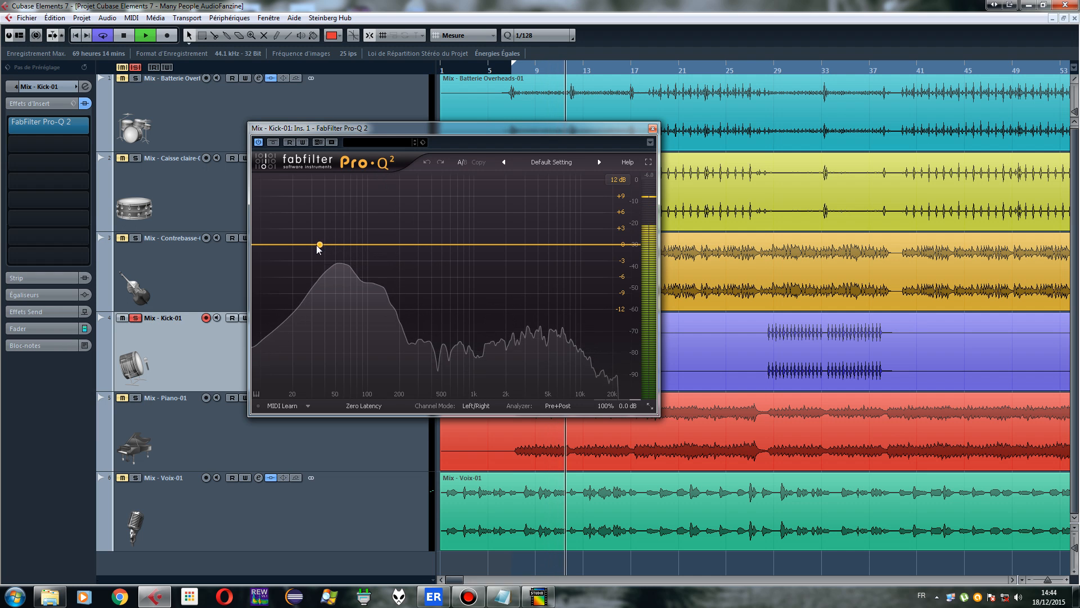
left_click(311, 249)
right_click(311, 249)
mouse_move(363, 268)
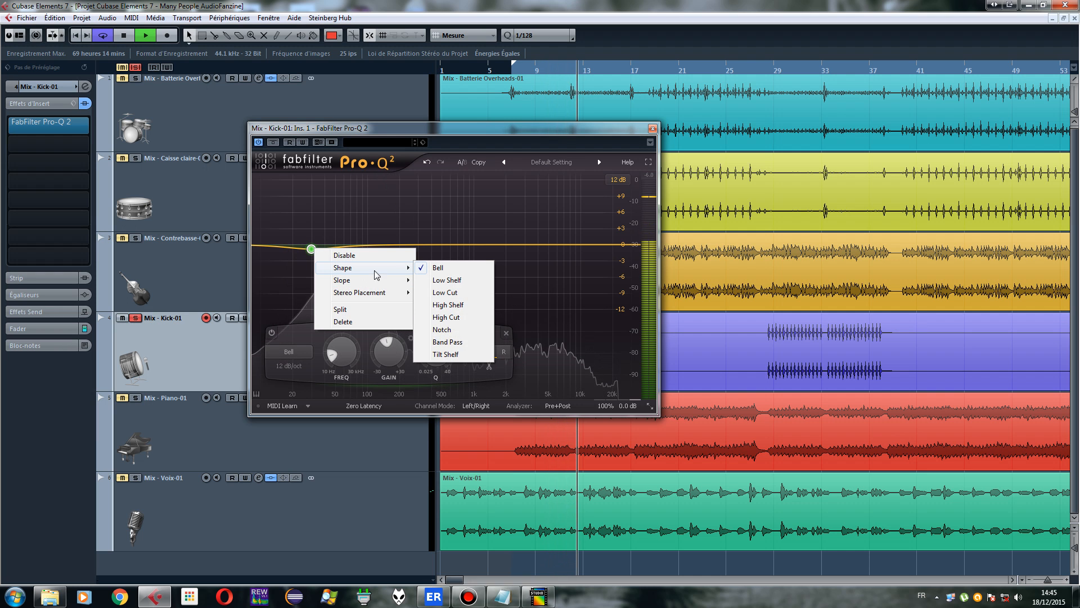
left_click(498, 293)
scroll(311, 244, "up", 1)
Add a low bell boost of +6.05 dB on the kick and place it at about 64 Hz with a Q of 1.358
left_click_drag(312, 245, 356, 217)
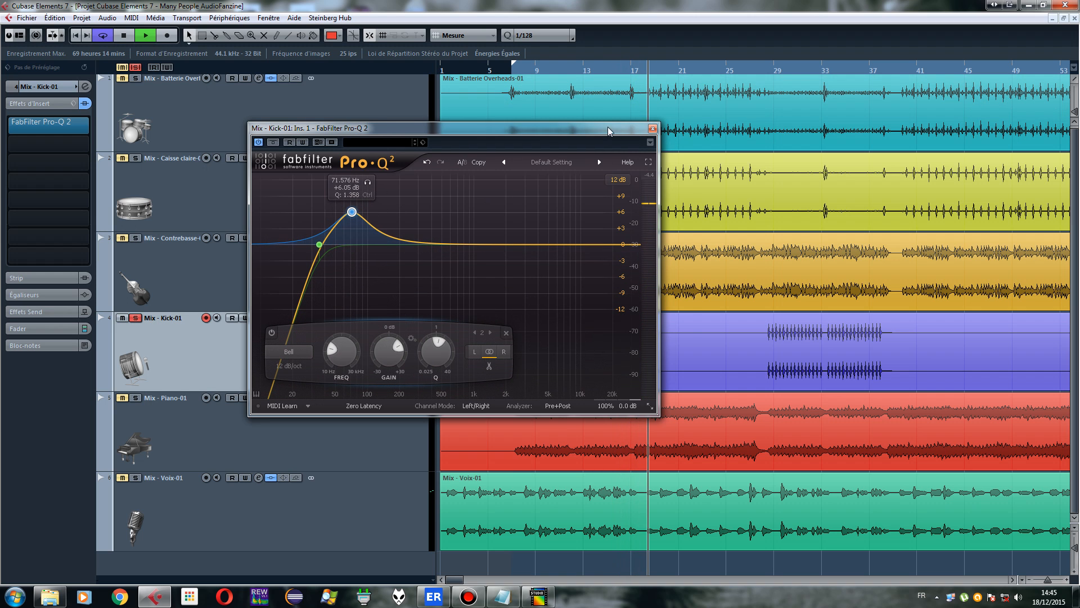
left_click_drag(611, 128, 589, 105)
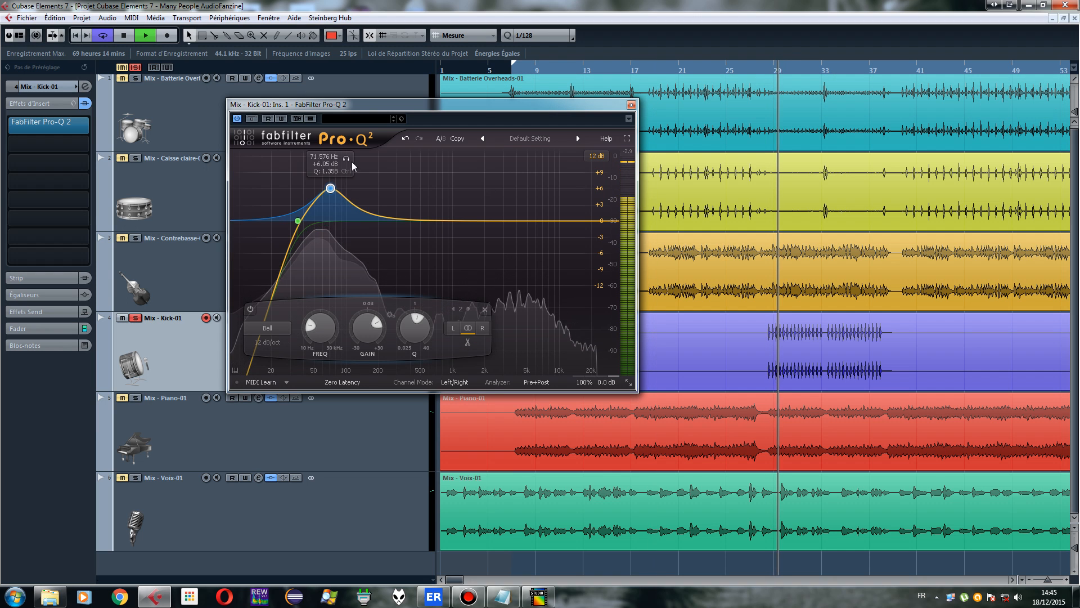
mouse_move(338, 158)
left_mouse_down()
mouse_move(328, 158)
mouse_move(337, 156)
left_mouse_up()
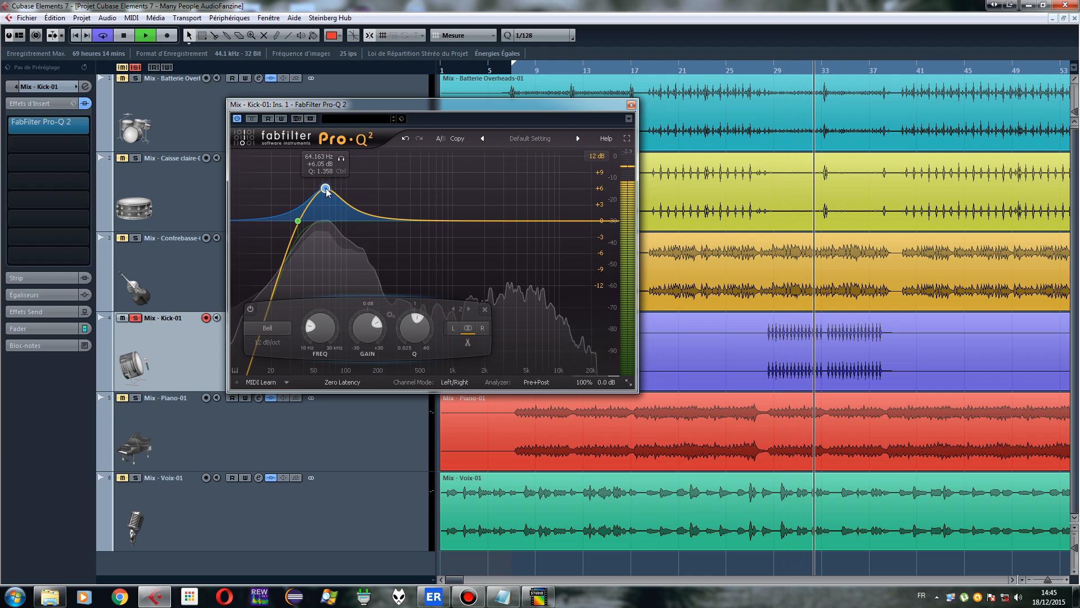
Replace the kick's low bell with an 18 dB/oct high cut at about 85 Hz, and solo the overheads and snare alongside it
left_click(497, 228)
right_click(497, 228)
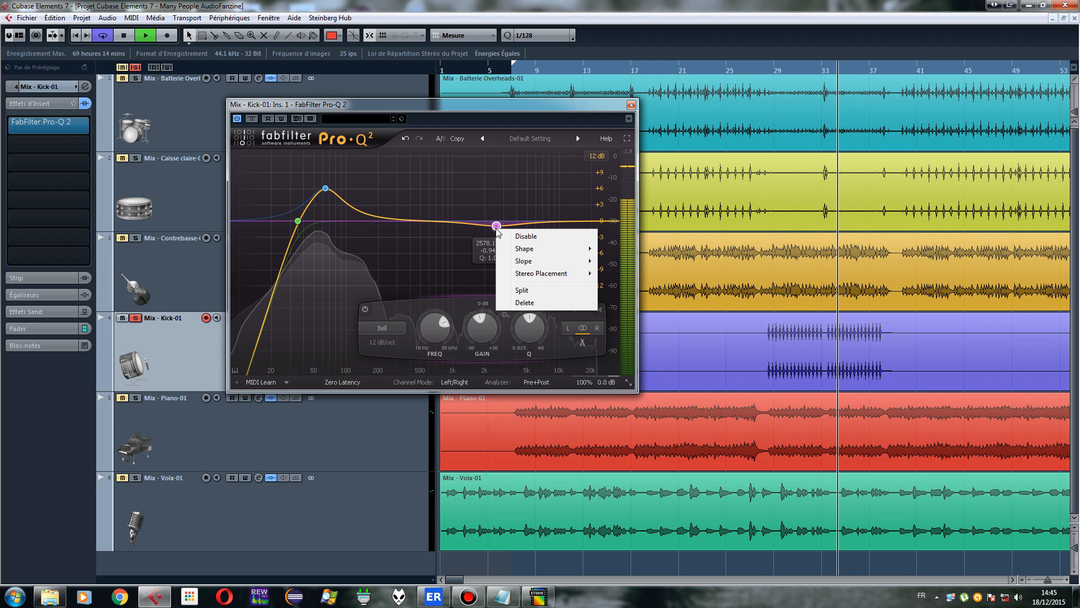
mouse_move(533, 265)
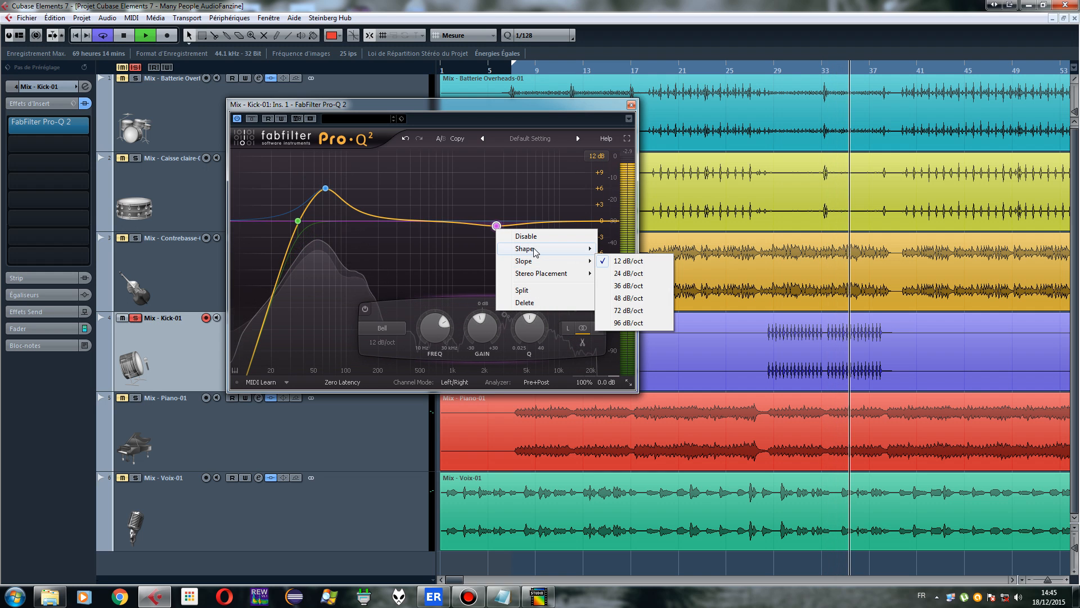
mouse_move(576, 253)
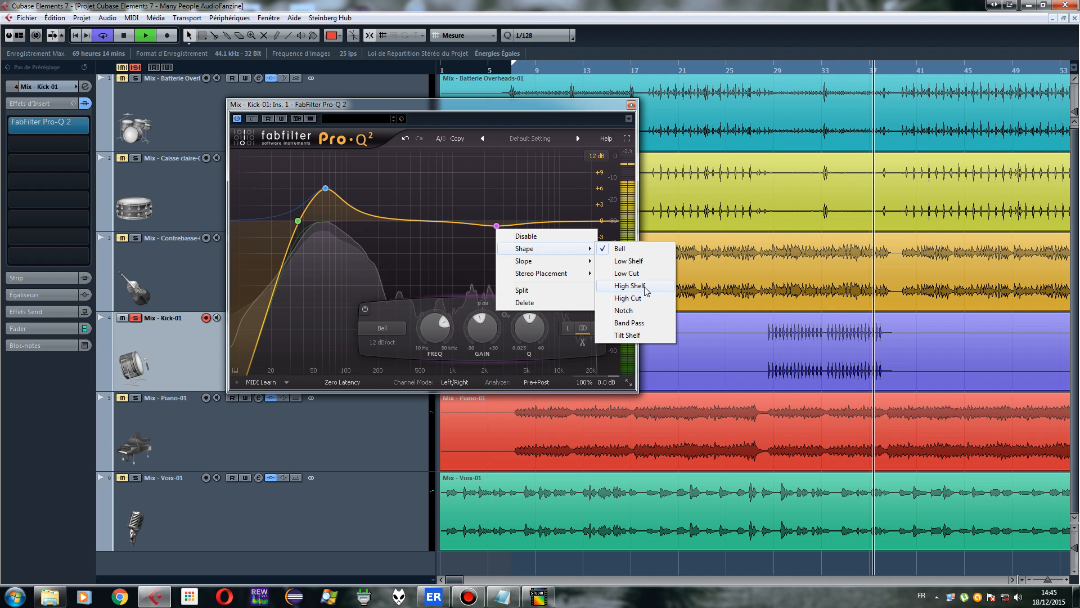
left_click(638, 302)
left_click_drag(496, 226, 367, 223)
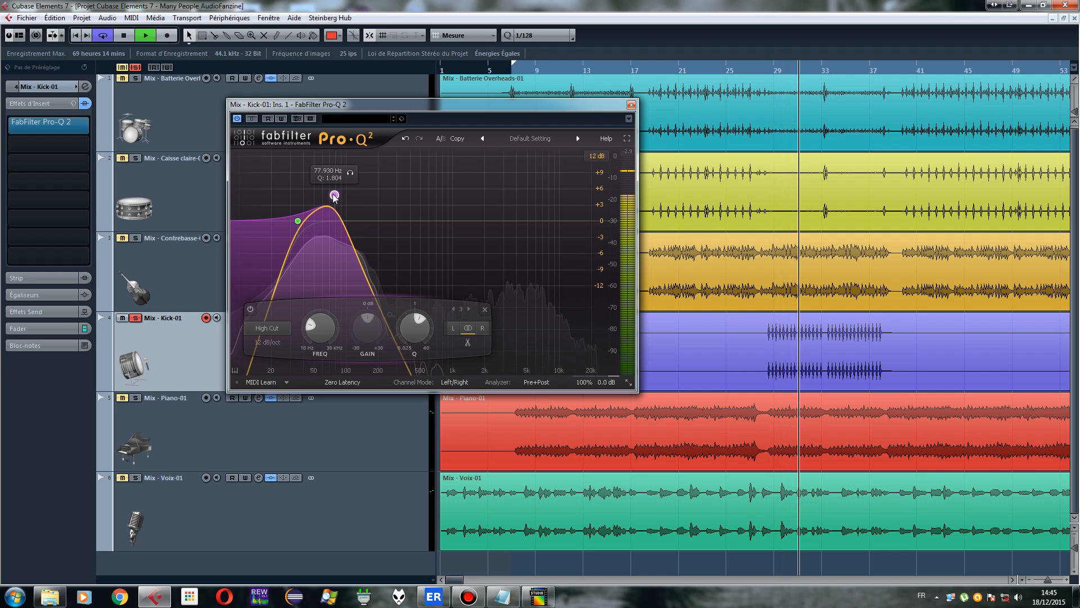
left_click_drag(368, 201, 342, 205)
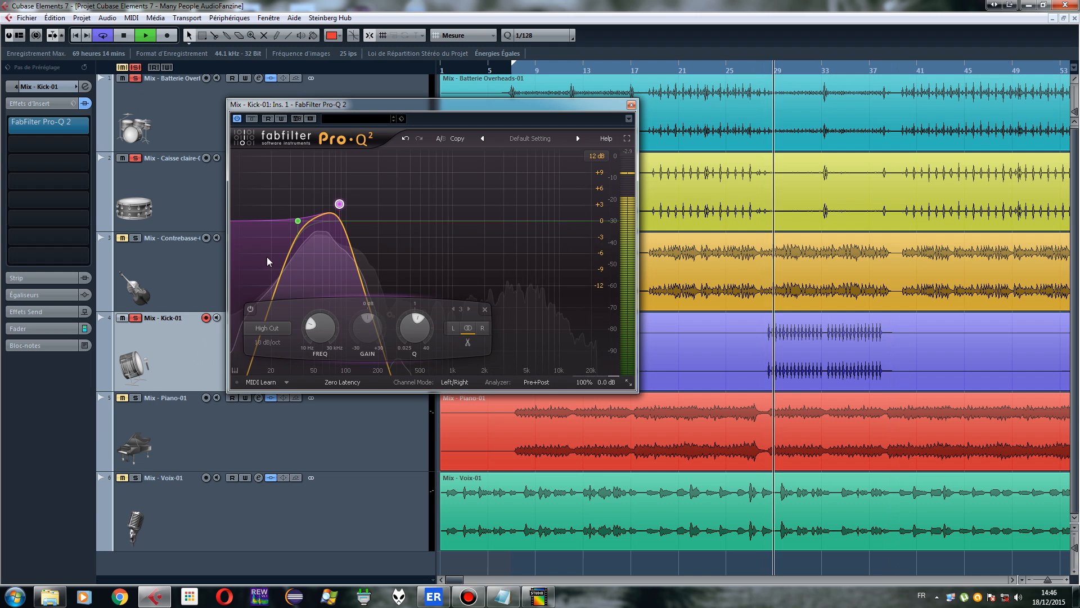
Refine the kick's low cut to about 33.3 Hz, Q 1.137, and its high cut to about 98.2 Hz, Q 1.759, at 12 dB/oct
left_click(299, 224)
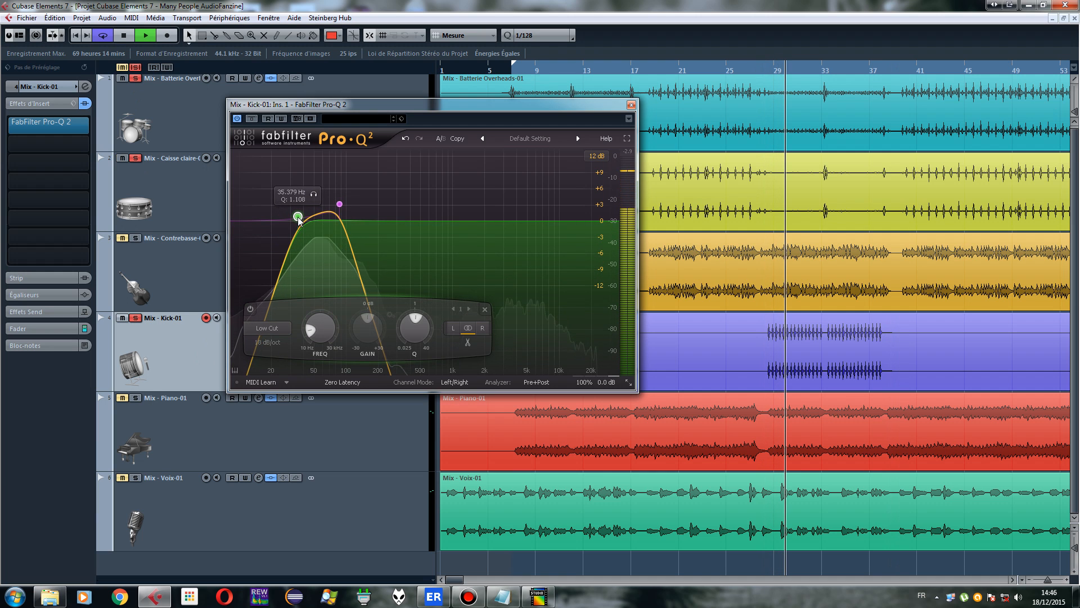
mouse_move(341, 207)
left_click_drag(343, 207, 339, 204)
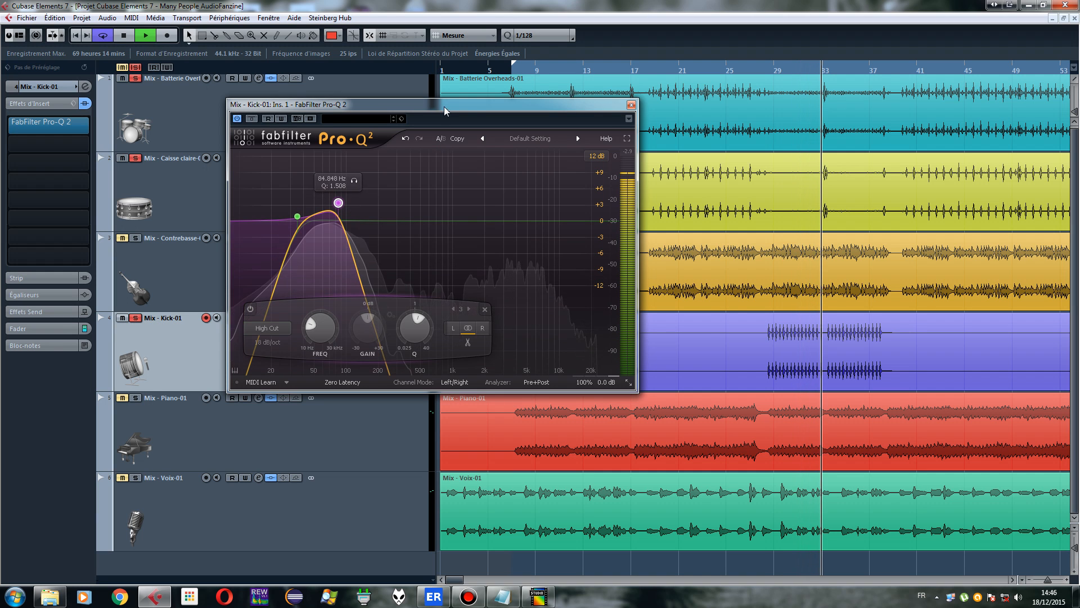
left_click_drag(444, 106, 534, 107)
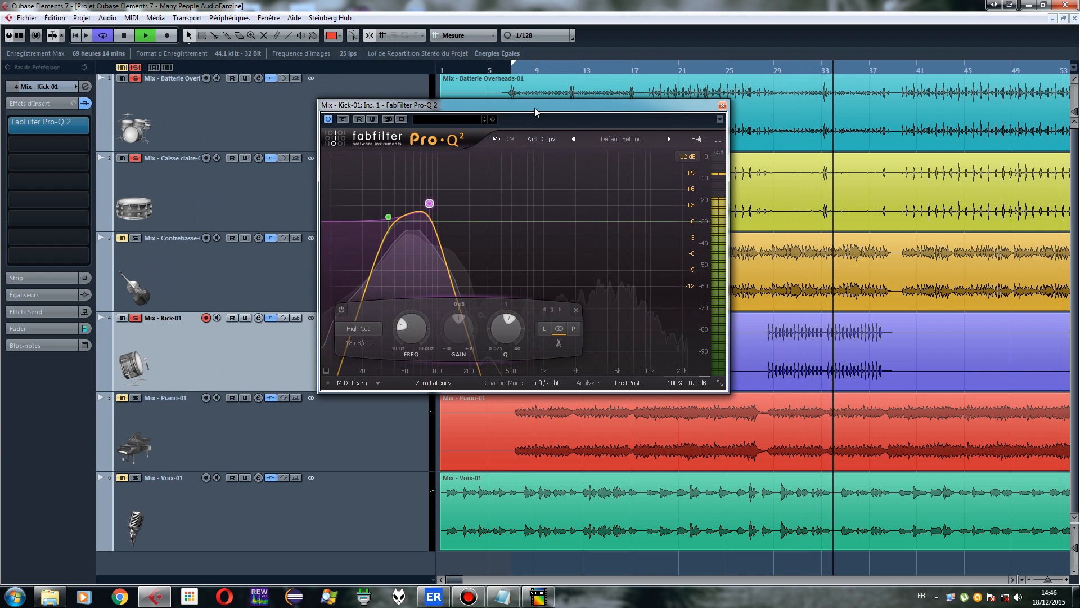
mouse_move(427, 207)
left_click_drag(426, 203, 383, 218)
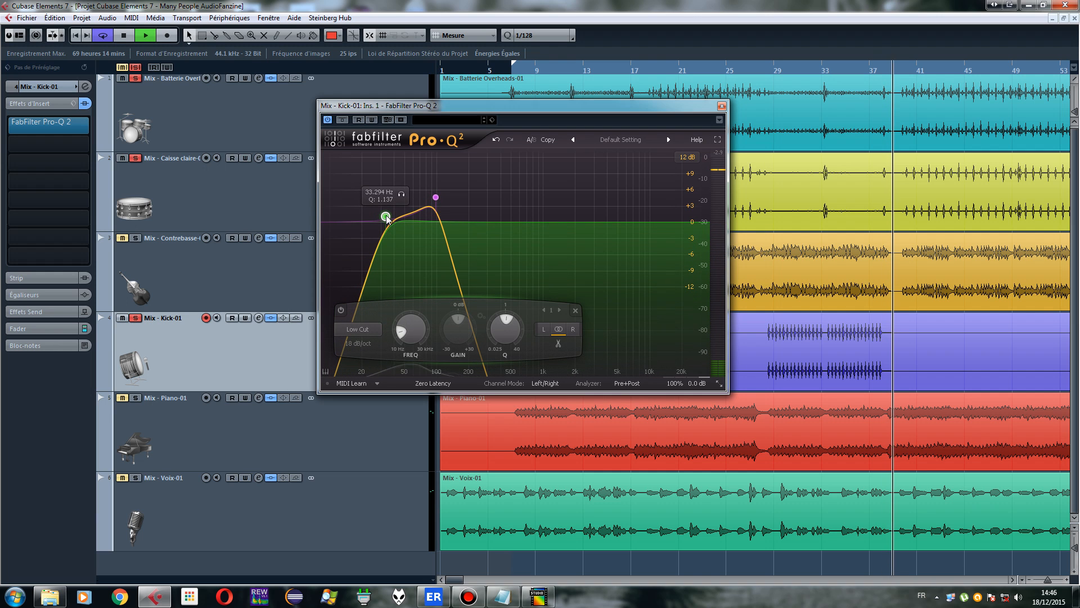
left_click(435, 198)
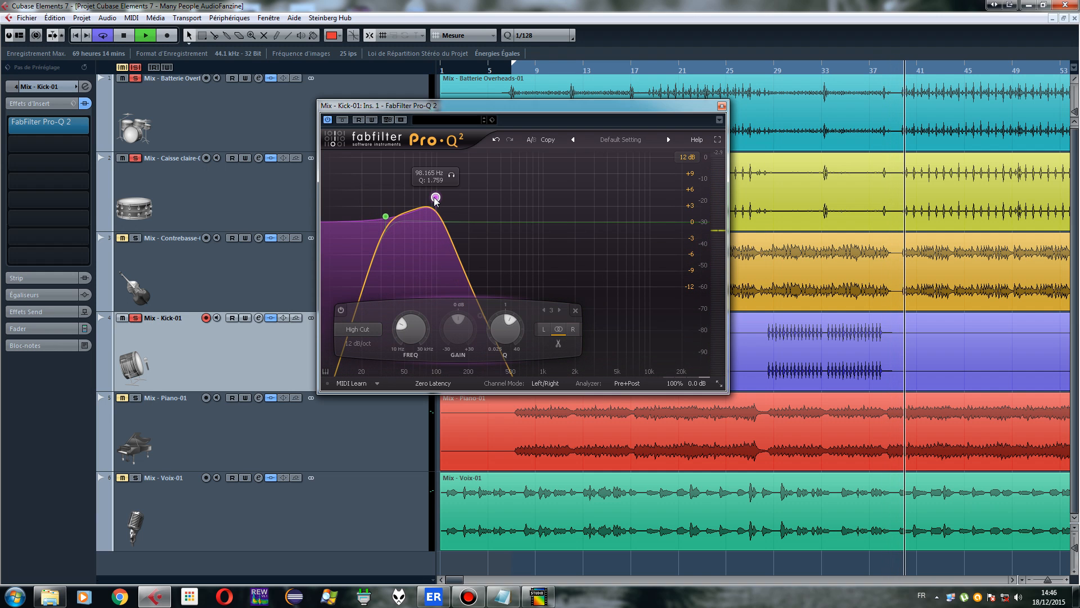
Set the kick's high cut to about 92.4 Hz, Q 1.828, at 18 dB/oct, audition from about bar 29, and close its equalizer
left_click_drag(435, 200, 433, 198)
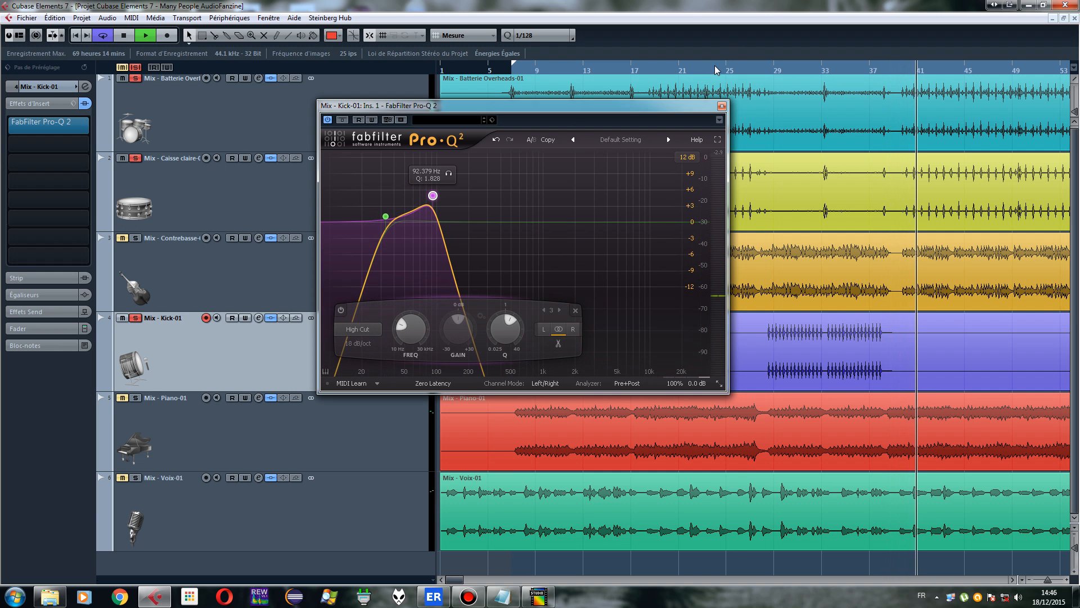
left_click(738, 64)
left_click(772, 68)
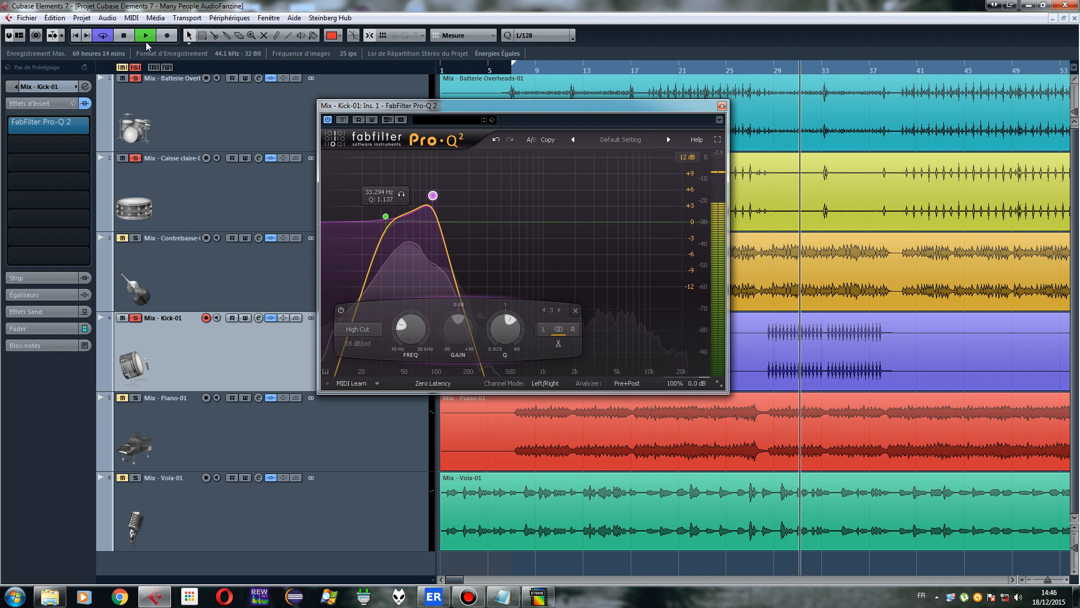
left_click(125, 36)
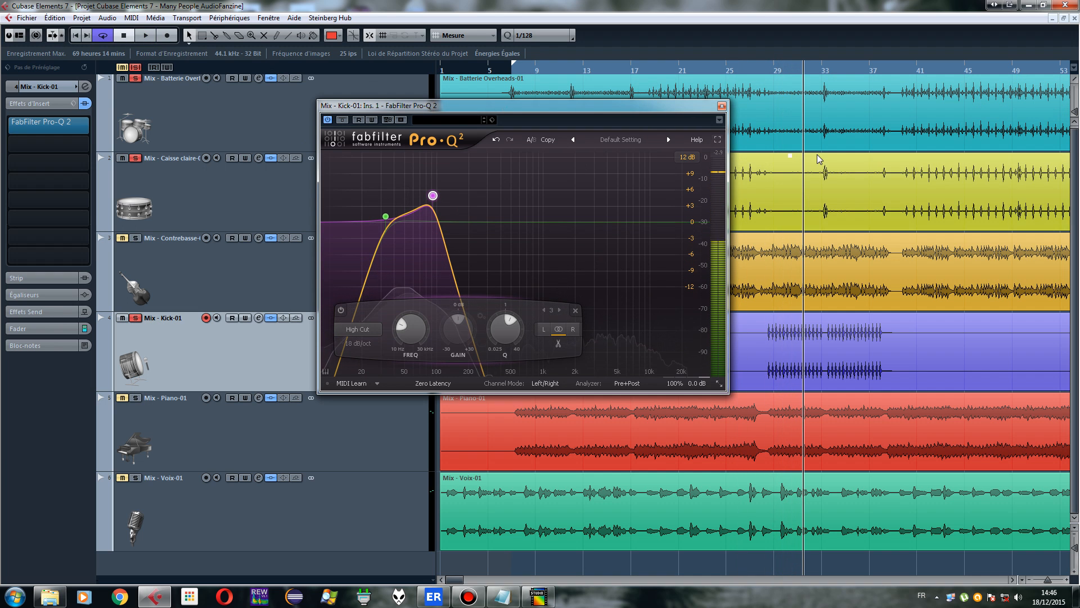
left_click(722, 106)
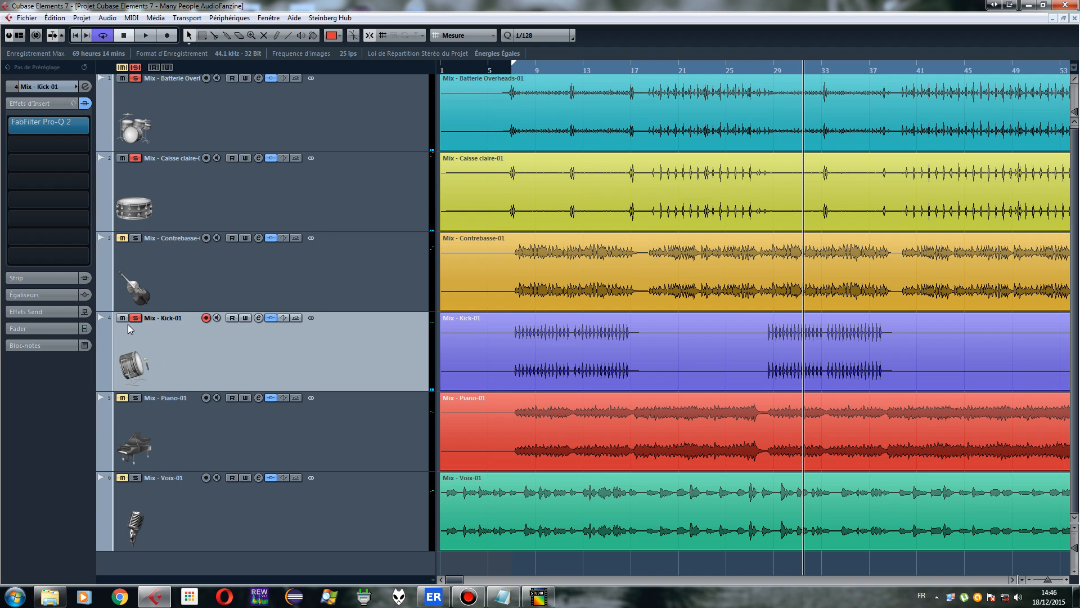
Clear the drum solos, solo the piano track alone, and open its FabFilter Pro-Q 2 equalizer
left_click(255, 431)
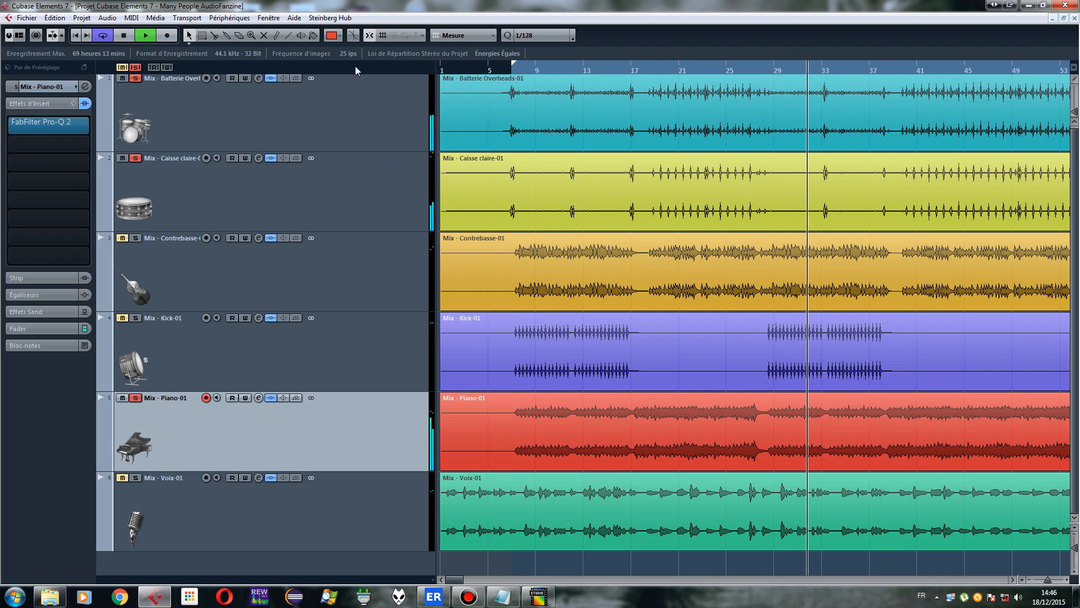
left_click(136, 67)
left_click(138, 400)
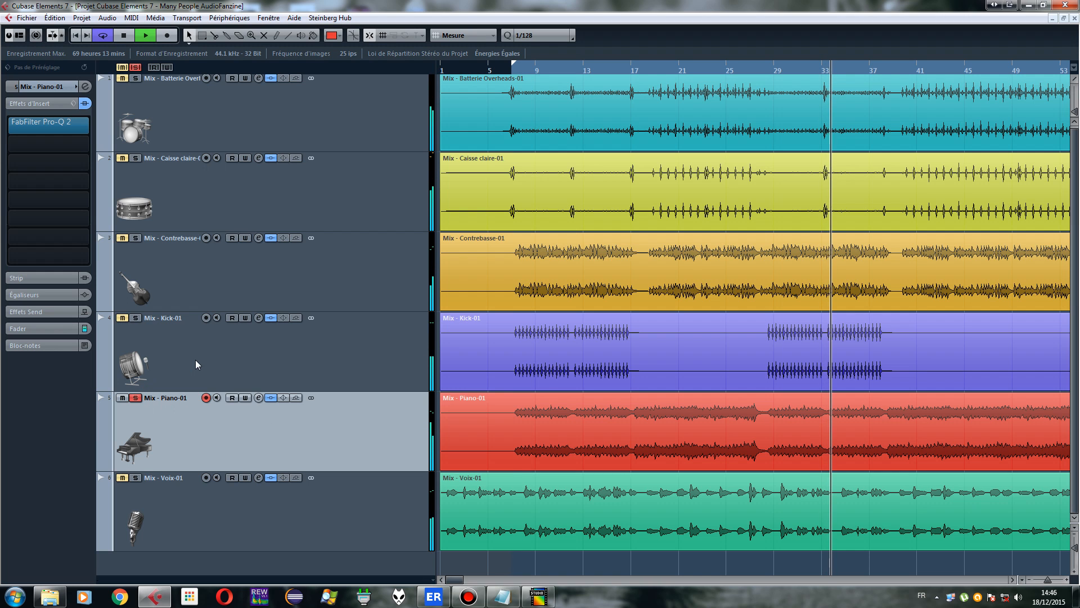
left_click(32, 123)
left_click_drag(359, 174, 363, 129)
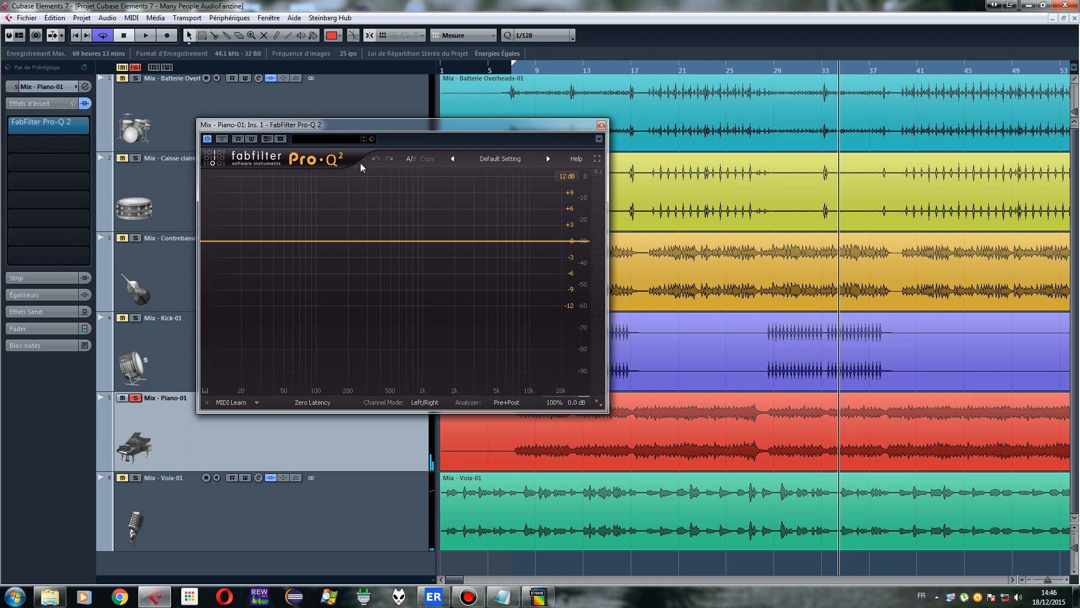
Add a 12 dB/oct low cut to the piano and raise it to about 180 Hz with a Q of 1.851
left_click_drag(314, 242, 361, 222)
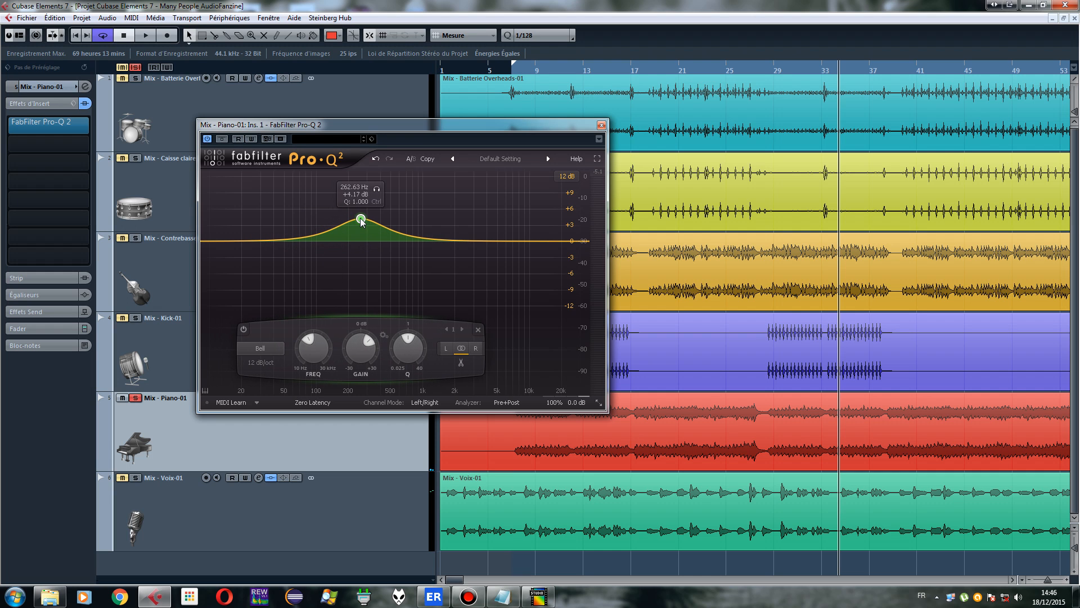
right_click(361, 220)
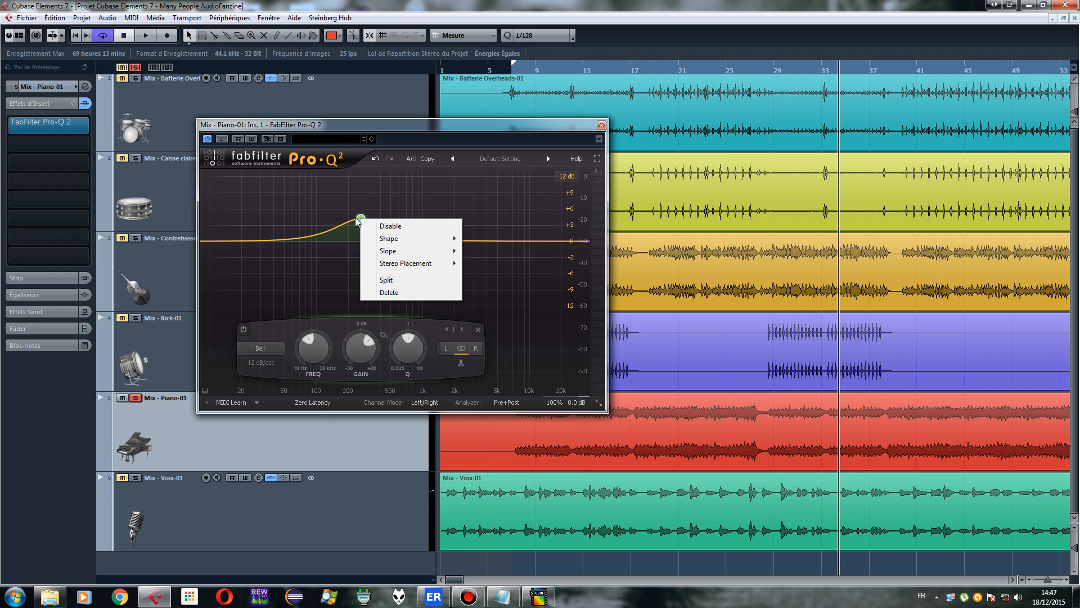
mouse_move(393, 243)
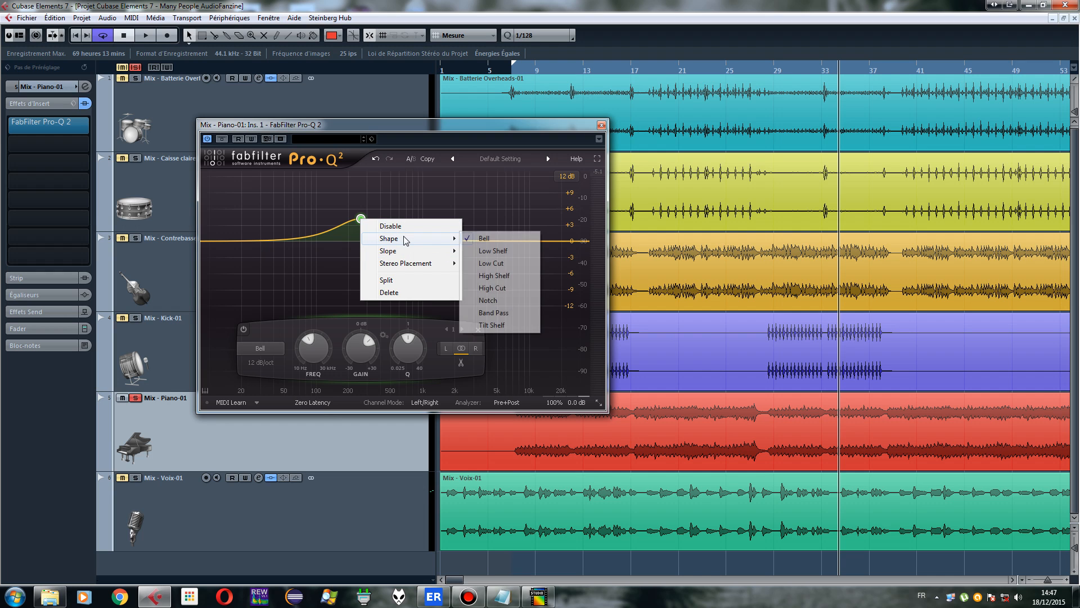
left_click(496, 268)
left_click_drag(361, 241, 258, 237)
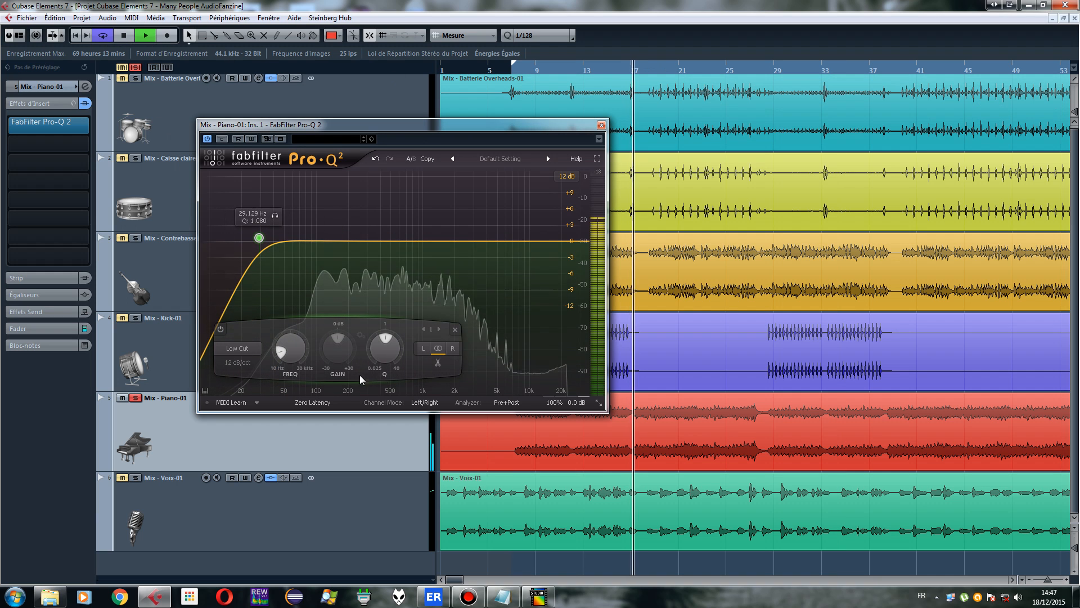
left_click_drag(261, 238, 360, 195)
left_click(369, 184)
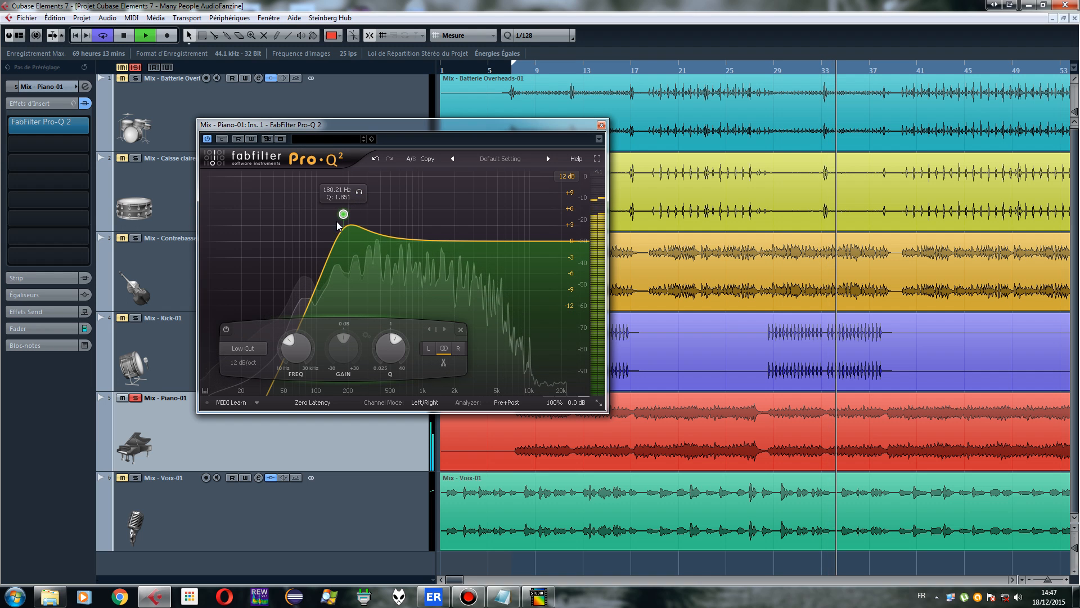
Try 6 and 18 dB/oct slopes on the piano's low cut, then settle on 12 dB/oct at about 191.5 Hz, Q 1.736
scroll(344, 221, "up", 1)
scroll(344, 220, "down", 1)
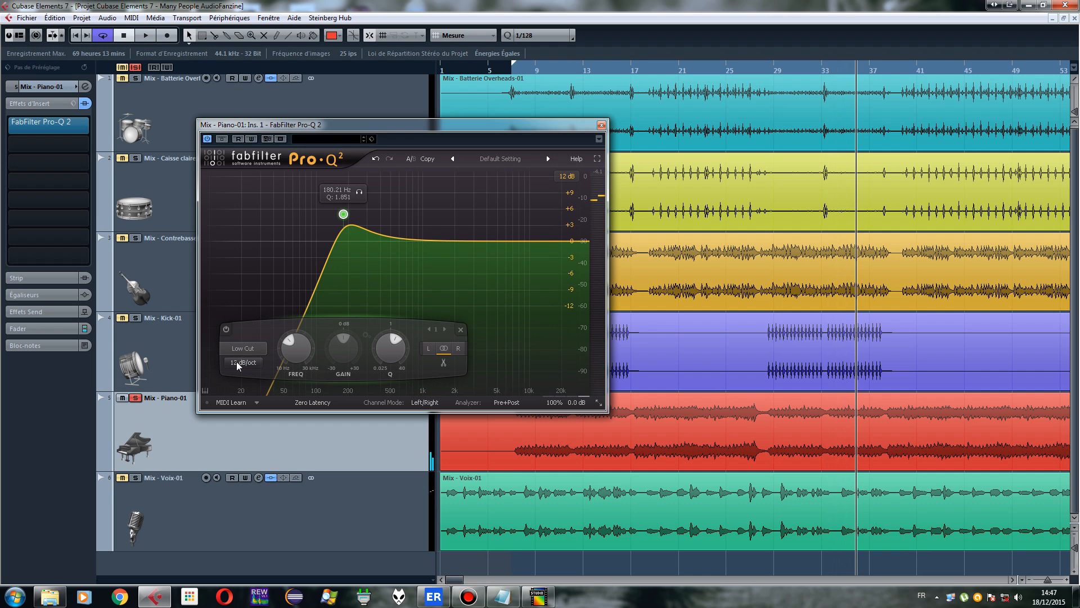
left_click(344, 214, "alt+shift")
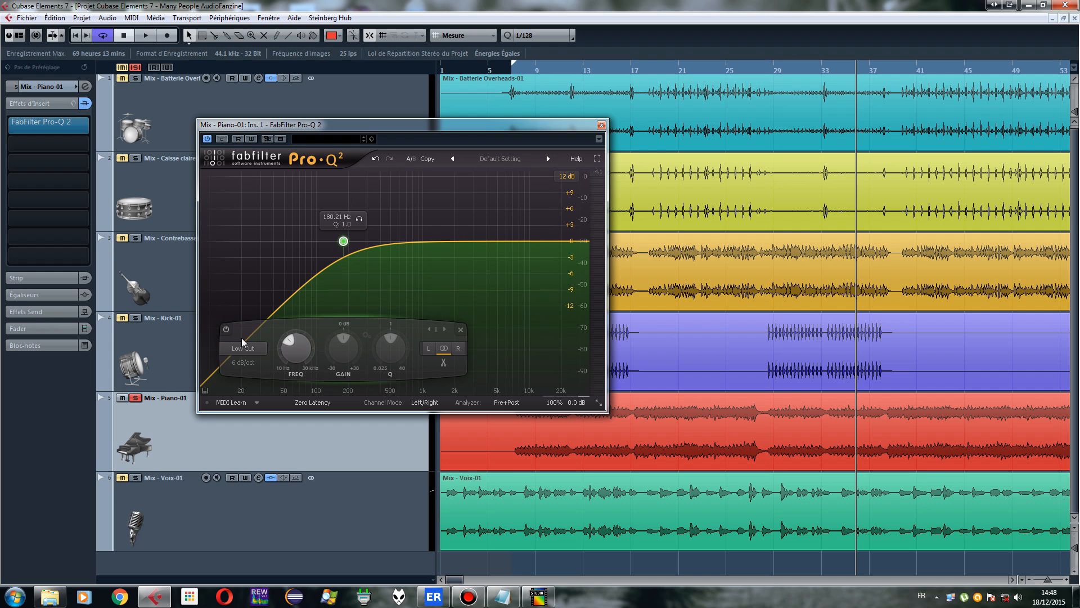
left_click(343, 243, "alt+shift")
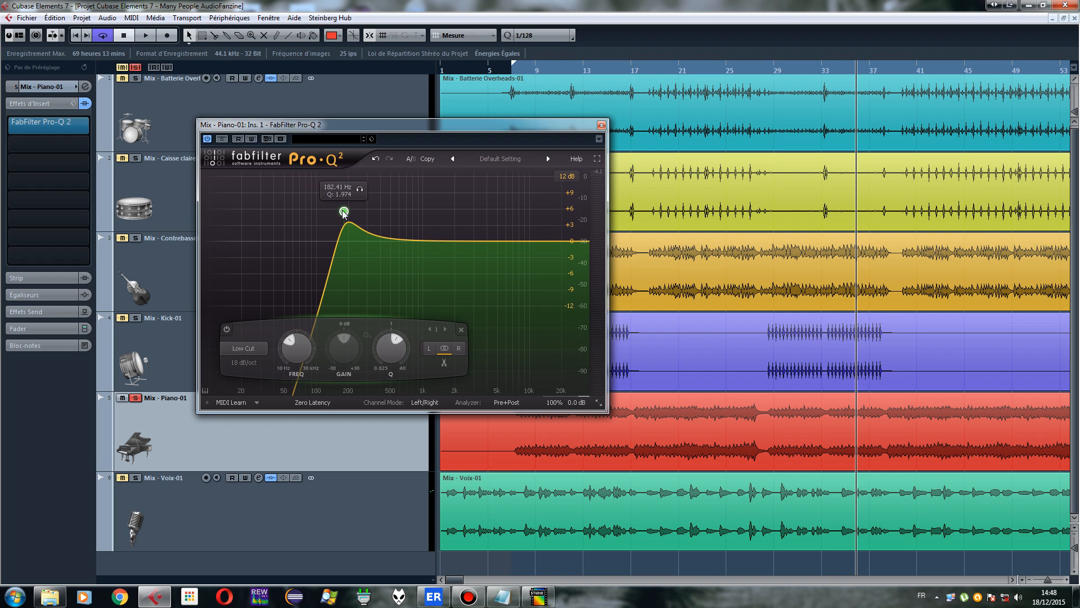
key("space")
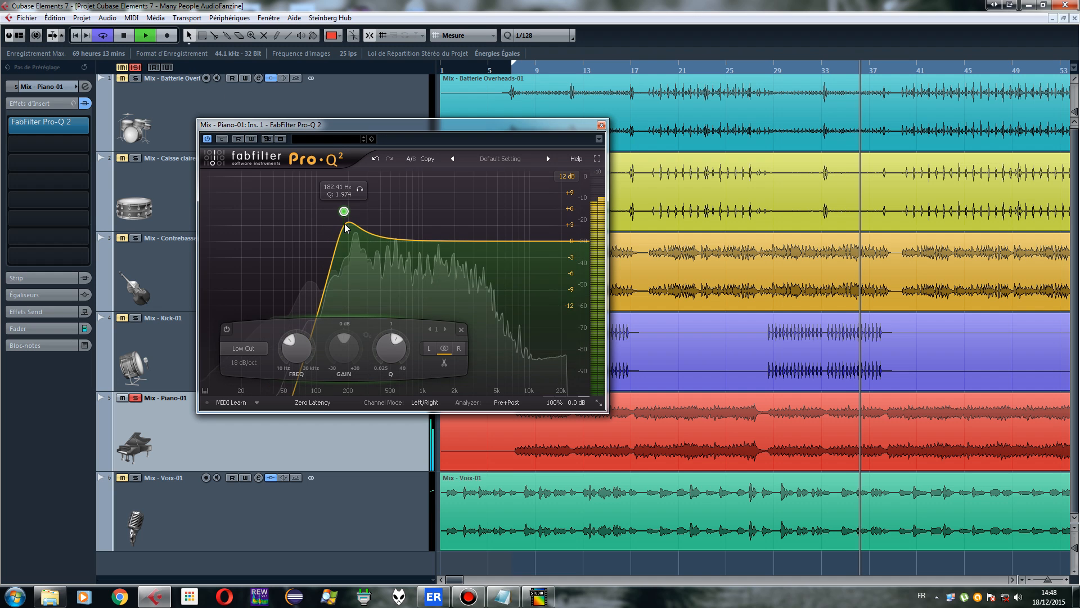
scroll(345, 213, "down", 1)
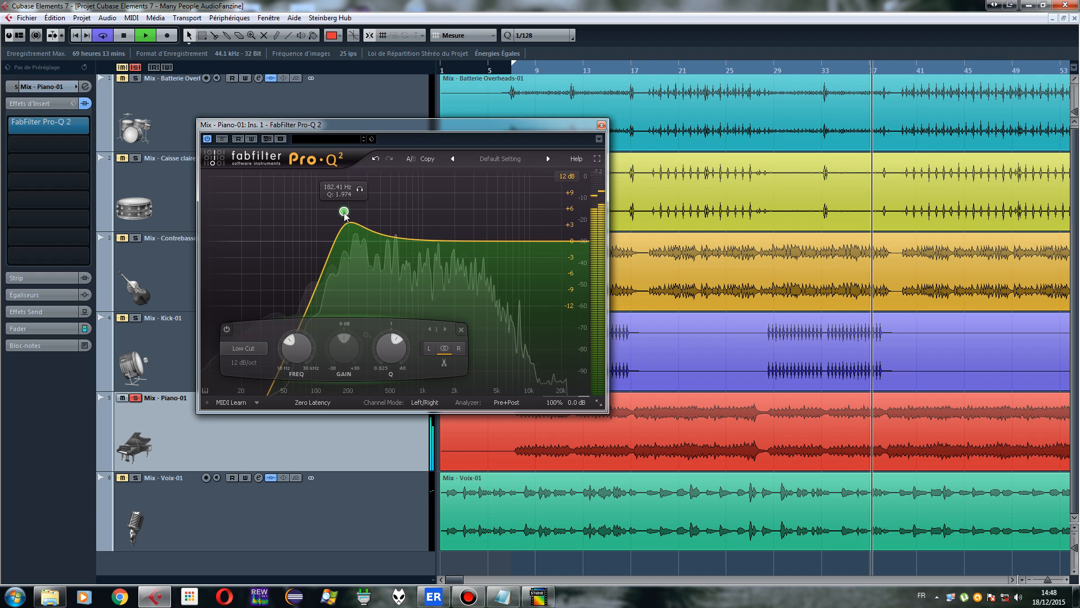
left_click_drag(345, 213, 347, 218)
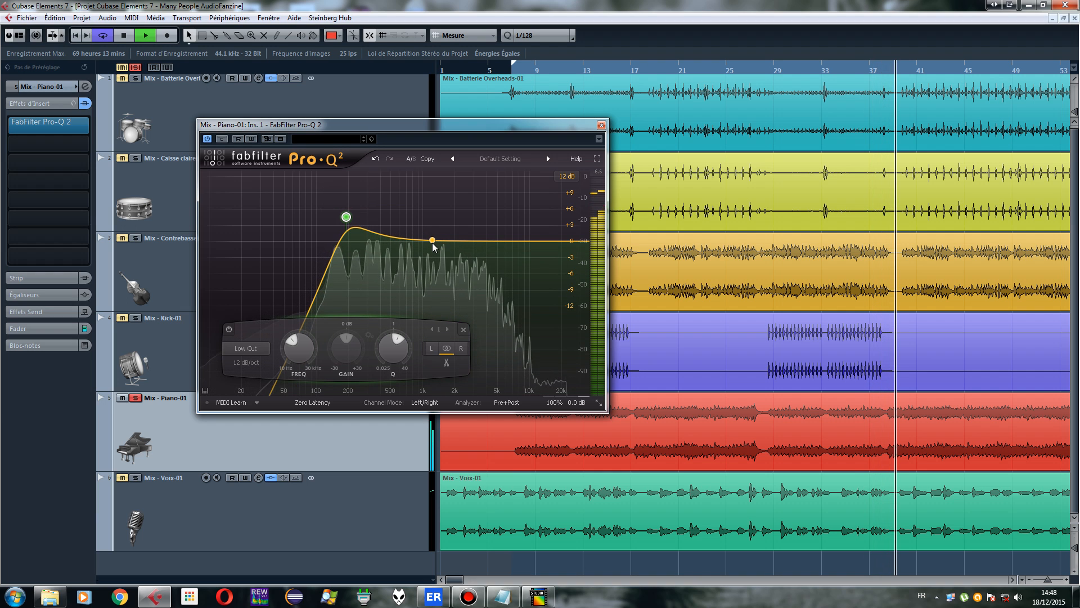
Add a bell boost of about +3 dB to the piano at about 3056 Hz, narrowed to a Q of 3.5
left_click_drag(432, 240, 475, 227)
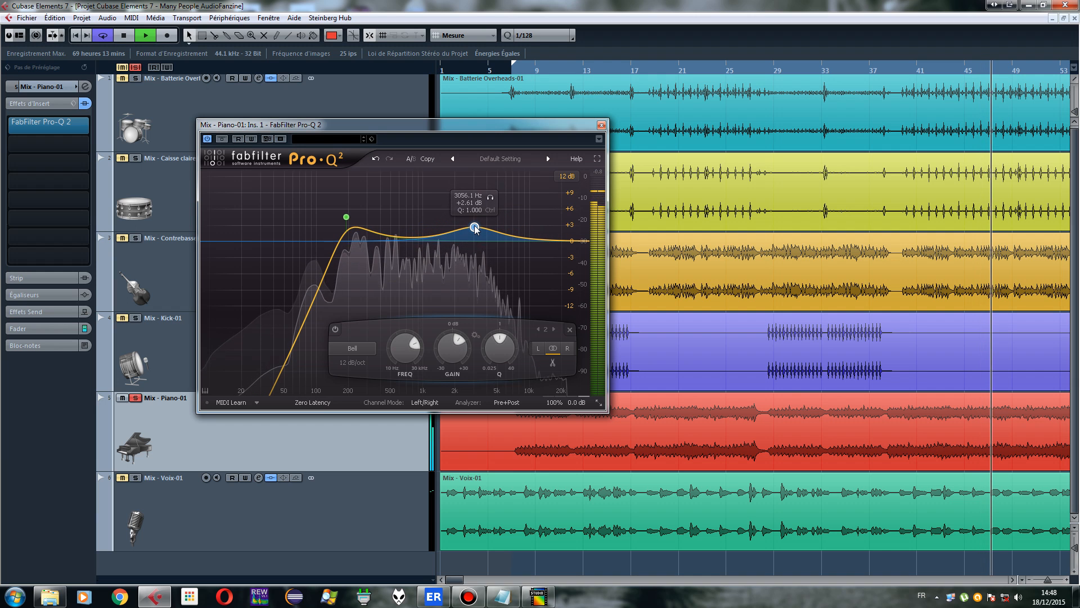
scroll(475, 227, "up", 5)
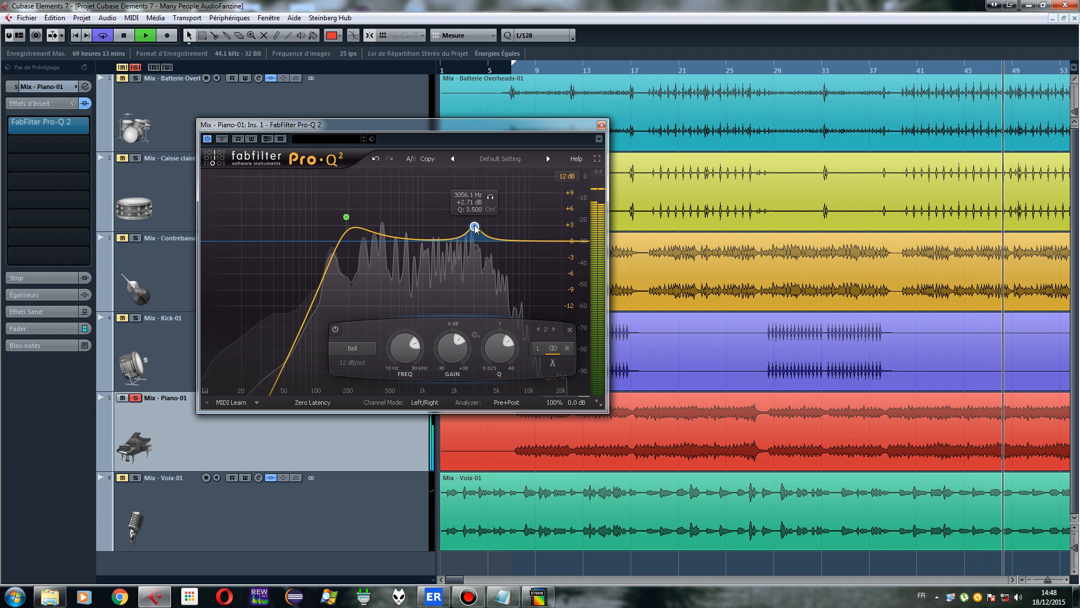
left_click_drag(475, 228, 475, 225)
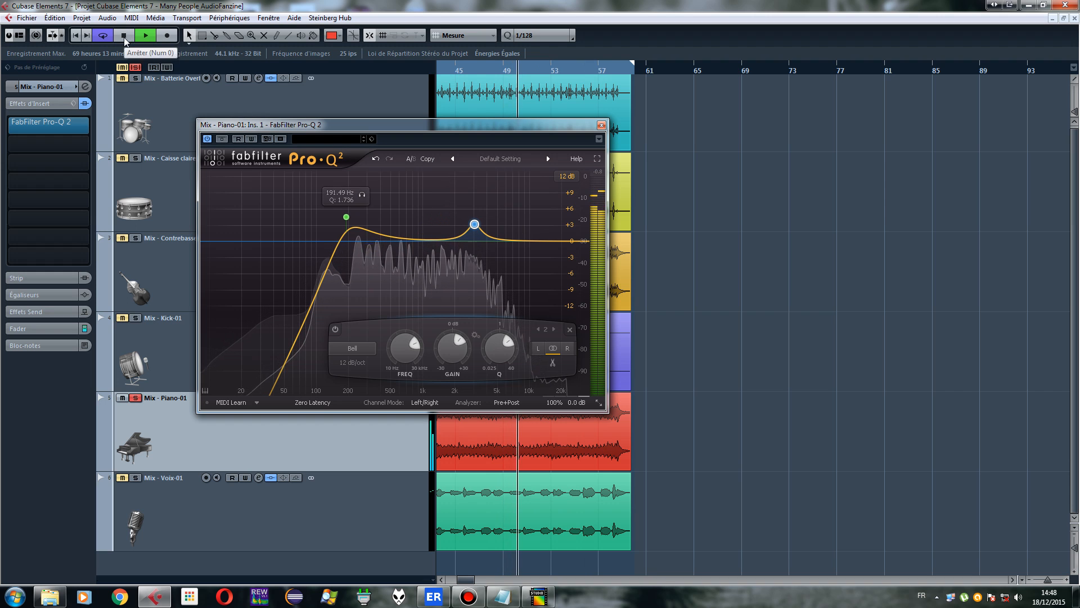
Add a 24 dB/oct high cut to the piano at about 8276 Hz with a Q of 1.044
left_click_drag(521, 242, 520, 249)
right_click(520, 249)
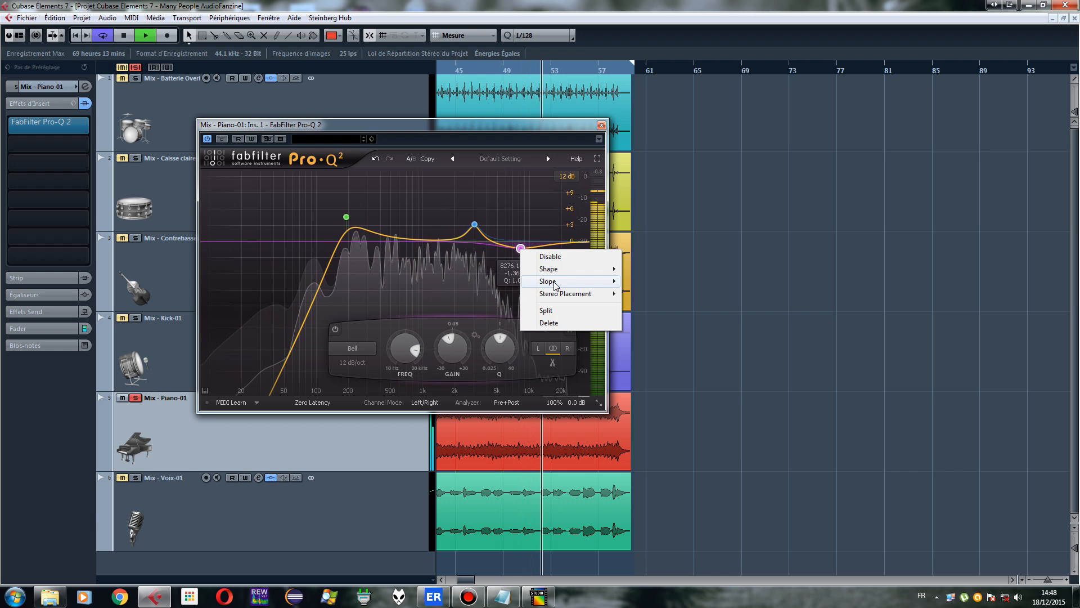
mouse_move(554, 286)
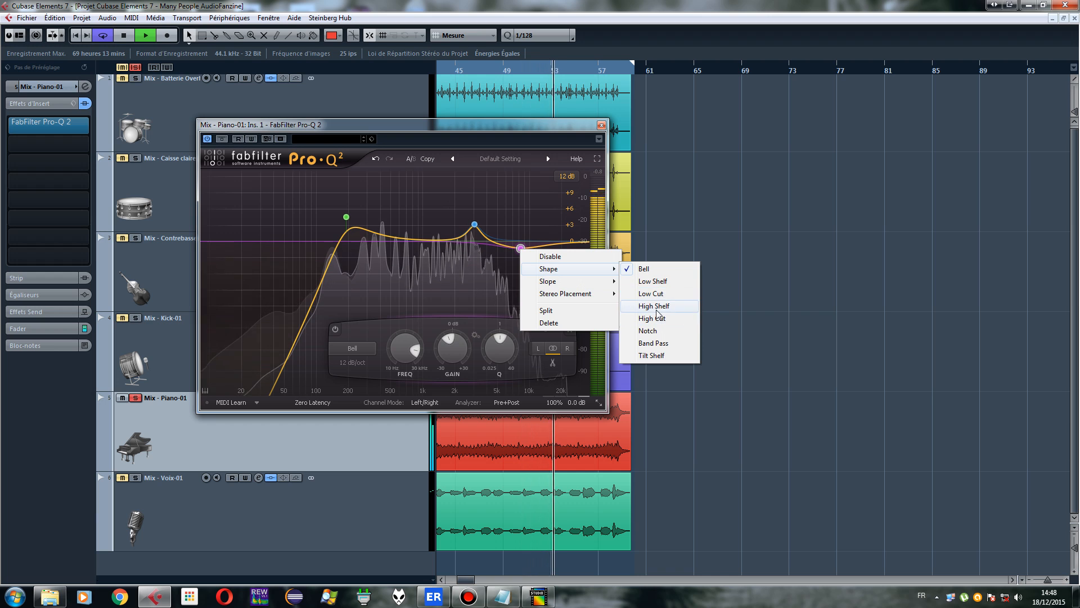
left_click(652, 318)
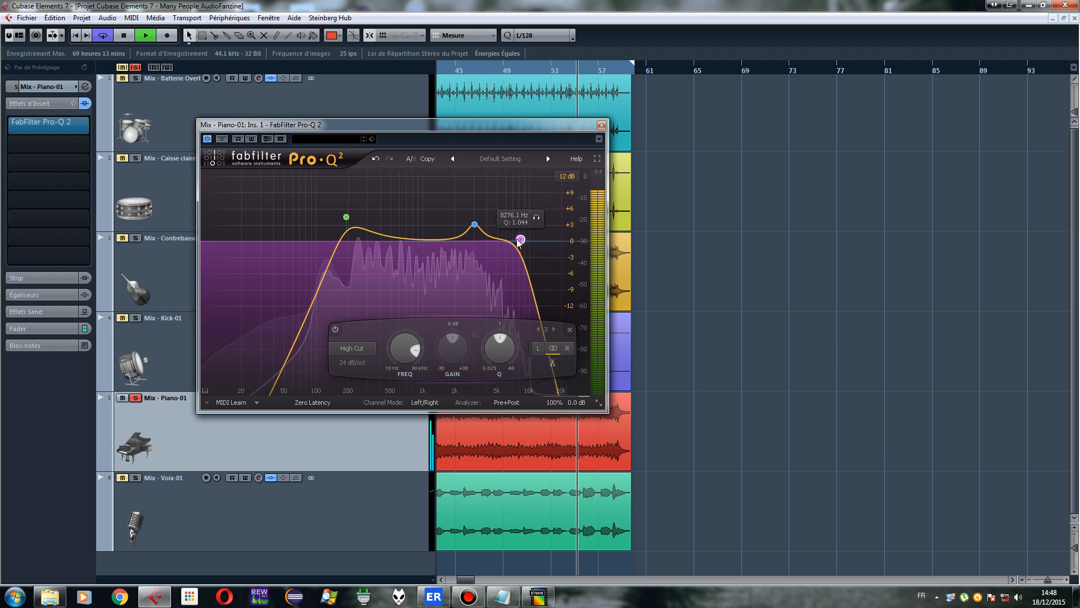
Lower the piano's high cut to about 5 kHz, move the narrow bell boost just below it at about +6 dB, and stop playback
left_click_drag(518, 240, 443, 208)
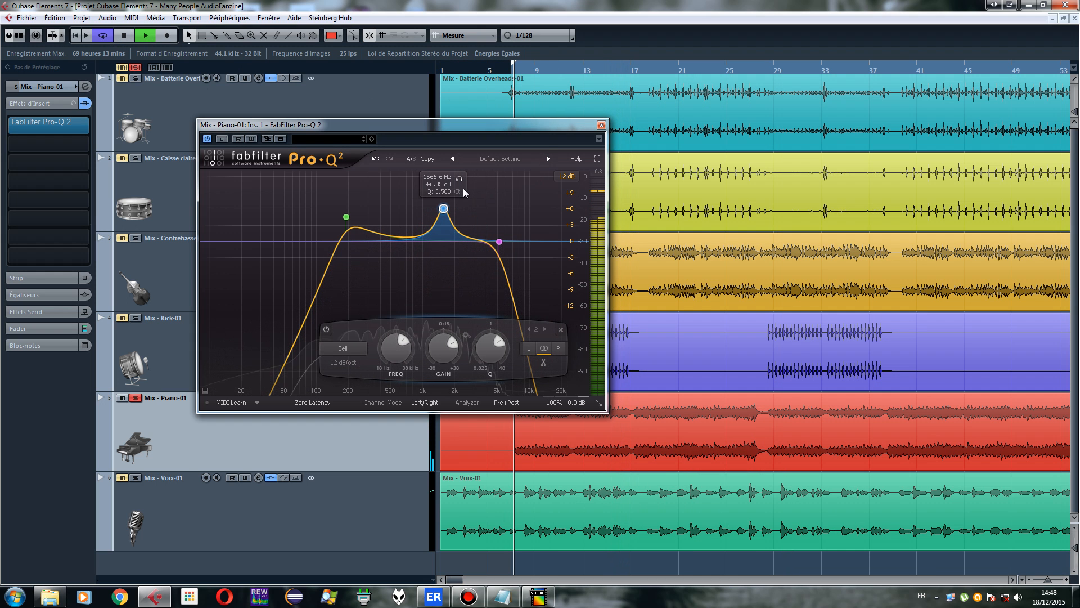
left_click_drag(445, 212, 486, 210)
left_click(124, 35)
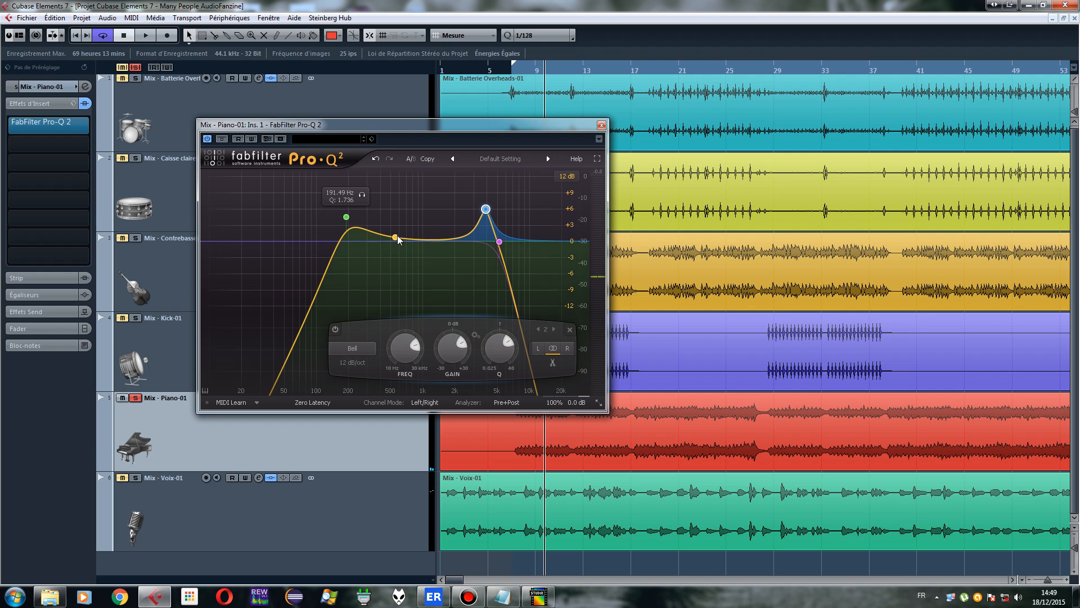
Add a wide bell cut to the piano's midrange at about 896 Hz, -2.30 dB, with a Q of 0.789
double_click(420, 241)
left_click_drag(420, 241, 417, 254)
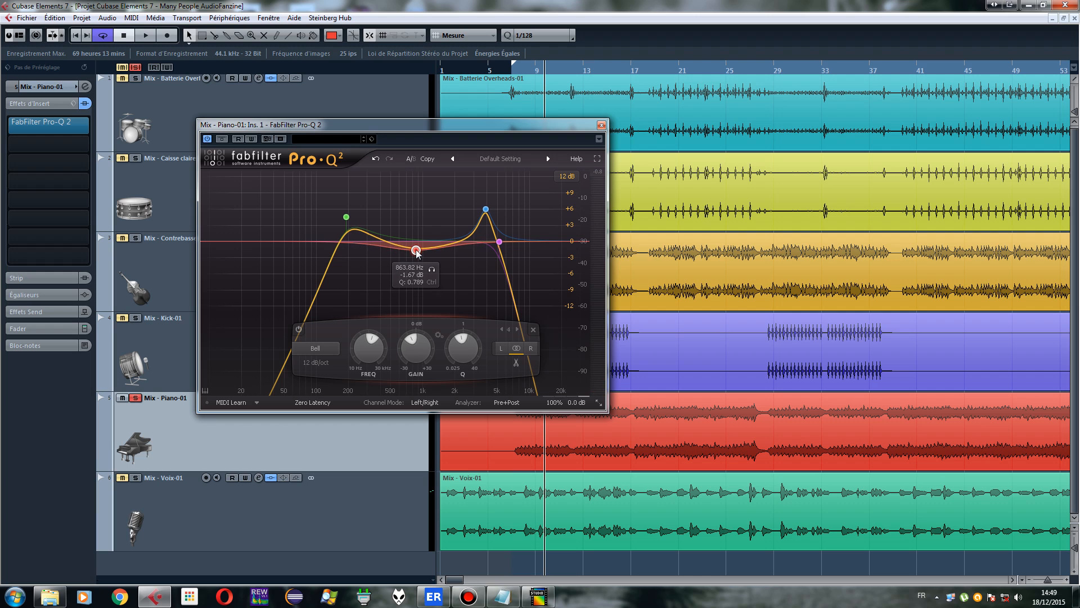
left_click_drag(417, 252, 418, 256)
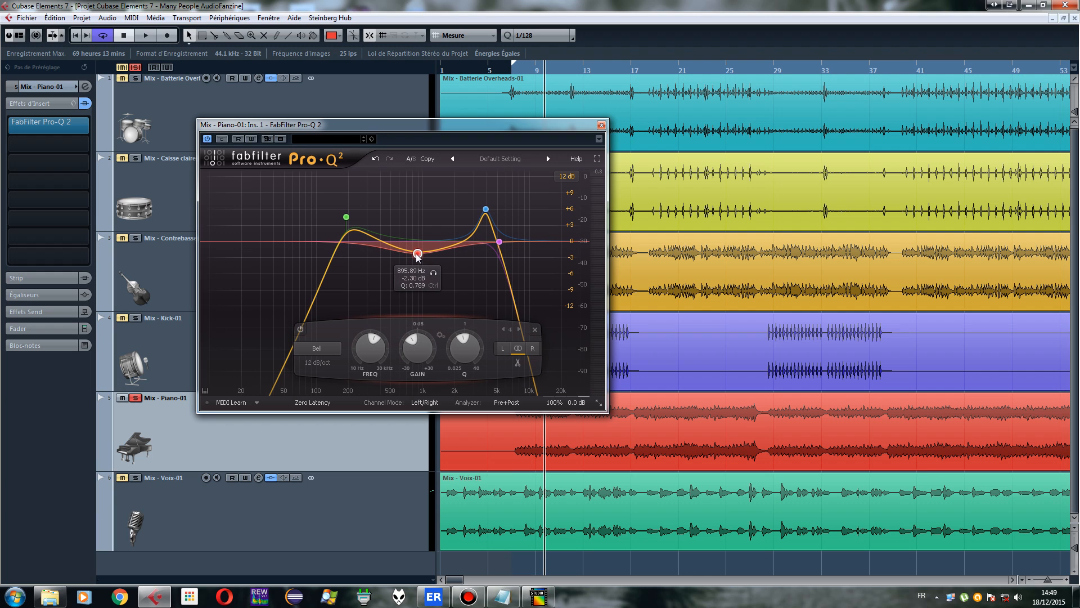
Deepen the piano's midrange bell cut to -3.03 dB at about 929 Hz during playback, and stop playback
left_click(145, 35)
mouse_move(417, 254)
left_mouse_down()
mouse_move(406, 257)
mouse_move(414, 226)
mouse_move(414, 240)
mouse_move(436, 227)
mouse_move(435, 259)
mouse_move(433, 219)
mouse_move(414, 222)
mouse_move(420, 258)
left_mouse_up()
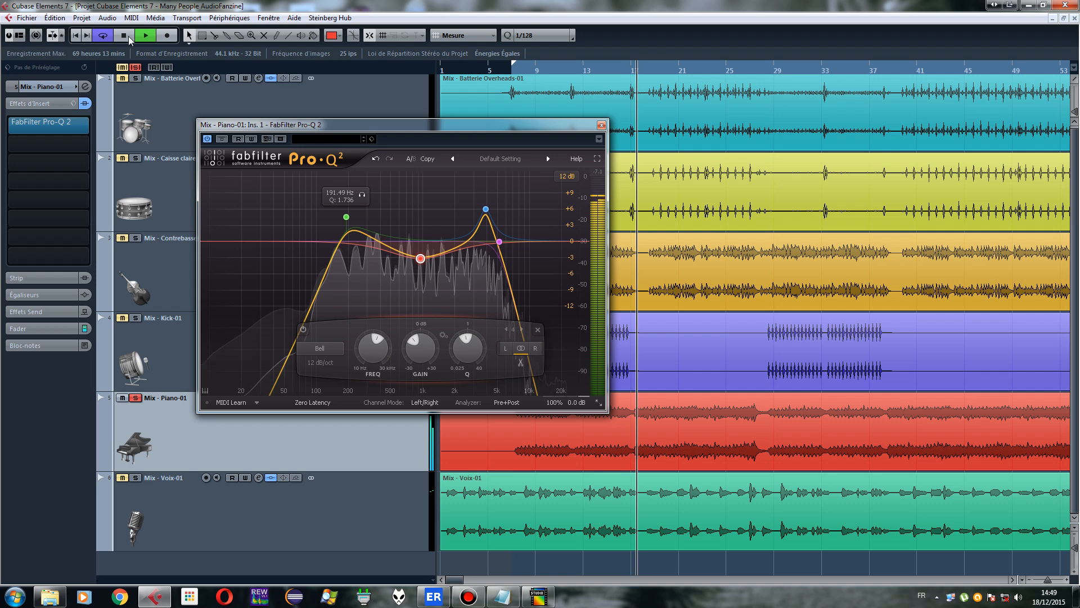
mouse_move(422, 261)
left_mouse_down()
mouse_move(423, 231)
mouse_move(423, 262)
left_mouse_up()
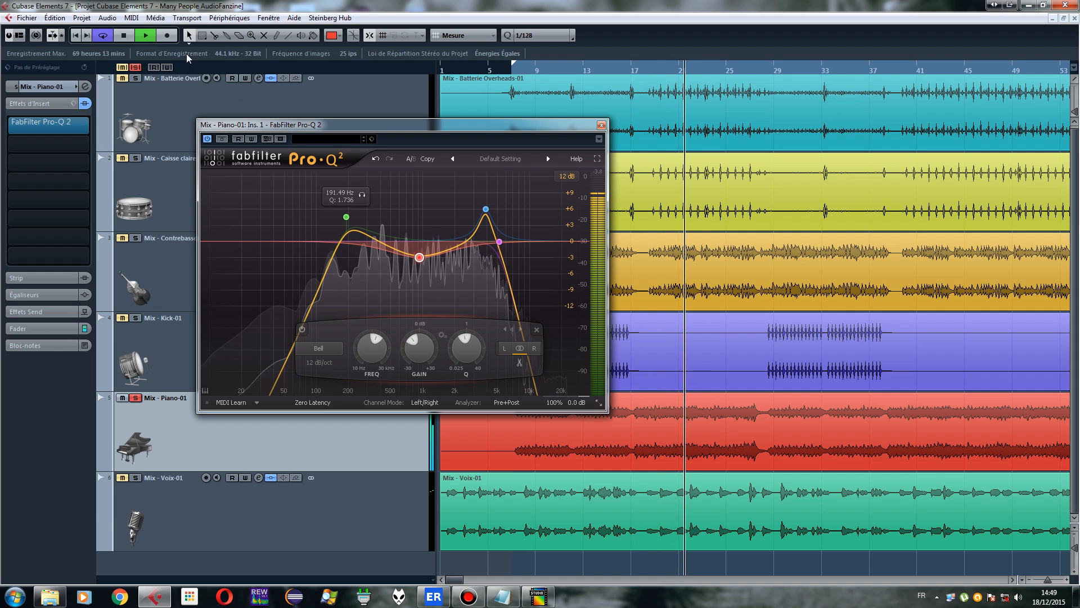
left_click(124, 35)
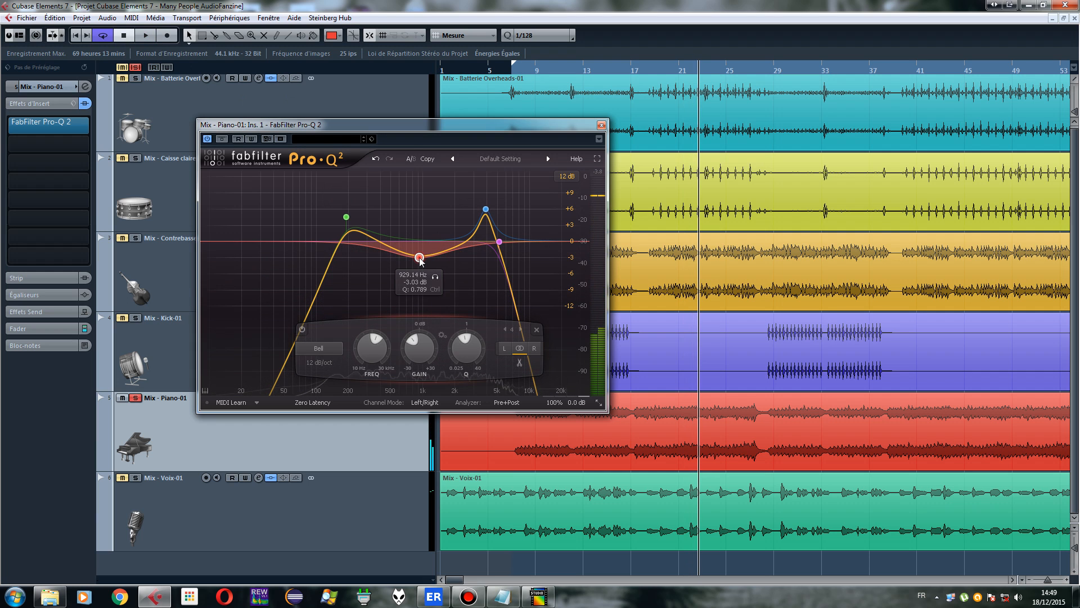
Fine-tune the piano's midrange bell cut to about 975 Hz at -3.03 dB, checking the low cut's settings along the way
left_click_drag(421, 260, 423, 252)
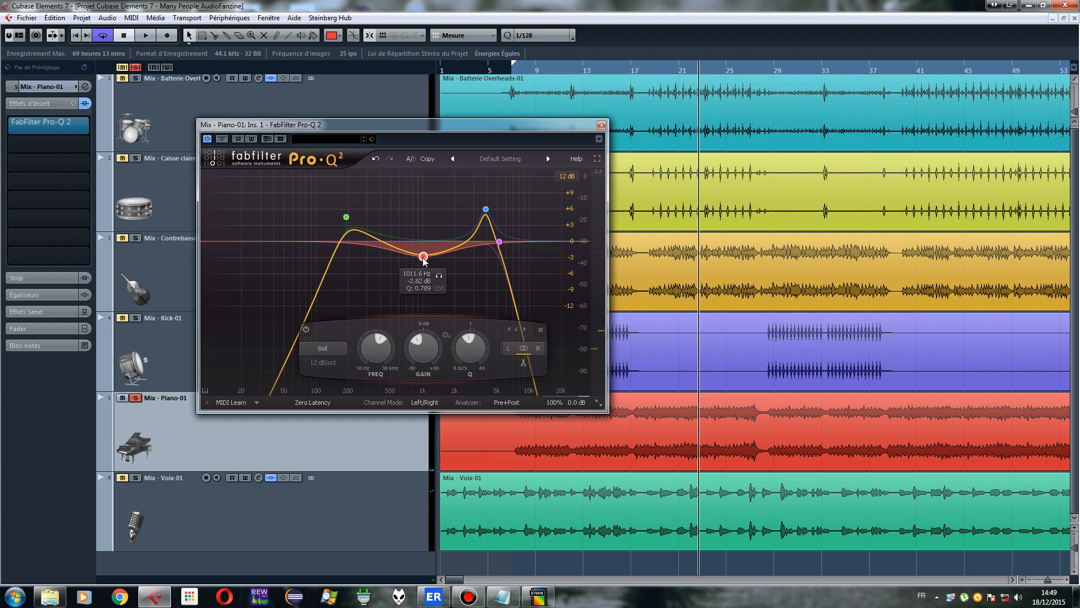
left_click(346, 217)
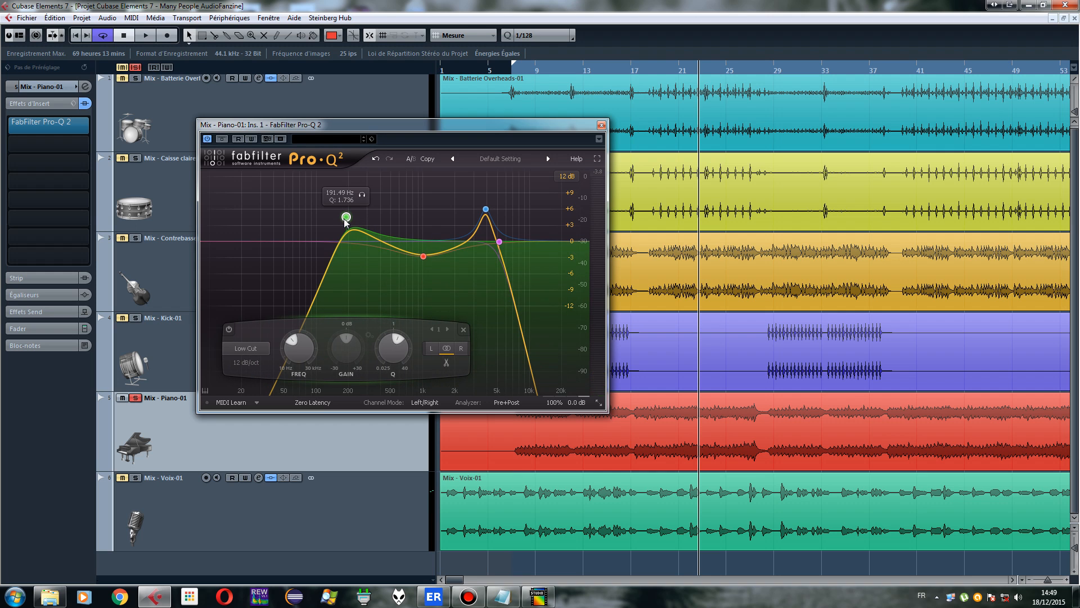
left_click_drag(423, 257, 424, 259)
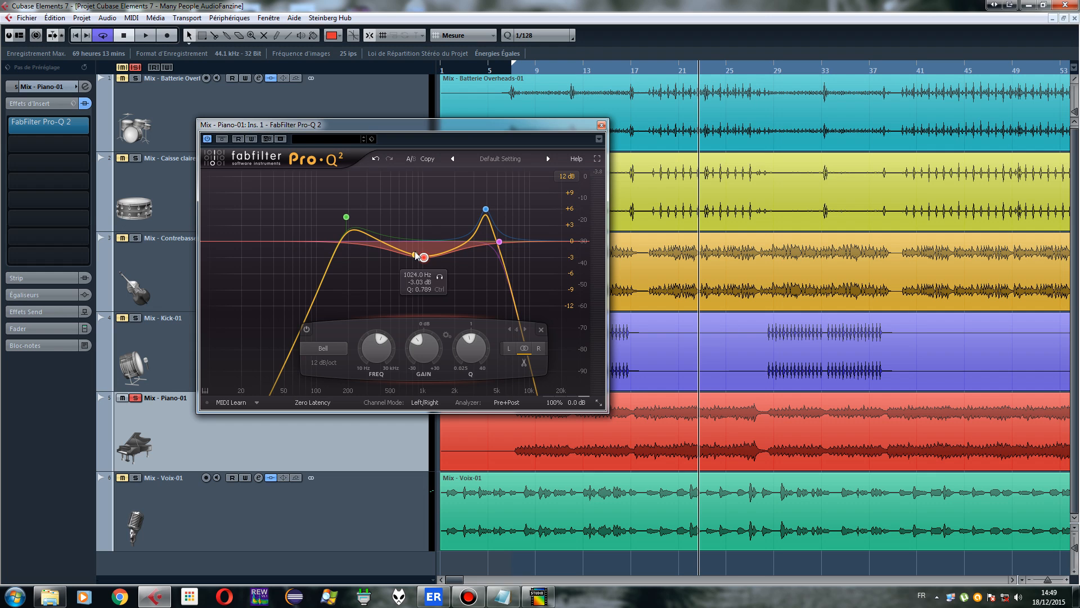
left_click_drag(423, 260, 423, 260)
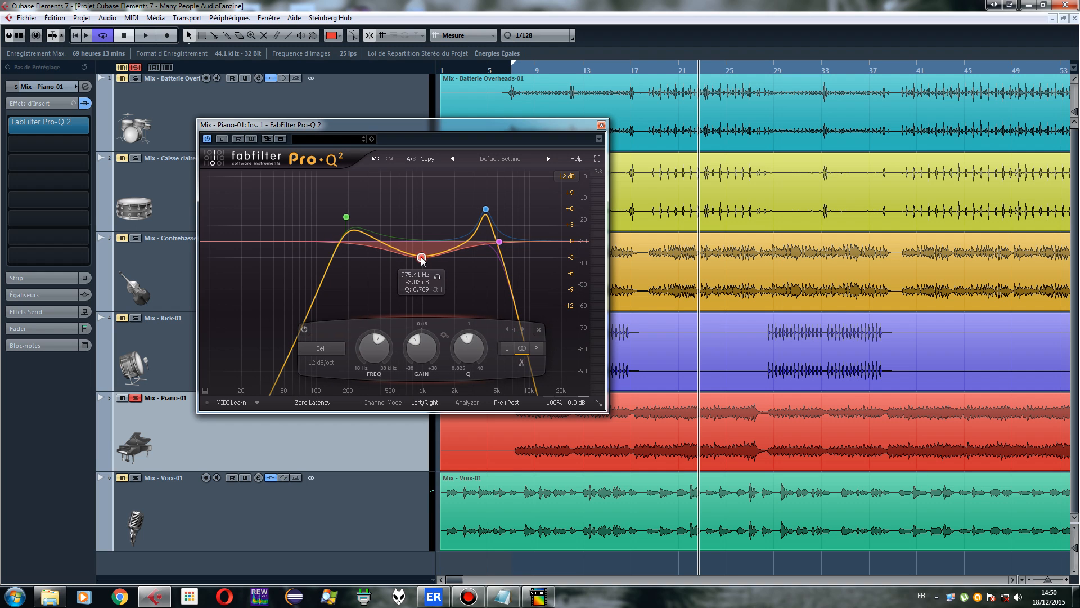
Close the piano's equalizer, then solo the Mix - Voix-01 track and open its FabFilter Pro-Q 2
left_click(601, 125)
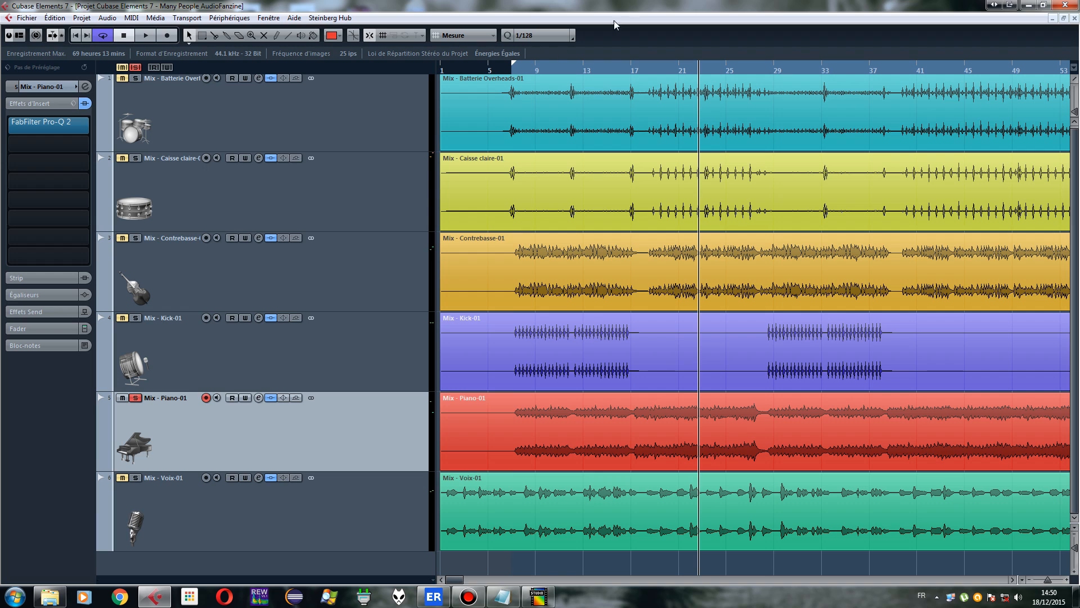
left_click(169, 510)
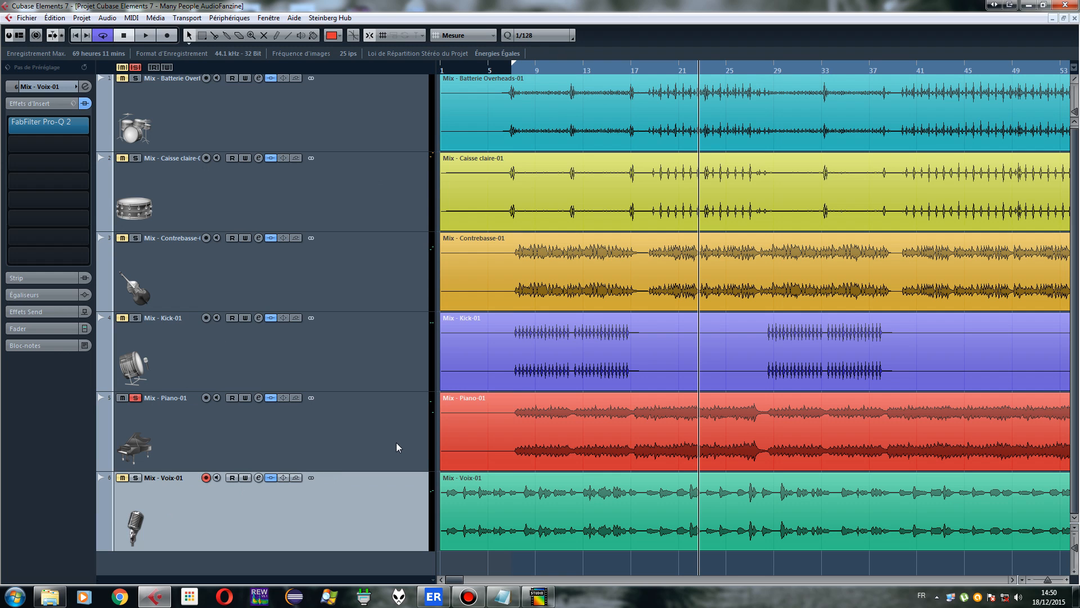
left_click(135, 477)
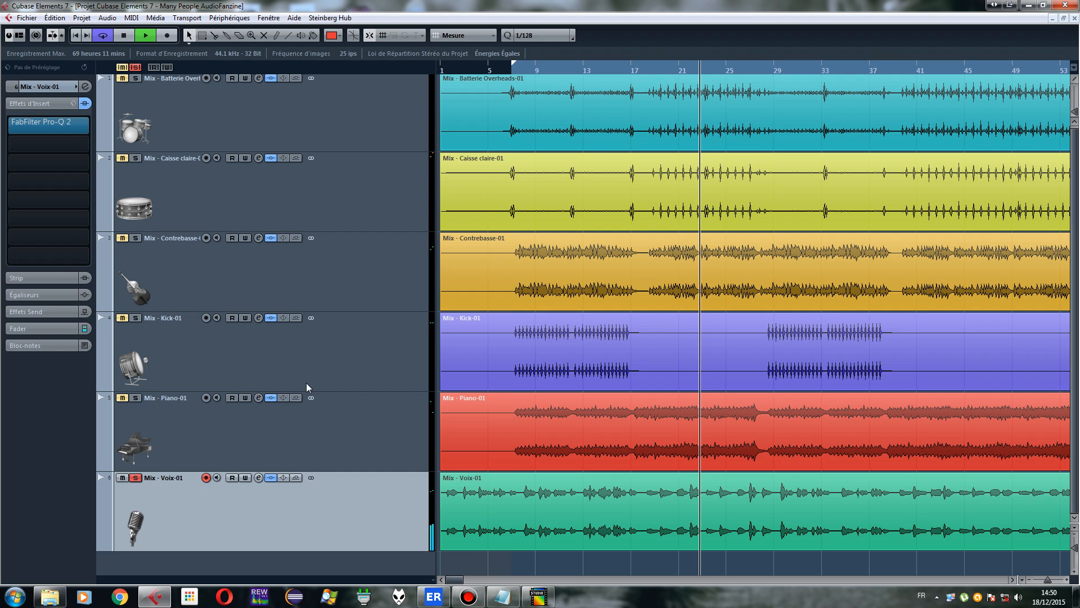
left_click(38, 123)
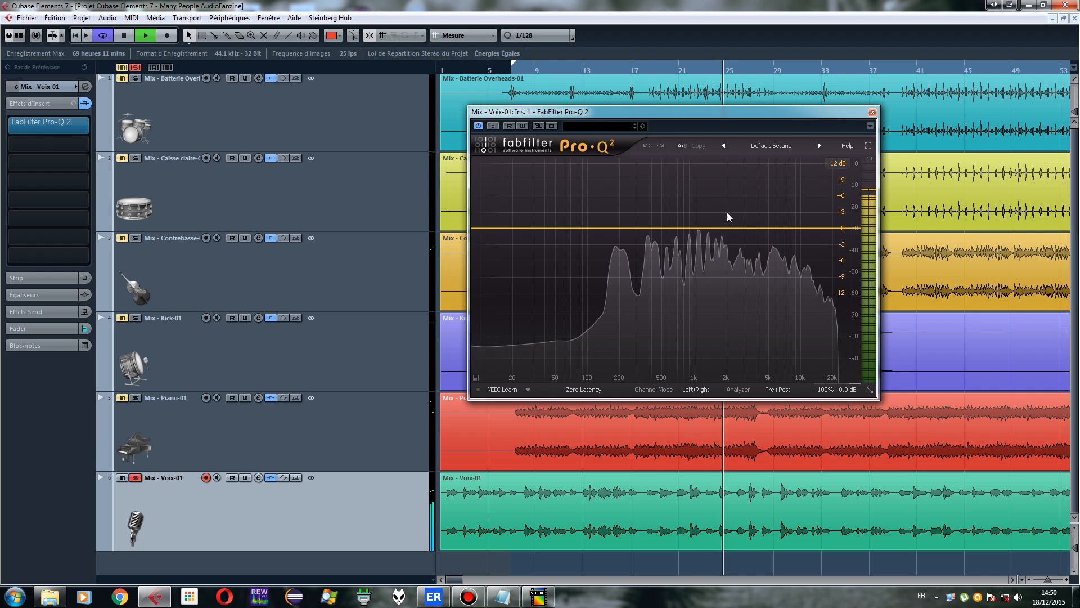
left_click_drag(637, 123, 505, 166)
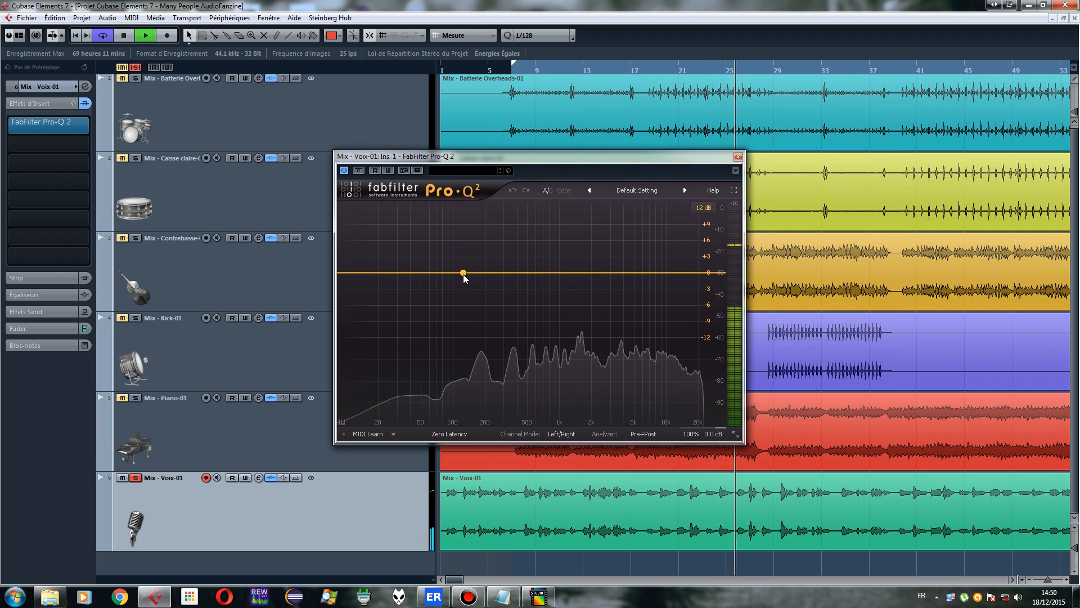
Add a low cut to the vocal at about 164 Hz with a Q of 1.094
left_click(461, 280)
right_click(463, 280)
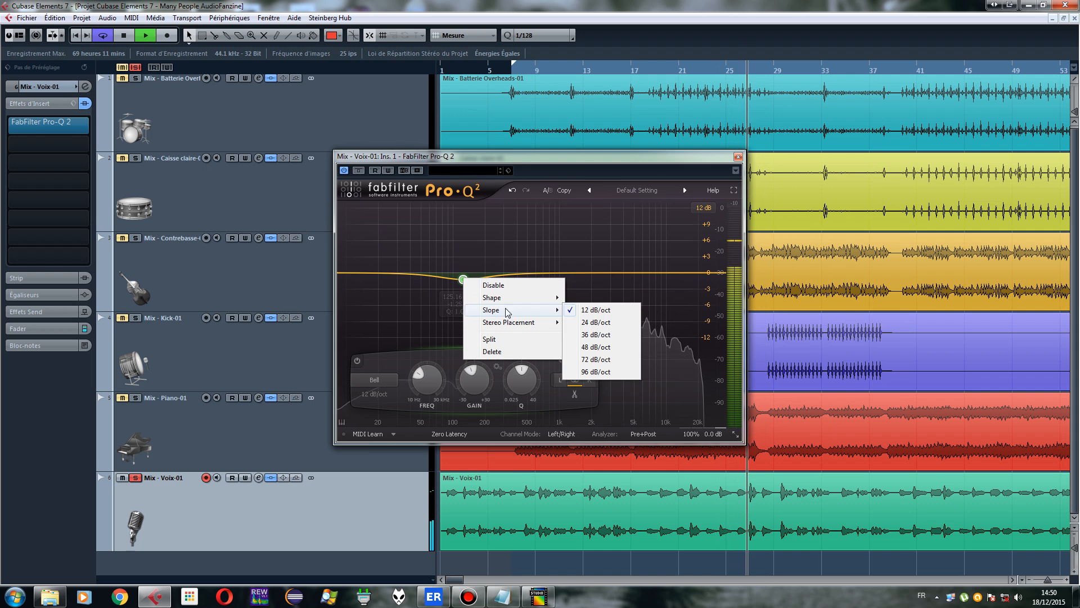
mouse_move(495, 298)
left_click(591, 323)
left_click_drag(463, 273, 475, 275)
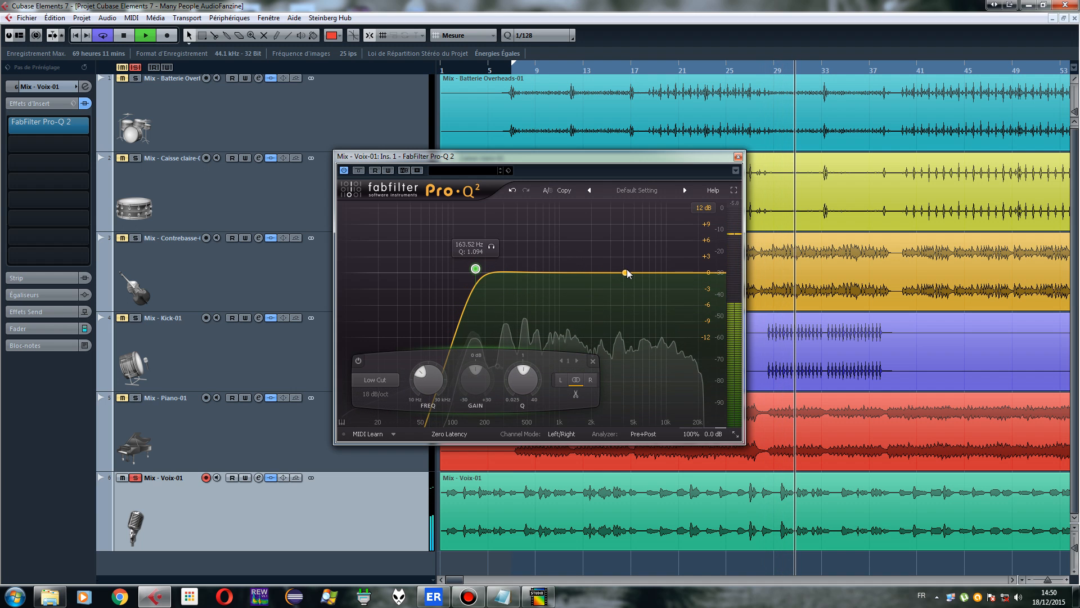
Add a high shelf to the vocal at about 5216 Hz with a slight cut
left_click_drag(628, 274, 636, 281)
right_click(636, 280)
mouse_move(676, 303)
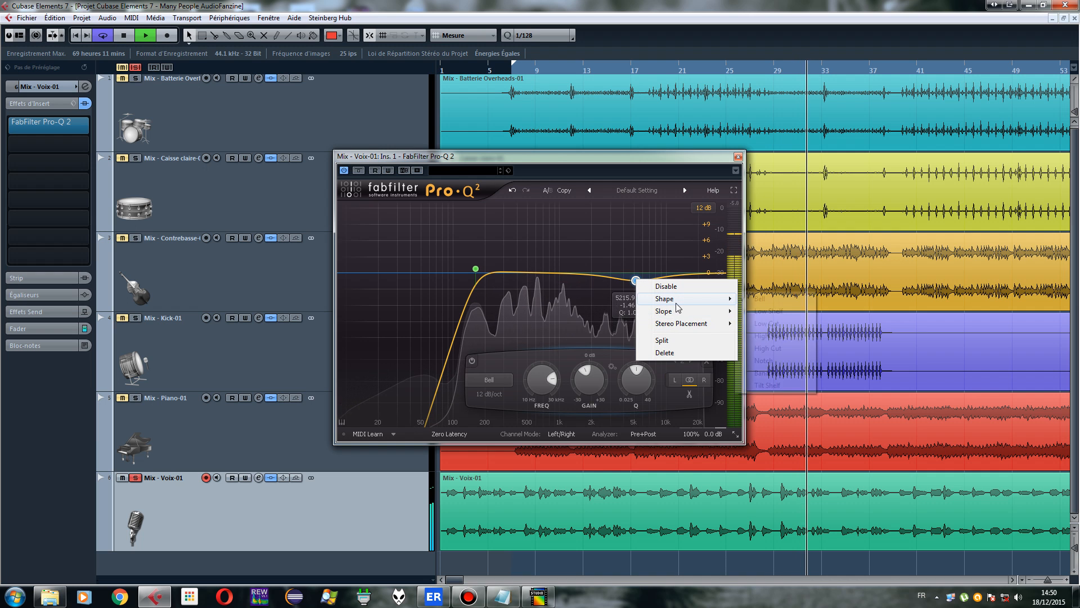
left_click(766, 335)
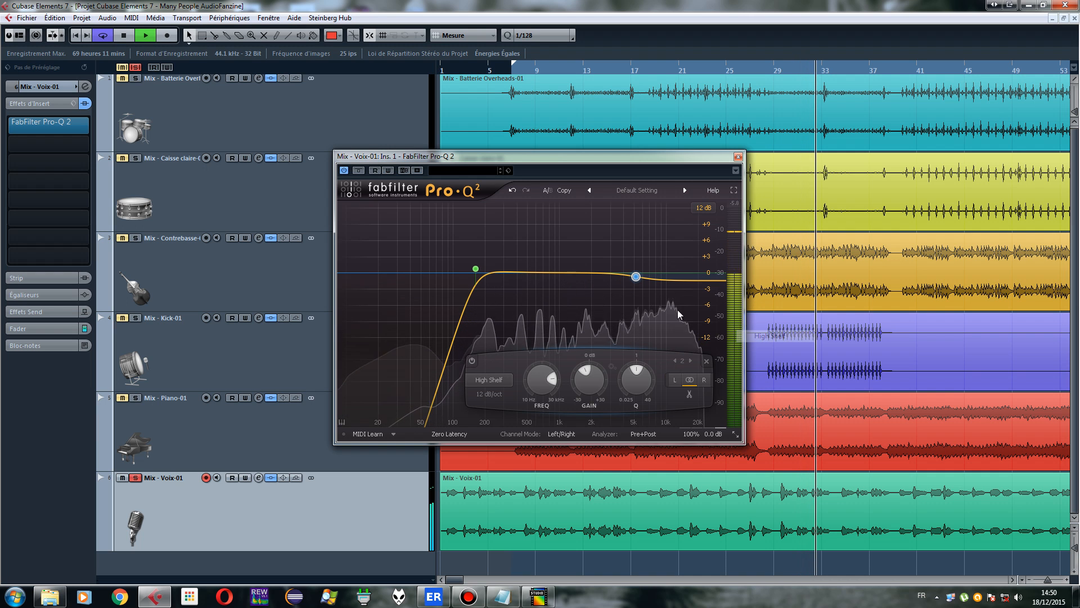
Try the vocal's upper band as a high cut at about 9692 Hz
right_click(637, 277)
mouse_move(677, 304)
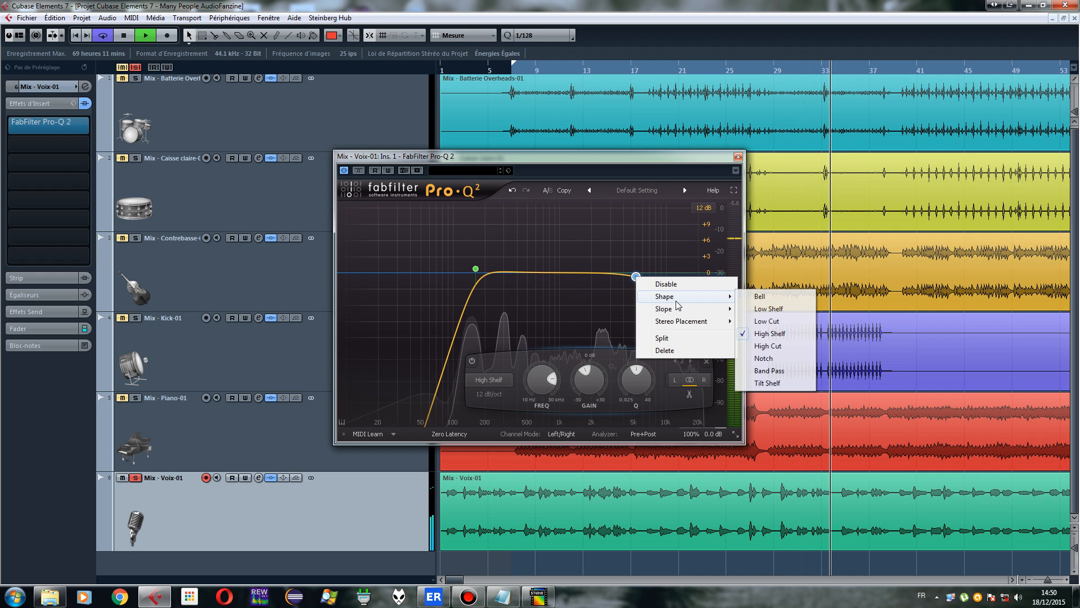
left_click(767, 346)
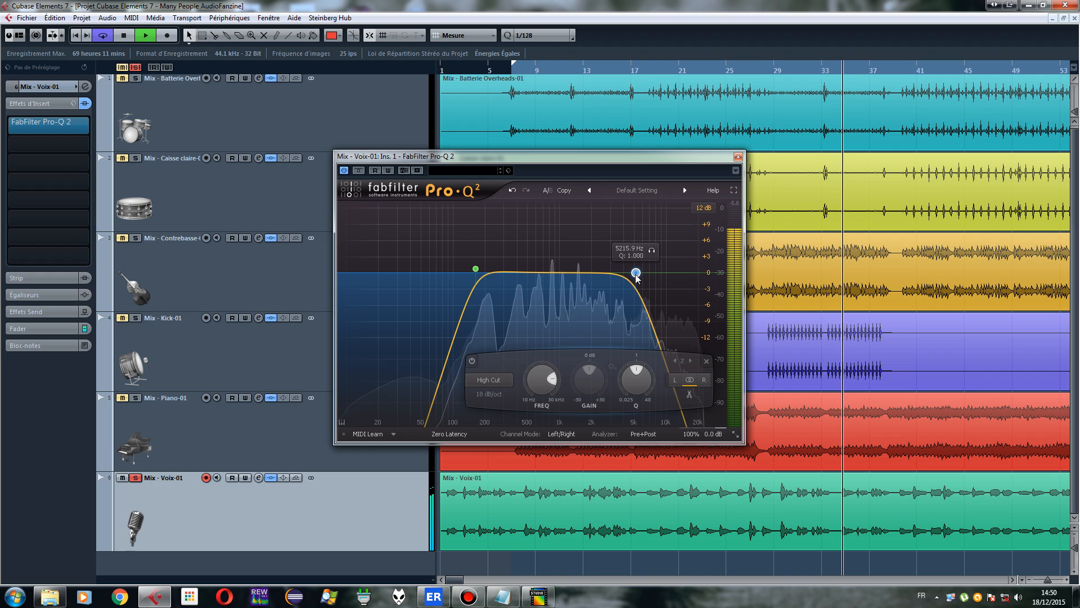
left_click_drag(637, 277, 670, 278)
Switch the vocal's upper band to a high shelf boosting about +2.61 dB at 7329 Hz with a Q of 2.165
right_click(666, 275)
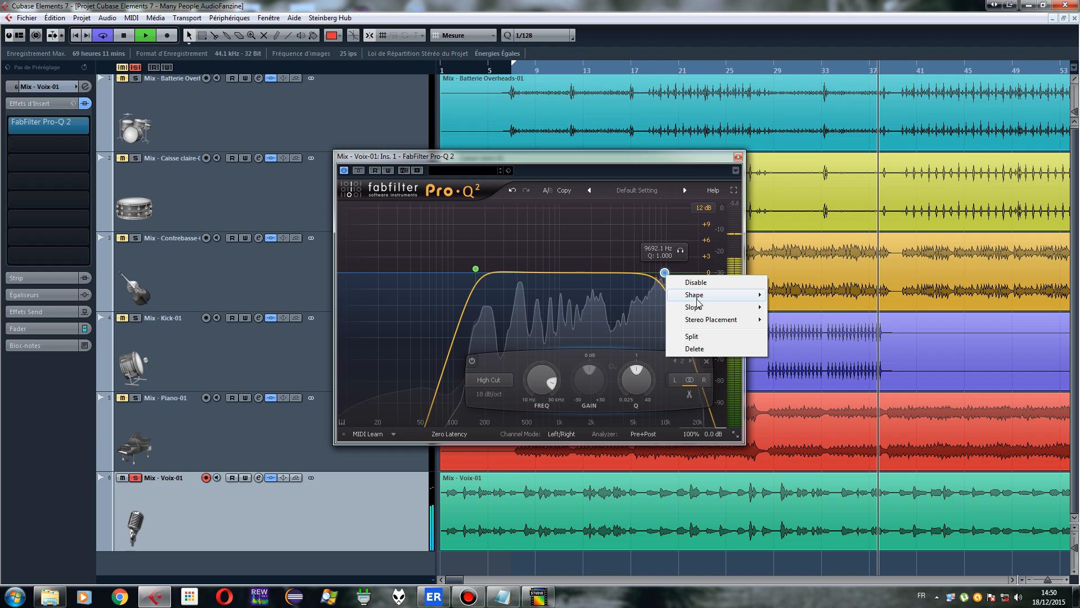
mouse_move(708, 299)
left_click(805, 332)
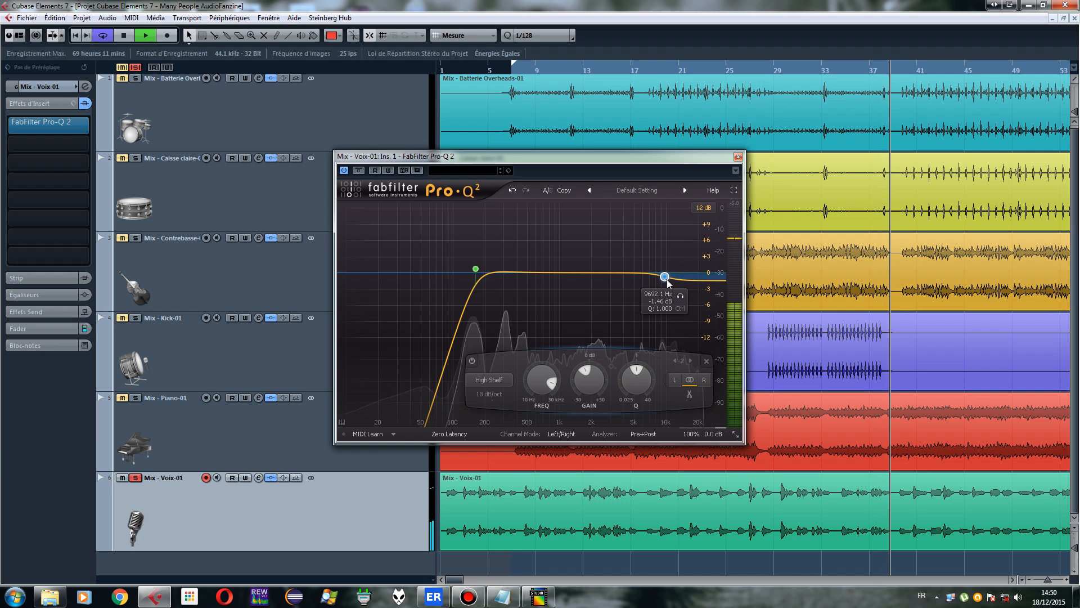
mouse_move(663, 271)
left_mouse_down()
mouse_move(655, 250)
mouse_move(651, 266)
left_mouse_up()
scroll(653, 265, "up", 5)
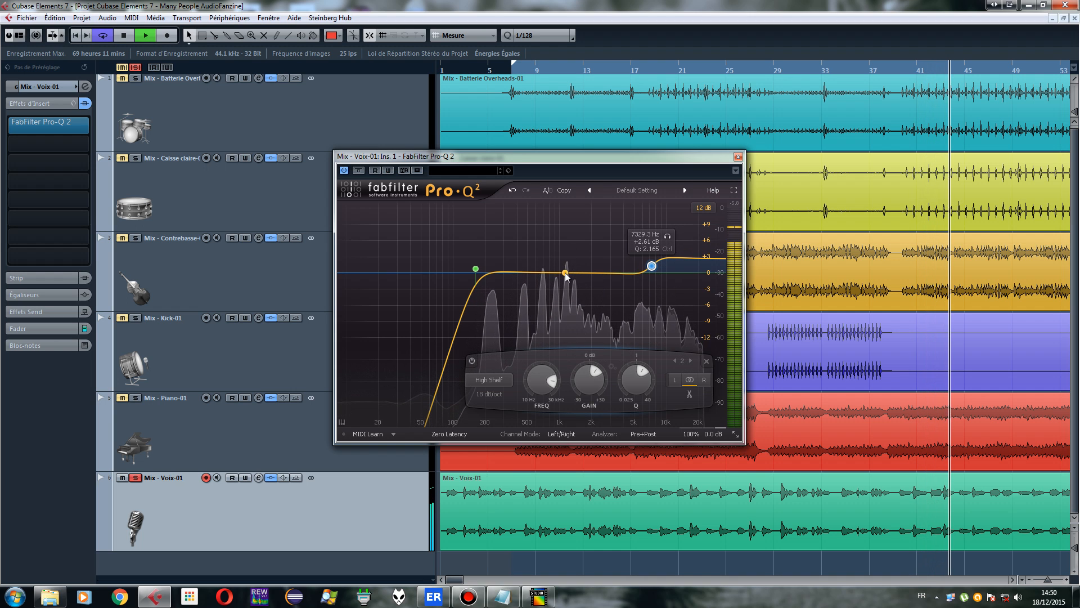
Add a low-mid bell boost to the vocal at about 308 Hz, +3.23 dB, with a Q of 1.853, and stop playback
left_click_drag(565, 273, 505, 263)
left_click(76, 37)
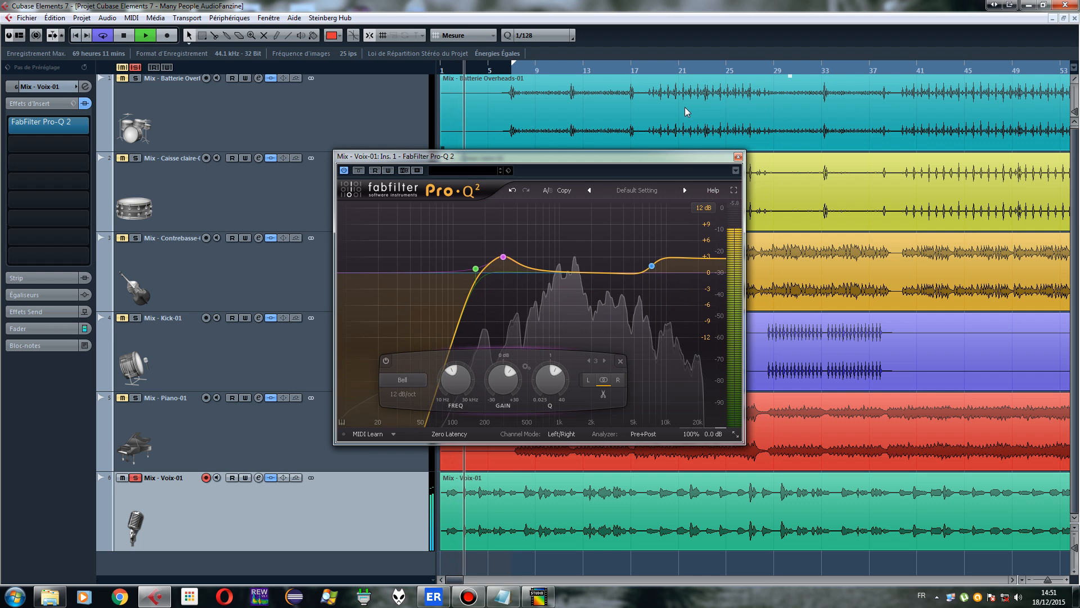
left_click(124, 36)
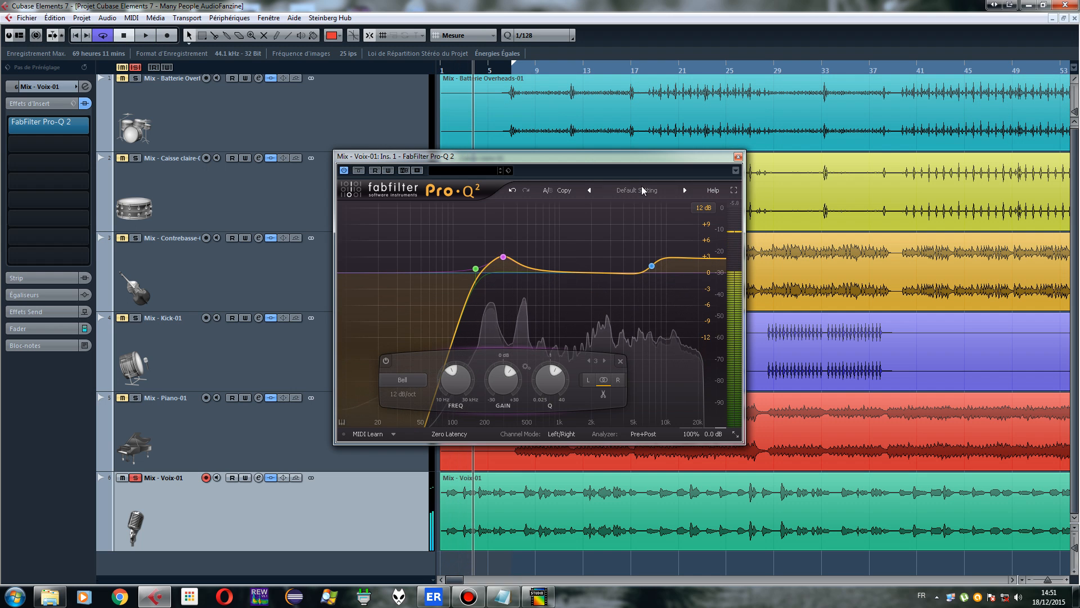
left_click_drag(503, 257, 505, 251)
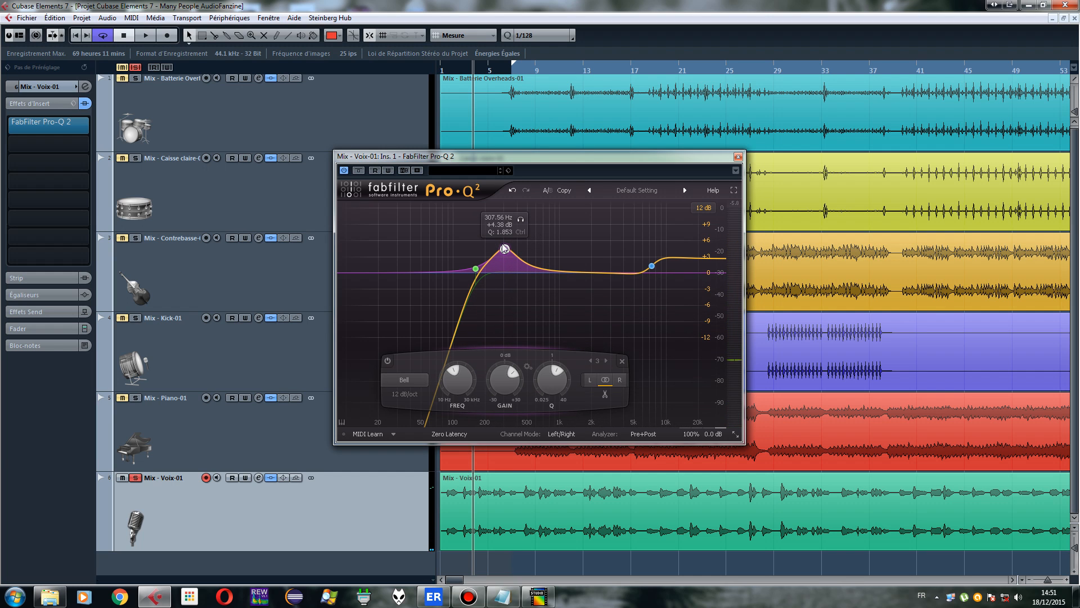
left_click_drag(505, 251, 505, 257)
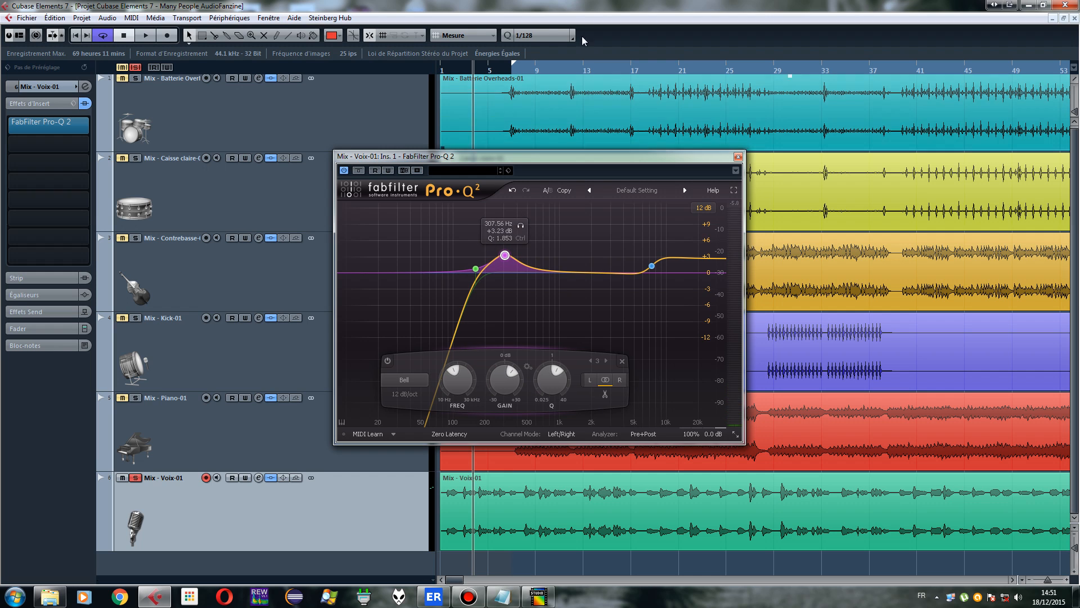
Replay the vocal from about bar 8, audition the low-mid bell in isolation, and raise it to about +5 dB near 300 Hz
left_click(522, 71)
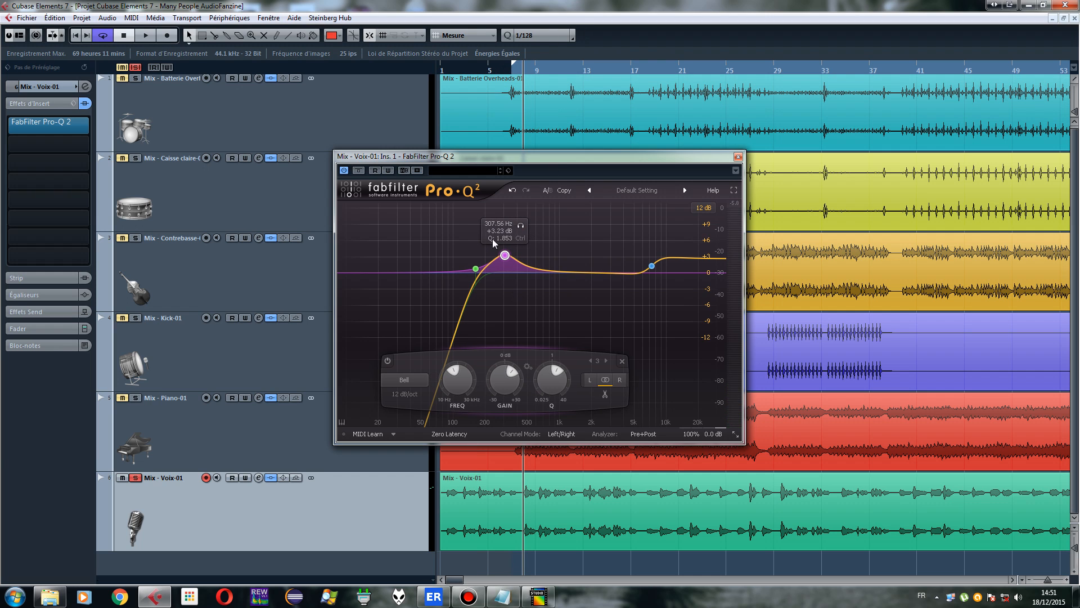
left_click(143, 36)
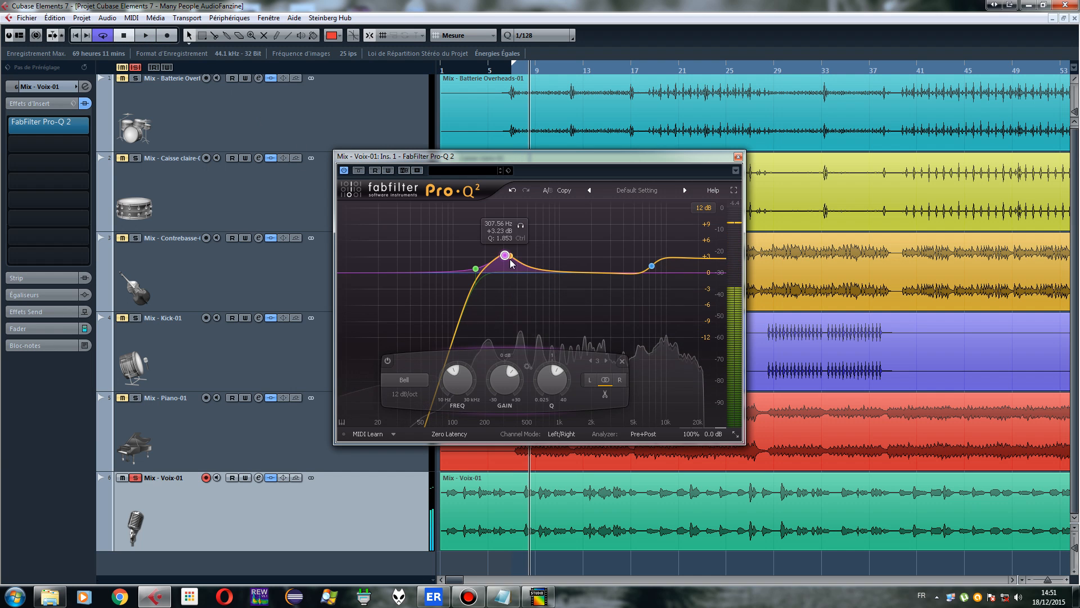
left_click_drag(506, 256, 506, 248)
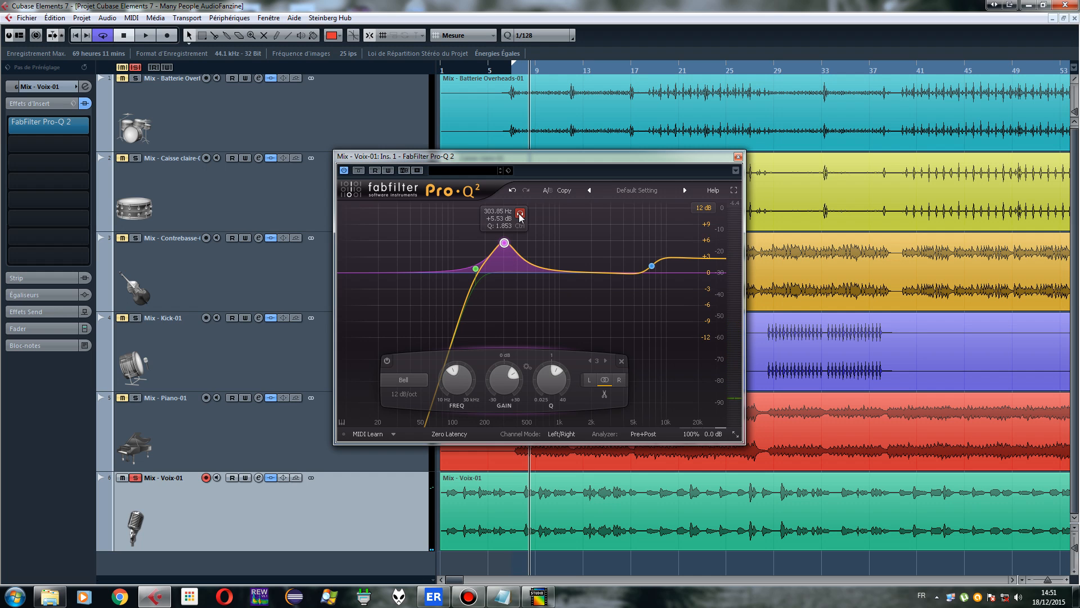
left_click_drag(536, 163, 510, 162)
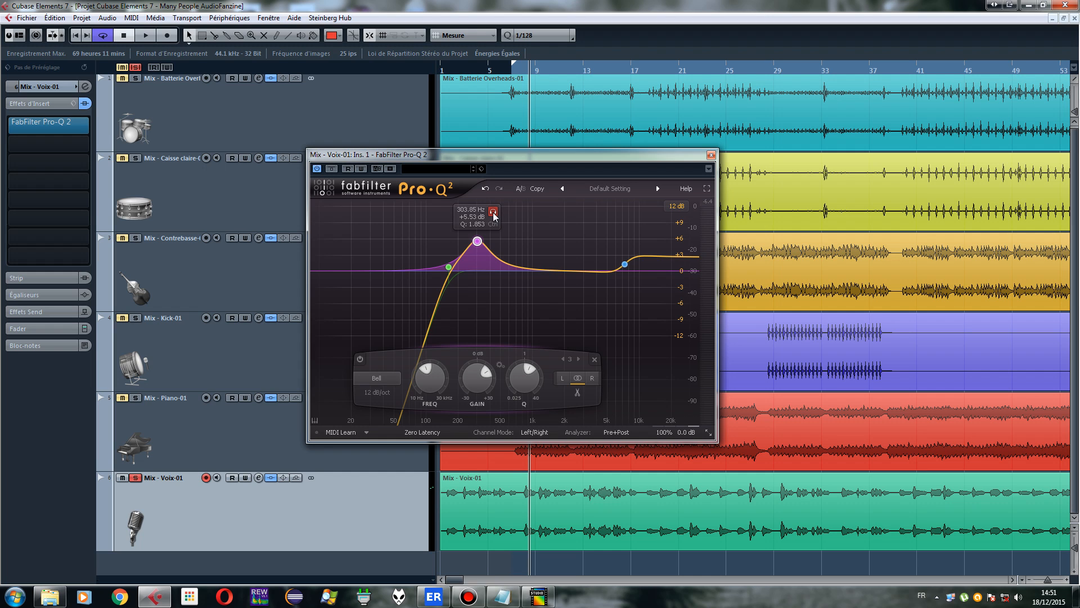
left_click_drag(493, 214, 490, 215)
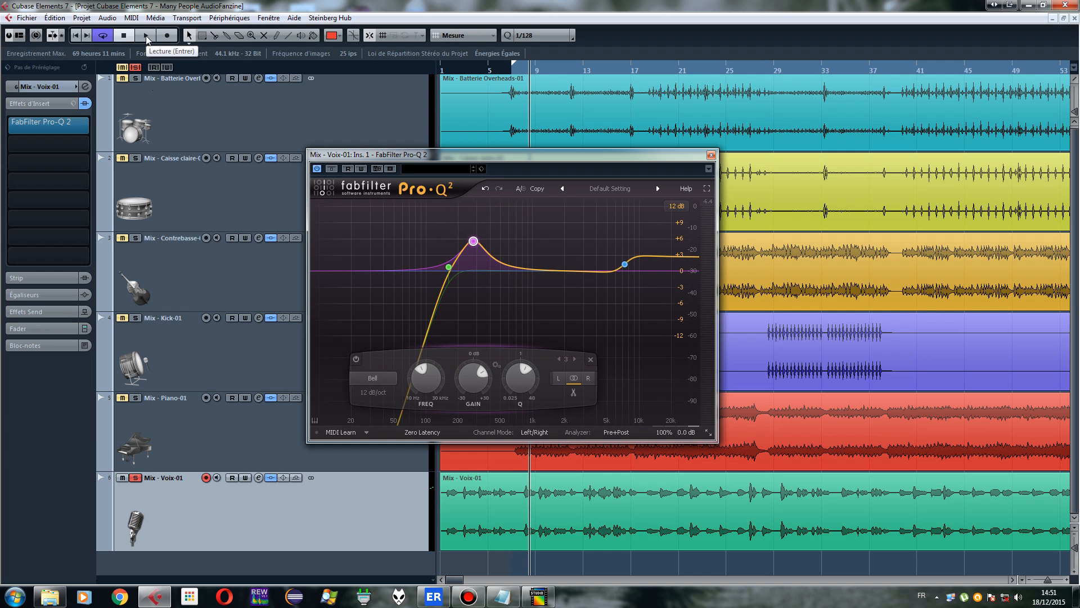
mouse_move(481, 215)
left_mouse_down()
mouse_move(464, 215)
mouse_move(496, 214)
mouse_move(471, 213)
mouse_move(484, 213)
left_mouse_up()
left_click_drag(479, 214, 478, 248)
Add a midrange bell to the vocal and shape it into a narrow boost at about 1625 Hz, +8.56 dB, with a Q of 6.872
left_click_drag(551, 270, 553, 285)
key("space")
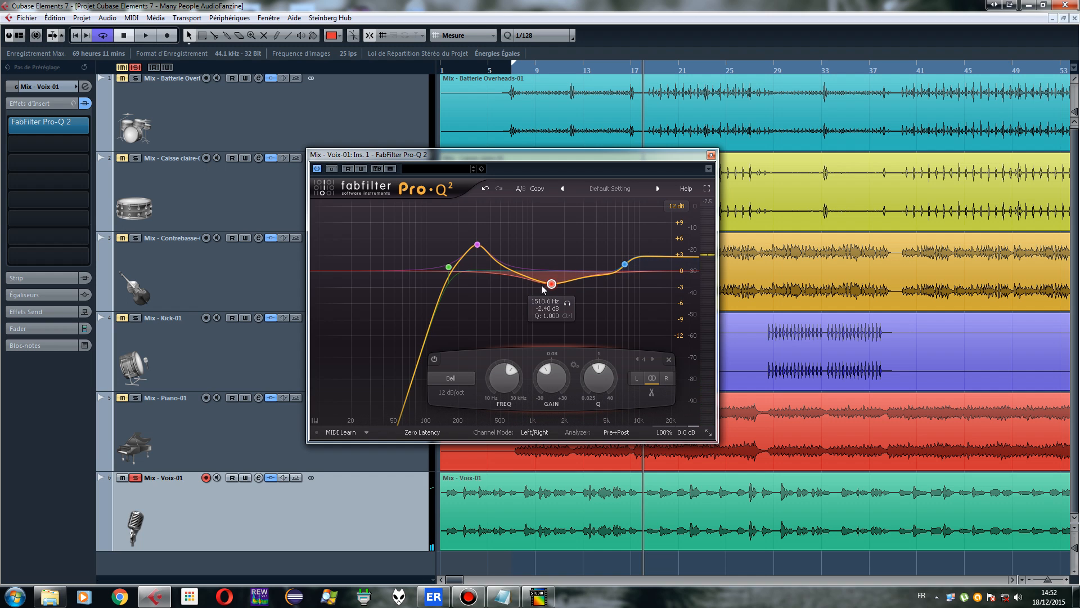
left_click_drag(552, 287, 556, 228)
scroll(555, 229, "down", 4)
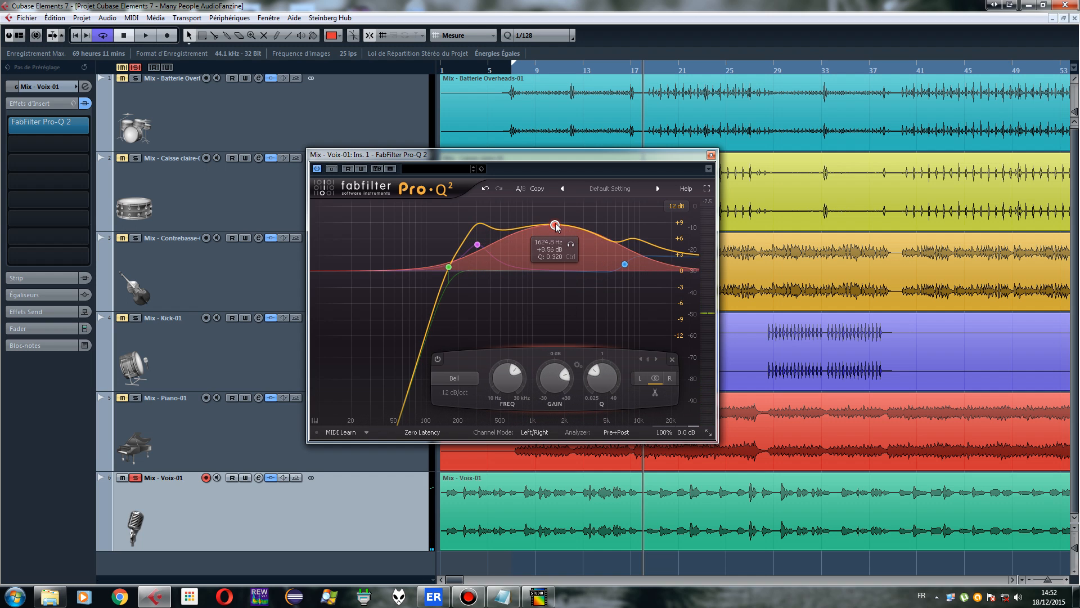
scroll(555, 229, "up", 10)
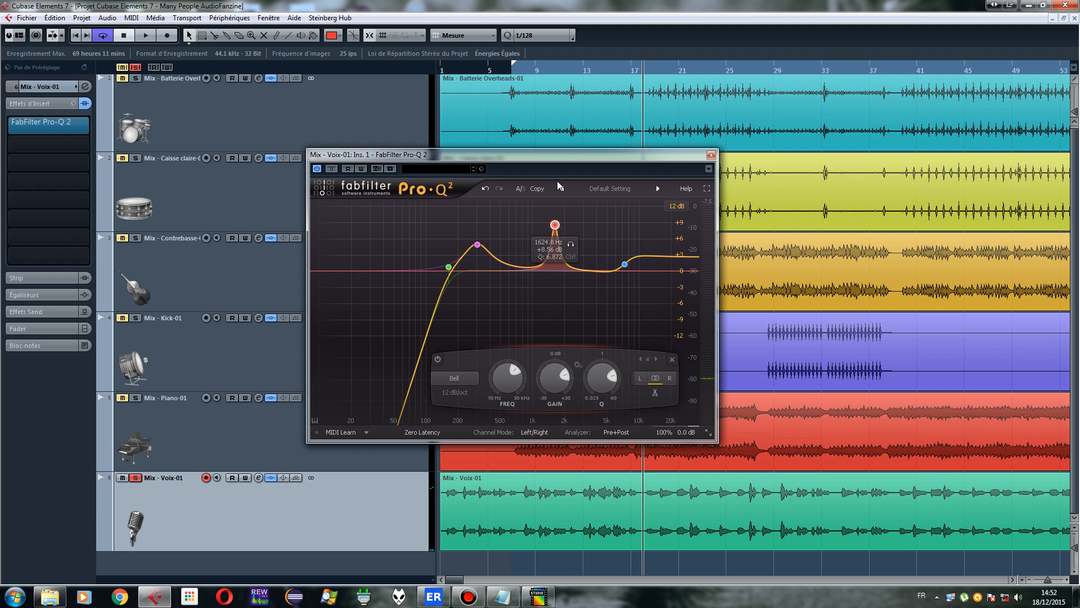
Enlarge the equalizer window and turn the narrow midrange boost into a cut at about 1997 Hz, -5.58 dB, with a Q of 3.511, during playback
left_click_drag(549, 156, 538, 138)
left_click_drag(707, 424, 882, 528)
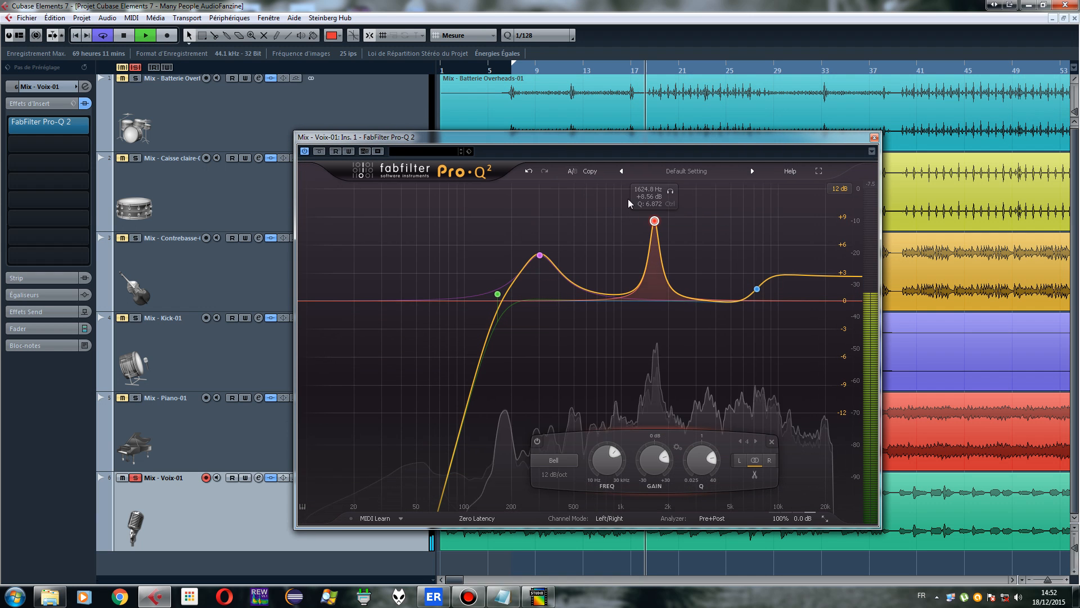
left_click_drag(654, 221, 669, 323)
scroll(587, 196, "down", 4)
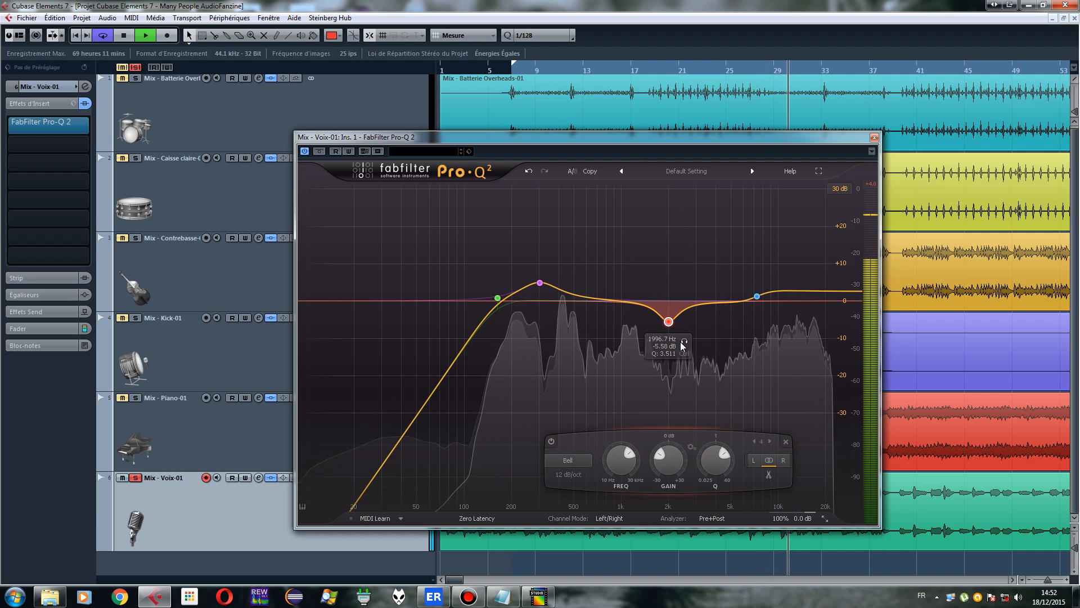
Audition the vocal's midrange cut in isolation, fine-tune it to about 1980 Hz at -5.58 dB, and stop playback
left_click(684, 342)
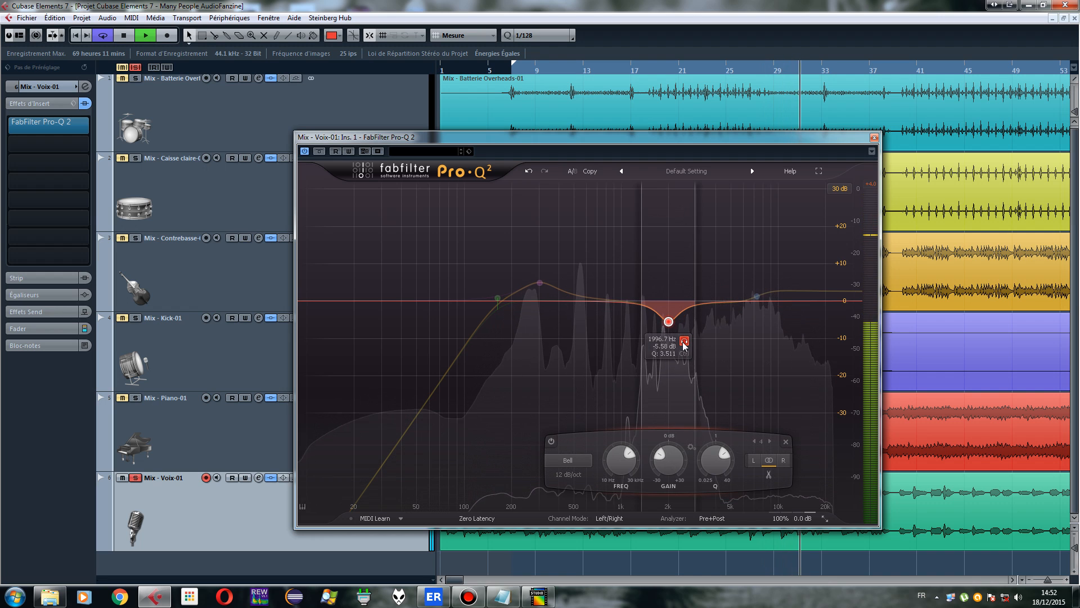
left_click(684, 342)
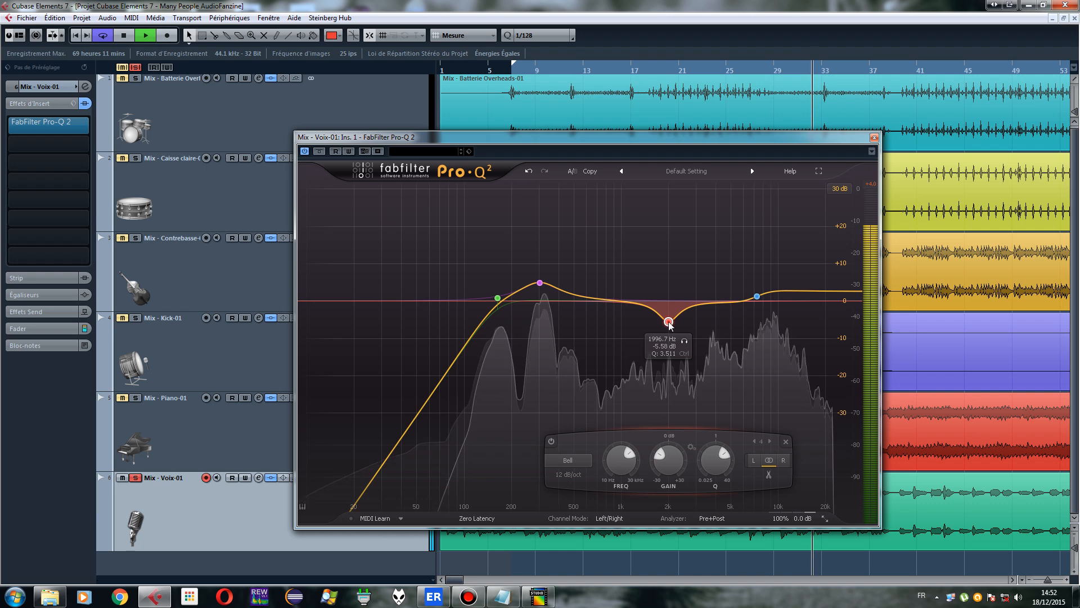
left_click_drag(670, 324, 668, 326)
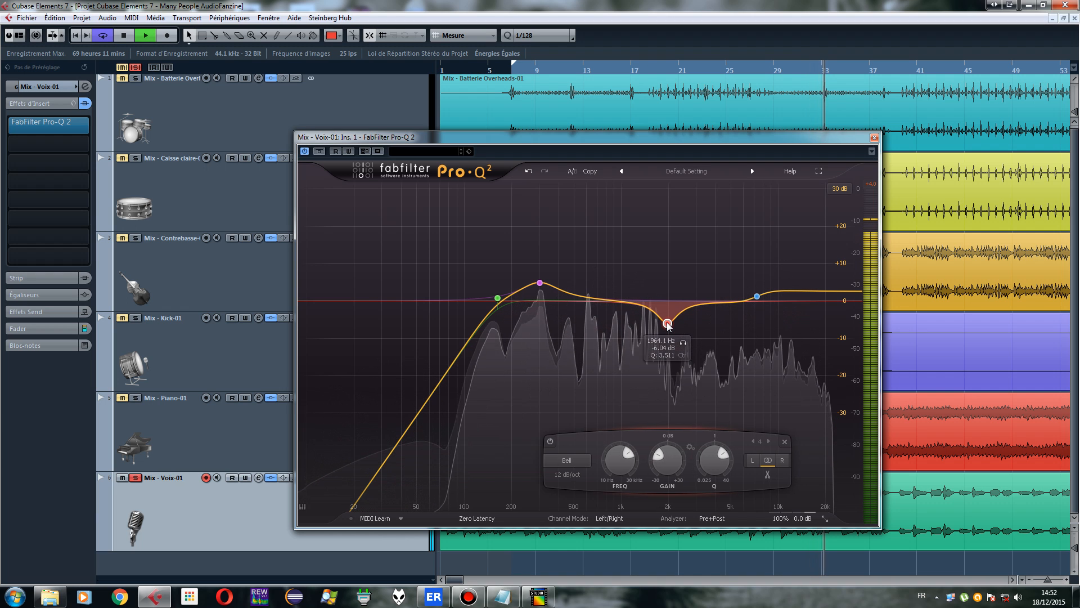
left_click(130, 36)
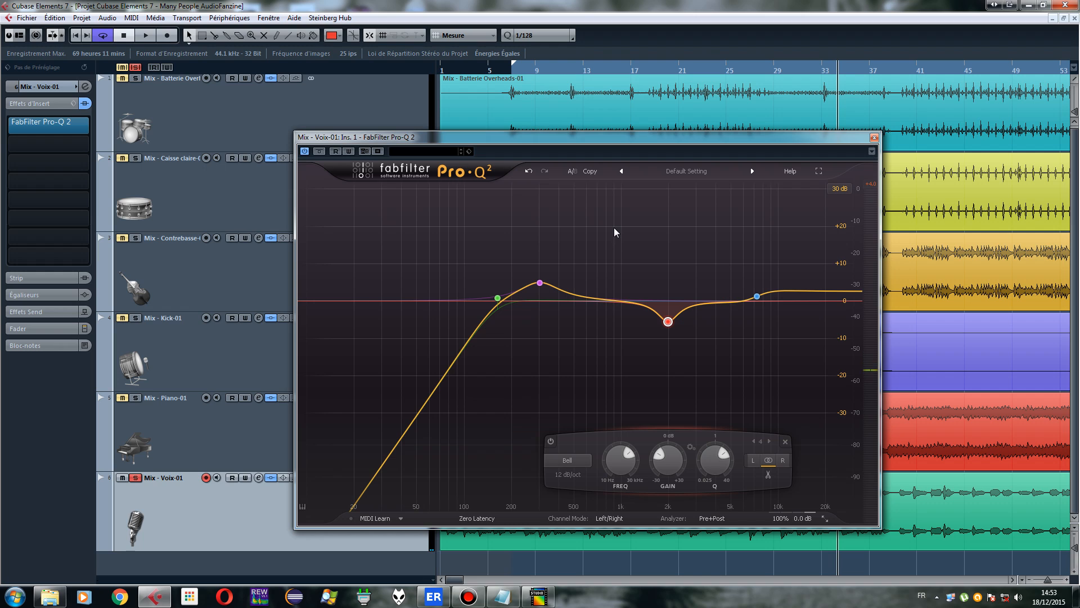
Widen the vocal's midrange cut to a Q of 2.229, set it to about 1997 Hz at -5.13 dB, and close the equalizer
mouse_move(667, 325)
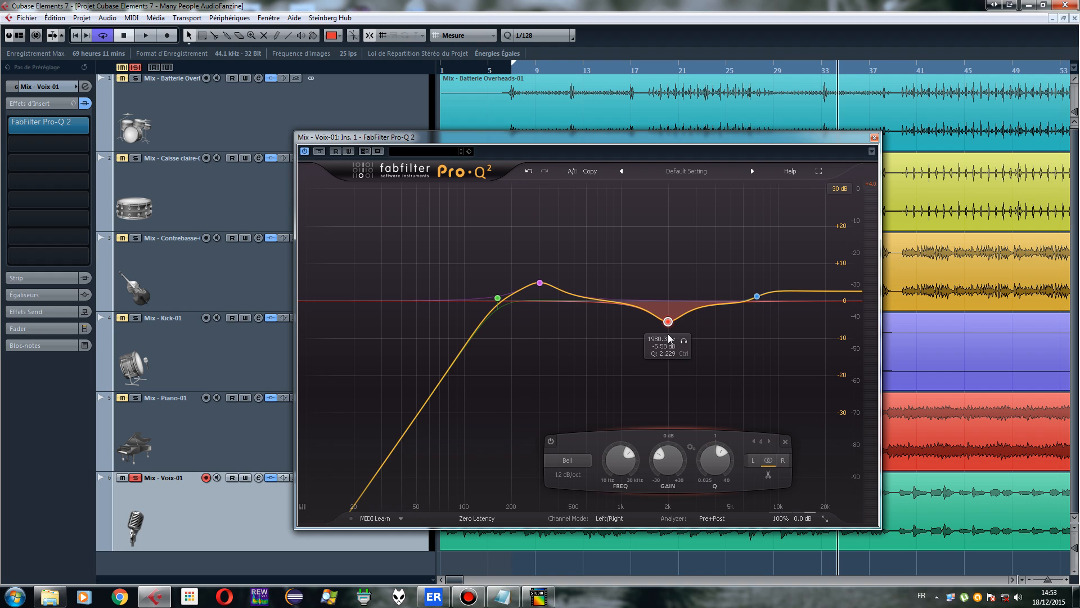
left_click_drag(668, 324, 669, 323)
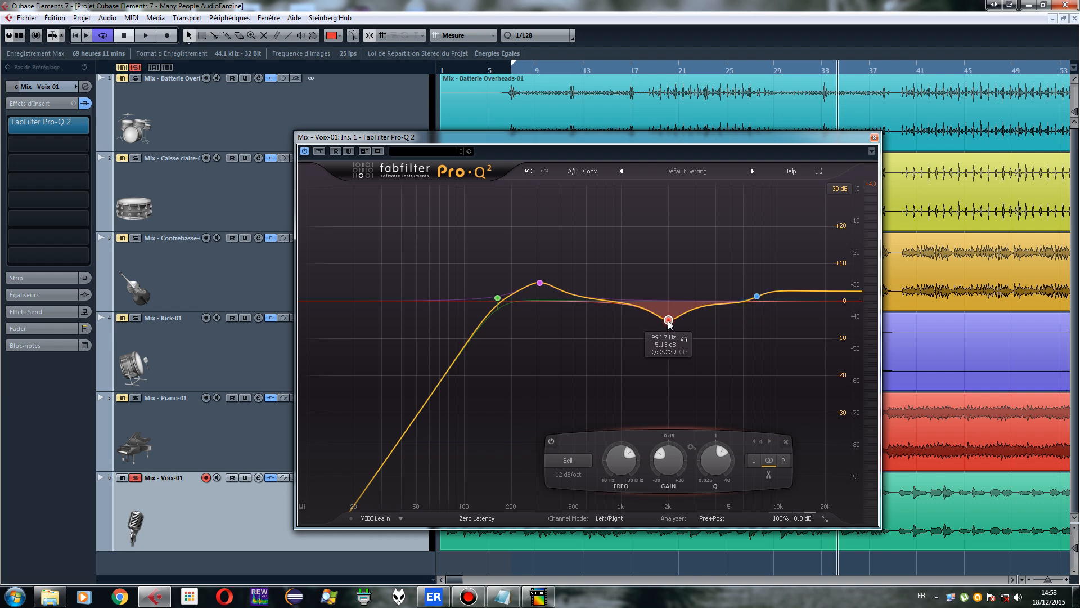
left_click(873, 137)
scroll(242, 483, "up", 1)
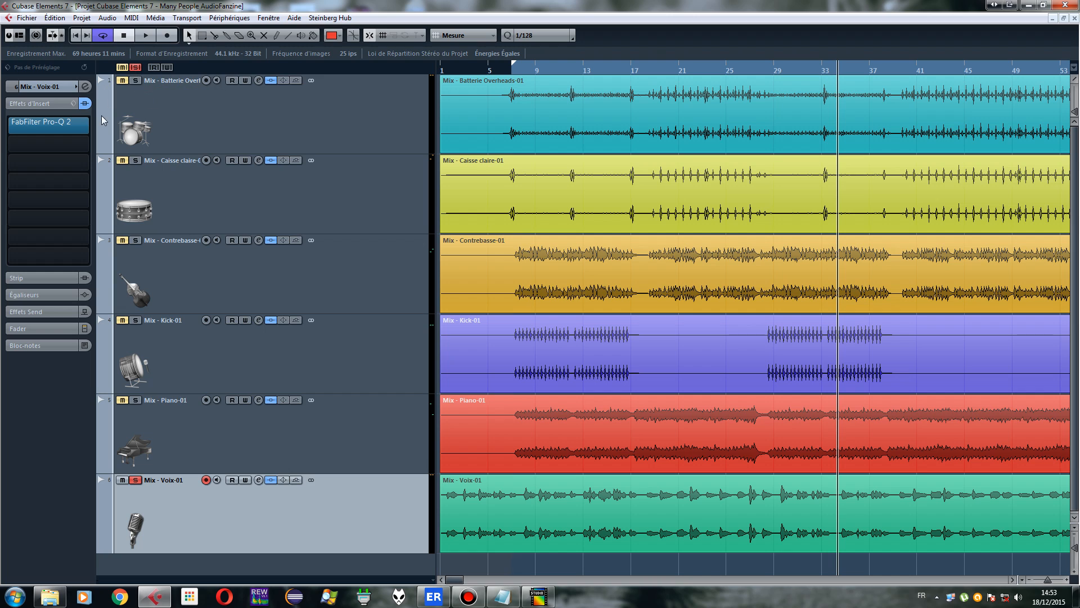
Start playback, take the vocal track out of solo to hear the full mix, and pan the vocal to R15
left_click(150, 37)
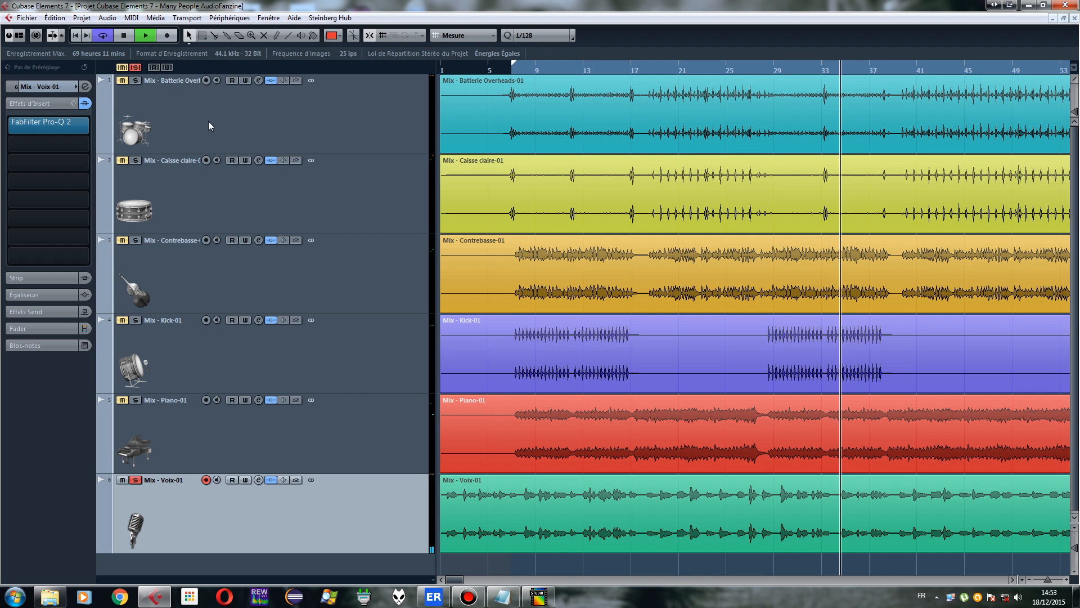
left_click(135, 67)
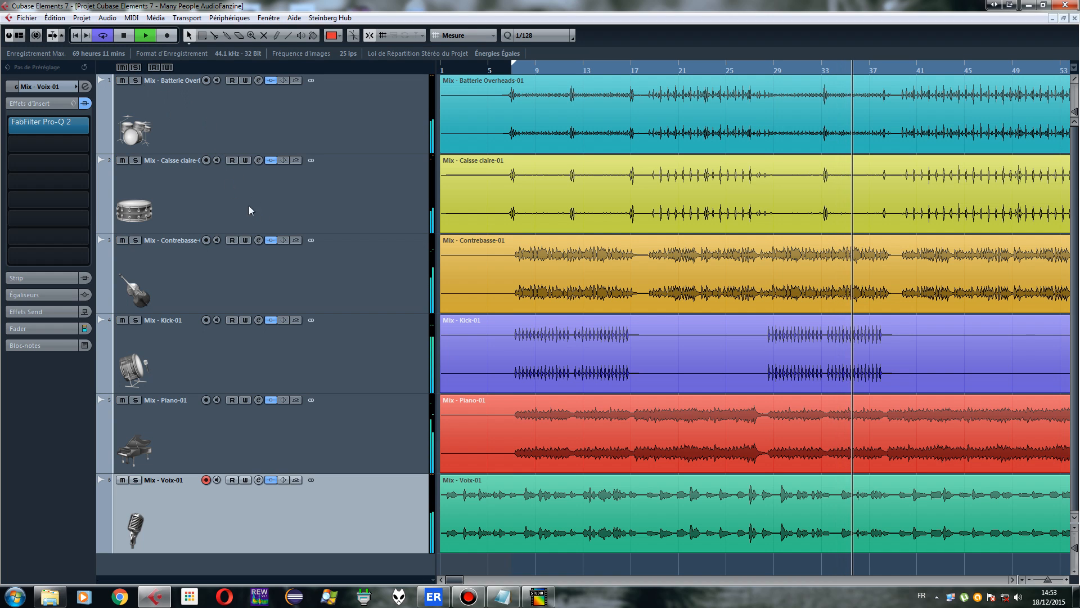
left_click(39, 86)
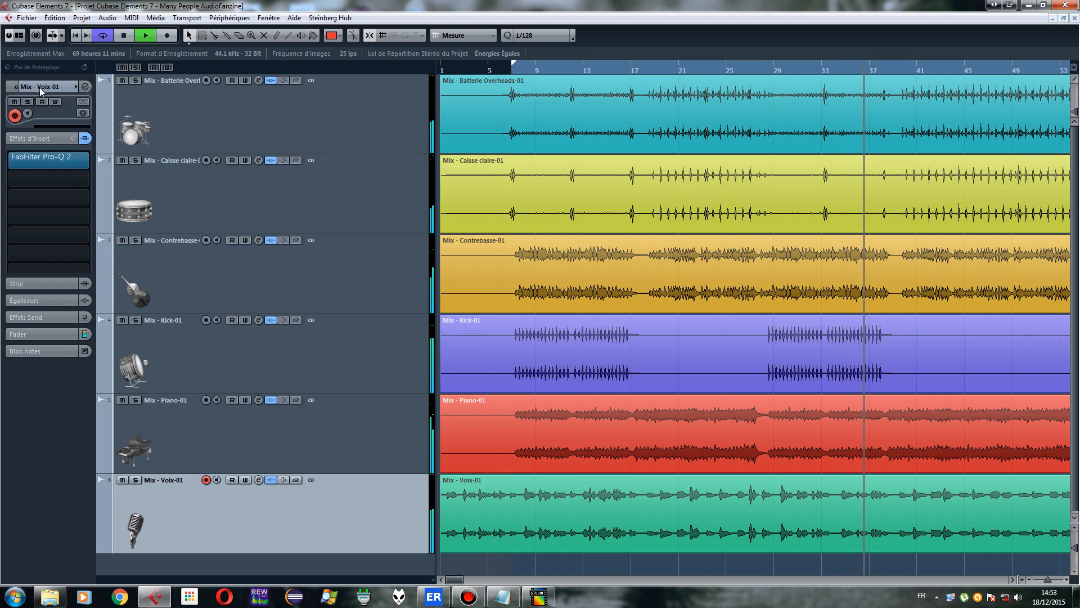
mouse_move(63, 149)
left_mouse_down()
mouse_move(82, 153)
mouse_move(67, 155)
left_mouse_up()
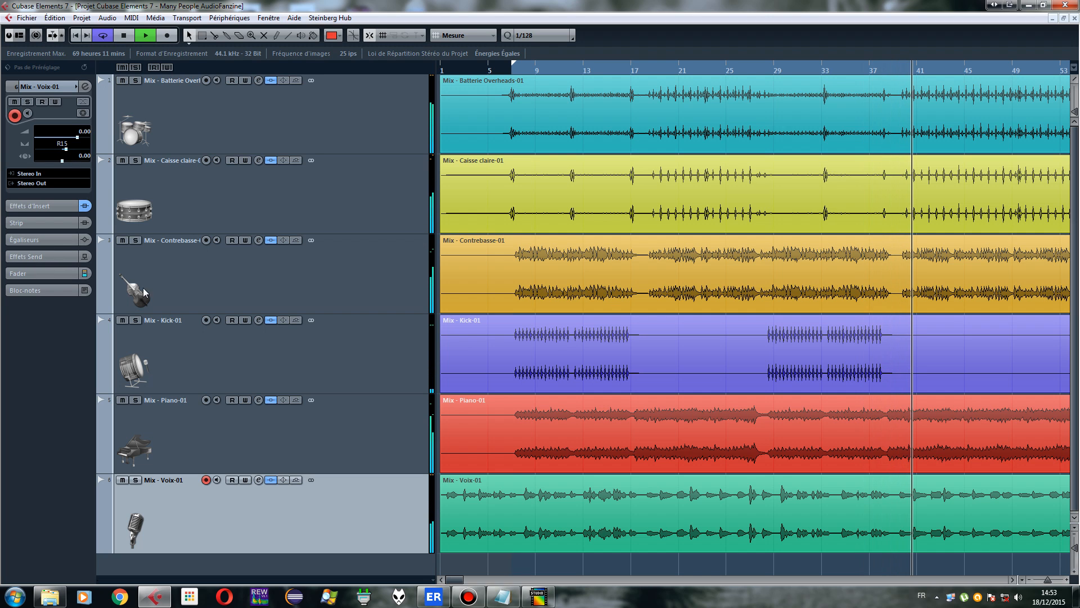
Lower the piano track's volume to -4.34 and pan it to L40 while the mix plays
left_click(230, 437)
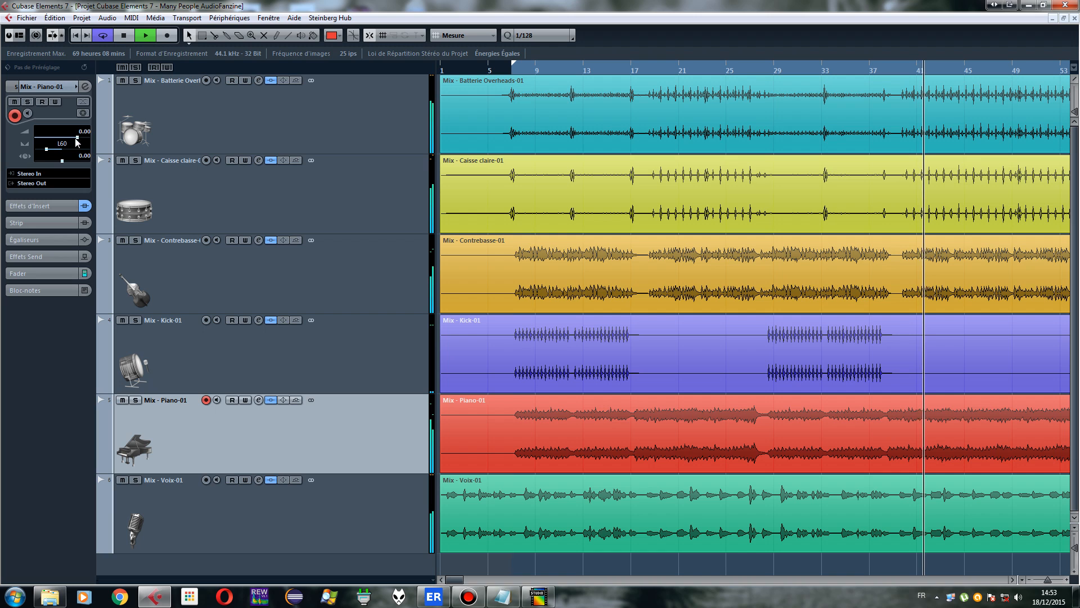
left_click_drag(77, 138, 66, 140)
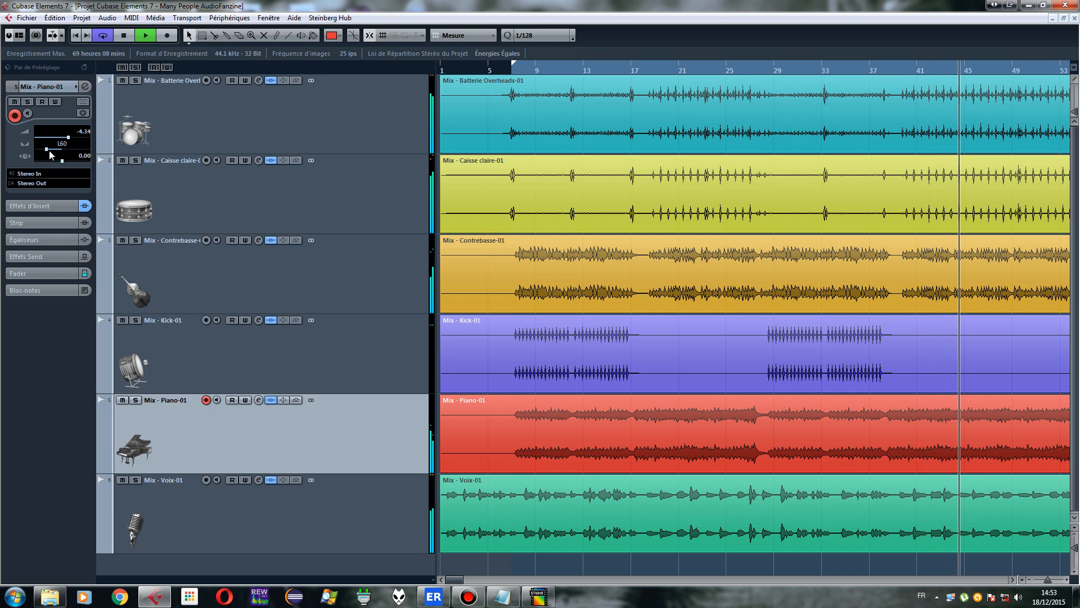
left_click_drag(49, 150, 51, 153)
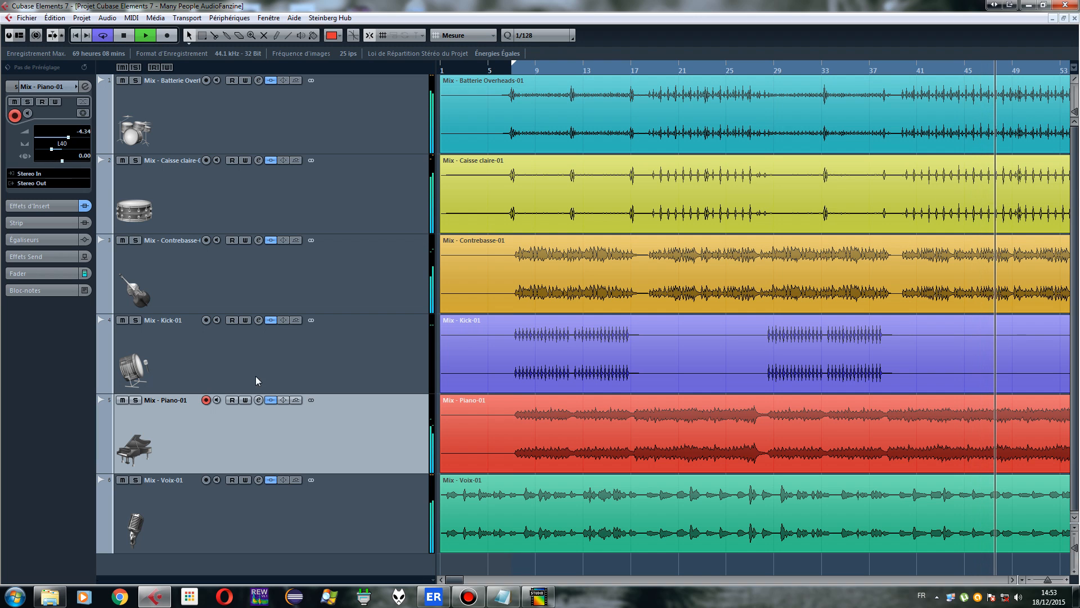
Pan the double bass track (Contrebasse) to R40 during playback, trying R30 on the way
left_click(260, 344)
left_click(285, 285)
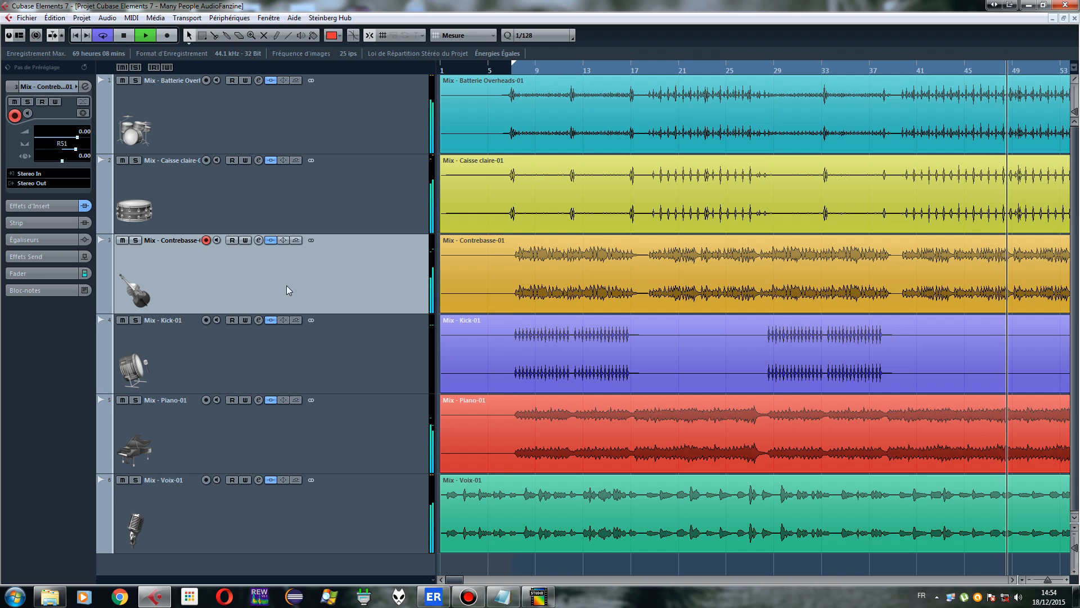
mouse_move(63, 150)
left_mouse_down()
mouse_move(83, 153)
mouse_move(71, 160)
left_mouse_up()
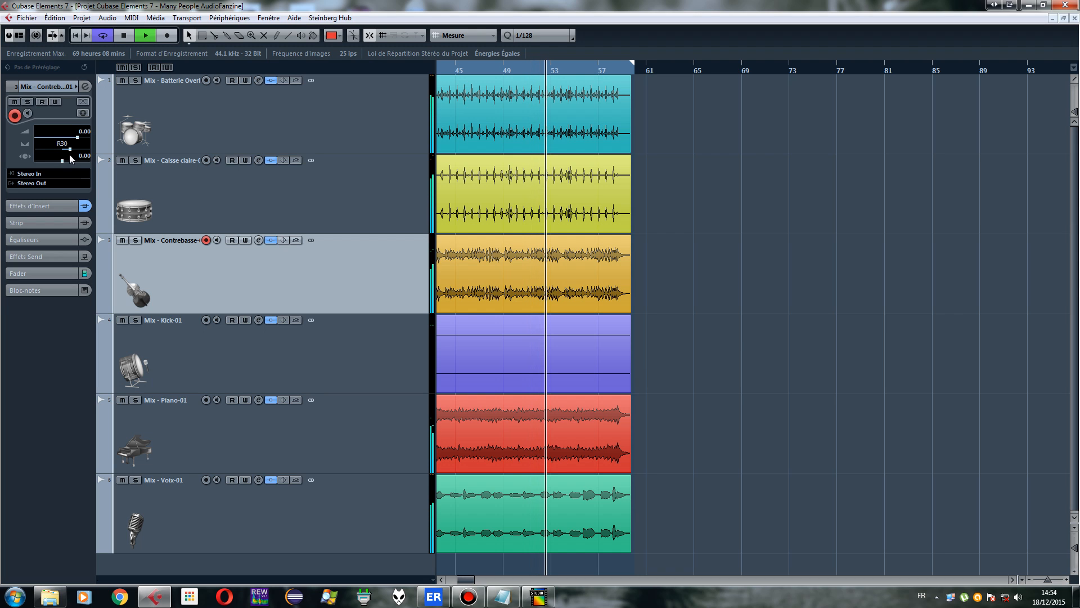
left_click_drag(72, 159, 74, 159)
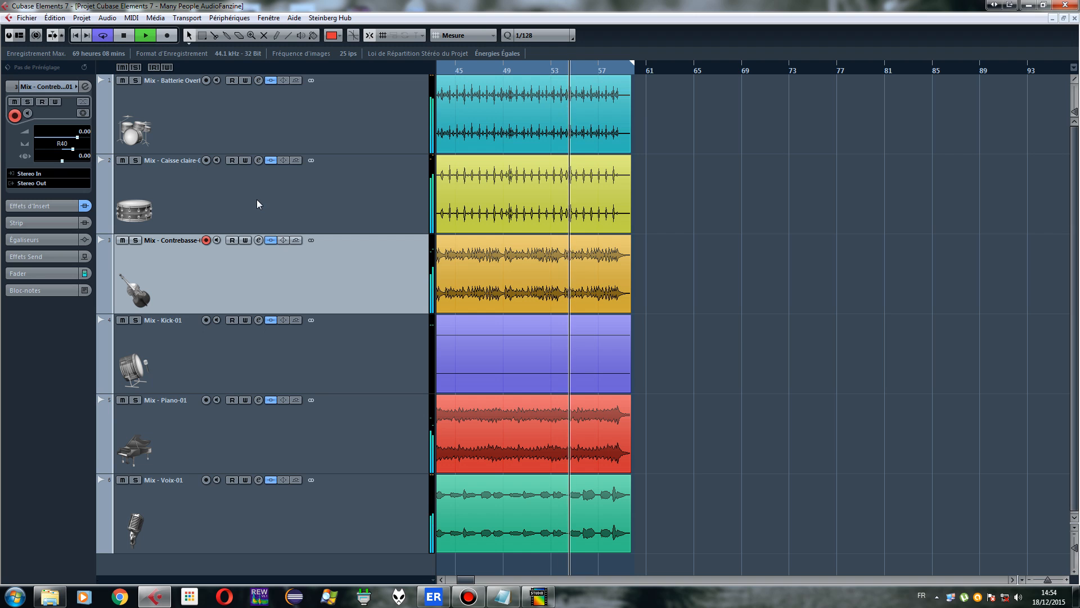
Compare centre and left pan positions for the snare track (Caisse claire) during playback, settle it at L21, and stop playback
left_click(189, 187)
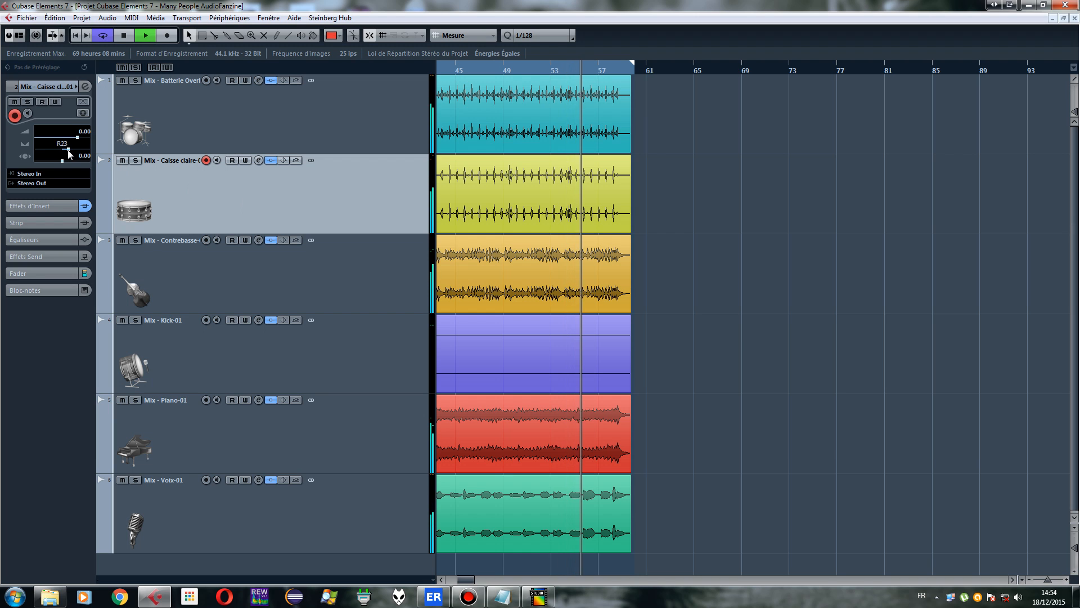
left_click_drag(67, 153, 62, 156)
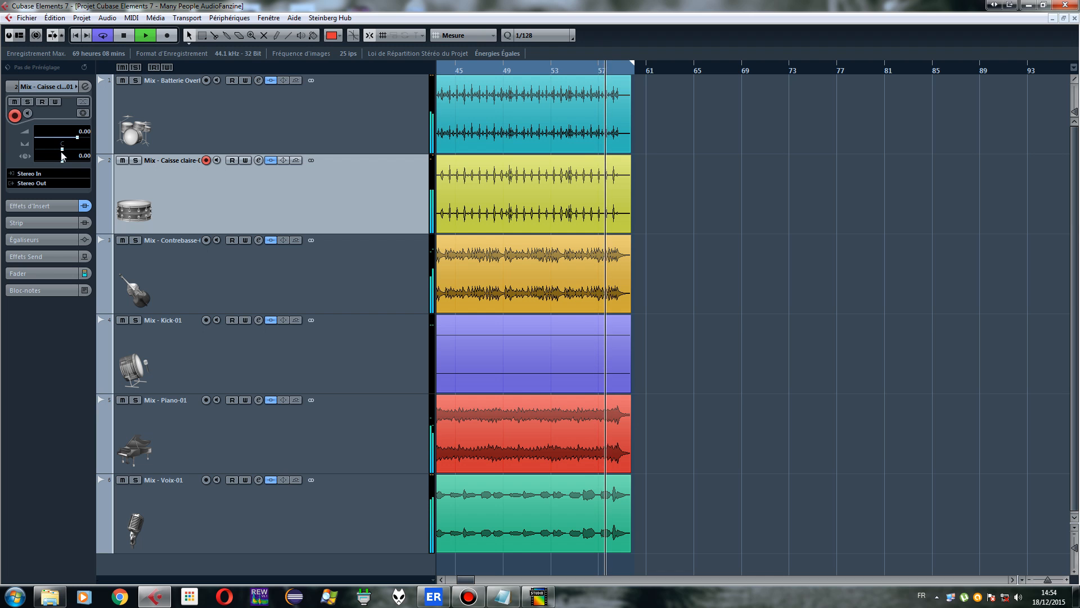
left_click_drag(62, 157, 55, 154)
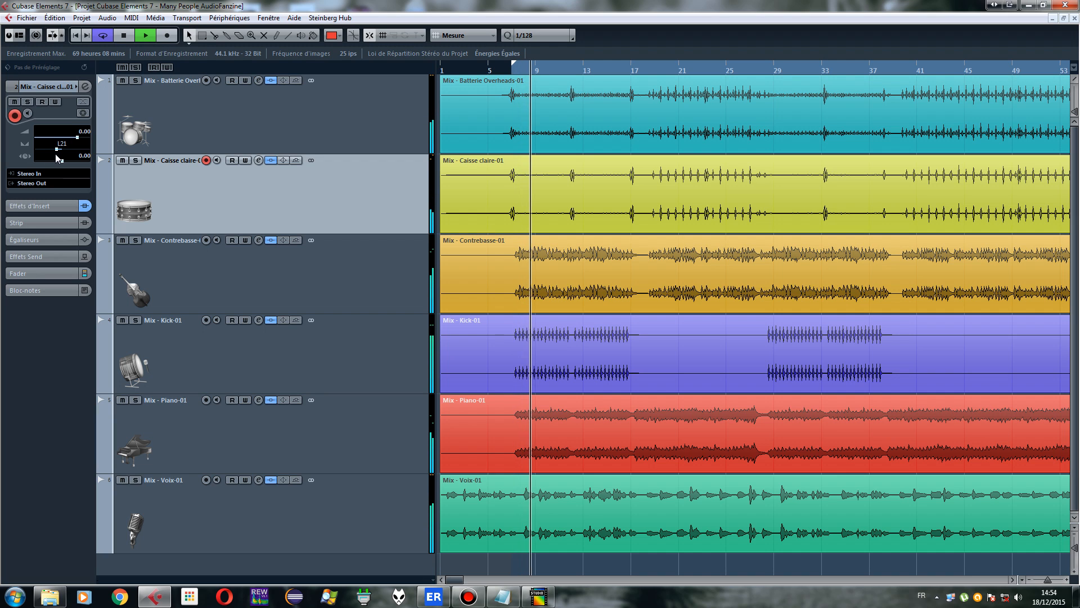
mouse_move(55, 154)
left_mouse_down()
mouse_move(36, 156)
mouse_move(58, 159)
left_mouse_up()
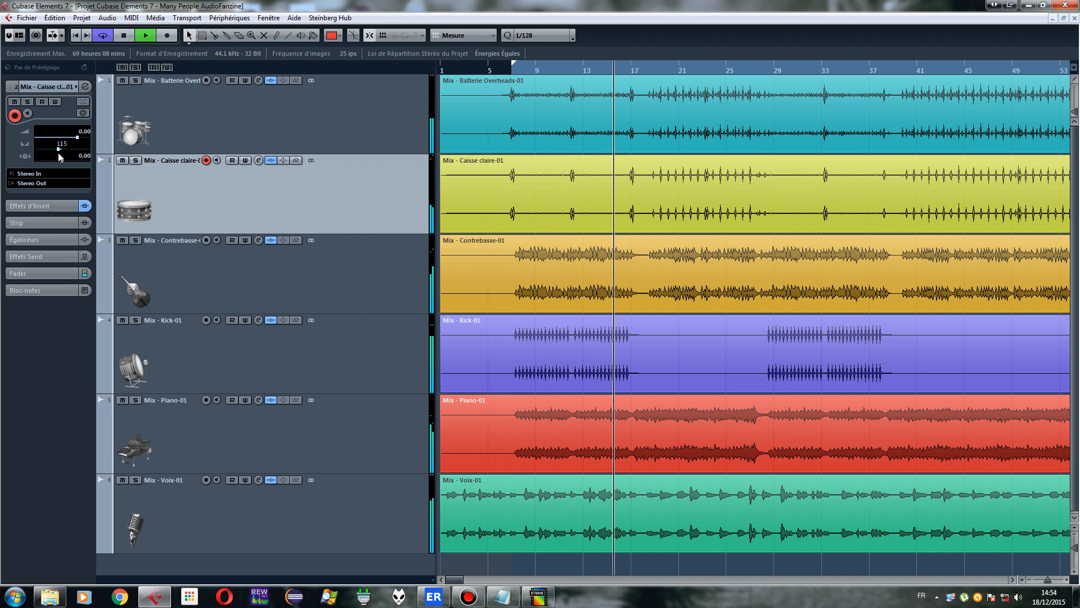
left_click_drag(59, 154, 63, 154)
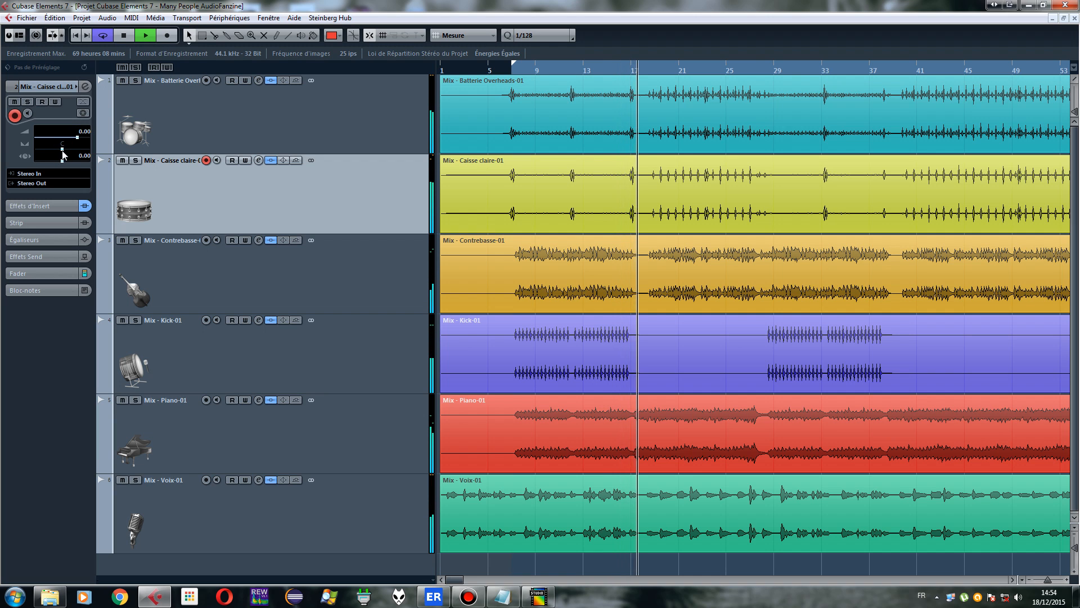
left_click(127, 36)
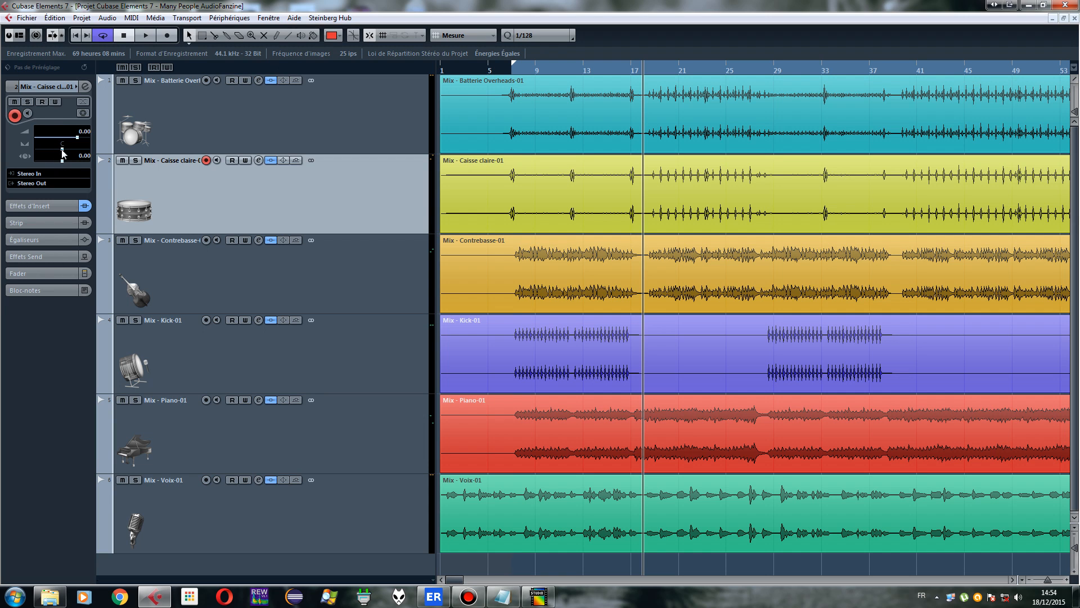
left_click(146, 36)
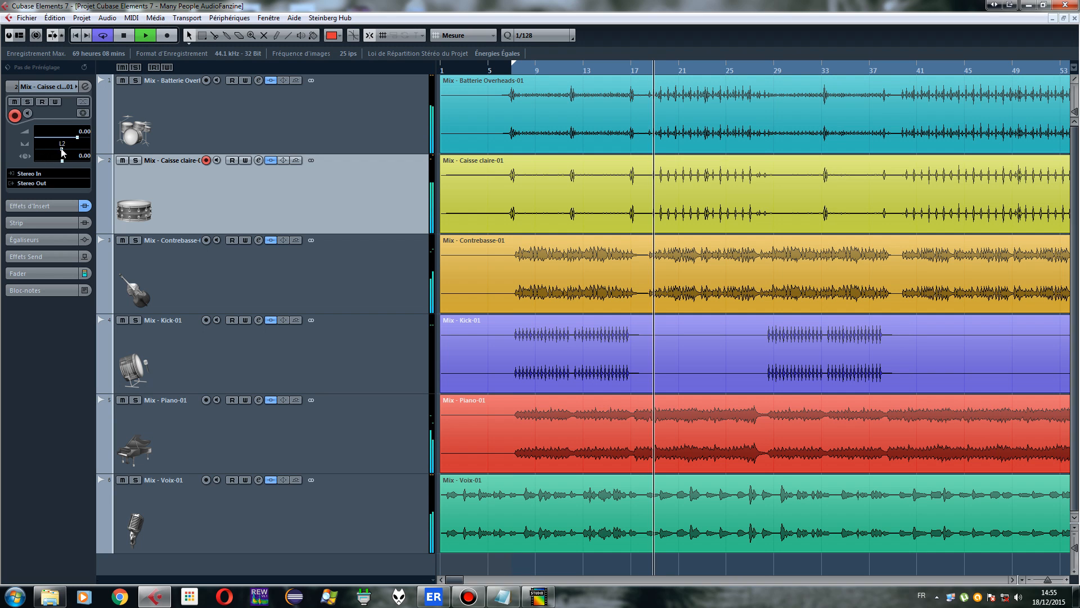
left_click_drag(63, 149, 59, 153)
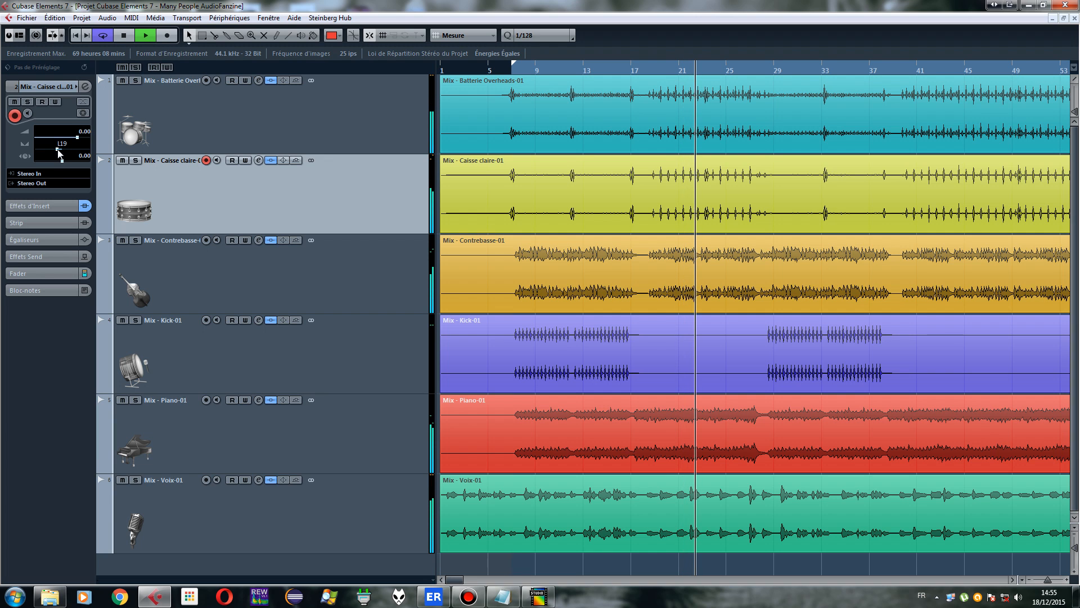
left_click(123, 36)
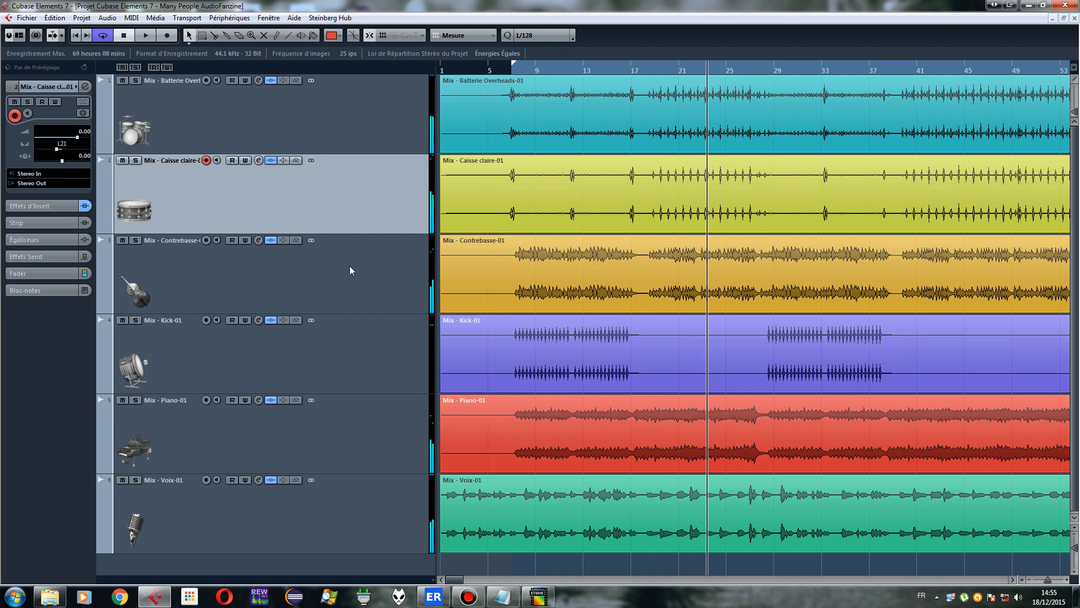
Solo the drum overheads track and load the Klanghelm MJUC compressor into its second insert slot
left_click(337, 126)
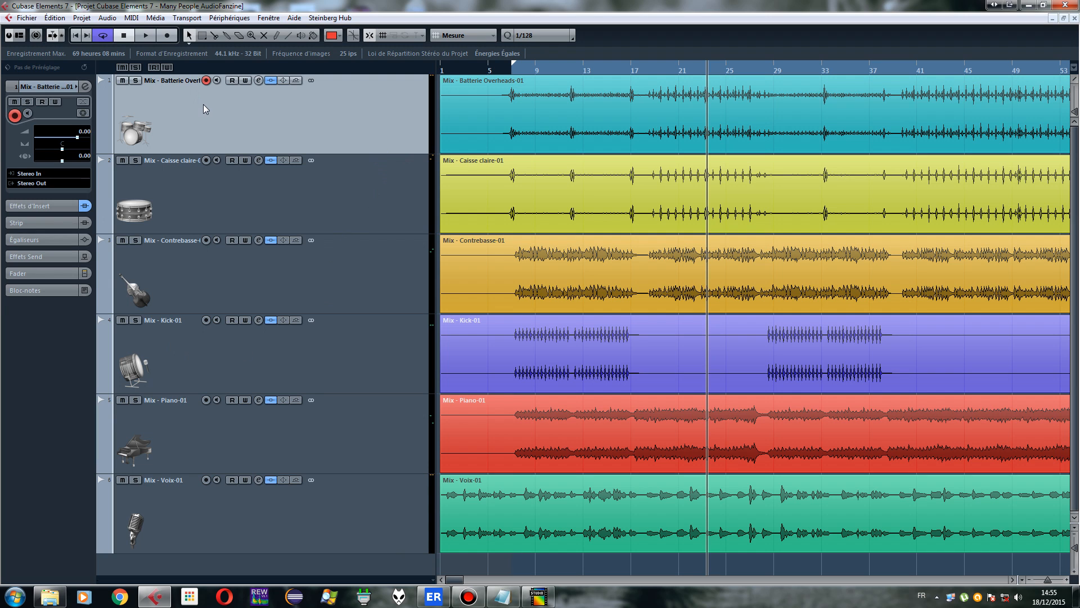
left_click(136, 81)
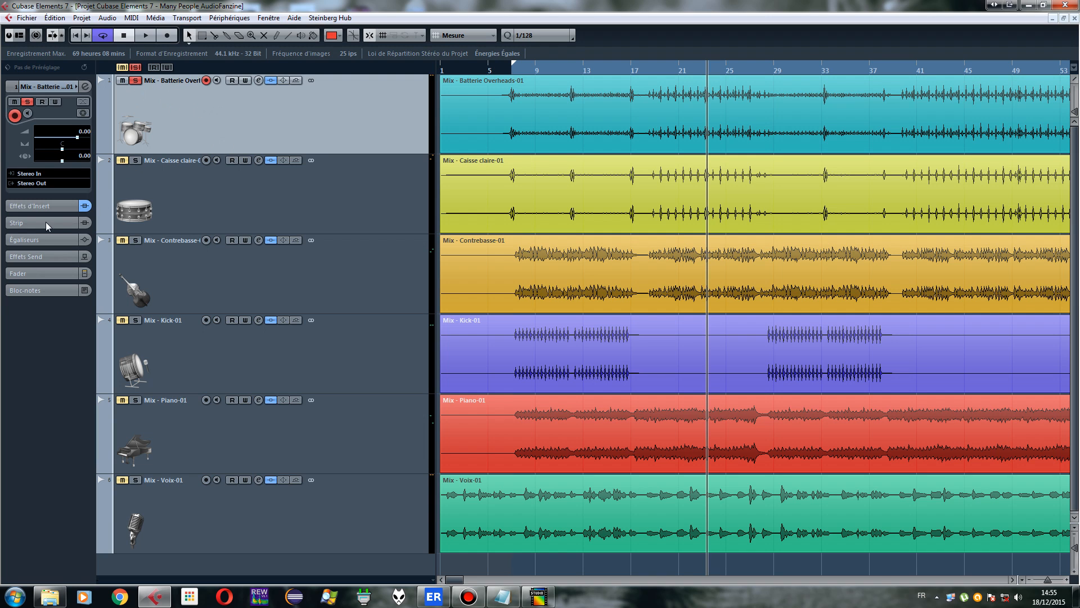
left_click(35, 204)
left_click(36, 140)
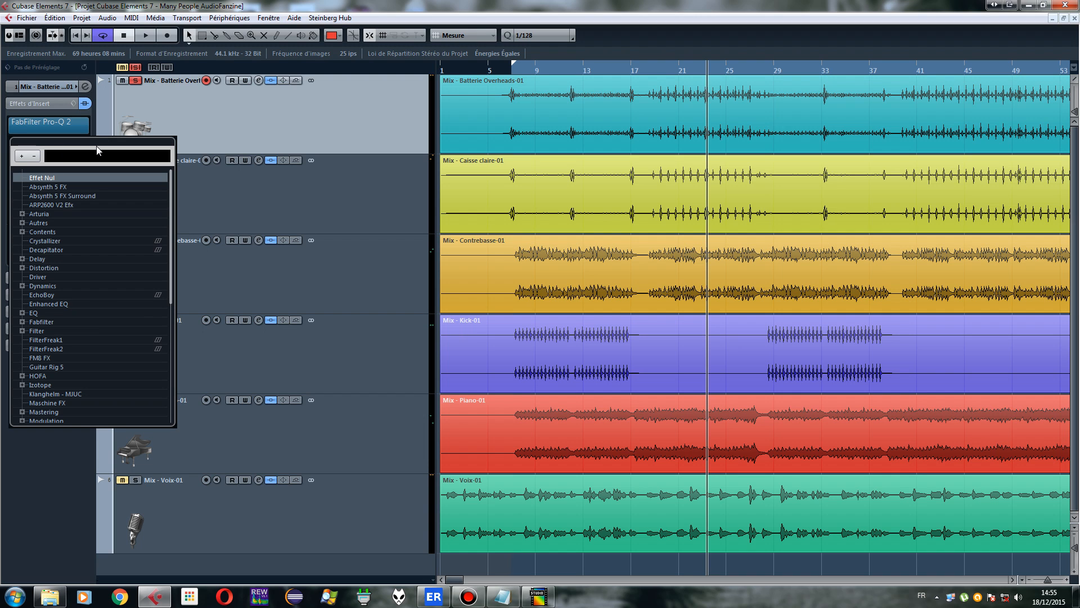
type("mju")
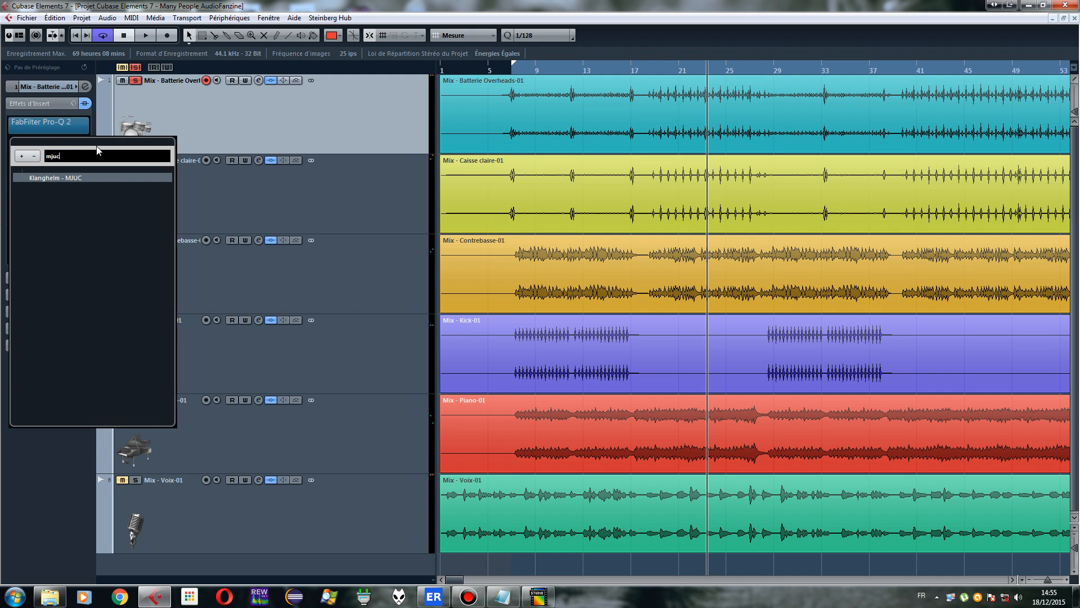
type("c")
left_click(69, 176)
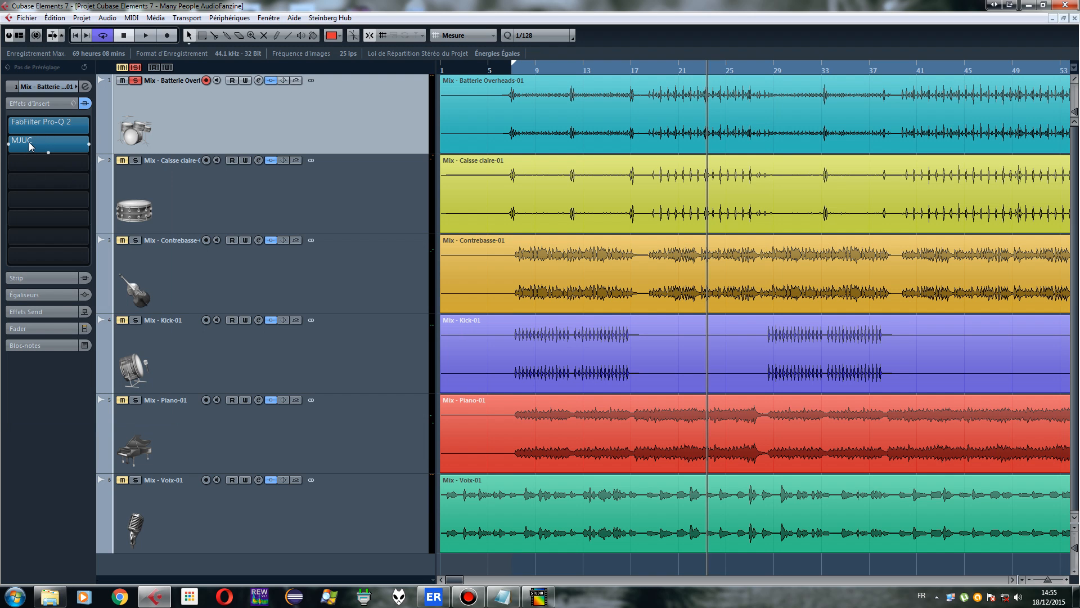
Open the MJUC editor on the overheads, move it higher in the project window, and expand its additional controls
left_click(32, 141)
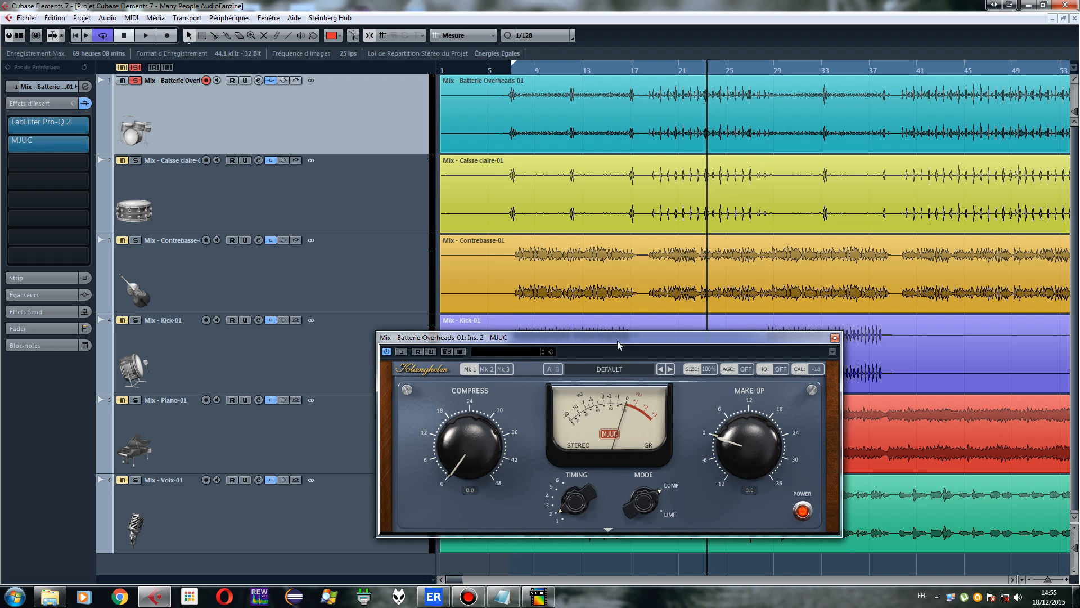
left_click_drag(617, 340, 629, 215)
left_click_drag(527, 224, 535, 210)
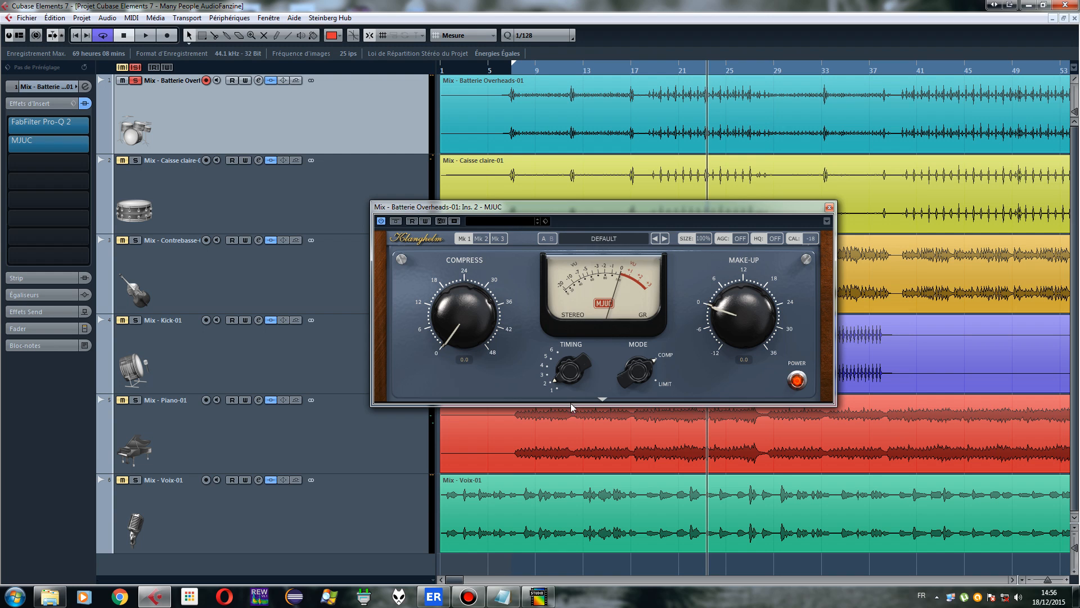
left_click(602, 400)
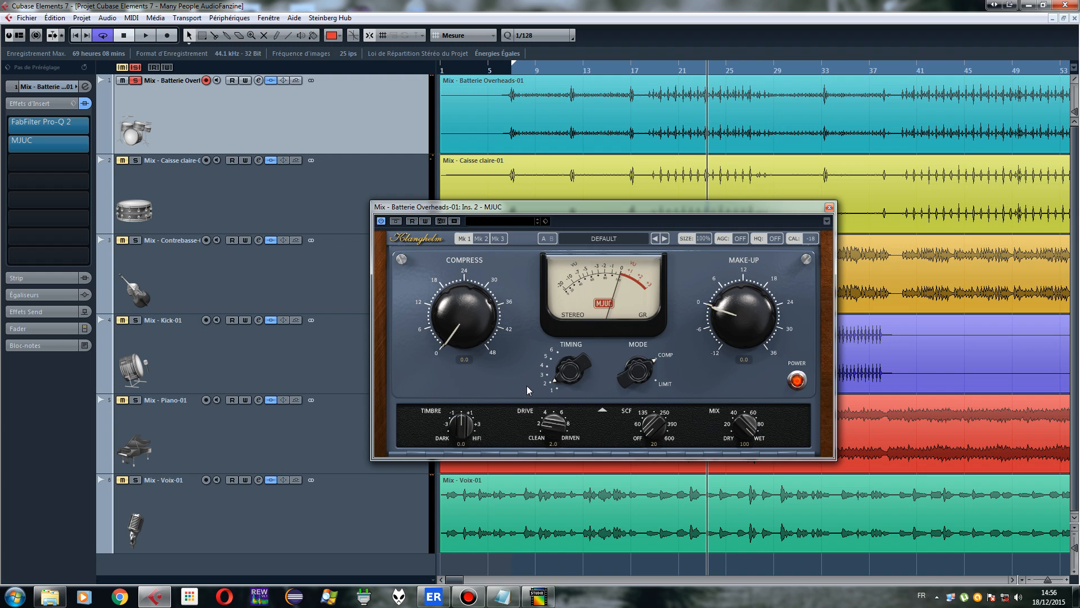
Switch MJUC to the Mk 3 model and load the Drums factory preset Clean Enhanced Overheads
left_click(498, 238)
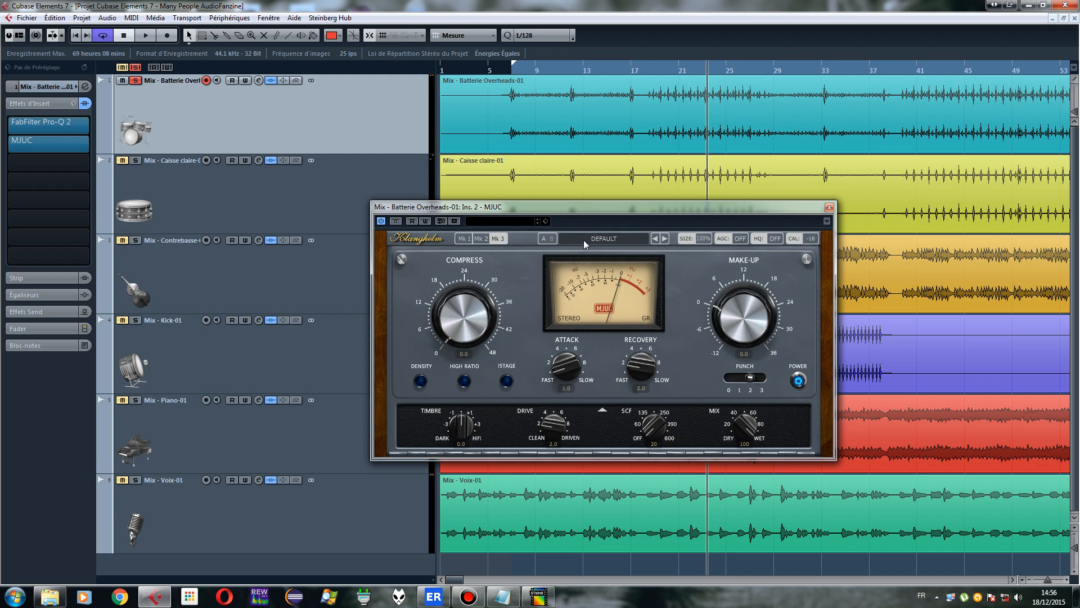
left_click(606, 237)
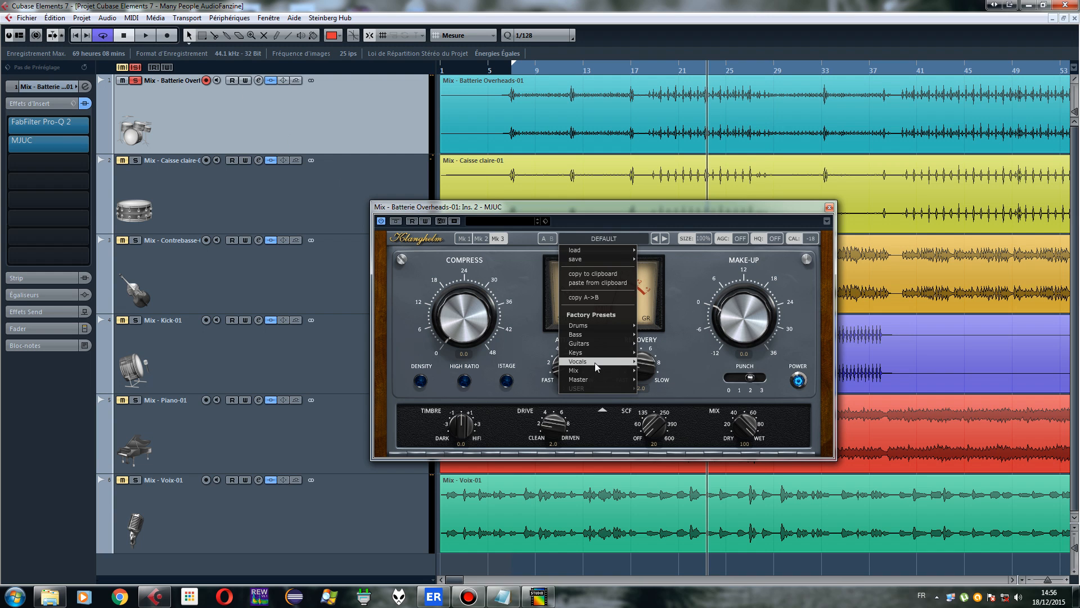
mouse_move(590, 327)
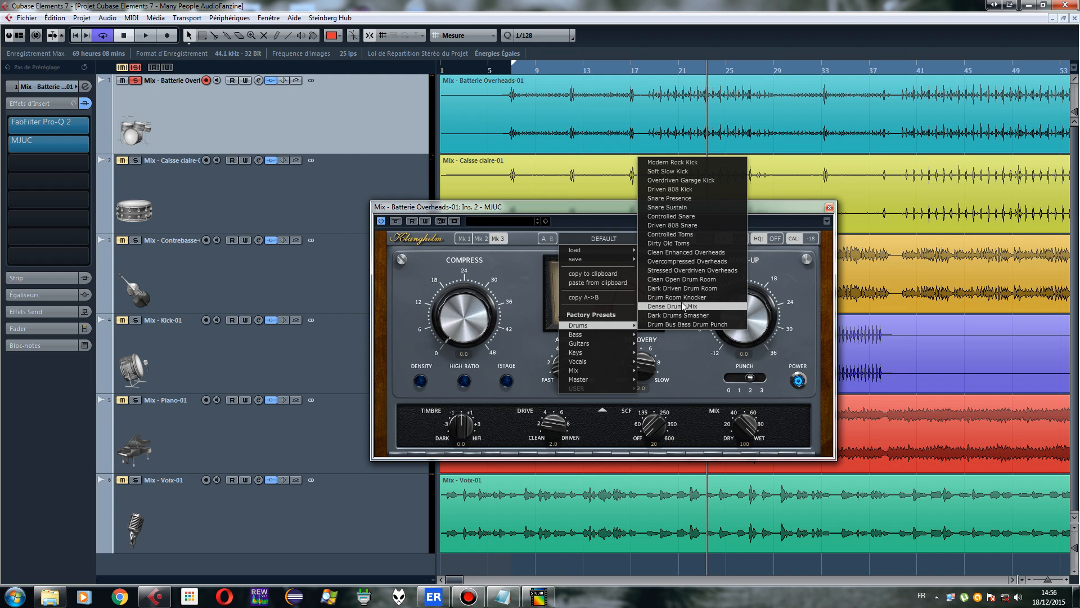
left_click(690, 252)
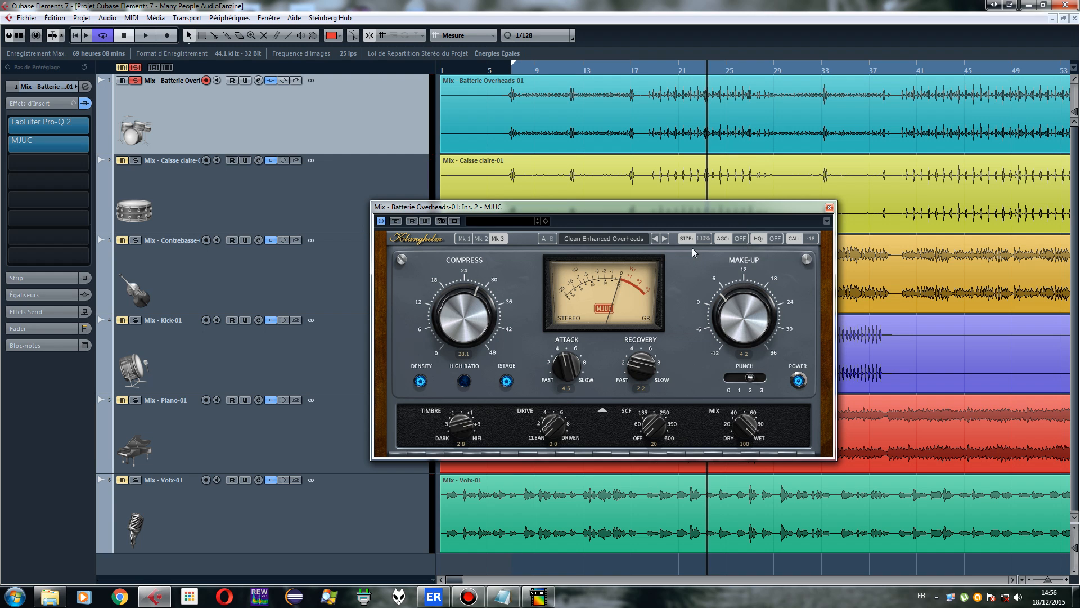
Play the soloed overheads, sweep MJUC's compression amount up to 48.0 and back down, and set it to about 24.3
left_click(147, 35)
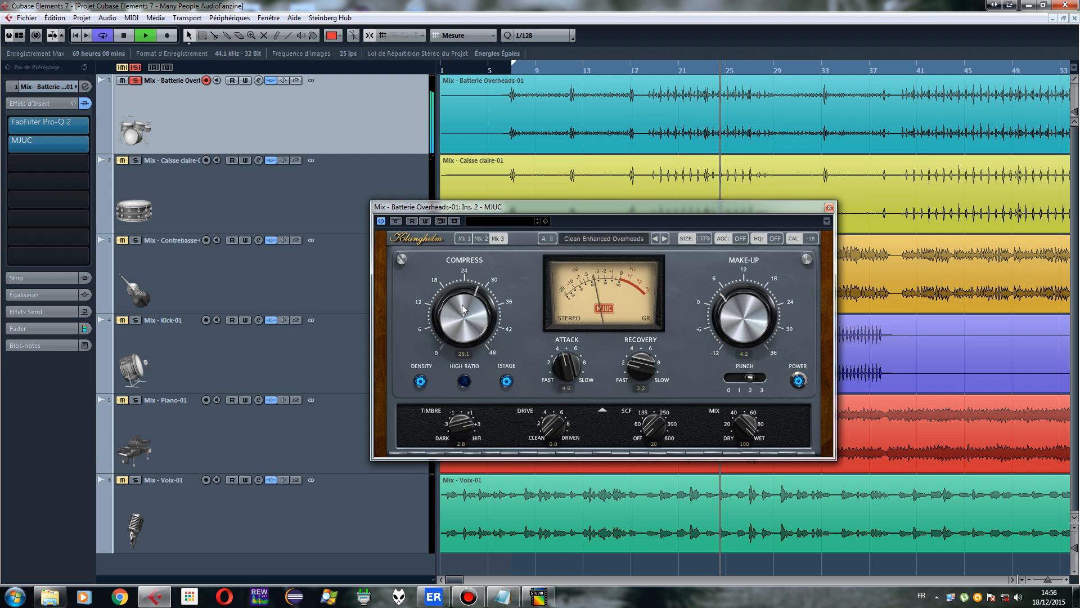
left_click_drag(465, 315, 506, 140)
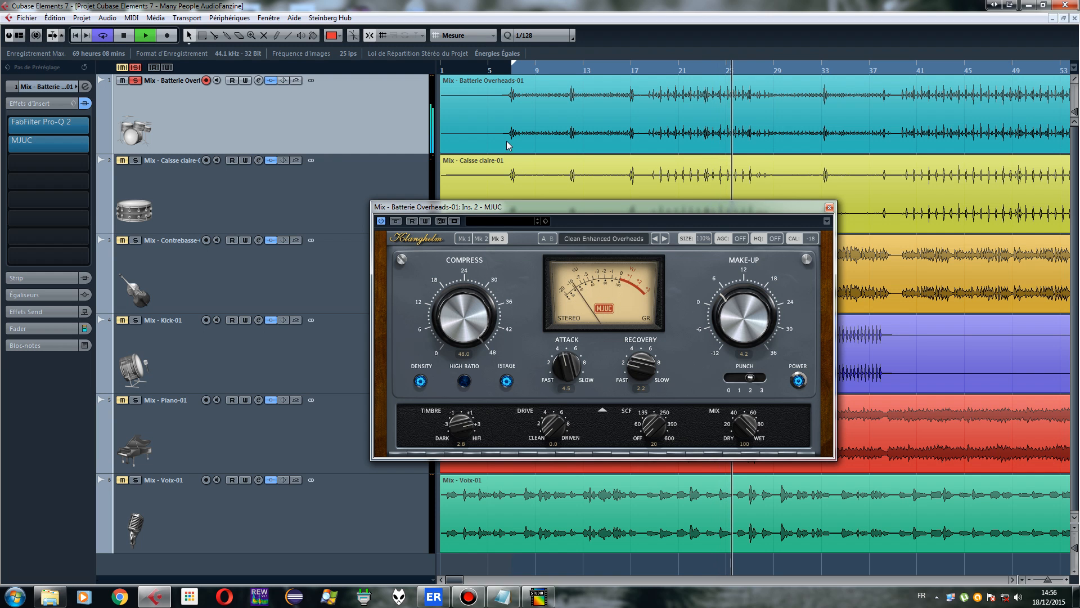
left_click_drag(470, 316, 454, 340)
left_click_drag(447, 380, 458, 484)
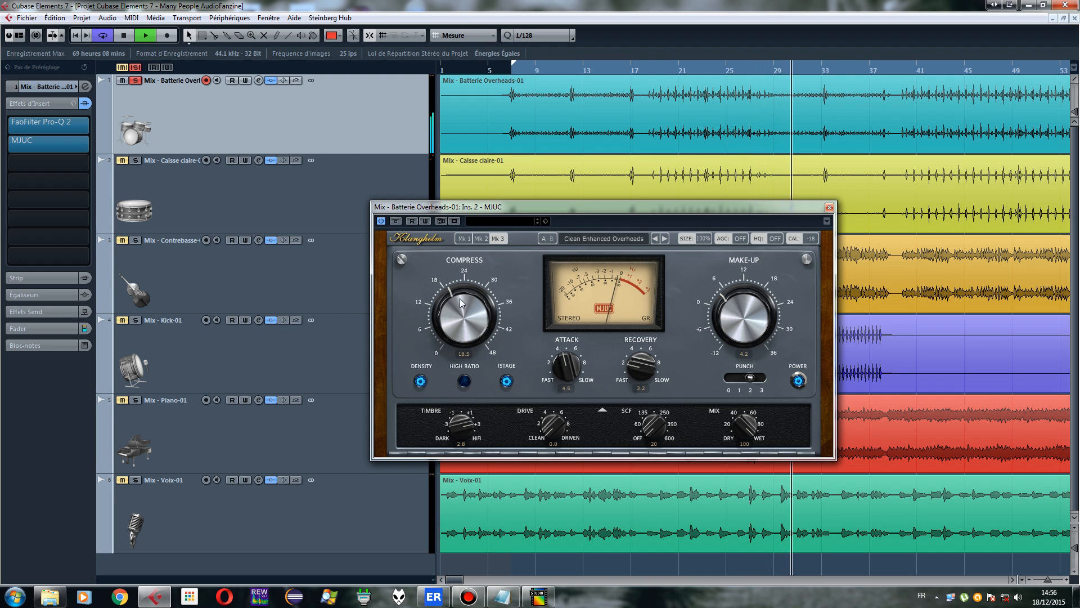
left_click_drag(460, 302, 473, 270)
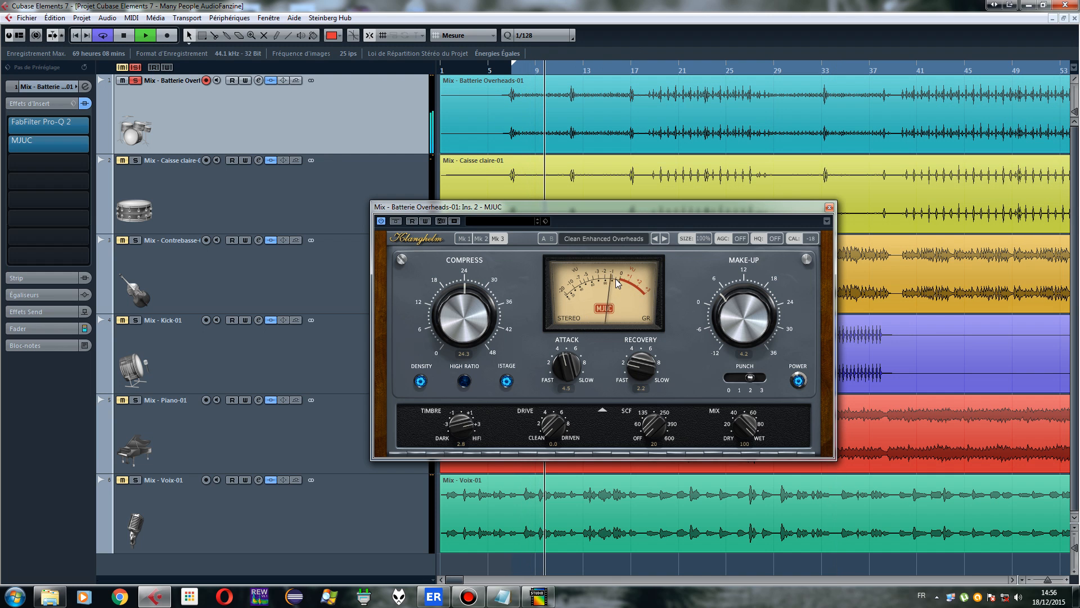
Replay sections of the soloed overheads and adjust MJUC's attack, trying 0.0 before setting it to about 3.1
left_click(573, 66)
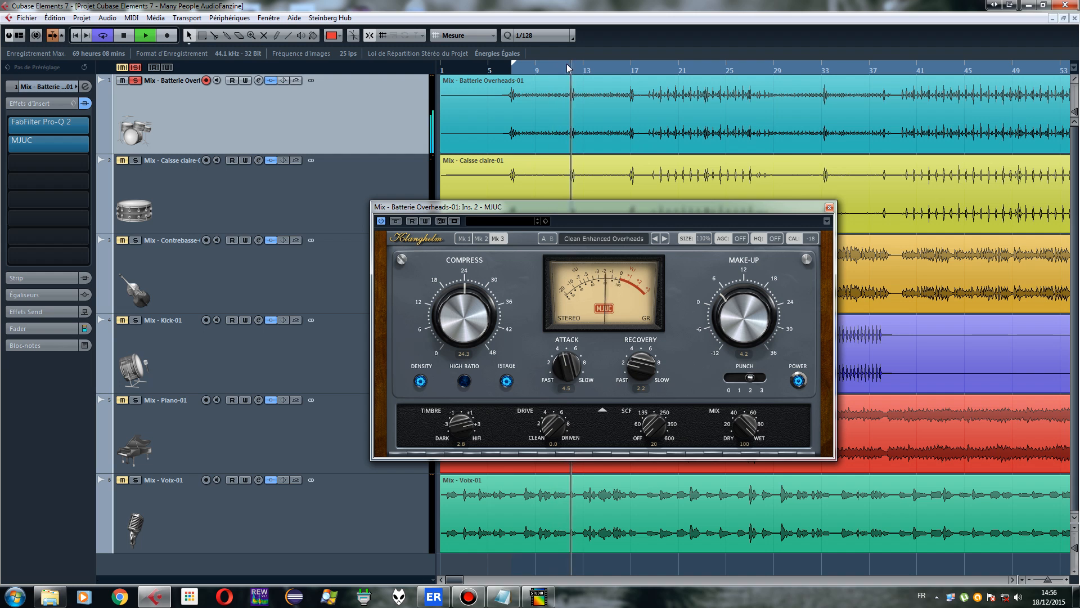
left_click(653, 67)
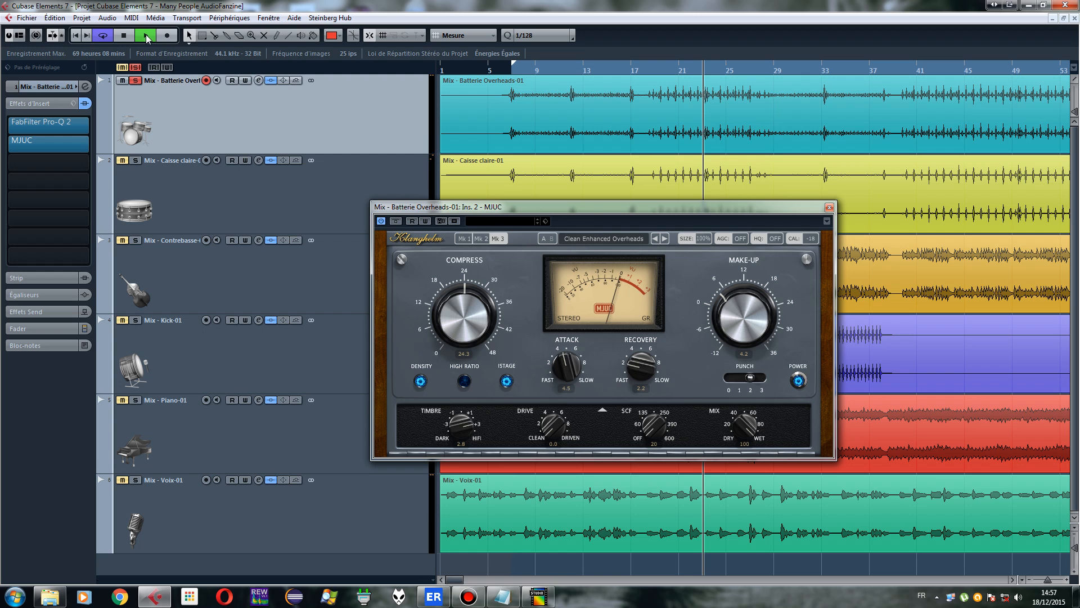
left_click_drag(564, 367, 565, 459)
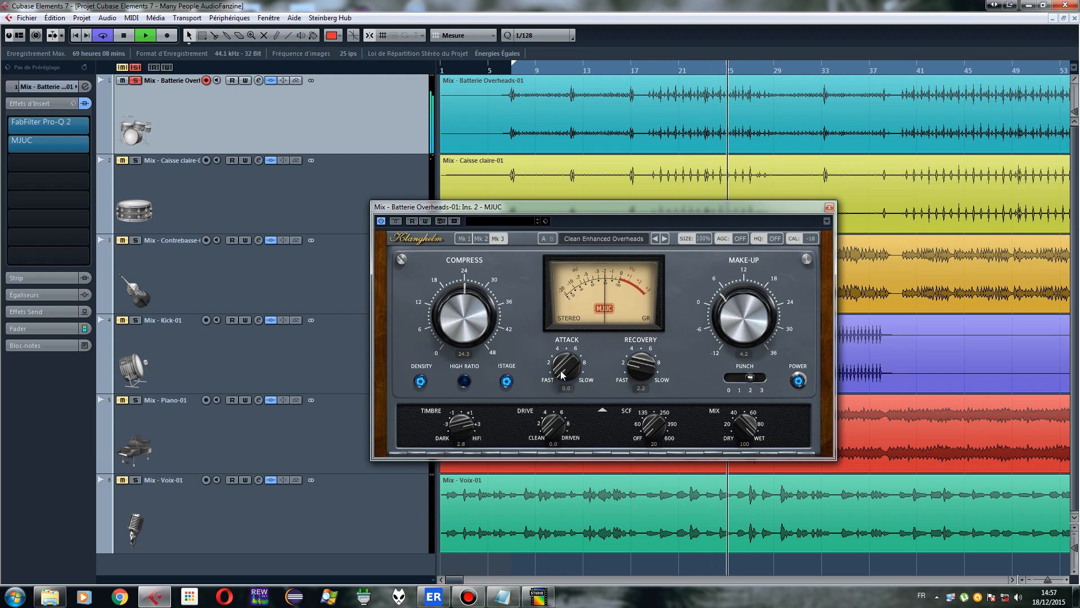
left_click_drag(563, 376, 564, 309)
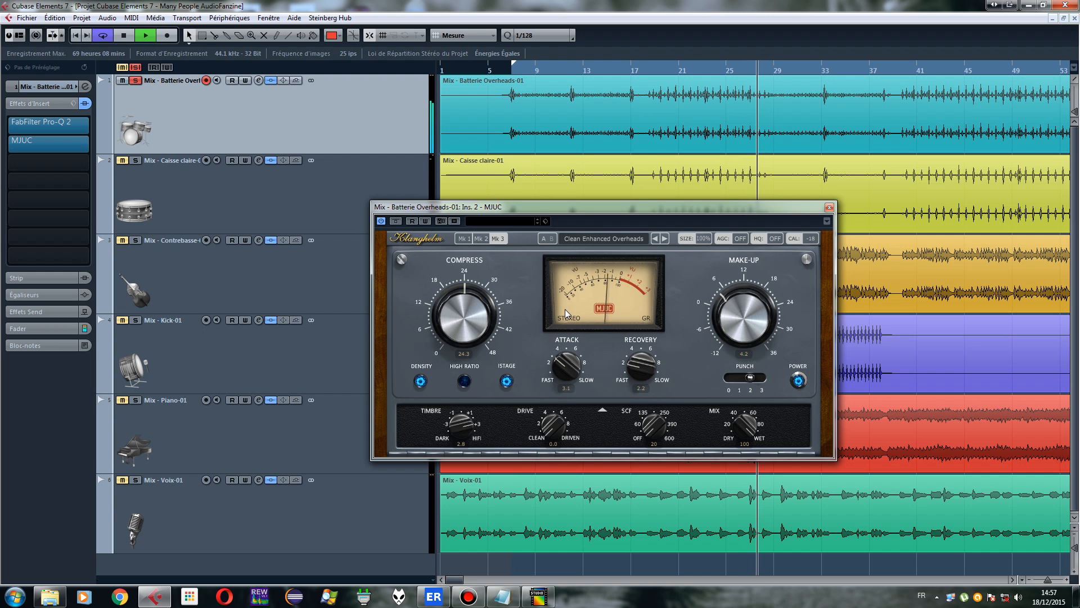
Compare the overheads with MJUC bypassed and active while replaying a section, and close its editor with playback stopped
left_click(396, 221)
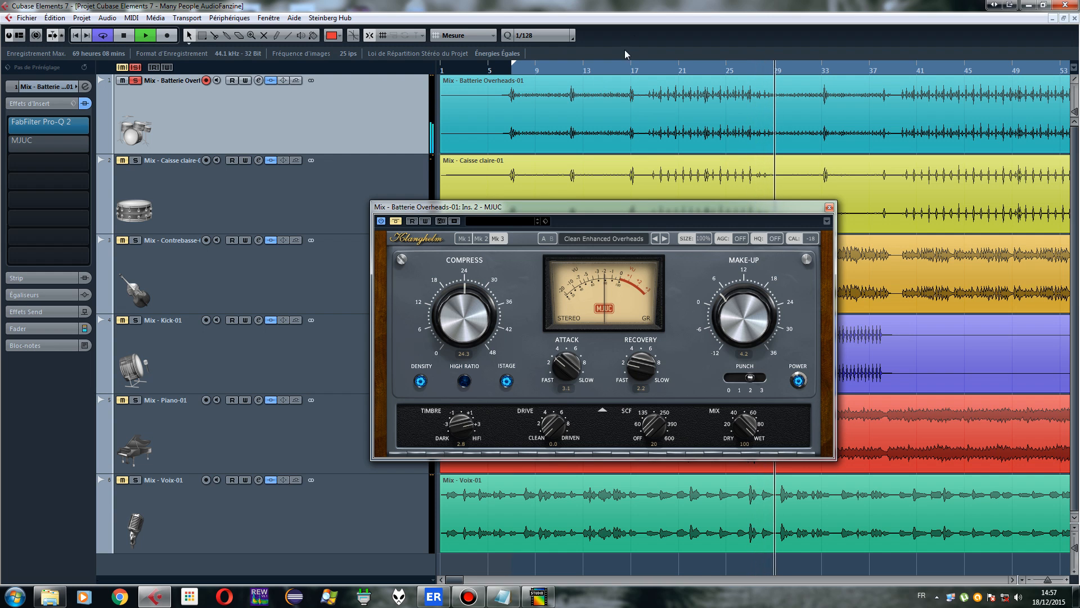
left_click(654, 71)
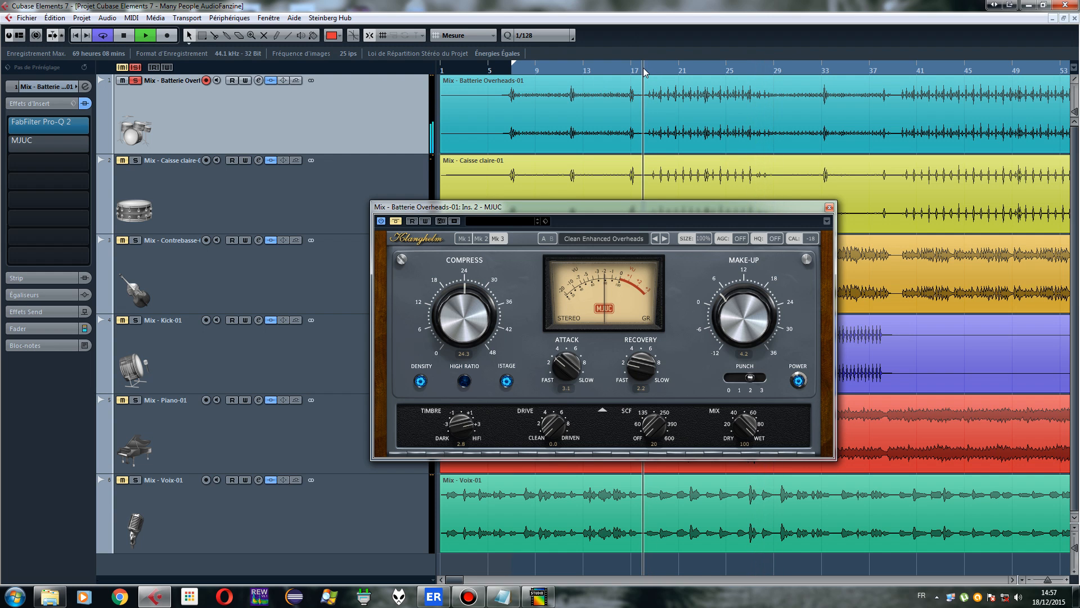
left_click(396, 221)
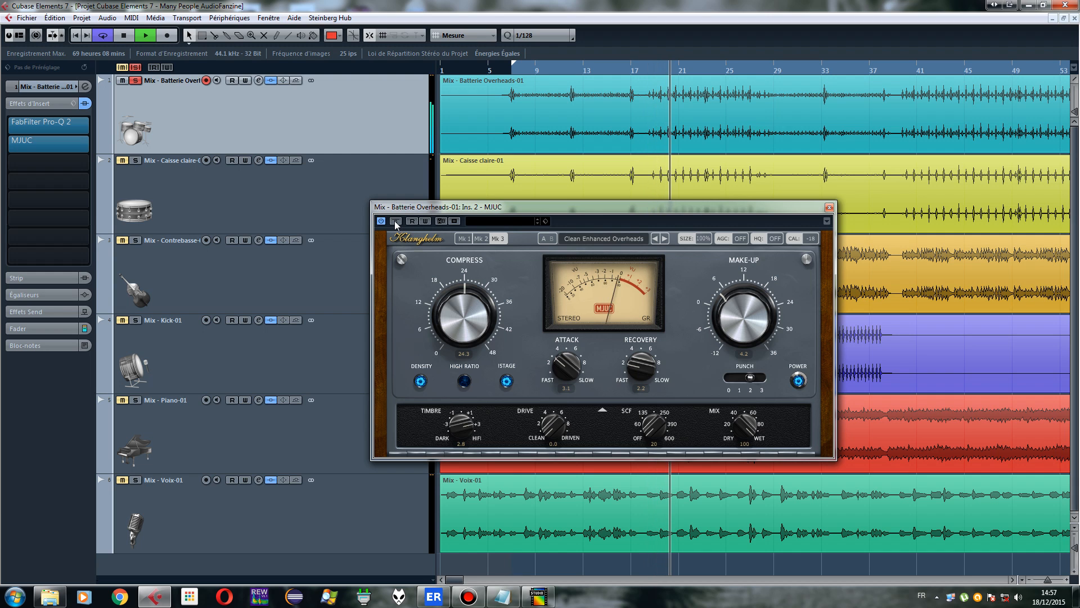
left_click(396, 221)
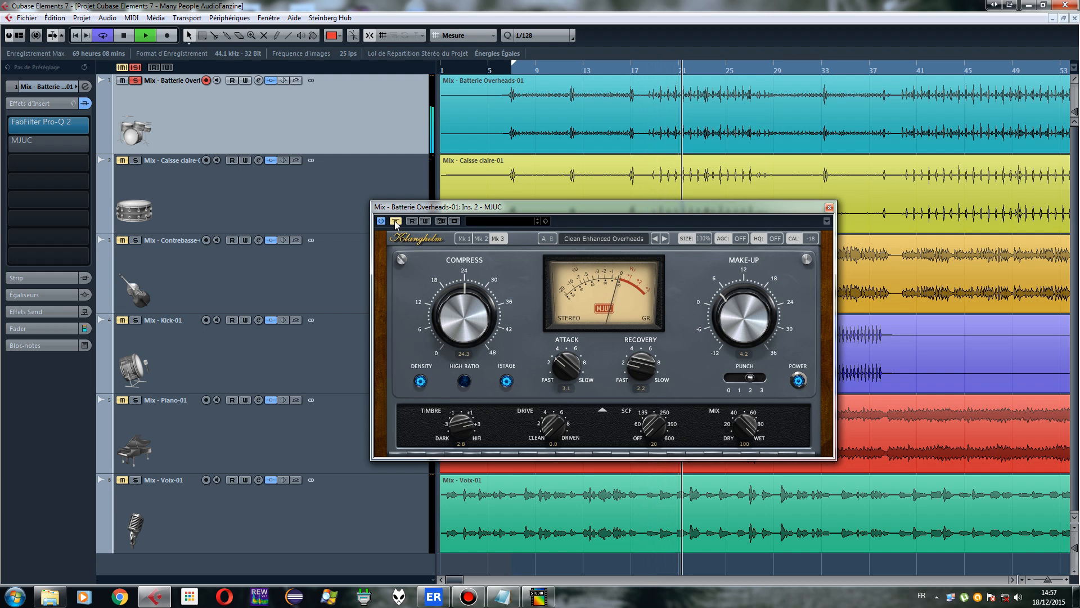
left_click(396, 221)
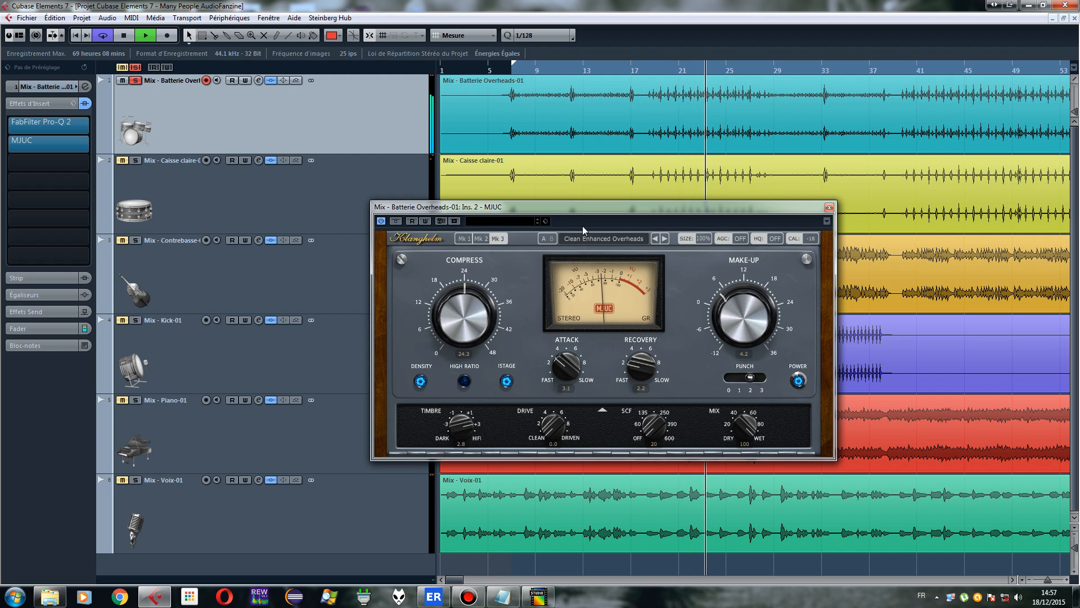
left_click(124, 36)
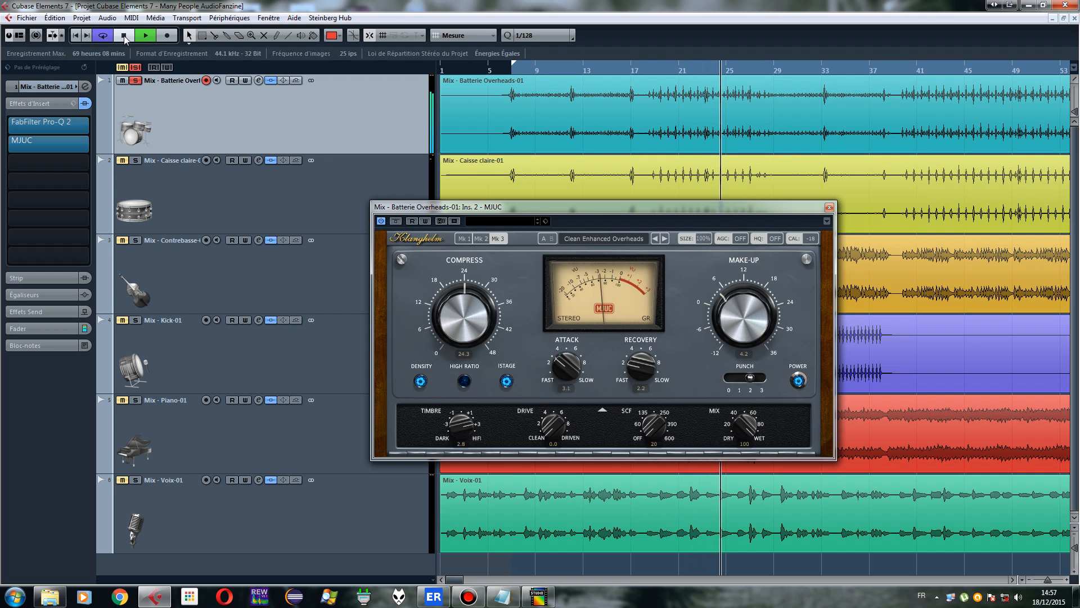
left_click(830, 208)
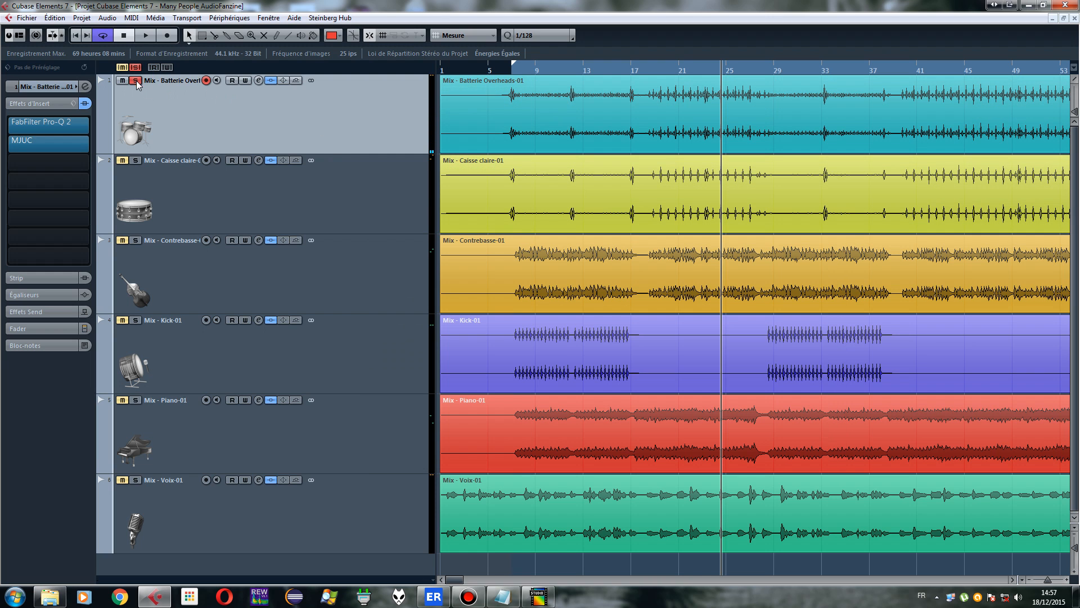
Solo the snare track in place of the overheads and load Klanghelm MJUC into its second insert slot
left_click(212, 202)
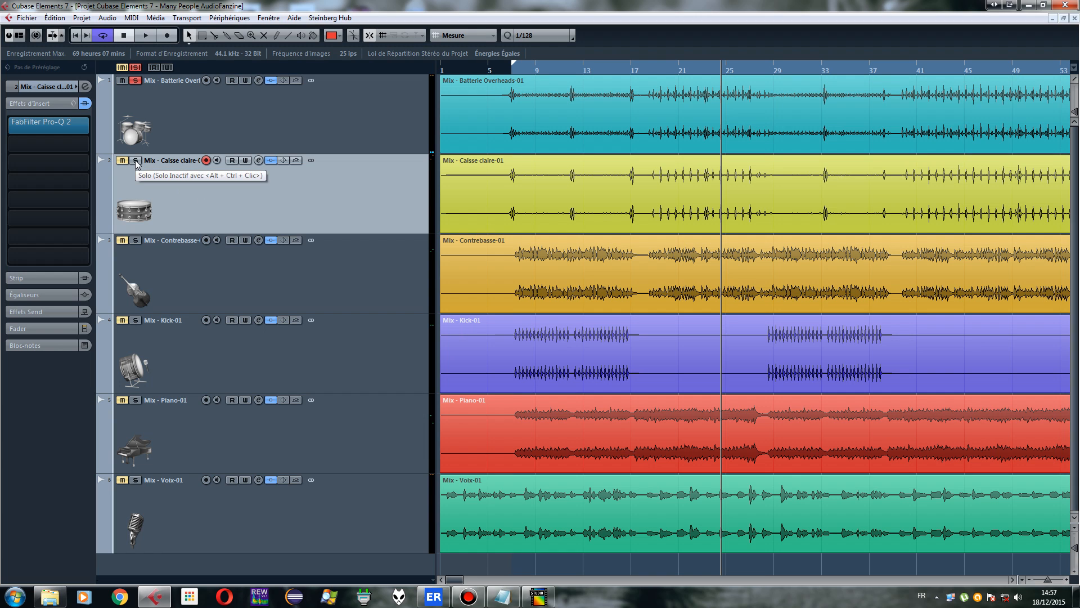
left_click(135, 160)
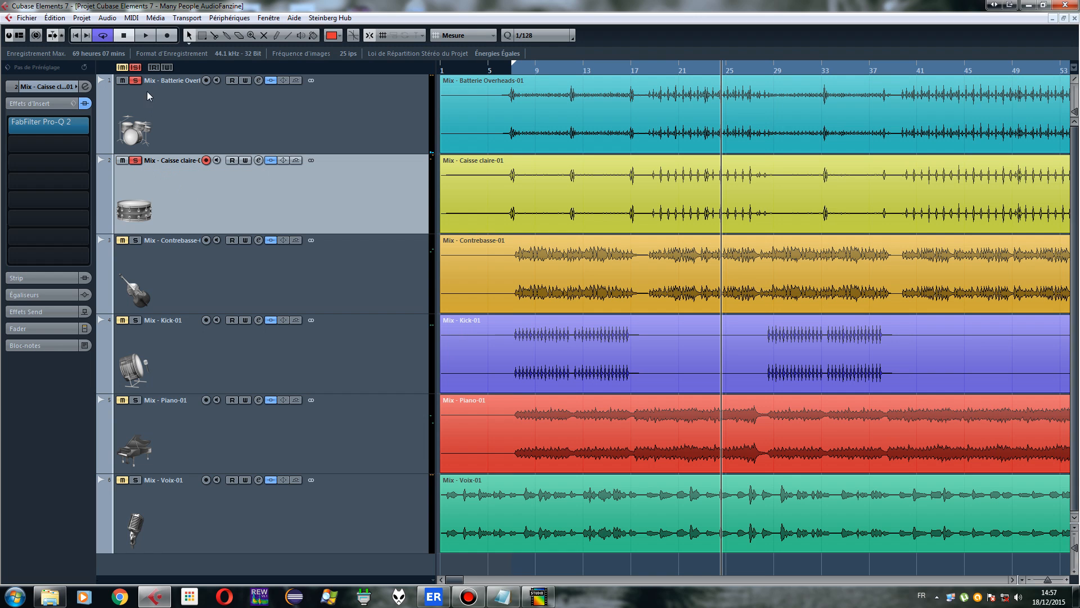
left_click(32, 144)
type("mjuc")
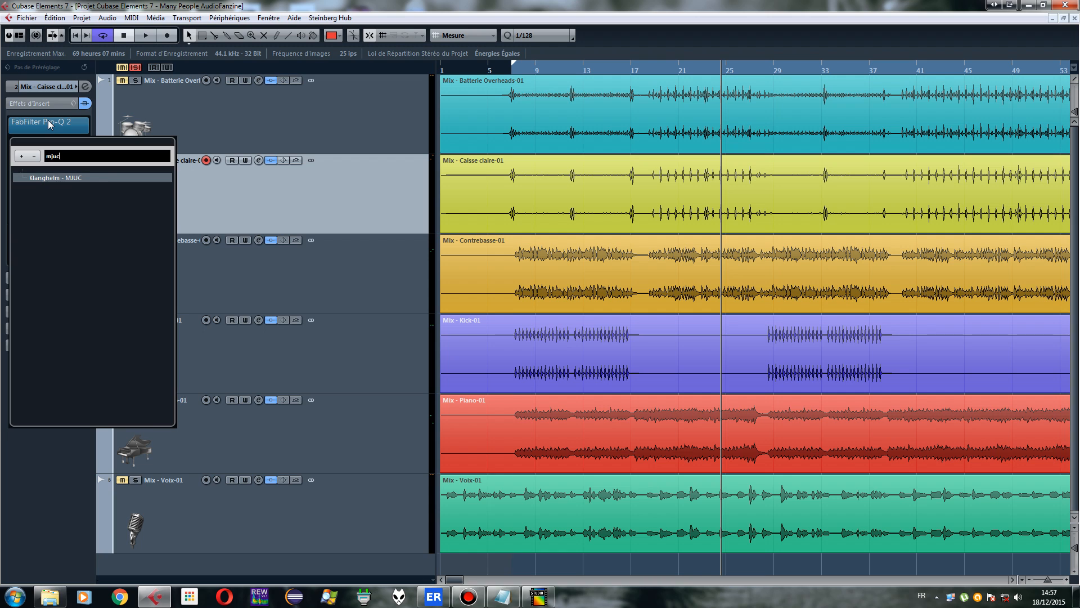
key("Return")
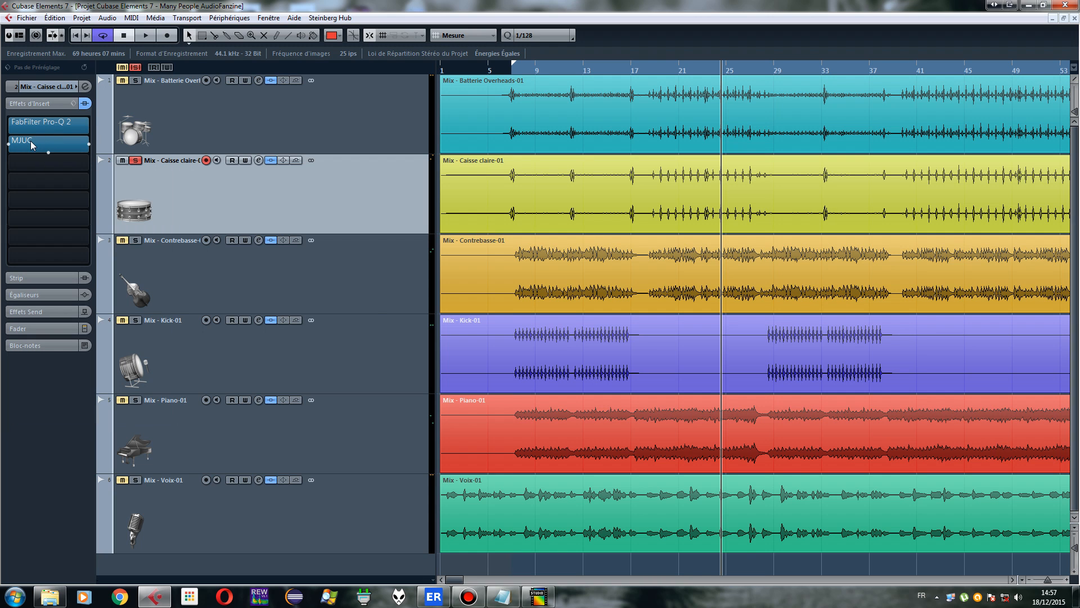
Load the Drums factory preset Snare Presence in the snare's MJUC and reposition the editor during playback
left_click(544, 242)
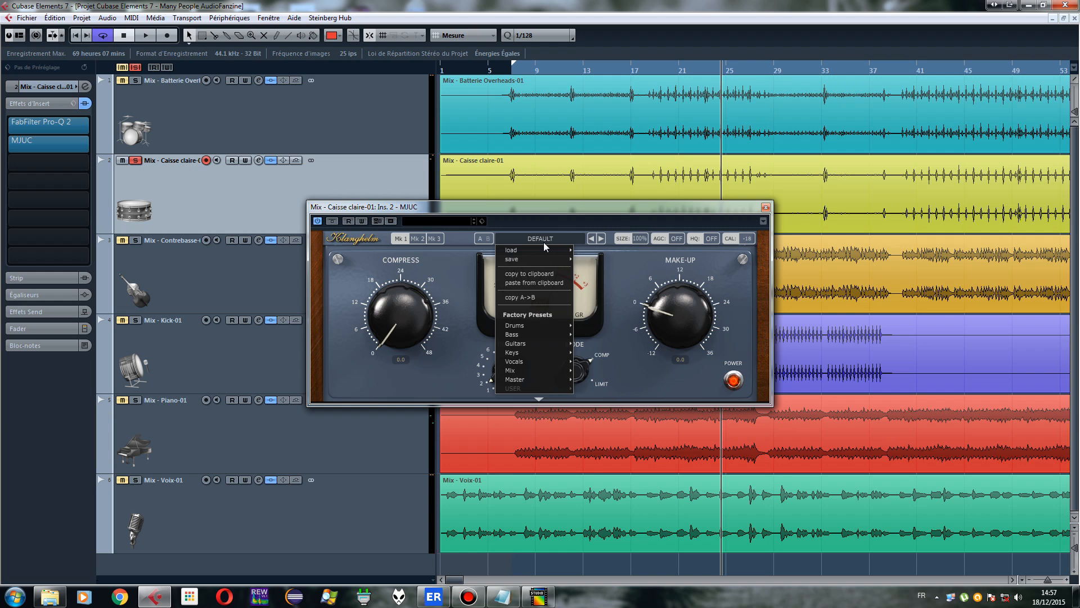
mouse_move(540, 325)
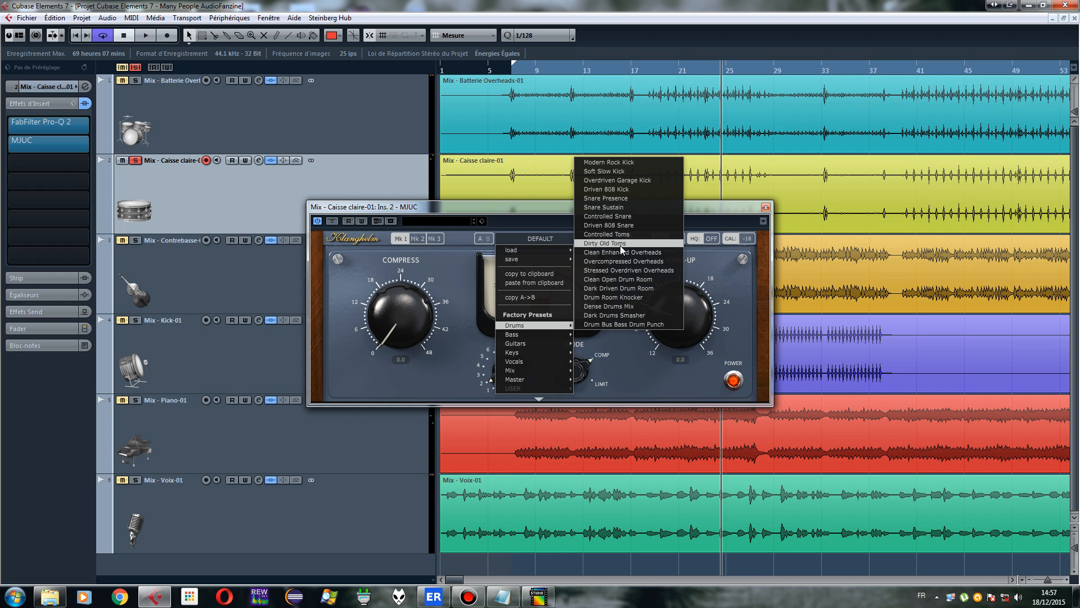
left_click(608, 198)
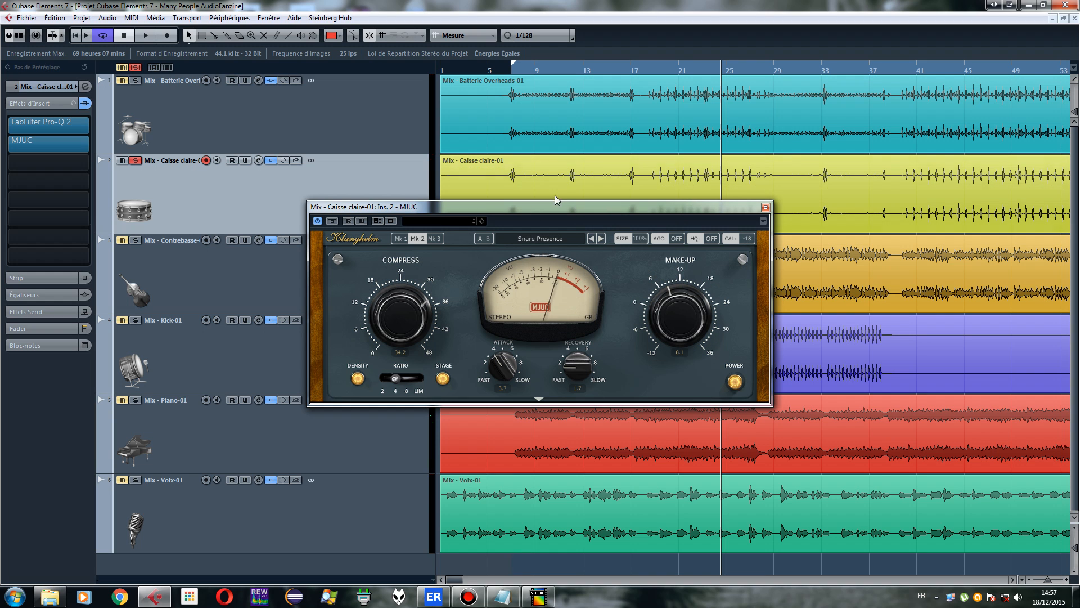
left_click_drag(579, 211, 553, 221)
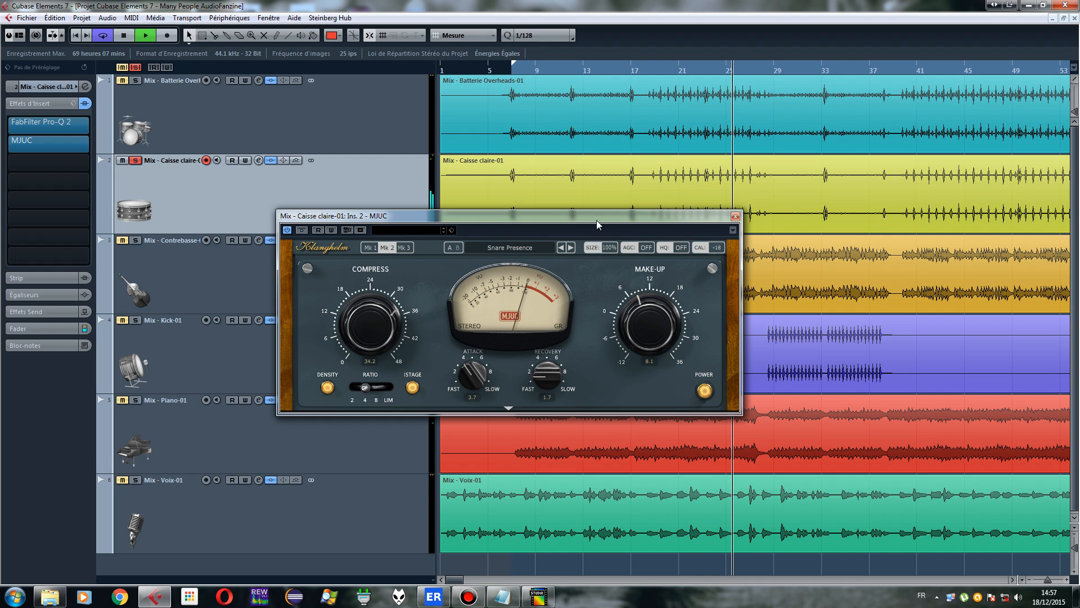
left_click_drag(598, 221, 395, 182)
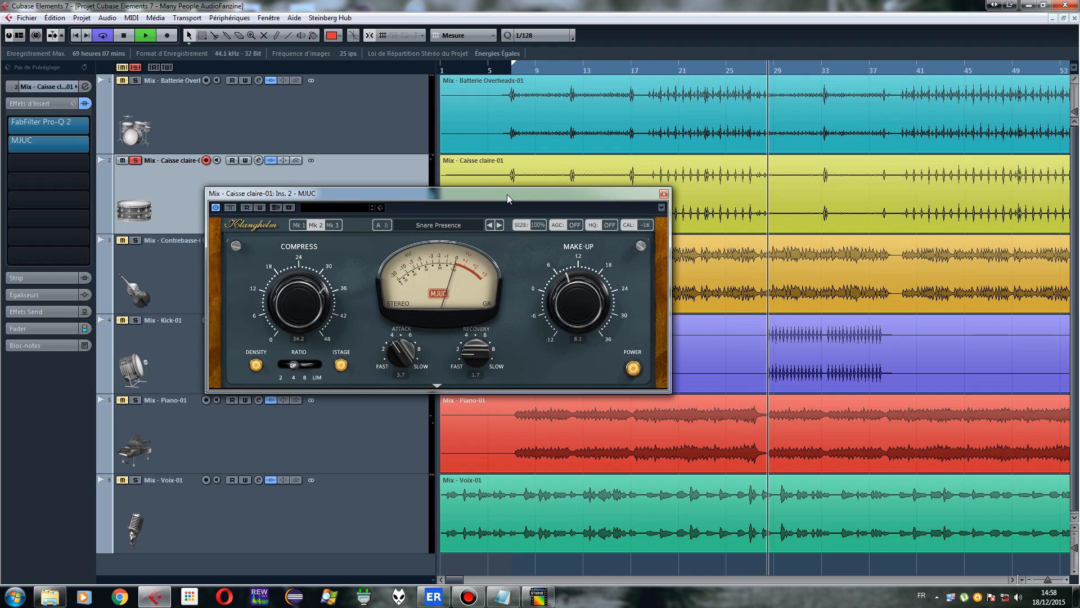
left_click_drag(507, 194, 557, 201)
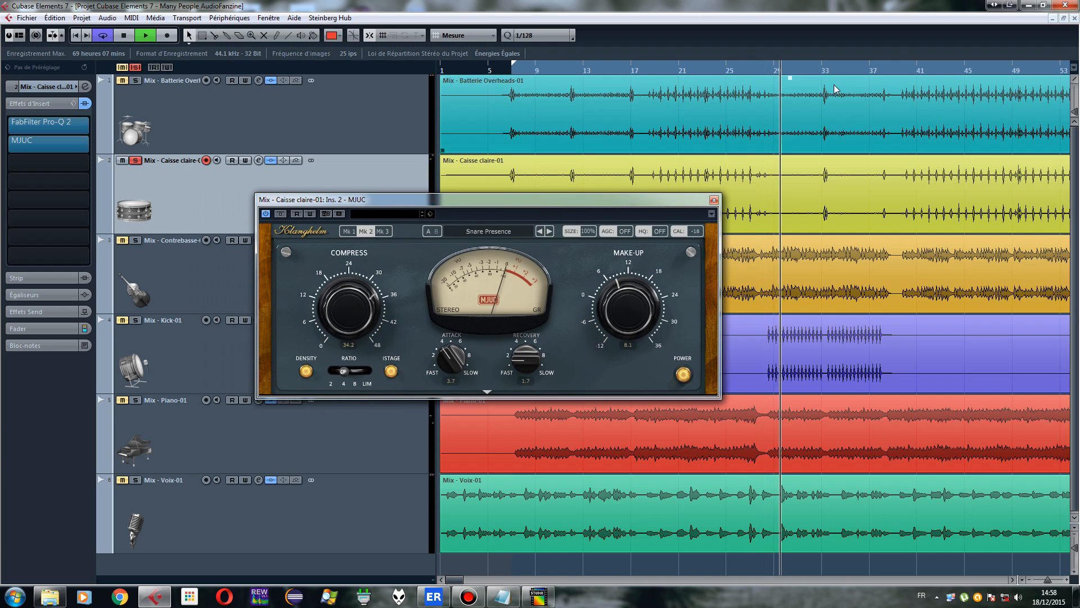
Play the snare from about bar 40, lower MJUC's compression amount to 1.3, and raise it gradually to about 27.3
left_click(910, 71)
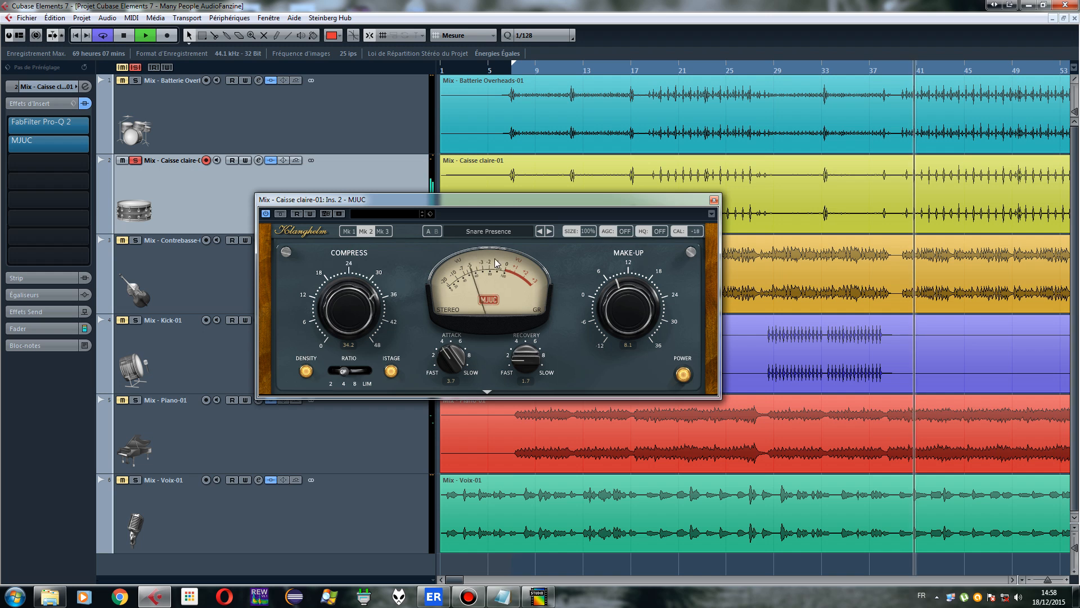
left_click_drag(349, 301, 369, 445)
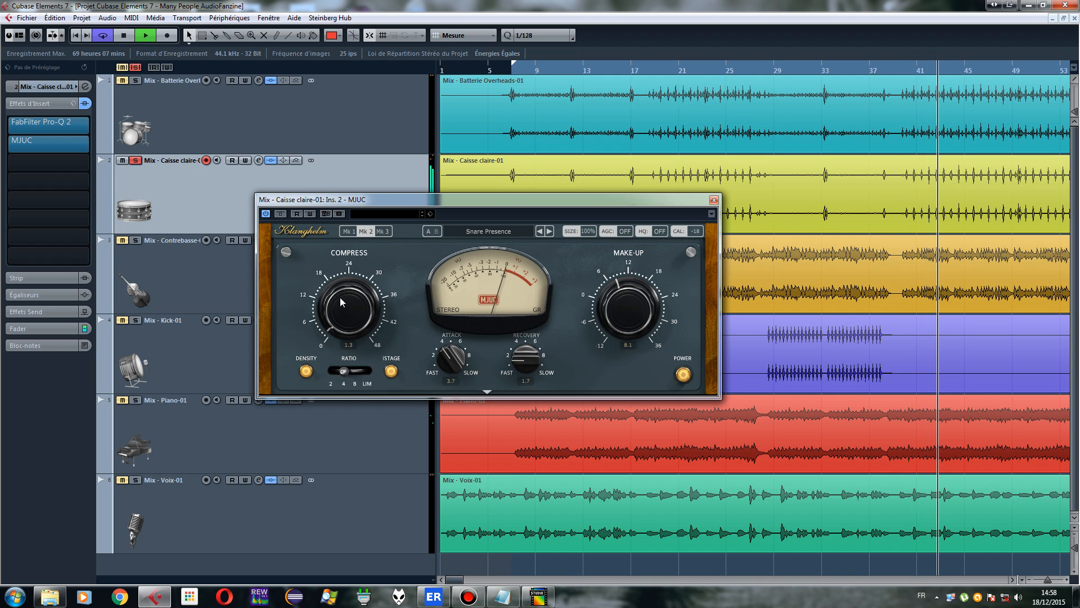
left_click_drag(340, 297, 375, 201)
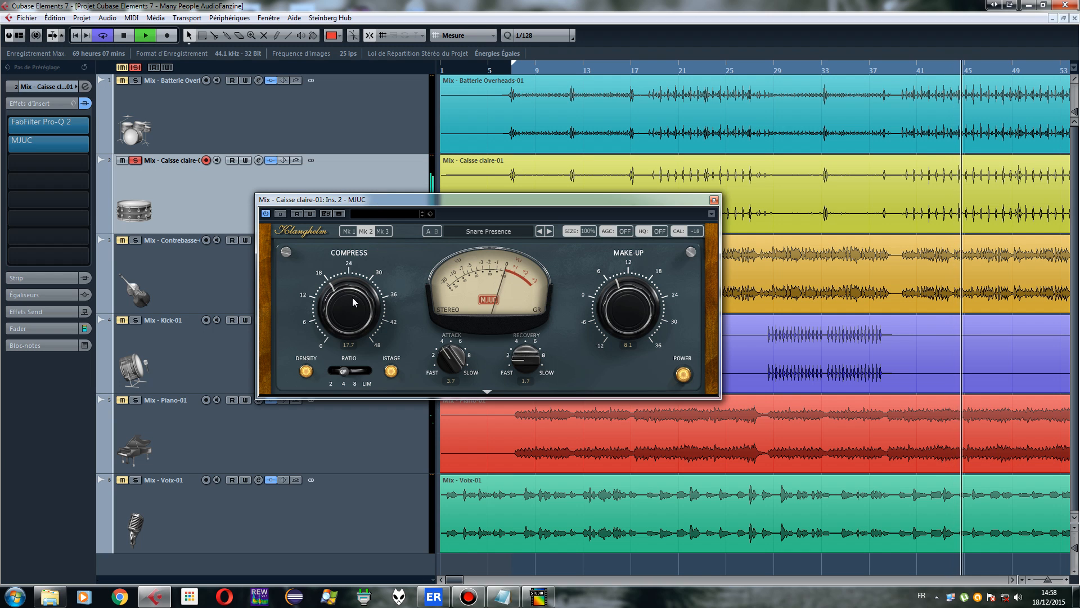
left_click_drag(346, 300, 360, 256)
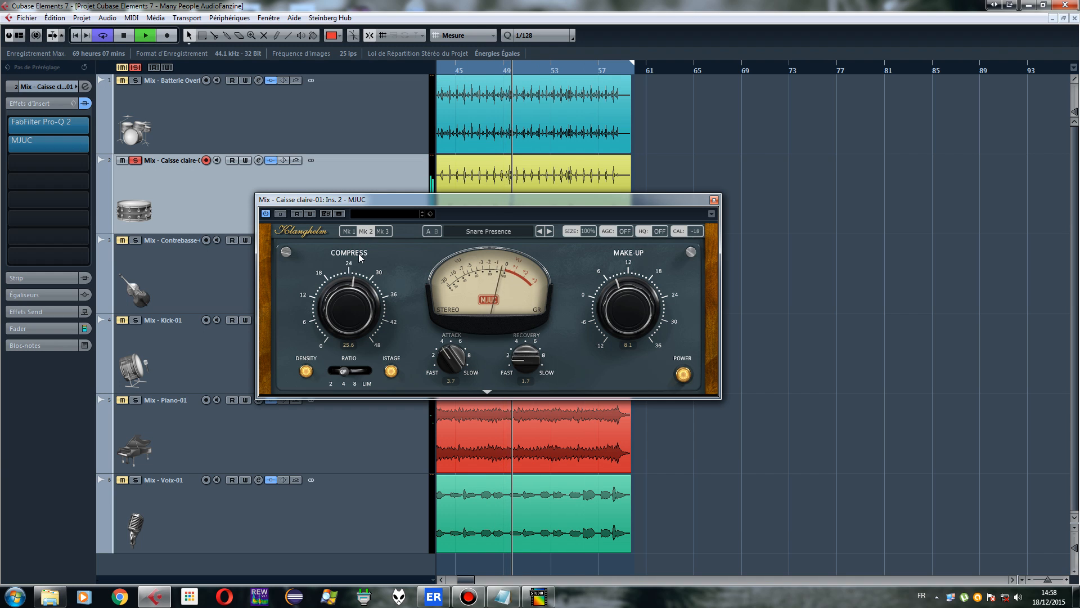
mouse_move(360, 256)
left_mouse_down()
mouse_move(370, 234)
mouse_move(368, 244)
left_mouse_up()
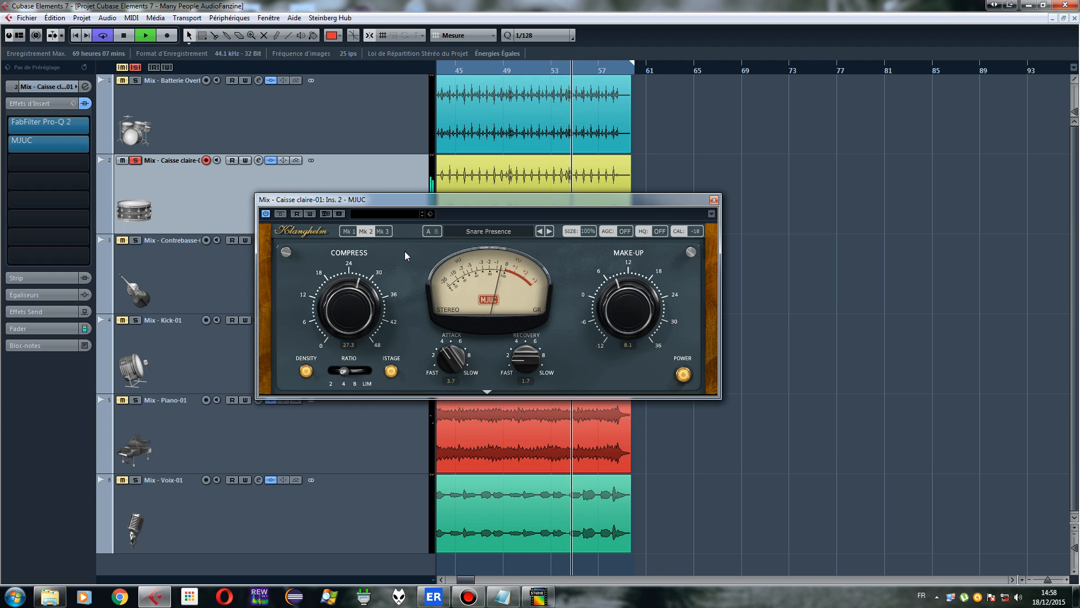
Set the snare compressor's attack to 0.0 and try a ratio of 8 before choosing 2
left_click_drag(444, 358, 437, 421)
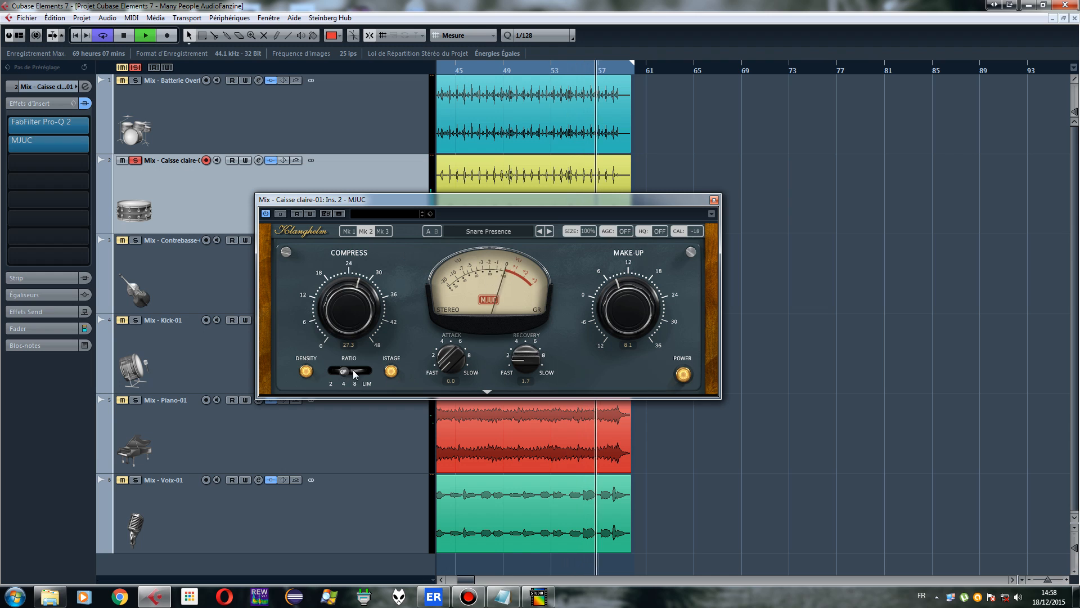
left_click_drag(354, 374, 361, 376)
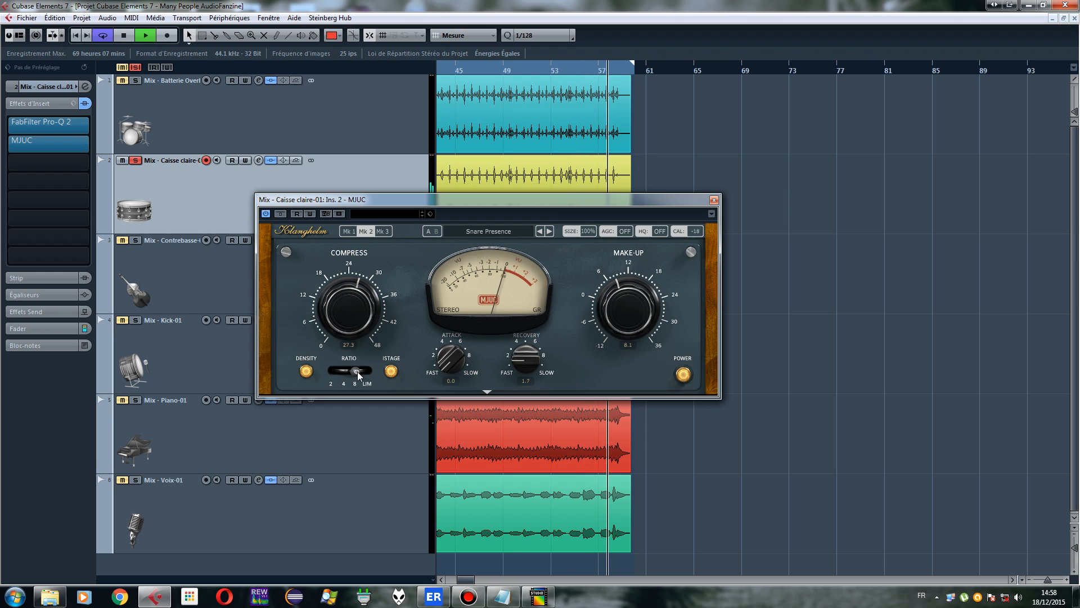
left_click_drag(357, 372, 316, 374)
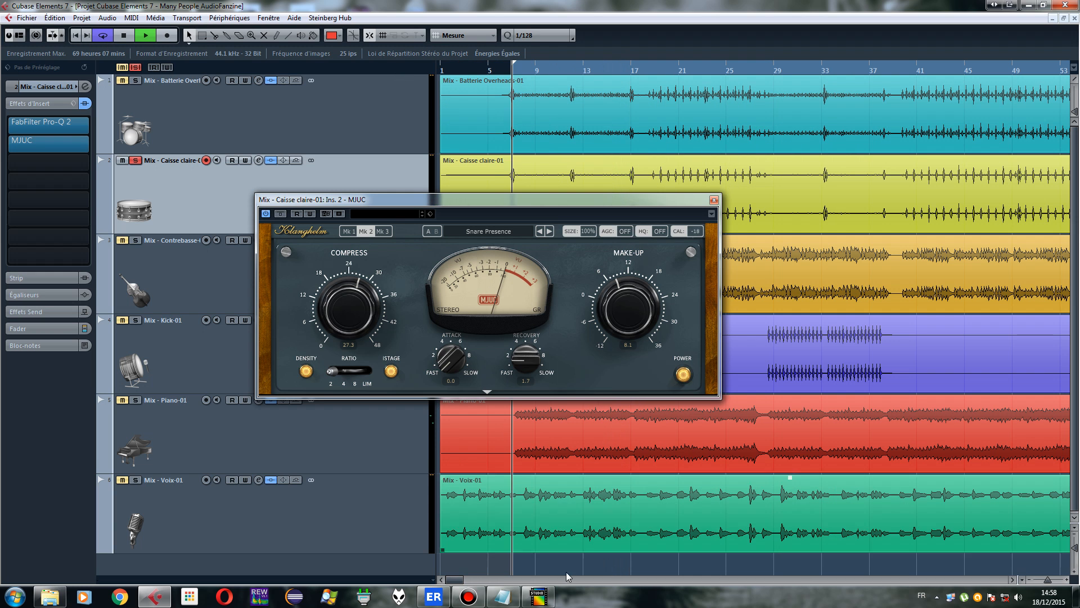
Replay the snare from about bar 19, set the ratio to 4, and fine-tune the compression amount to about 24.3
left_click(660, 70)
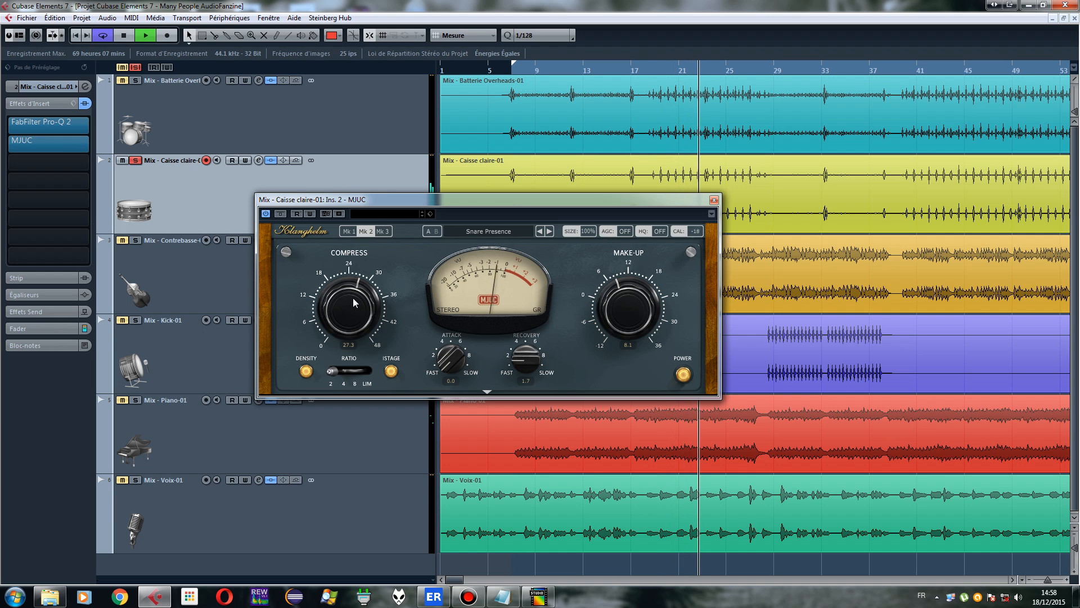
mouse_move(342, 317)
left_mouse_down()
mouse_move(344, 356)
mouse_move(338, 315)
left_mouse_up()
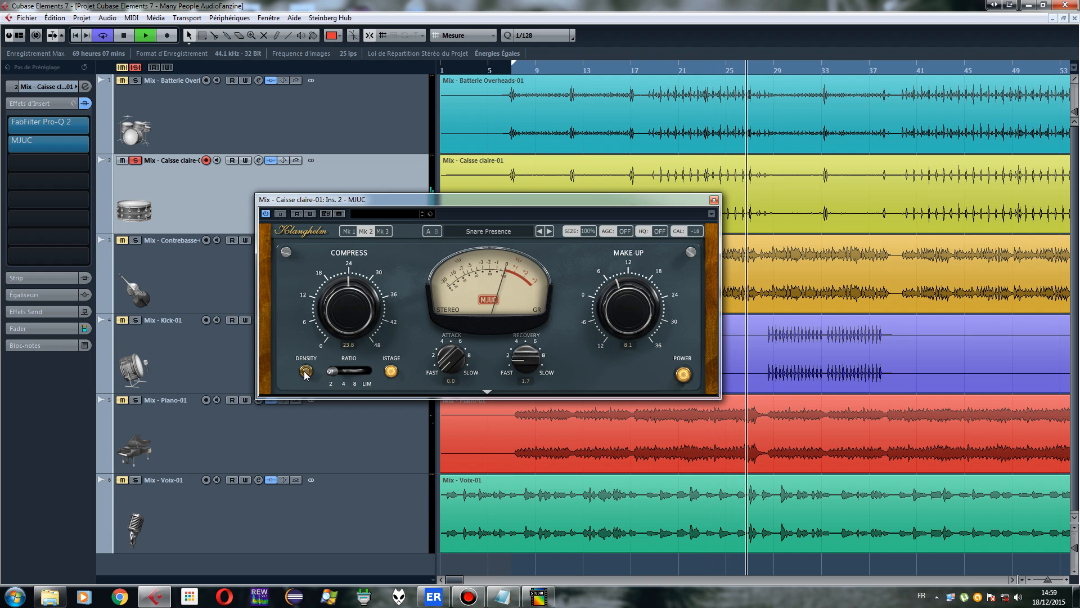
left_click_drag(333, 371, 343, 370)
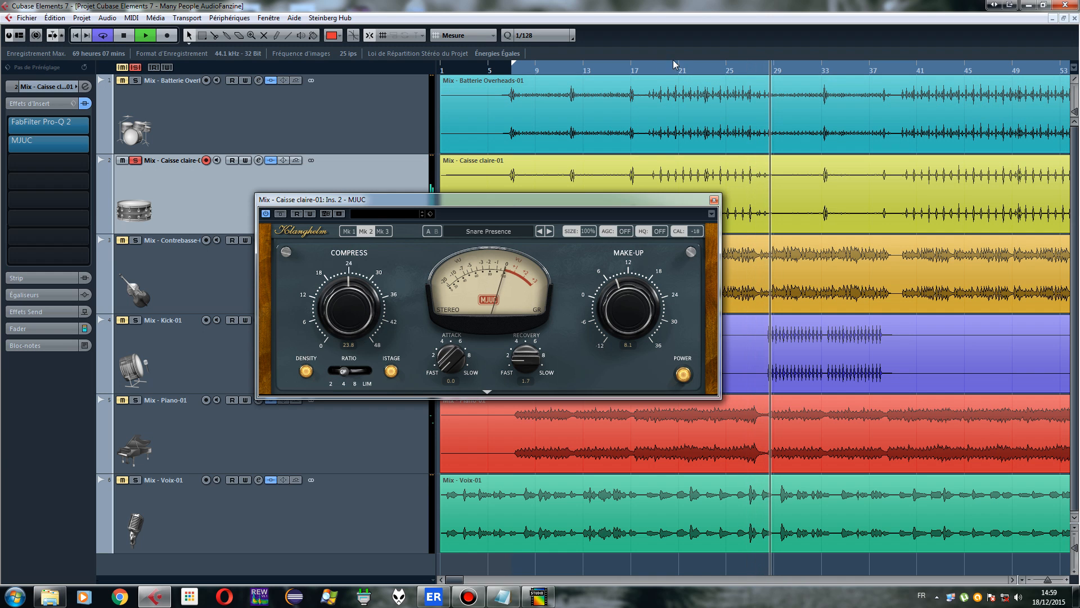
left_click(649, 68)
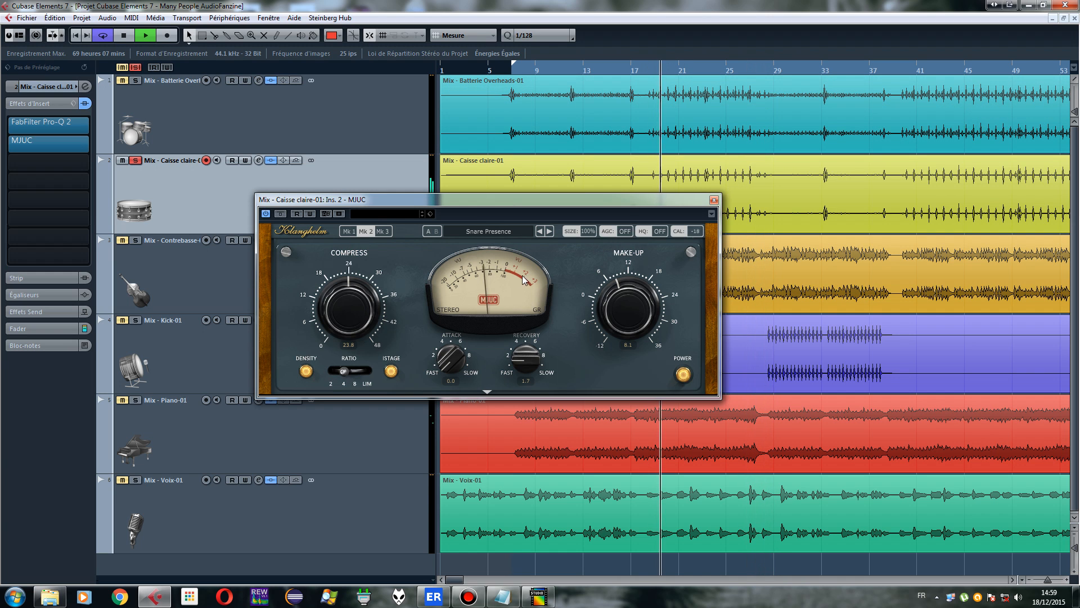
mouse_move(349, 299)
left_mouse_down()
mouse_move(339, 339)
mouse_move(333, 294)
left_mouse_up()
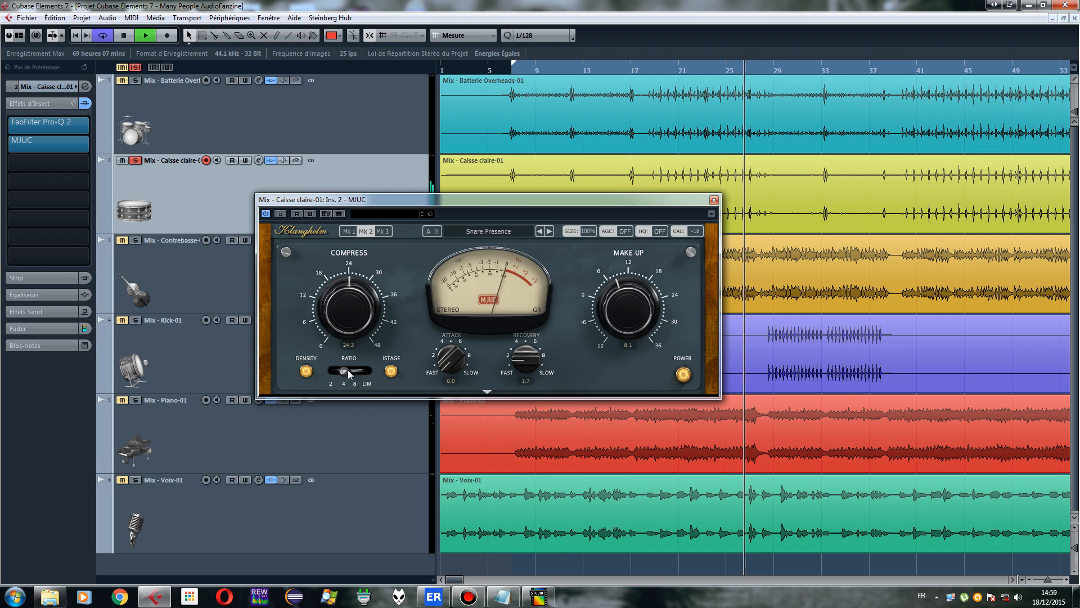
Switch the snare's MJUC to the next factory preset, Snare Sustain
left_click(549, 231)
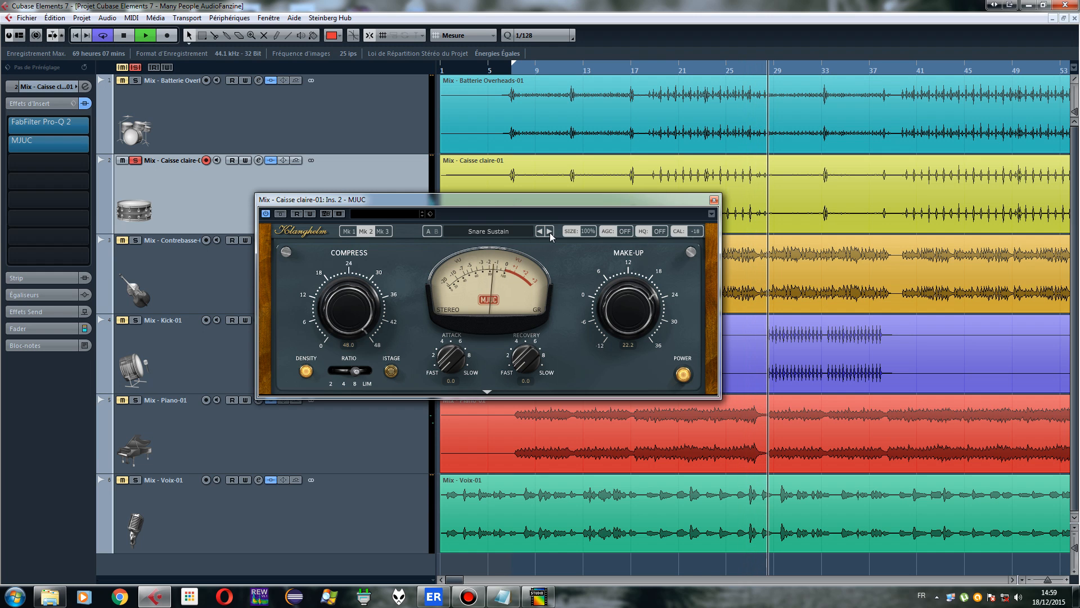
Try the snare compression amount at 24.8, replay from about bar 19, raise it to 38.4, and set the make-up gain to 17.8
left_click_drag(346, 299, 336, 437)
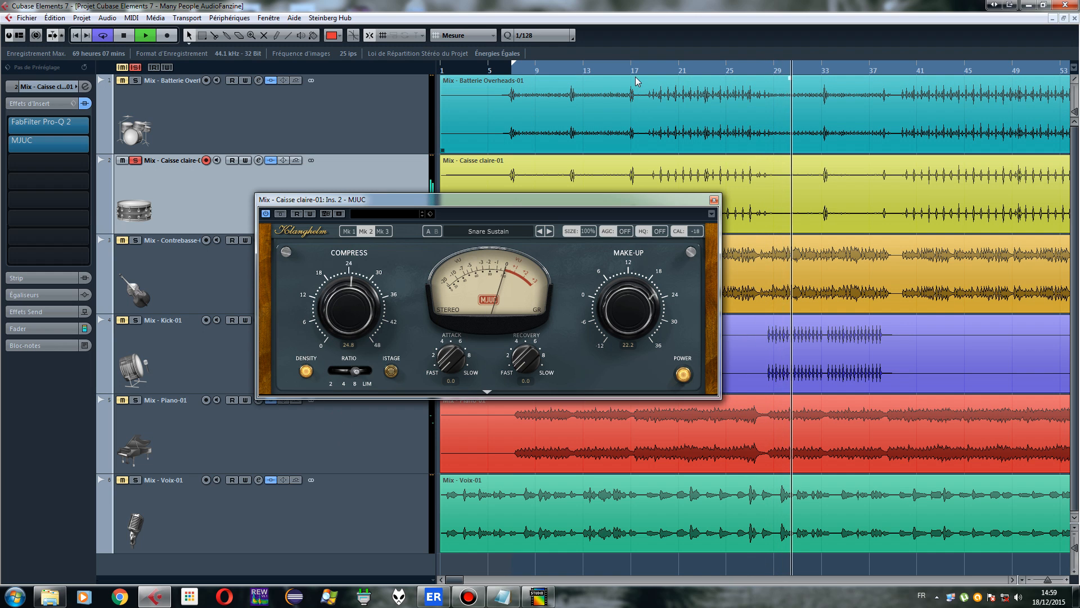
left_click(654, 66)
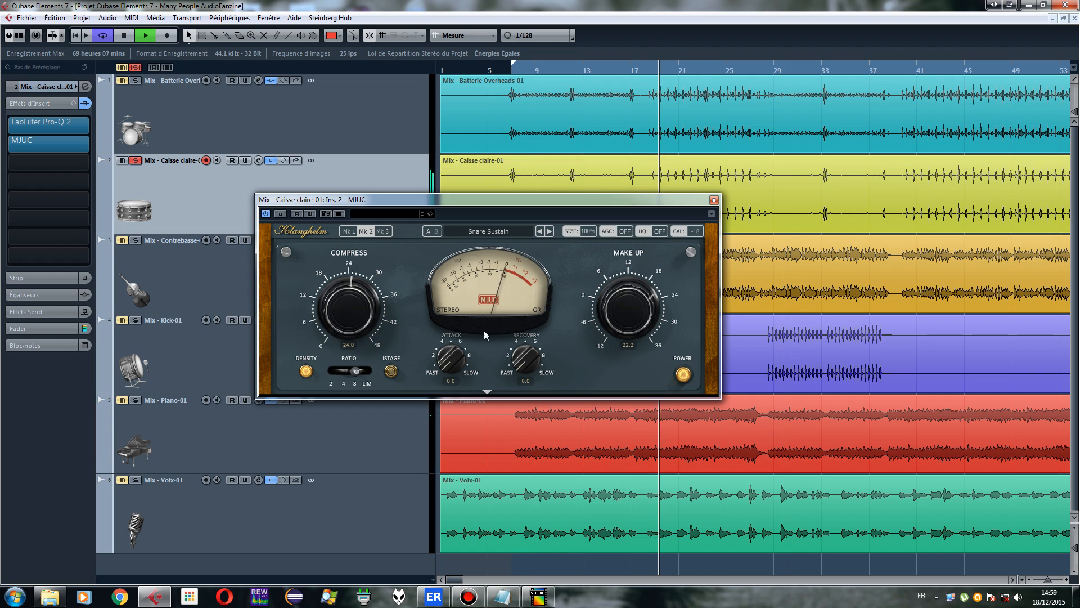
left_click_drag(340, 341, 336, 223)
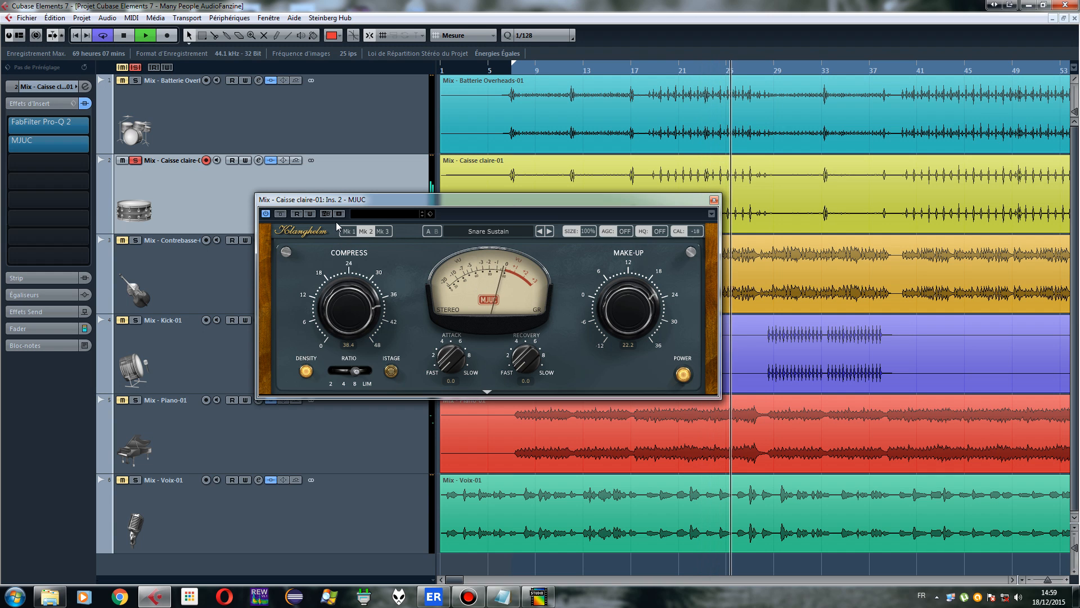
left_click_drag(630, 306, 616, 326)
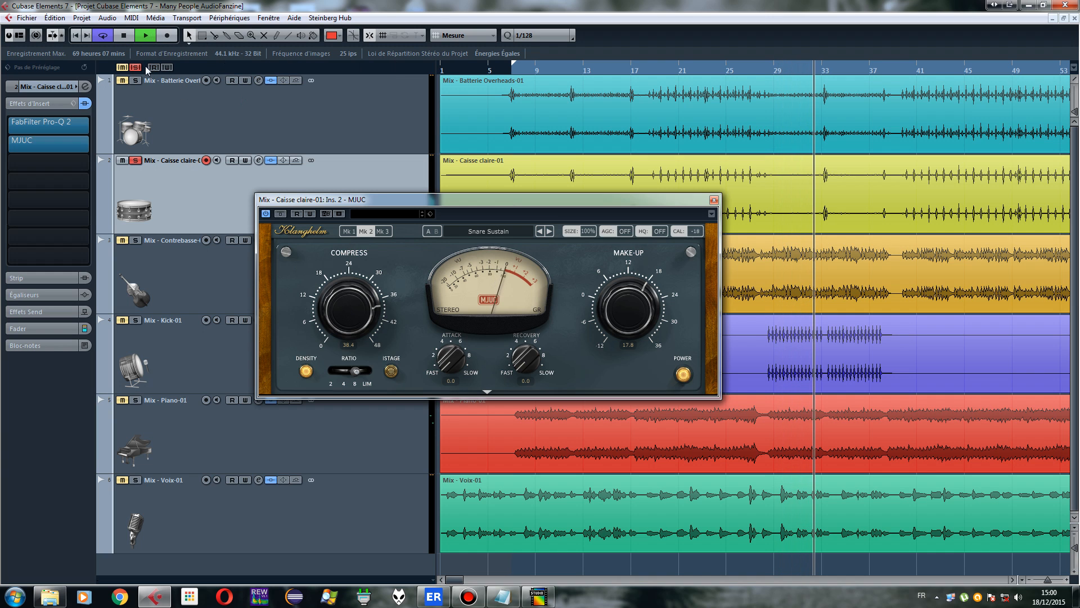
Compare the snare with MJUC bypassed and active, and lower its compression amount to 30.3
left_click(281, 214)
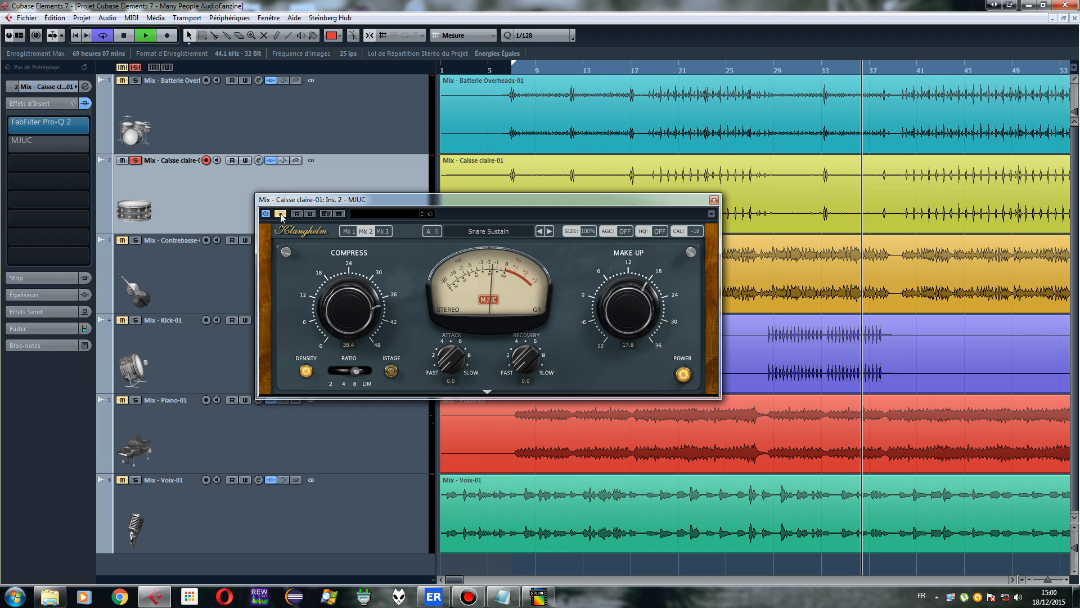
left_click(281, 214)
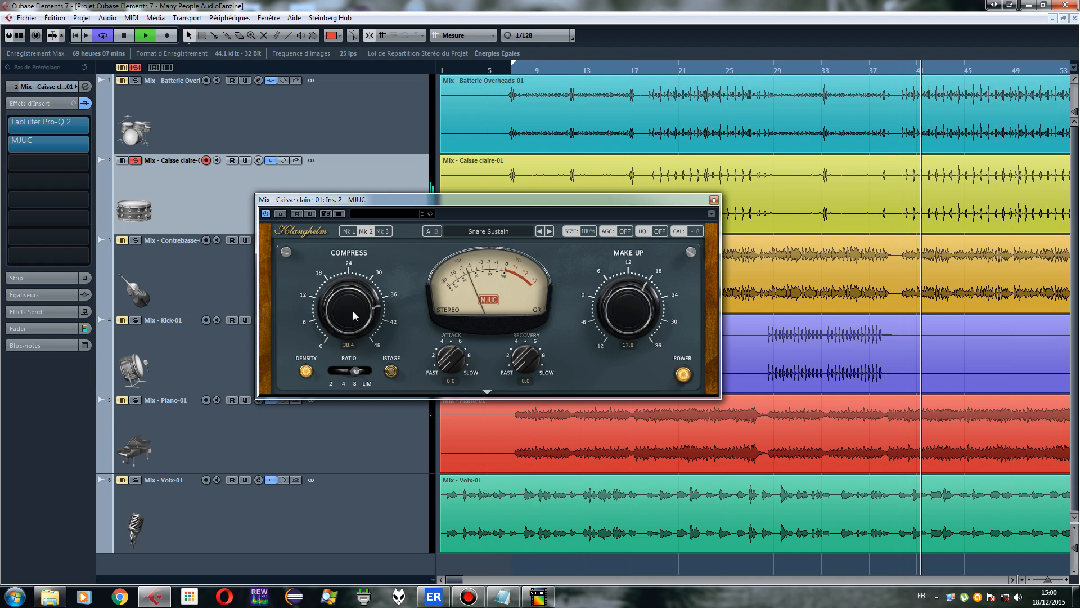
left_click_drag(356, 307, 345, 358)
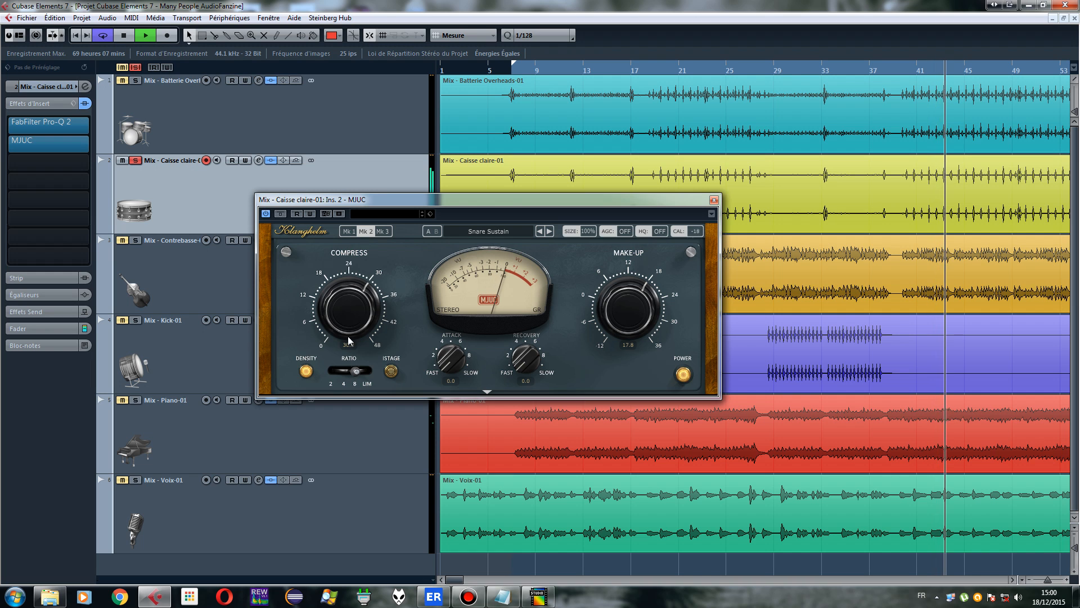
Replay the snare from about bar 29, compare it with and without MJUC, and reduce the make-up gain to 5.9
left_click(769, 70)
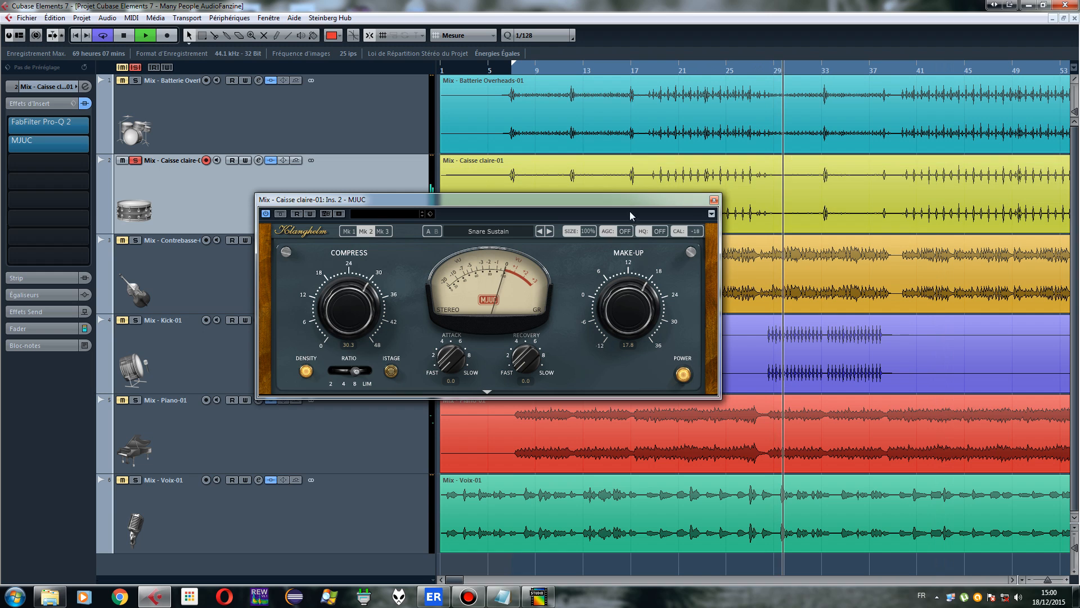
left_click(281, 216)
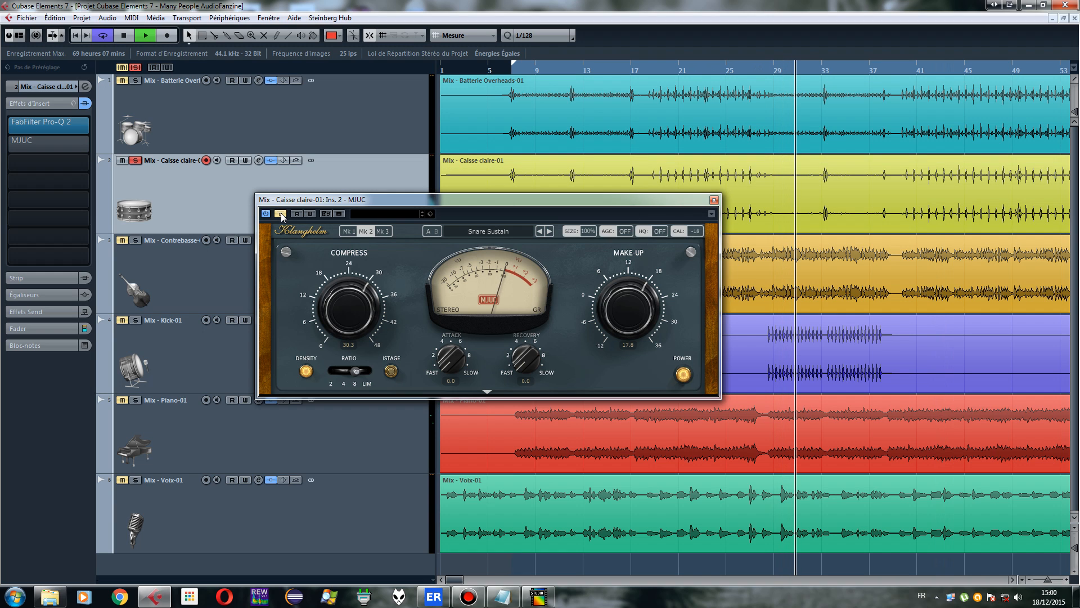
left_click(280, 214)
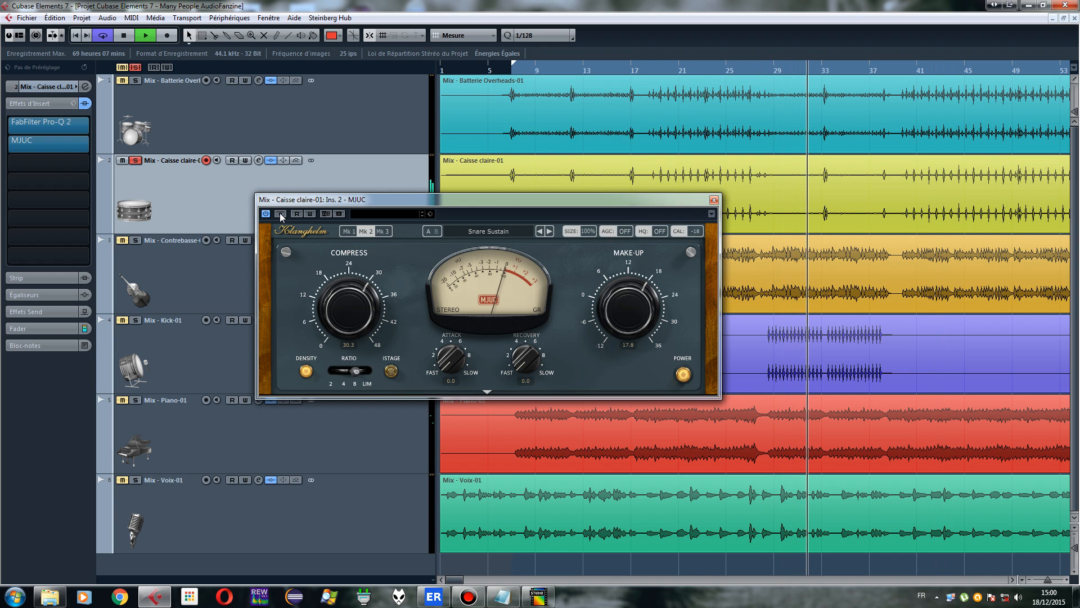
left_click_drag(595, 288, 642, 377)
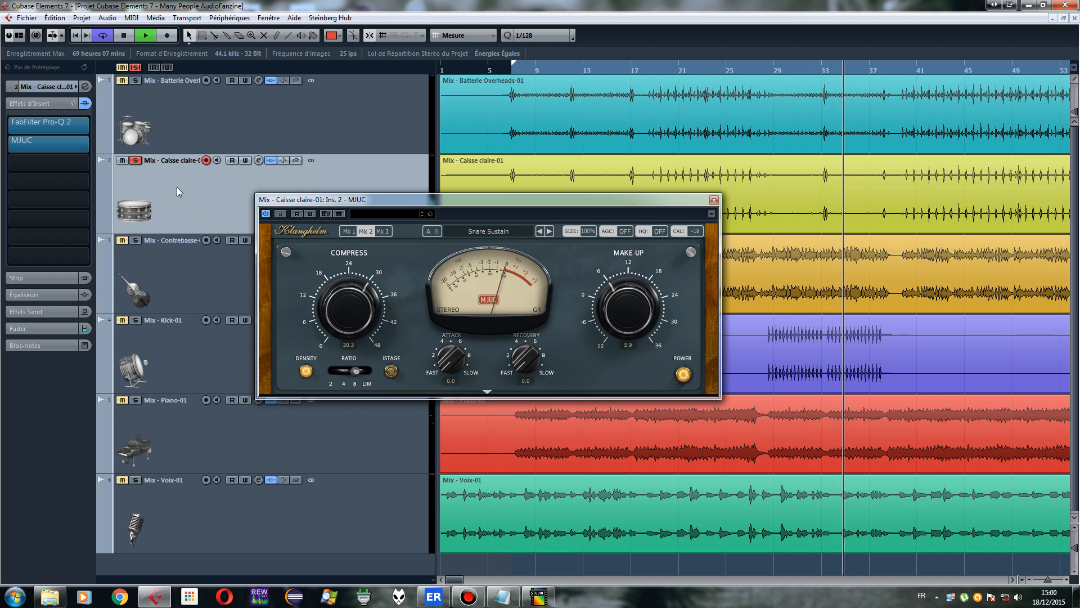
Solo the drum overheads alongside the snare, replay from about bar 19, and set the snare's make-up gain to 10.7
left_click(135, 80)
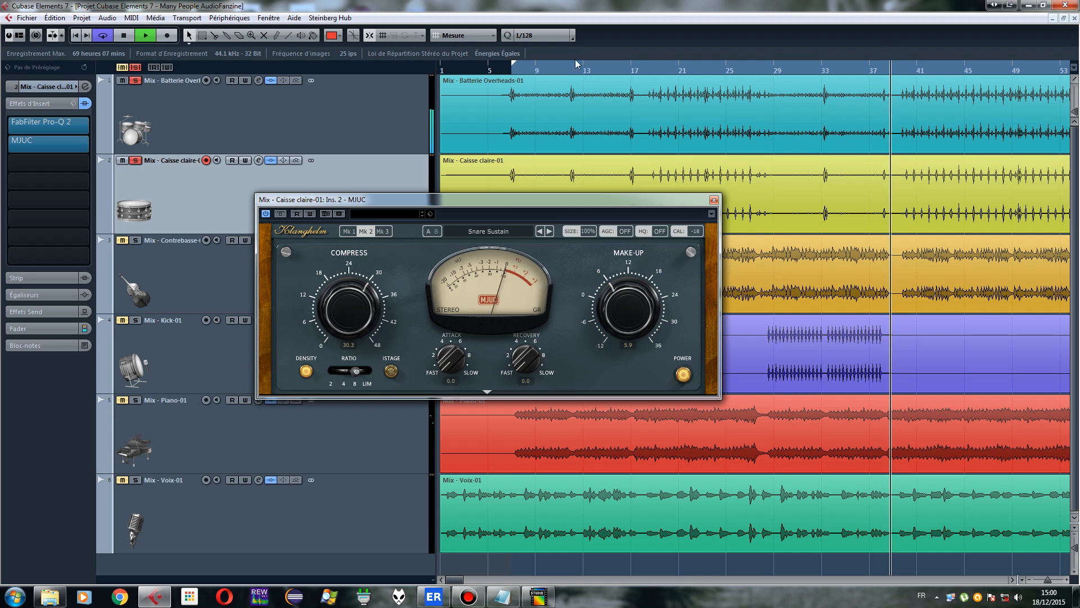
left_click(657, 70)
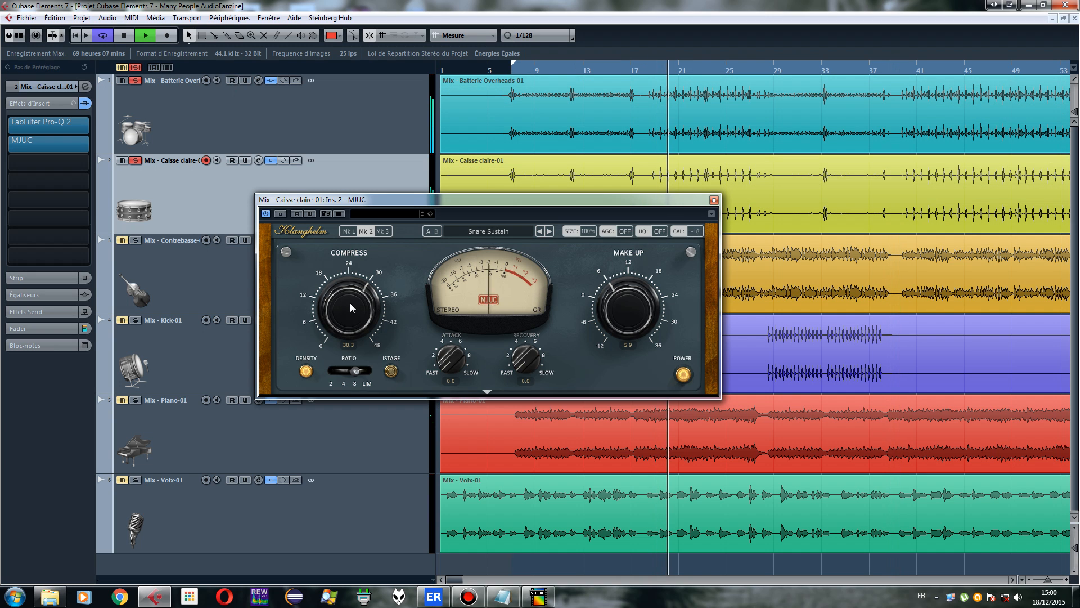
mouse_move(625, 297)
left_mouse_down()
mouse_move(630, 269)
mouse_move(626, 291)
mouse_move(626, 282)
left_mouse_up()
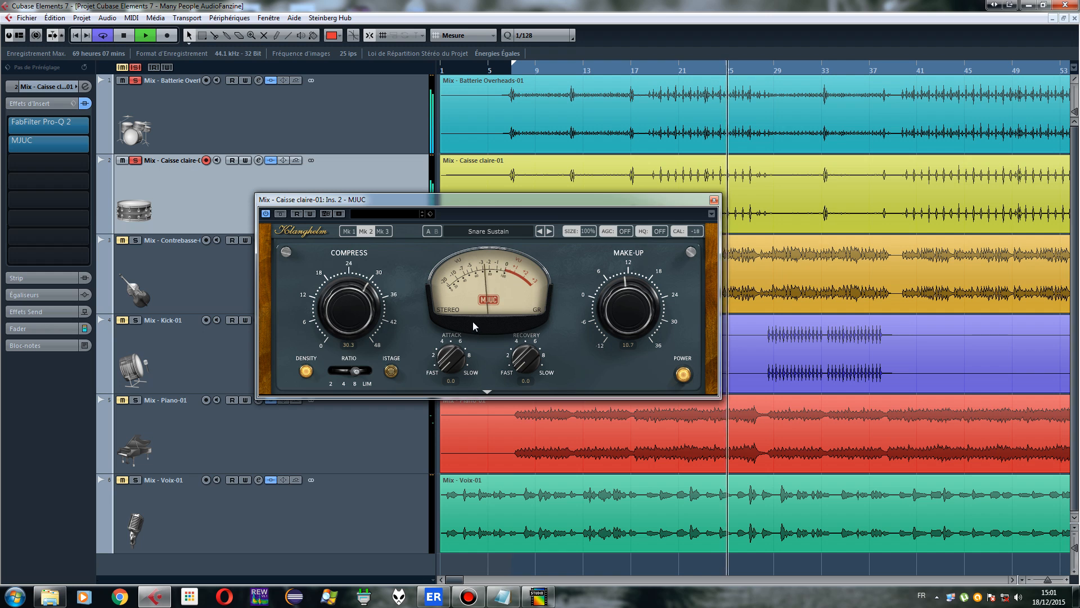
left_click(786, 125)
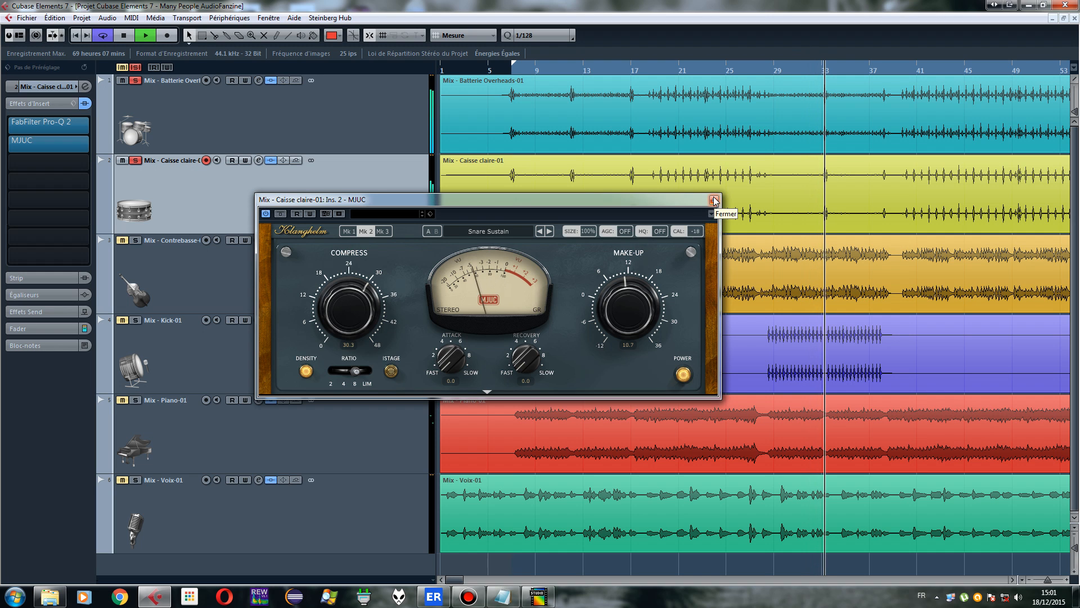
left_click(654, 70)
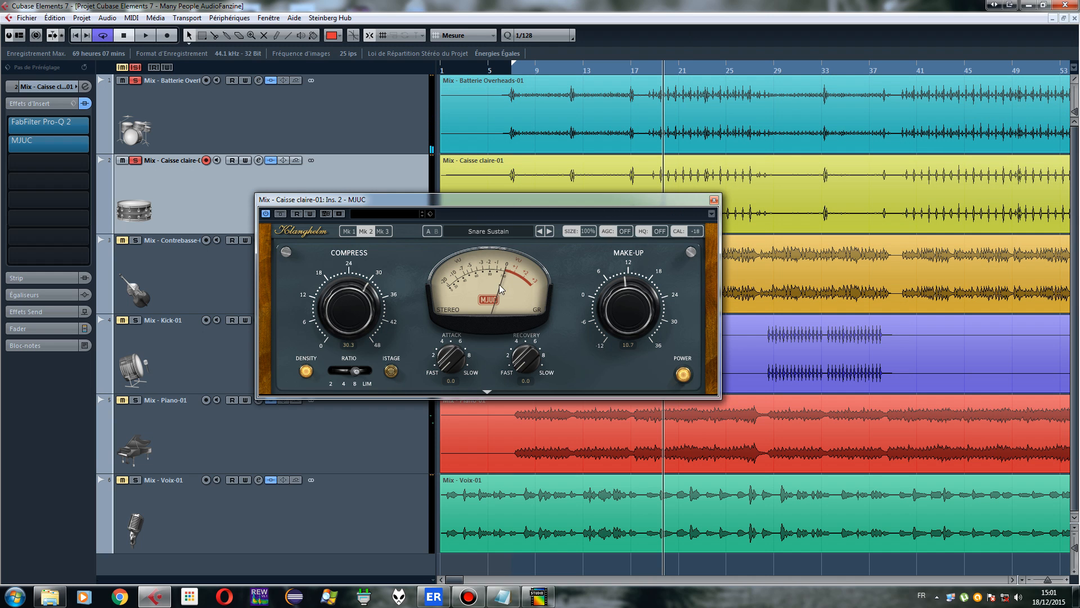
Close the snare's MJUC window, then select the double bass track and solo it alone
left_click(714, 201)
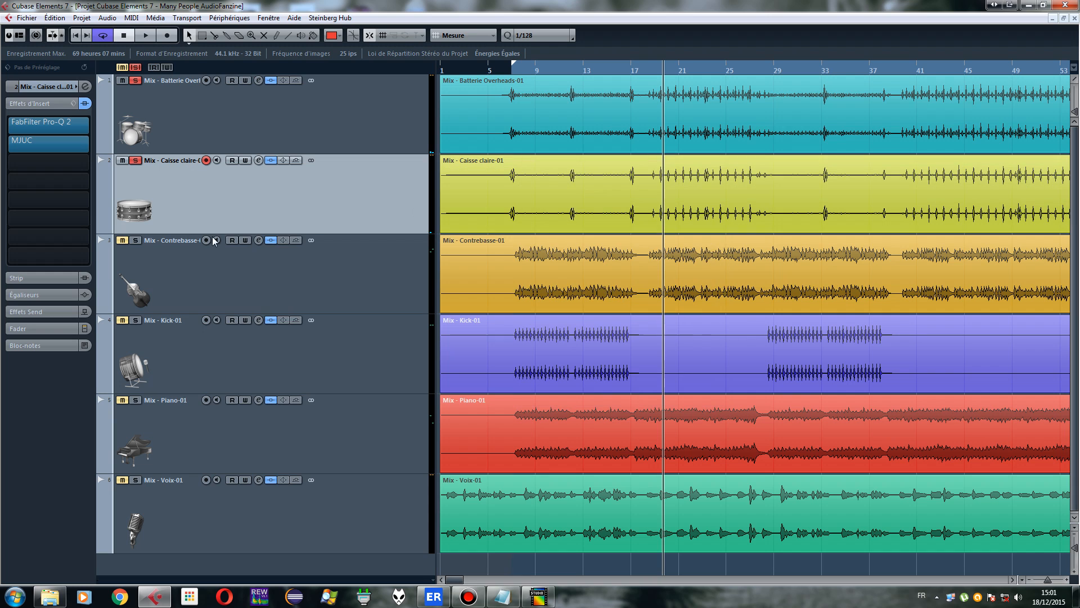
left_click(174, 264)
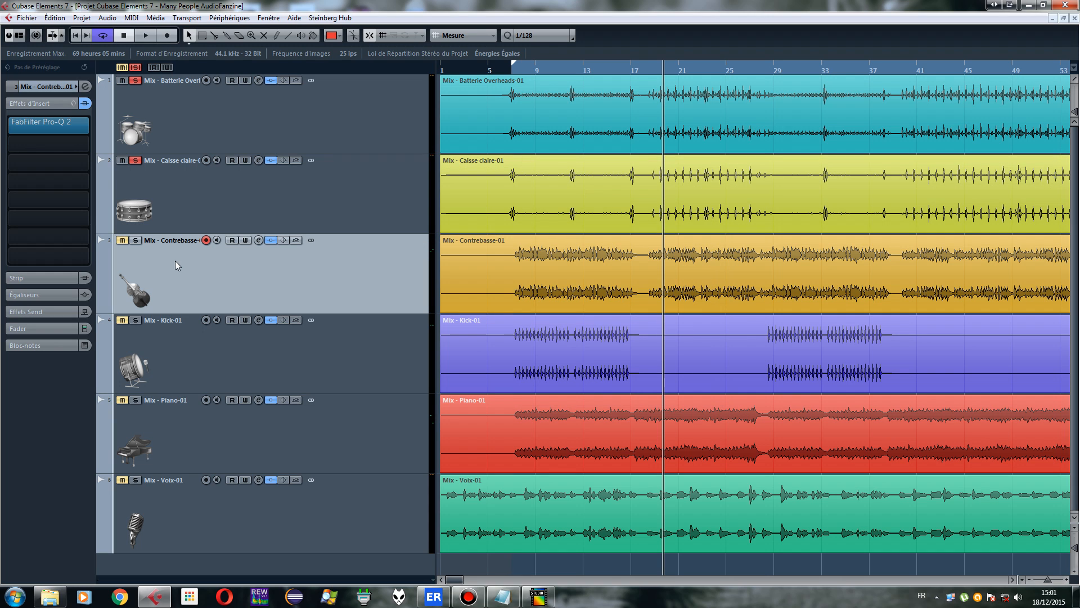
left_click(215, 448)
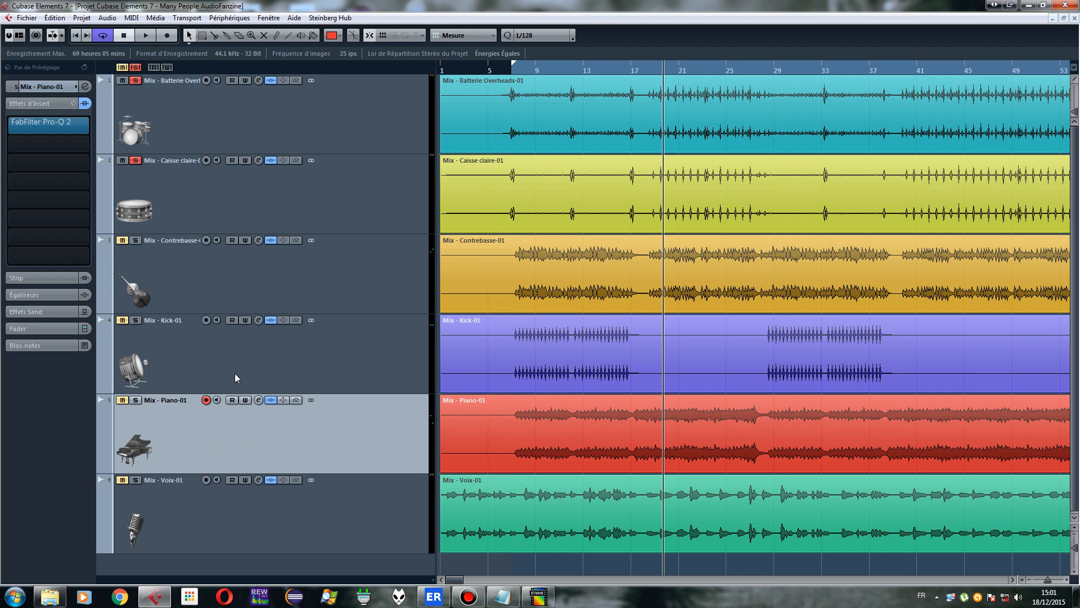
left_click(199, 273)
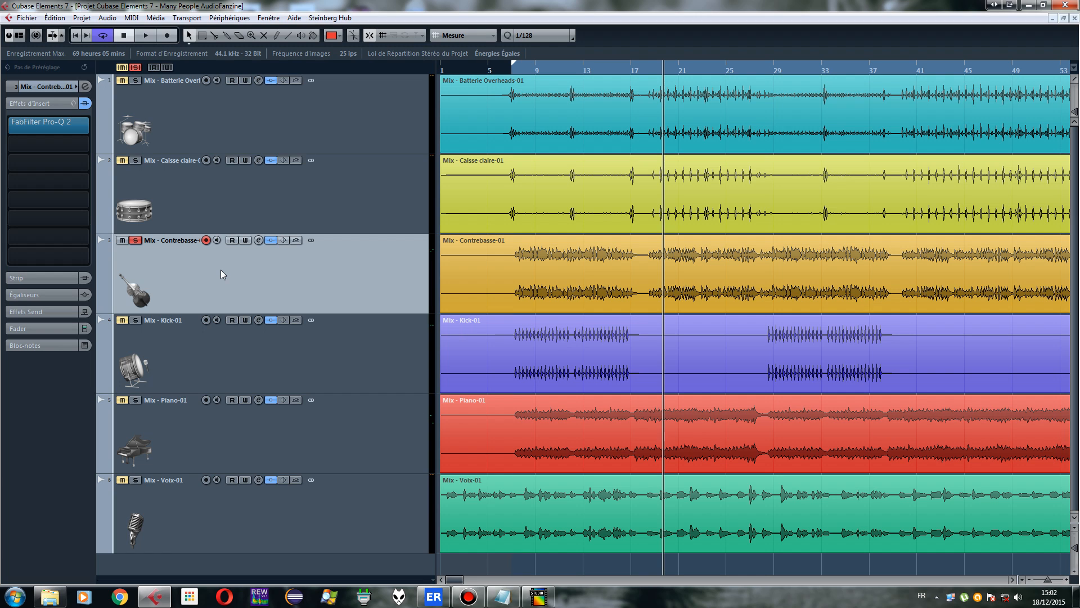
Insert Klanghelm MJUC after FabFilter Pro-Q 2 on the double bass track
left_click(54, 148)
type("co")
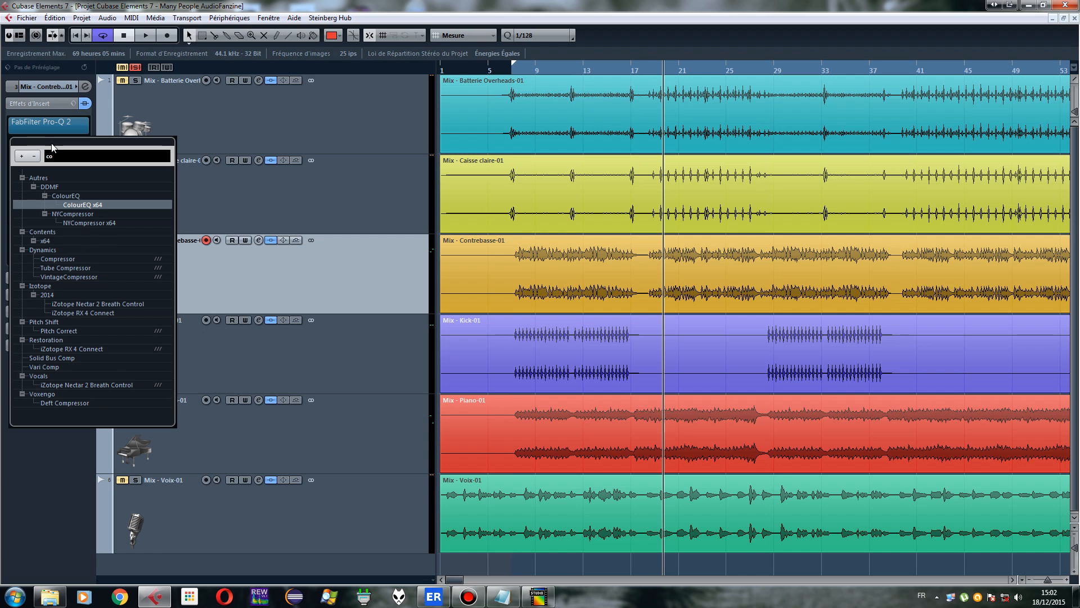
key("BackSpace")
key("BackSpace")
type("mju")
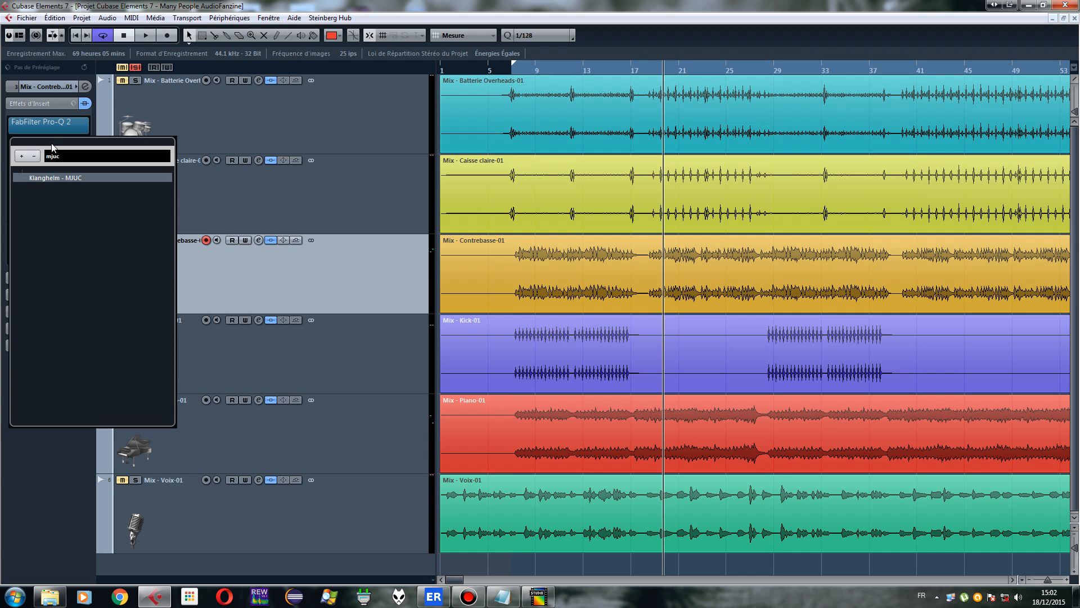
key("Return")
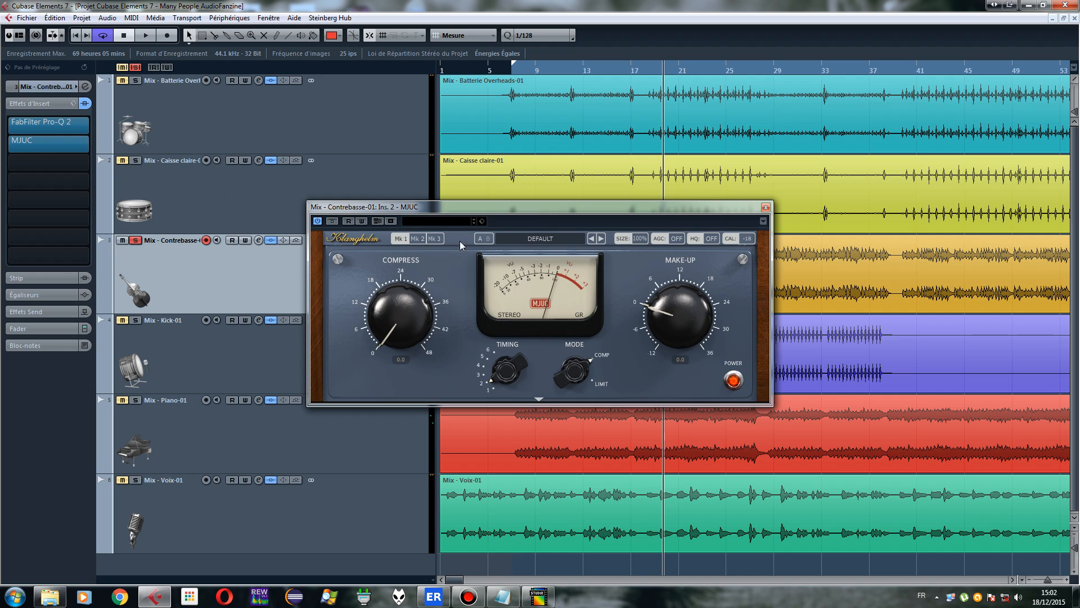
Load the Clean Controlled Bass factory preset in the double bass's MJUC and reposition its window over the track list
left_click_drag(487, 212, 400, 250)
left_click(449, 276)
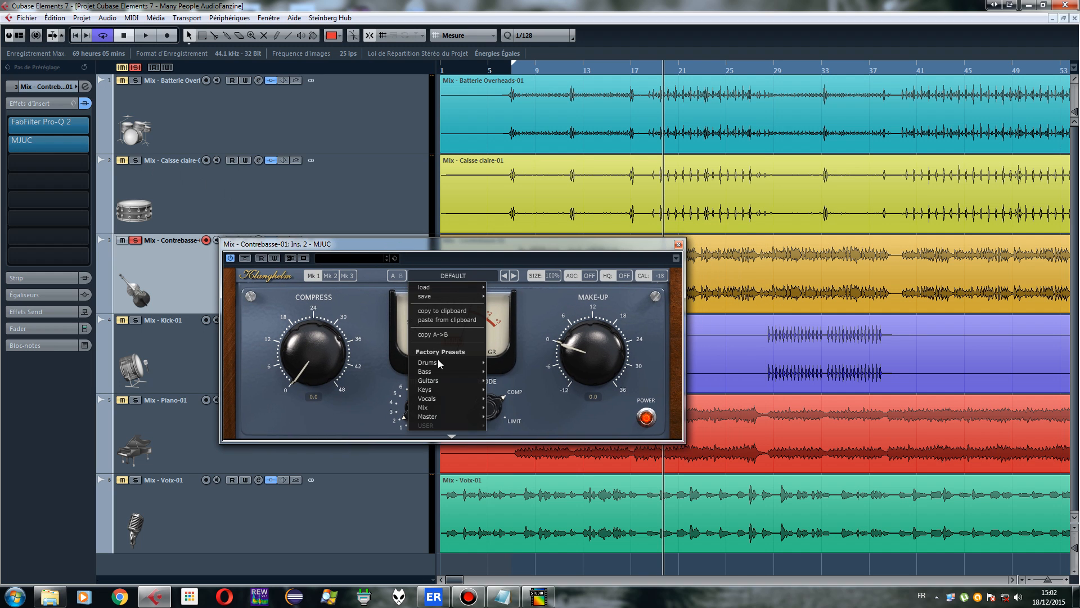
mouse_move(438, 370)
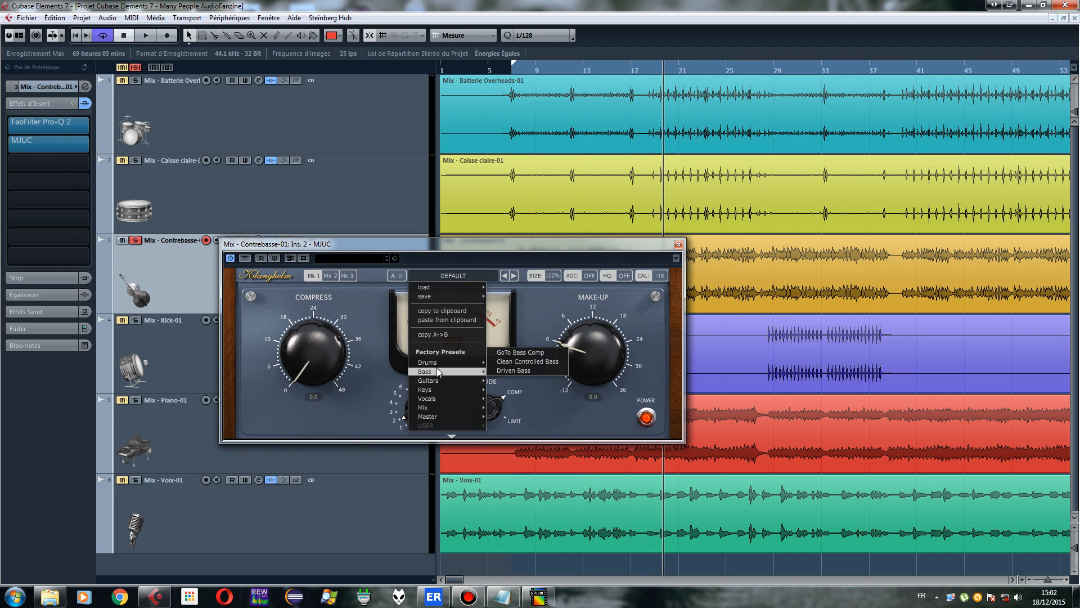
left_click(524, 361)
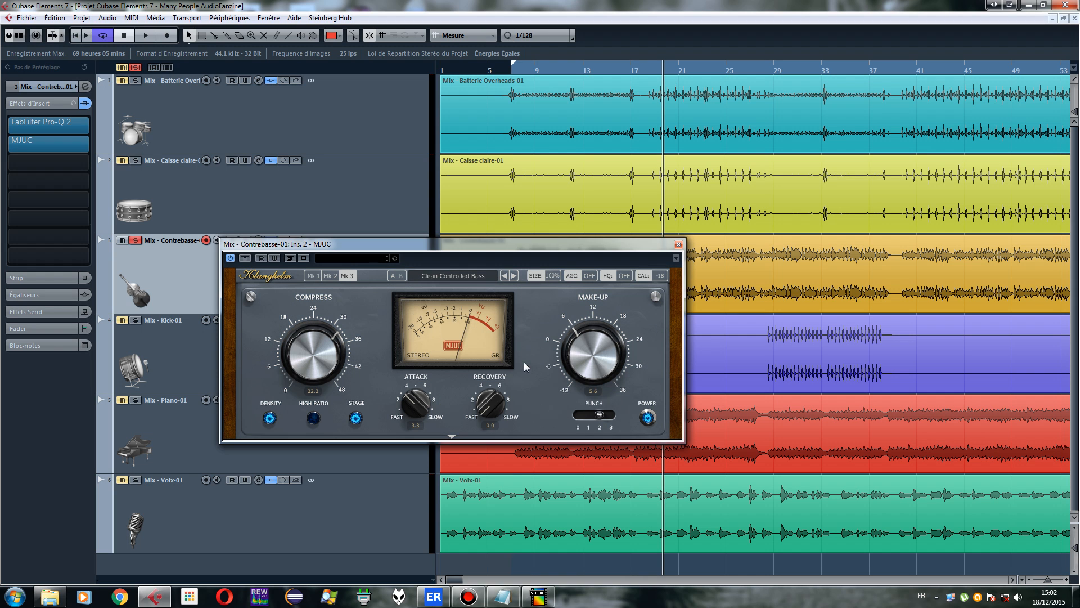
left_click_drag(494, 246, 523, 325)
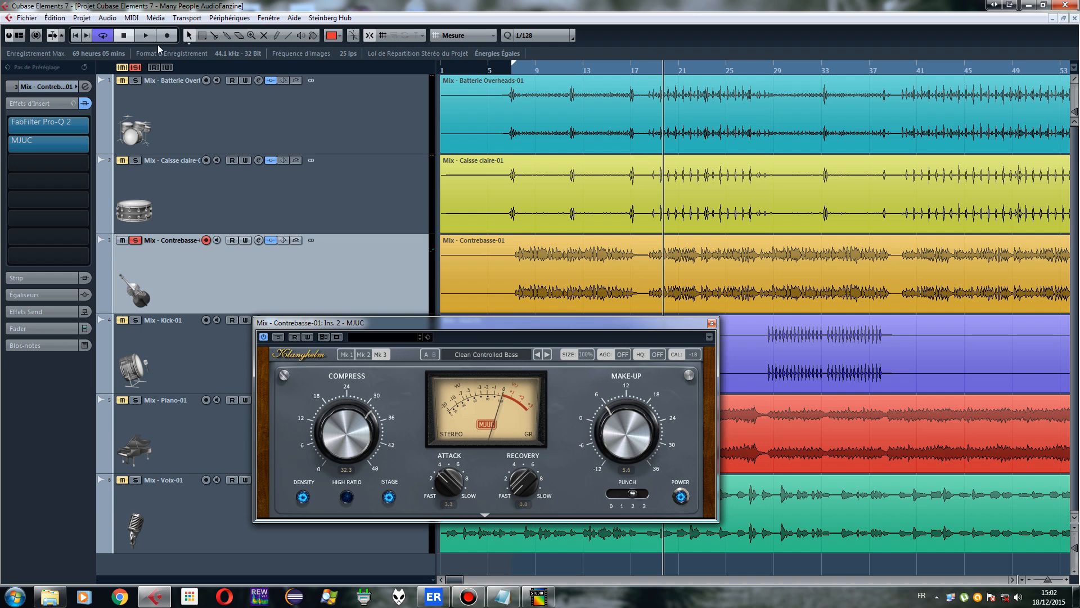
left_click_drag(437, 325, 356, 167)
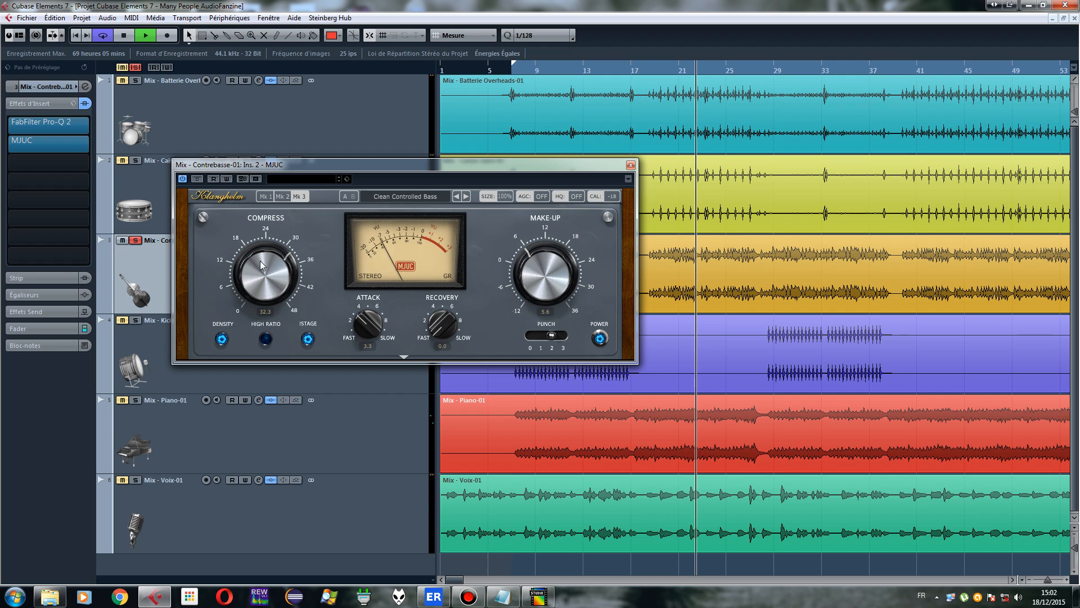
During double bass playback, try compression amounts of 0.0 and 18.0, set the attack to 0.0, and raise the compression to 48.0
left_click_drag(261, 261, 285, 457)
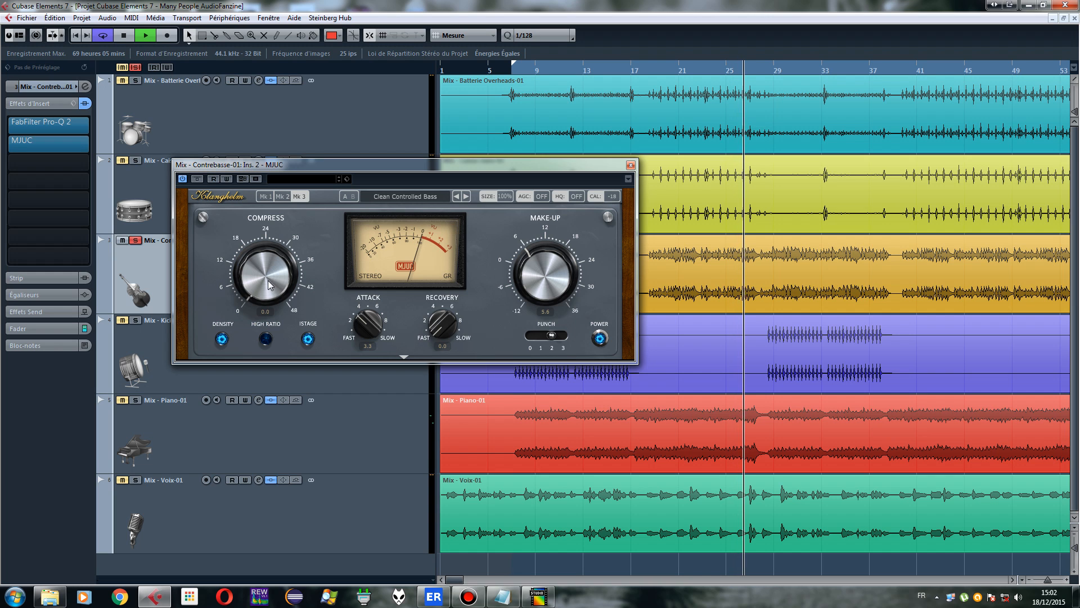
left_click_drag(261, 282, 336, 175)
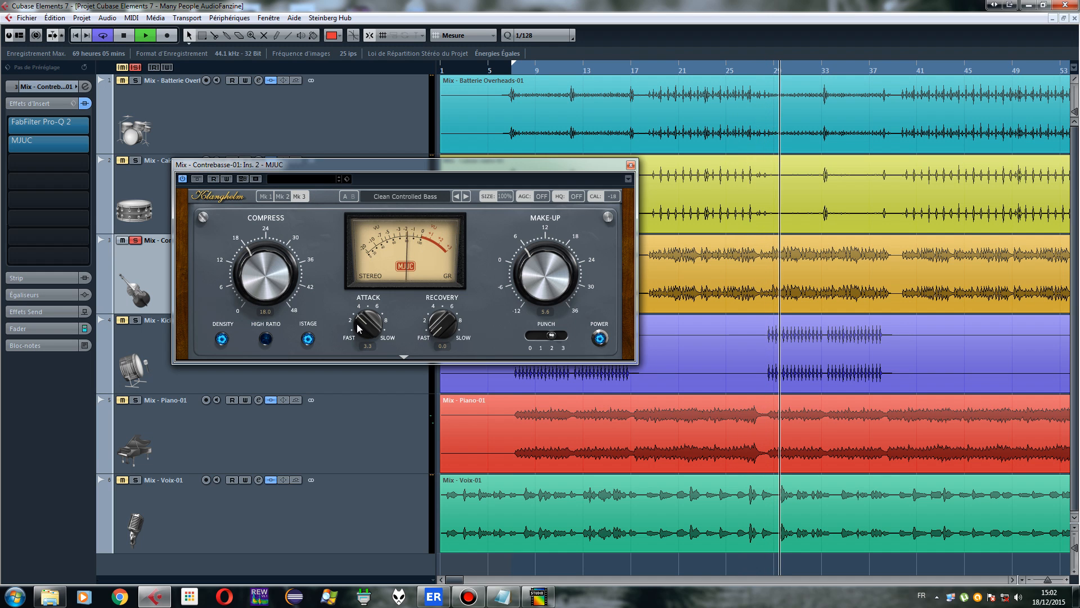
left_click_drag(365, 325, 367, 430)
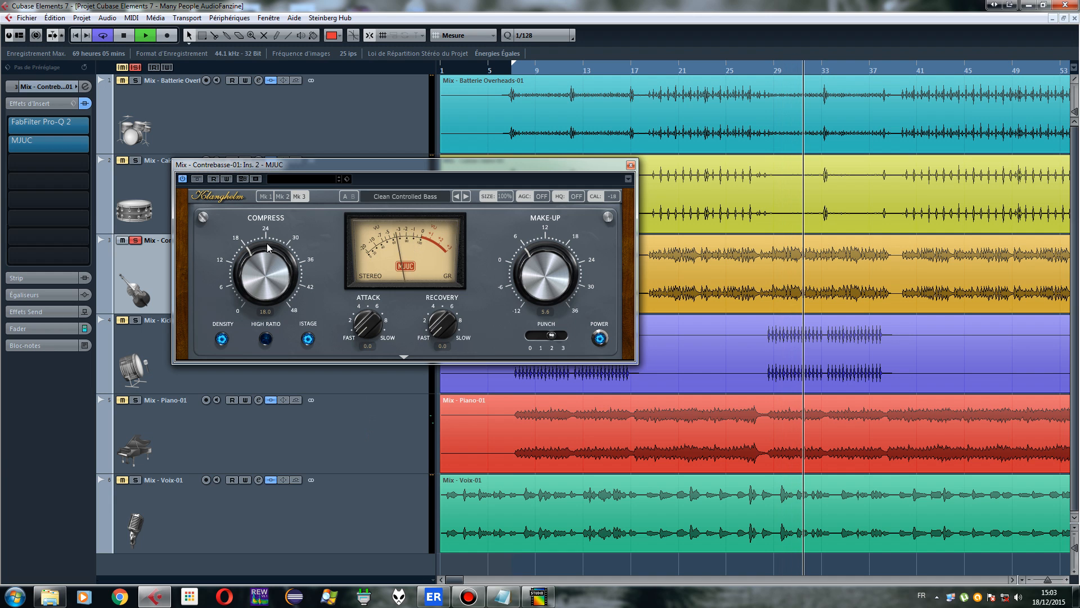
left_click_drag(268, 248, 359, 64)
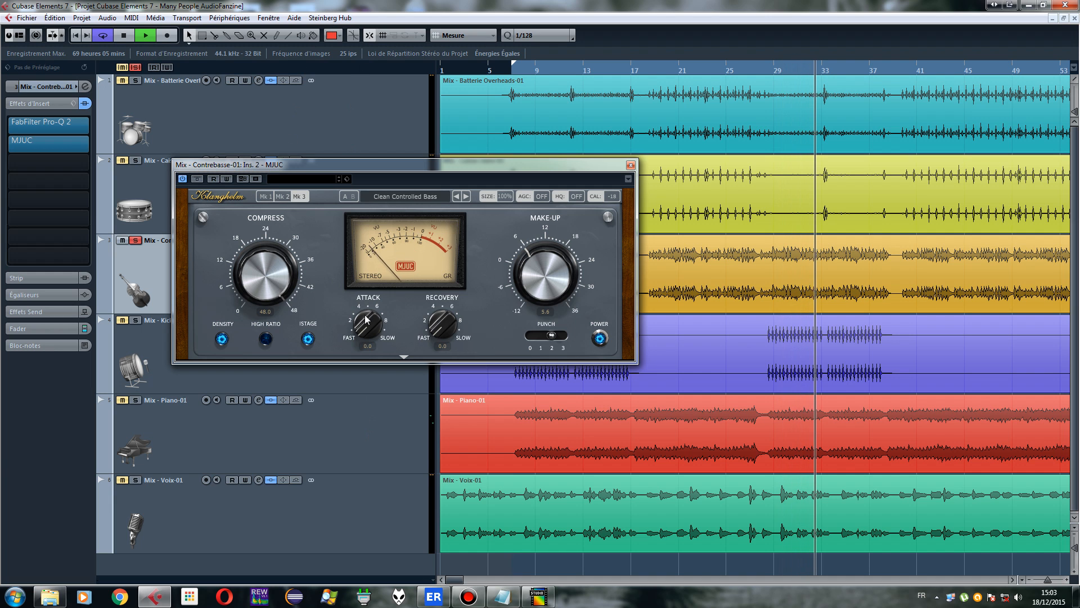
Sweep the double bass compressor's attack up to 7.0, bring it back down to about 0.8, and set it to 3.0
left_click_drag(364, 319, 391, 188)
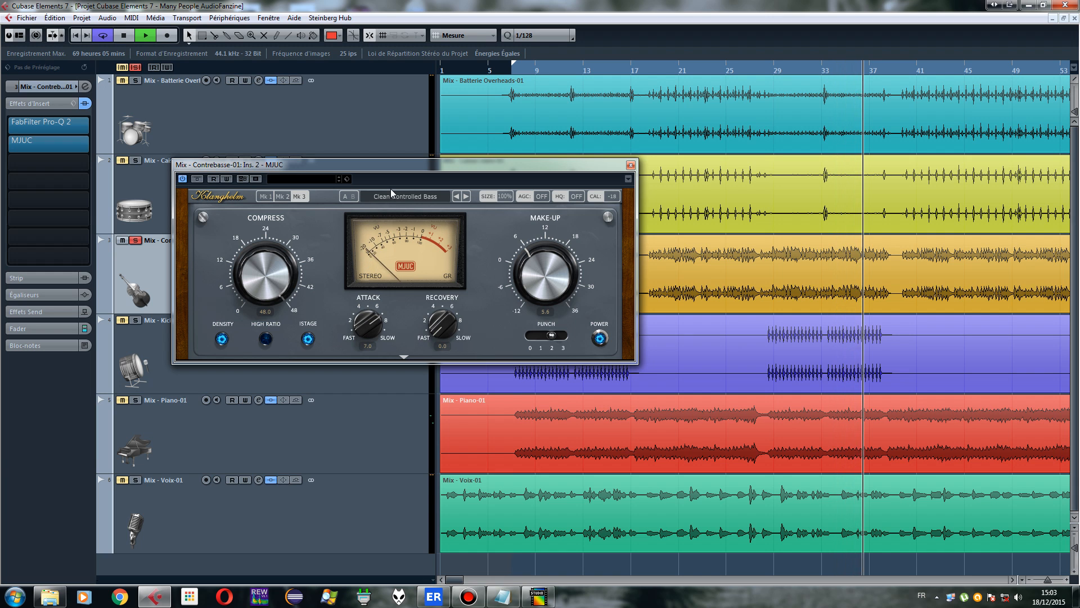
left_click_drag(391, 190, 369, 370)
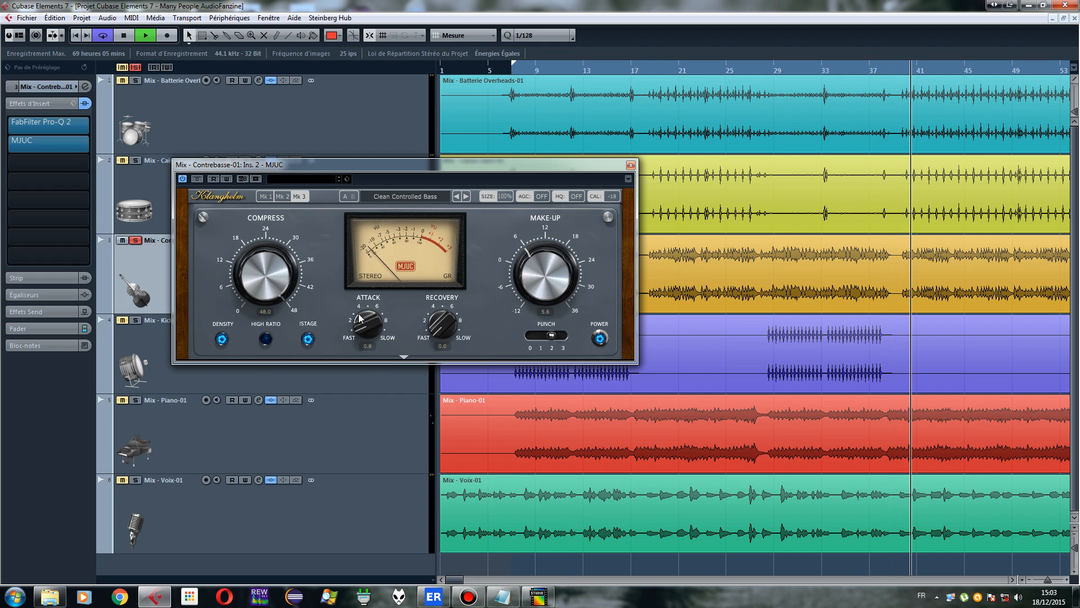
left_click_drag(359, 313, 360, 274)
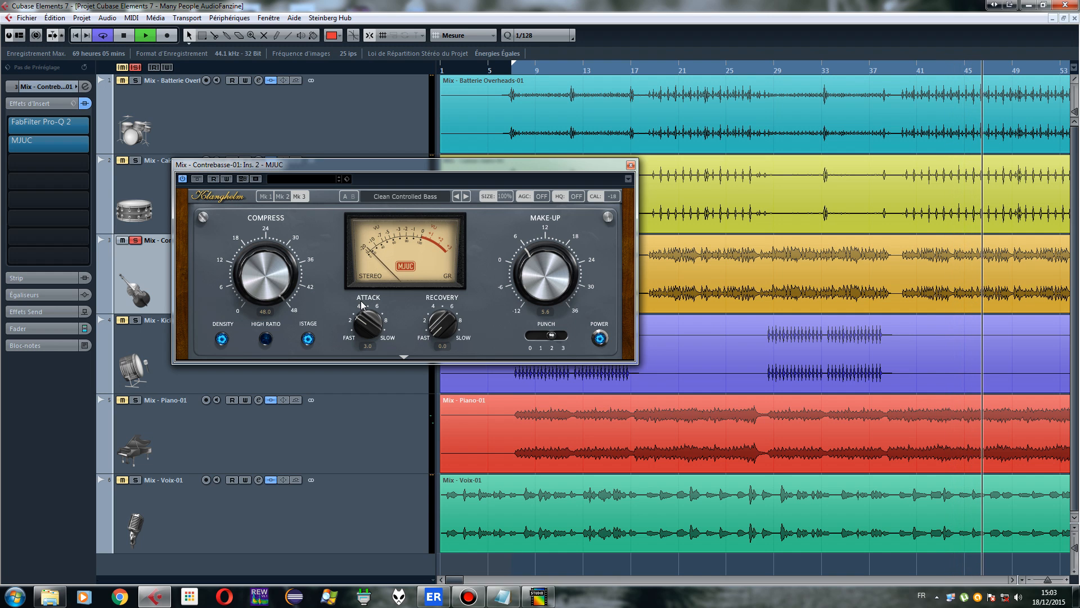
Set the double bass compression to 18.0 and solo the drum overheads and snare together with the double bass
left_click_drag(264, 262, 261, 436)
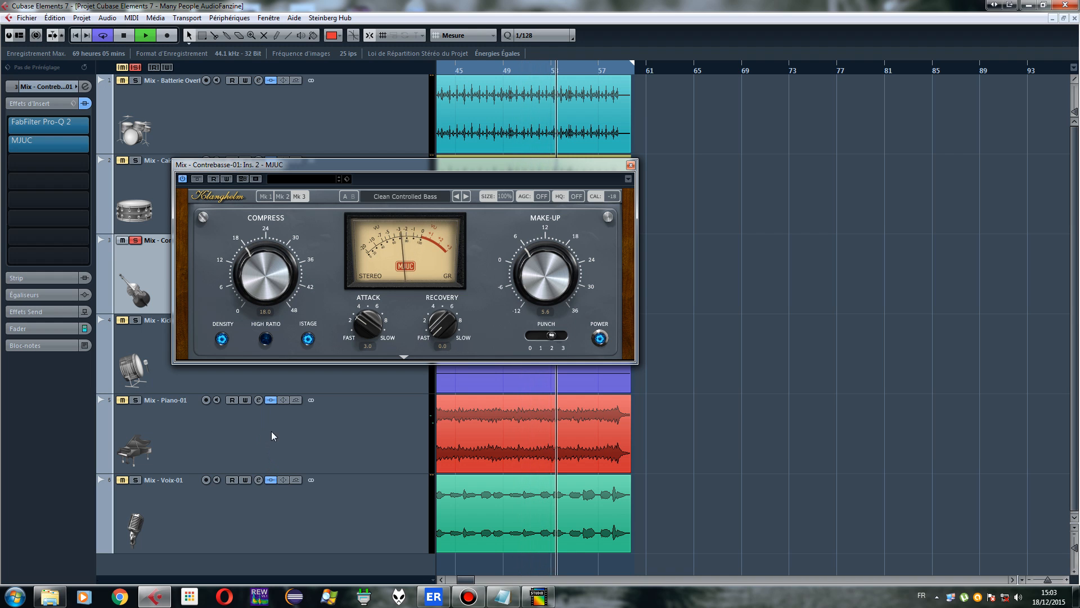
left_click_drag(389, 167, 452, 174)
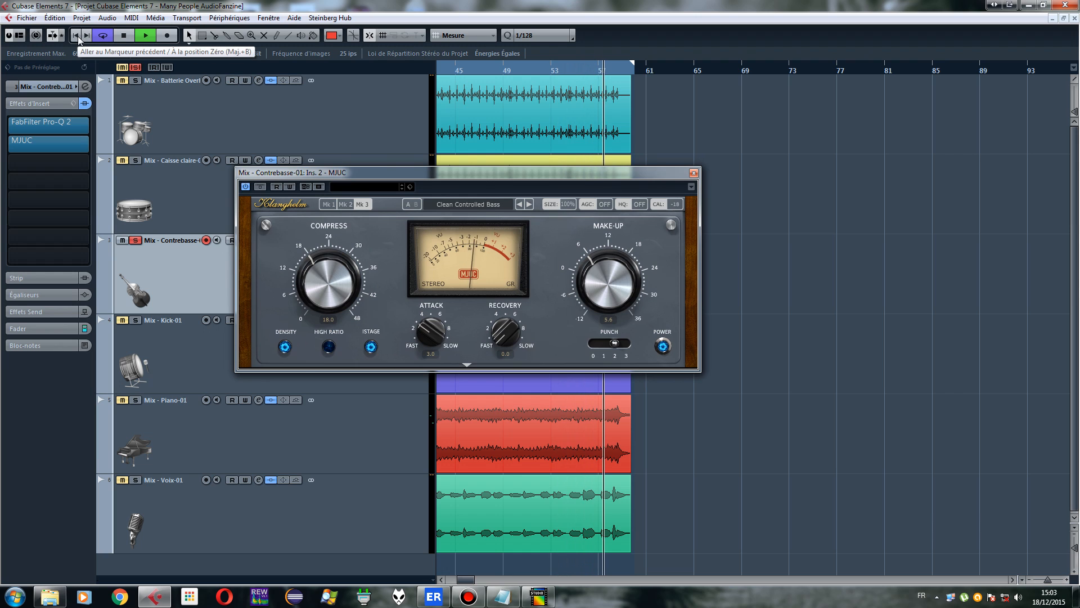
left_click(136, 80)
left_click(137, 161)
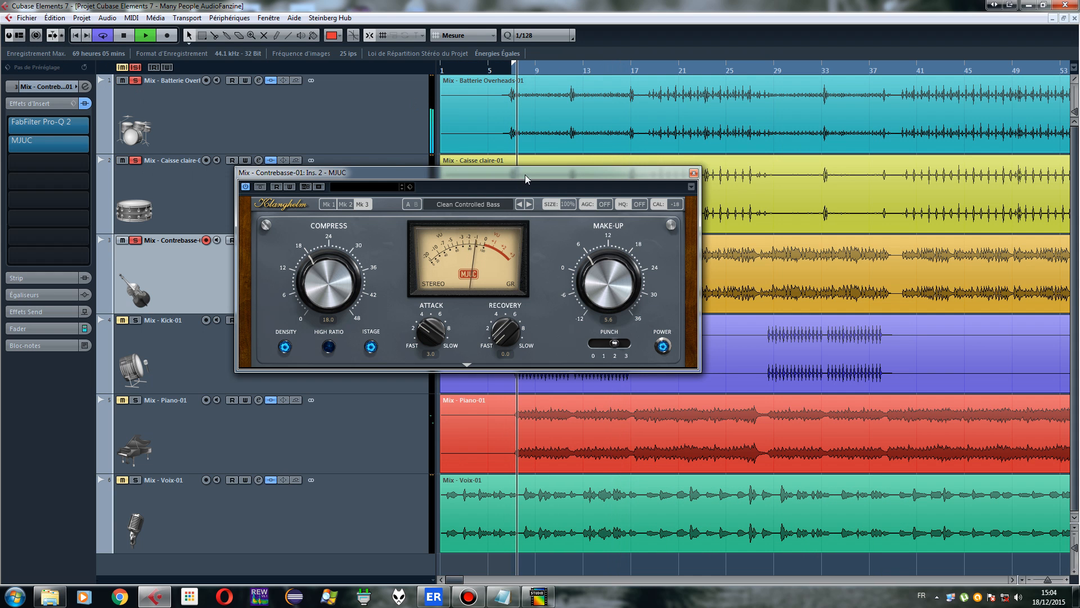
left_click_drag(525, 174, 850, 156)
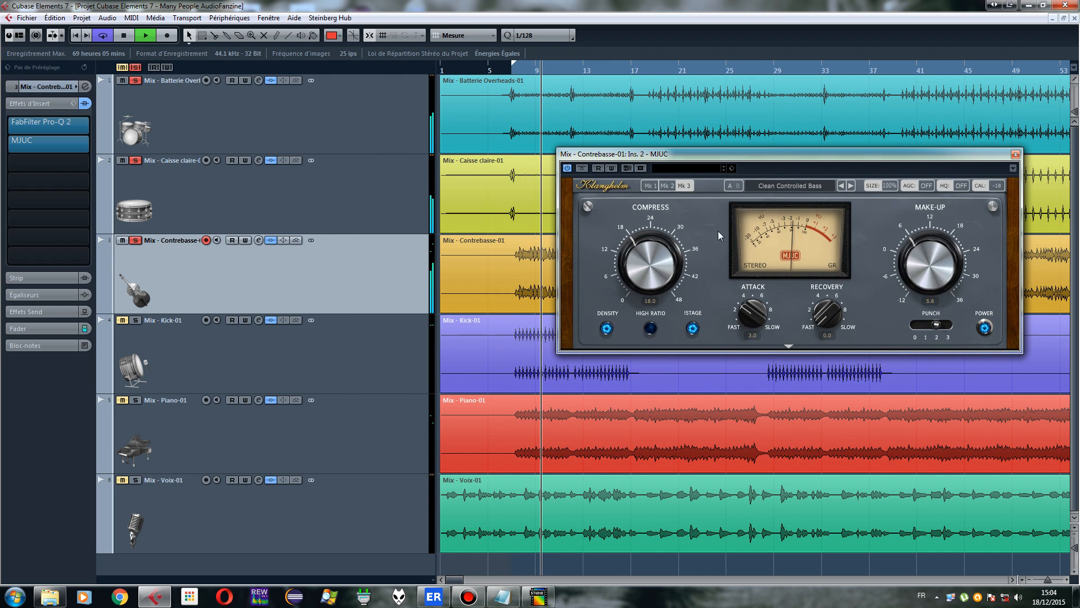
Fine-tune the double bass compression to 18.1 during playback and close its MJUC window
left_click_drag(642, 243, 716, 246)
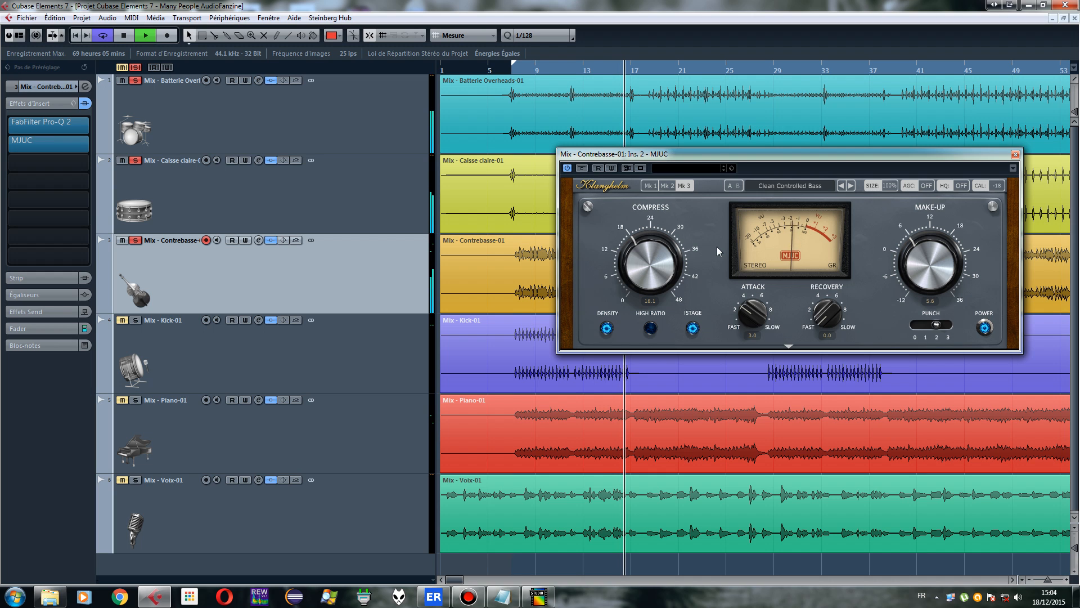
left_click_drag(712, 157, 369, 124)
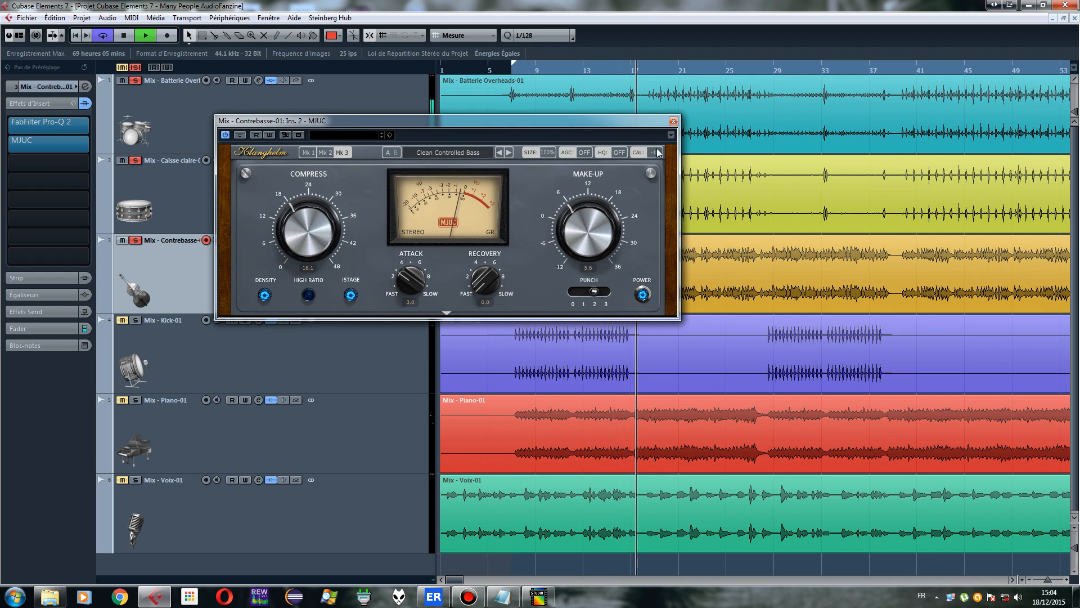
left_click(674, 122)
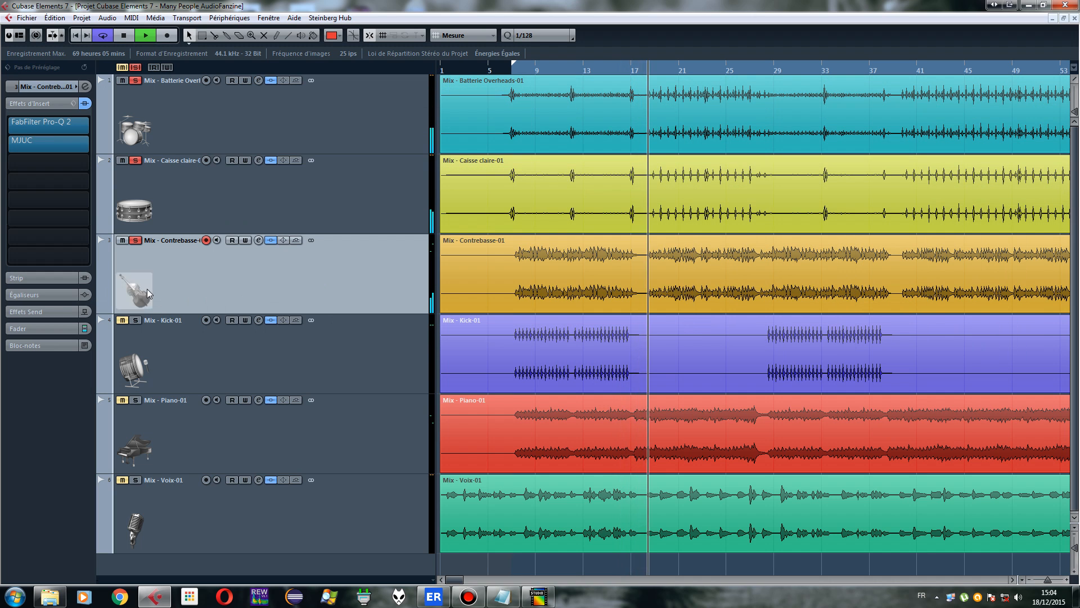
Solo only the kick track, removing the solos from the overheads, snare and double bass, and play from bar 7
left_click(124, 34)
scroll(261, 305, "down", 1)
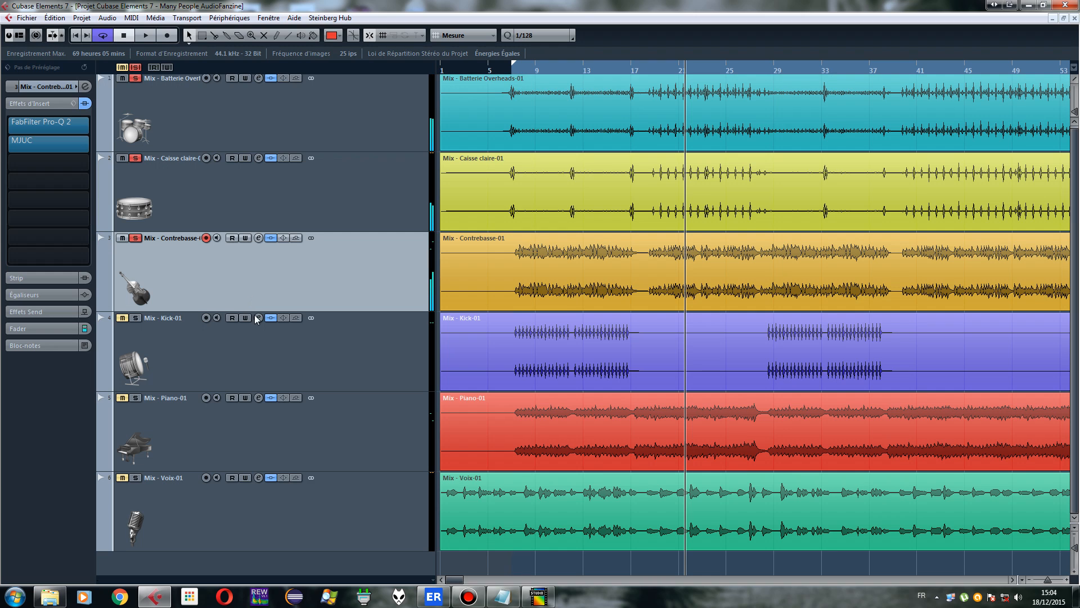
left_click(126, 318)
left_click(212, 363)
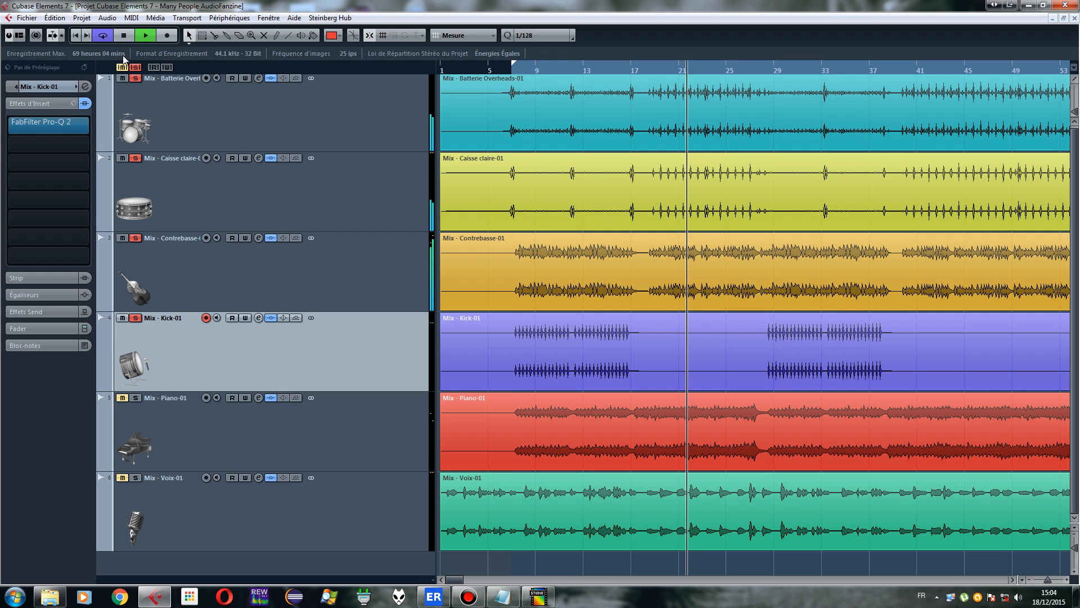
left_click(134, 78)
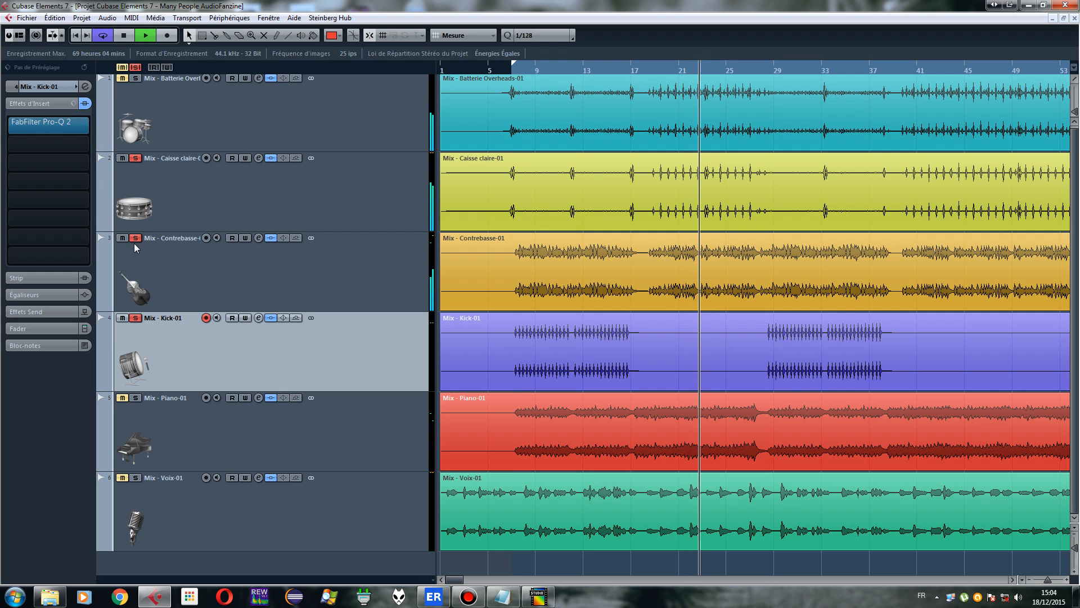
left_click(135, 238)
left_click(138, 159)
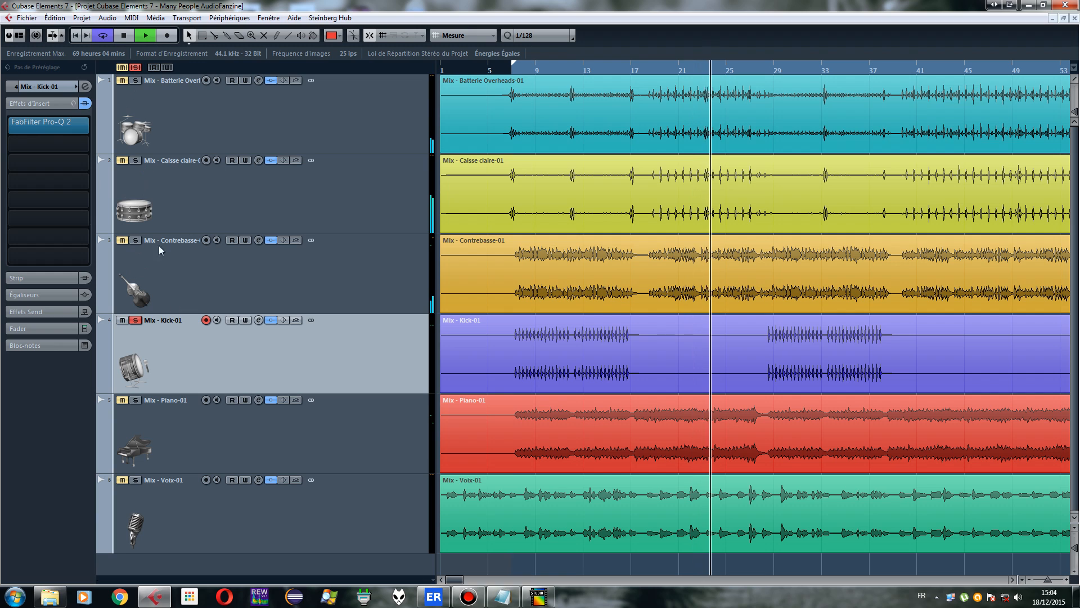
left_click_drag(522, 66, 513, 67)
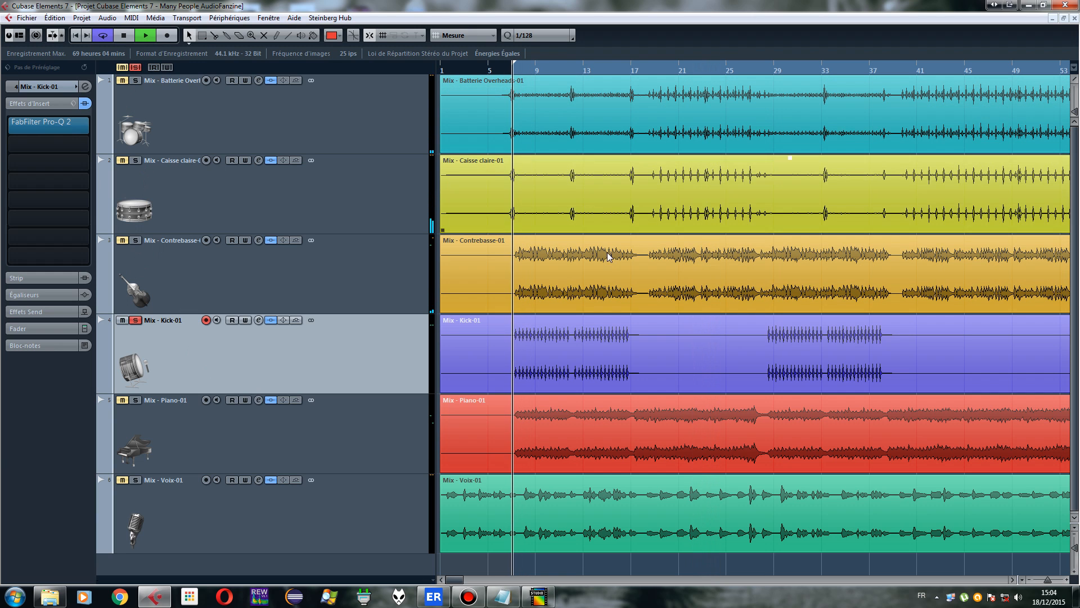
Insert Klanghelm MJUC after FabFilter Pro-Q 2 on the kick track
left_click(42, 144)
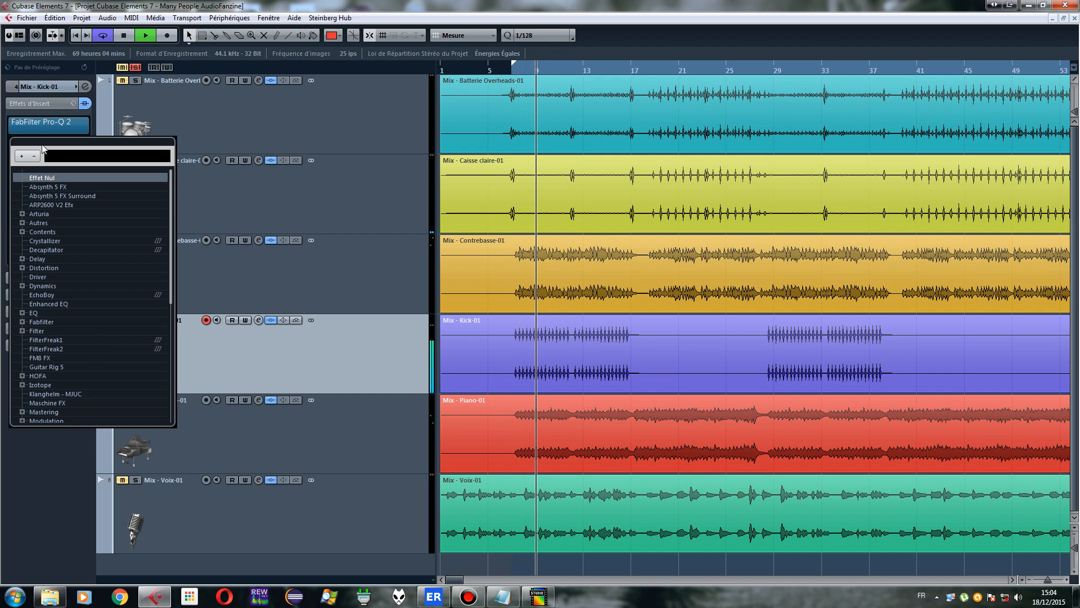
type("mjuc")
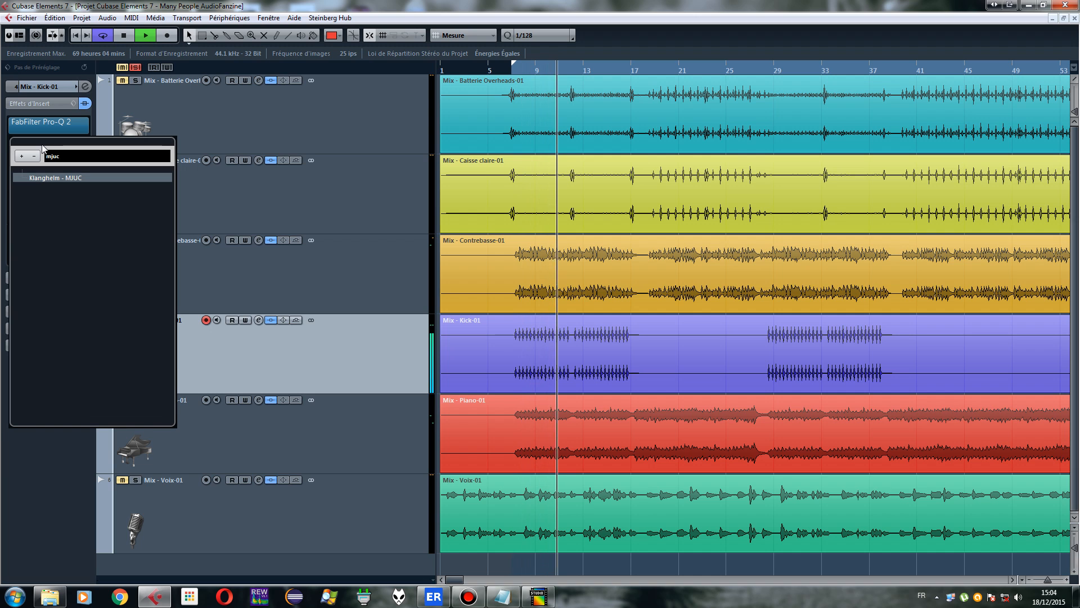
key("Return")
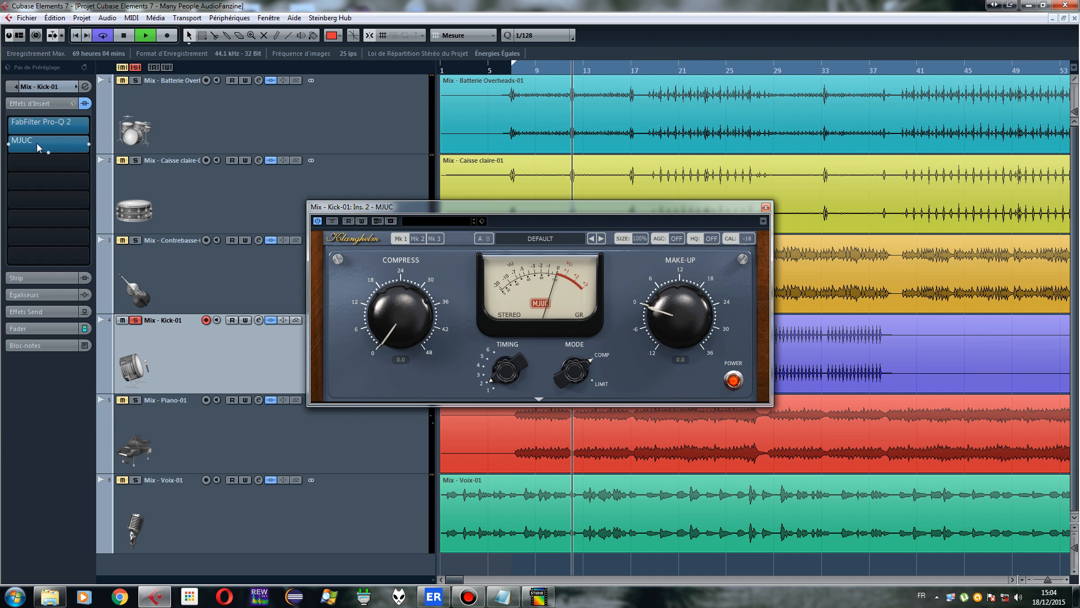
Load the Modern Rock Kick factory preset from the Drums category in the kick's MJUC, with its window moved over the track list
left_click_drag(514, 215, 303, 118)
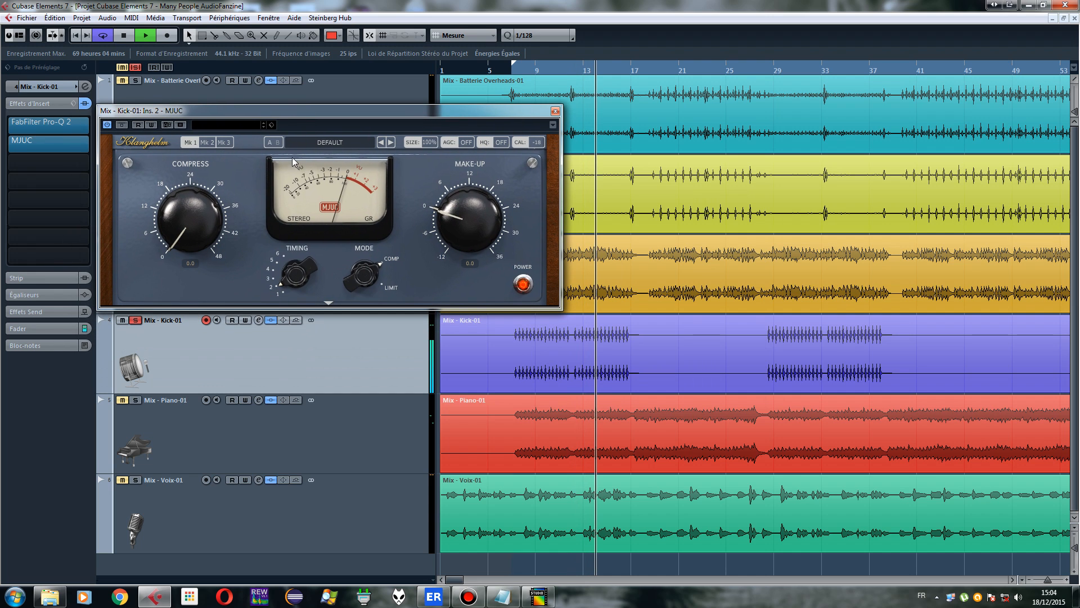
left_click(332, 140)
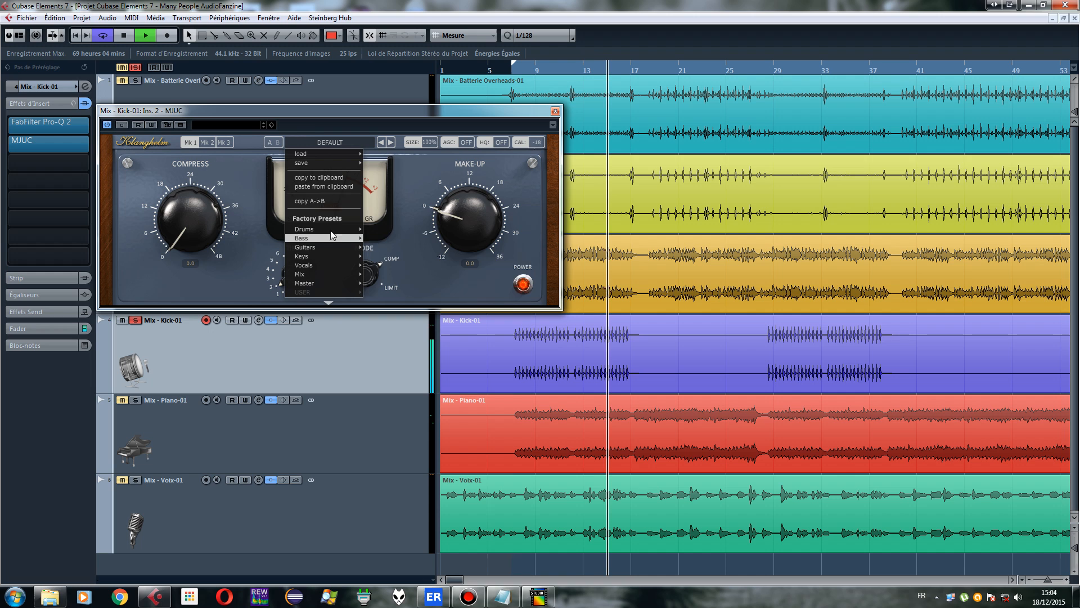
mouse_move(319, 226)
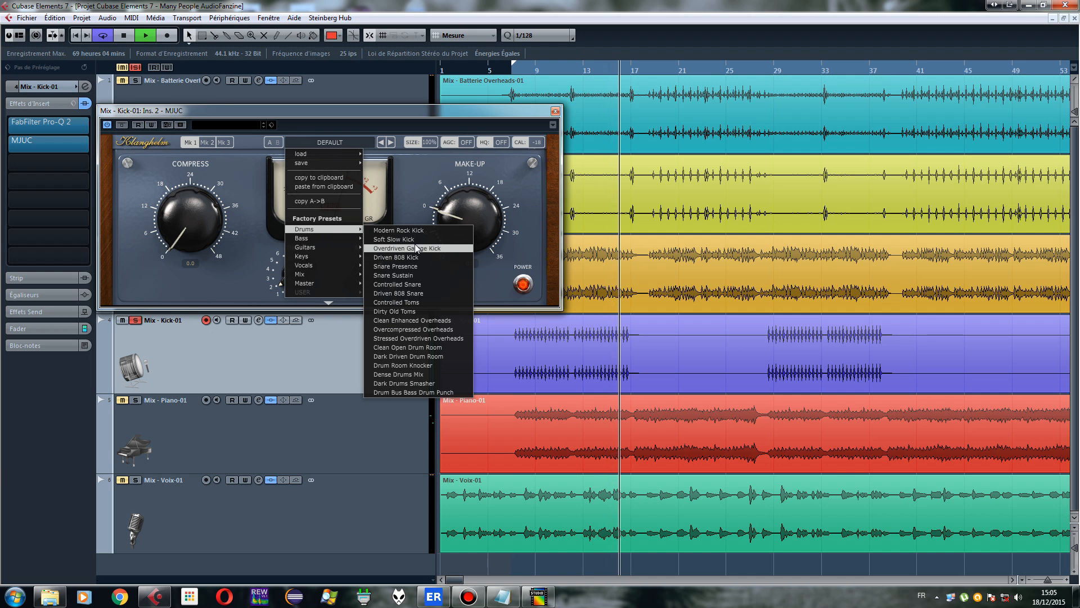
left_click(423, 231)
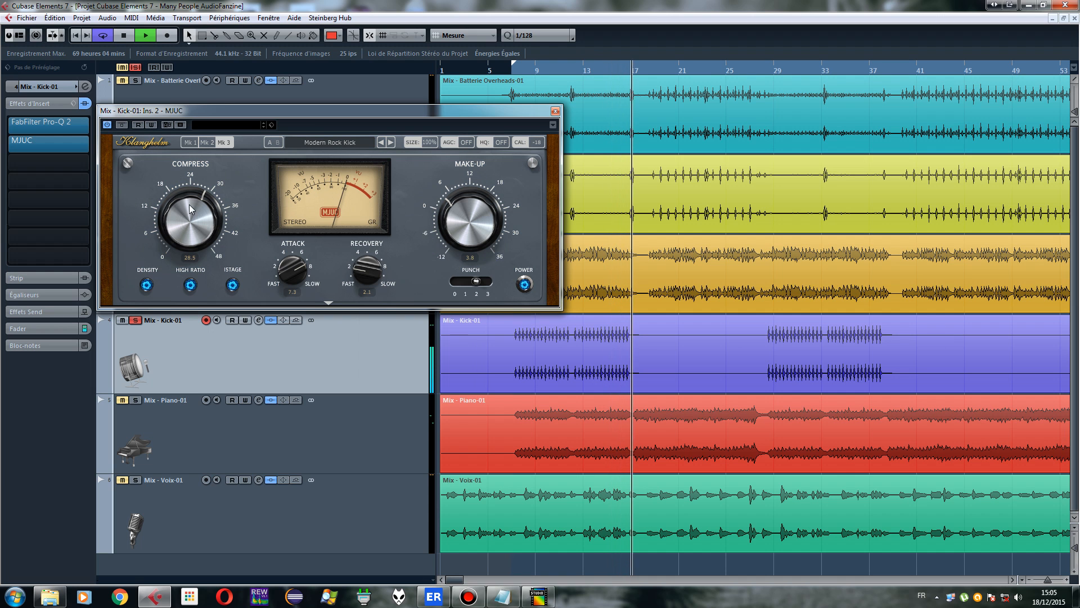
Replay the kick from bar 7, lower its compression to 2.7, and raise it to 18.0
left_click(516, 71)
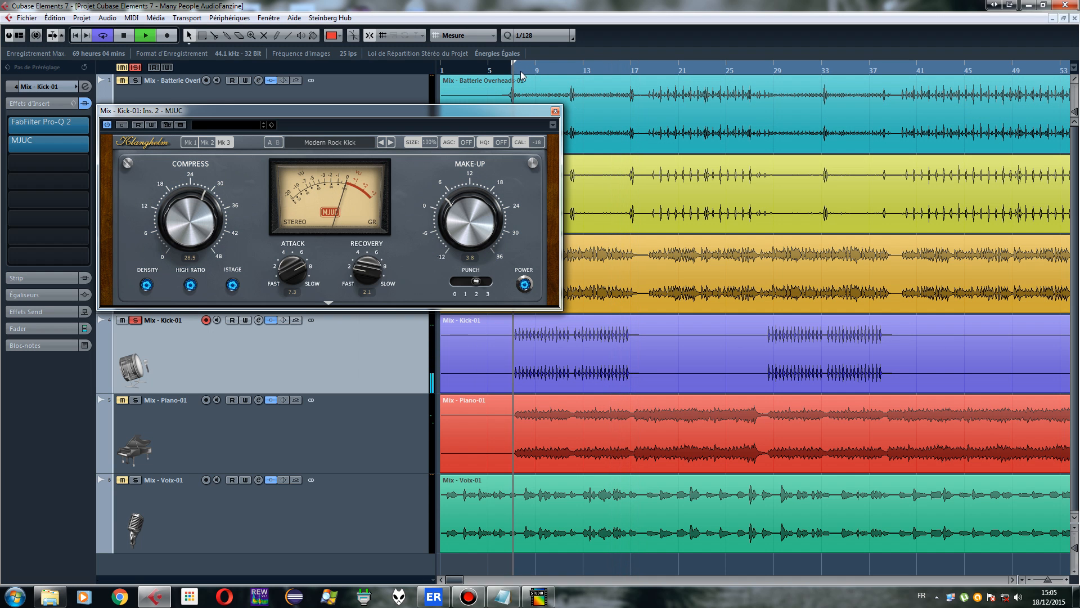
double_click(180, 212)
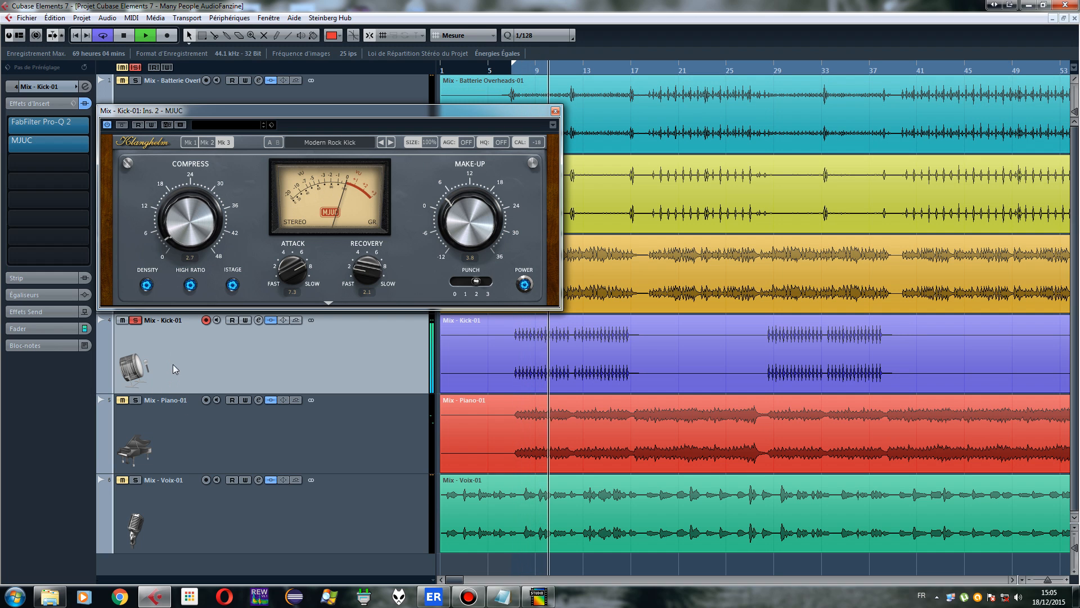
left_click_drag(197, 415, 157, 270)
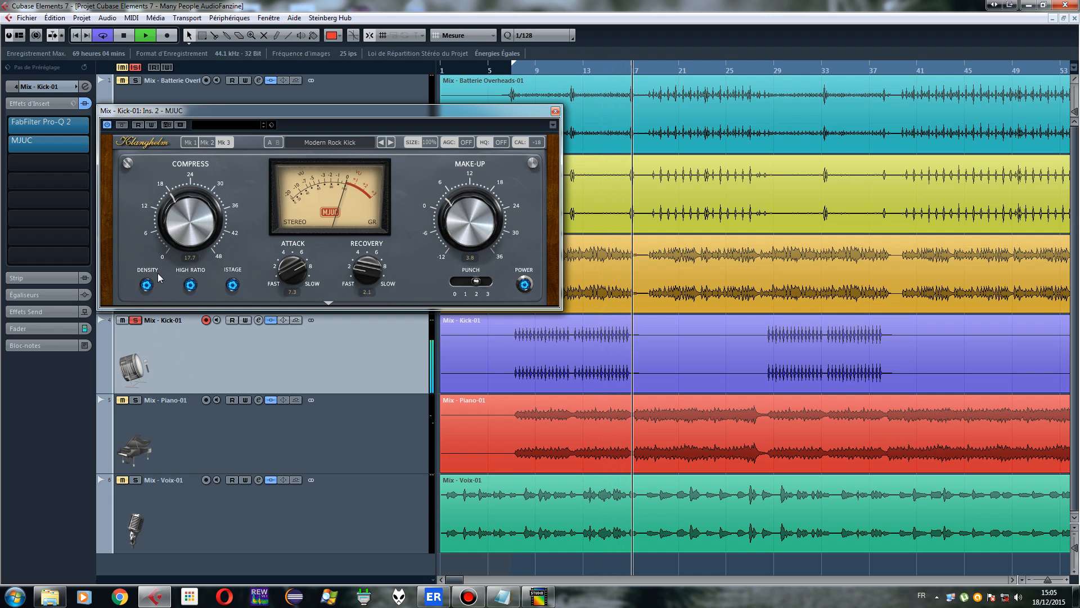
left_click_drag(258, 111, 598, 126)
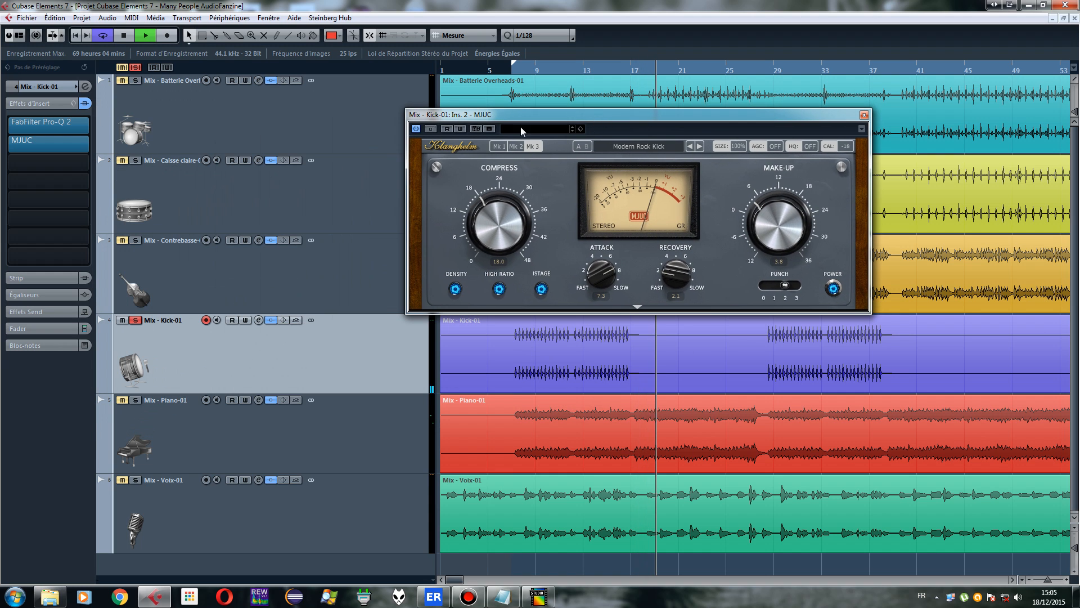
Unsolo the kick and compare compression amounts of 0.0 and 18.1 in the full mix, then stop playback
left_click(135, 320)
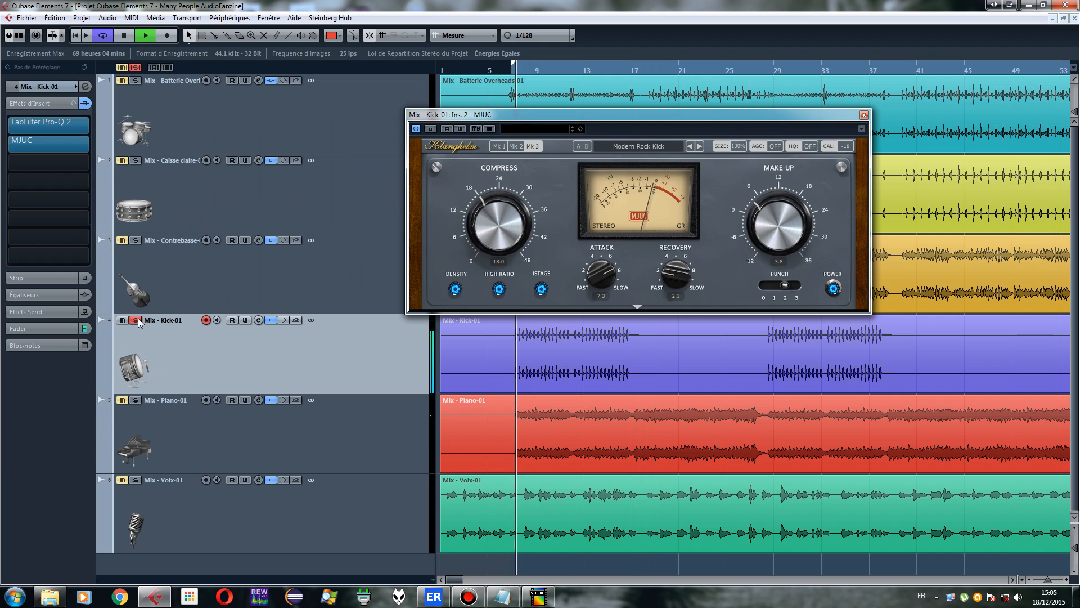
left_click_drag(558, 123, 504, 177)
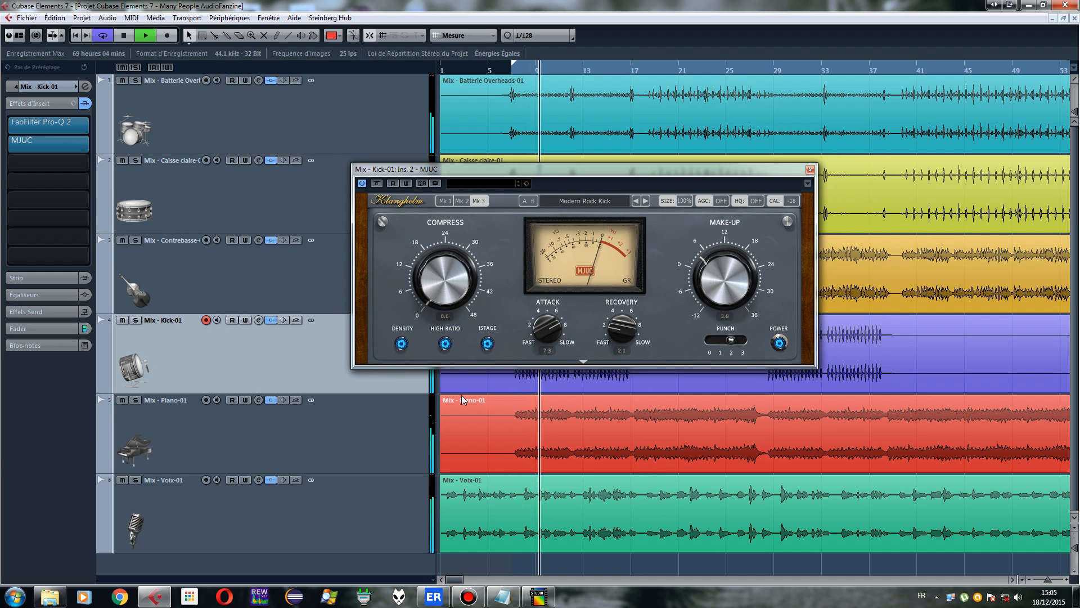
left_click_drag(442, 349, 429, 286)
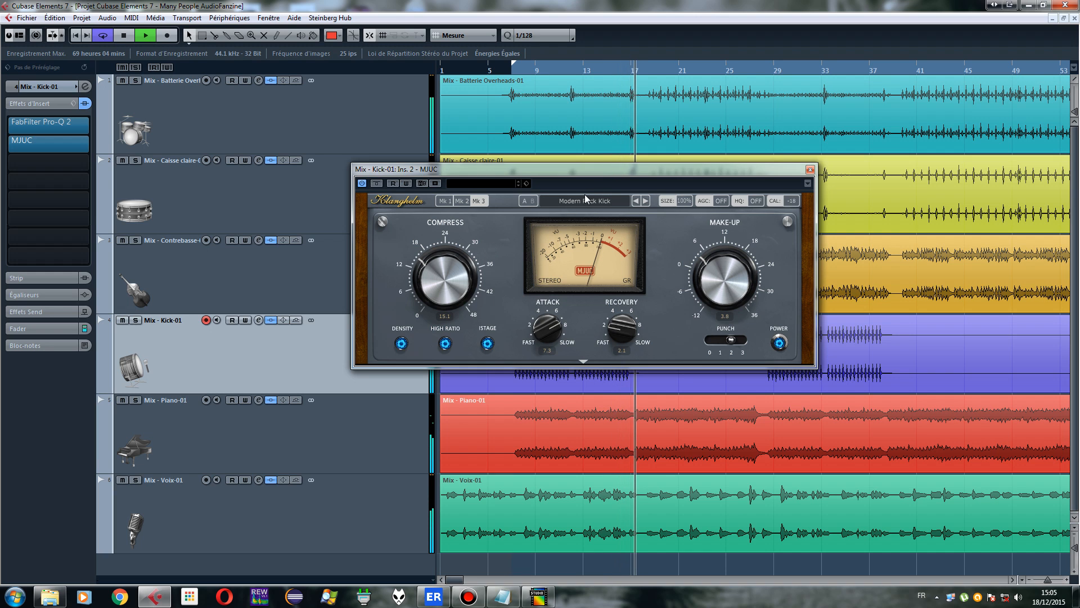
left_click(125, 36)
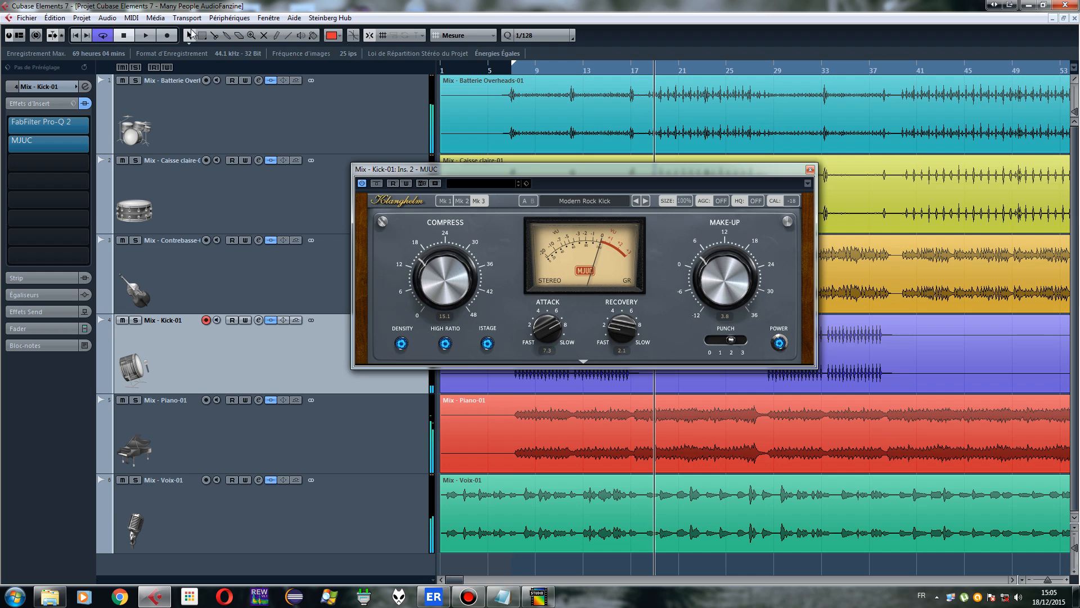
Replay the full mix from bar 7, set the kick compression to 17.8, and close its MJUC window after stopping playback
left_click(522, 70)
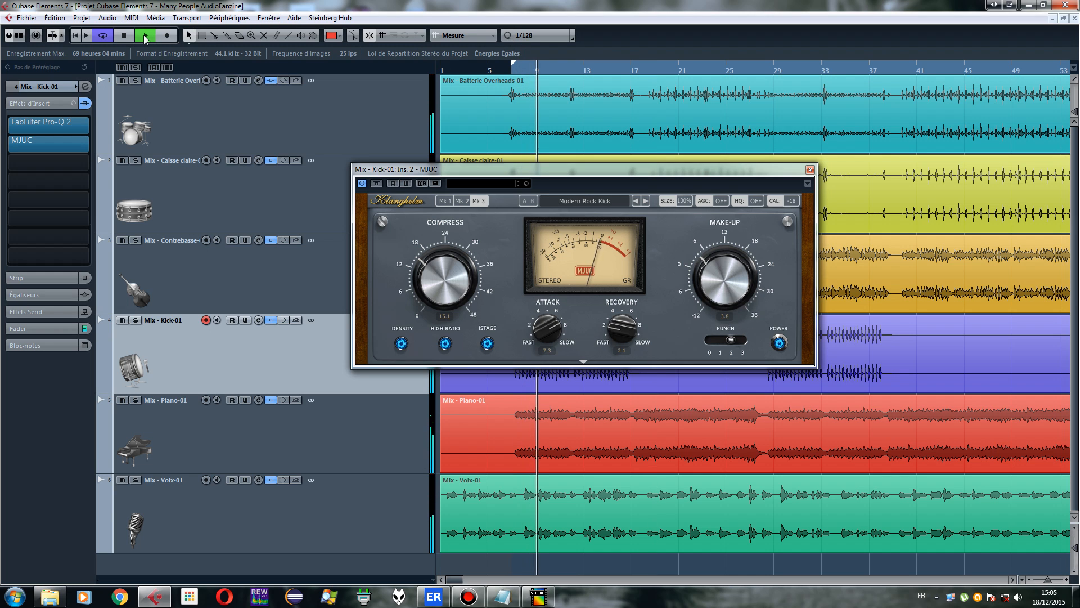
left_click_drag(437, 279, 430, 267)
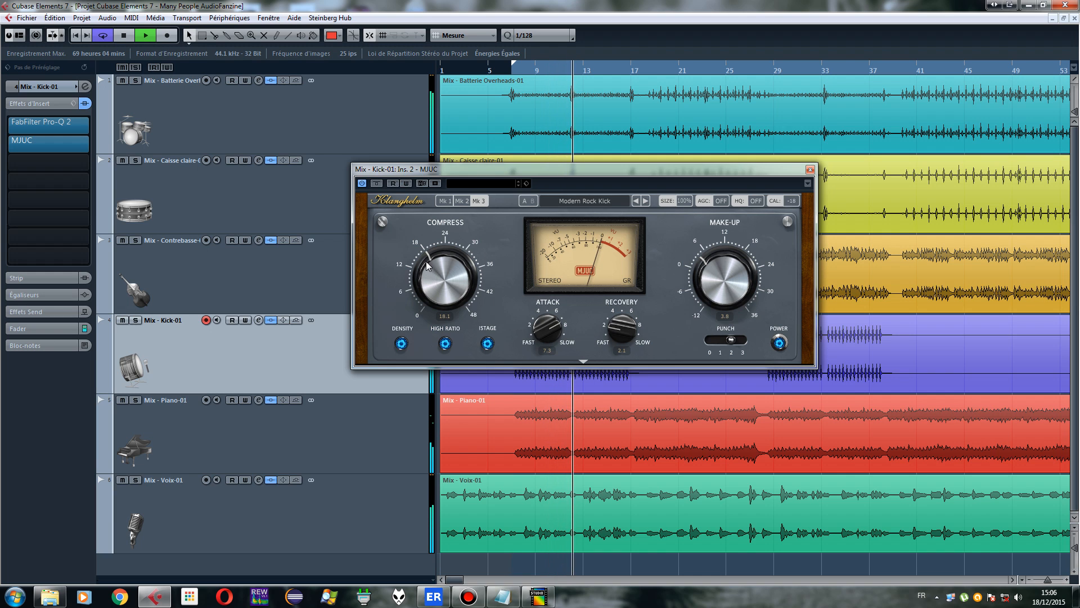
left_click_drag(429, 264, 425, 264)
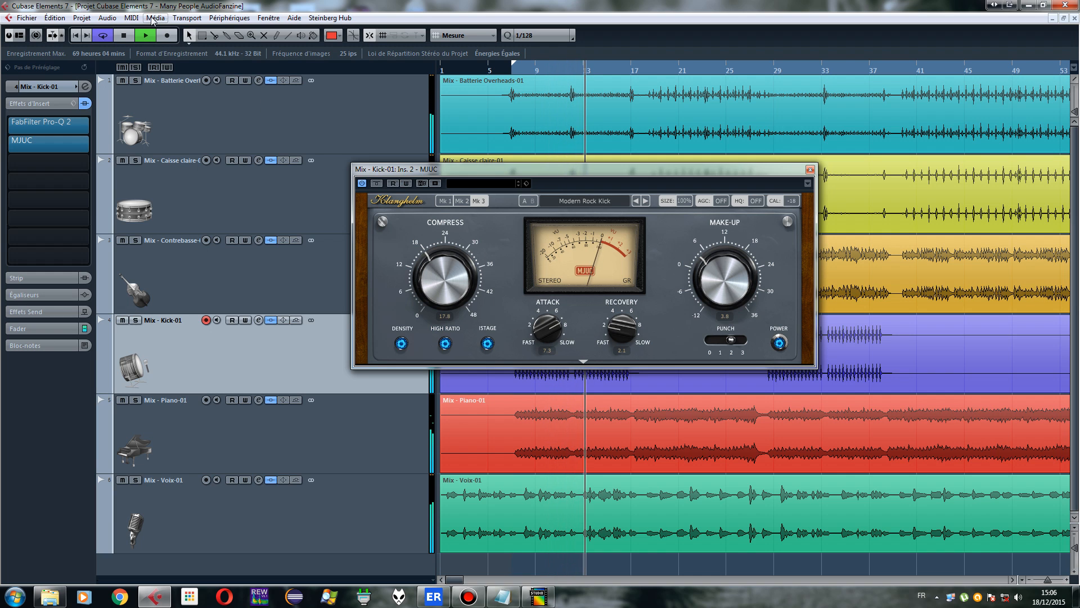
left_click(128, 37)
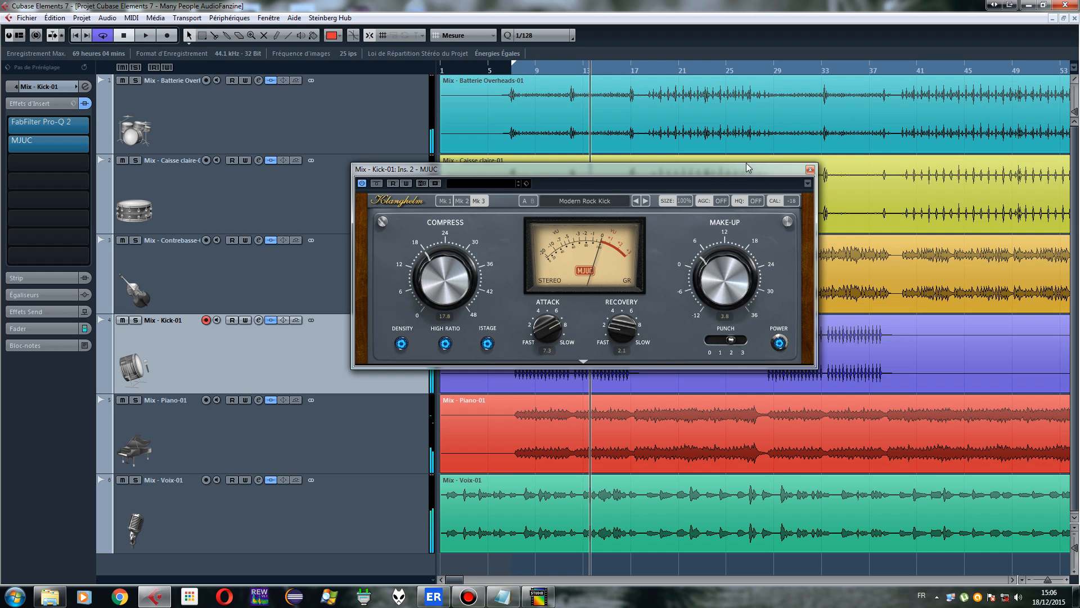
left_click_drag(741, 170, 632, 185)
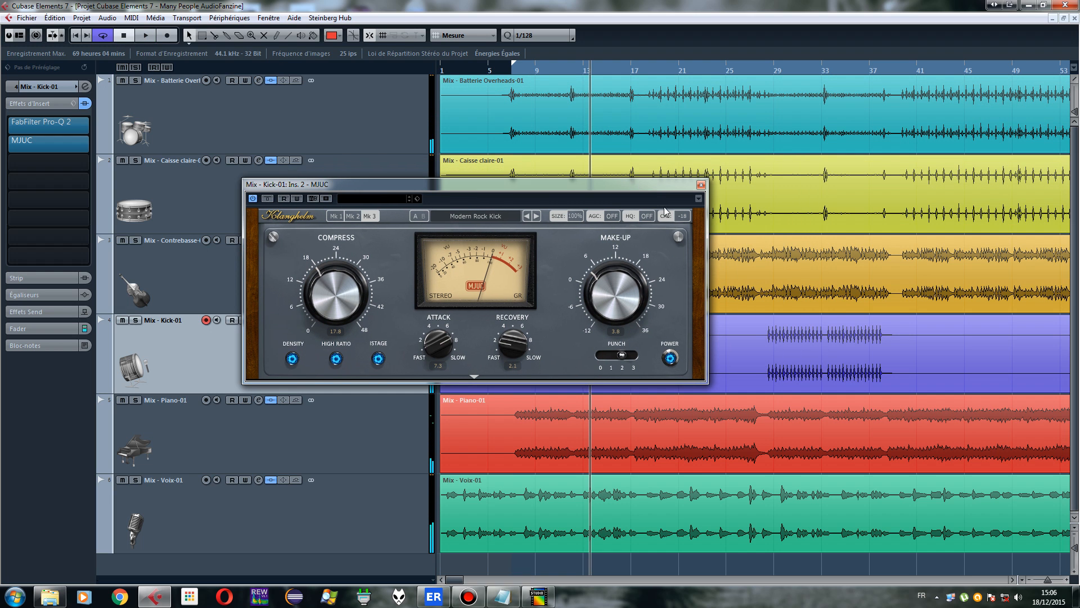
left_click(701, 185)
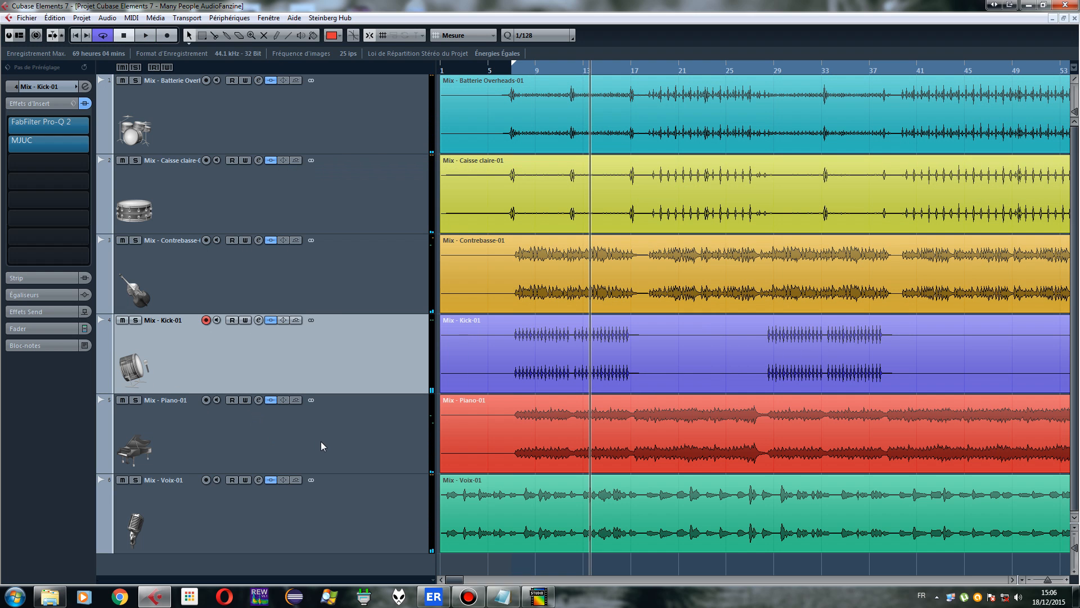
Add a stereo FX channel track with Klanghelm MJUC as its effect below the Mix - Voix-01 track
left_click(322, 419)
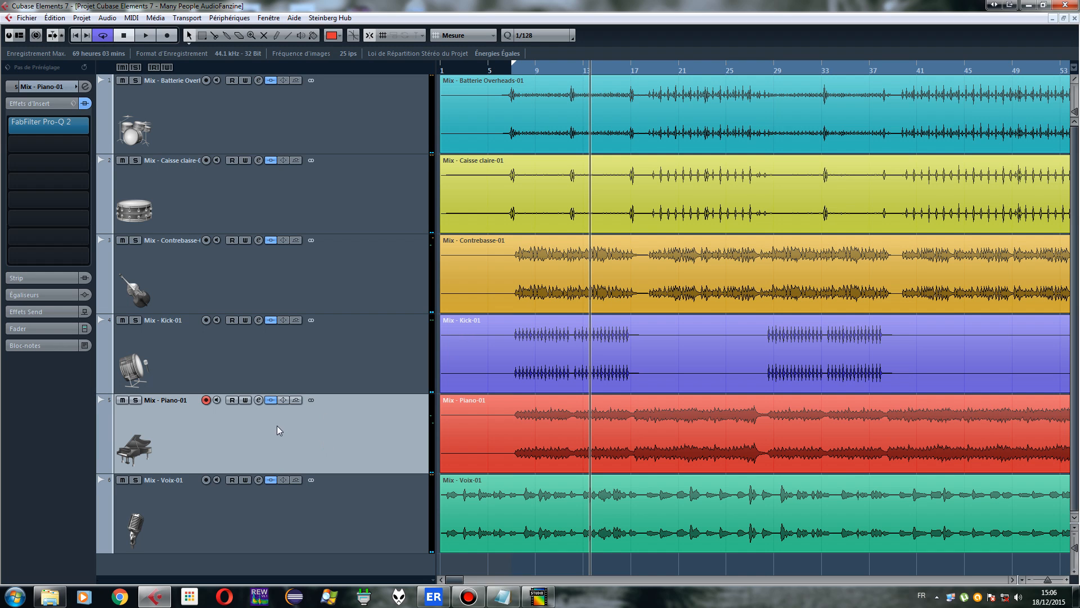
left_click(278, 503)
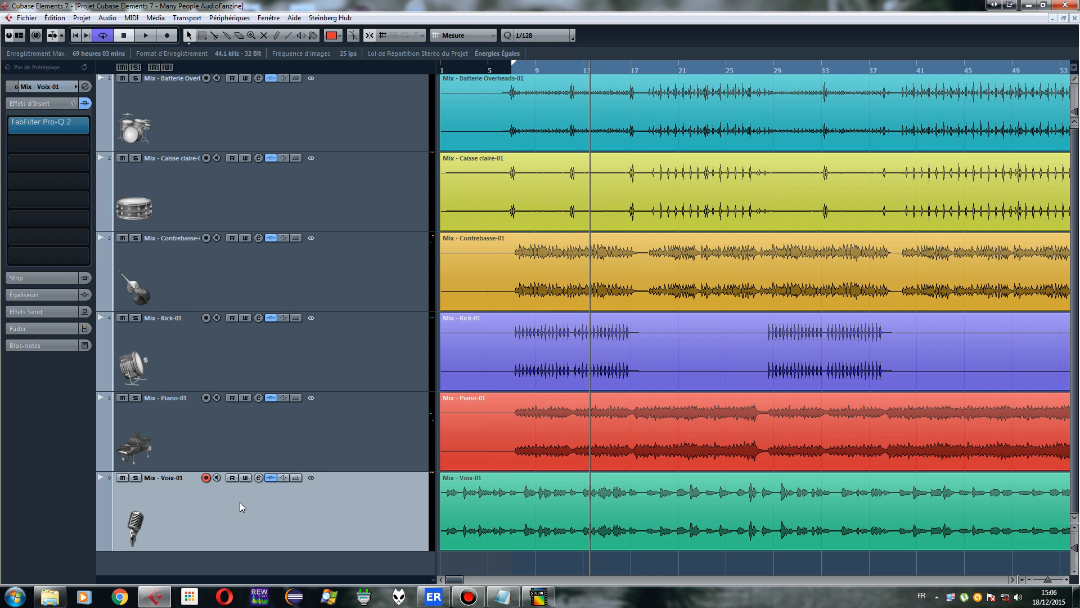
right_click(234, 556)
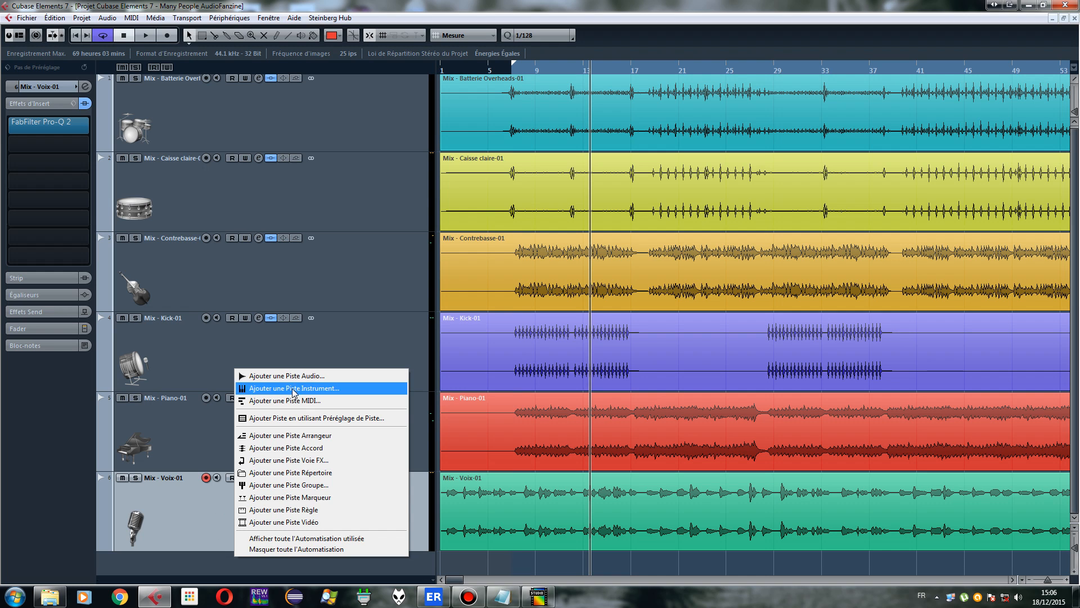
left_click(318, 461)
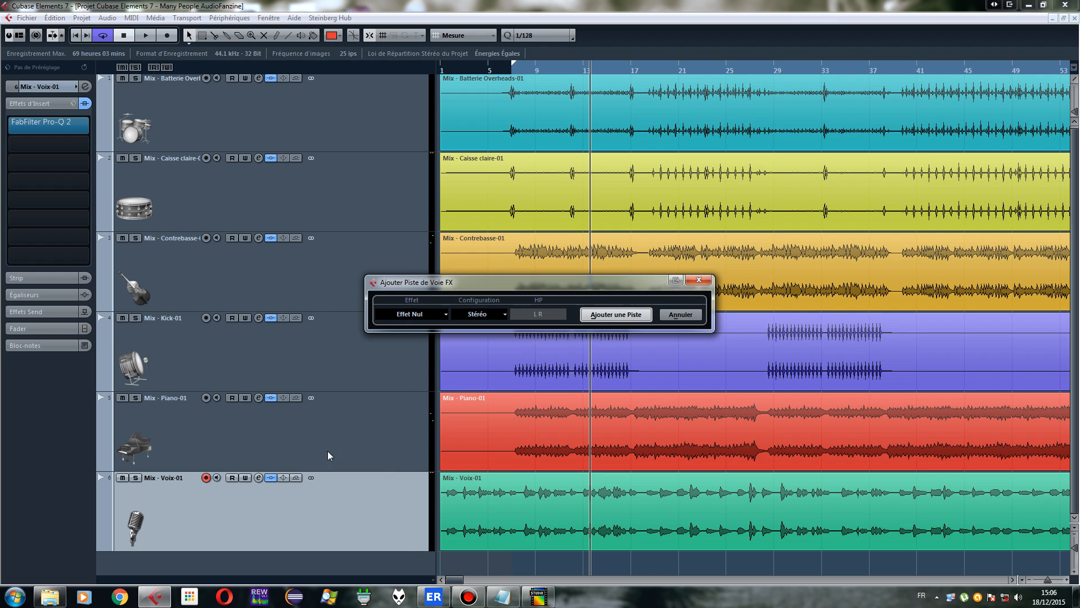
left_click(416, 315)
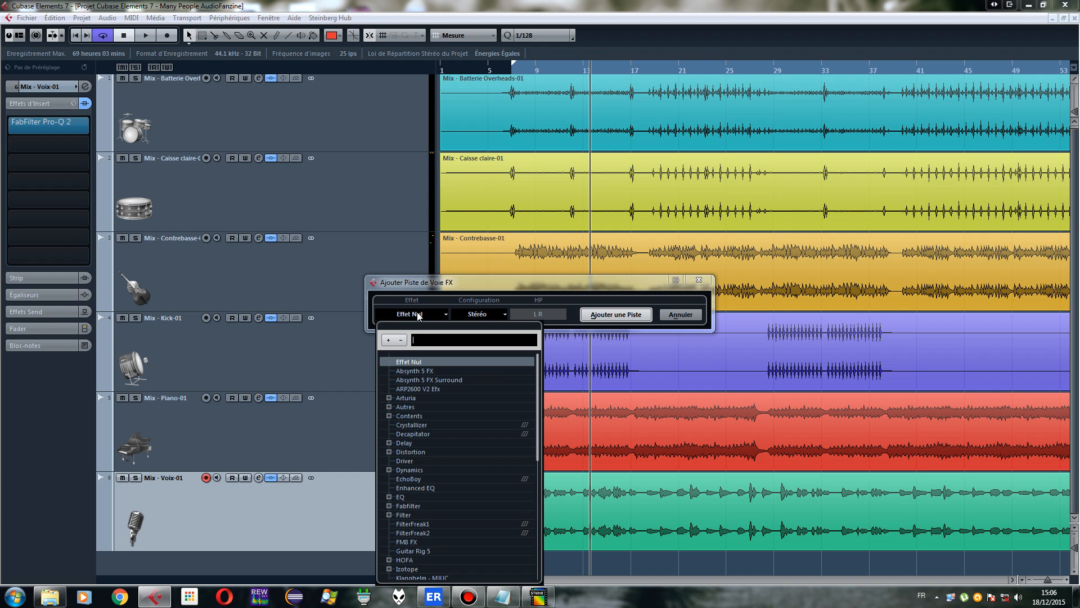
type("mju")
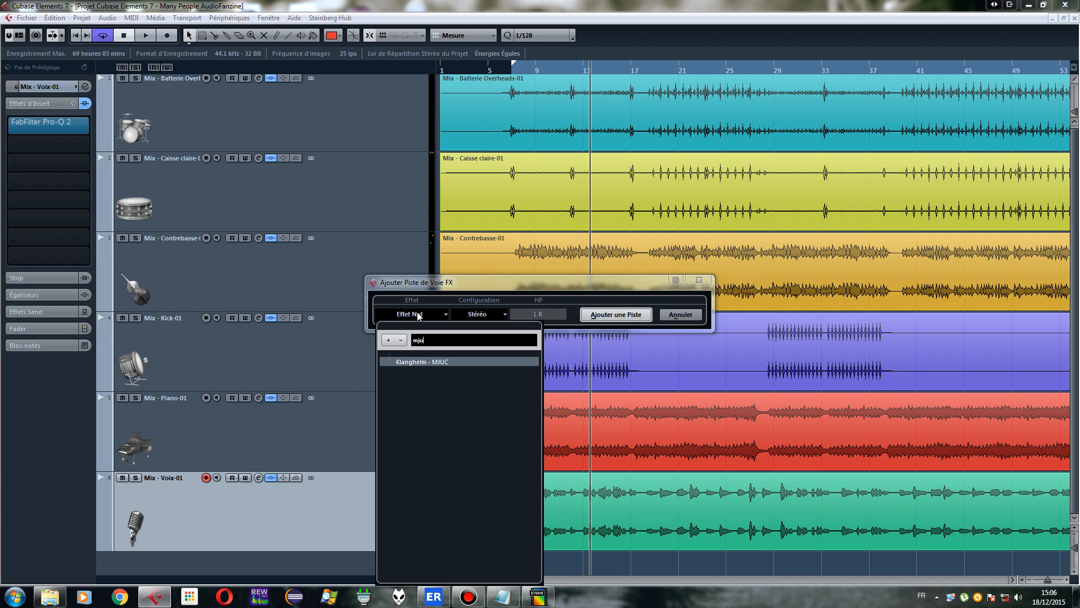
type("c")
left_click(440, 363)
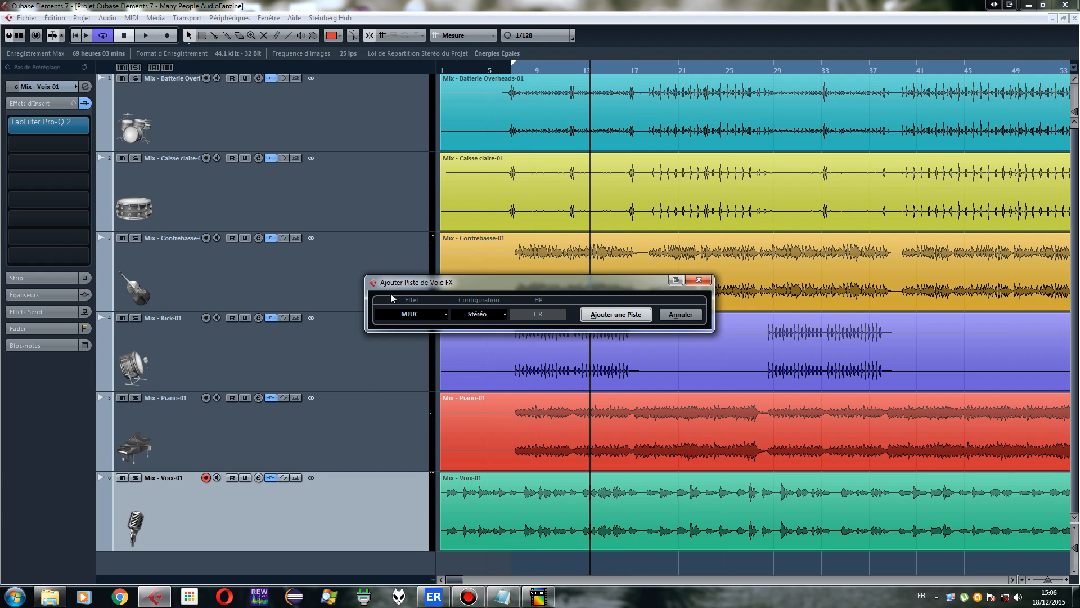
left_click(420, 313)
left_click(633, 321)
left_click(631, 318)
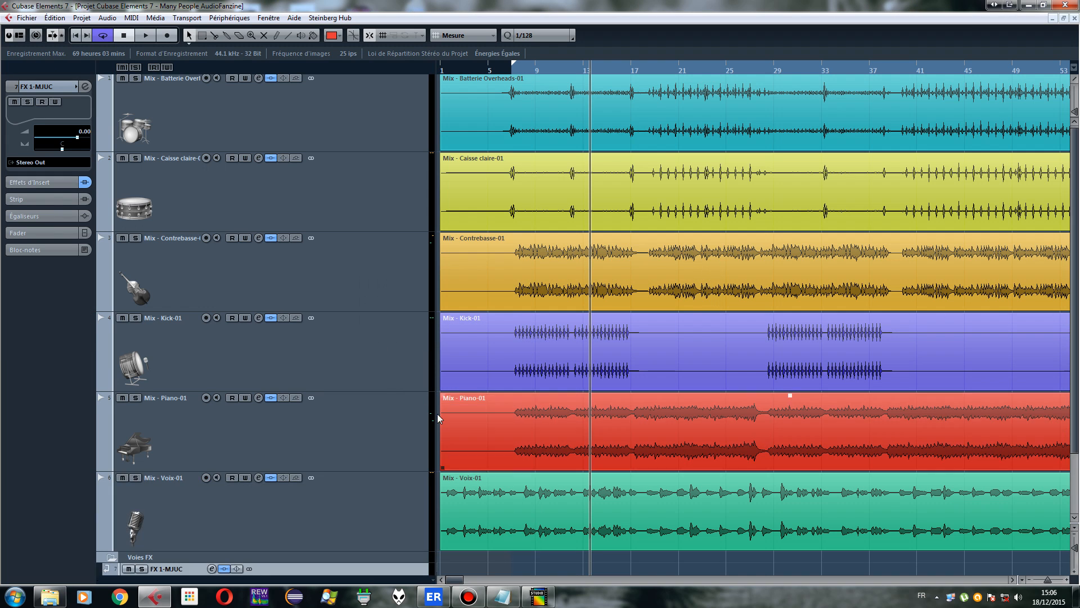
Rename the new MJUC FX channel track as Voix - comp
double_click(169, 477)
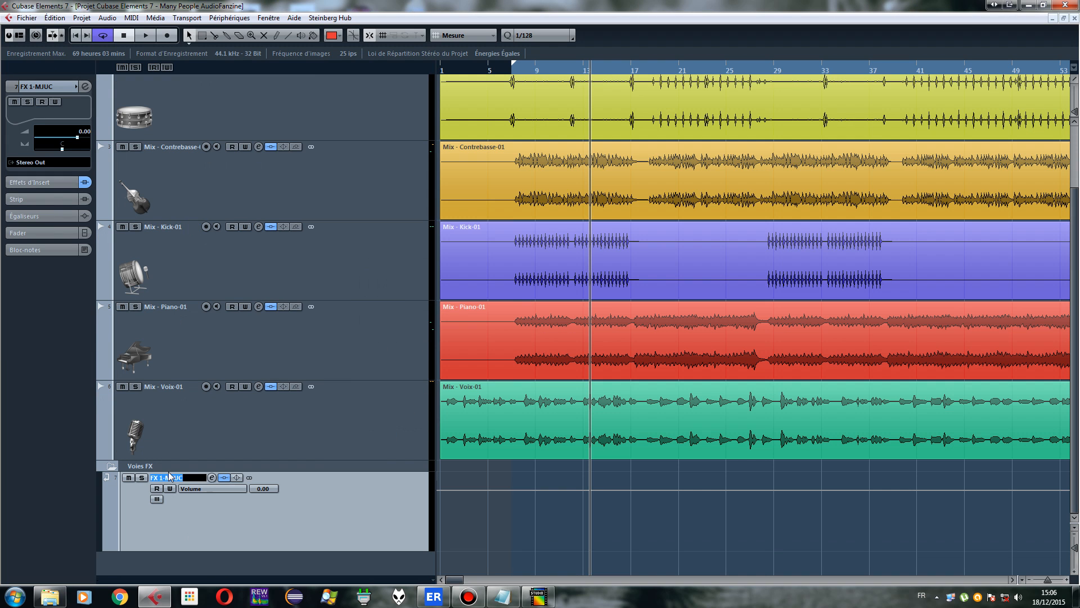
type("Voix - comp")
key("Return")
Route the first effect send of Mix - Voix-01 to Voix - comp and activate the send
left_click(251, 434)
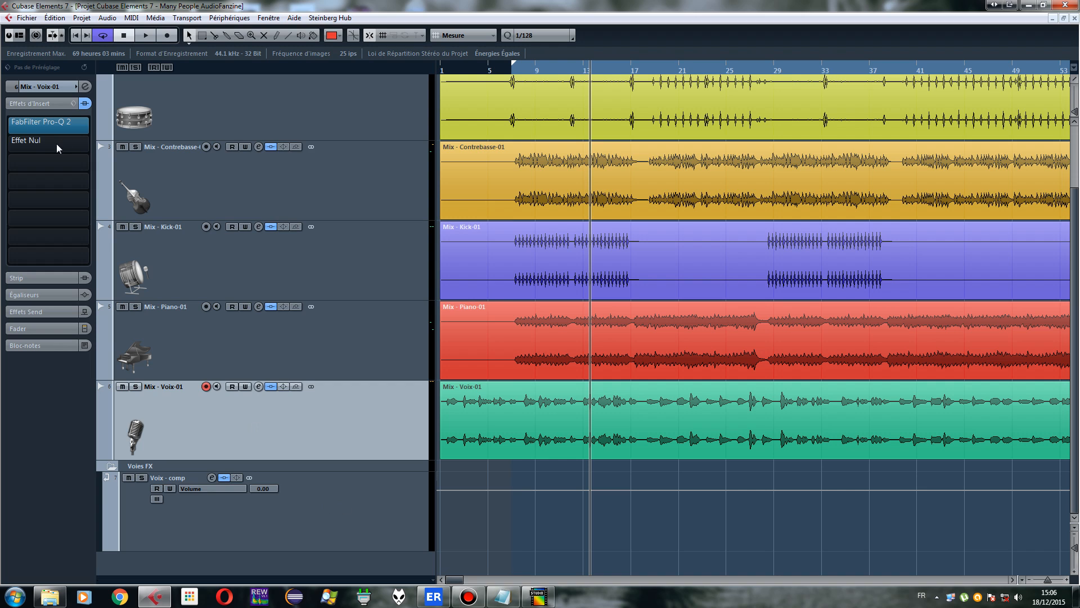
left_click(34, 87)
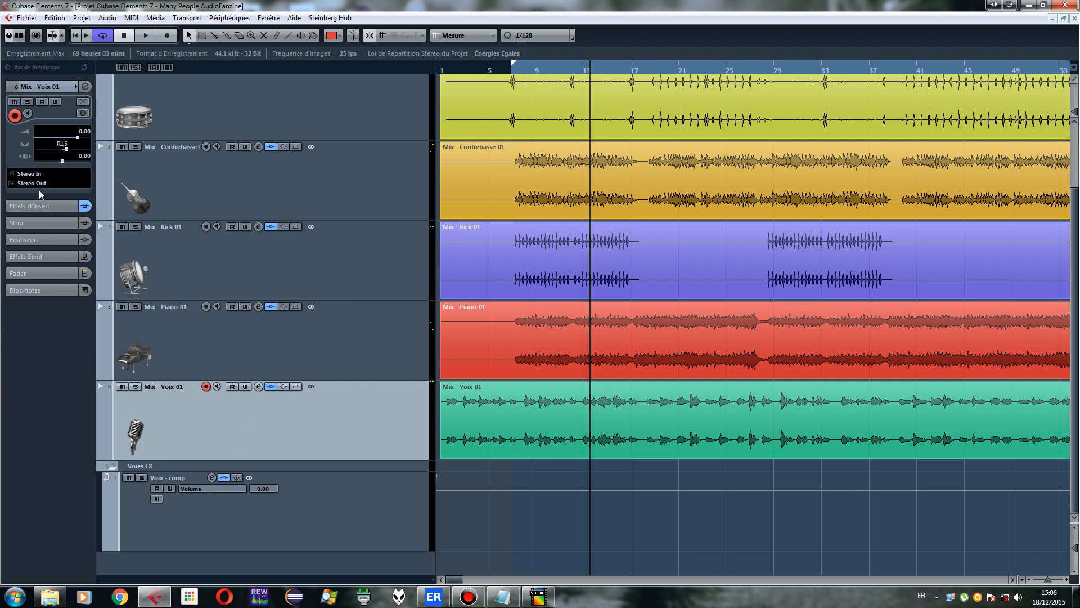
left_click(42, 258)
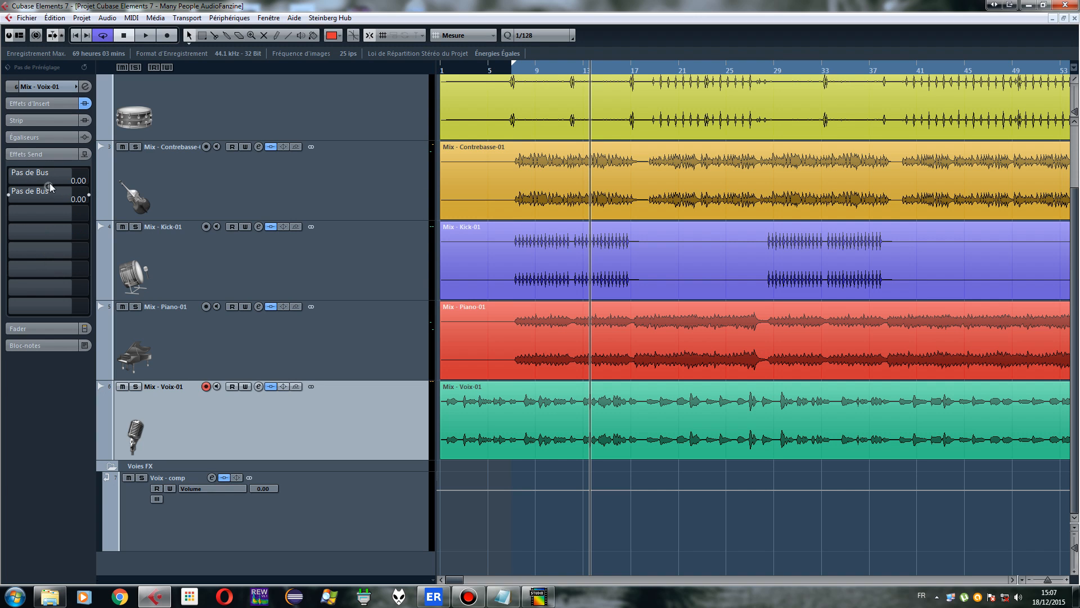
left_click(90, 181)
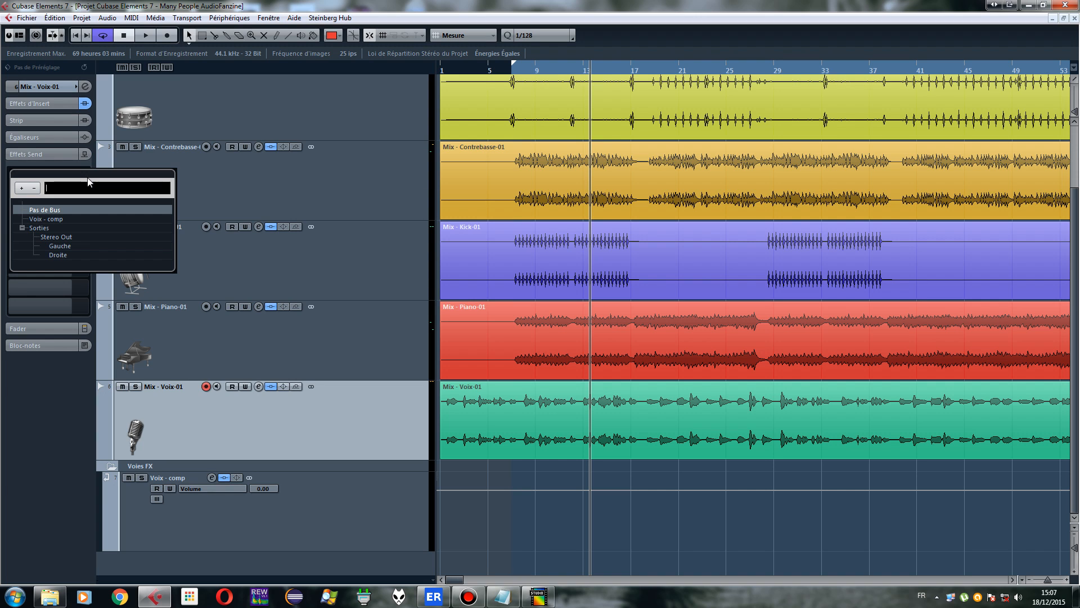
left_click(56, 219)
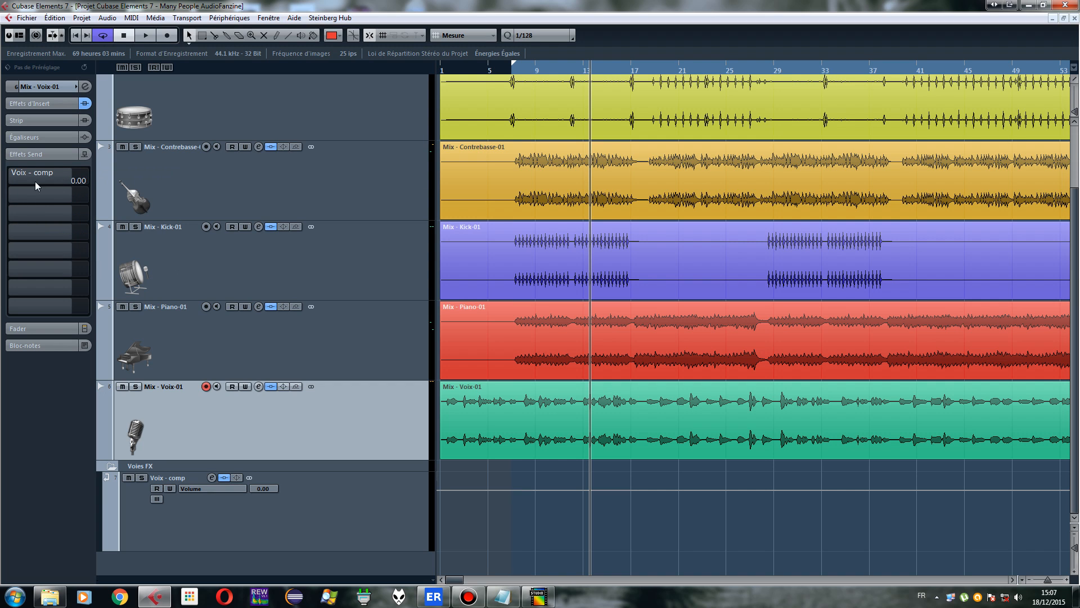
left_click(8, 177)
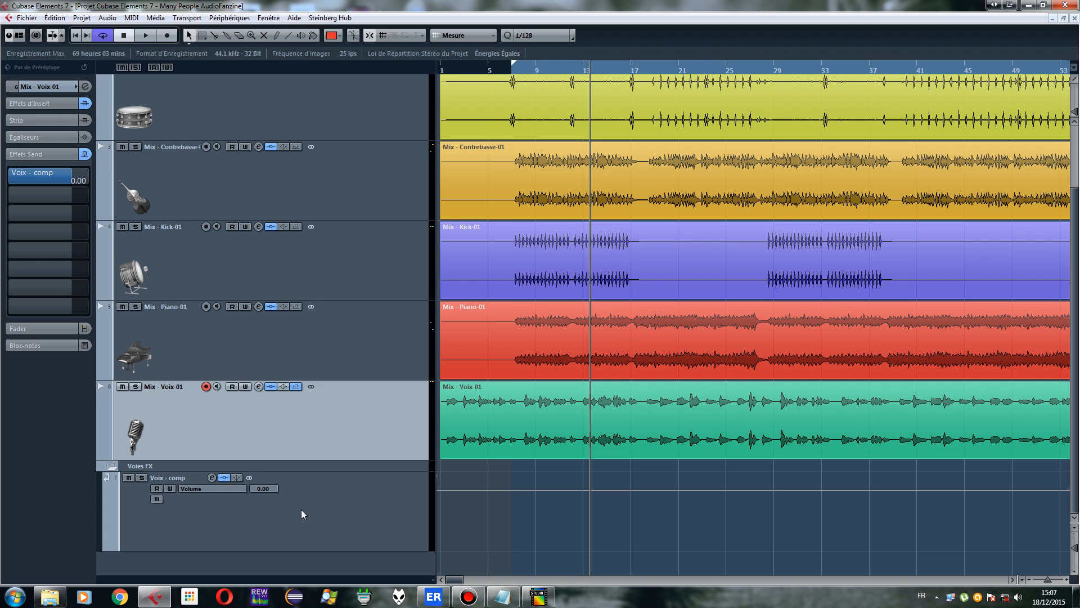
Solo the Voix - comp FX channel and start playback to hear it together with the voice track
left_click(142, 478)
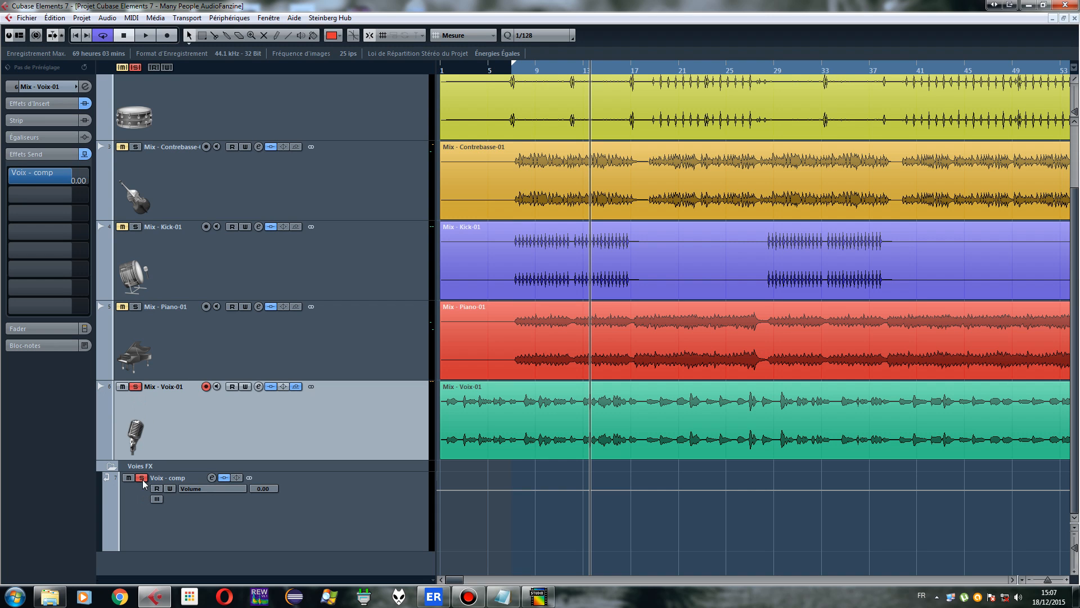
double_click(32, 177)
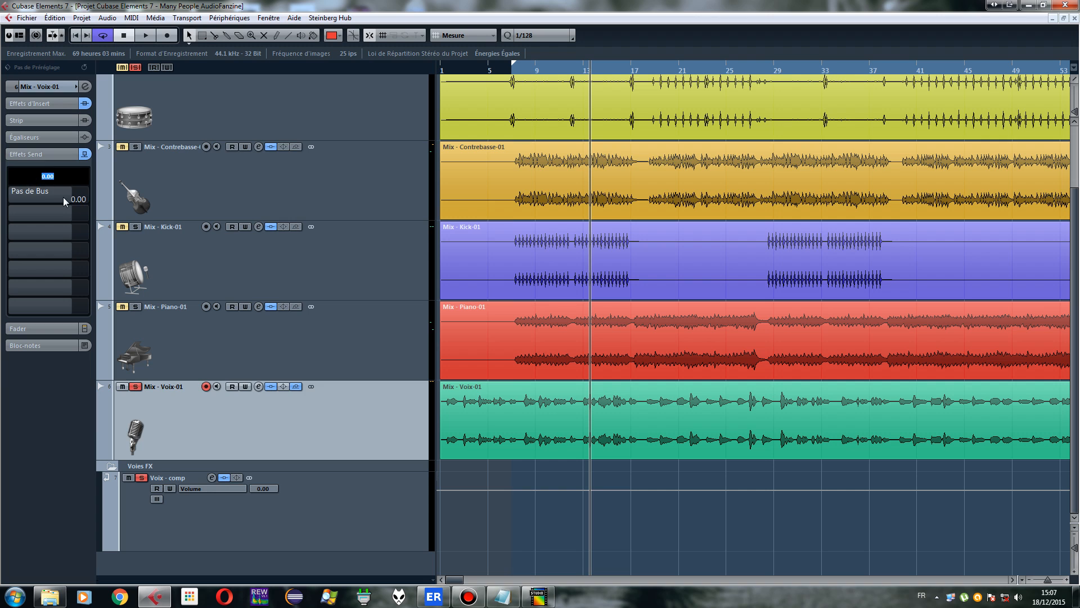
left_click(100, 181)
left_click(291, 526)
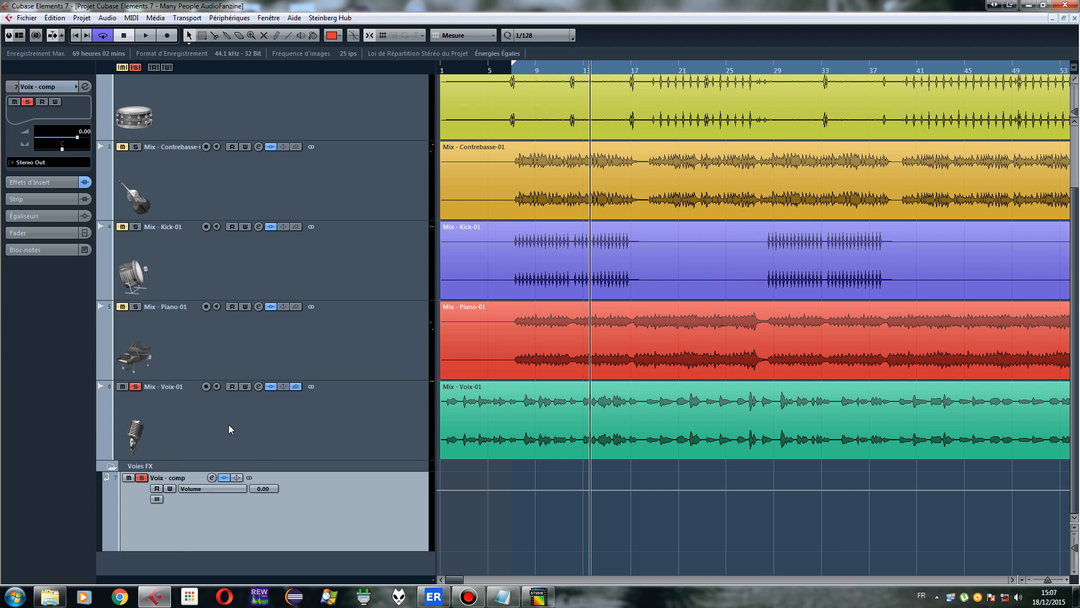
left_click(229, 429)
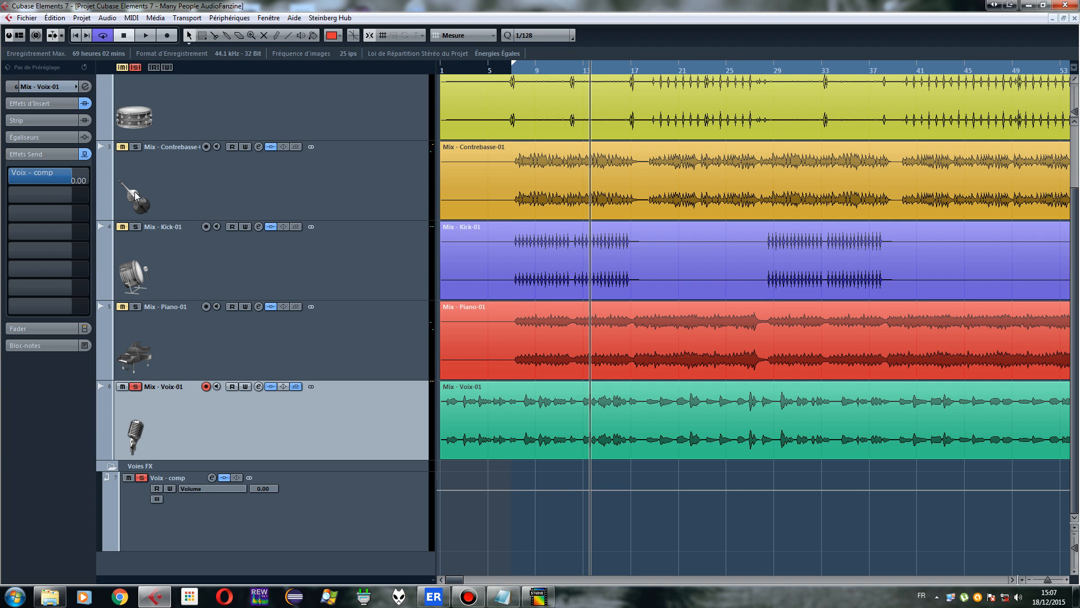
left_click(146, 36)
left_click(345, 514)
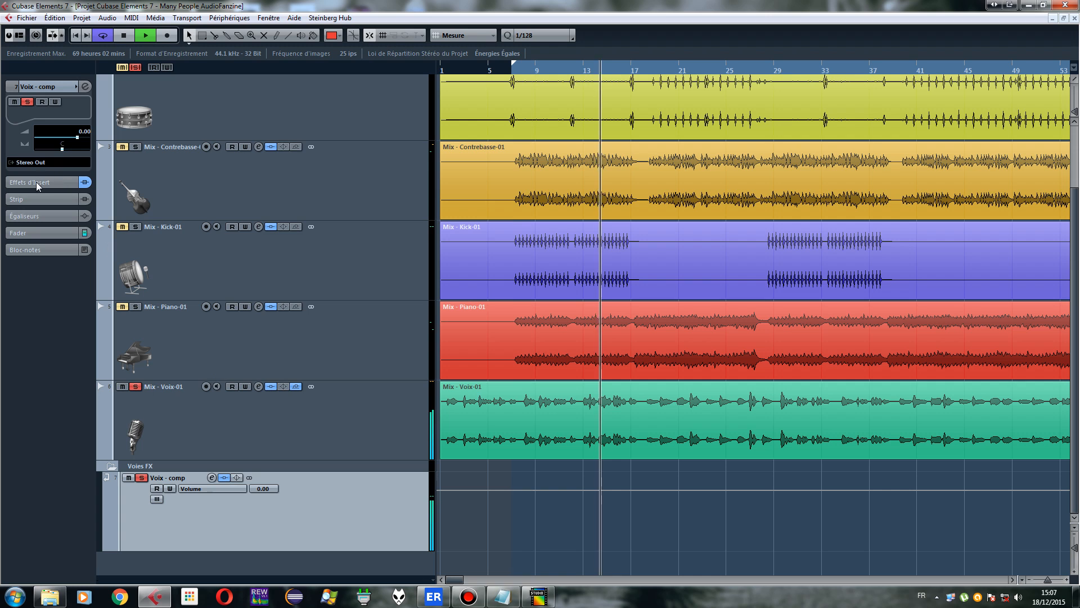
Try muting Mix - Voix-01 during playback, then unmute it and solo Voix - comp again
left_click(122, 387)
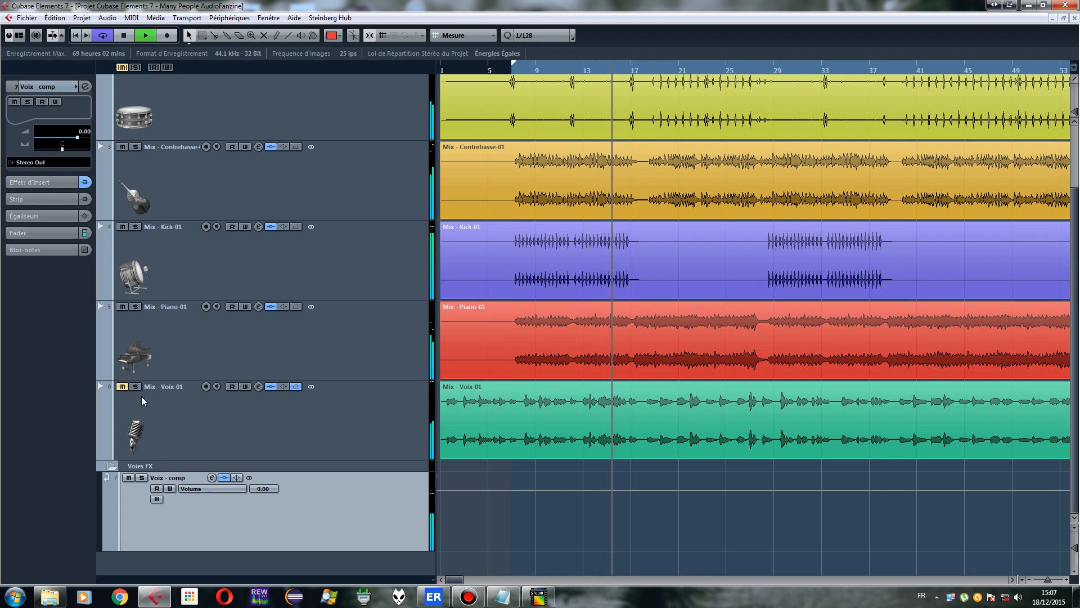
left_click(122, 386)
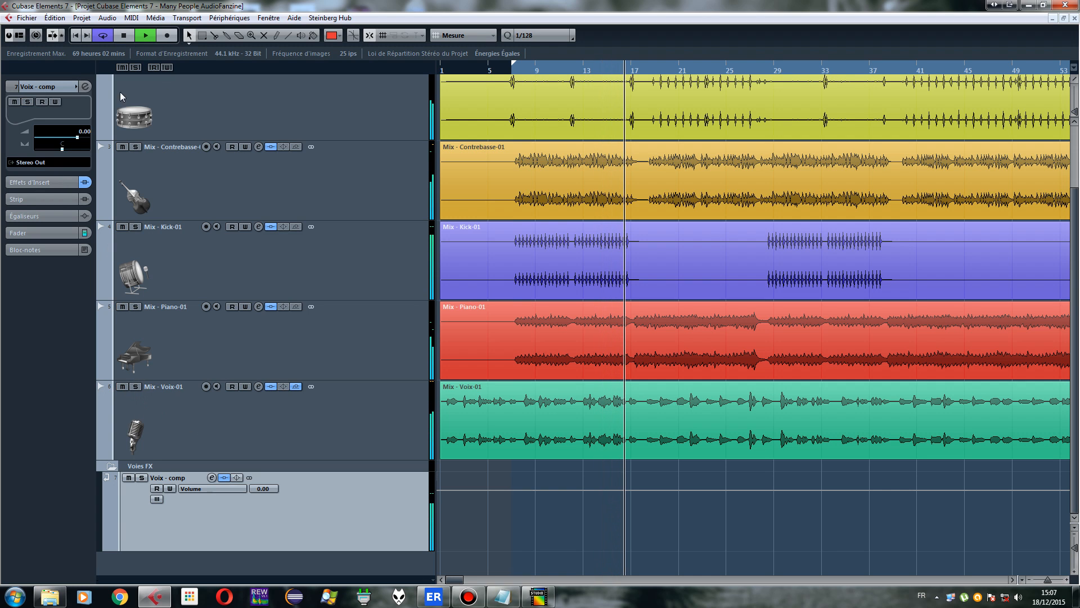
left_click(141, 477)
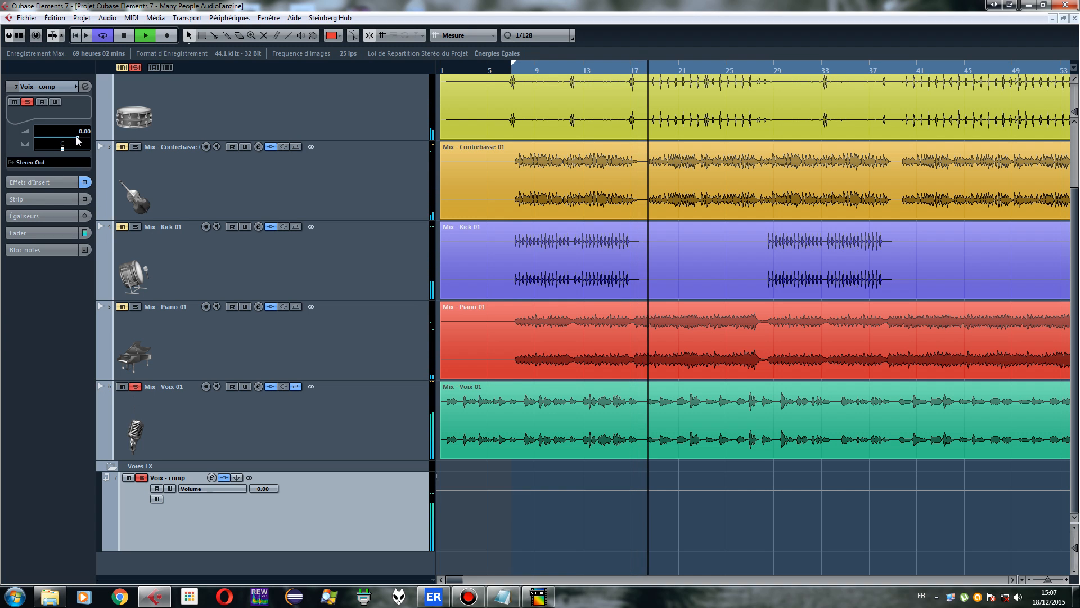
Lower the volume of Mix - Voix-01 to minus infinity and show its effect sends
left_click(207, 434)
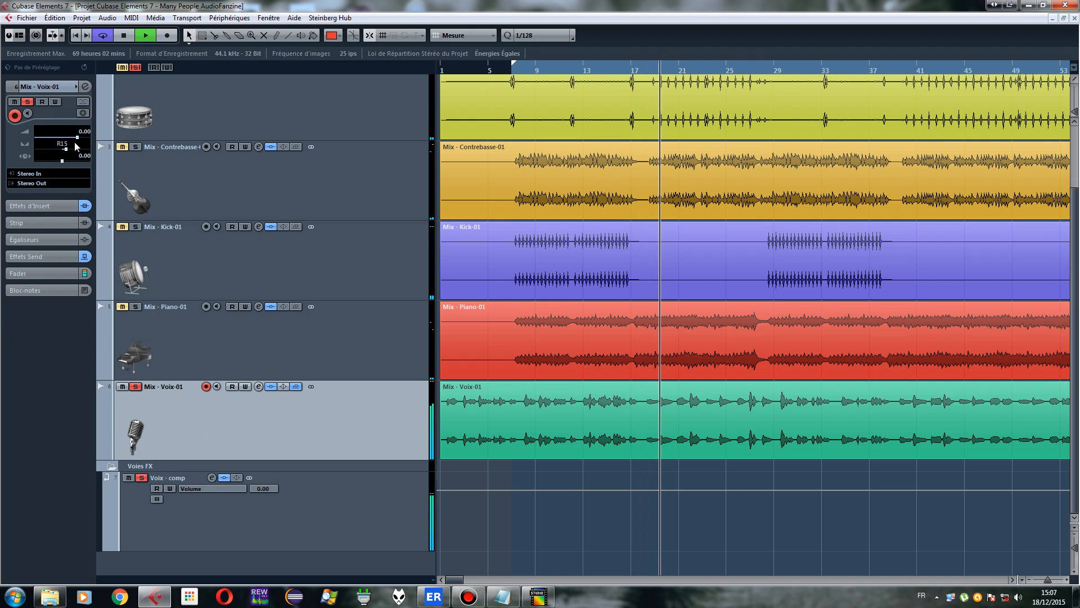
left_click_drag(77, 137, 25, 135)
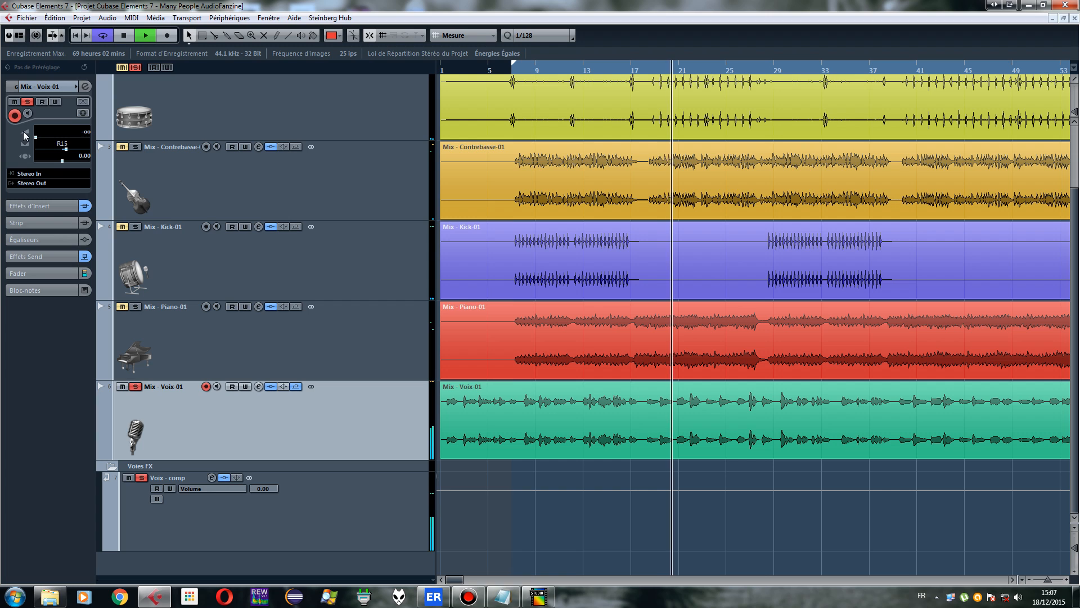
left_click(44, 256)
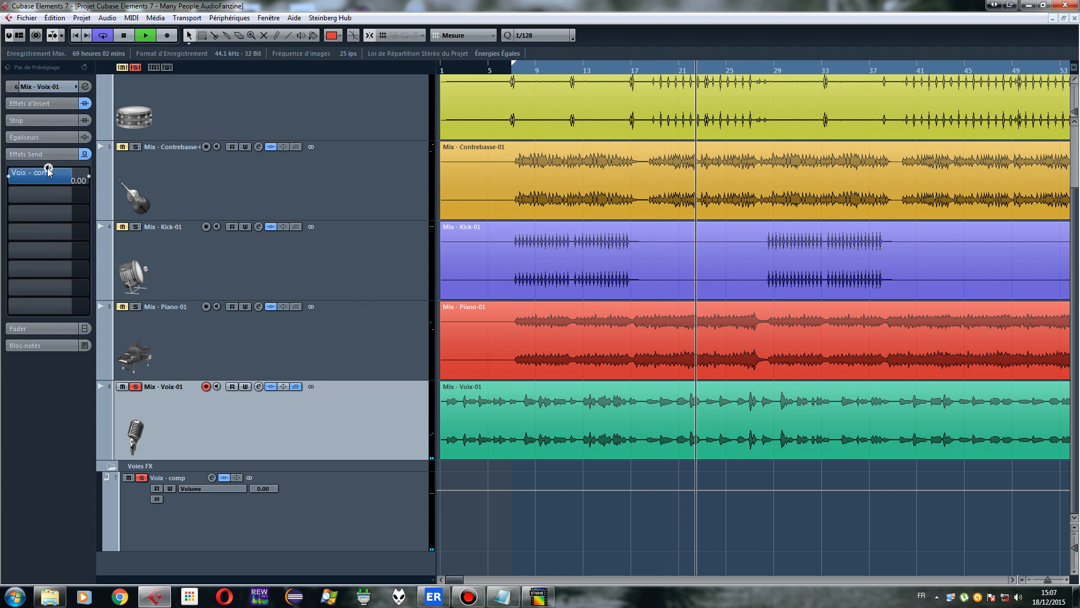
Load the Lead Vocals To The Front factory preset from the Vocals category in Voix - comp's MJUC, then stop playback
left_click(316, 508)
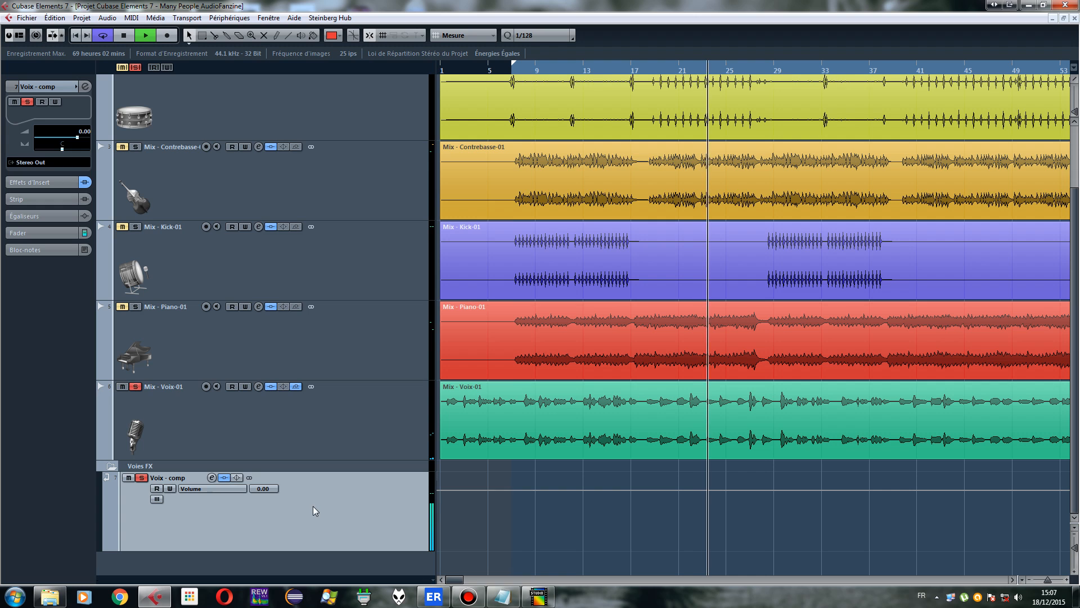
left_click(43, 183)
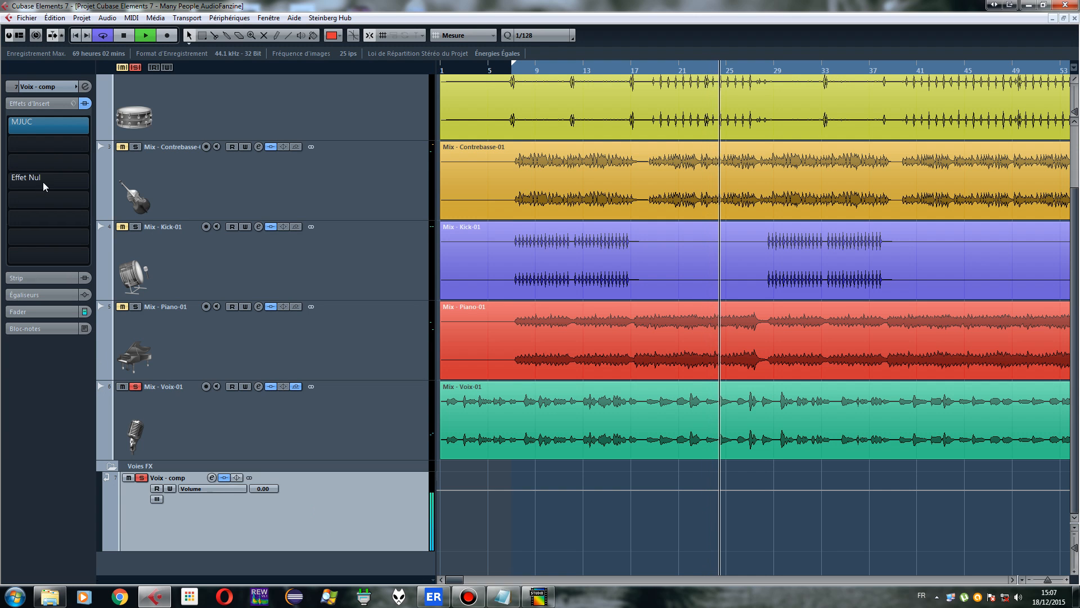
left_click(43, 132)
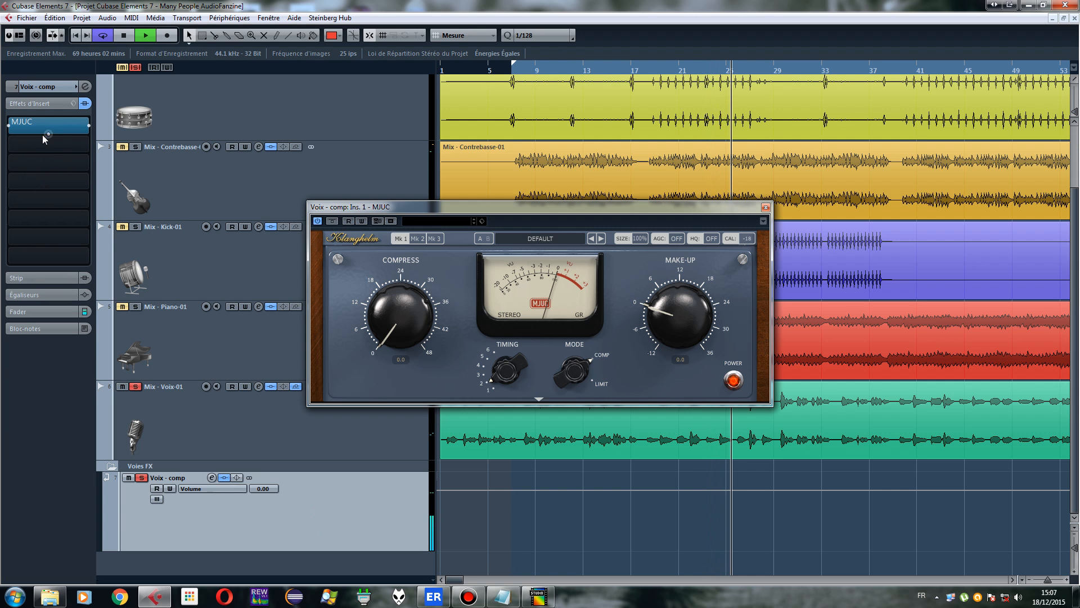
left_click(539, 238)
mouse_move(527, 360)
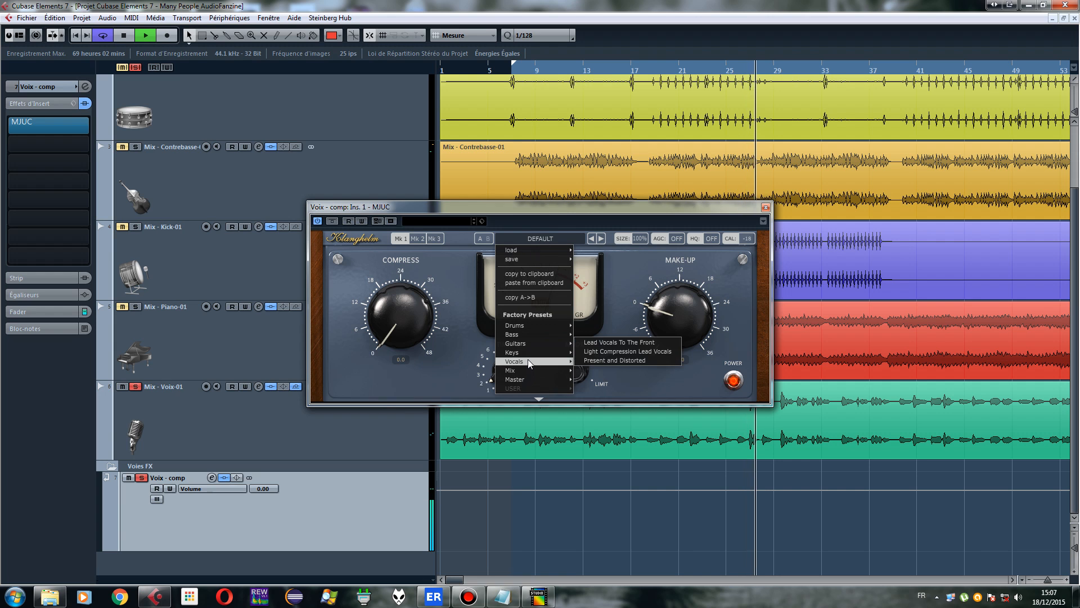
left_click(606, 342)
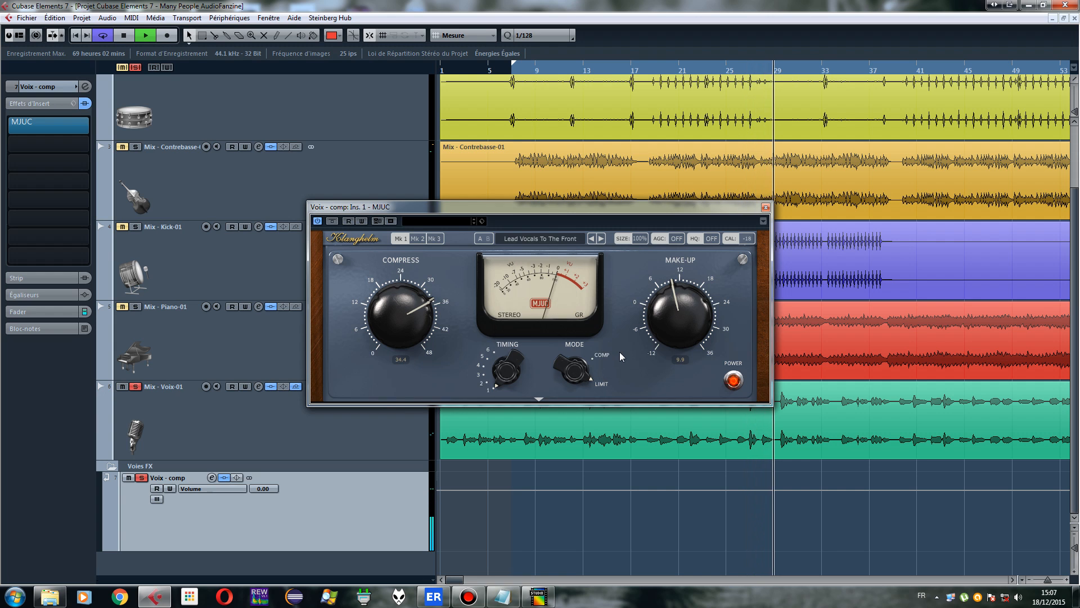
left_click(125, 36)
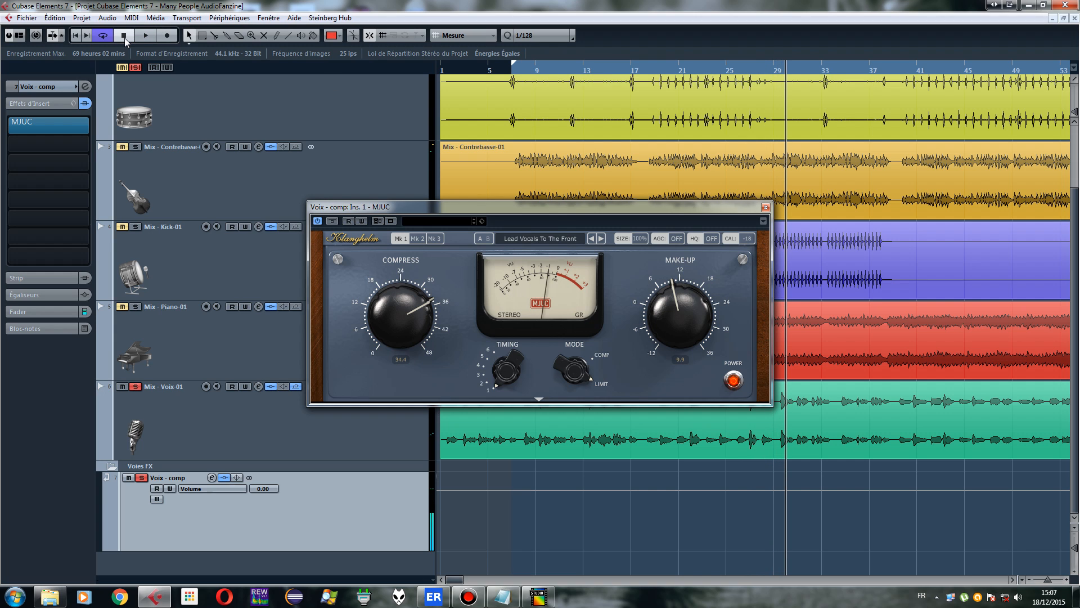
Save the project and move the MJUC window up over the track list
left_click(26, 18)
left_click(40, 74)
left_click_drag(533, 208, 434, 164)
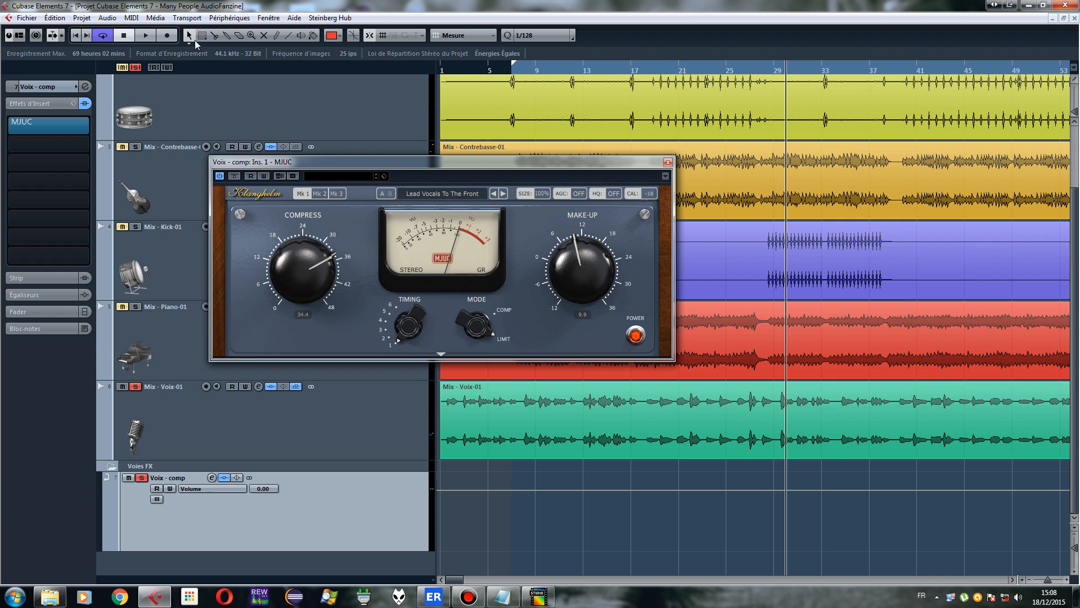
Resume playback and browse the Vocals factory presets in Voix - comp's MJUC
left_click(147, 36)
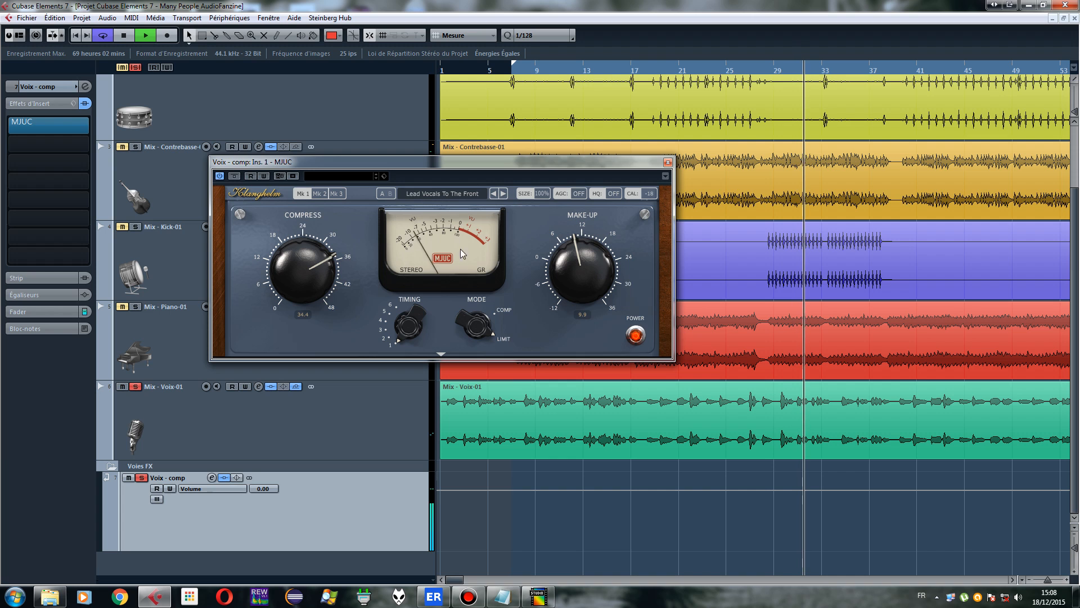
left_click(448, 194)
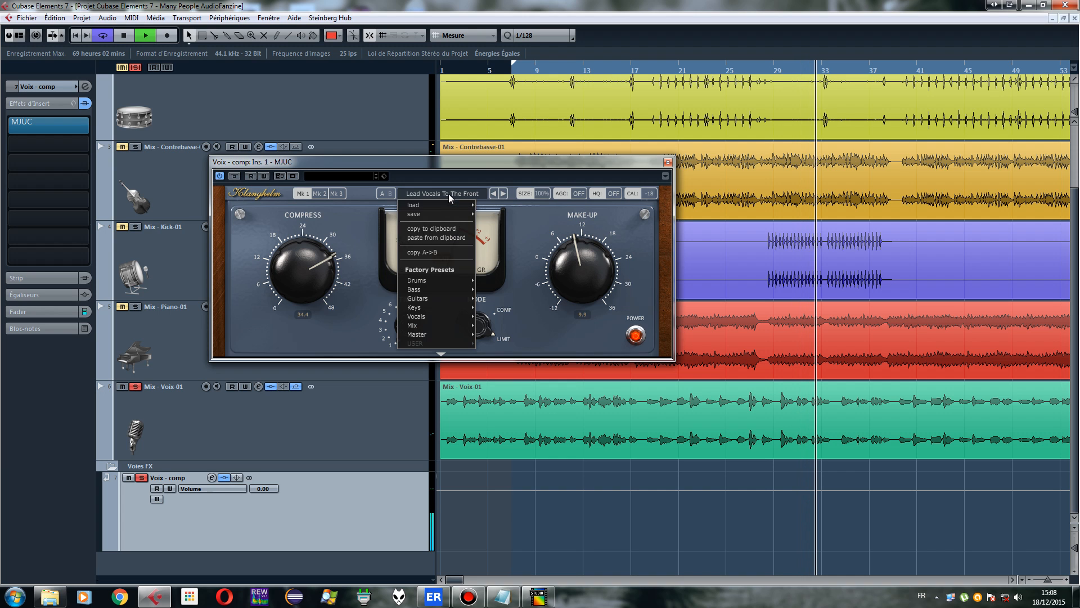
mouse_move(436, 315)
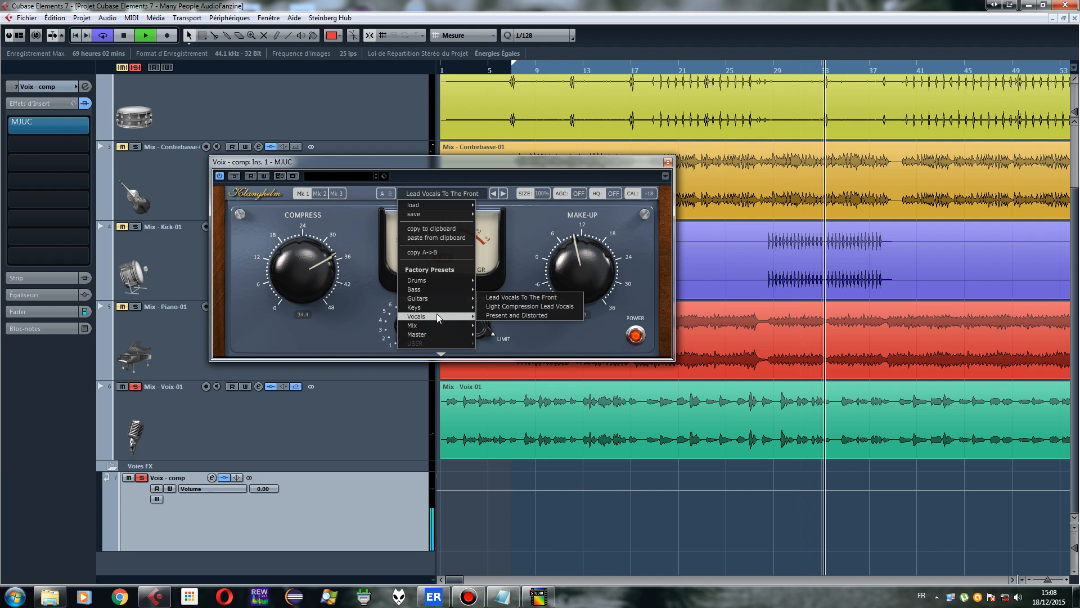
Load the Light Compression Lead Vocals factory preset in the MJUC compressor on the Voix - comp channel
left_click(521, 306)
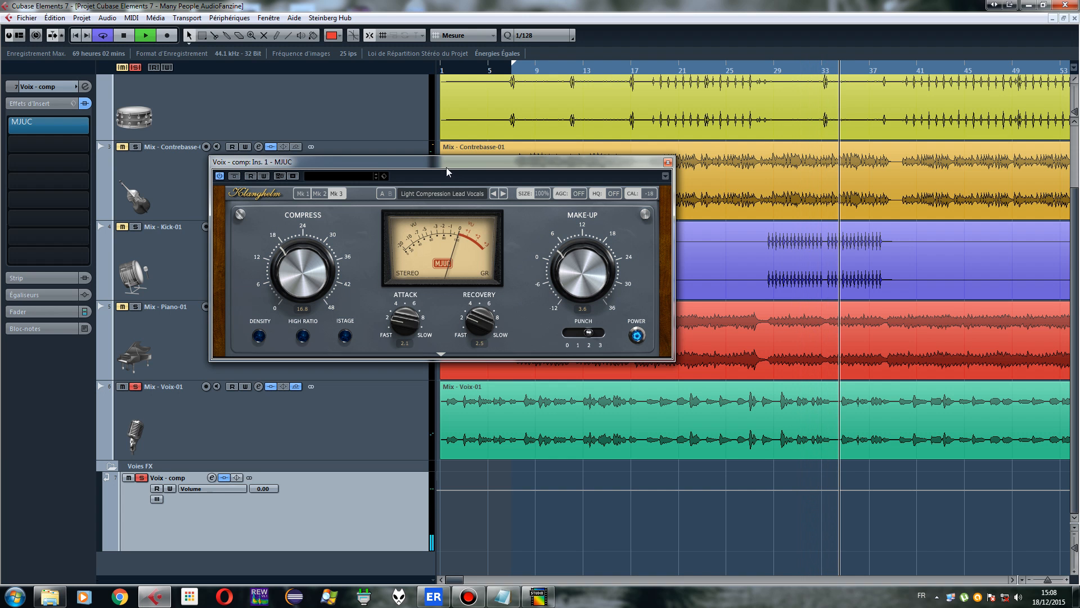
left_click_drag(447, 172, 478, 131)
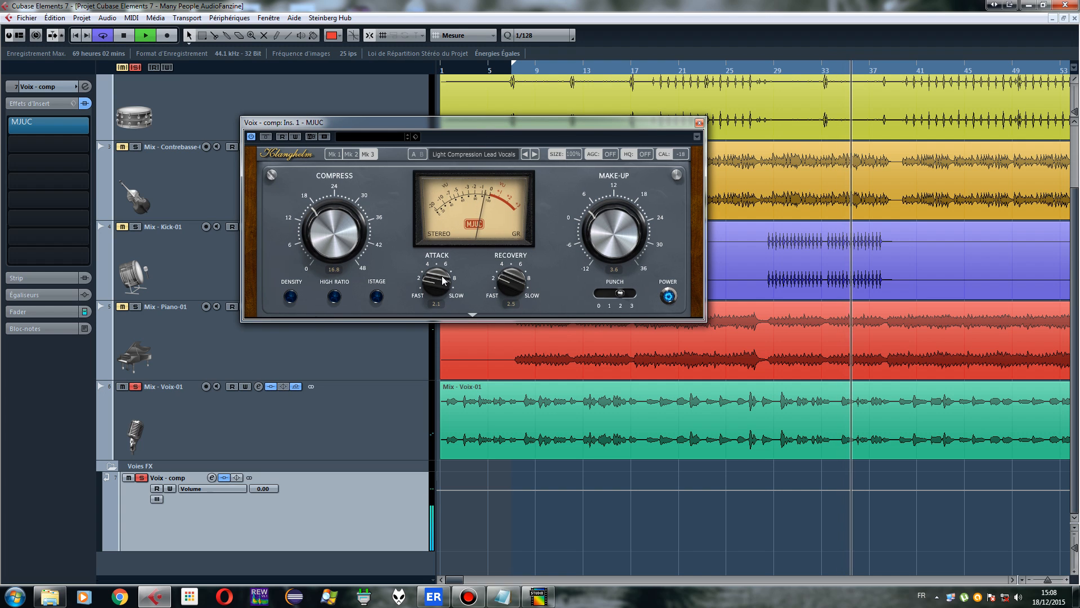
Set MJUC's Attack to 0.0 and Compress to 17.8 while listening to the soloed vocal, trying an extreme Compress setting of 48.0 first
left_click_drag(326, 230, 314, 8)
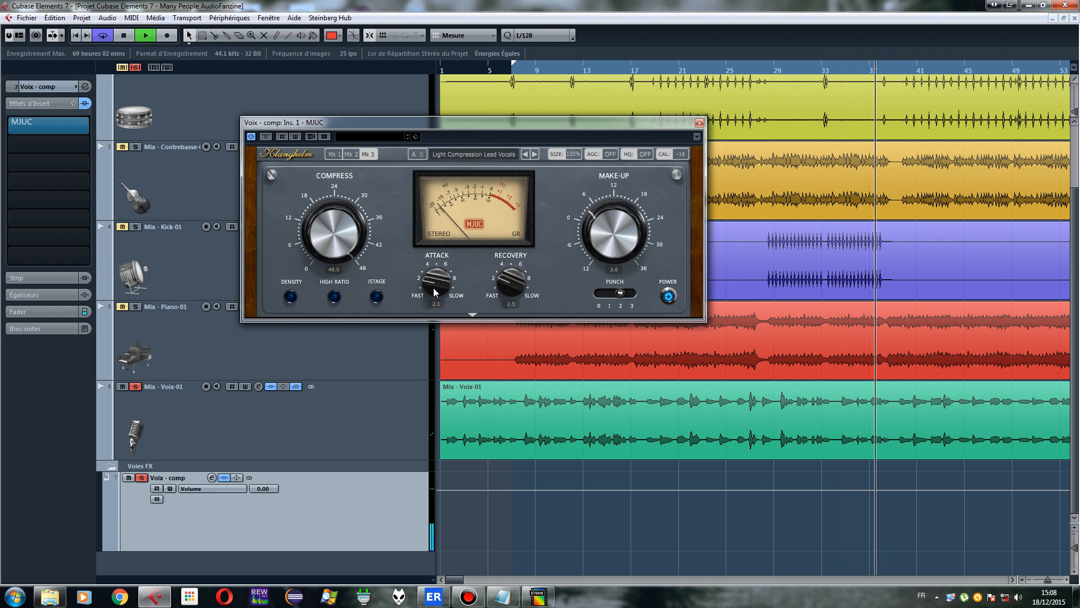
left_click(124, 35)
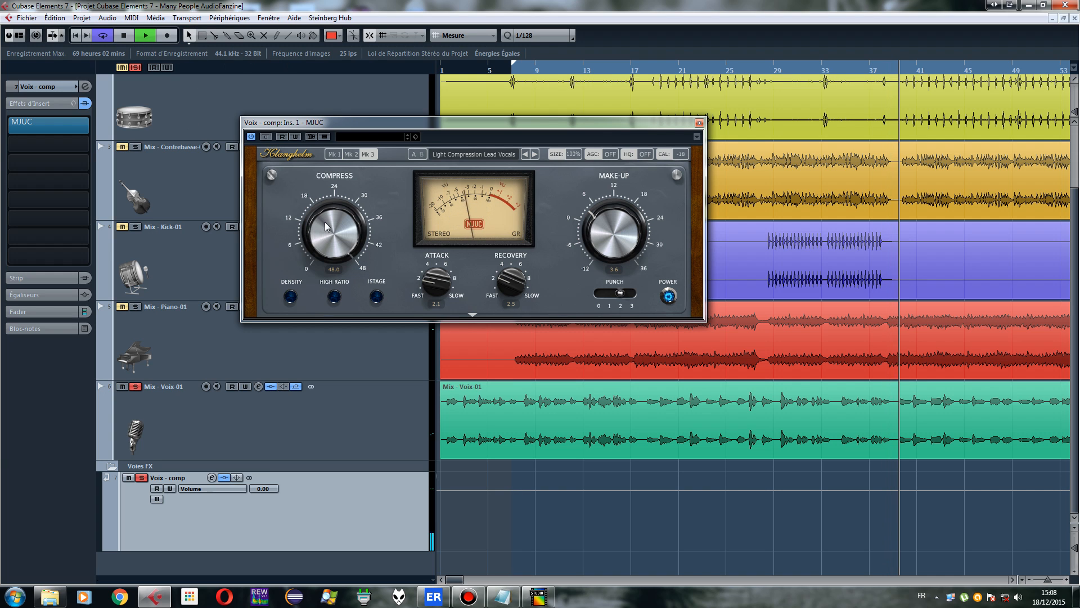
left_click_drag(325, 221, 352, 372)
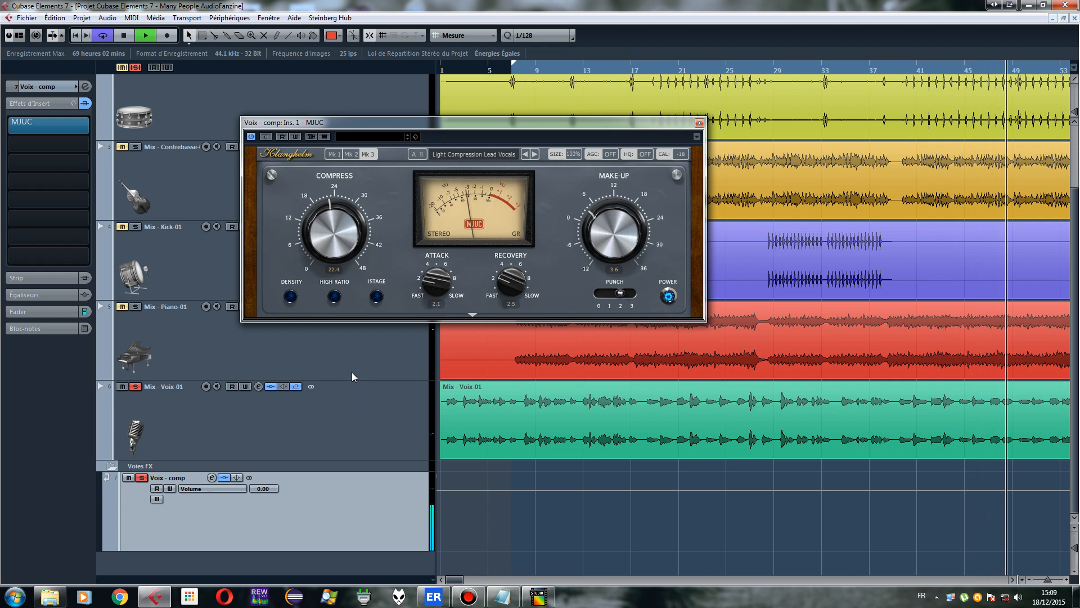
left_click_drag(429, 283, 433, 333)
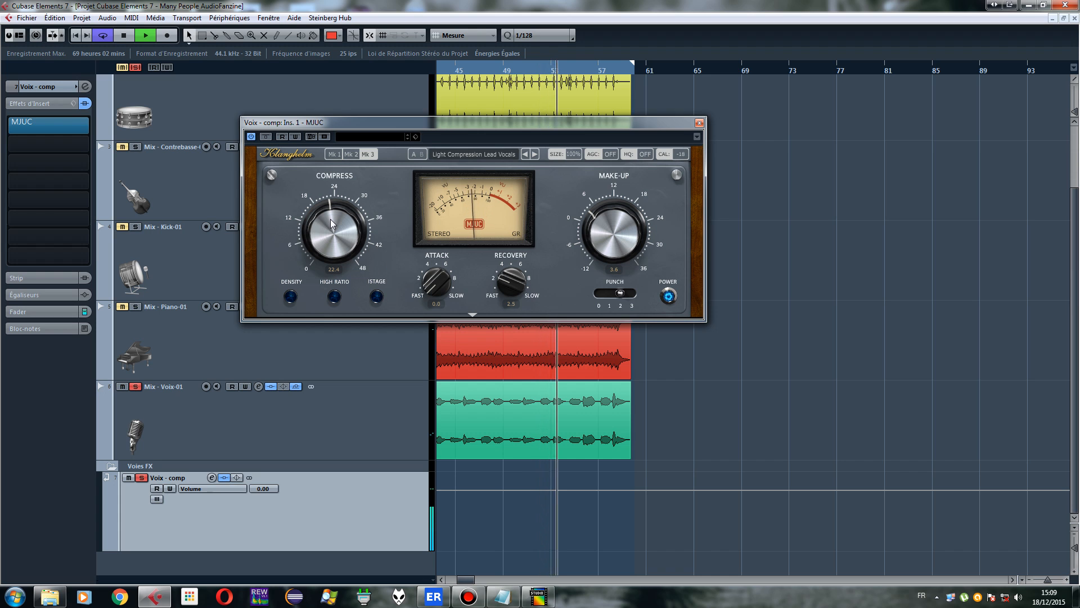
left_click_drag(330, 218, 326, 251)
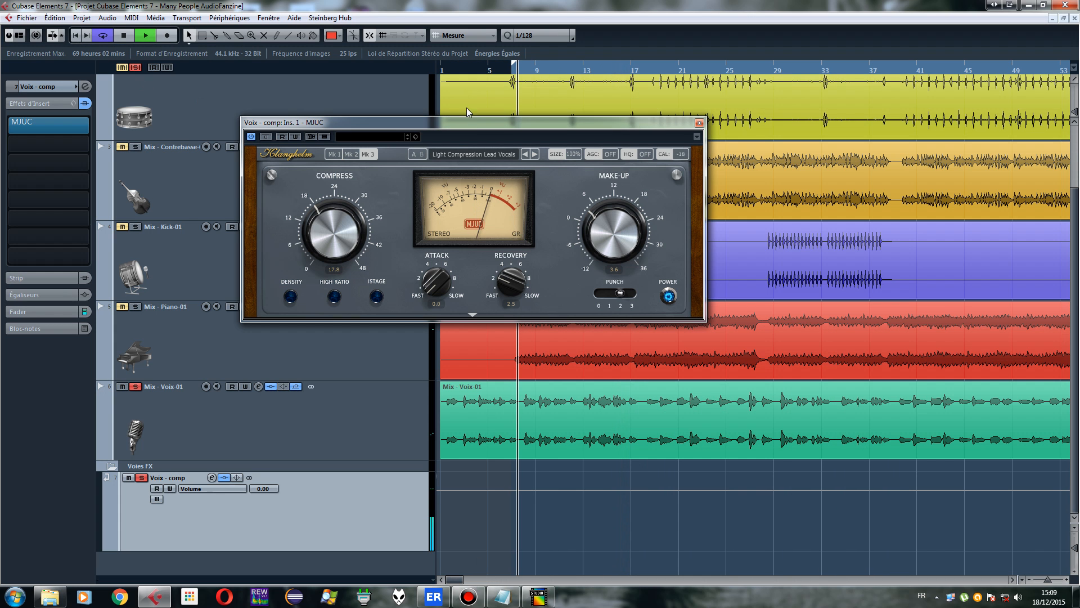
Listen to a short passage of the soloed vocal with the current compressor settings, stopping playback at the end
left_click_drag(478, 126, 450, 155)
left_click(147, 35)
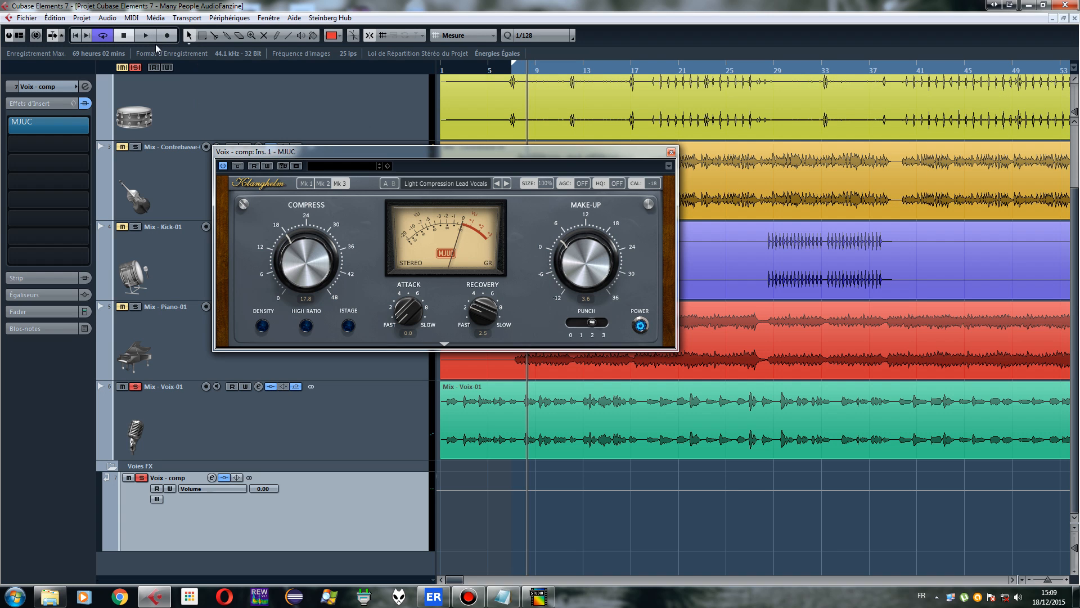
left_click(145, 36)
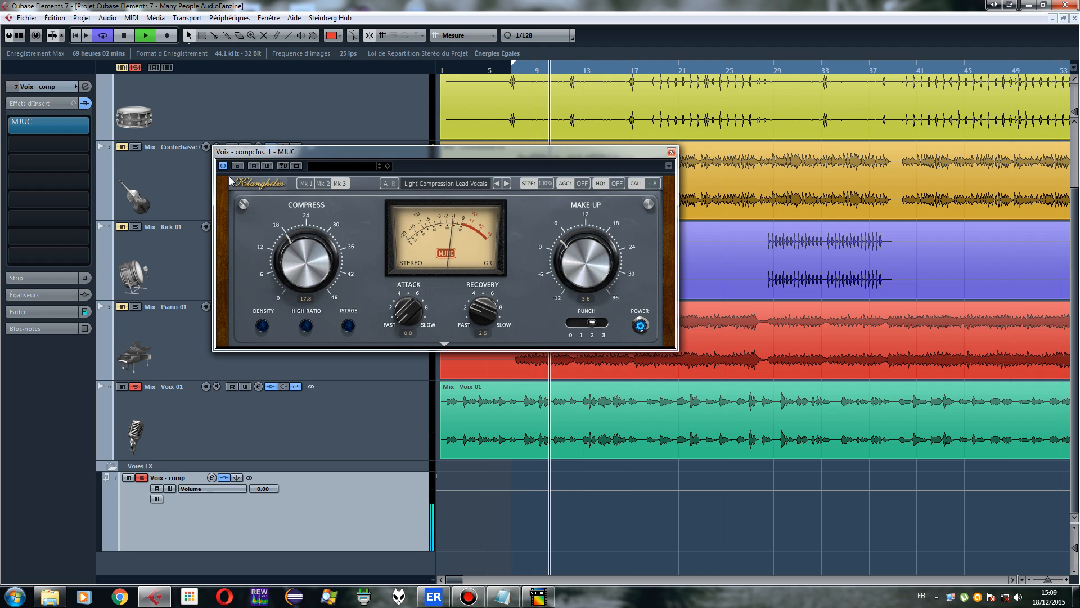
left_click(124, 36)
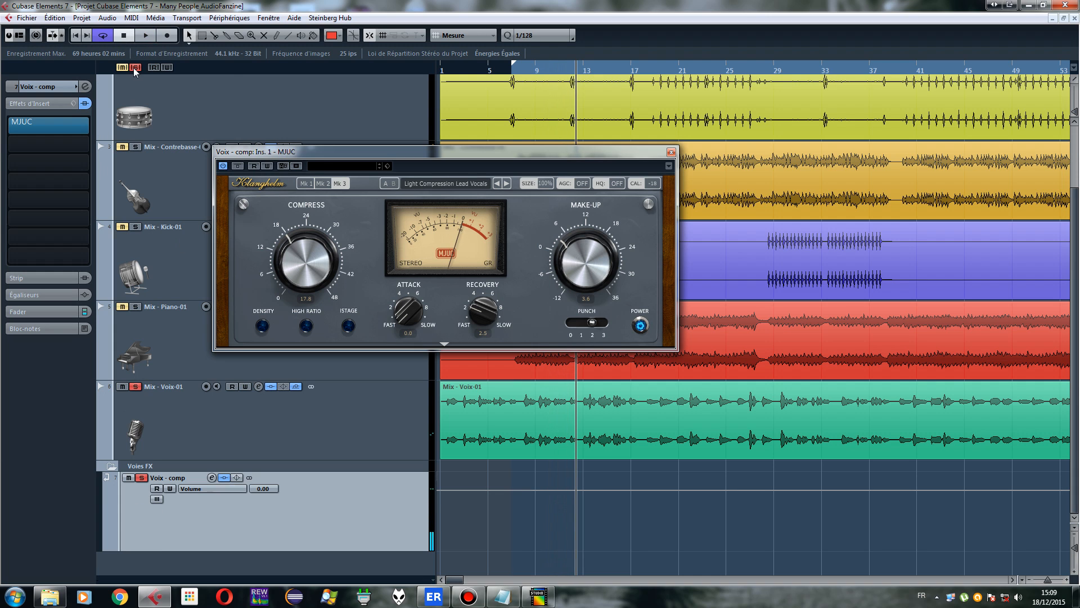
Deactivate all solos and fine-tune MJUC's Compress to 18.1 against the full mix, closing the plug-in when done
left_click(135, 69)
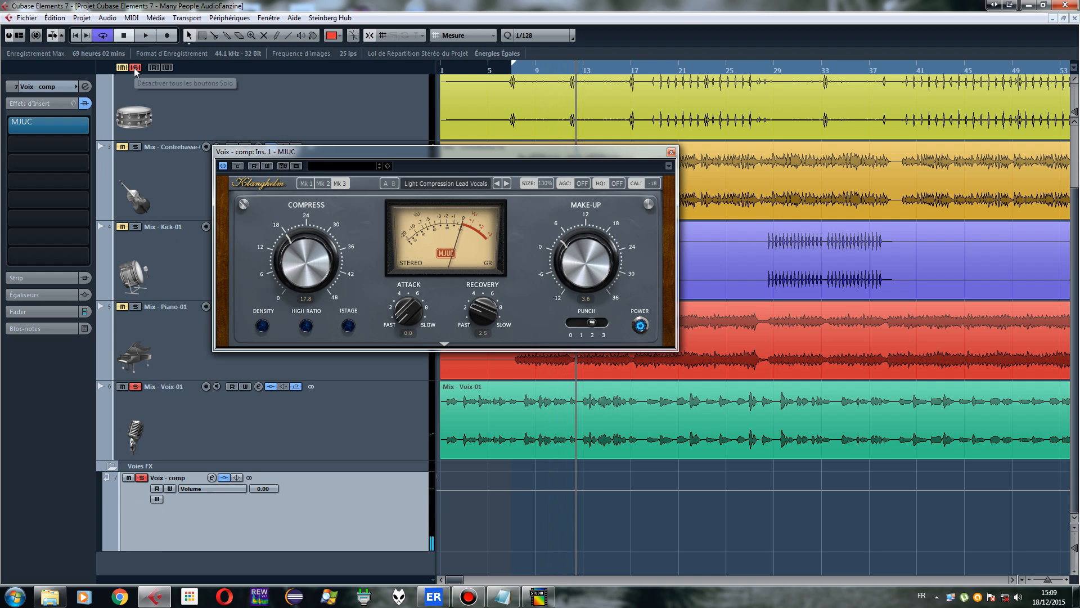
left_click(145, 37)
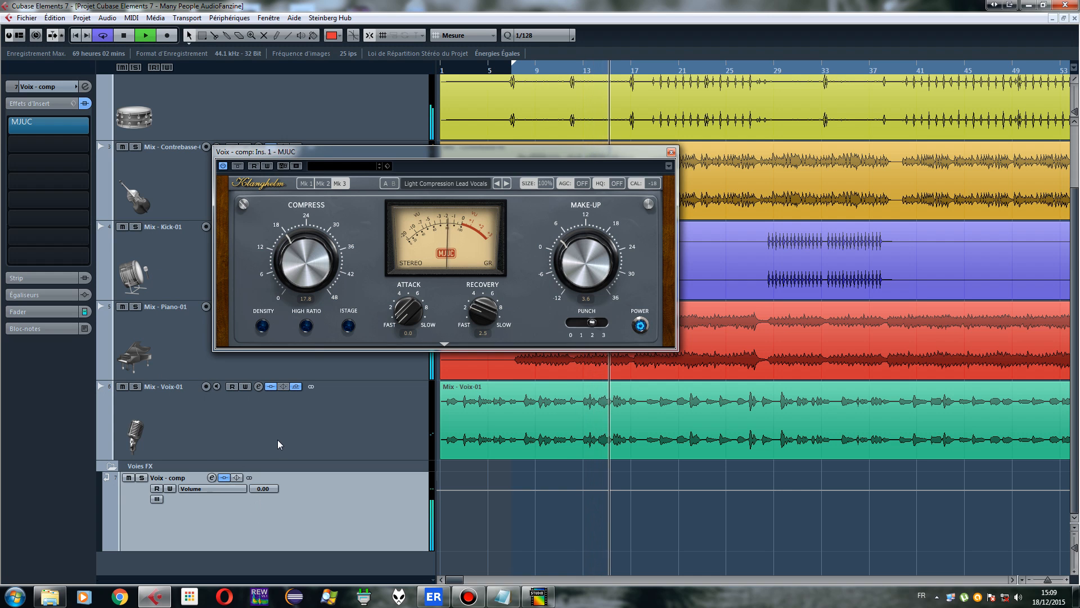
mouse_move(296, 259)
left_mouse_down()
mouse_move(286, 107)
mouse_move(283, 207)
mouse_move(301, 295)
mouse_move(283, 256)
left_mouse_up()
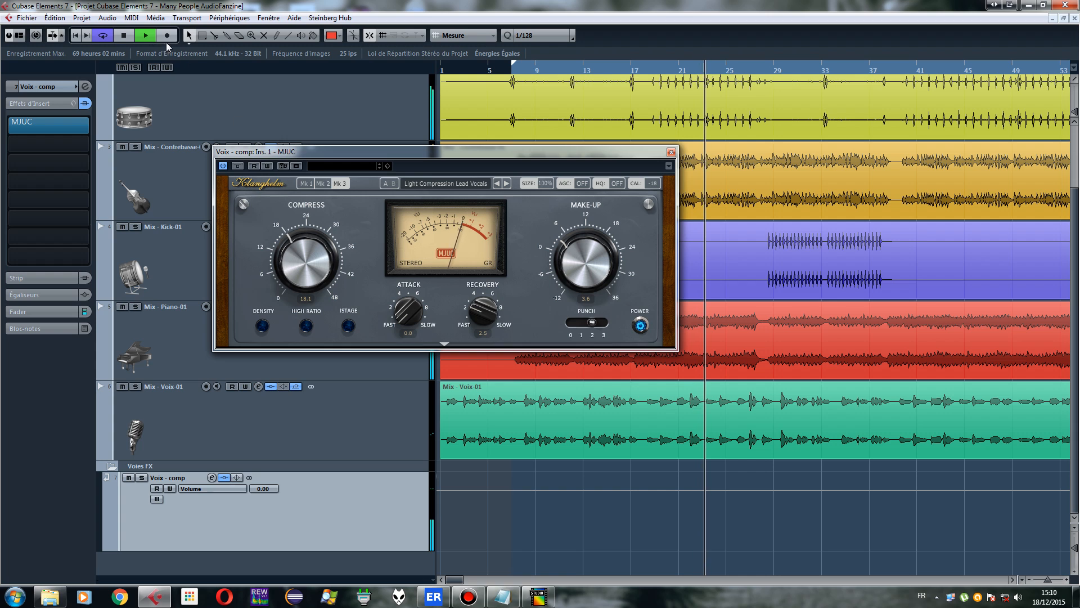
left_click(122, 37)
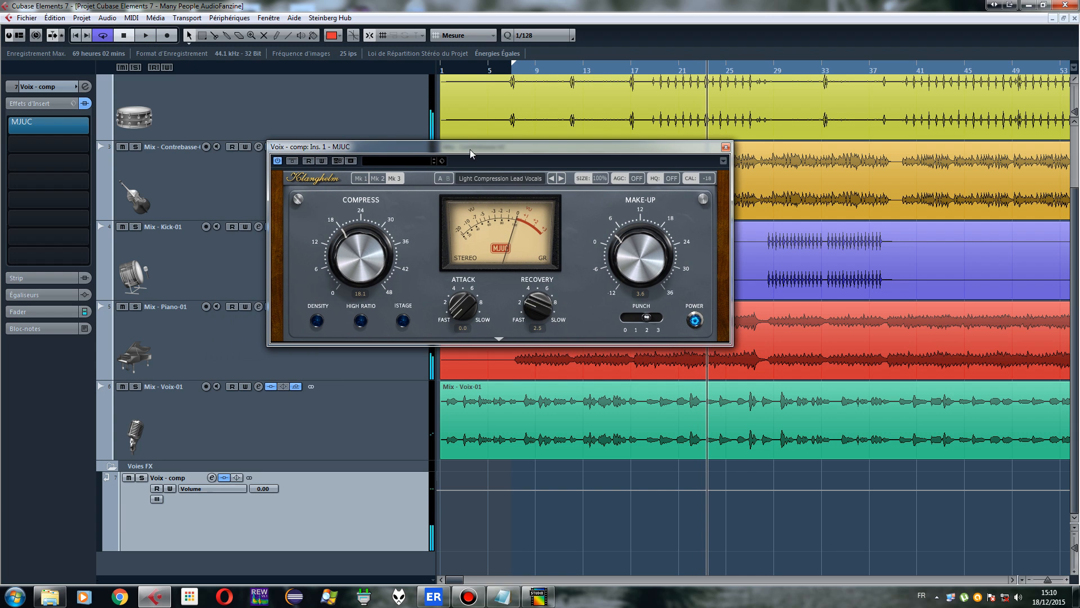
left_click_drag(416, 155, 415, 133)
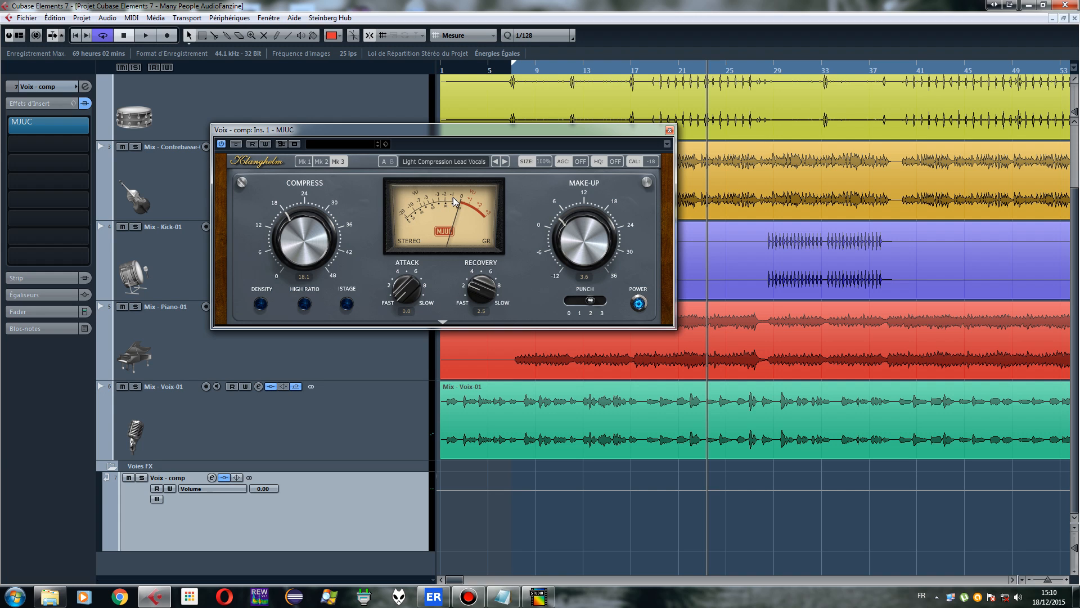
left_click(669, 130)
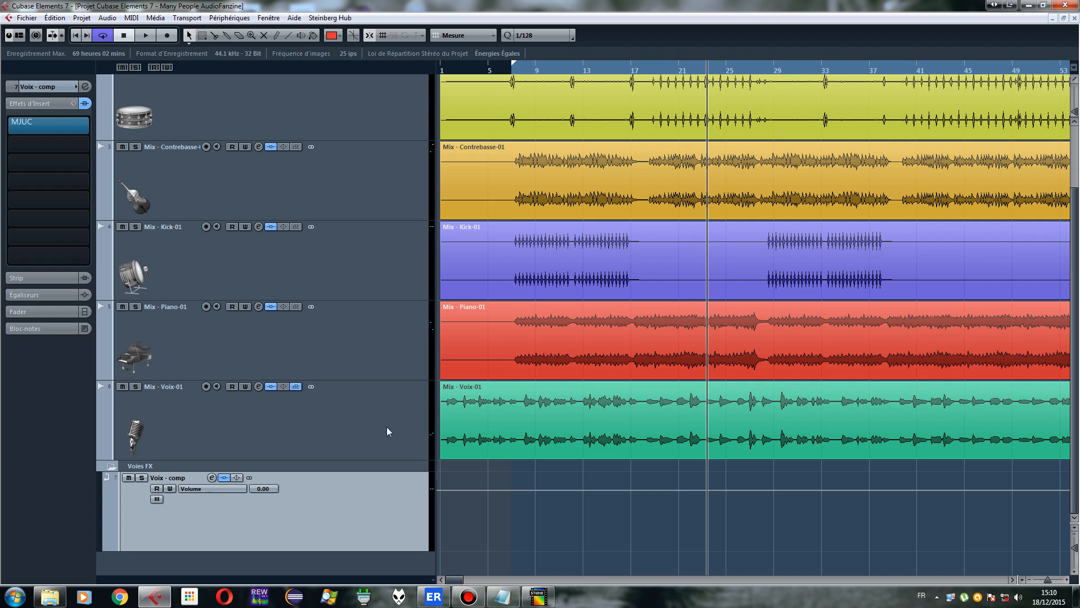
Raise the dry Mix - Voix-01 track's volume to about -8.31 while the full mix plays
left_click(261, 410)
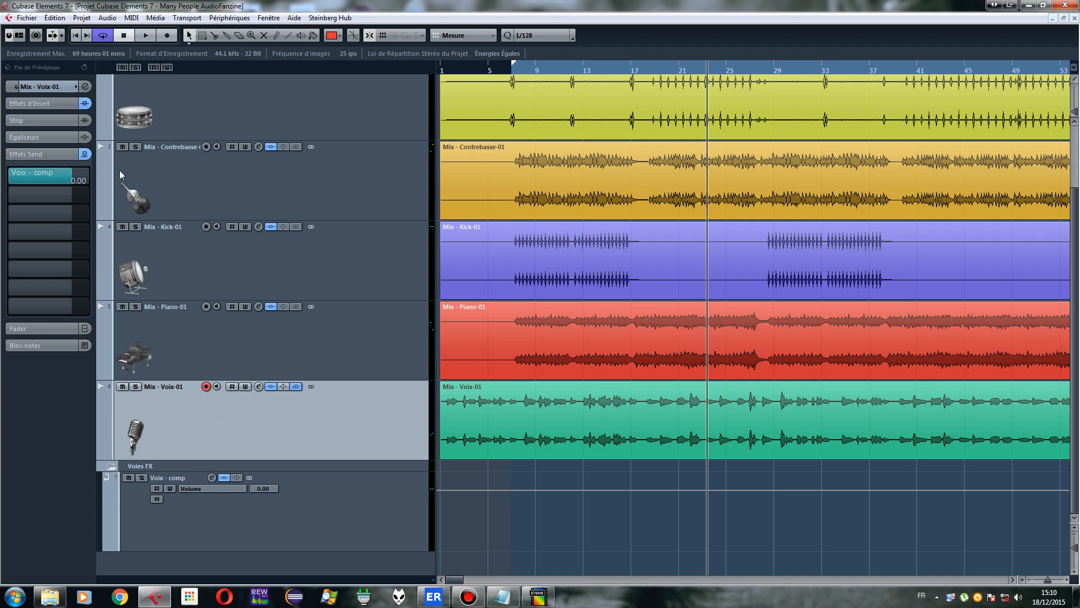
left_click(29, 85)
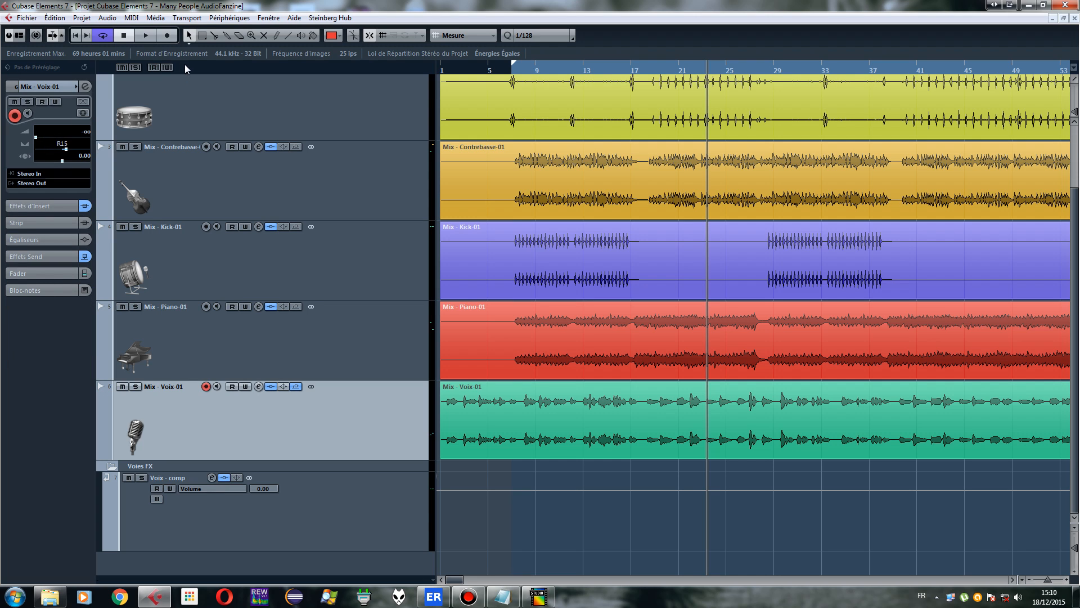
left_click(145, 35)
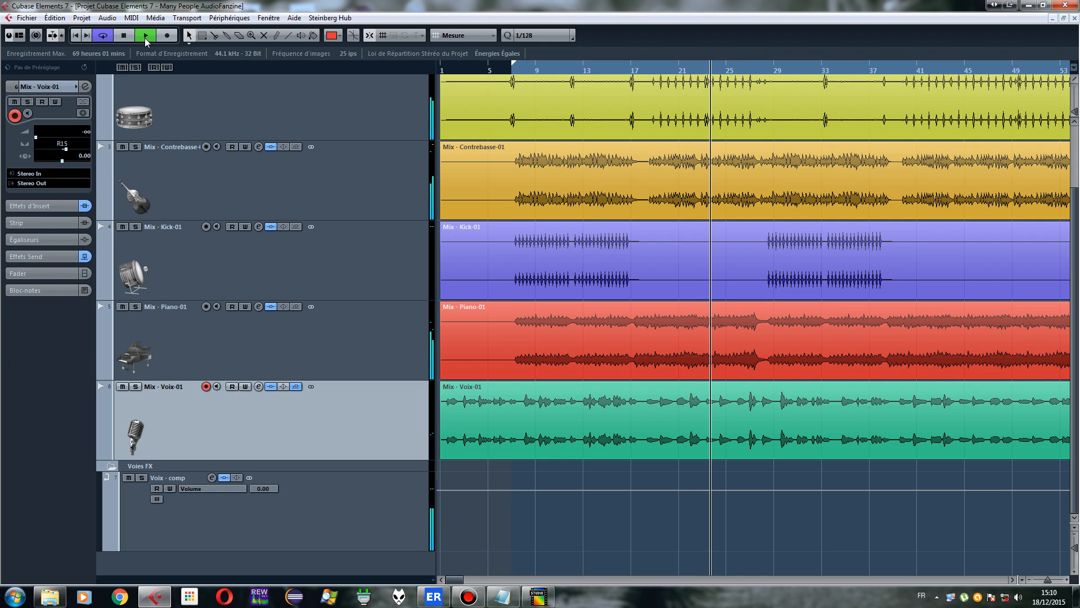
left_click_drag(34, 137, 62, 141)
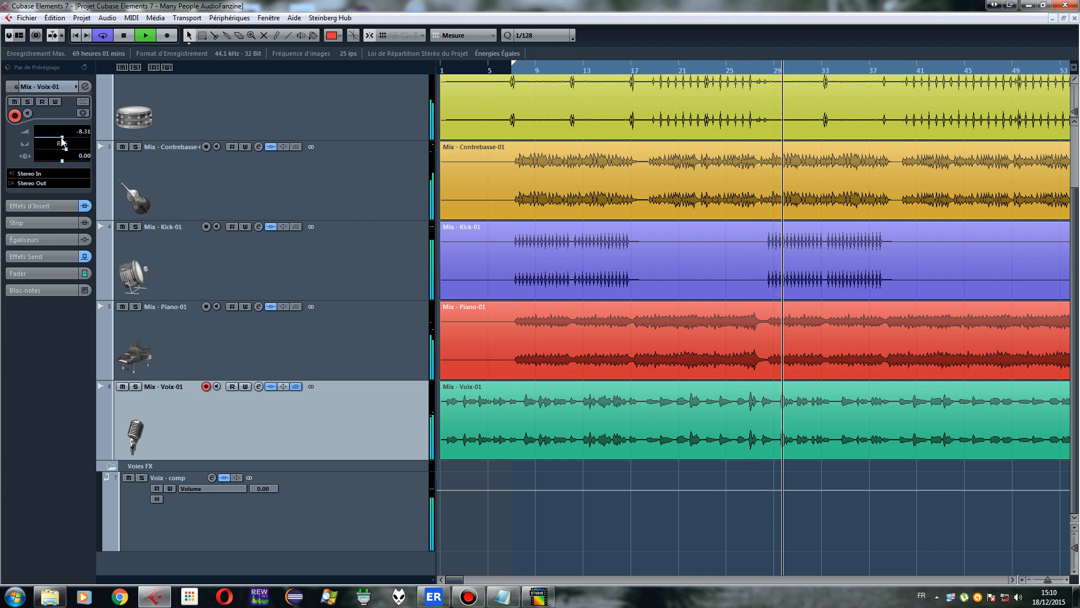
Try a different volume on the Voix - comp FX channel and reset it to 0.00
left_click(301, 537)
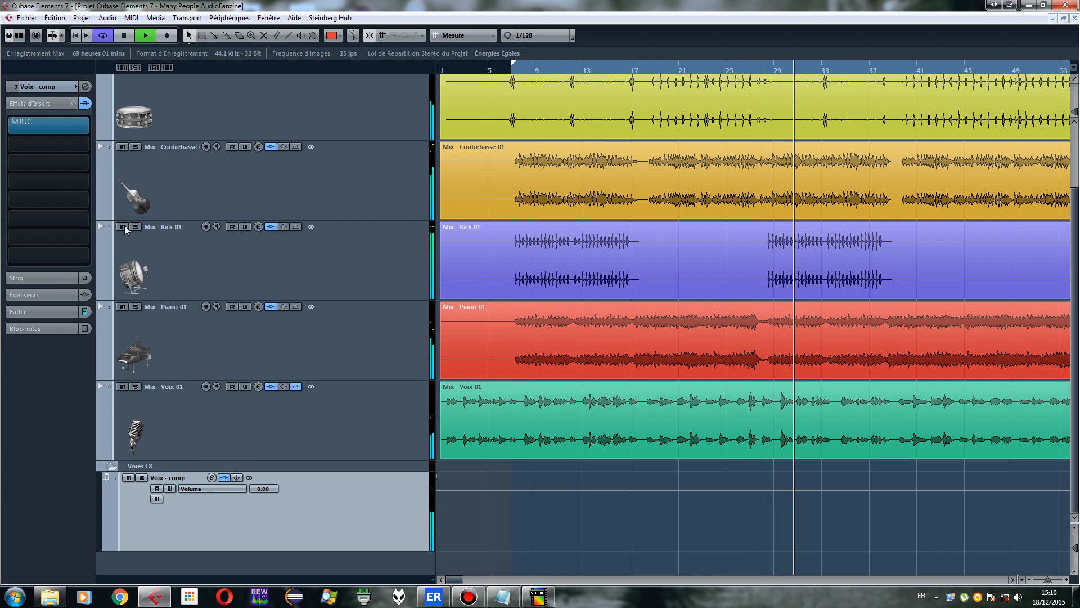
left_click(41, 85)
mouse_move(71, 141)
left_mouse_down()
mouse_move(38, 139)
mouse_move(79, 147)
left_mouse_up()
left_click(79, 147, "ctrl")
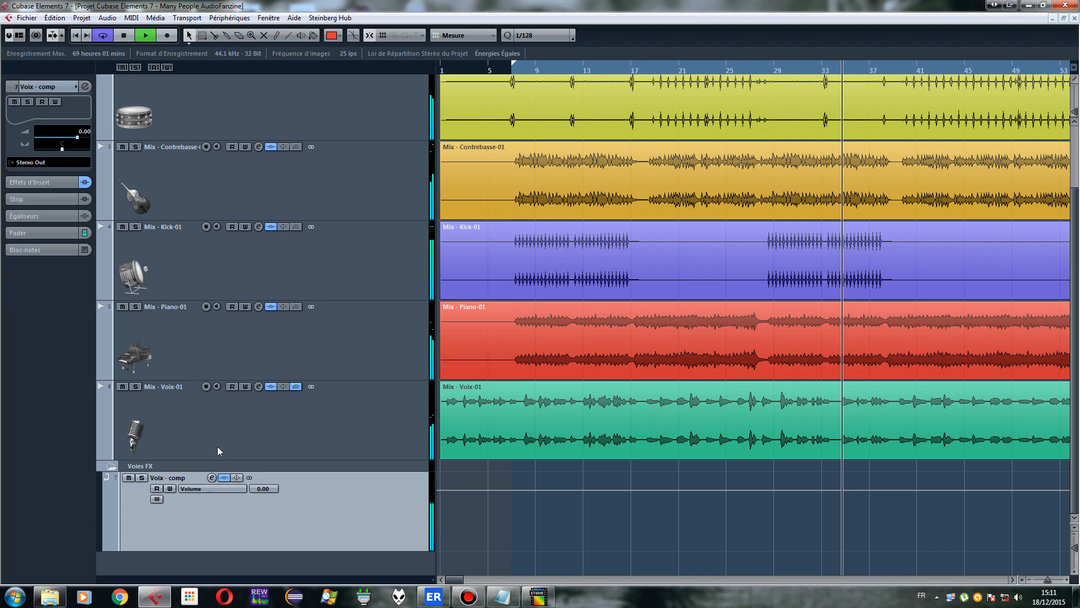
Set the Mix - Voix-01 track's volume to -4.00 during playback and stop the transport
left_click(218, 431)
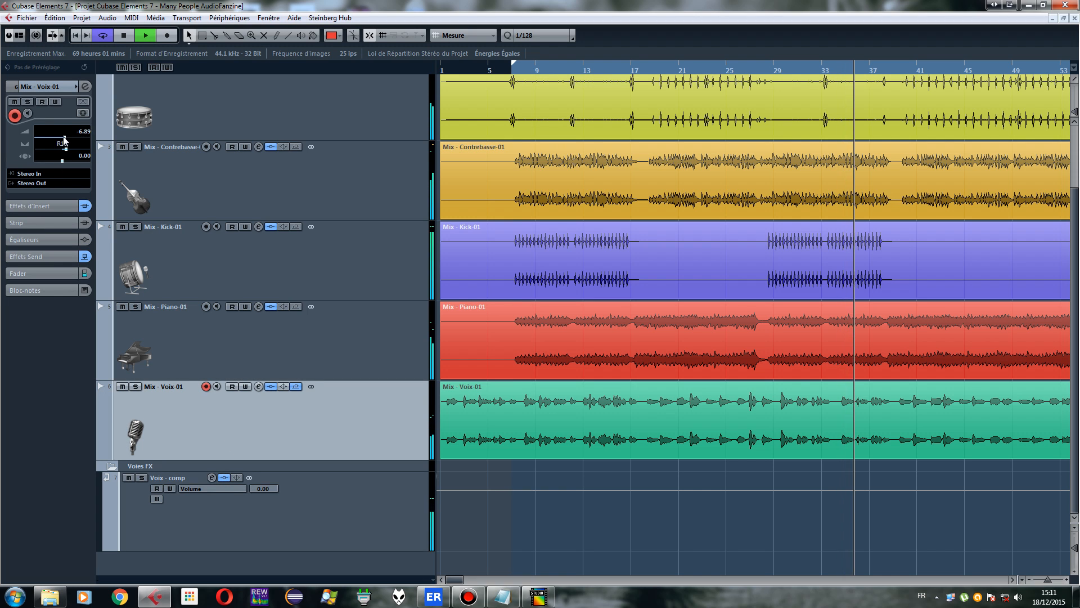
mouse_move(62, 138)
left_mouse_down()
mouse_move(50, 141)
mouse_move(70, 140)
left_mouse_up()
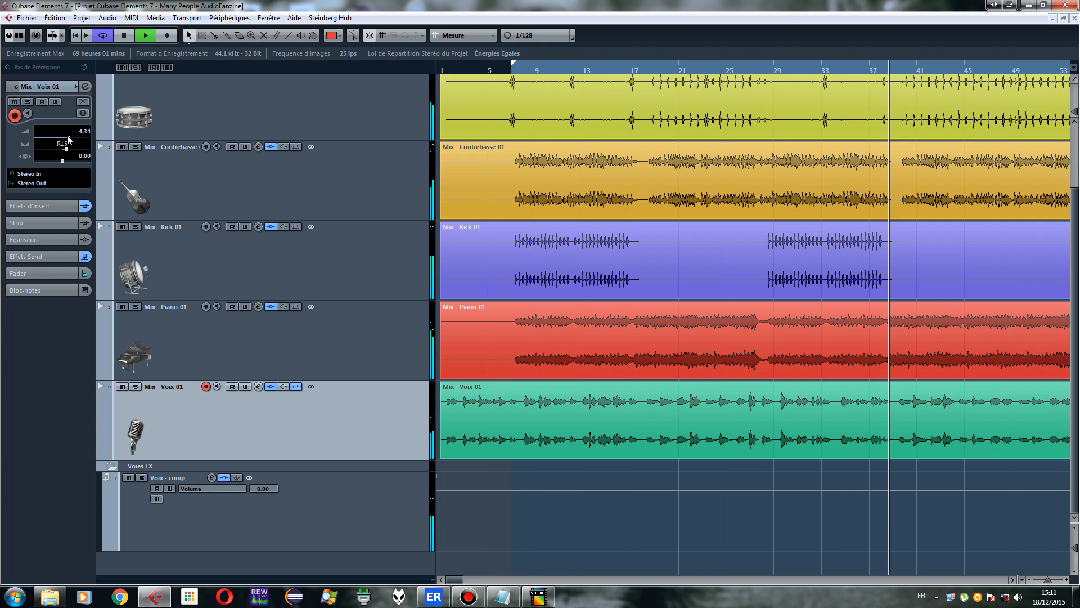
left_click(122, 35)
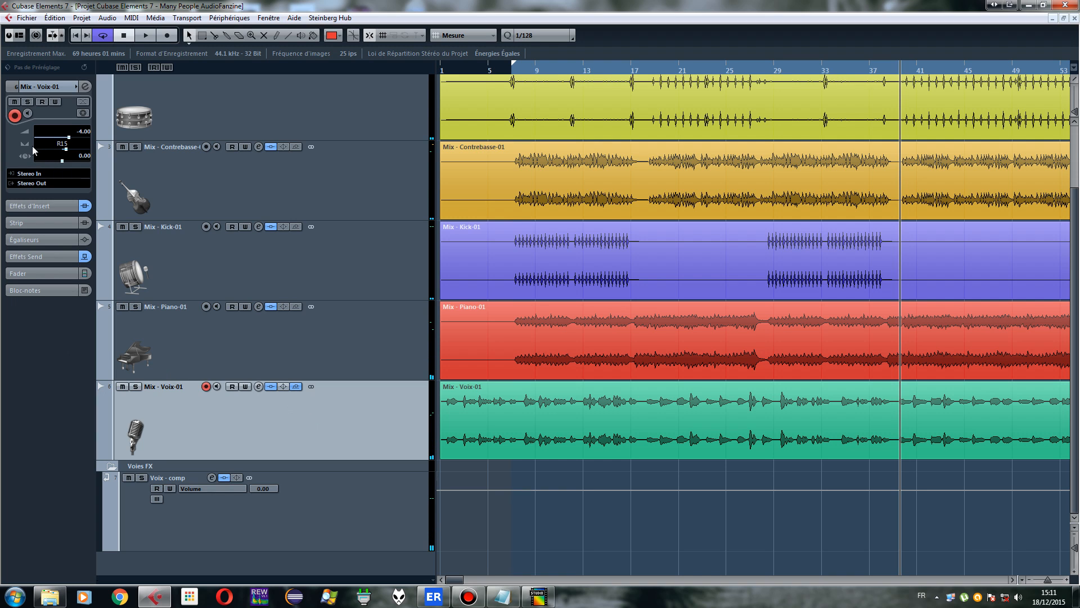
Compare the channel settings of Mix - Voix-01 and Voix - comp, and display the vocal track's effect sends
left_click(261, 476)
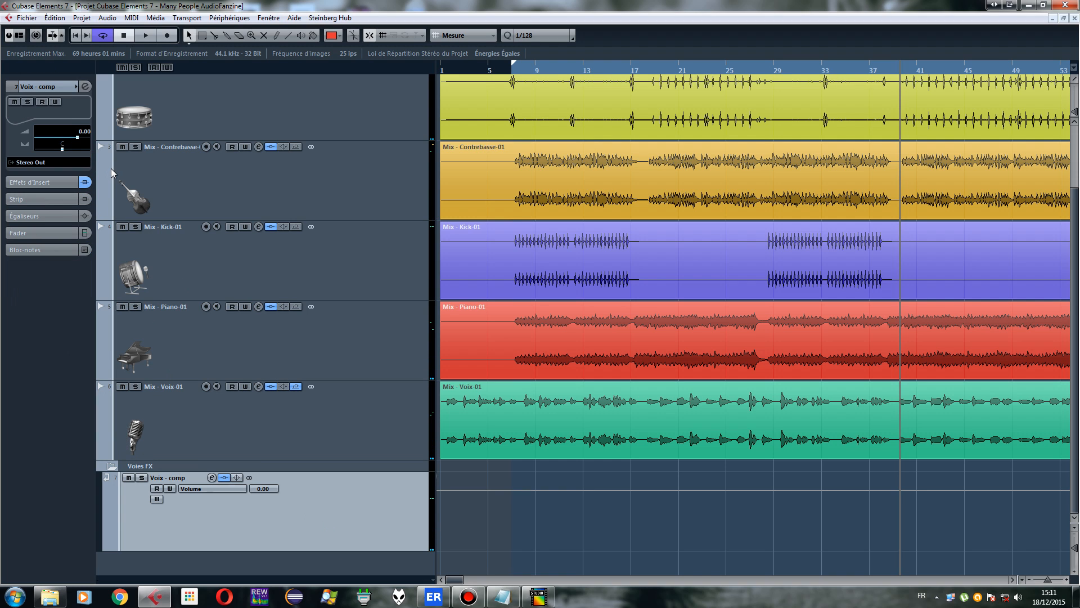
left_click(273, 421)
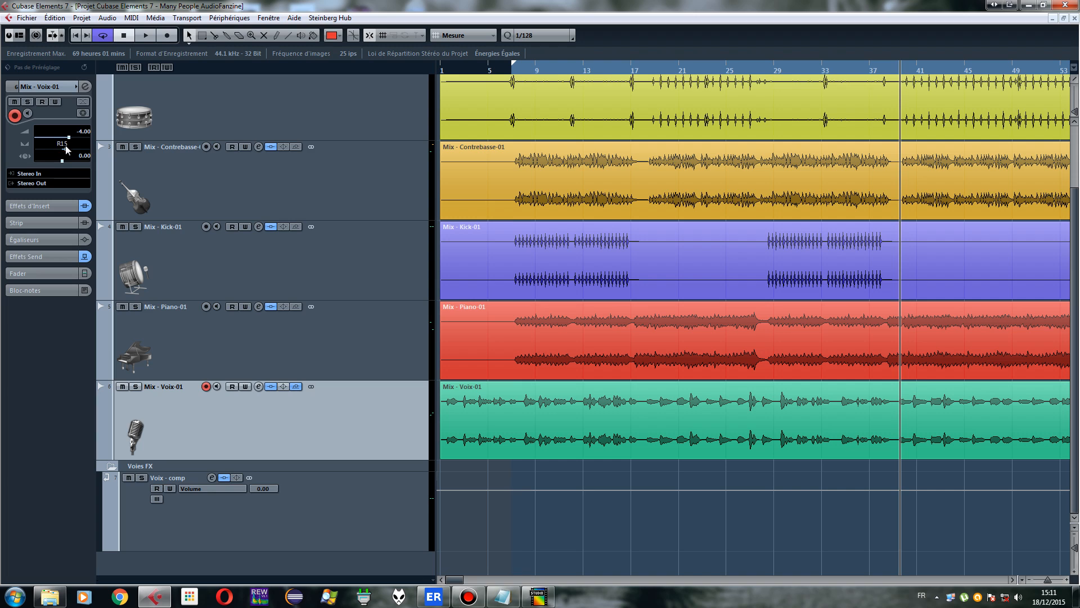
left_click(316, 526)
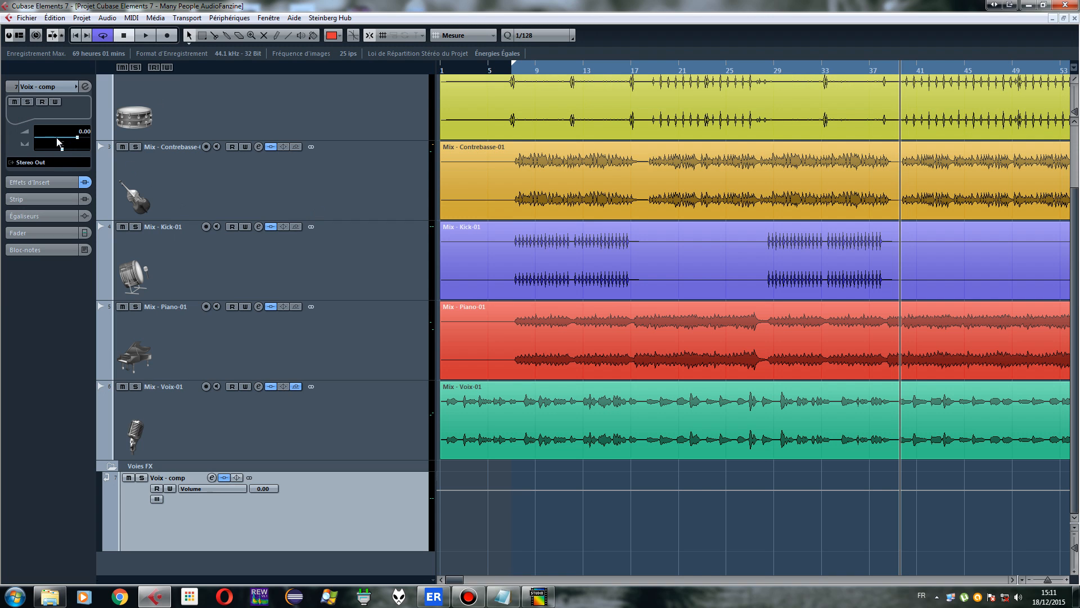
left_click(308, 437)
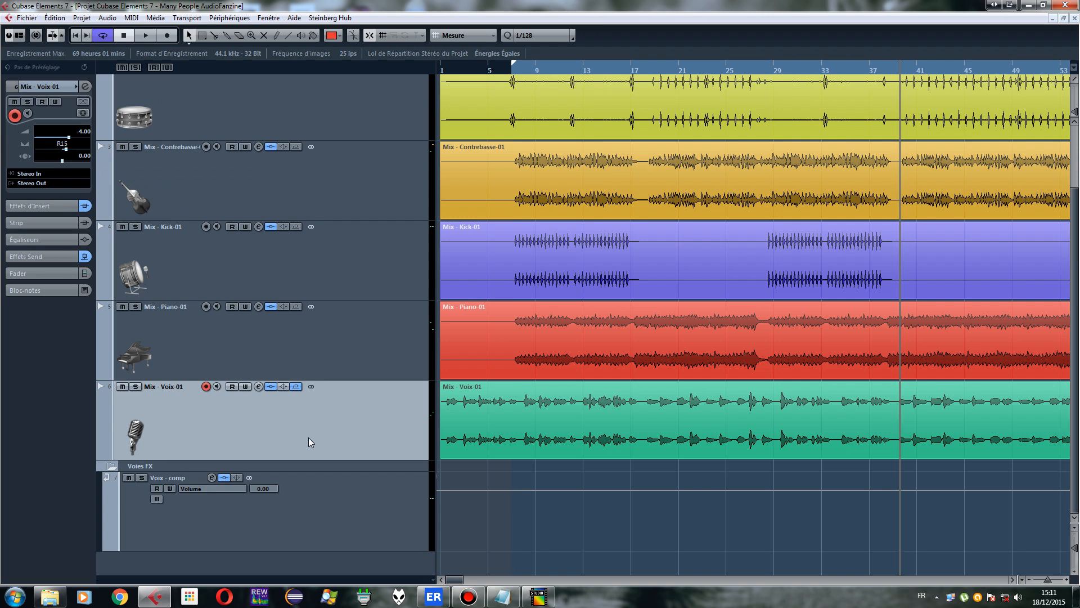
left_click(317, 508)
left_click(322, 443)
left_click(40, 257)
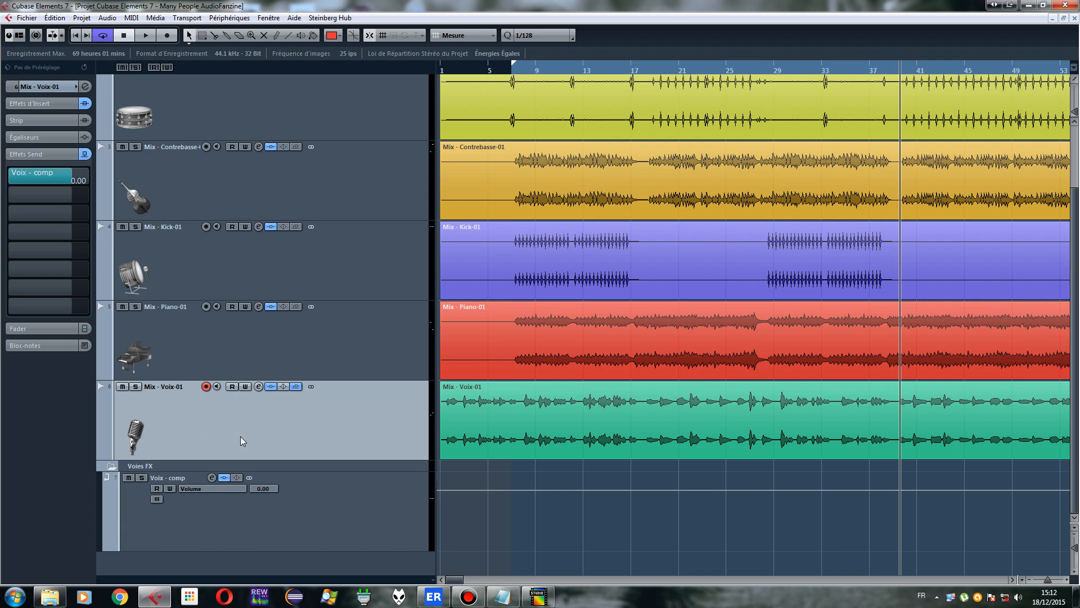
Add one stereo group track named "Batterie groupe" to the project
scroll(236, 408, "up", 2)
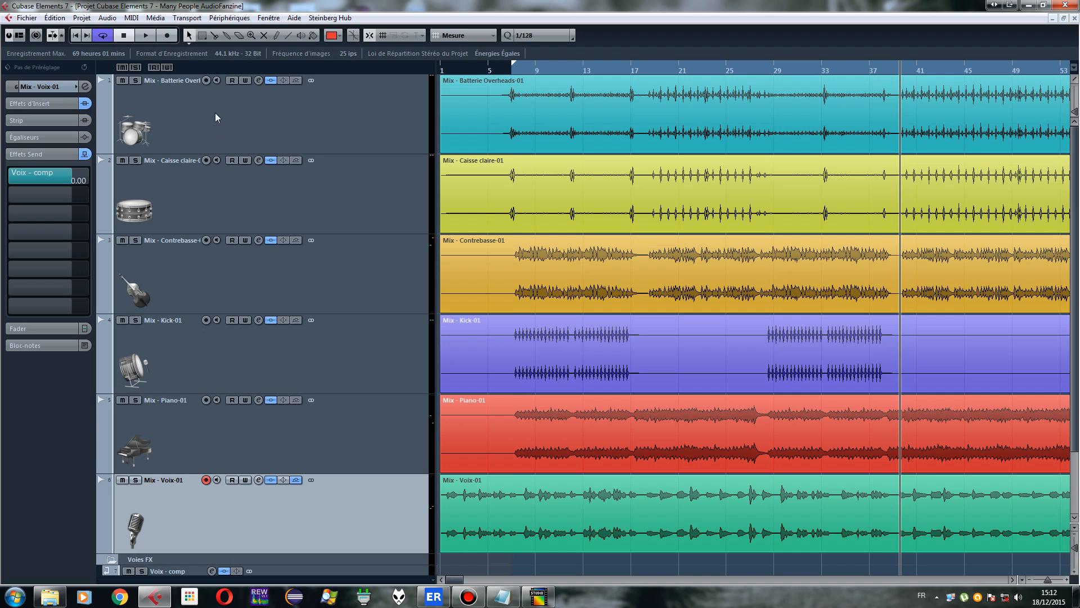
left_click(202, 101)
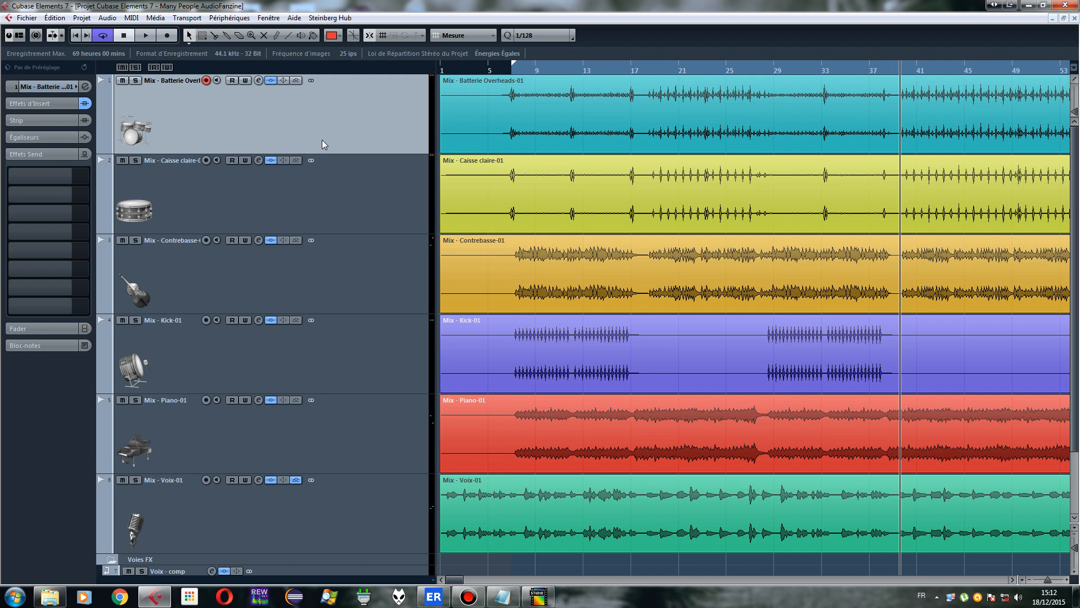
right_click(306, 125)
mouse_move(340, 135)
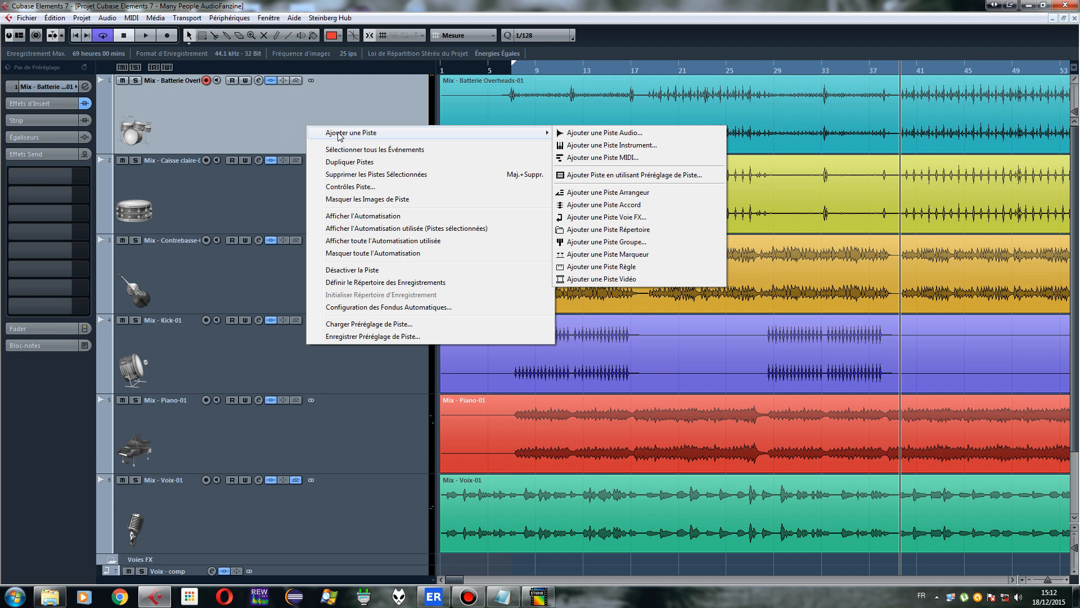
left_click(621, 243)
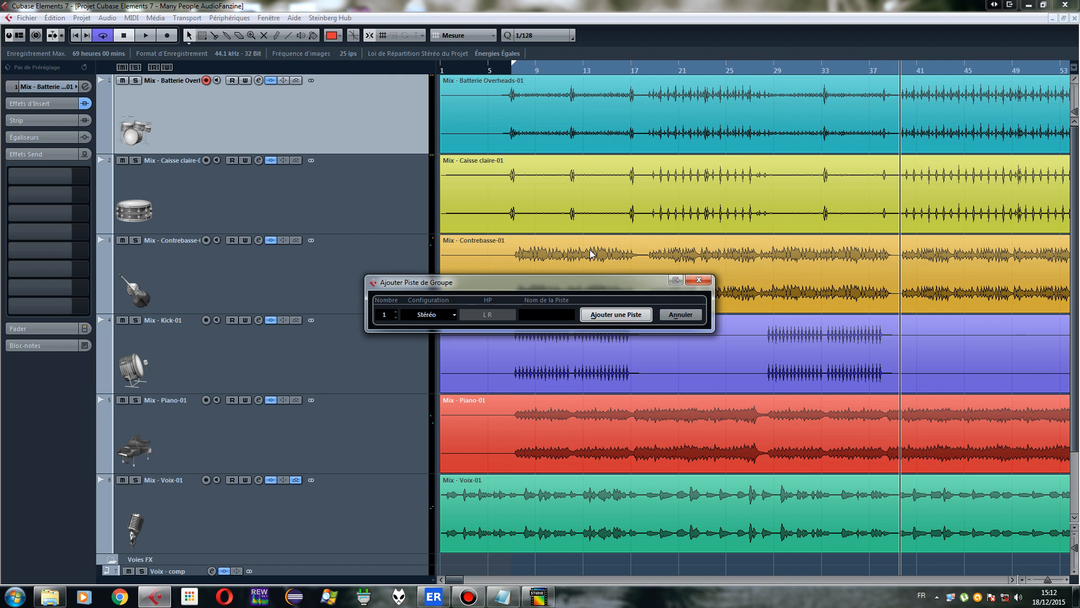
left_click(544, 312)
type("Batterie grou")
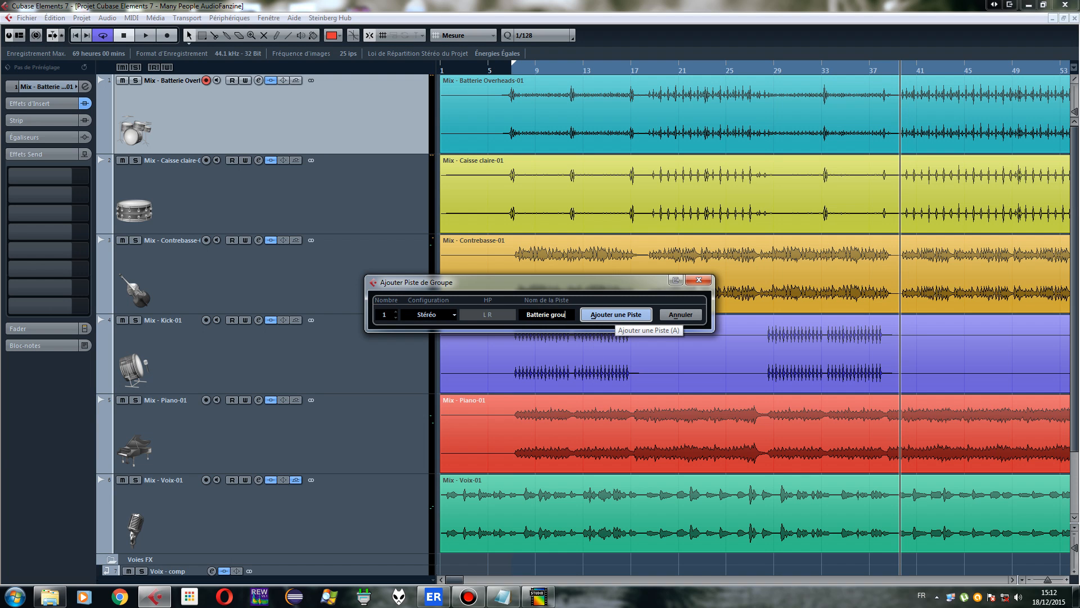
type("pe")
left_click(624, 315)
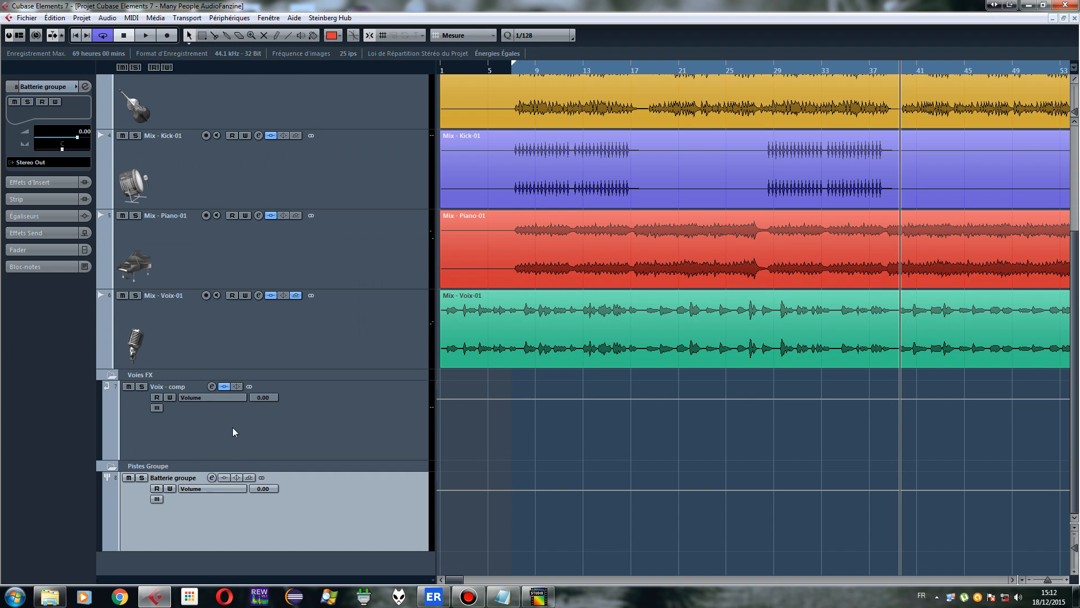
Route the outputs of the Mix - Batterie Overheads and Mix - Caisse claire tracks to the Batterie groupe bus
scroll(232, 427, "up", 5)
left_click(233, 117)
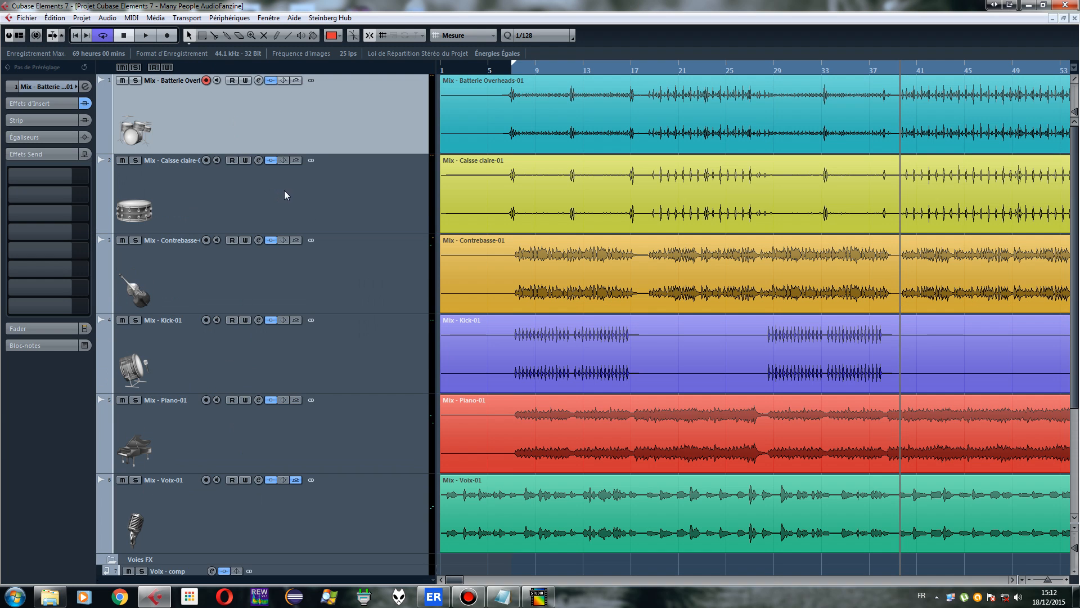
left_click(36, 88)
left_click(33, 183)
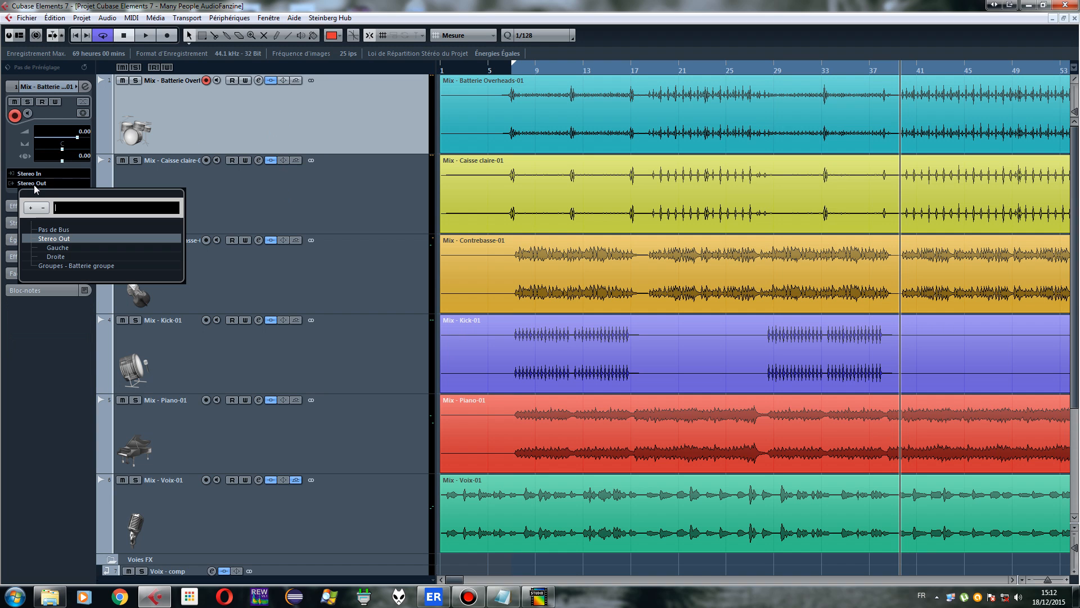
left_click(66, 266)
left_click(228, 198)
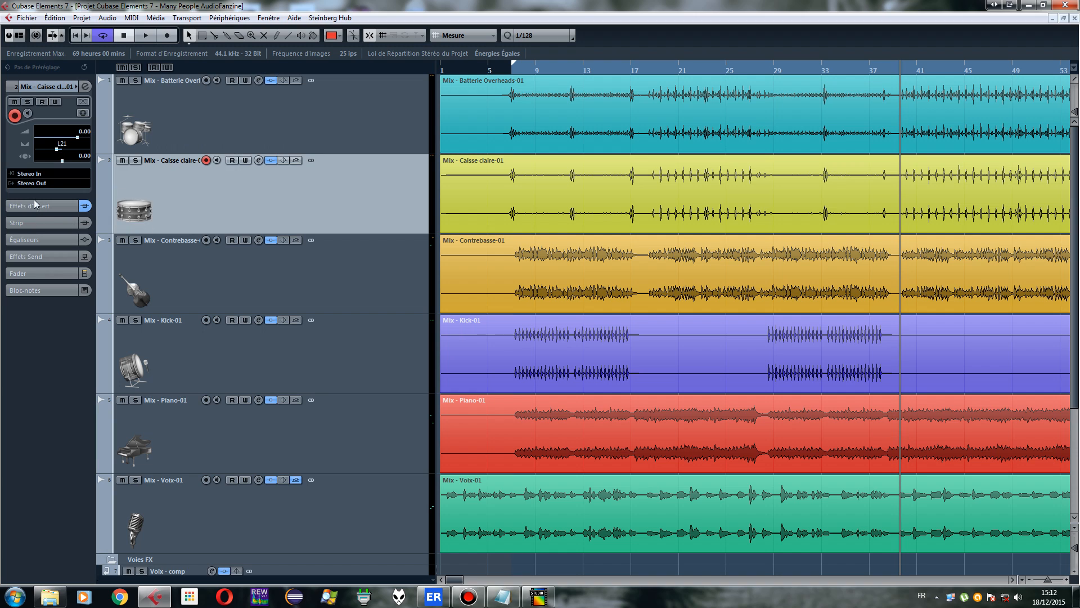
left_click(34, 183)
left_click(62, 272)
Move the Mix - Kick-01 track above the Contrebasse track and select the Batterie groupe track
left_click_drag(280, 352, 265, 254)
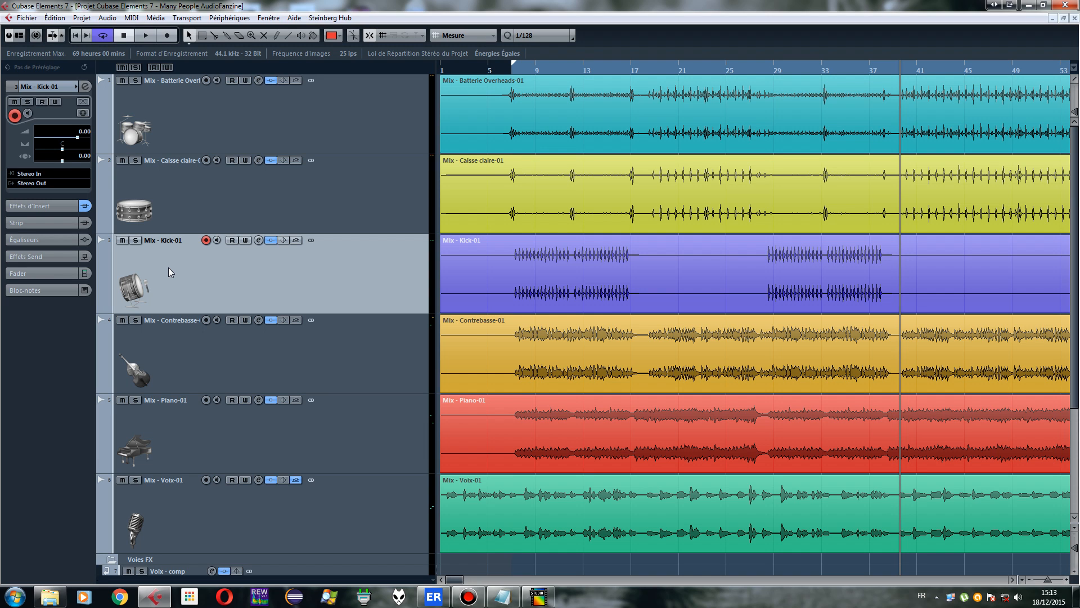
scroll(224, 309, "down", 3)
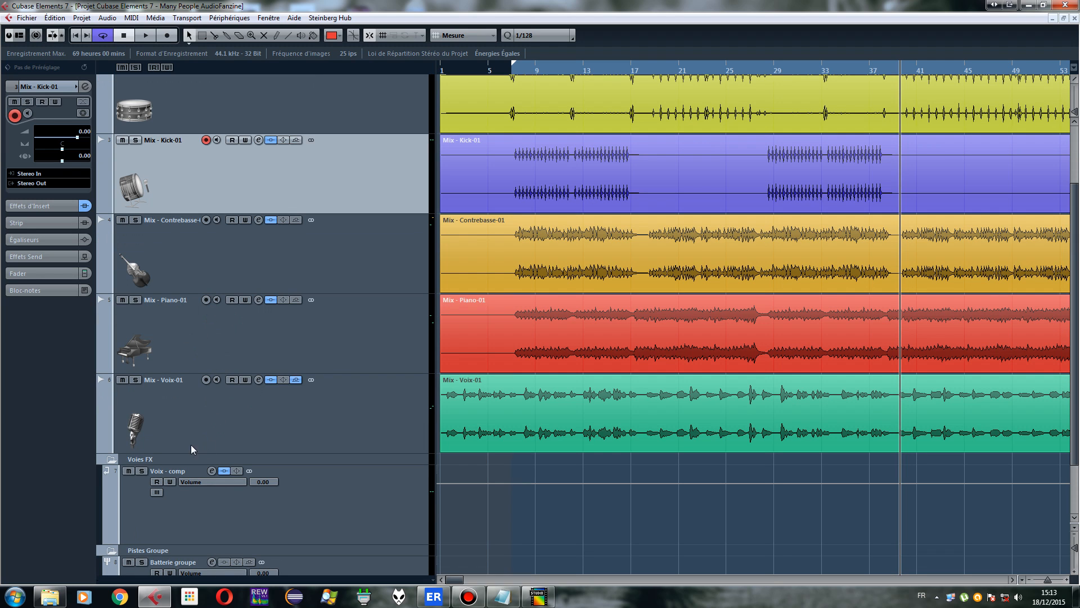
scroll(227, 439, "down", 3)
left_click(220, 526)
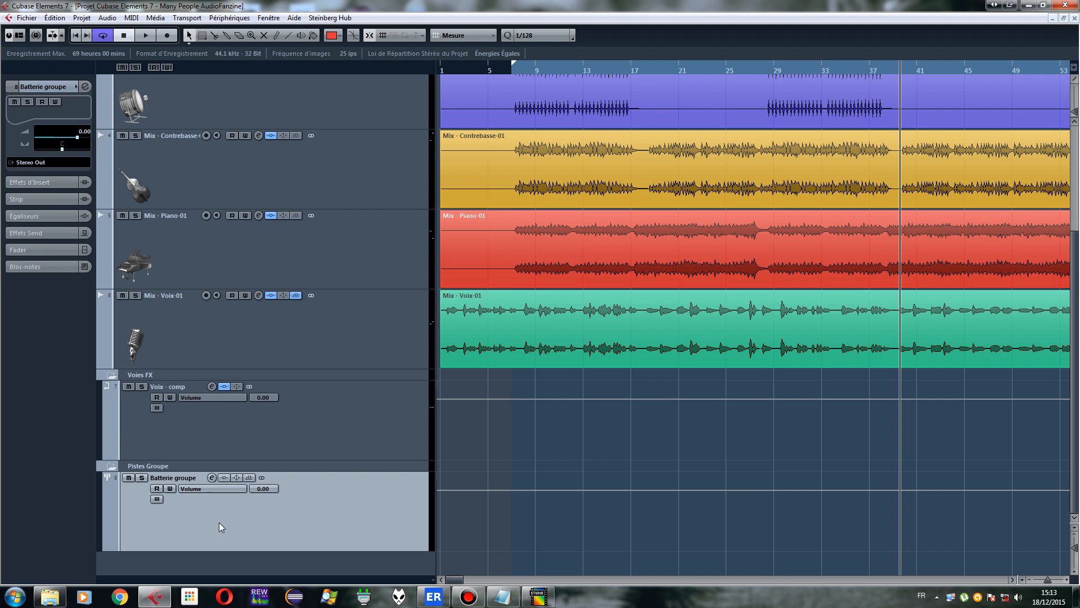
scroll(217, 187, "up", 5)
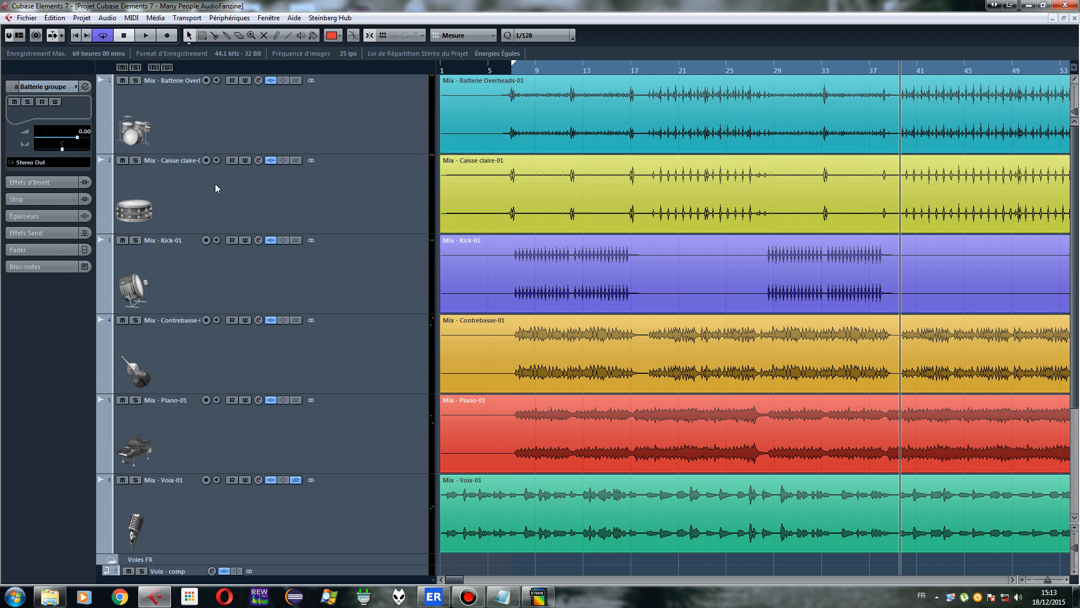
Solo the Batterie Overheads and Caisse claire tracks, start playback and check the signal on Batterie groupe, toggling its solo
left_click(135, 81)
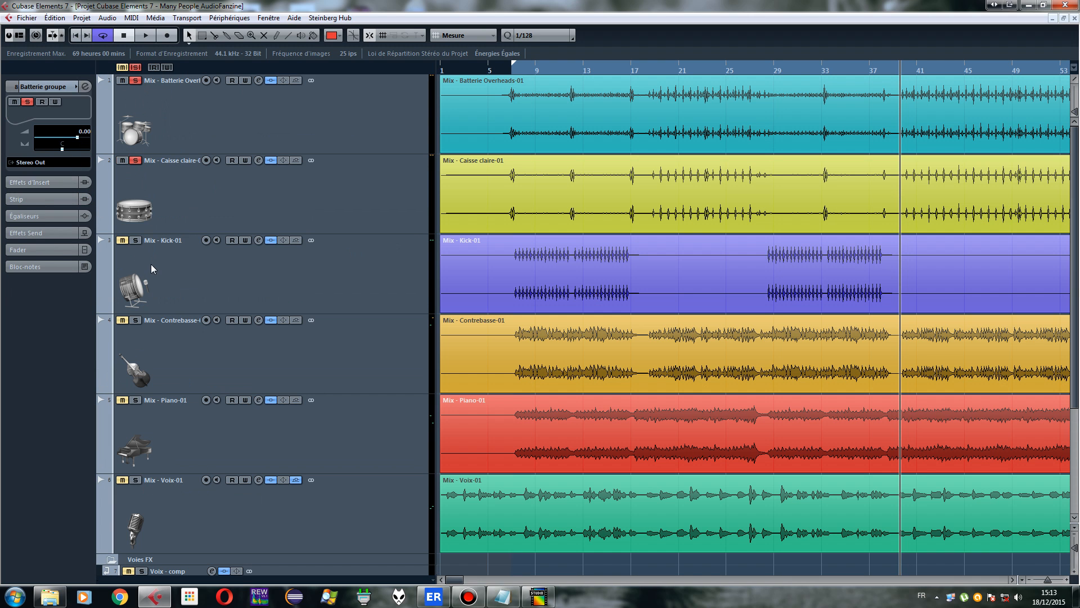
left_click(145, 35)
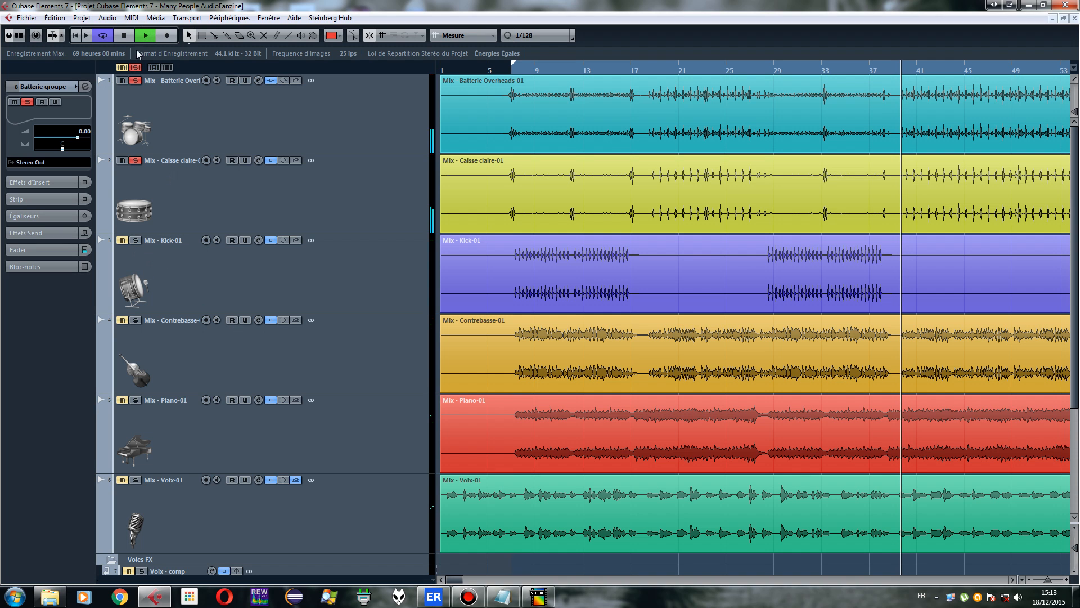
scroll(213, 174, "down", 5)
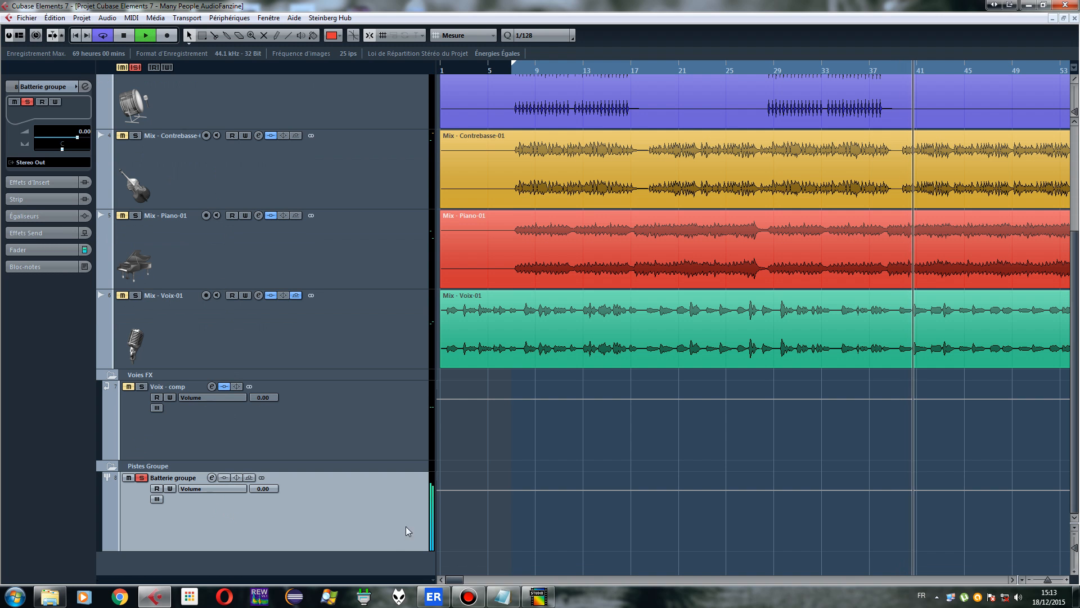
left_click(141, 478)
scroll(379, 445, "up", 5)
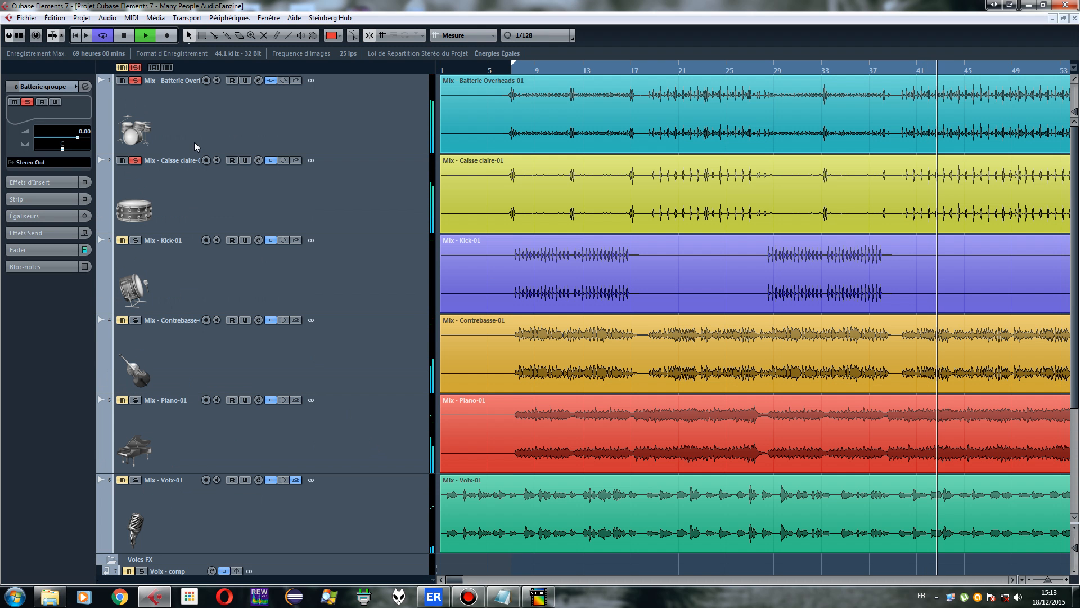
Clear the solos on the overheads and snare tracks, solo Batterie groupe during playback and stop the transport
left_click(135, 160)
left_click(134, 162)
left_click(136, 81)
scroll(223, 163, "down", 5)
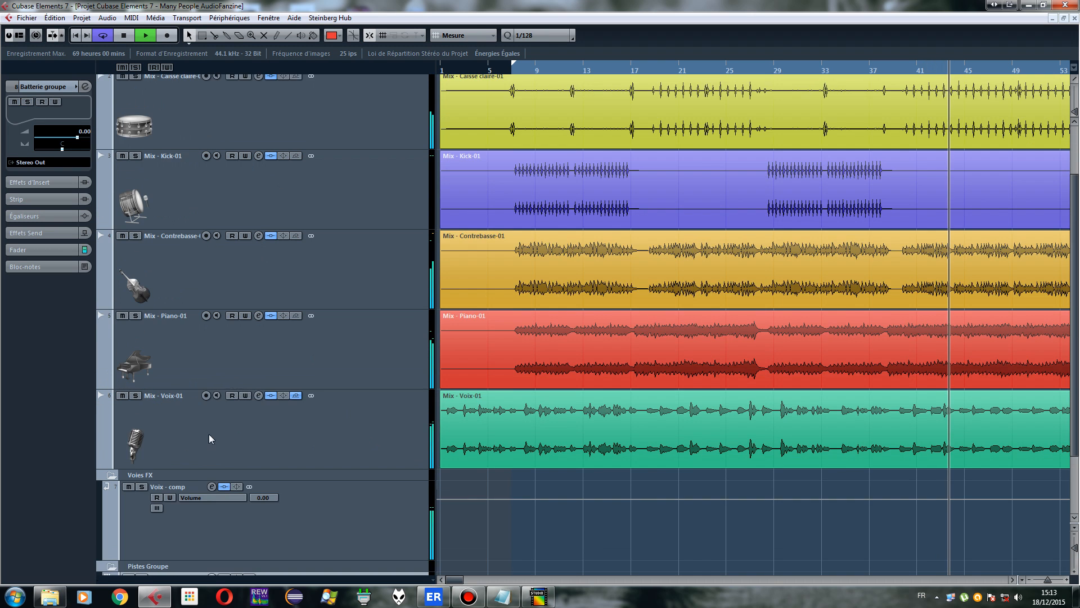
left_click(141, 478)
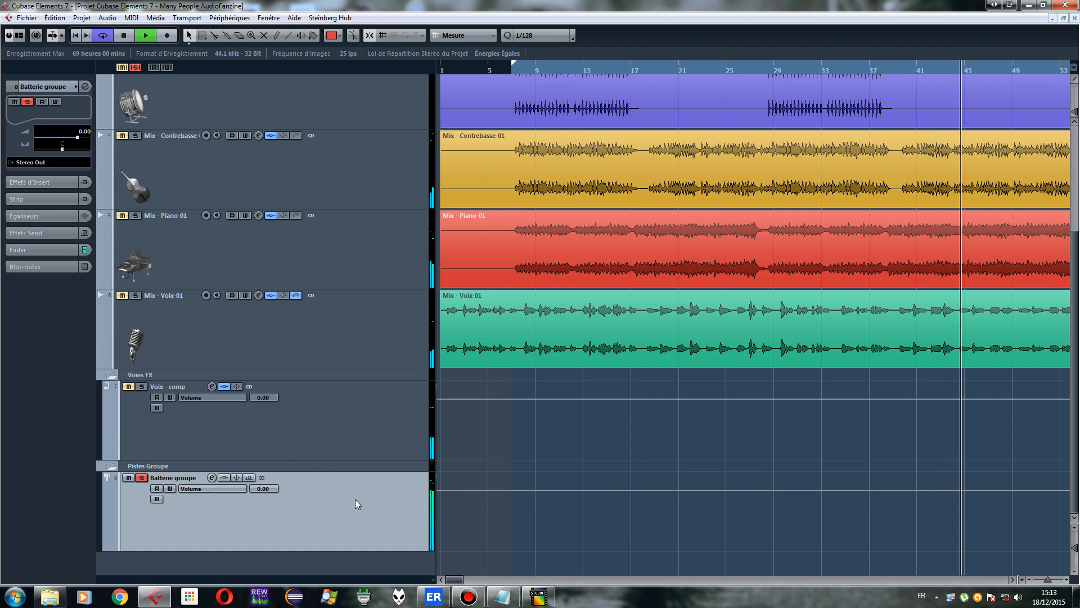
scroll(356, 499, "up", 5)
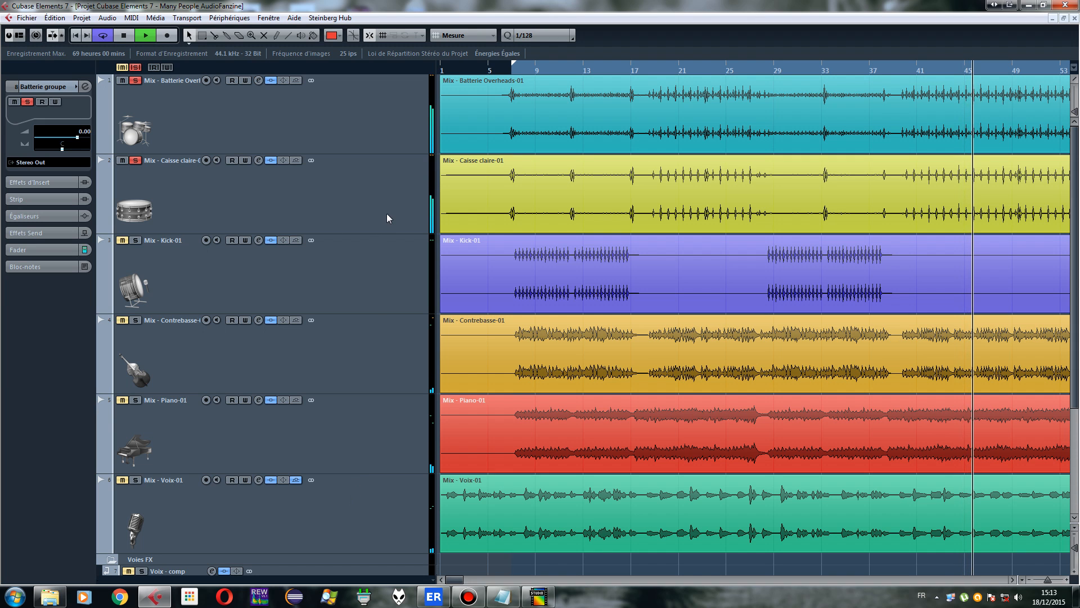
scroll(231, 430, "down", 3)
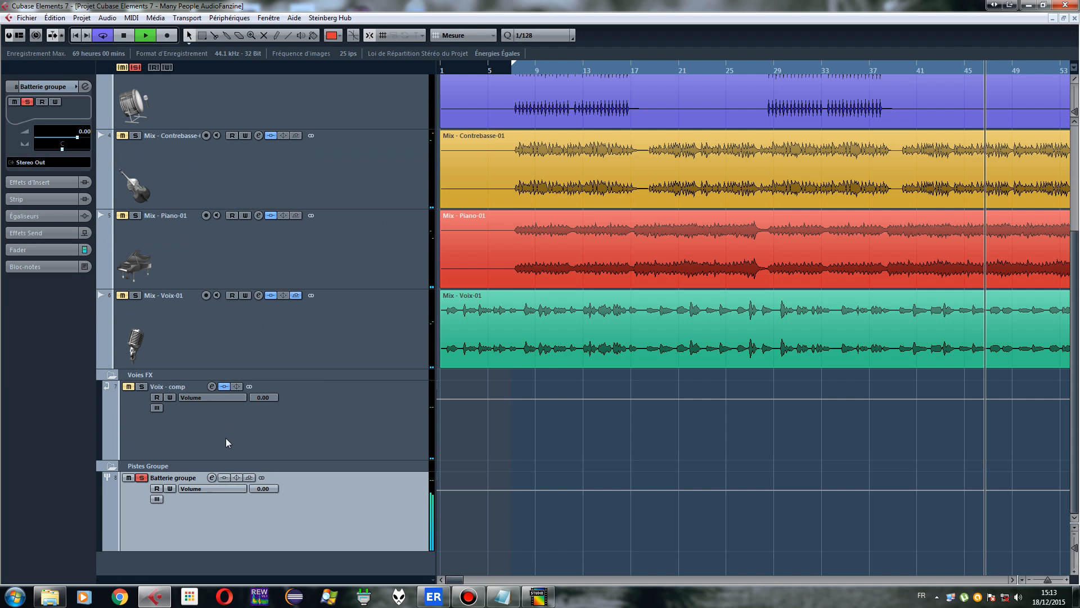
key("space")
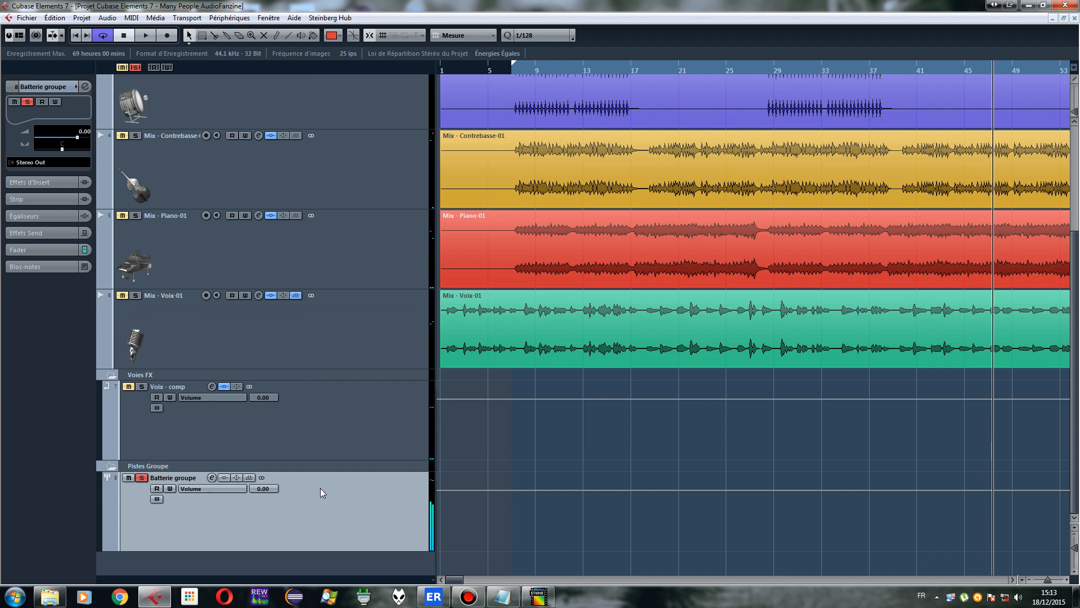
Add a stereo FX channel track loaded with the HOFA IQ-Reverb x64 effect
left_click(39, 235)
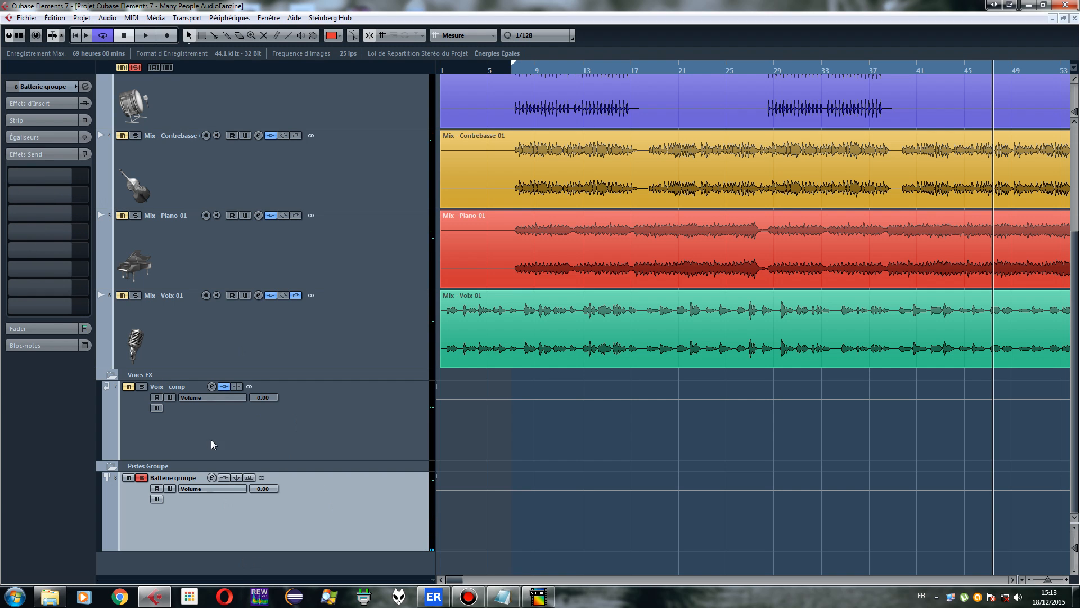
right_click(234, 419)
mouse_move(320, 428)
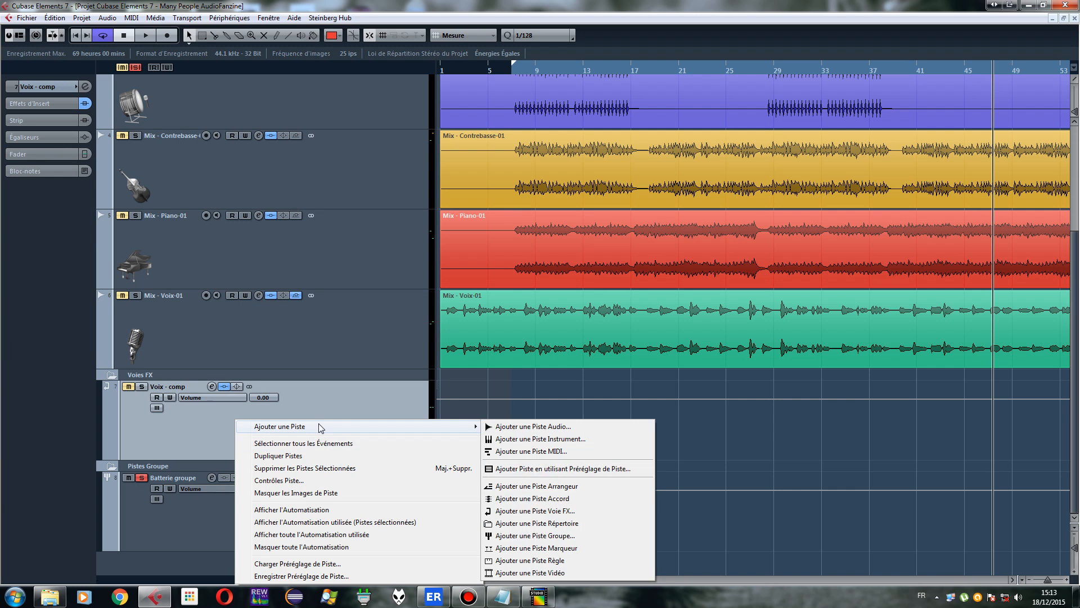
left_click(534, 510)
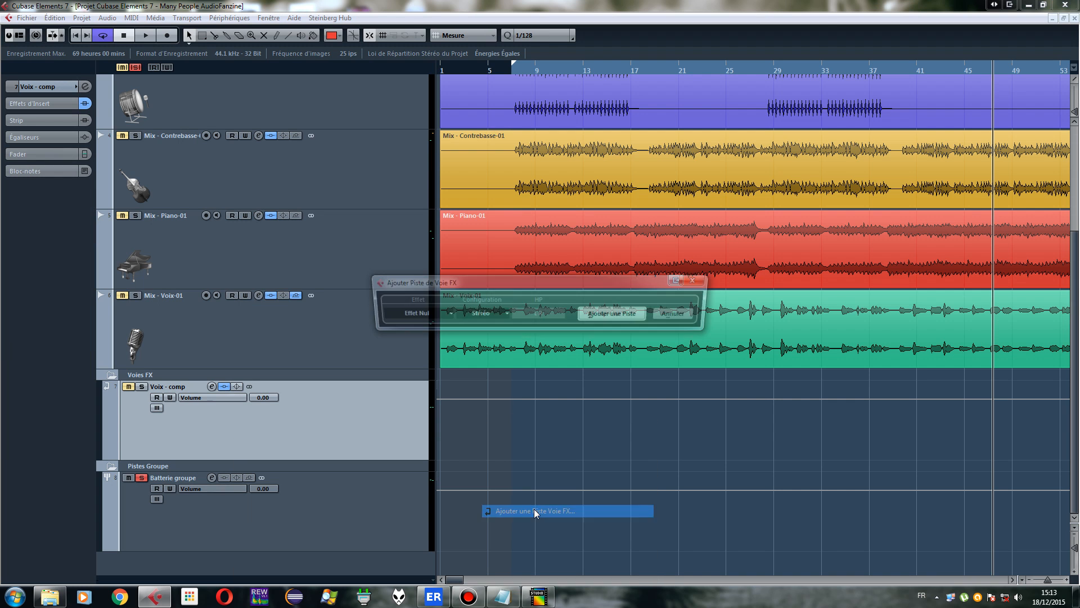
left_click(424, 312)
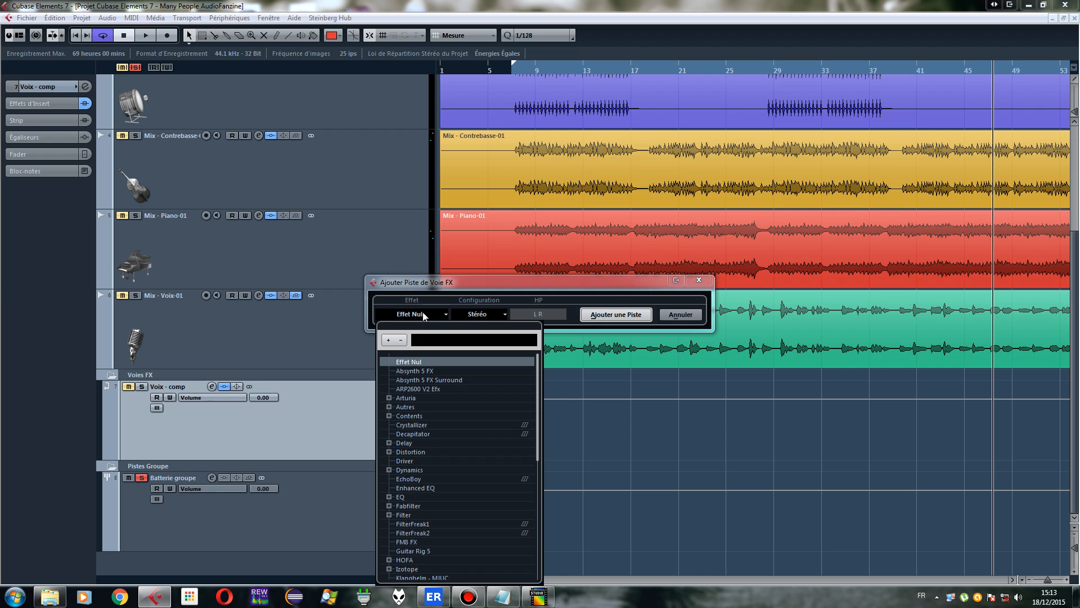
type("hofa")
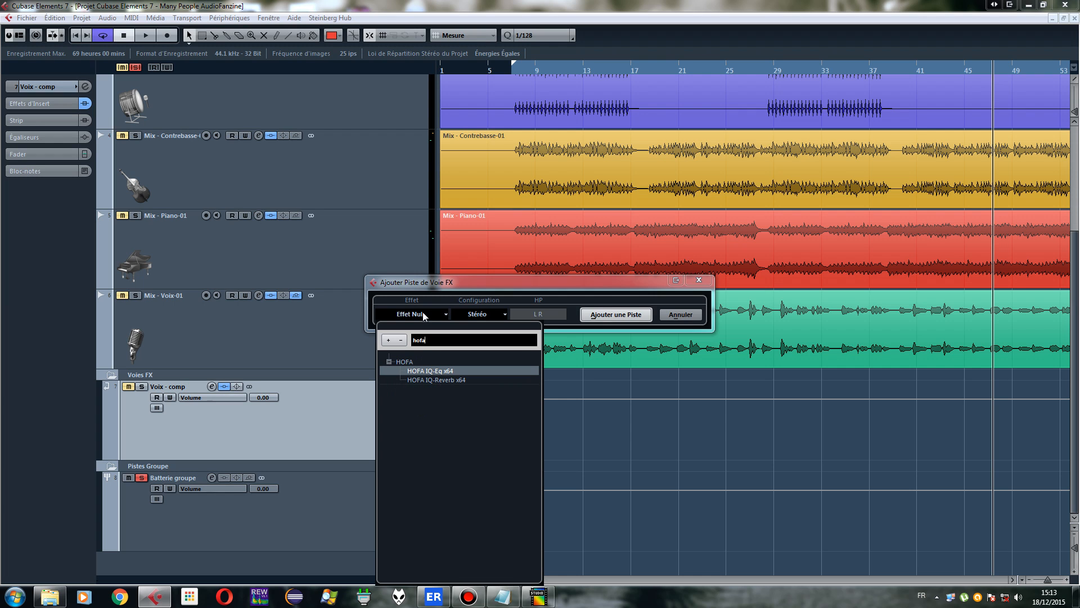
left_click(439, 380)
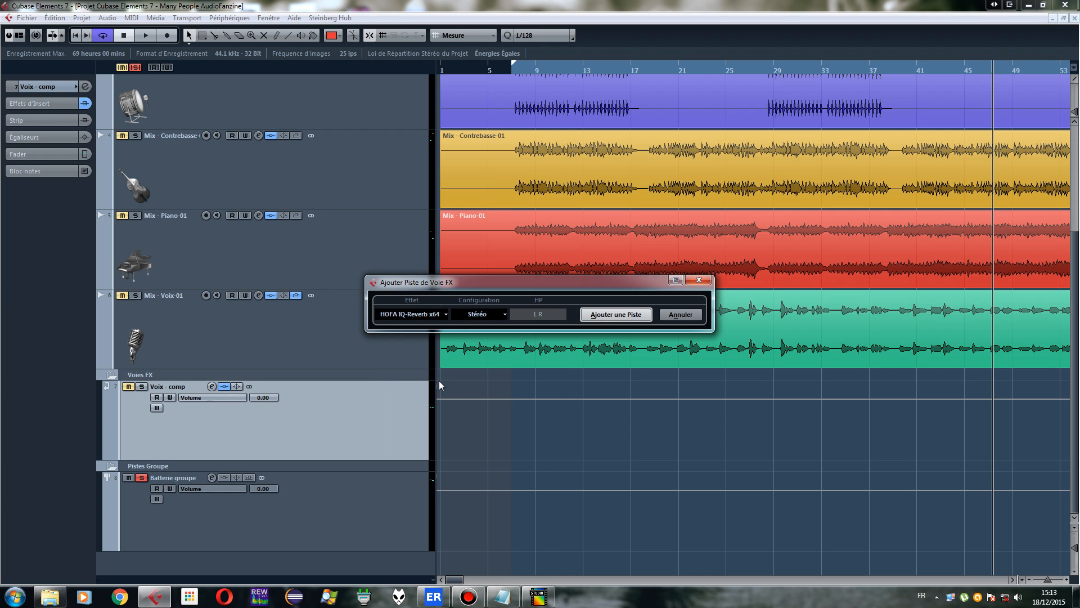
left_click_drag(465, 275, 401, 163)
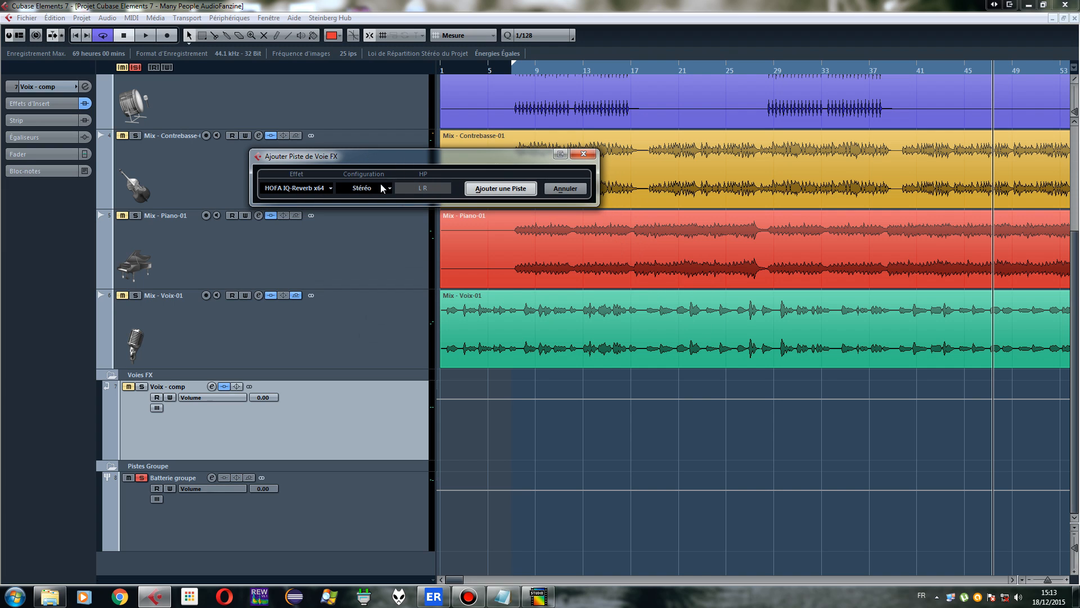
left_click(501, 189)
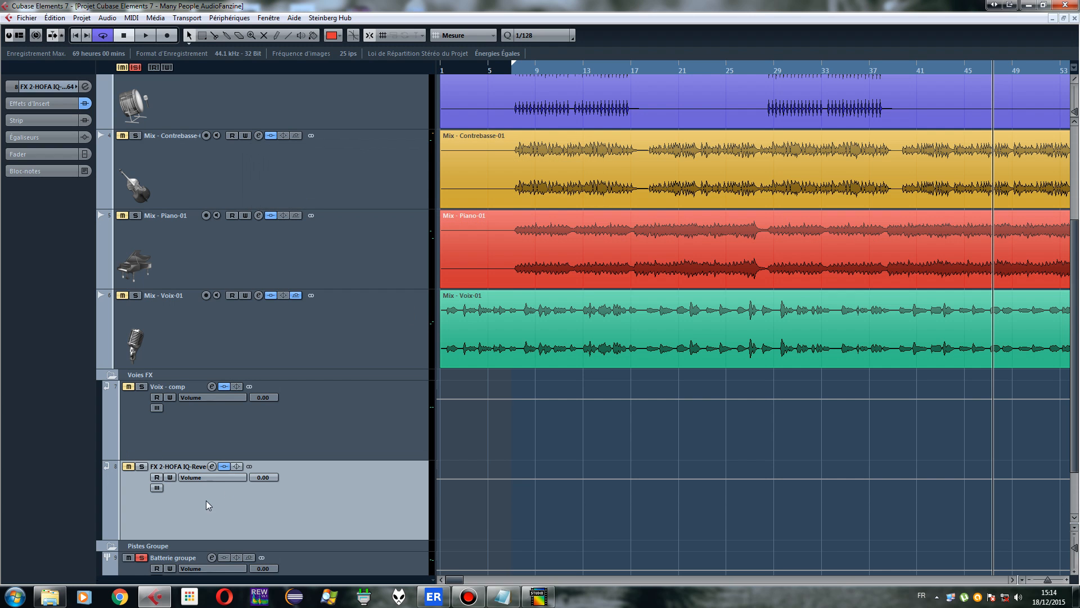
Solo the new HOFA reverb FX channel and rename it "Reverb batterie"
left_click(141, 387)
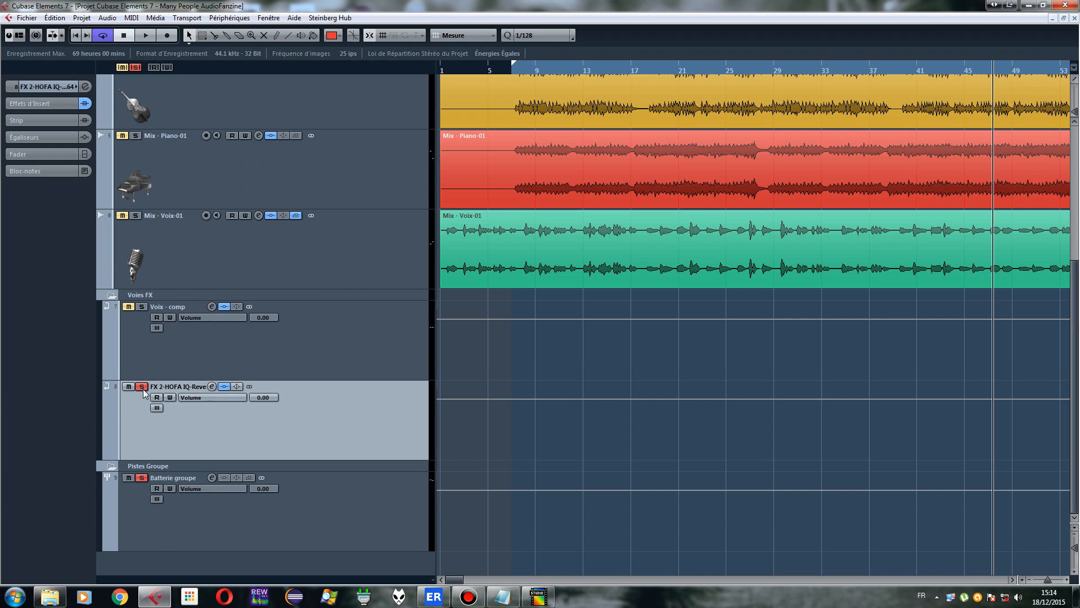
double_click(181, 387)
type("Reverb batterie")
key("Return")
Assign the first send of Batterie groupe to Reverb batterie and activate it
left_click(245, 524)
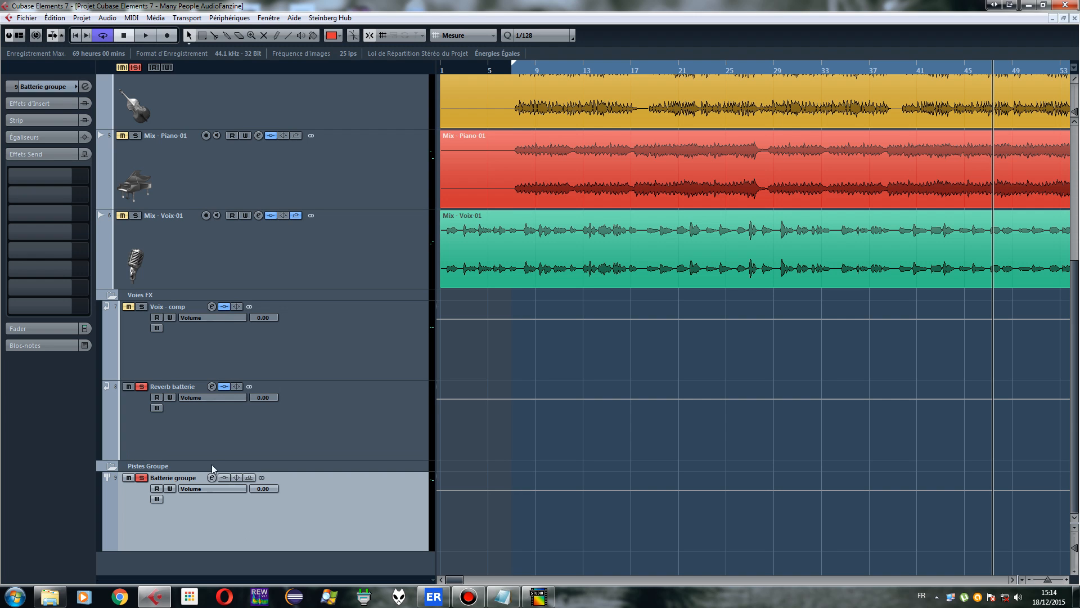
left_click(39, 171)
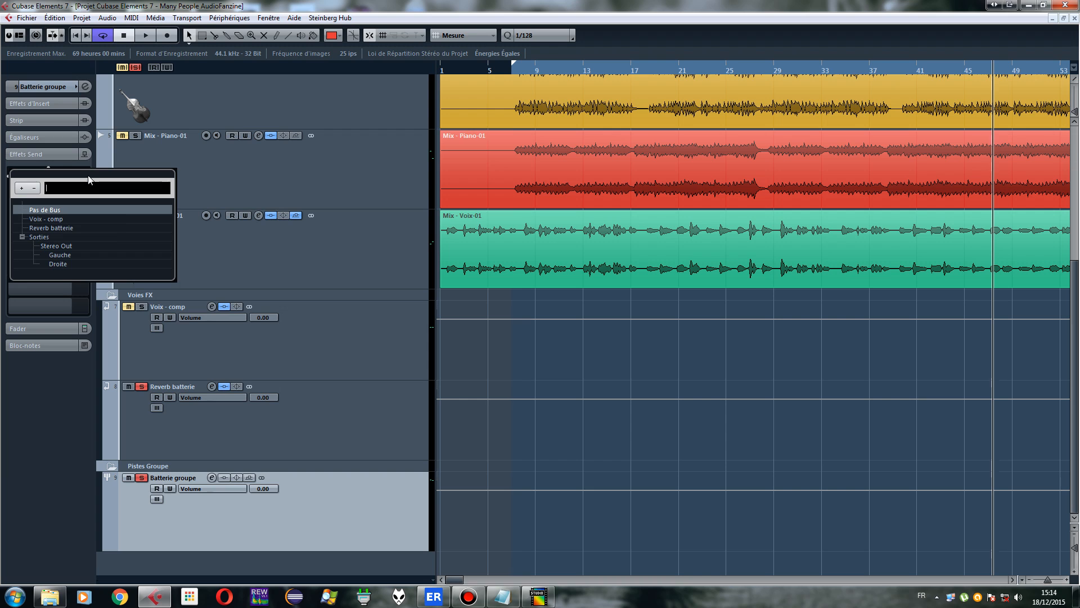
left_click(56, 228)
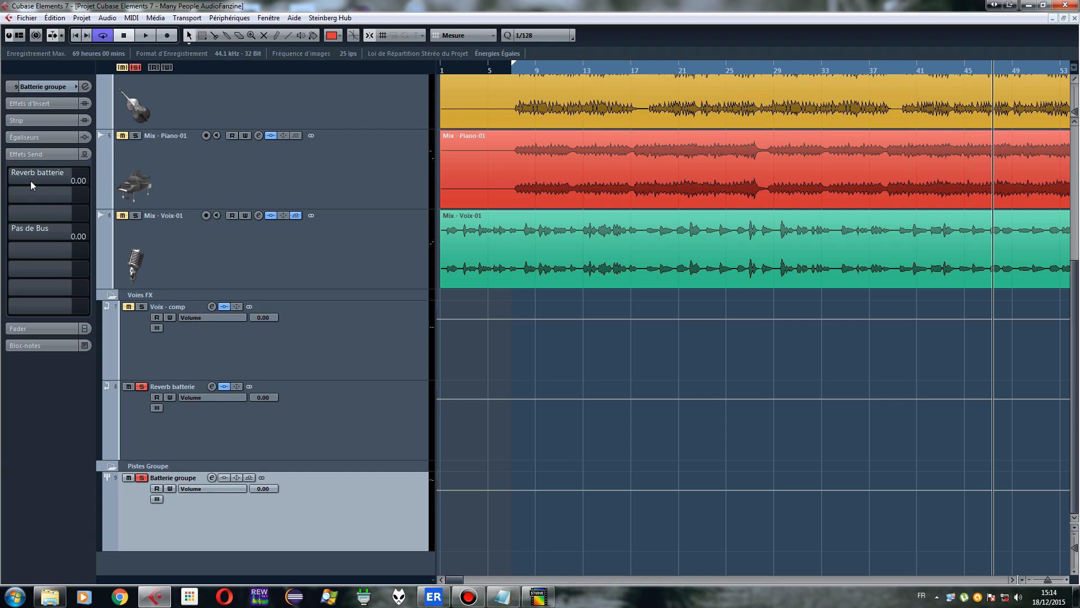
left_click(8, 177)
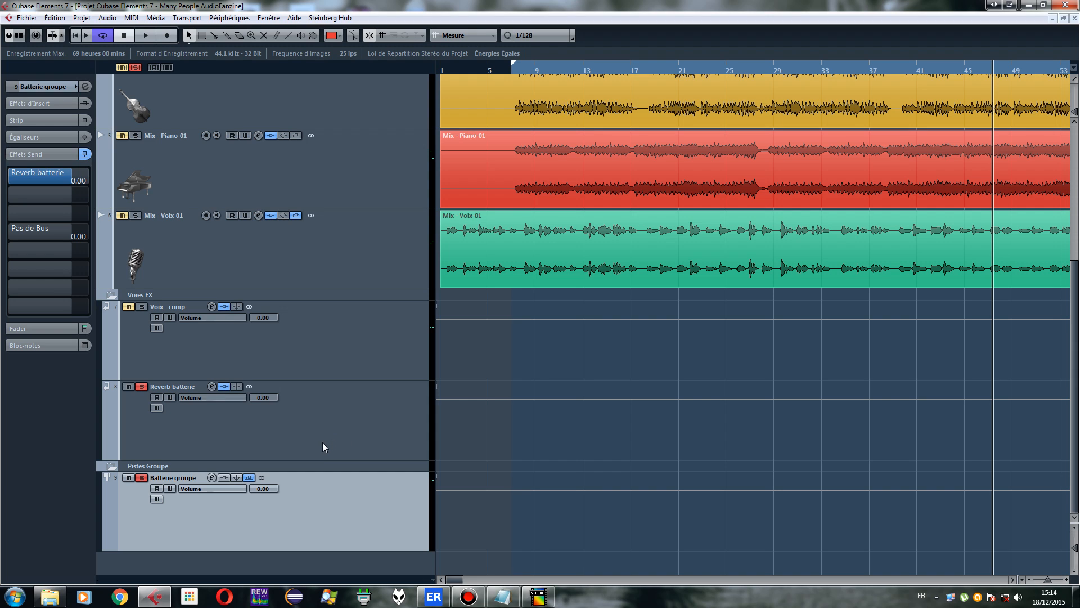
Play back Batterie groupe together with Reverb batterie briefly and stop the transport
left_click(268, 425)
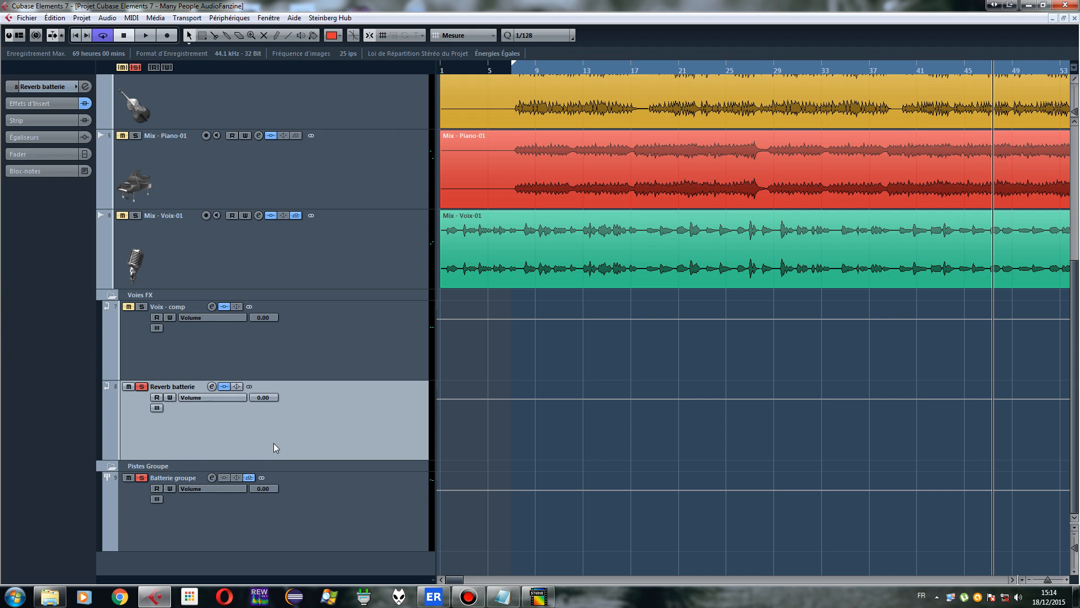
left_click(308, 501)
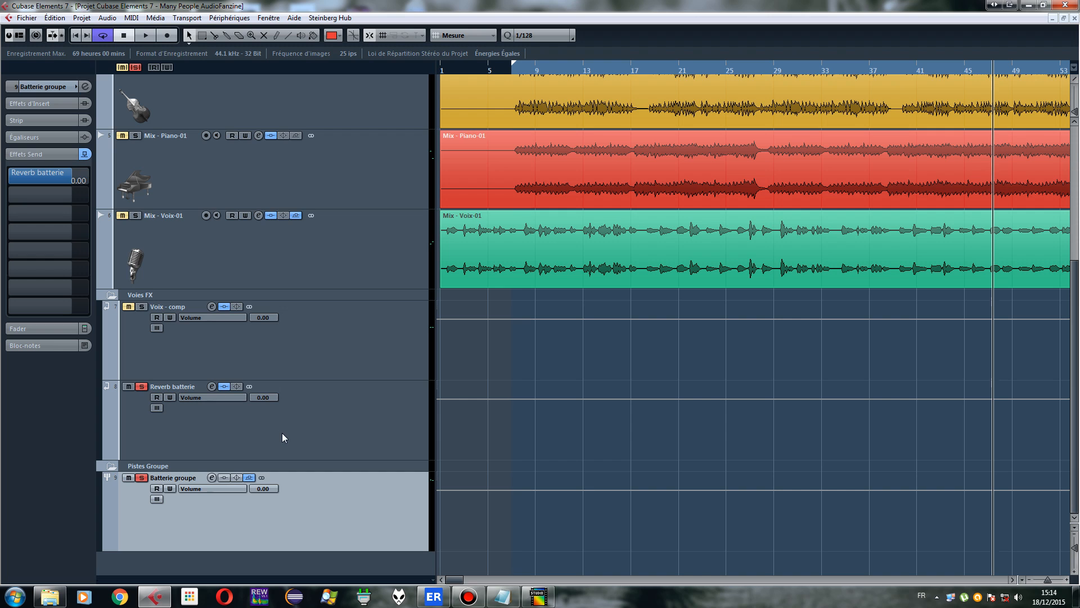
left_click(146, 37)
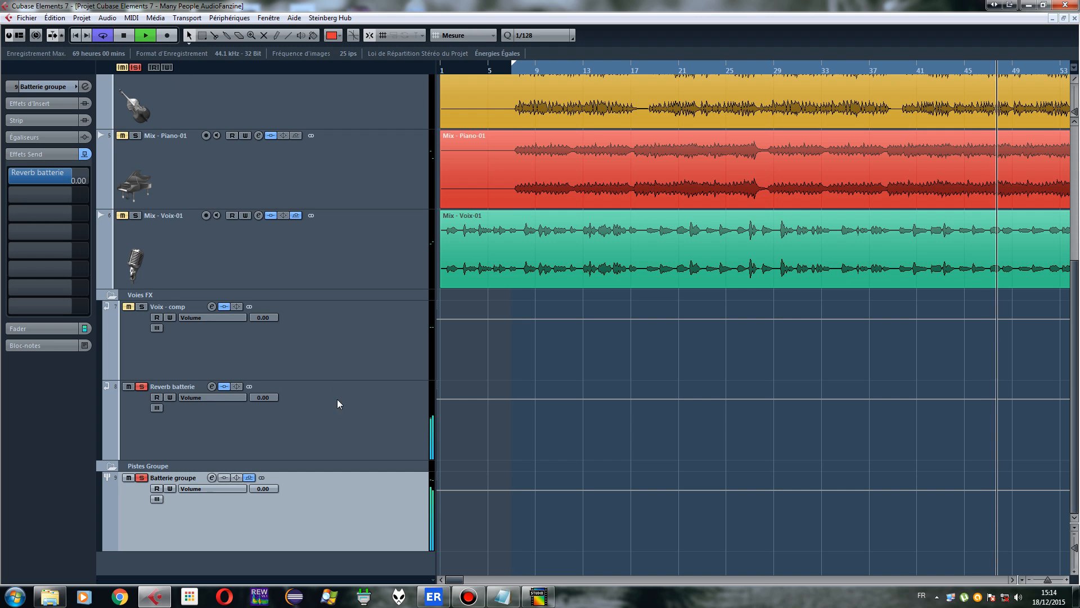
left_click(124, 36)
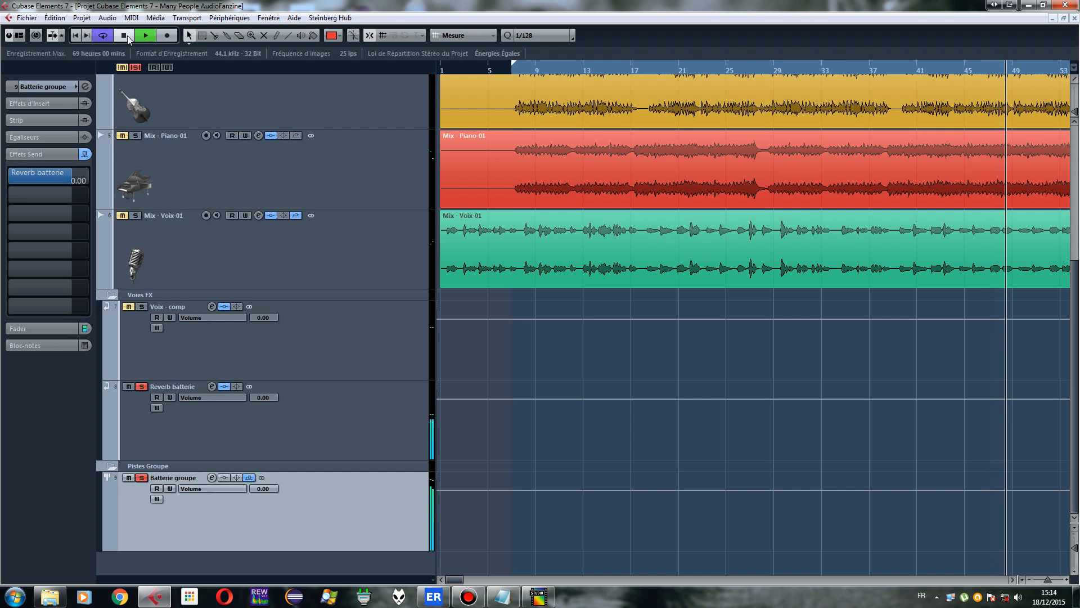
Open the HOFA IQ-Reverb x64 insert on the Reverb batterie channel and reposition its window
left_click(356, 431)
left_click(40, 86)
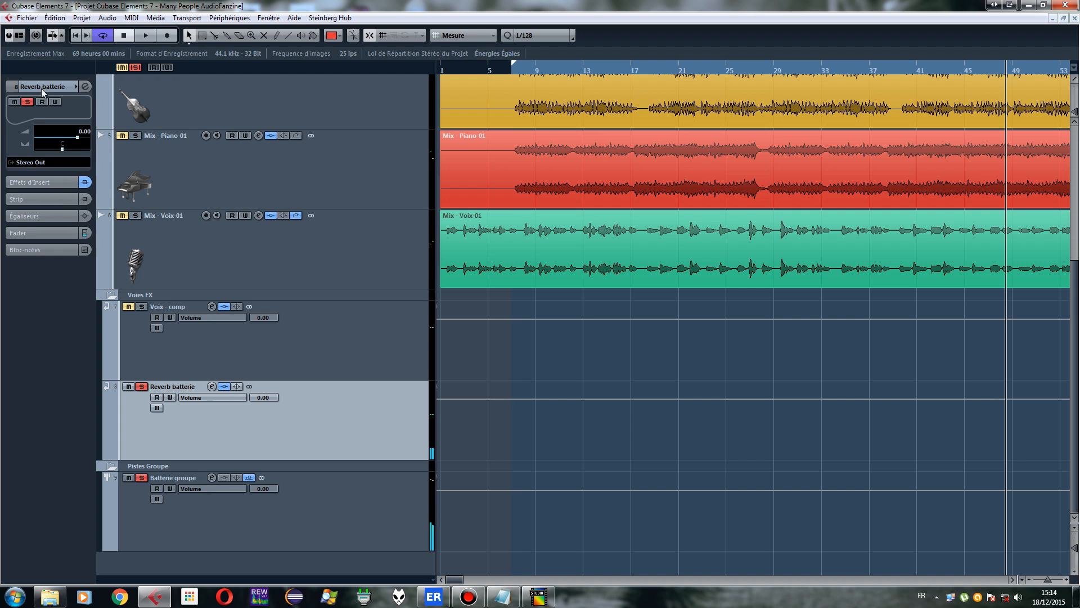
left_click(41, 88)
left_click(39, 102)
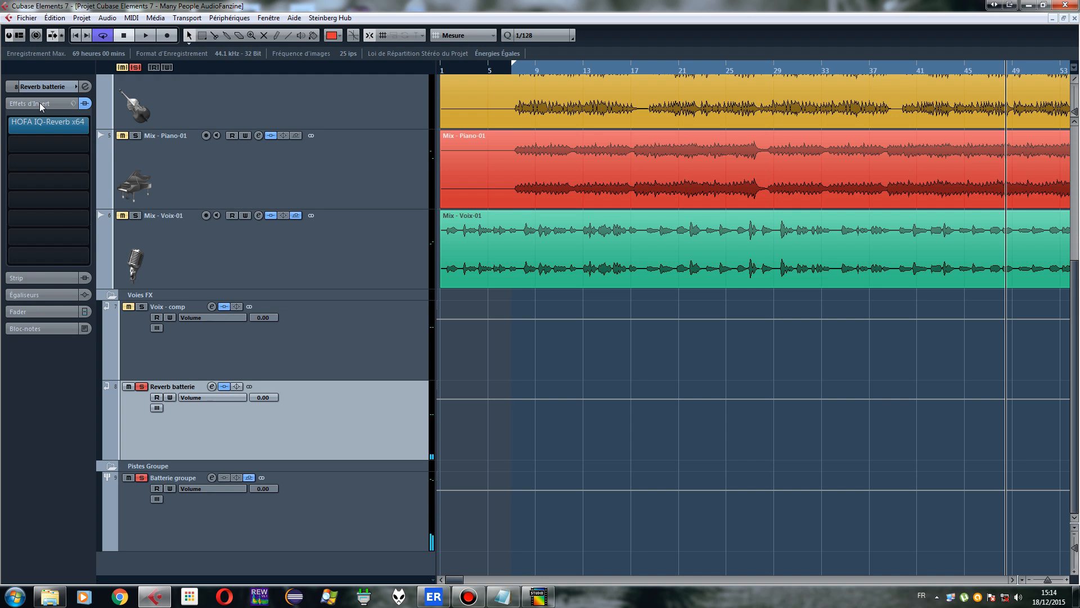
left_click(64, 129)
left_click_drag(264, 108, 342, 55)
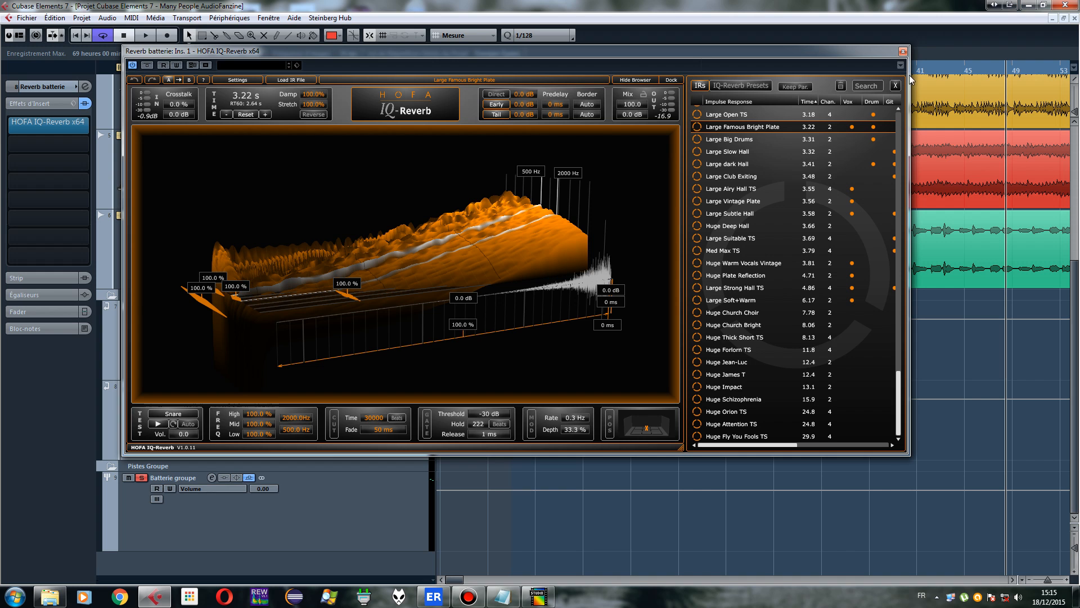
Search the impulse responses for "room", widen the plug-in window and sort the list so drum-tagged entries come first
left_click_drag(846, 49, 782, 38)
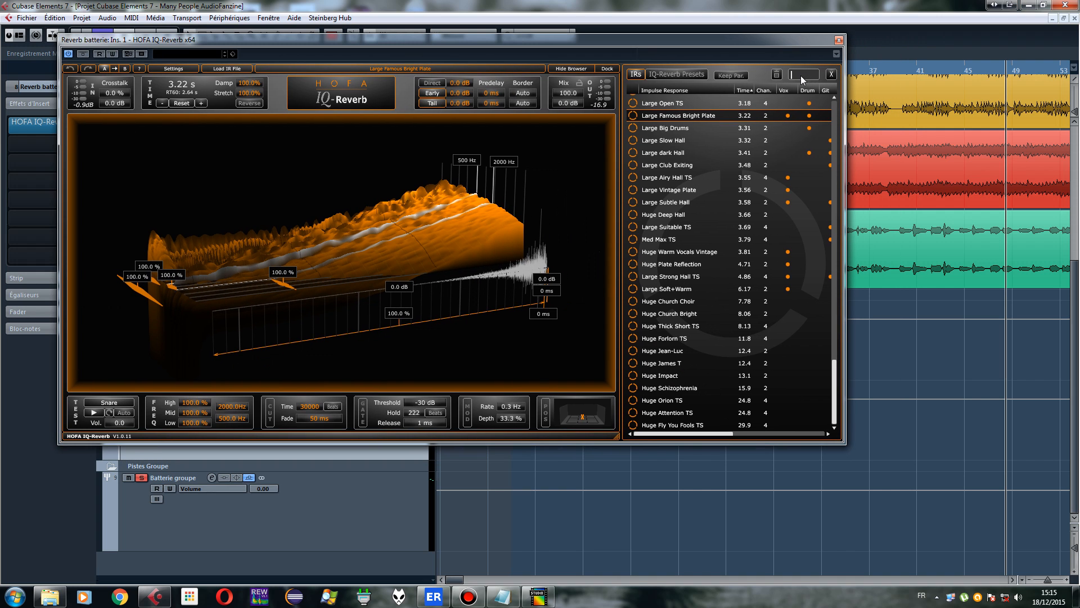
left_click(801, 75)
type("room")
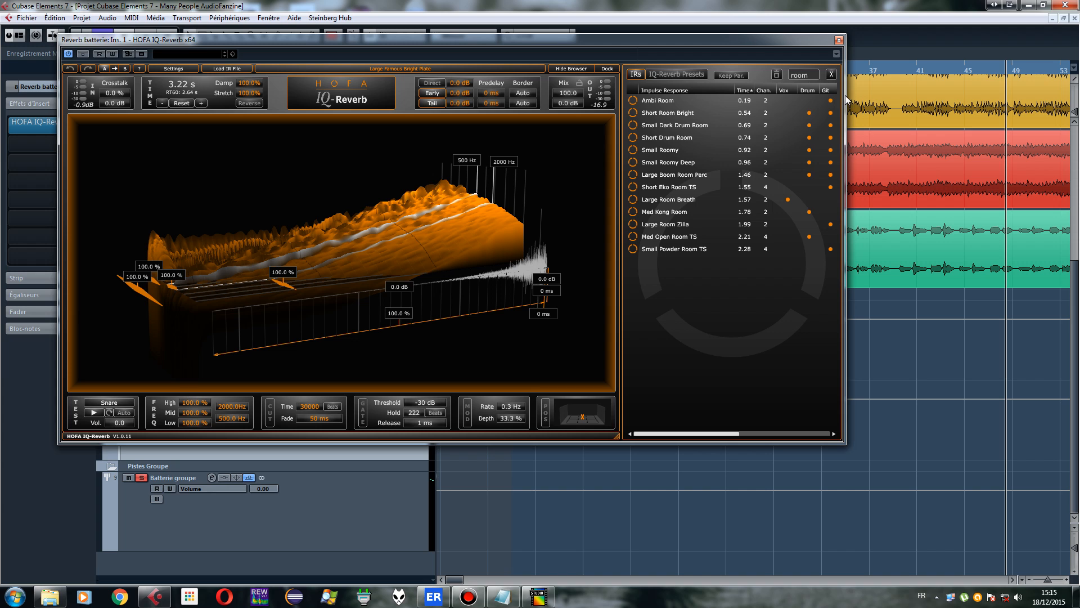
left_click_drag(843, 96, 1077, 96)
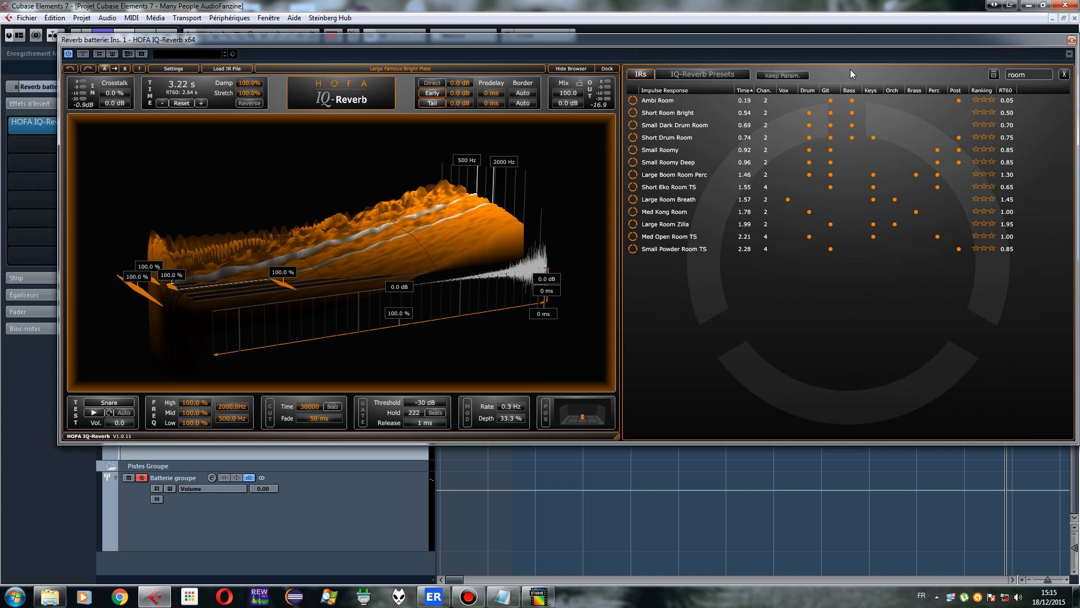
left_click(806, 90)
left_click(809, 90)
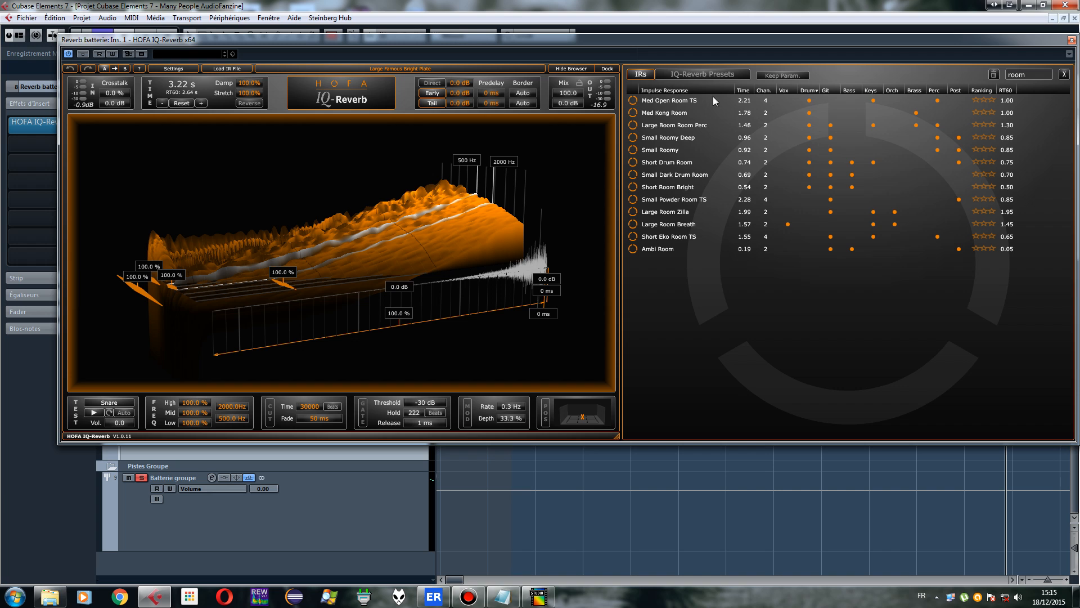
Load the Small Roomy impulse response and start playback, keeping the reverb window fully in view
left_click(666, 147)
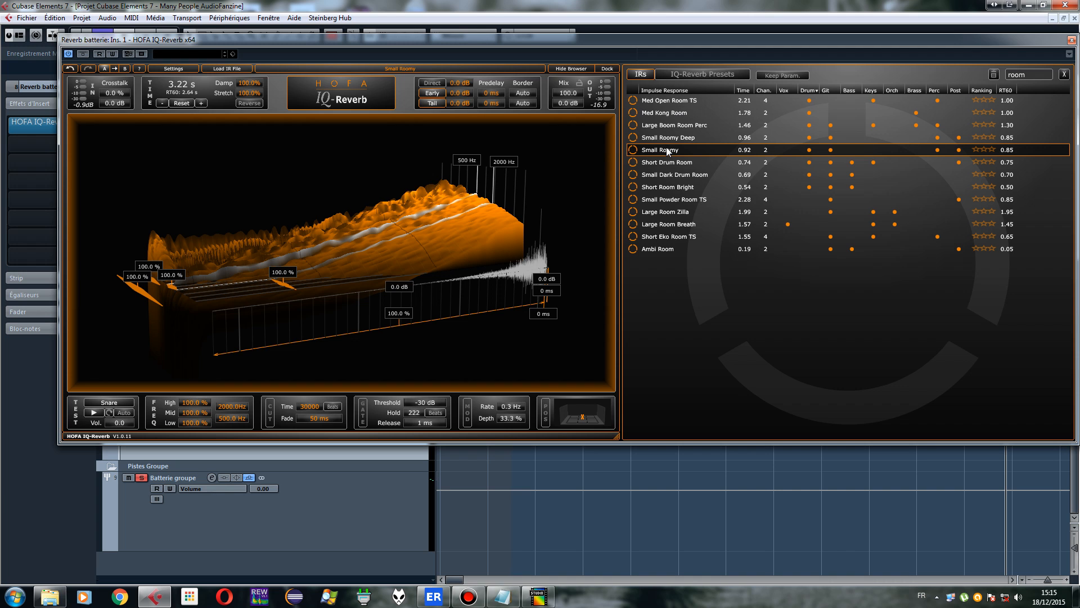
left_click_drag(617, 44, 665, 20)
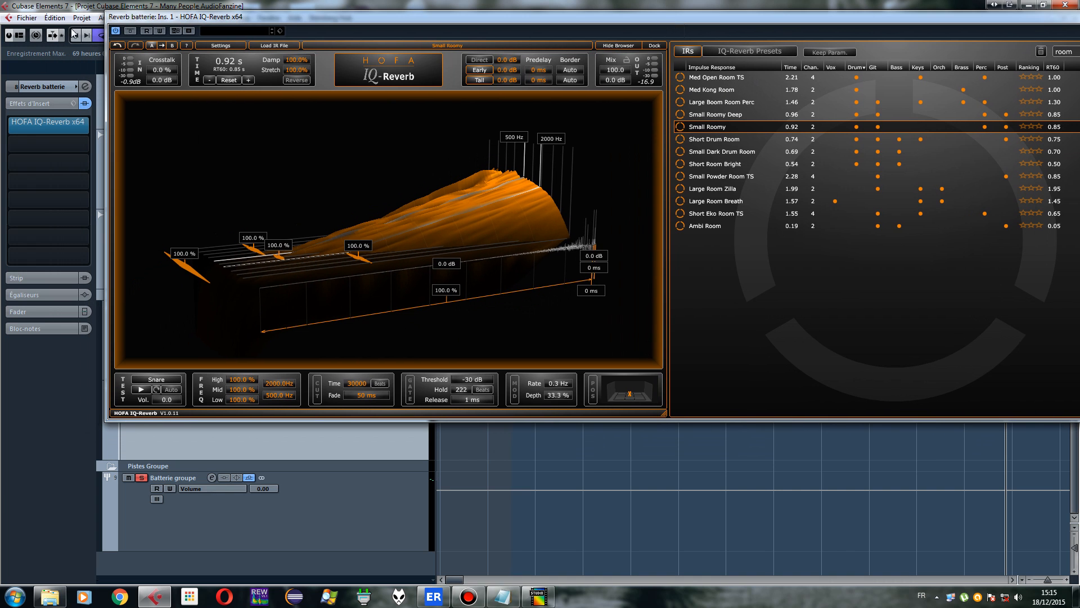
left_click_drag(209, 20, 289, 58)
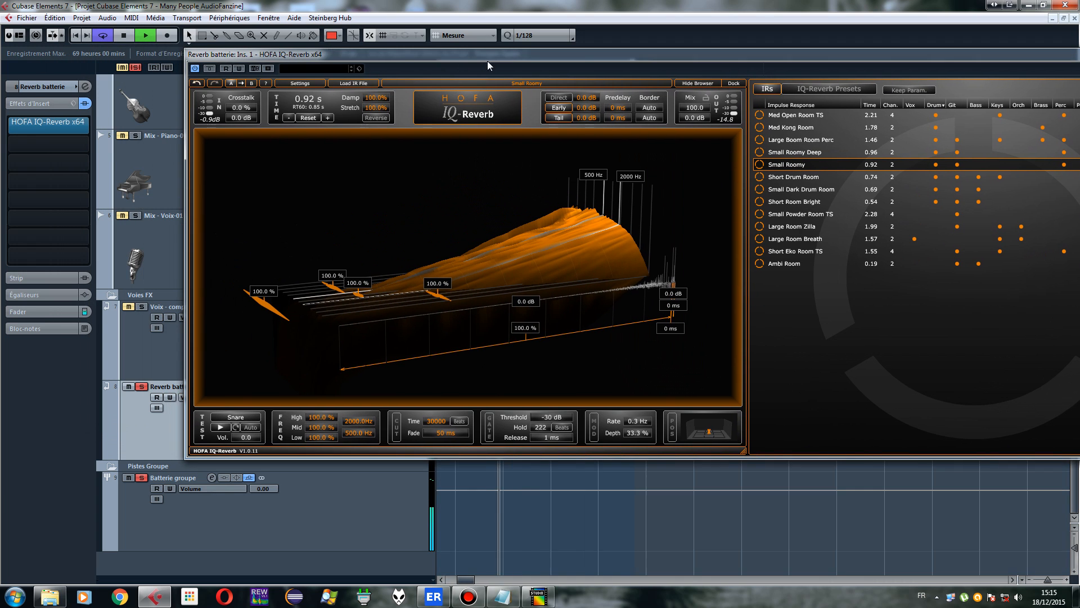
left_click_drag(494, 58, 345, 50)
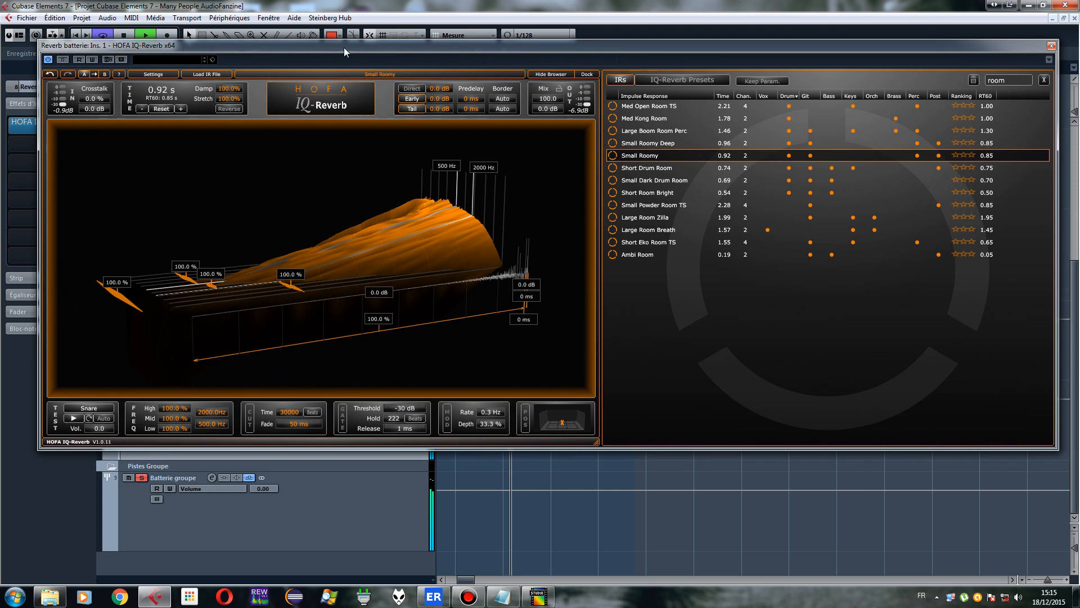
Audition Short Drum Room, Small Dark Drum Room, Short Room Bright, Small Roomy, Small Roomy Deep and Large Boom Room Perc during playback, returning to Small Roomy Deep
left_click(654, 168)
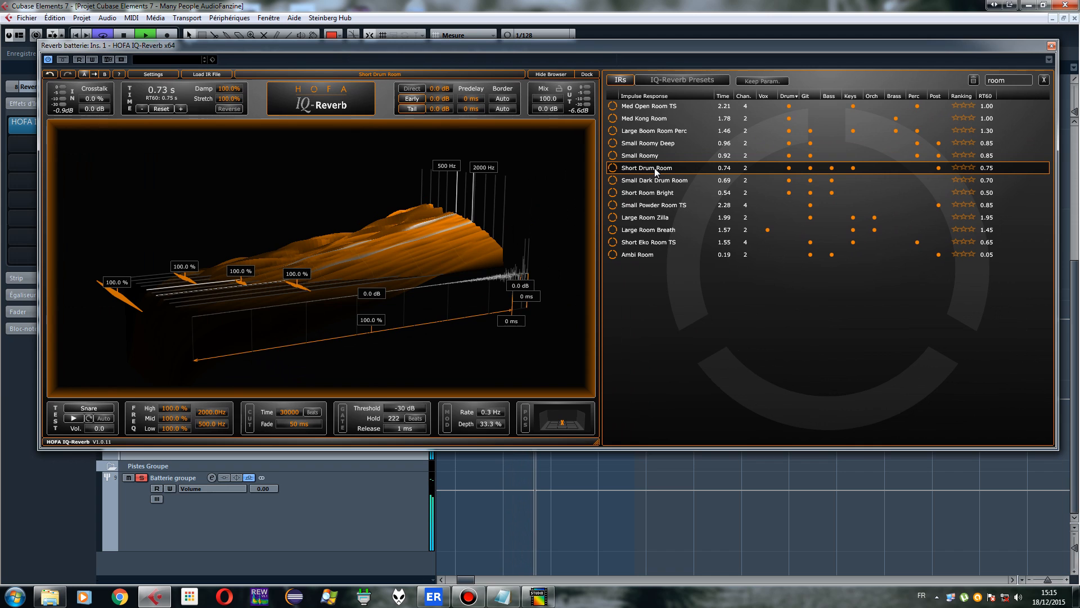
left_click(655, 181)
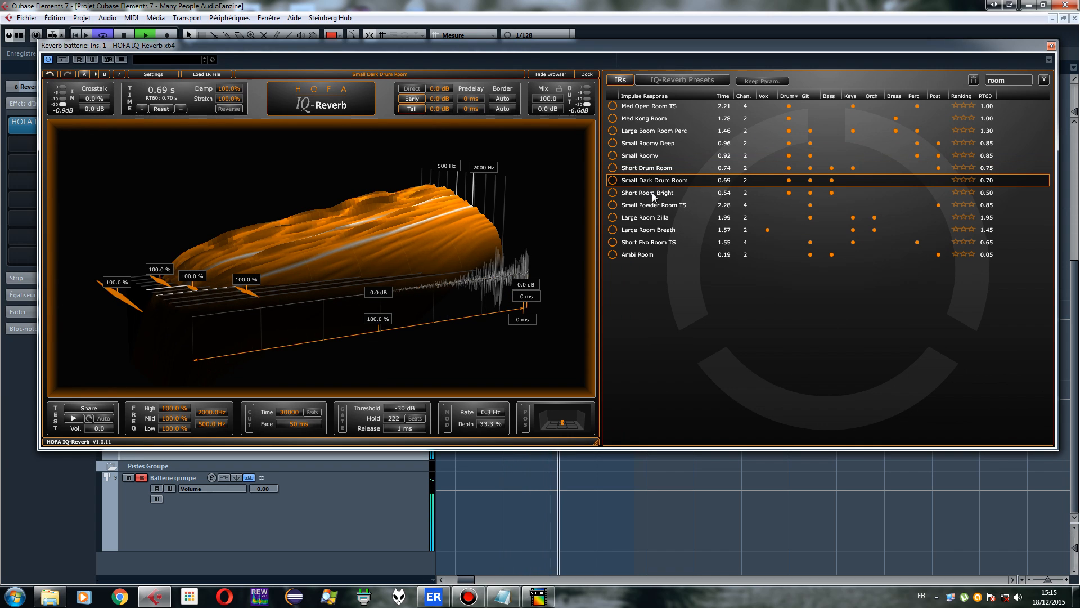
left_click(653, 192)
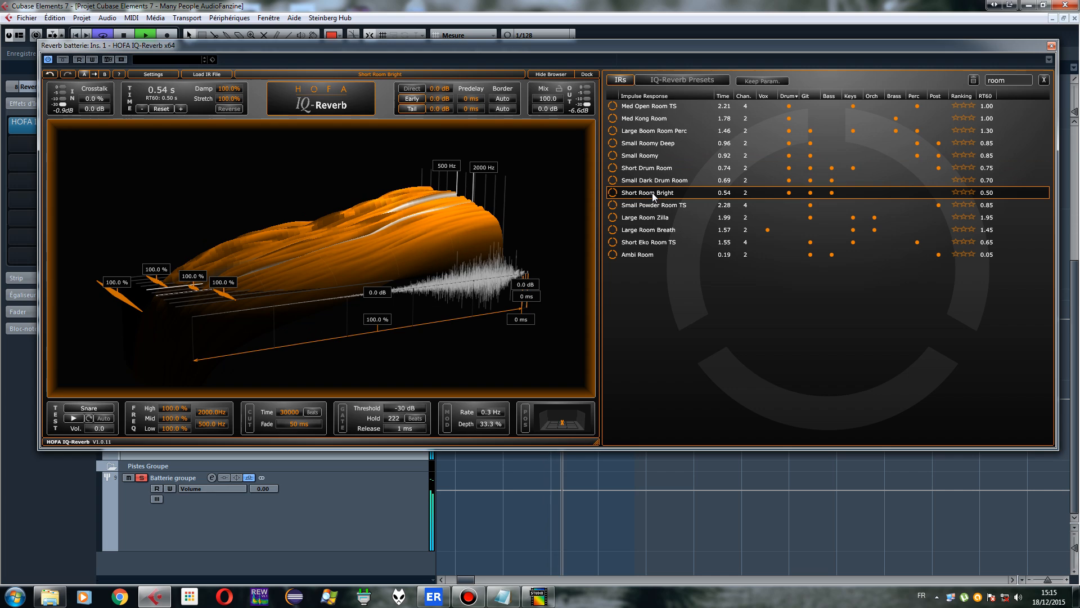
left_click(652, 155)
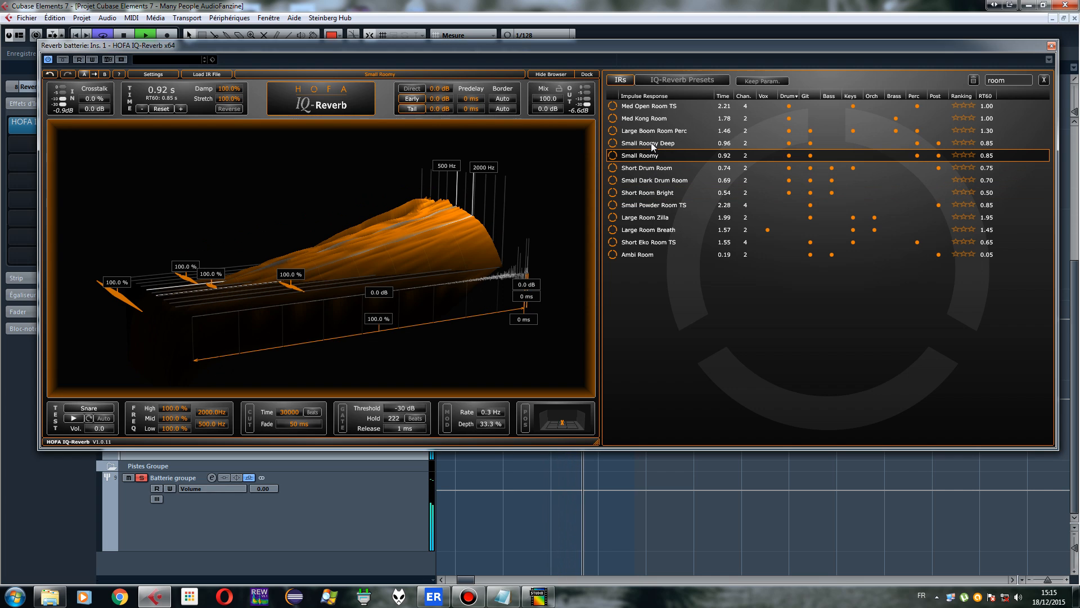
left_click(650, 143)
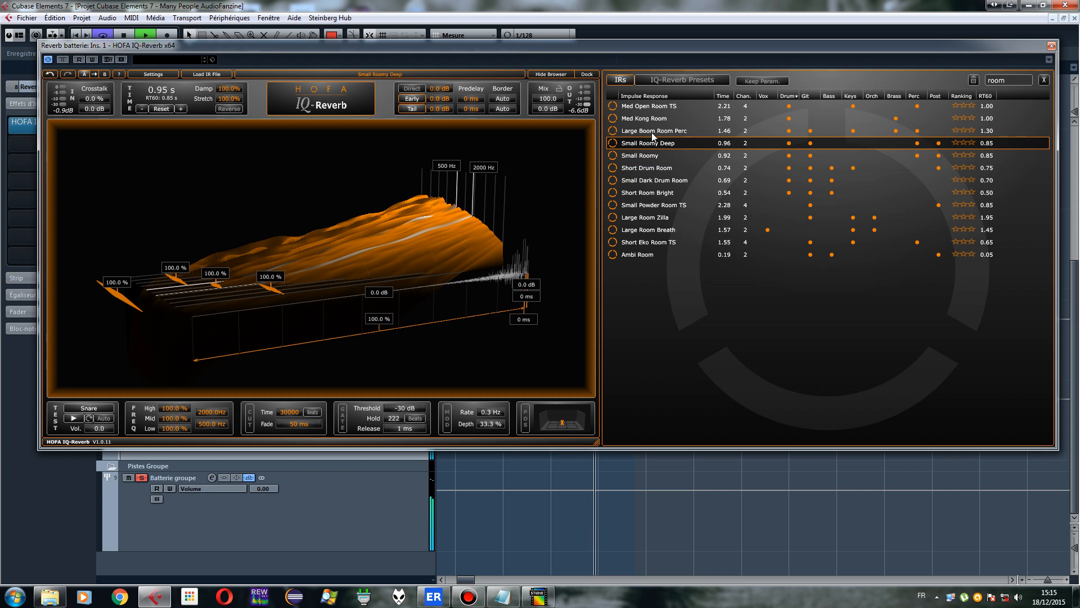
left_click(653, 131)
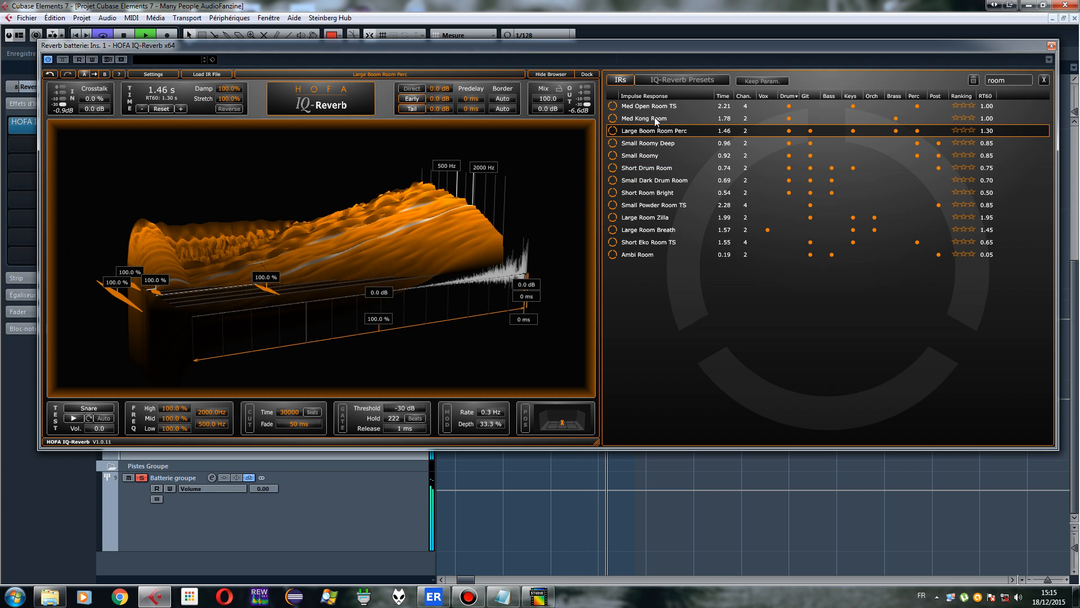
left_click(649, 143)
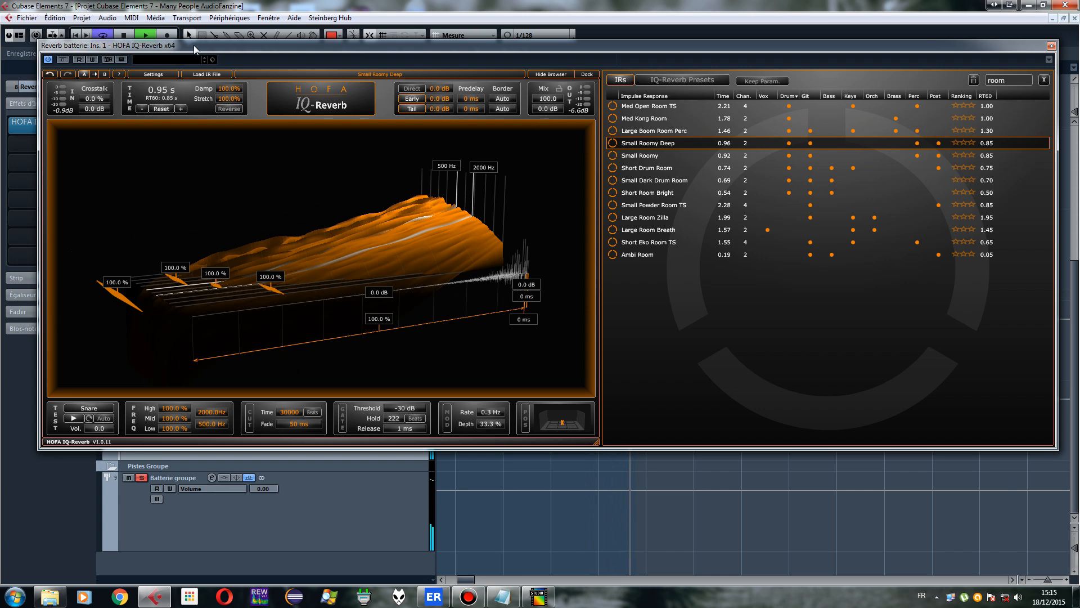
Compare Small Roomy, Short Drum Room and Small Roomy Deep on the drums, choose Short Drum Room and stop playback
left_click_drag(194, 45, 132, 147)
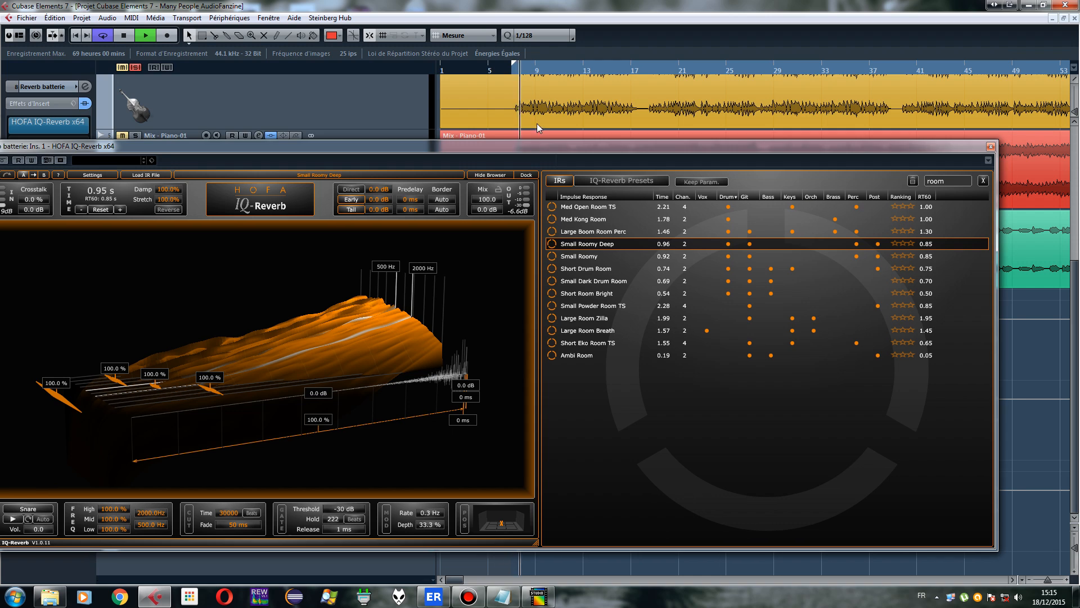
left_click_drag(531, 144, 542, 62)
left_click(596, 175)
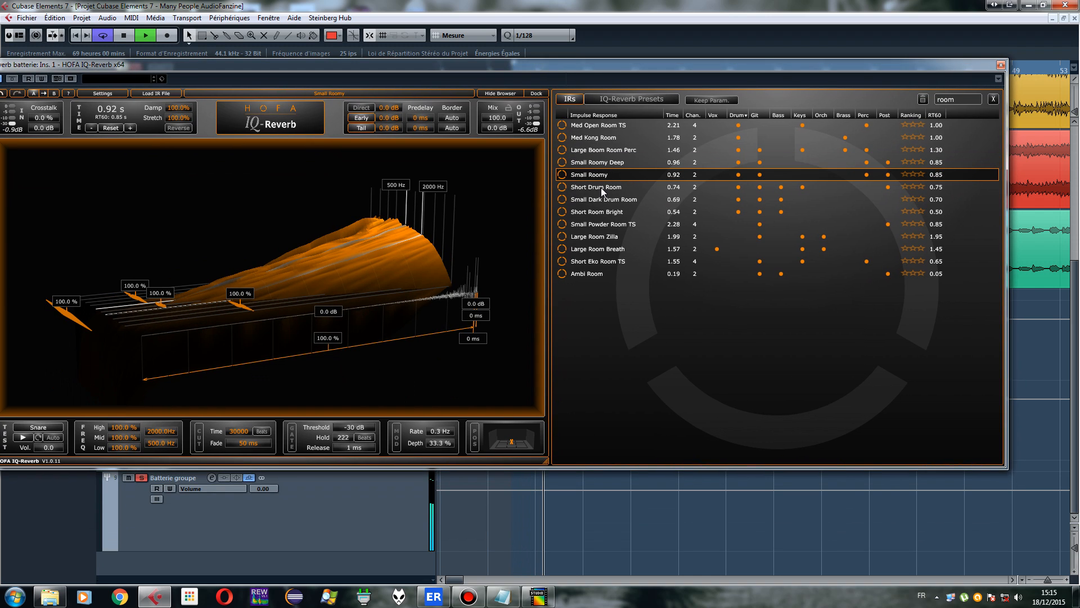
left_click(601, 187)
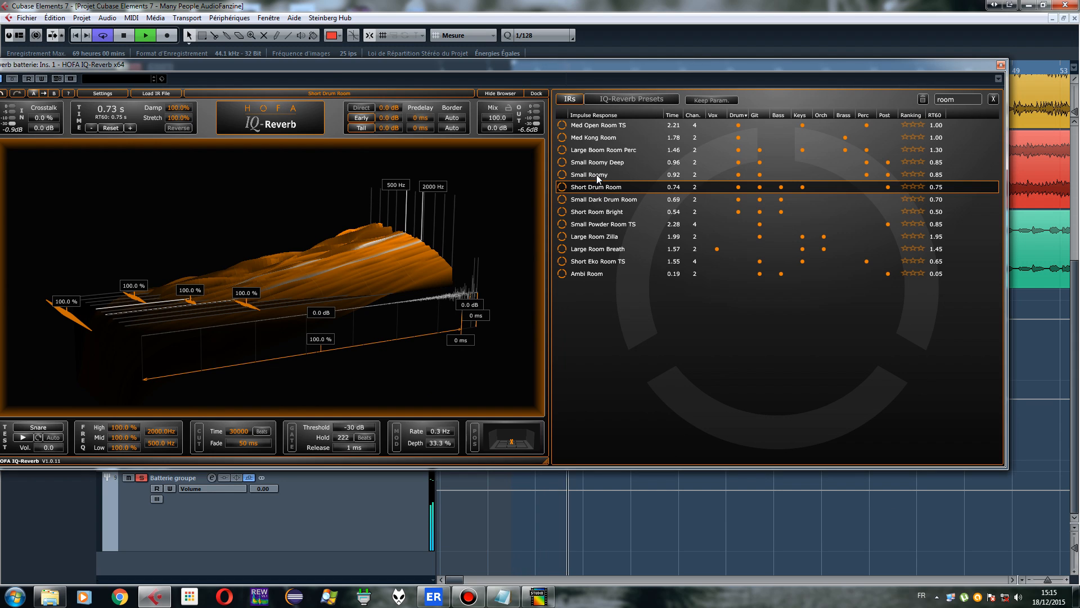
left_click(597, 177)
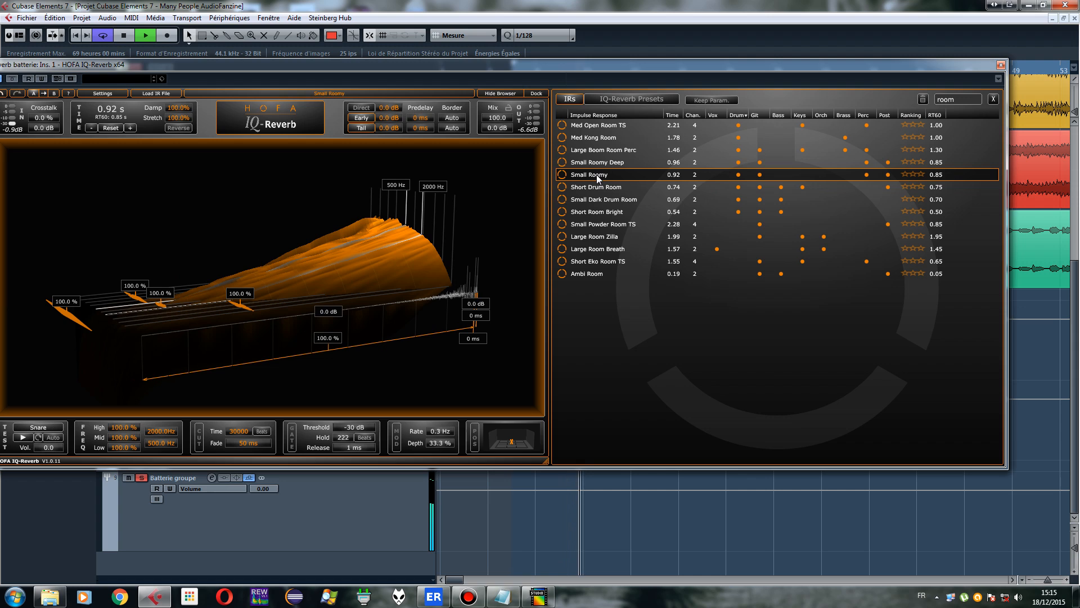
left_click(598, 165)
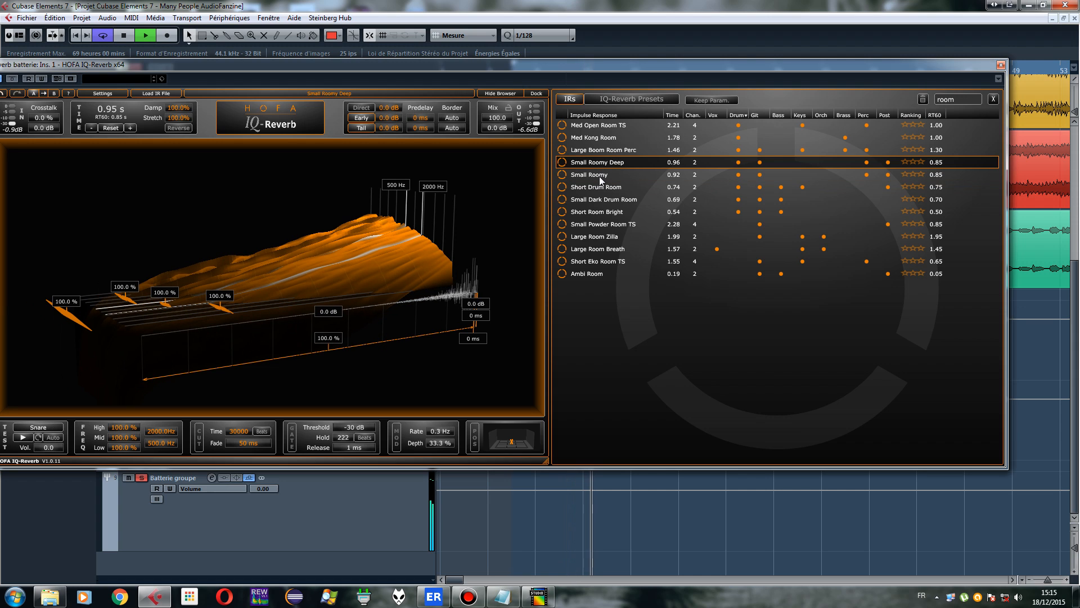
left_click(600, 188)
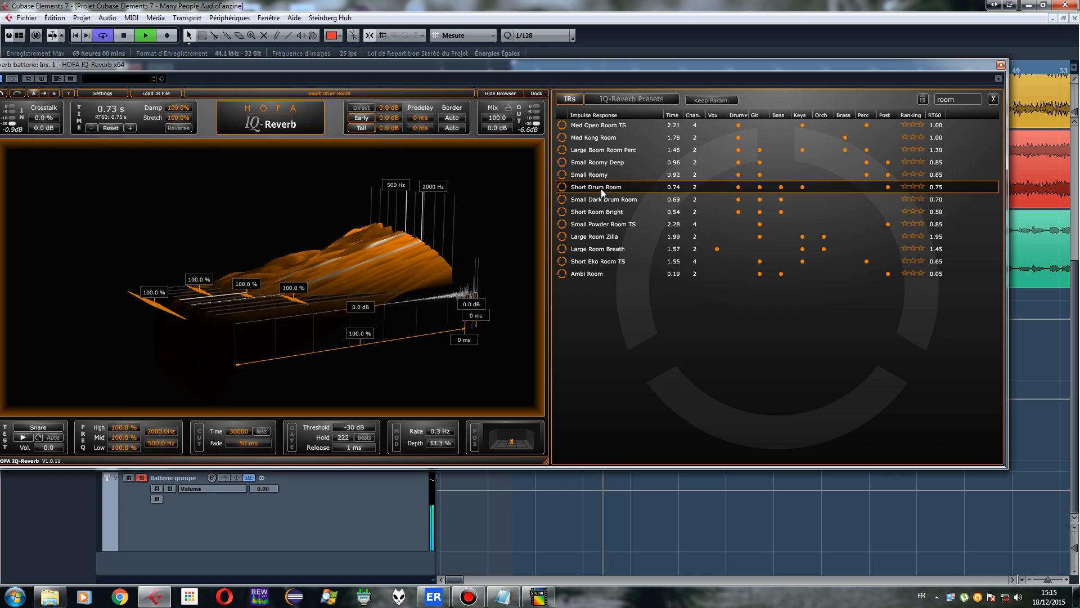
left_click(124, 35)
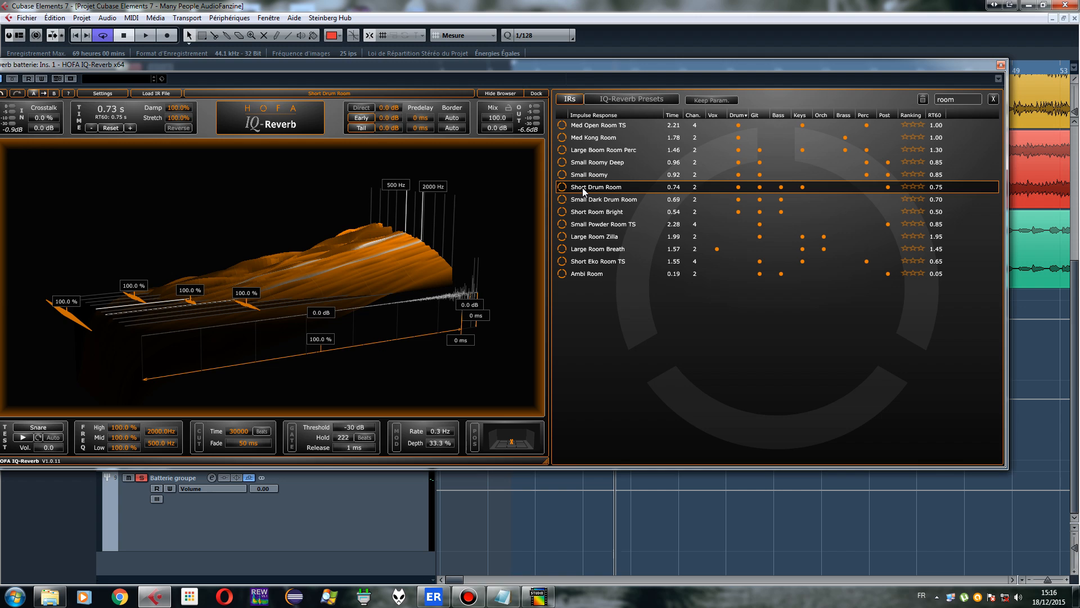
Set the reverb's Stretch to 50 %, then play back the drums briefly and stop the transport
left_click_drag(587, 66, 625, 60)
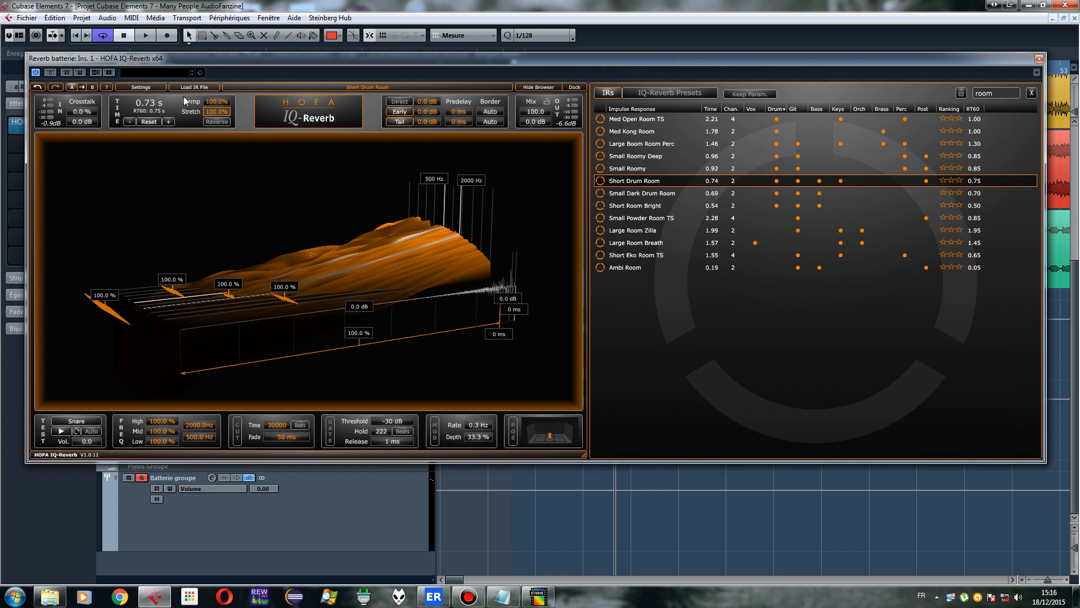
double_click(212, 112)
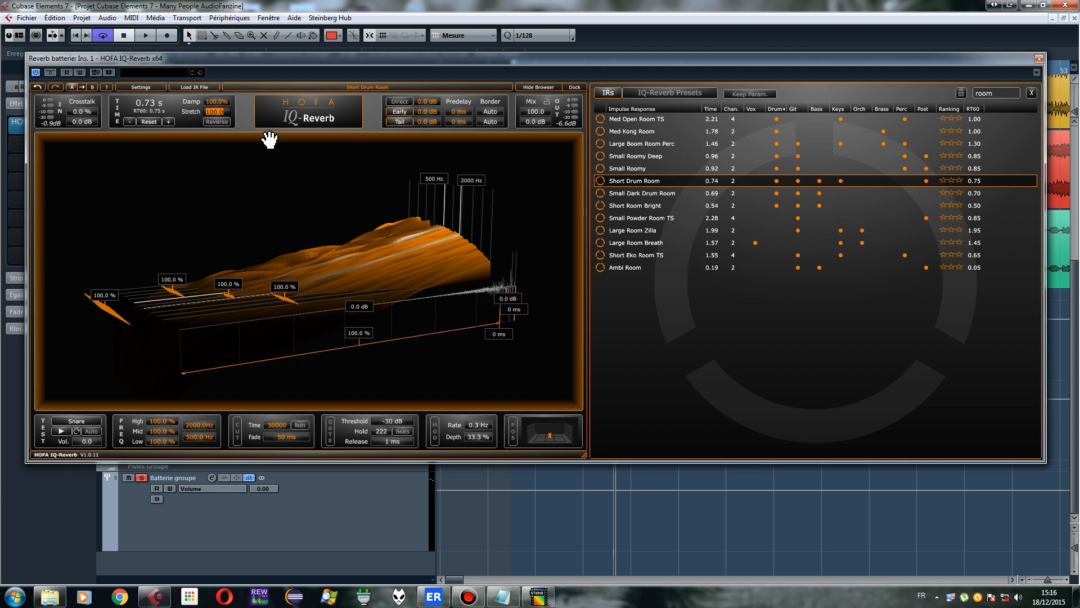
type("50")
key("Return")
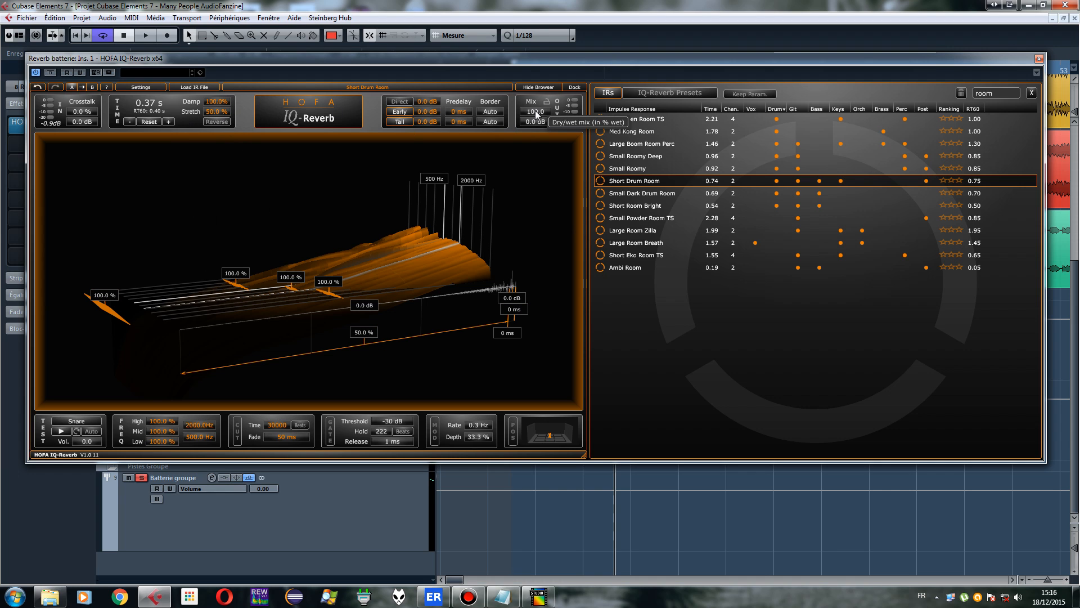
left_click(542, 63)
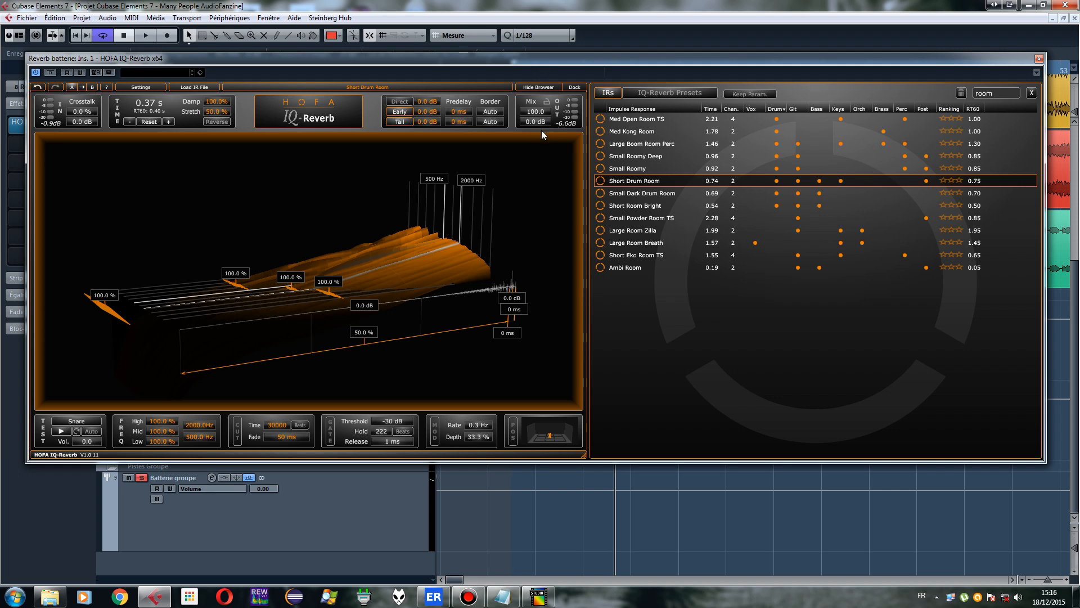
left_click(145, 36)
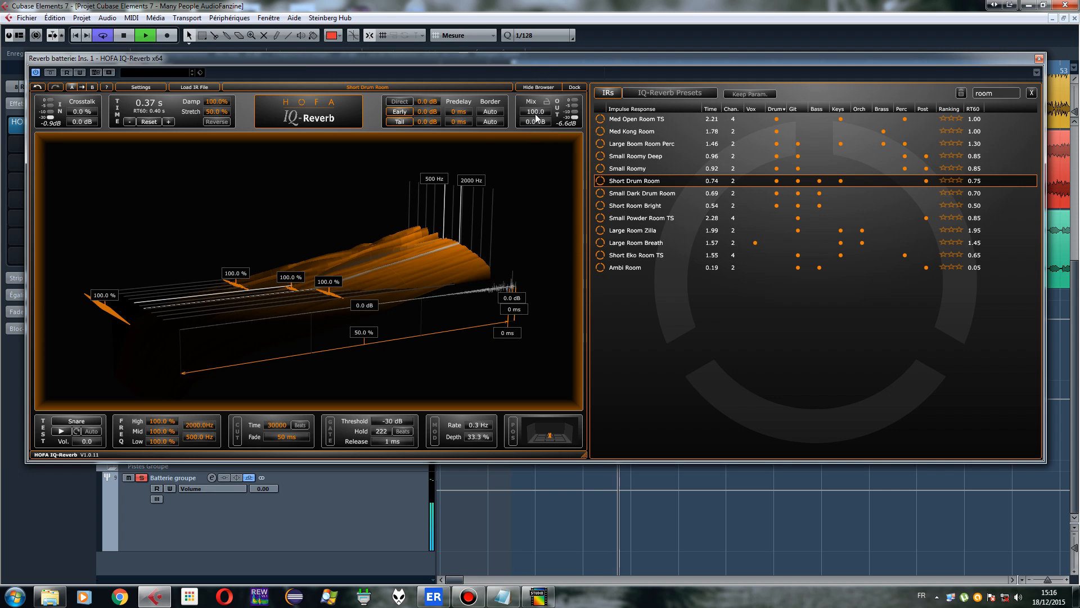
left_click(124, 36)
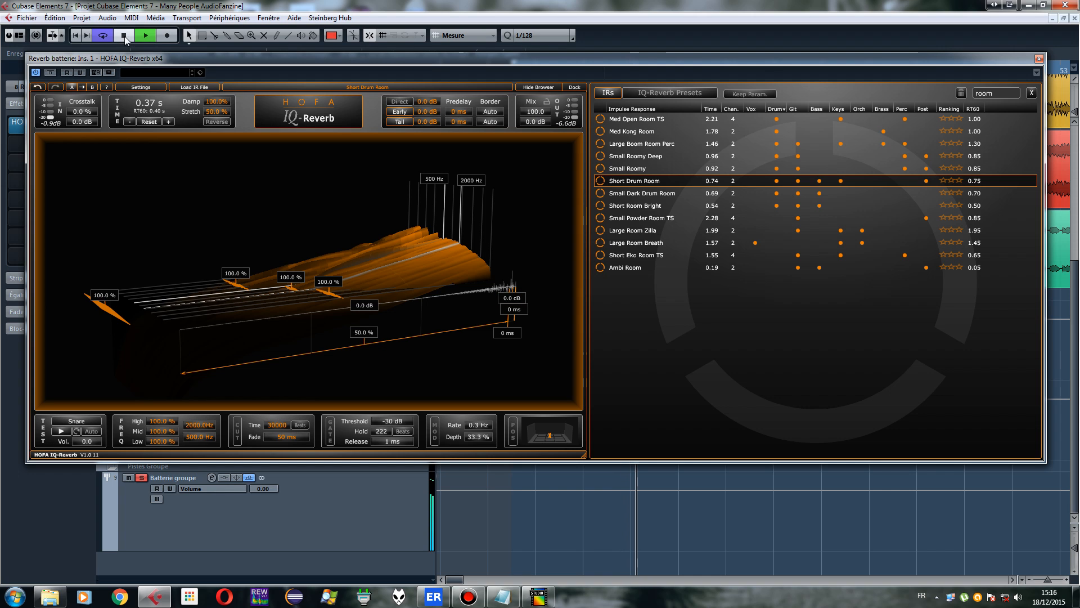
Set the reverb's Stretch to 70 %, play back the drums briefly and stop the transport
double_click(217, 111)
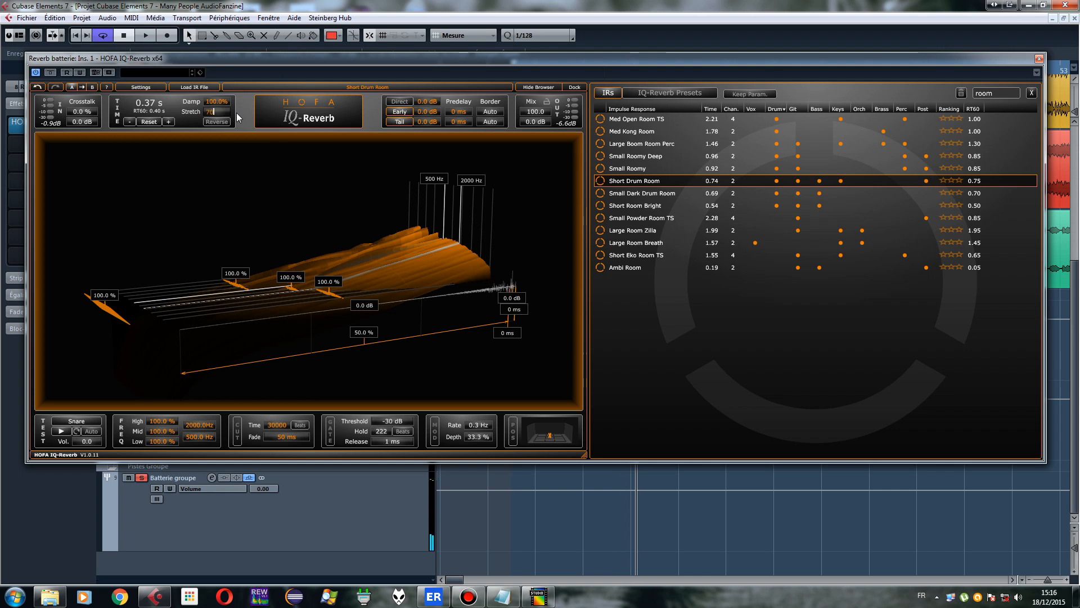
key("Return")
left_click(147, 36)
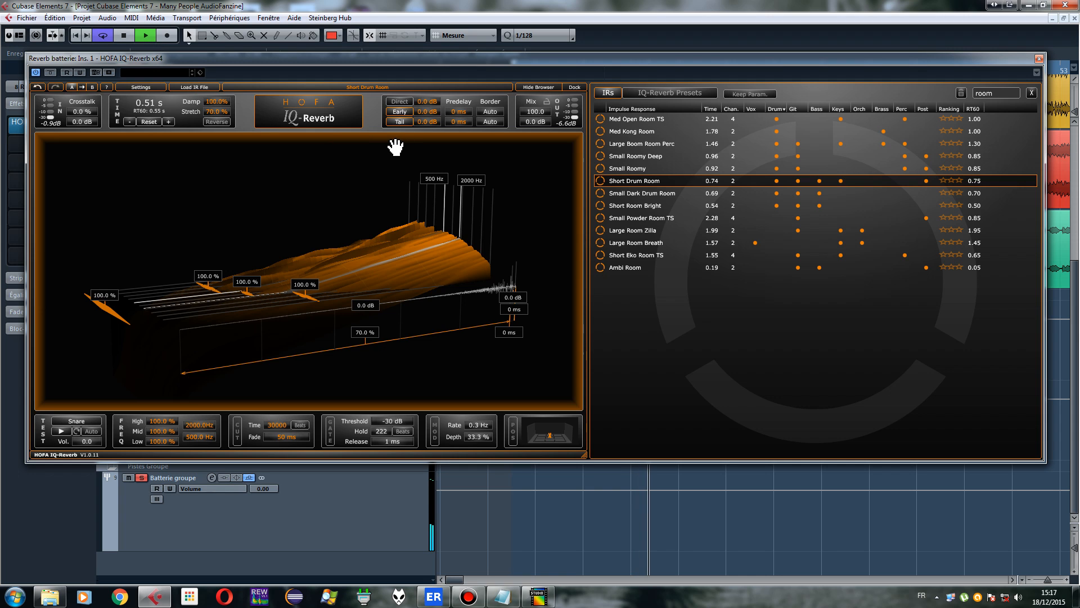
left_click(125, 39)
Set the reverb's Stretch to 100 %, listen to the drums and stop playback
double_click(216, 113)
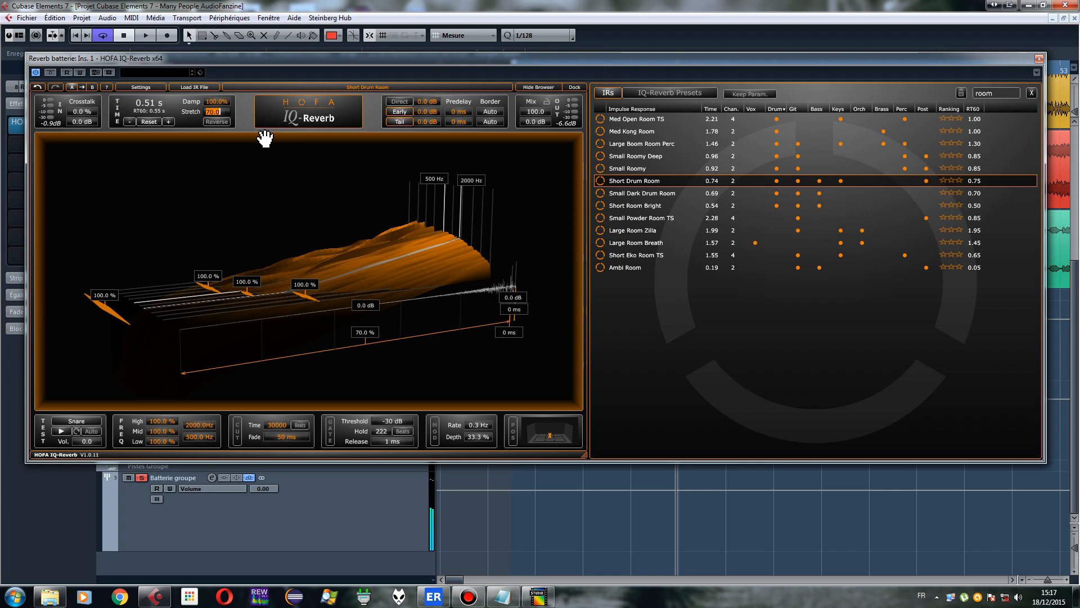
type("1")
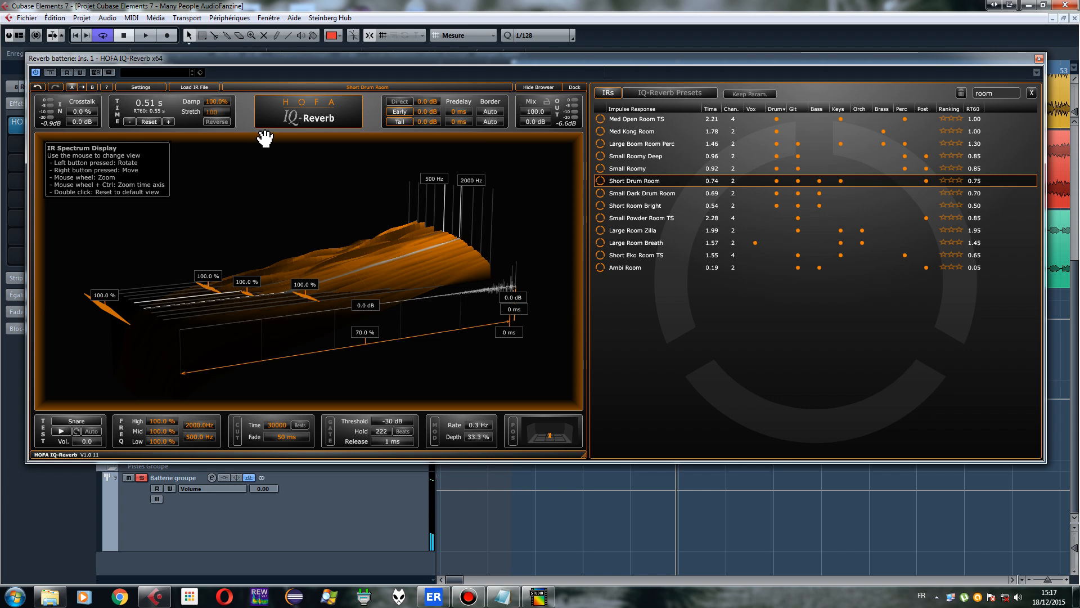
key("Return")
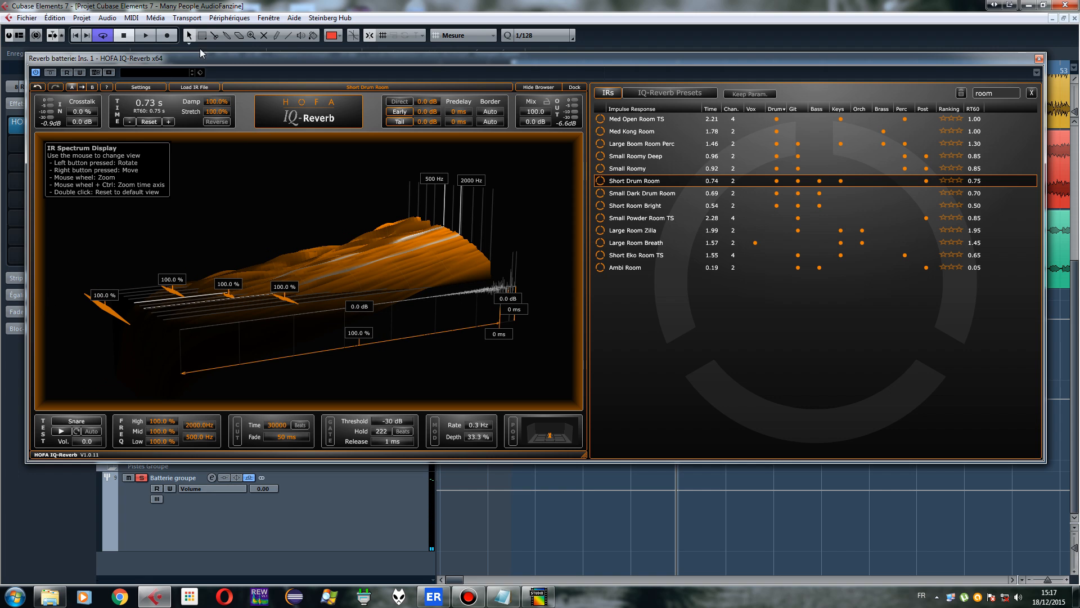
left_click(146, 35)
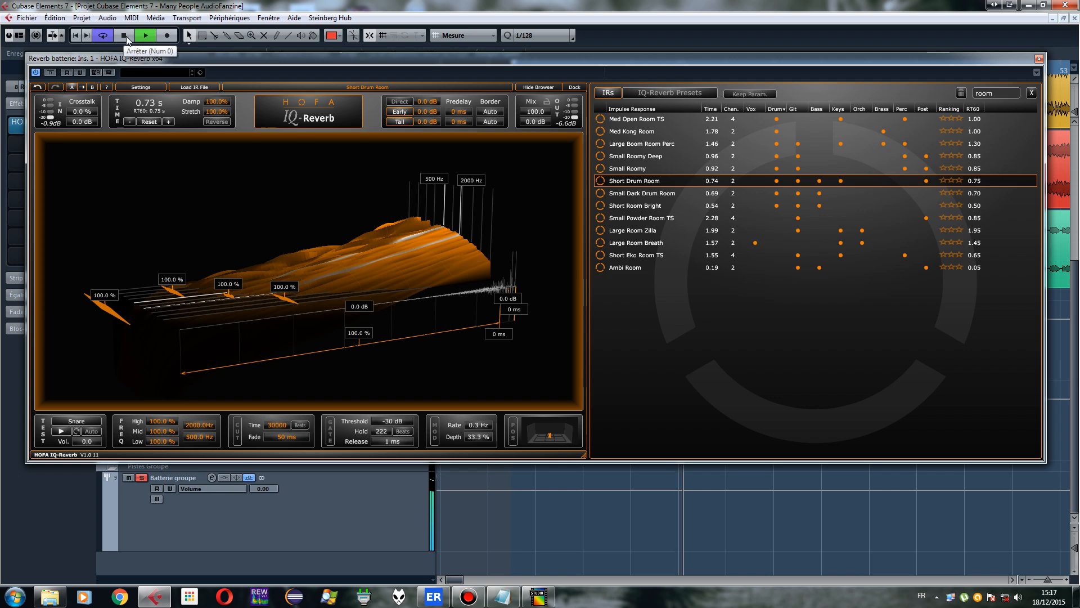
left_click(125, 36)
Try the reverb's Damp at 50 % on the drums, then set it to 70 % during playback
left_click(220, 102)
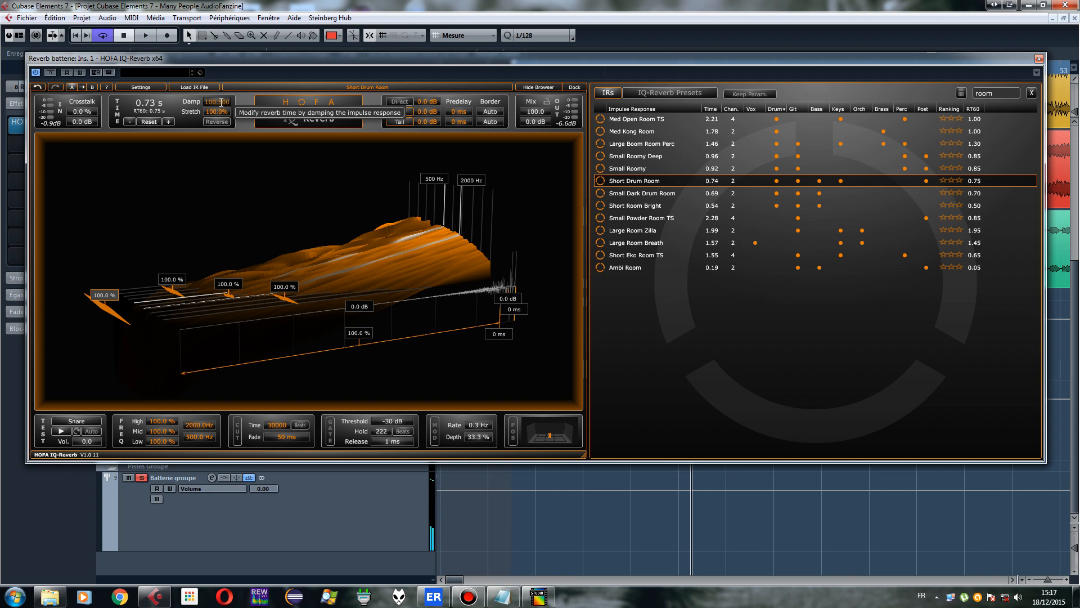
type("1")
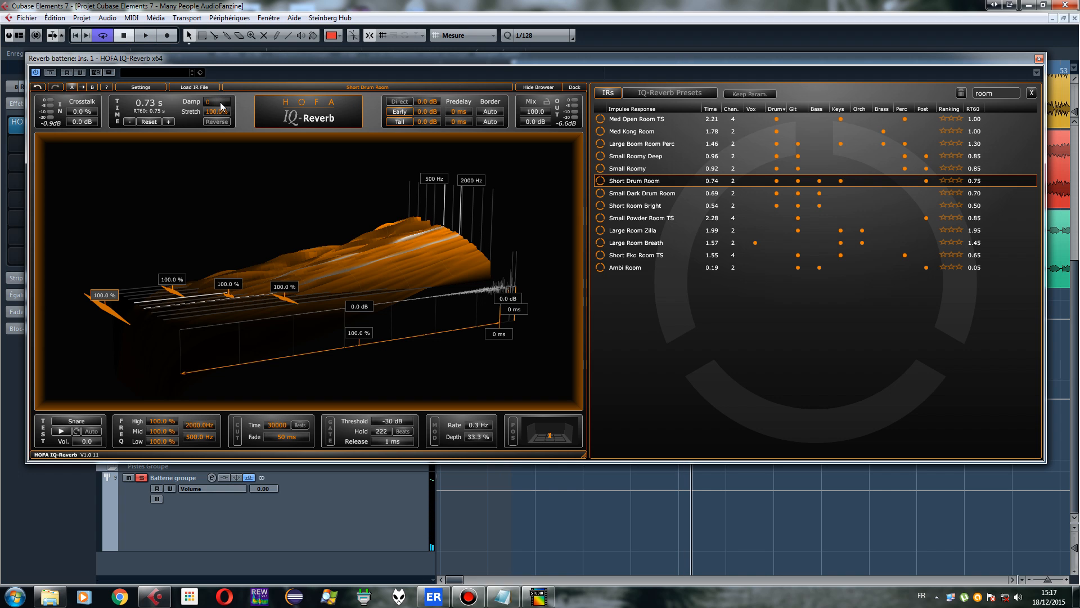
key("Return")
left_click(146, 36)
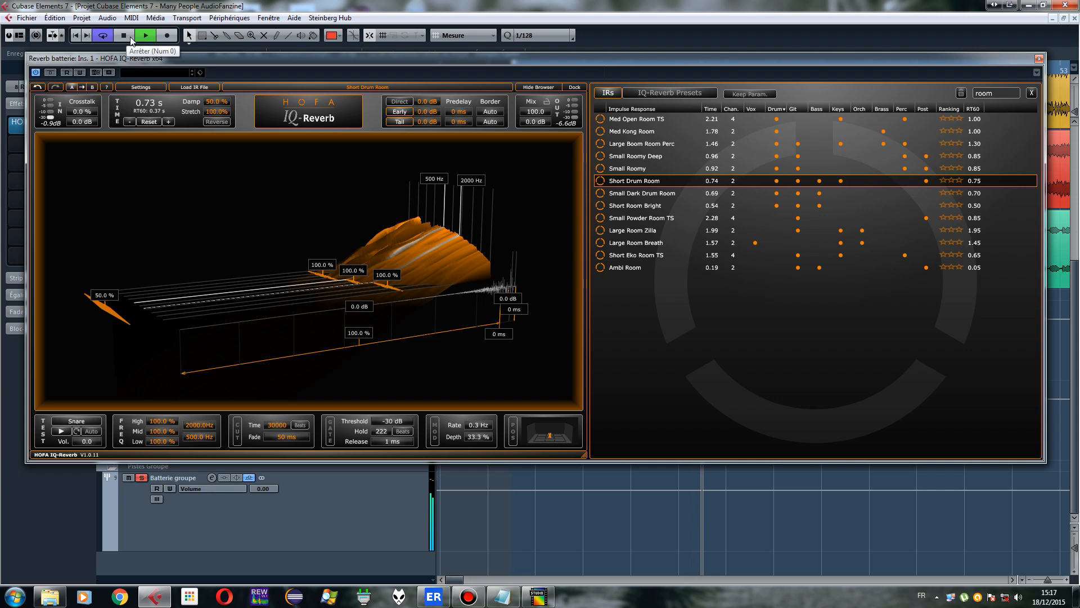
left_click(213, 101)
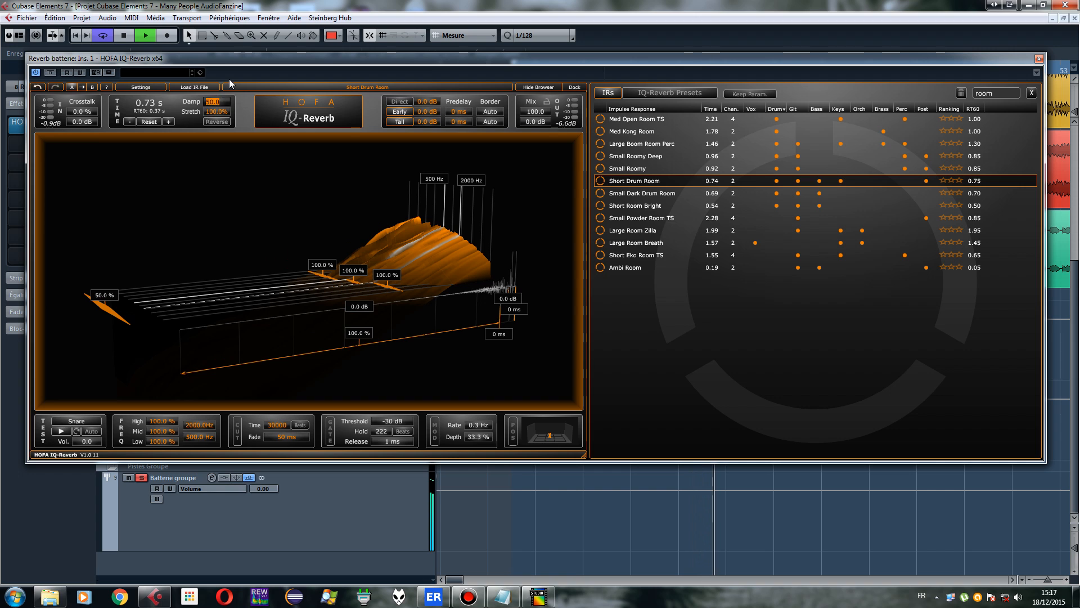
type("70")
key("Return")
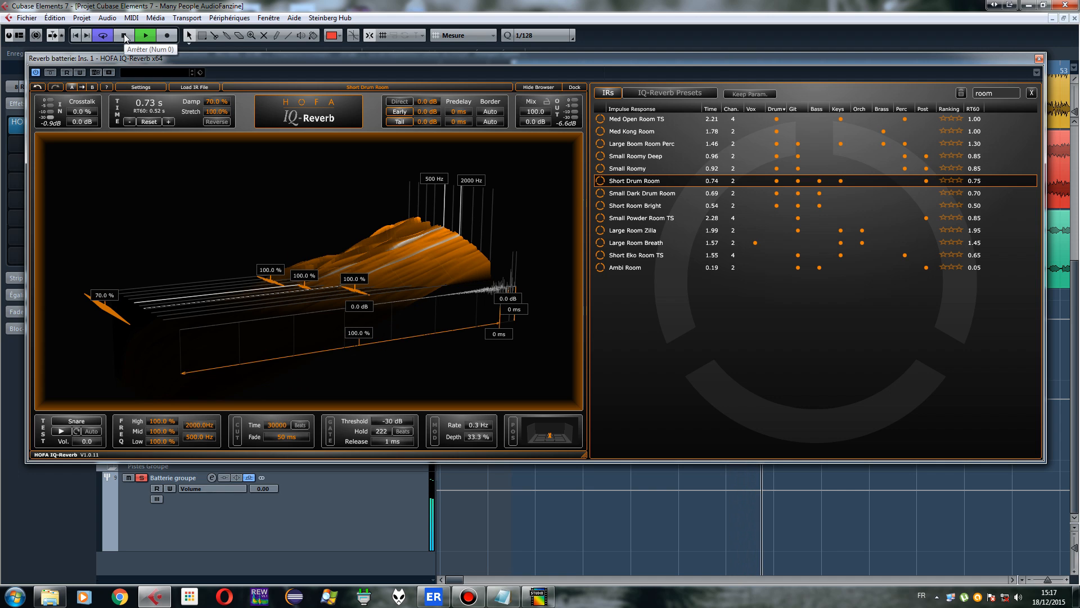
Try the reverb's Stretch at 50 % and then 60 % while the drums play
double_click(223, 112)
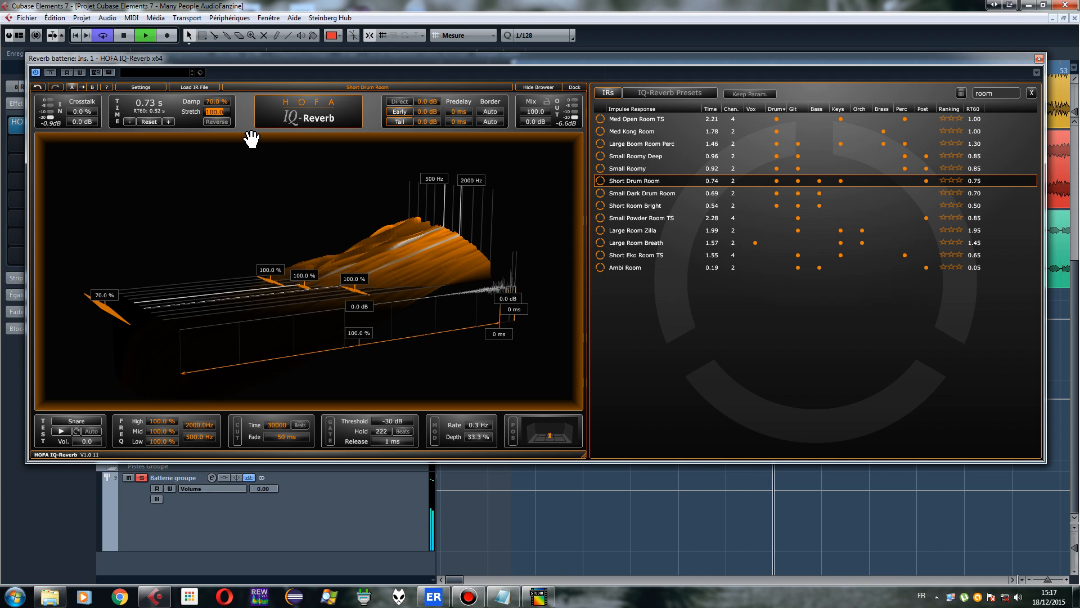
type("50")
key("Return")
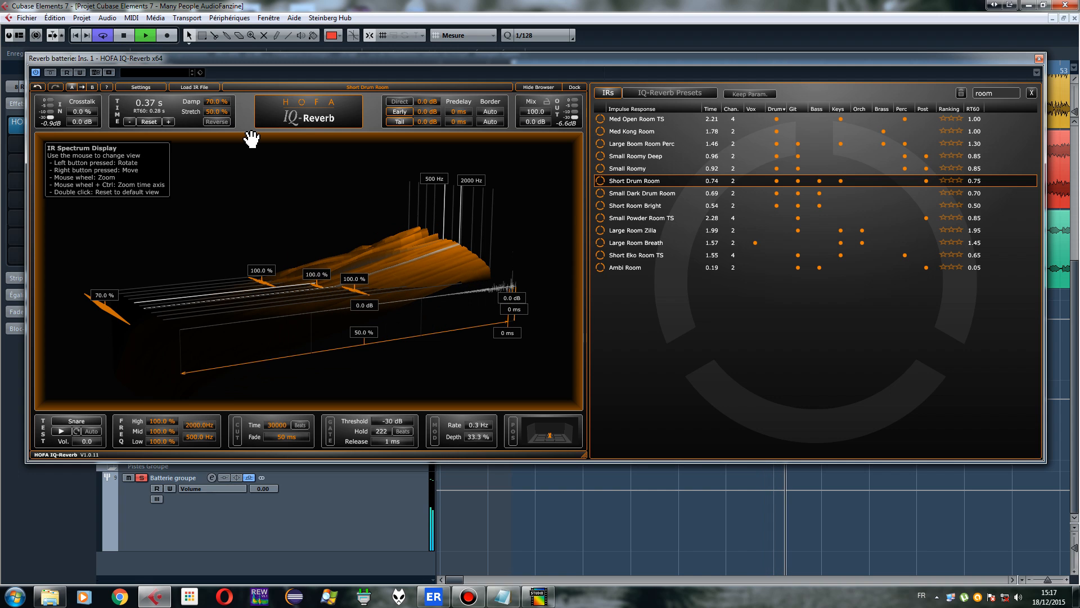
double_click(217, 113)
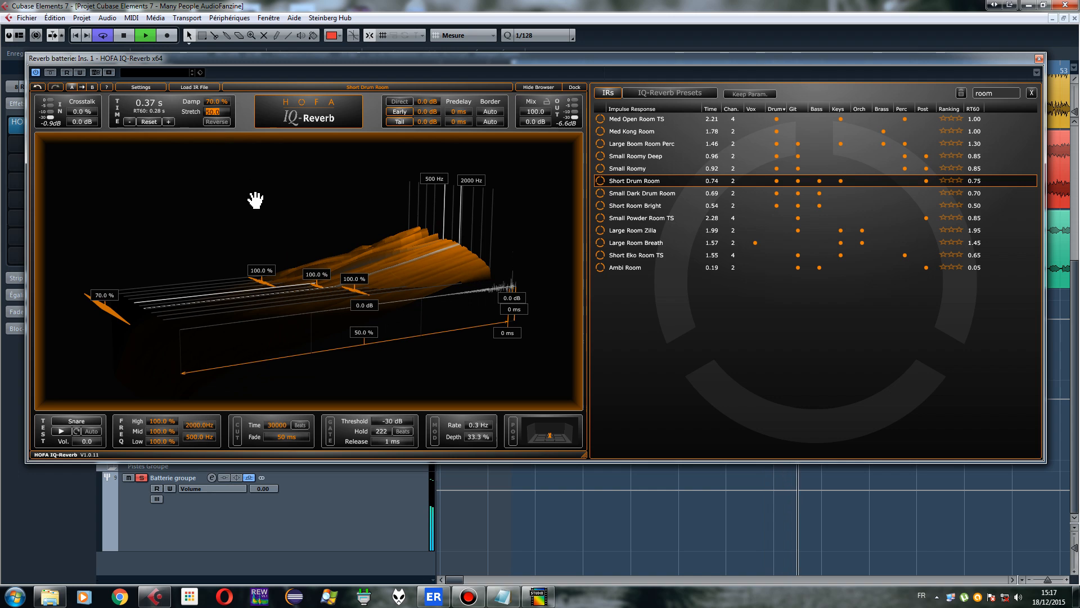
type("60")
key("Return")
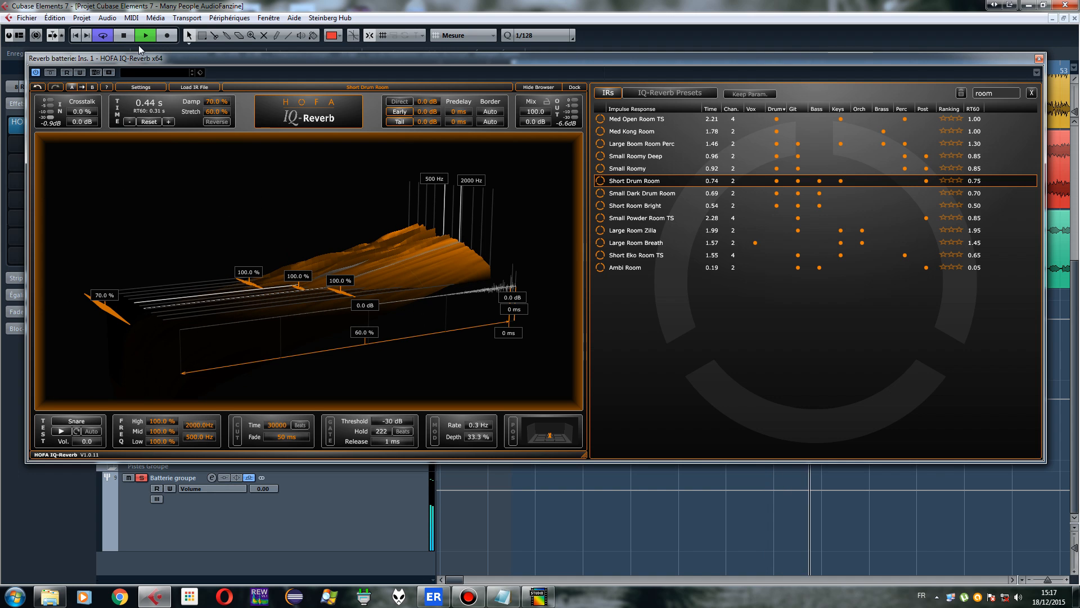
Set the reverb's Stretch to 50 % and its Mix to about 40.3, then stop playback
double_click(218, 113)
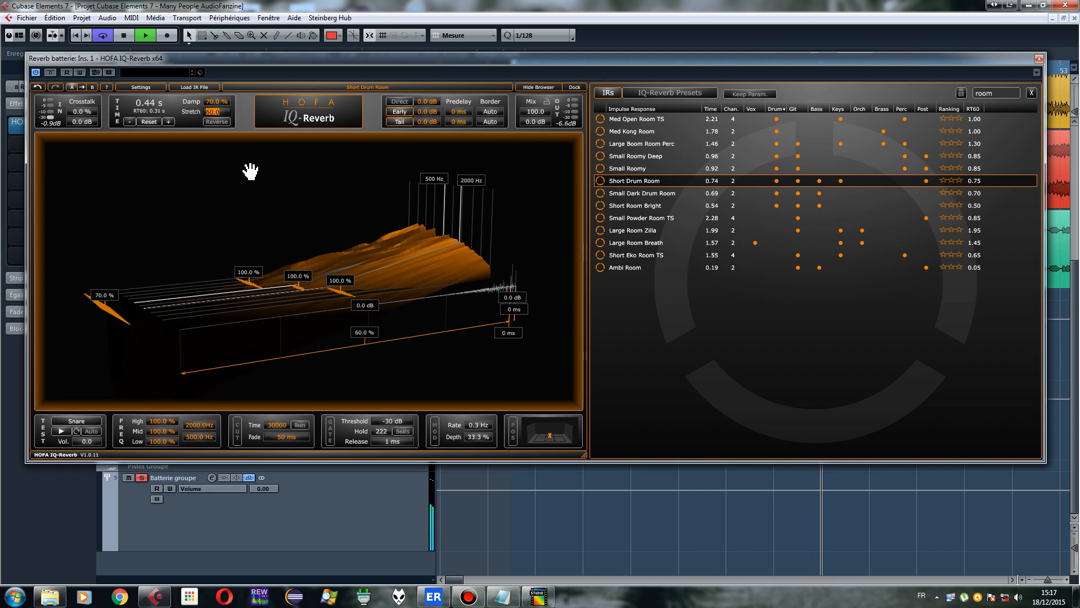
type("50")
key("Return")
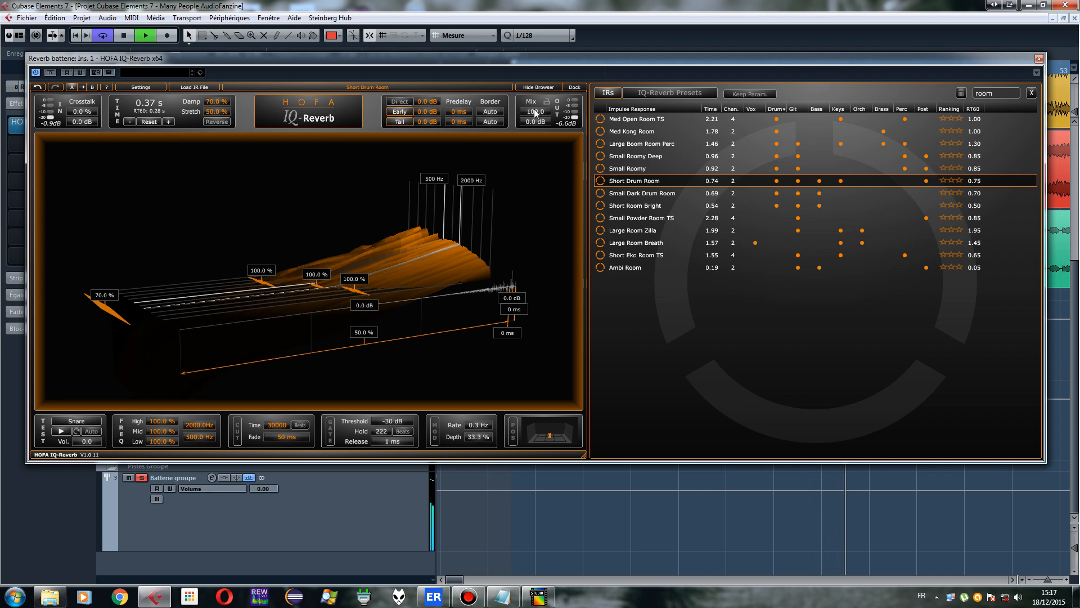
left_click_drag(534, 109, 545, 245)
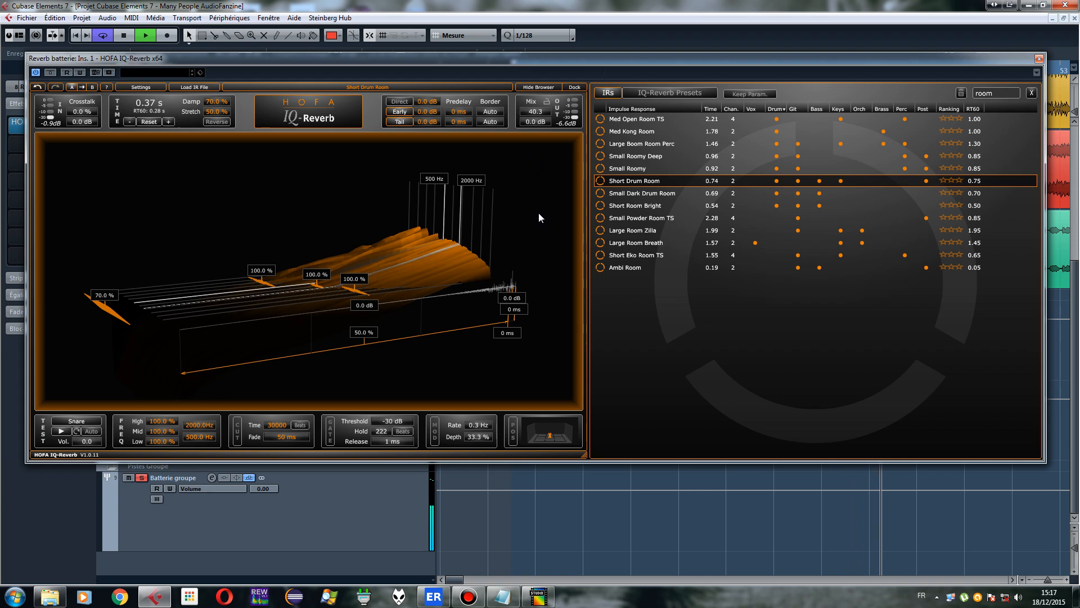
key("space")
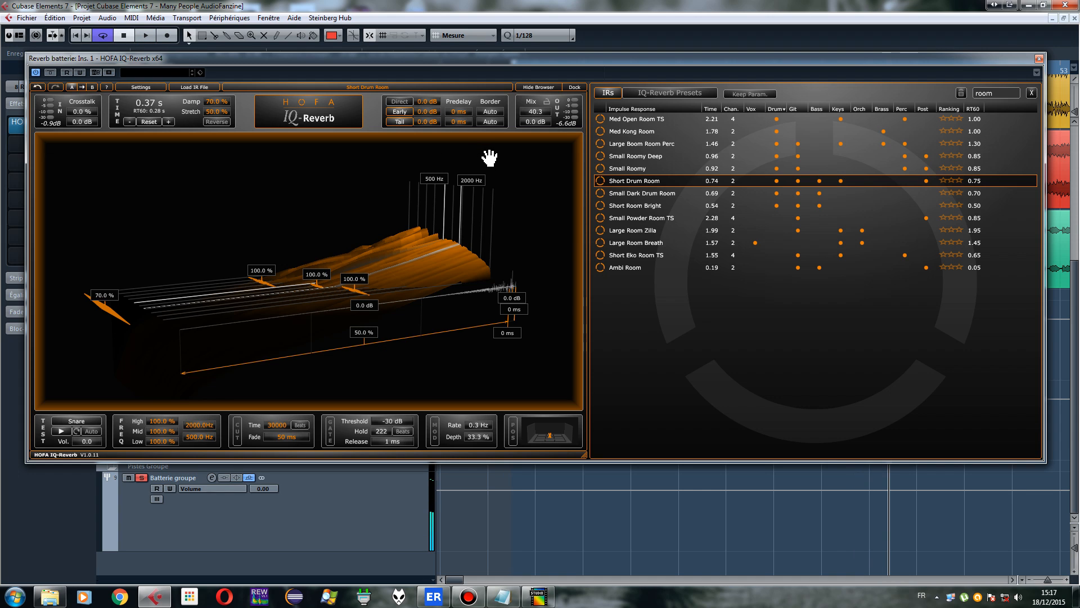
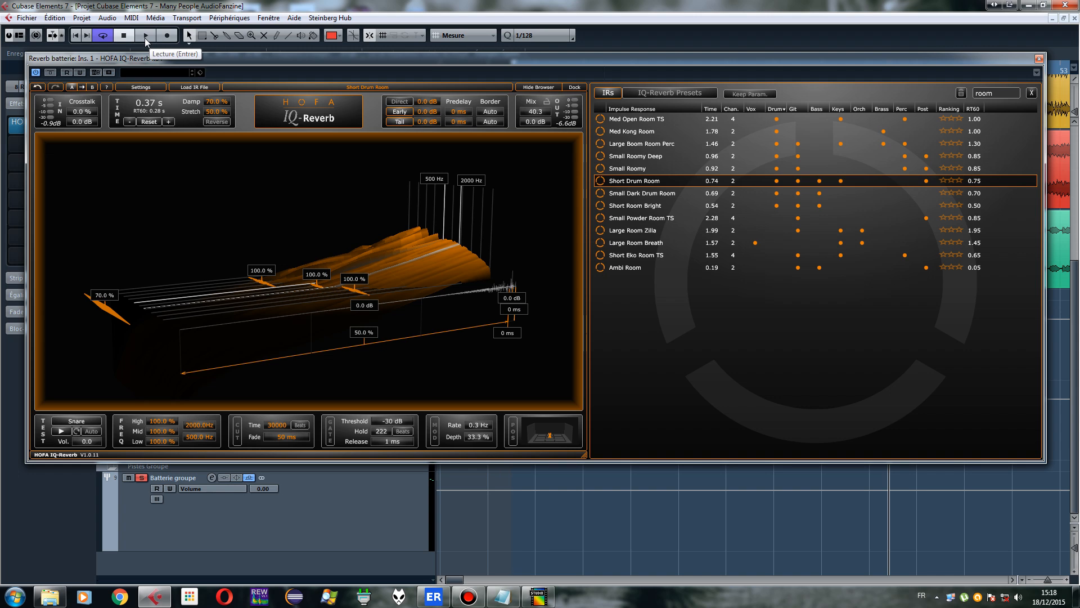
Move the reverb window clear of the global solo control, clear all solos and play the full mix
left_click_drag(235, 59, 554, 123)
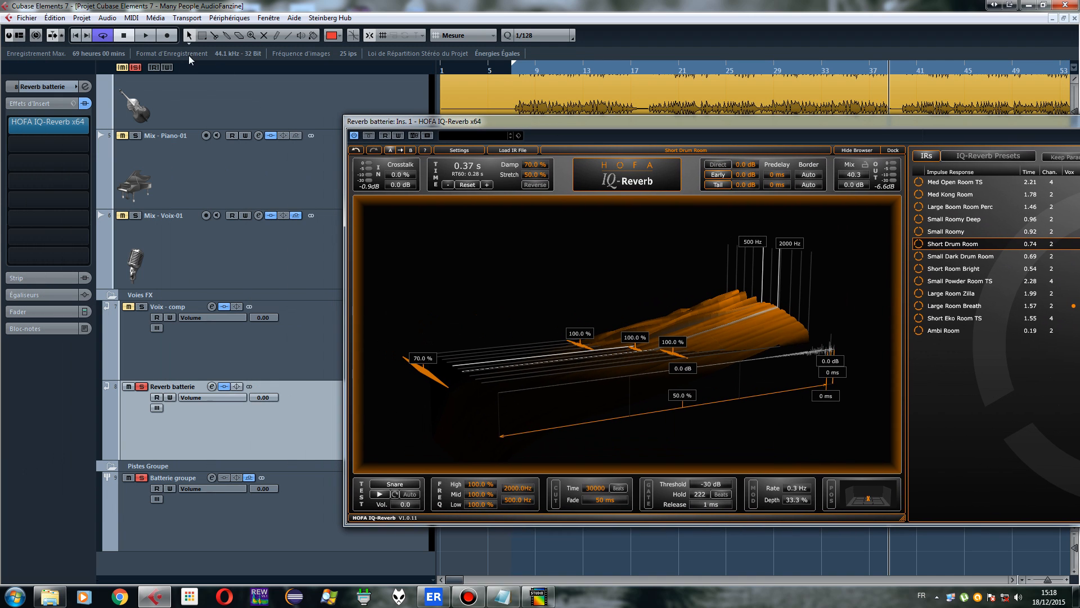
left_click(136, 67)
left_click(145, 35)
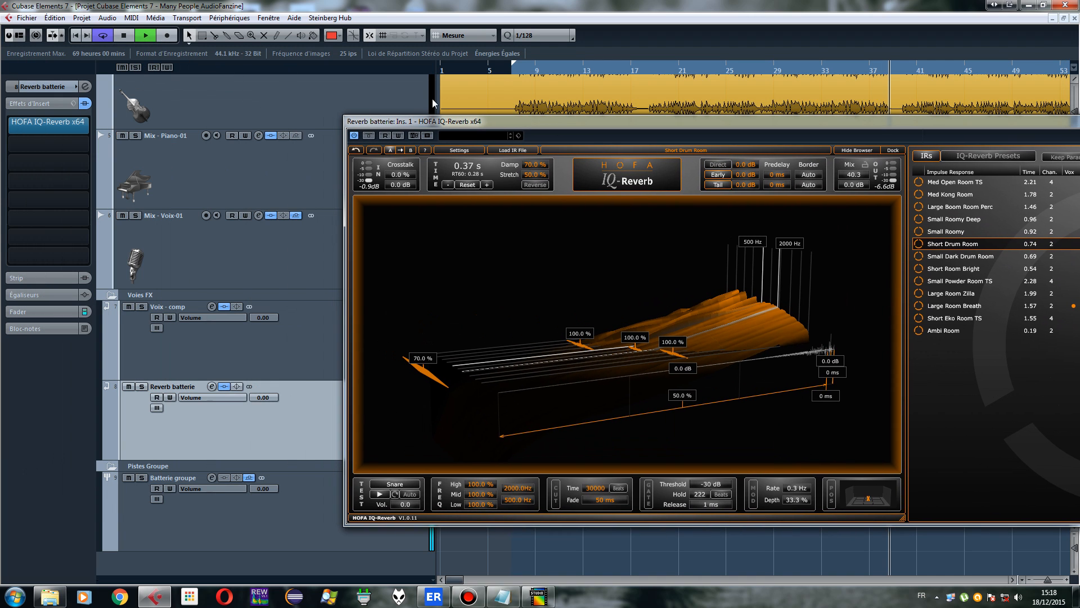
Set the reverb's Mix to 30.0 during playback, keeping its controls and impulse response list in view
left_click_drag(471, 120, 360, 64)
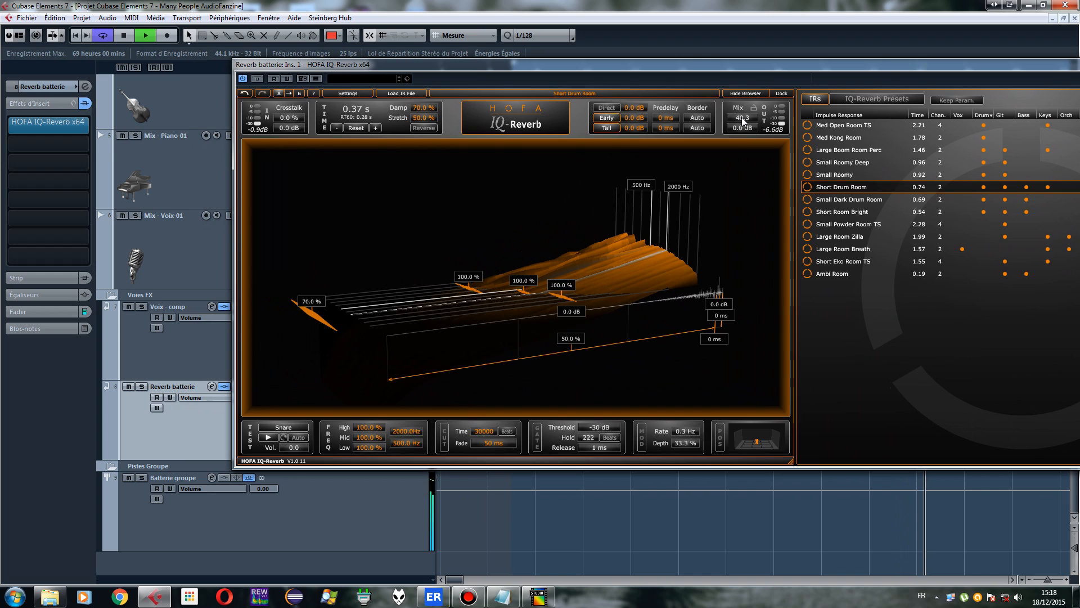
left_click_drag(742, 117, 748, 35)
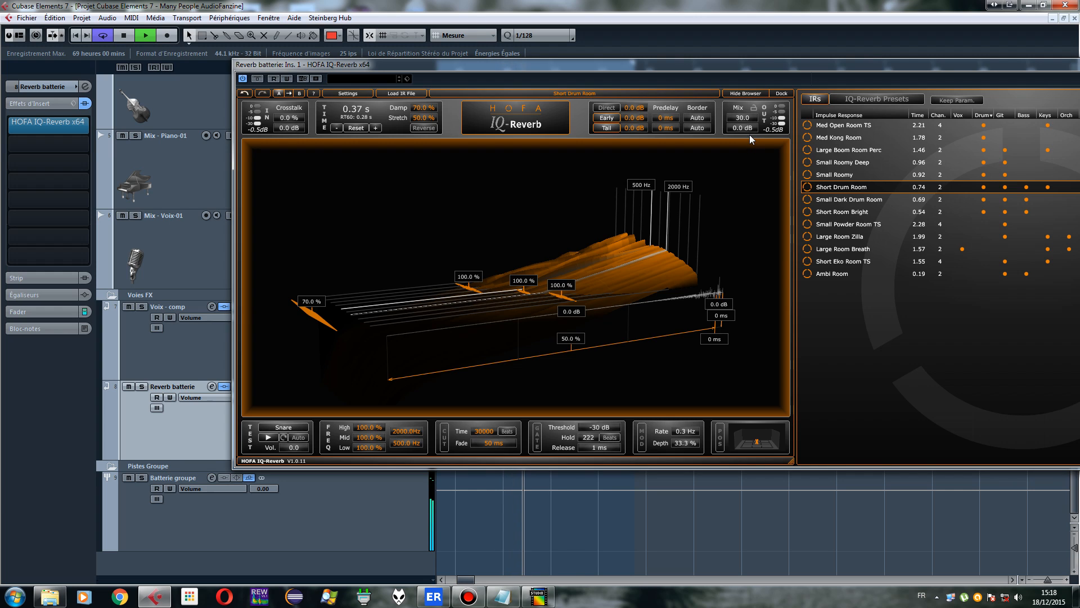
left_click_drag(726, 68, 665, 81)
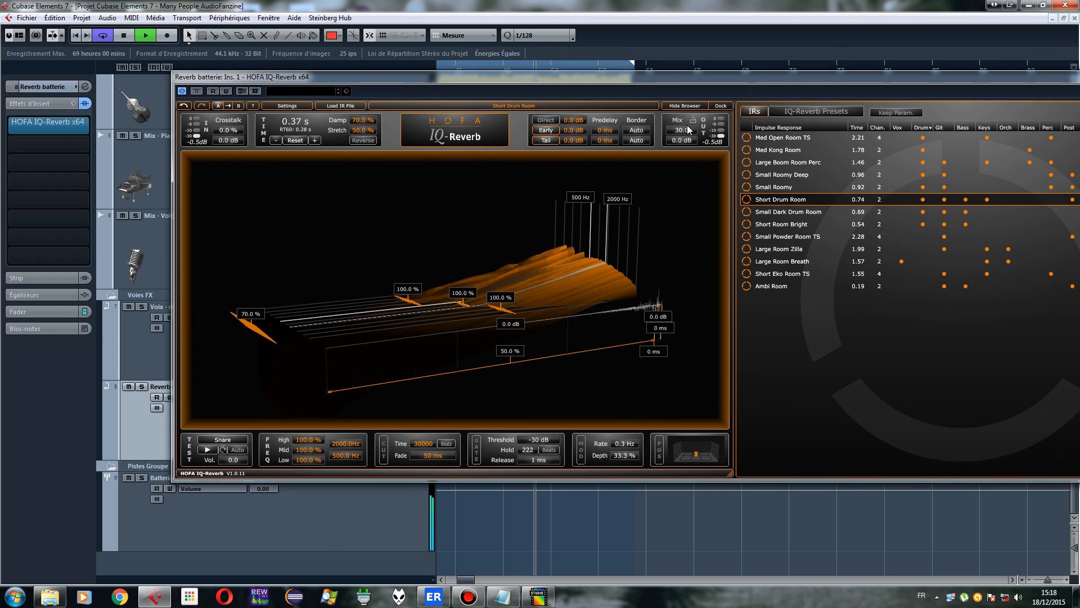
Lock the Mix value and compare Small Roomy, Short Drum Room and Small Dark Drum Room in the full mix, choosing Small Roomy
left_click(775, 188)
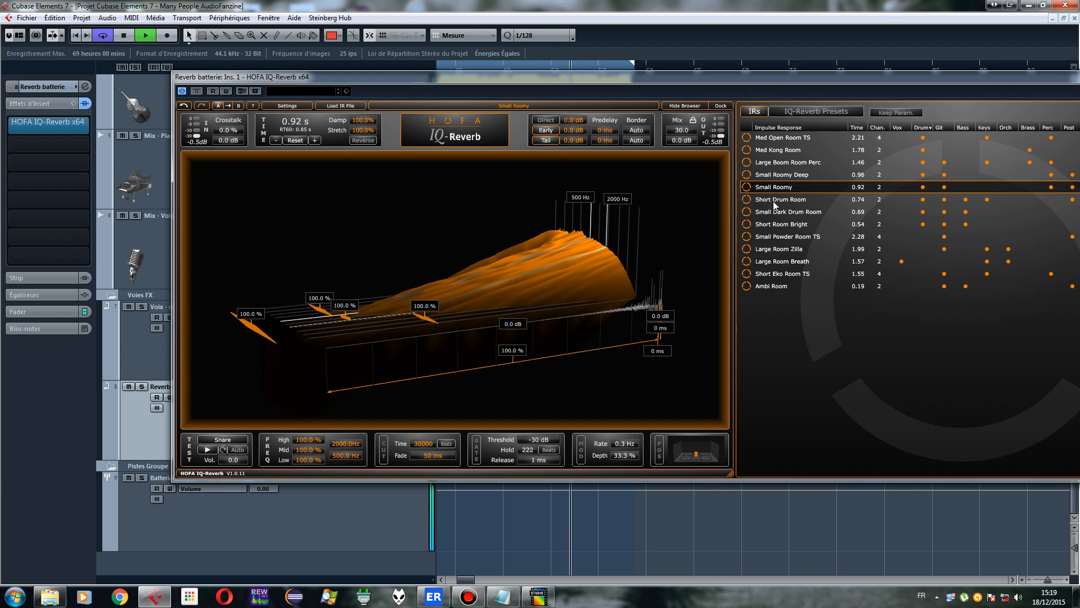
left_click(775, 202)
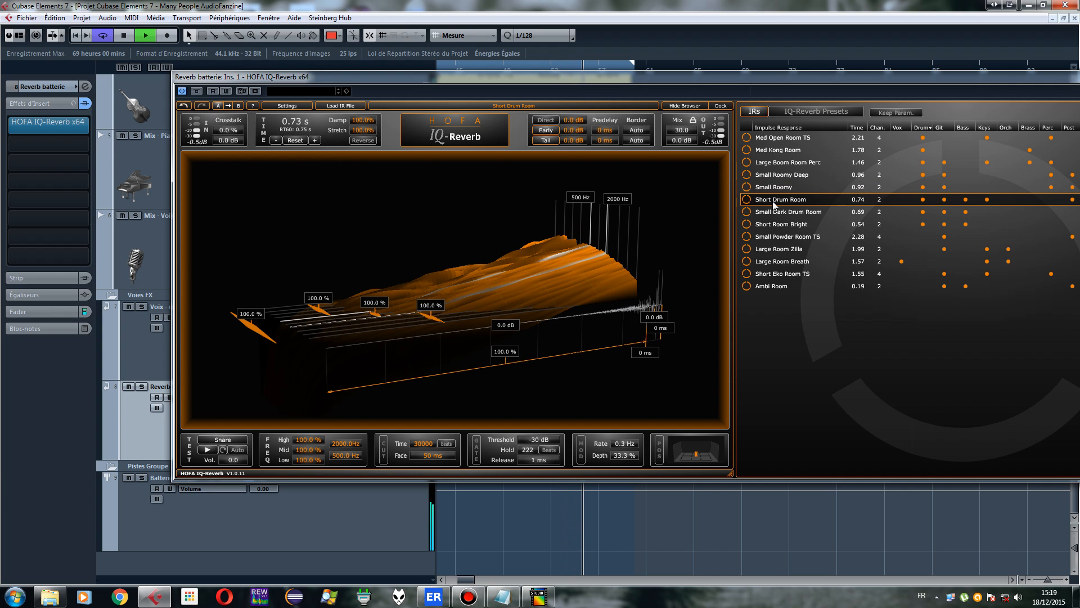
left_click(776, 213)
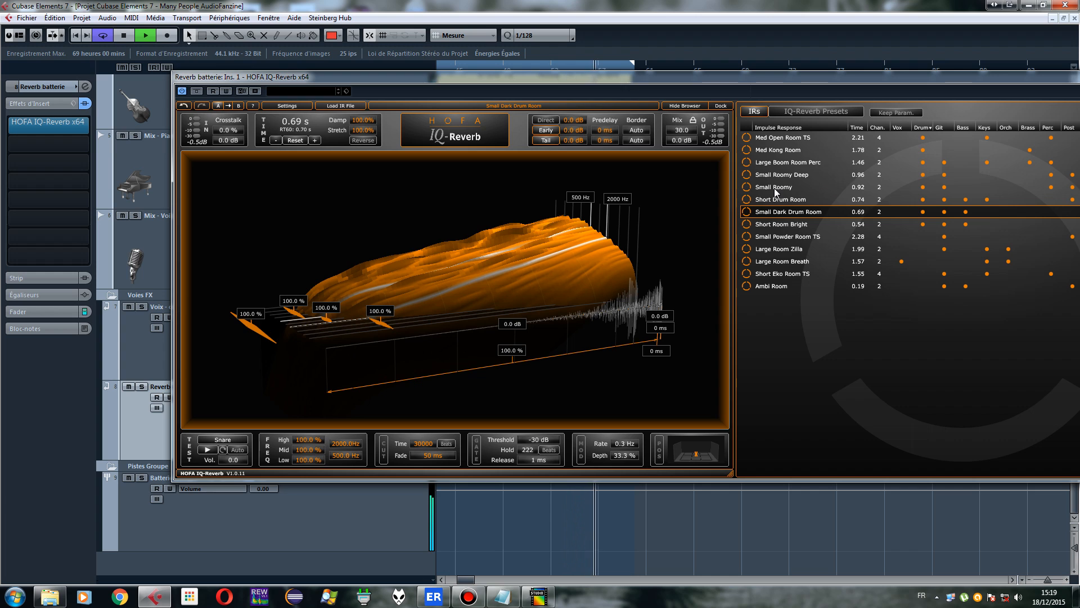
left_click(775, 188)
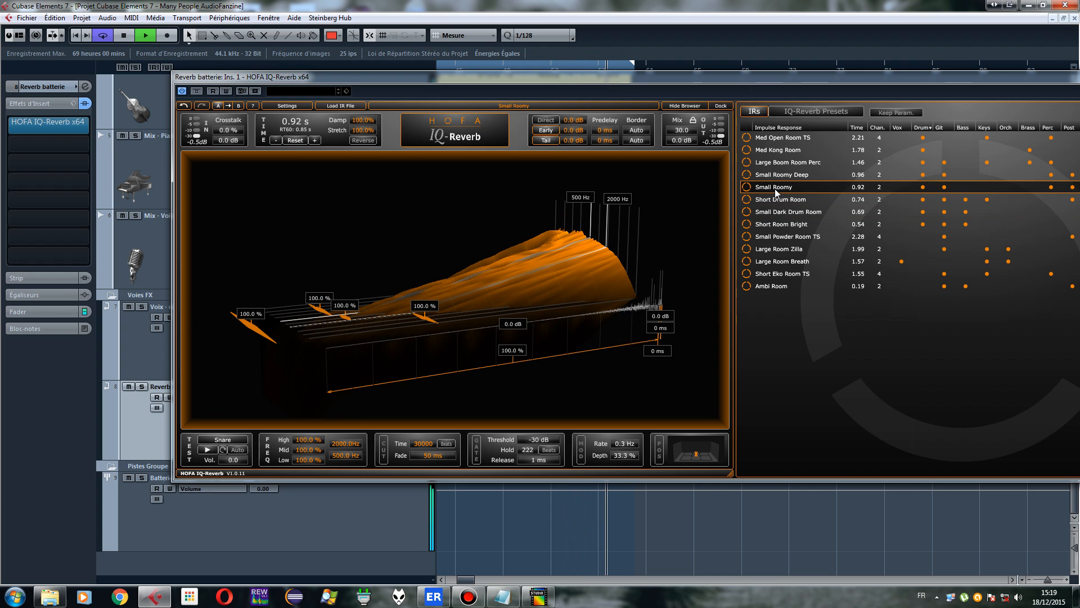
Stop playback, close the reverb window and show the Reverb batterie channel's level controls
left_click_drag(741, 76, 600, 65)
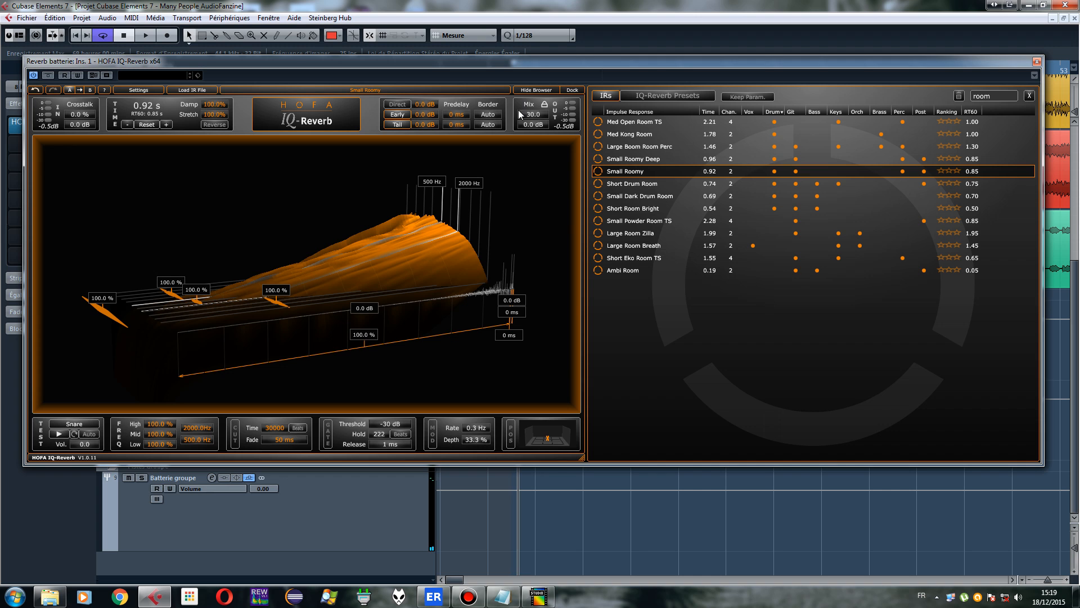
left_click(1037, 62)
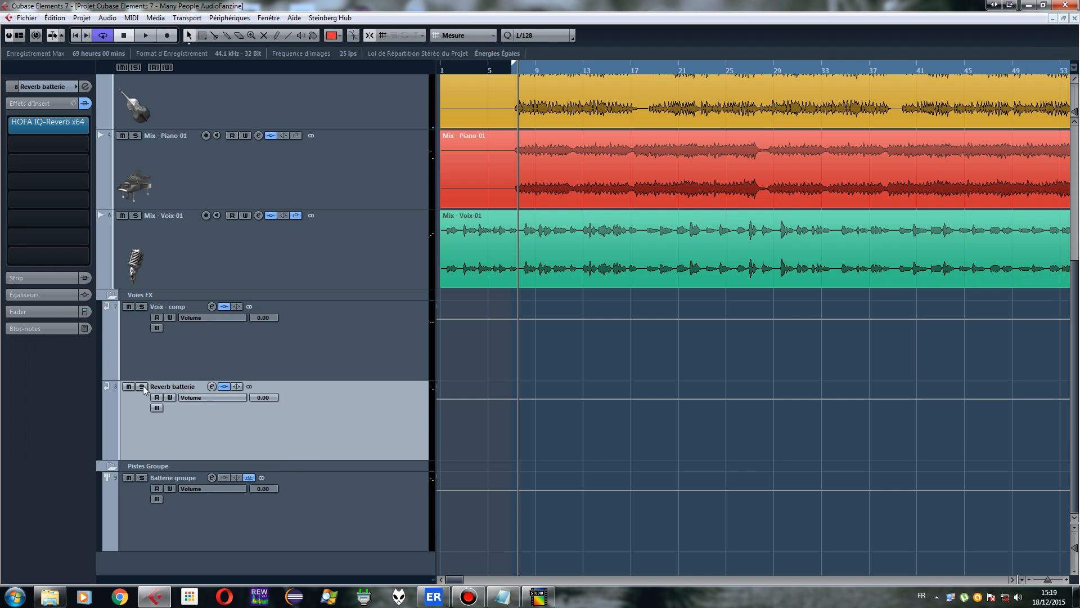
left_click(31, 90)
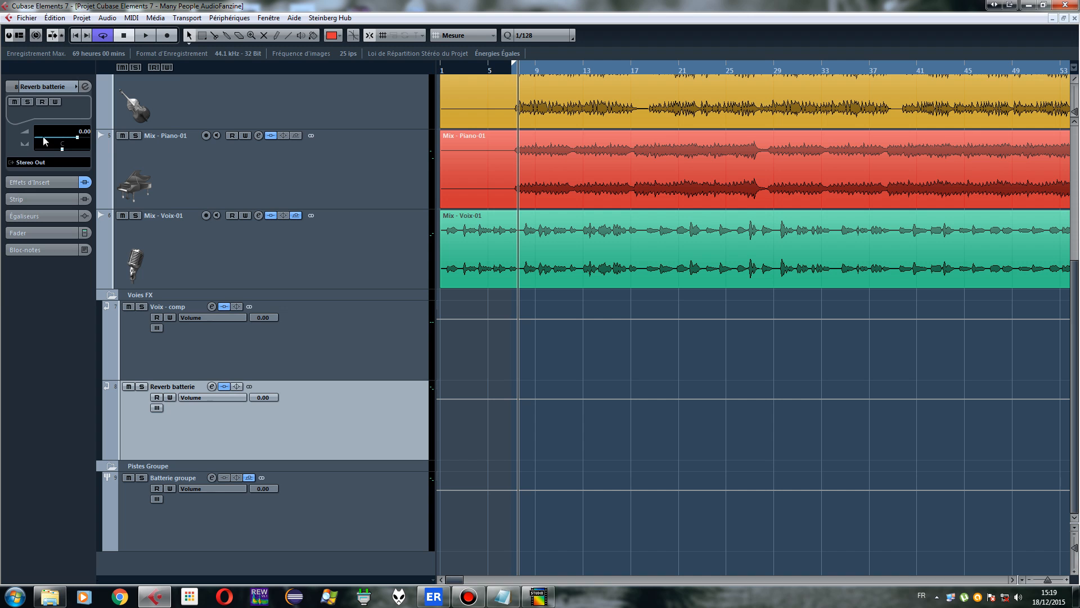
Solo the drum overheads, Reverb batterie and Batterie groupe, then start playback
scroll(367, 374, "up", 5)
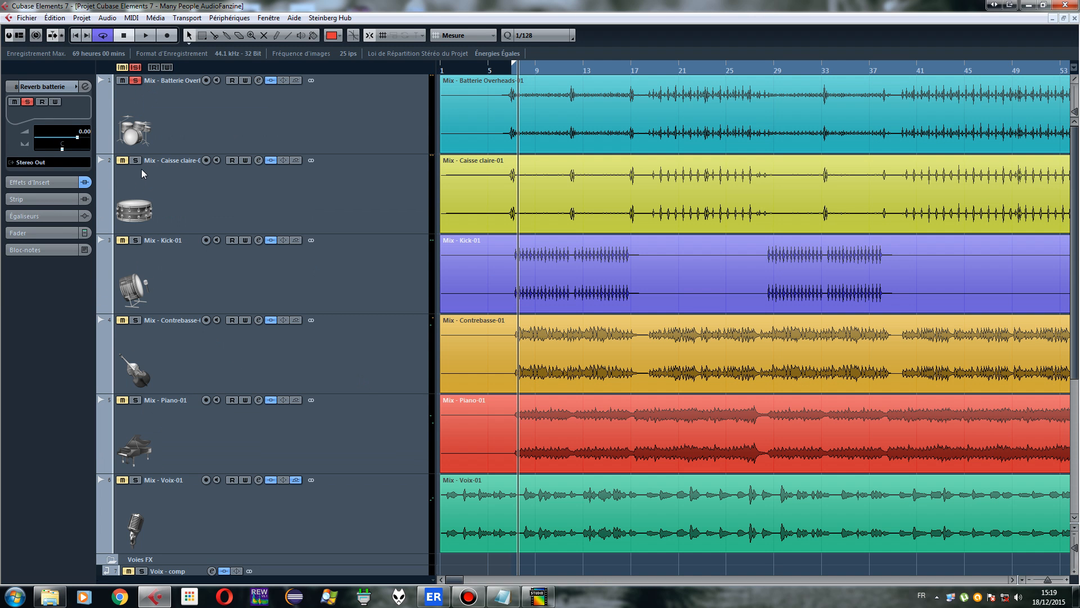
scroll(244, 250, "down", 5)
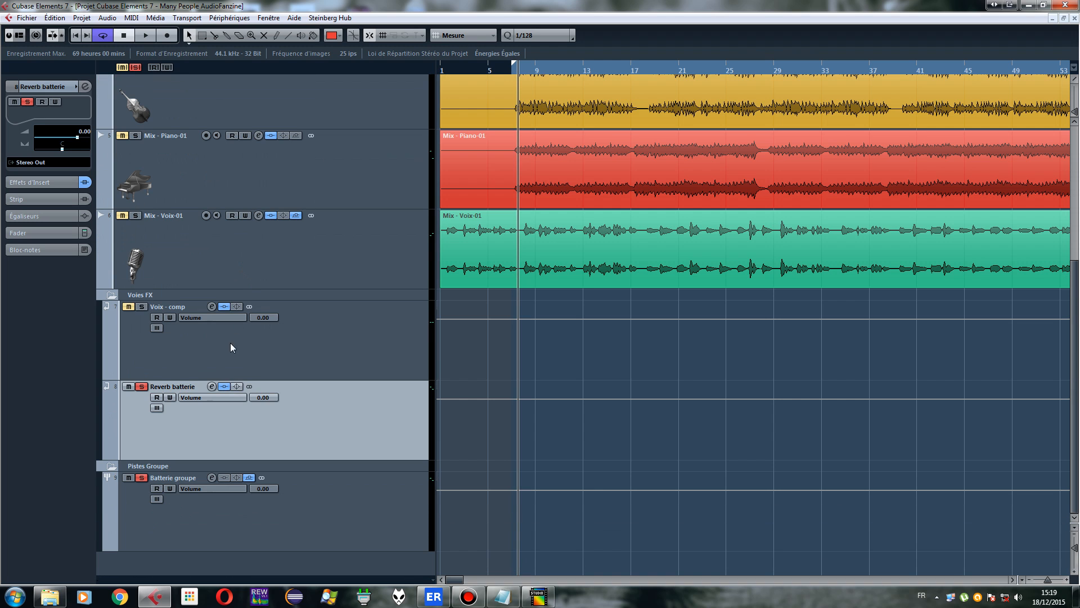
left_click(145, 38)
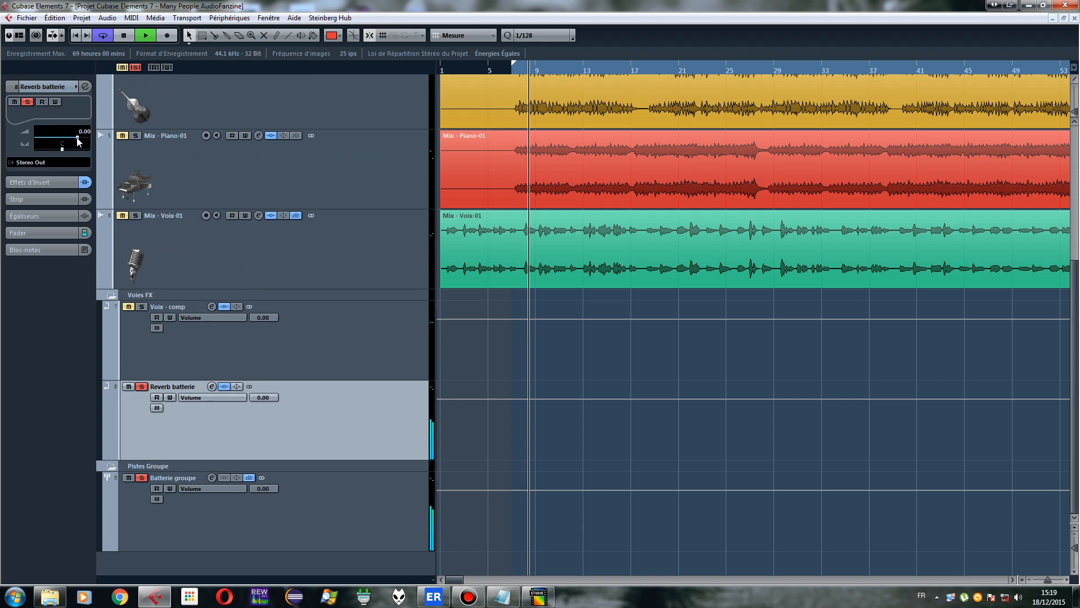
Try a lower level for the Reverb batterie channel during playback, reset its volume to 0.00 and stop playback
mouse_move(77, 141)
left_mouse_down()
mouse_move(32, 140)
mouse_move(77, 141)
left_mouse_up()
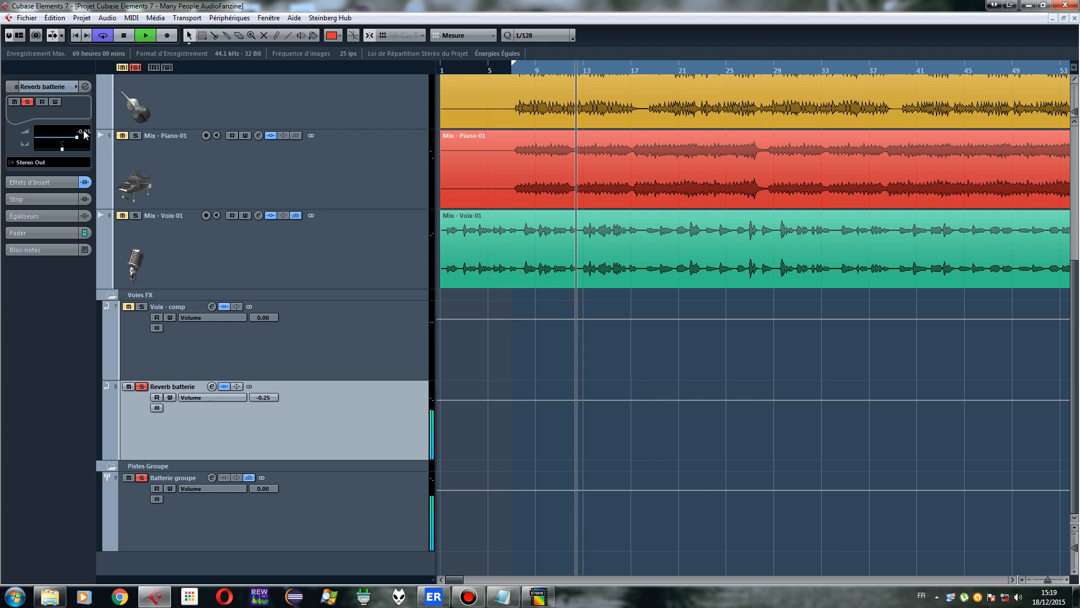
double_click(84, 131)
type("0")
key("Return")
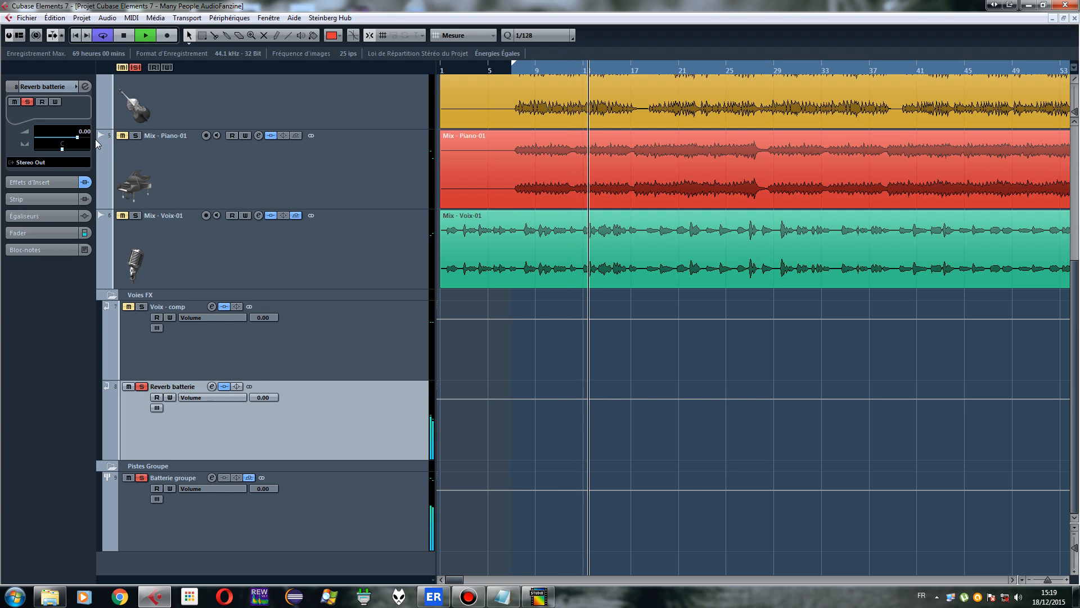
key("space")
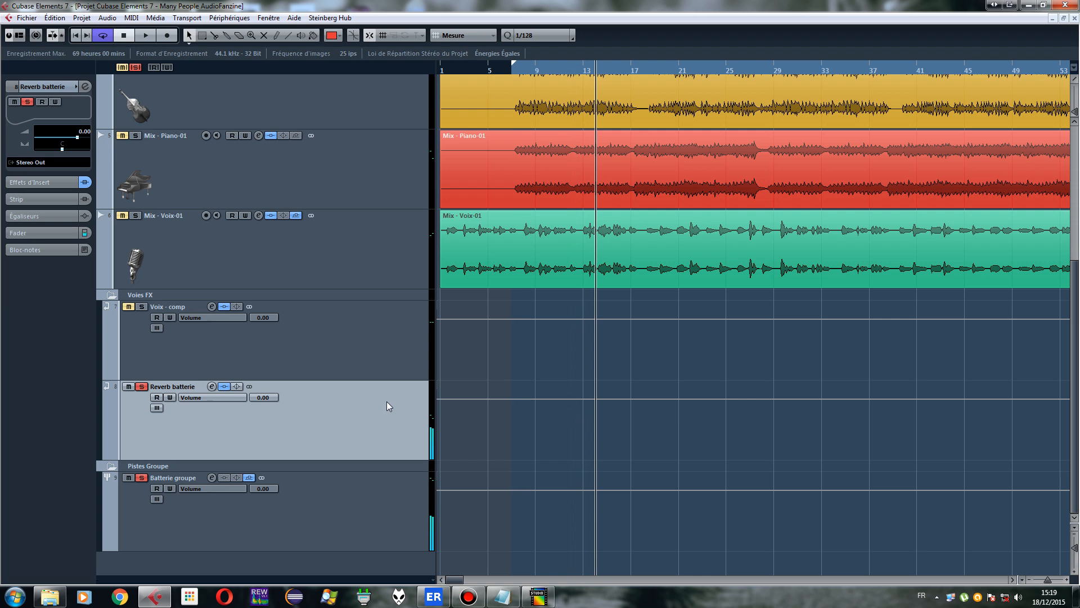
Show the inserts of the Caisse claire track and compare the playing drums without and with the snare, leaving it soloed
scroll(323, 273, "up", 5)
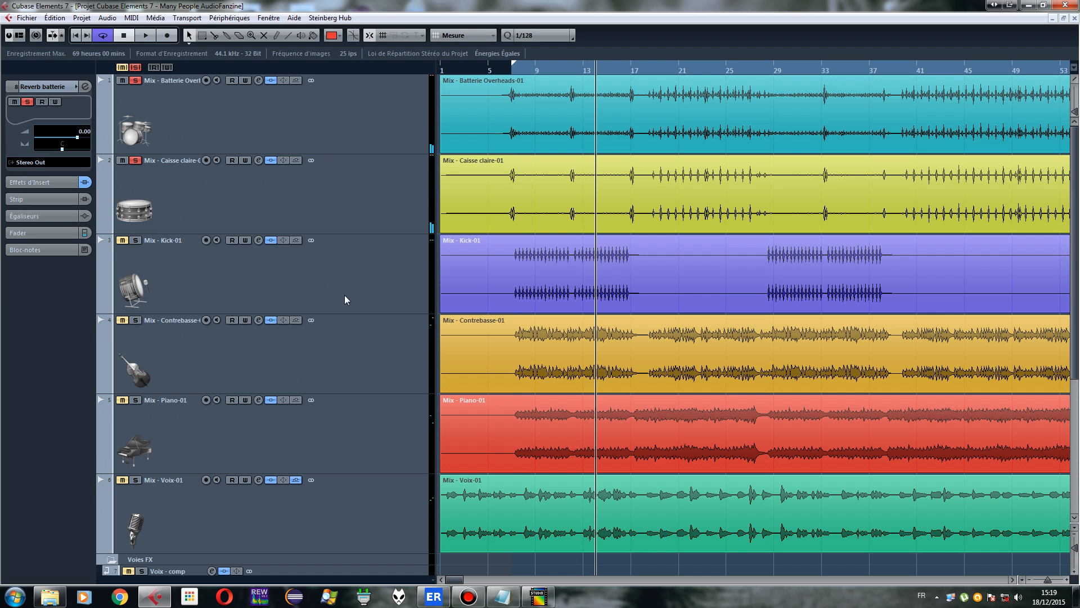
left_click(269, 202)
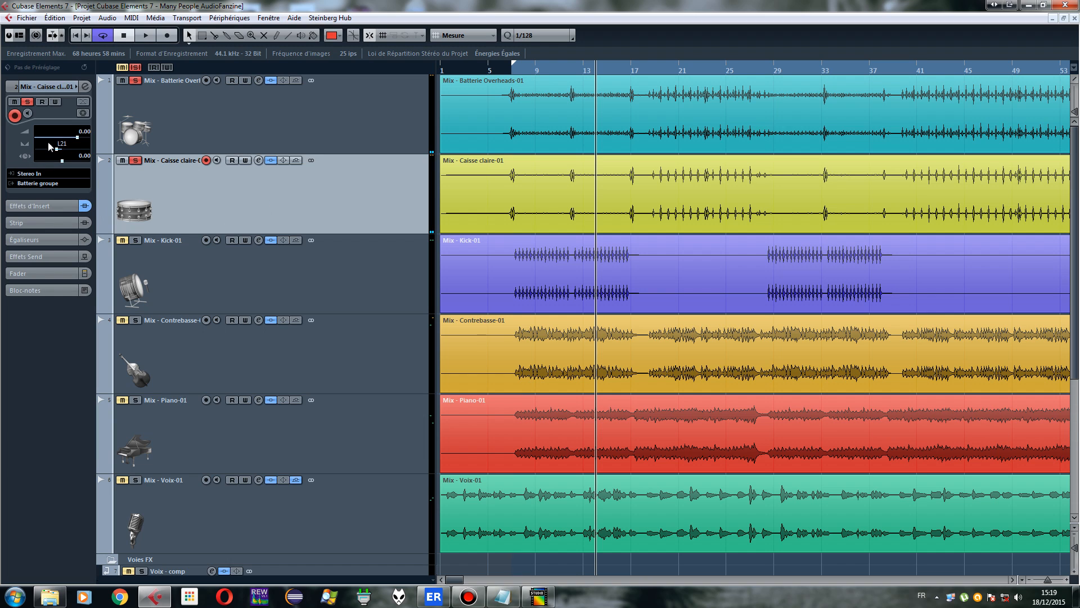
left_click(49, 207)
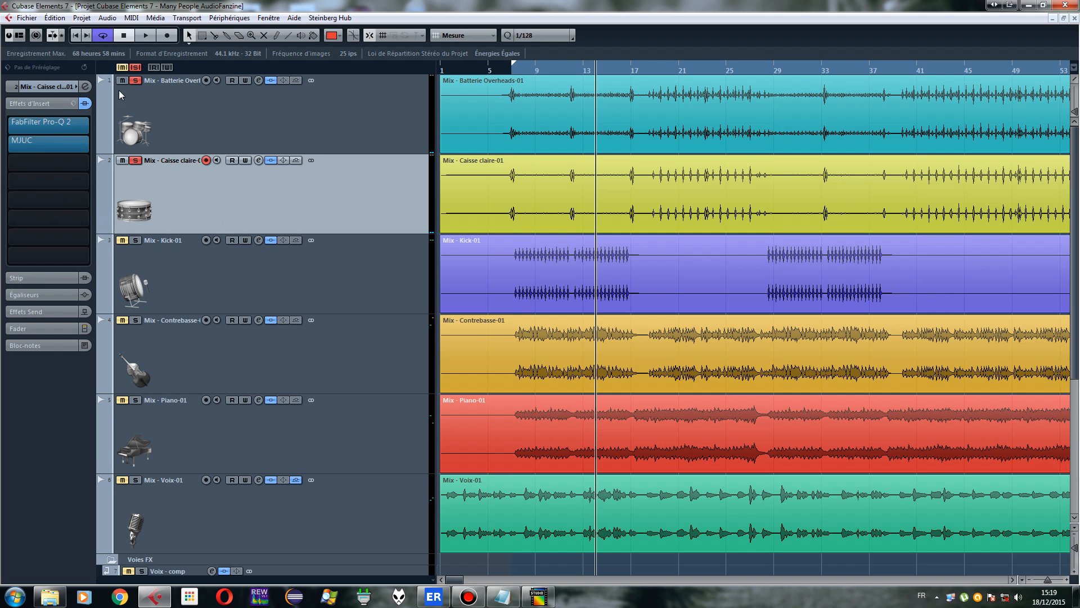
left_click(144, 35)
left_click(136, 161)
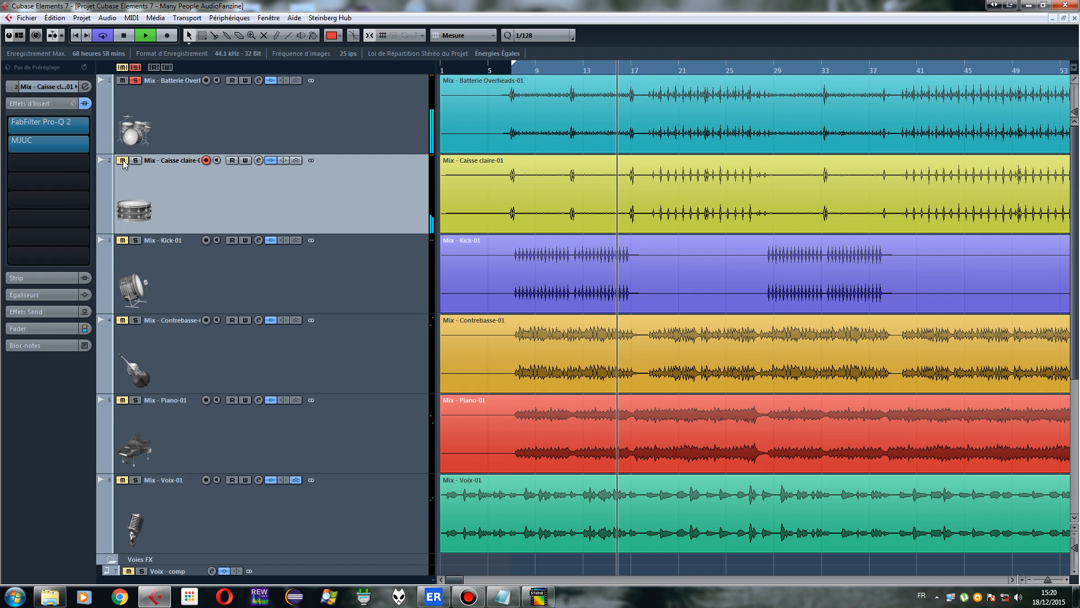
left_click(123, 160)
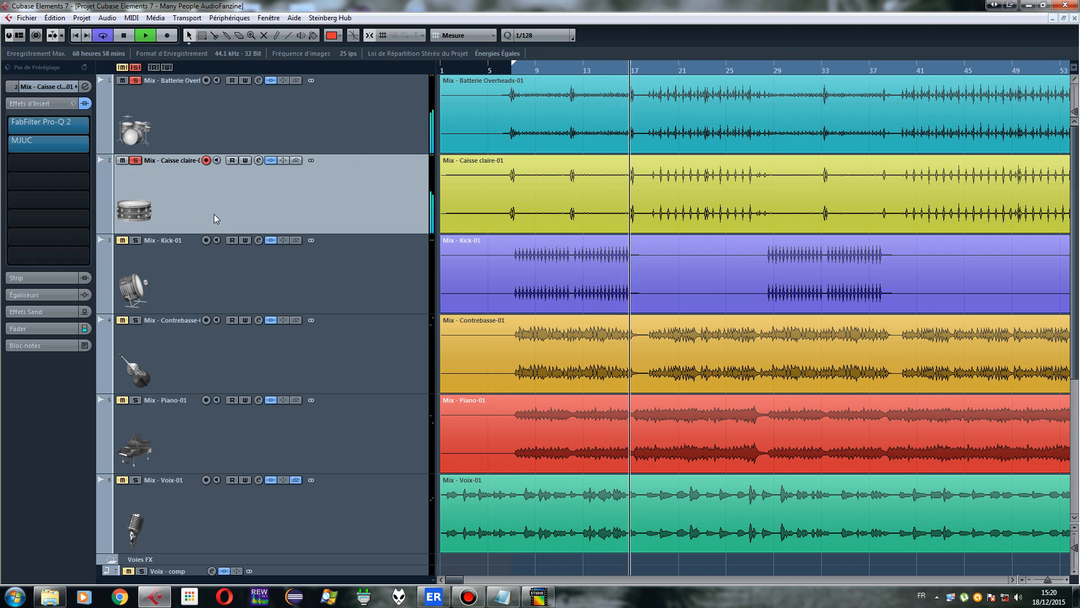
Lower the Caisse claire volume to -5.45 while the soloed drums play, and stop playback
left_click(48, 87)
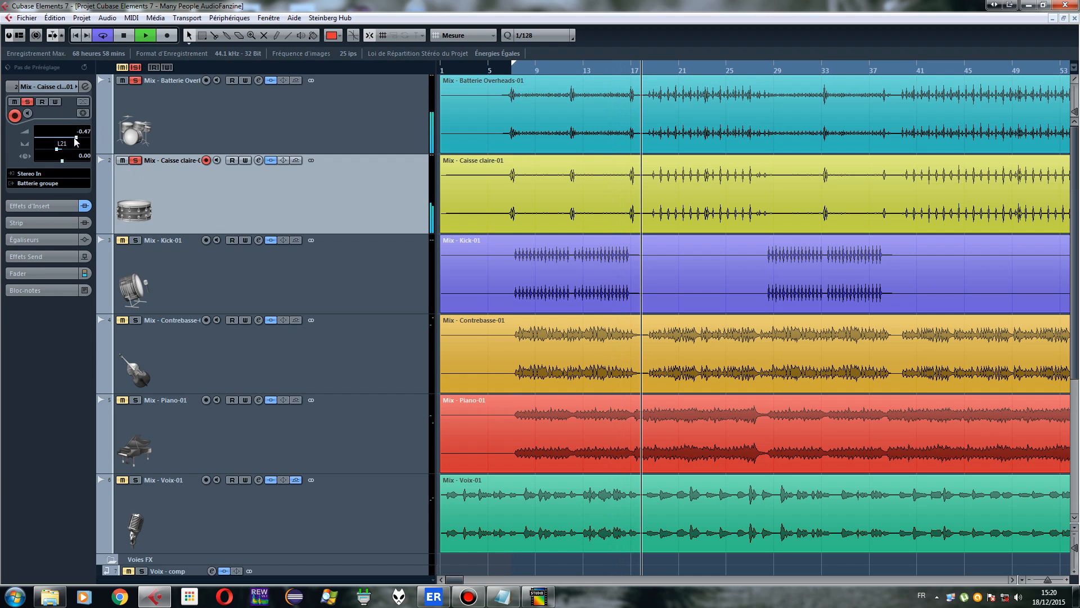
mouse_move(76, 140)
left_mouse_down()
mouse_move(62, 143)
mouse_move(81, 144)
mouse_move(72, 147)
left_mouse_up()
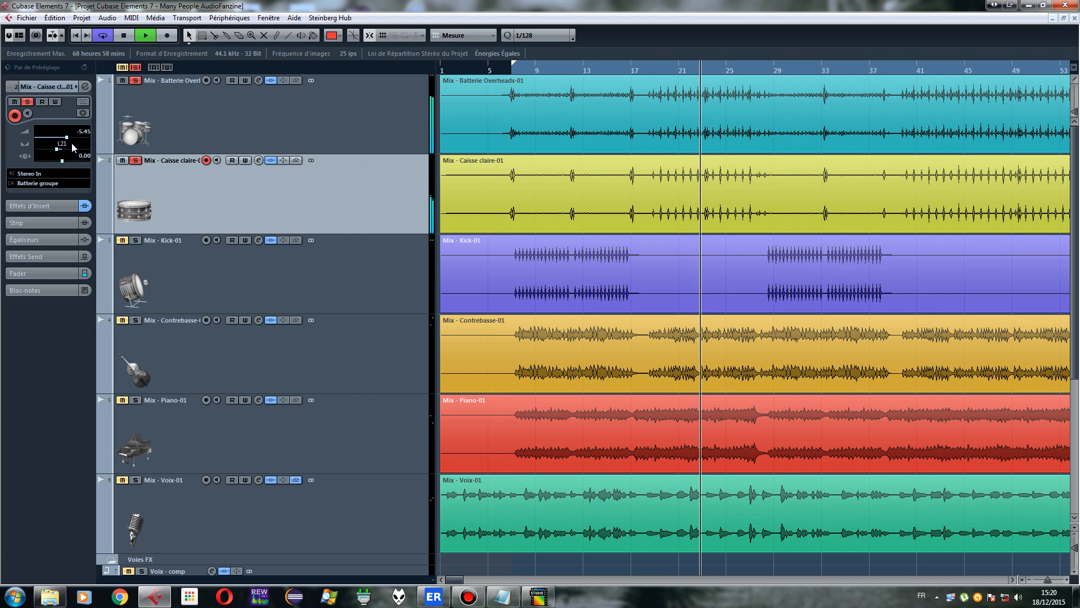
scroll(286, 188, "down", 5)
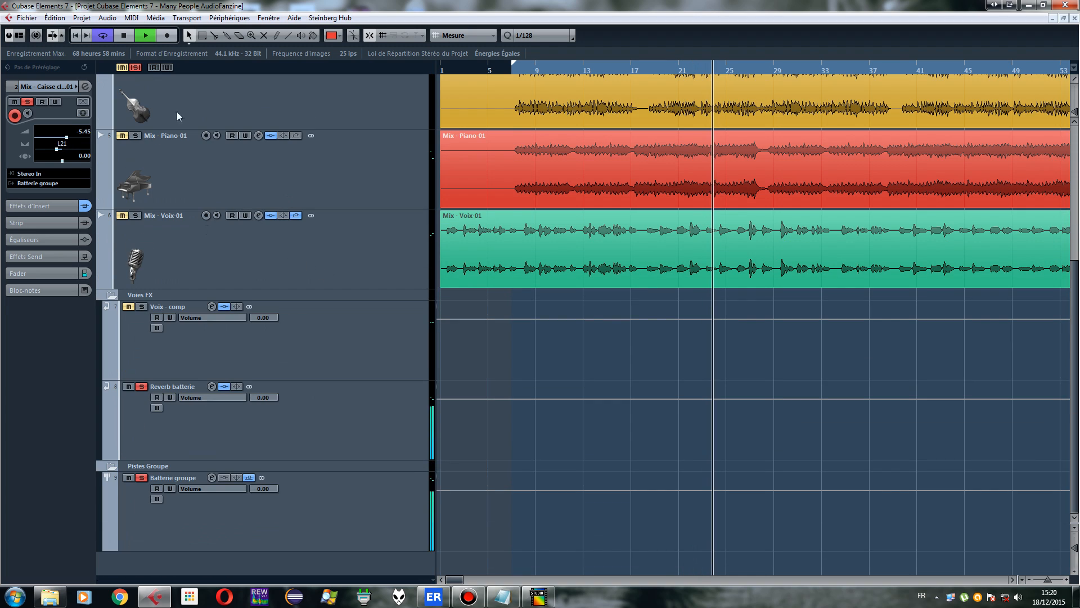
left_click(123, 35)
Review the individual drum tracks alongside the Batterie groupe send and the Reverb batterie channel settings
scroll(380, 283, "up", 5)
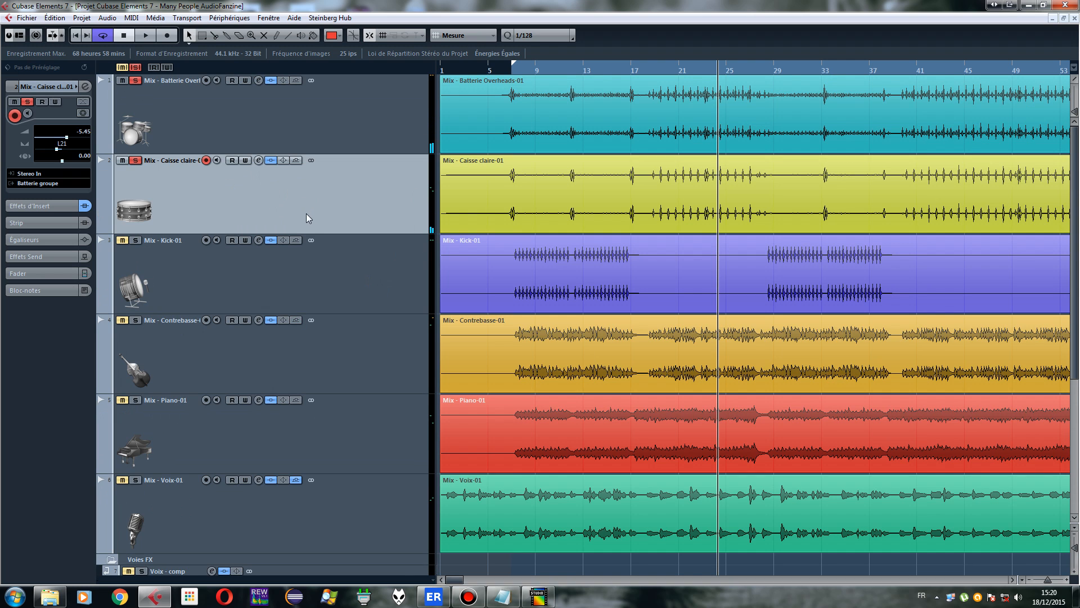
scroll(306, 213, "down", 5)
scroll(659, 288, "up", 5)
scroll(368, 194, "down", 5)
scroll(338, 205, "up", 5)
scroll(293, 208, "down", 5)
left_click(318, 512)
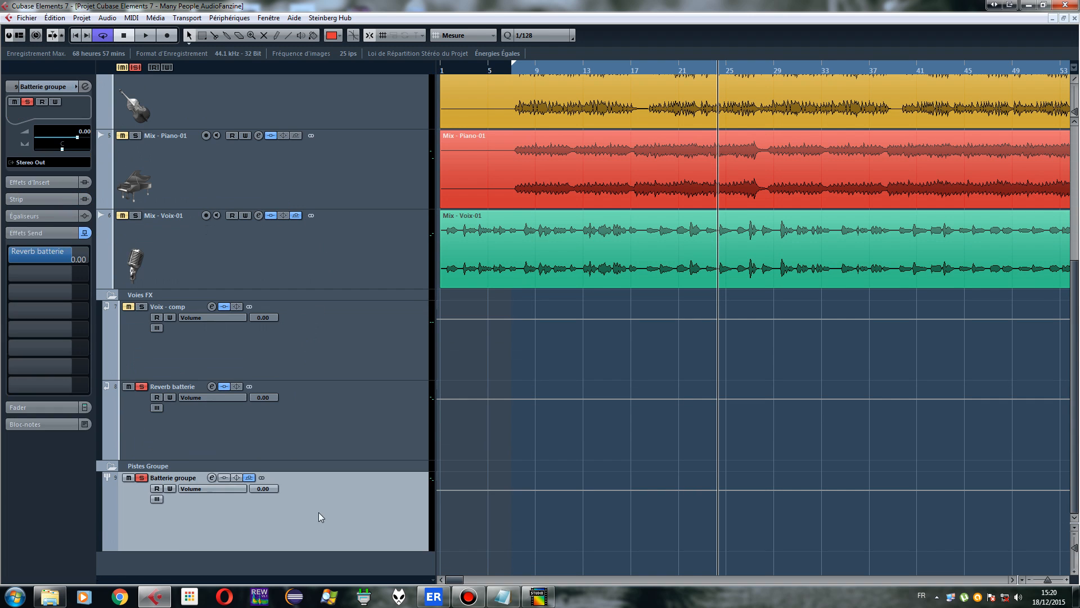
left_click(344, 417)
scroll(376, 316, "up", 5)
scroll(405, 194, "down", 5)
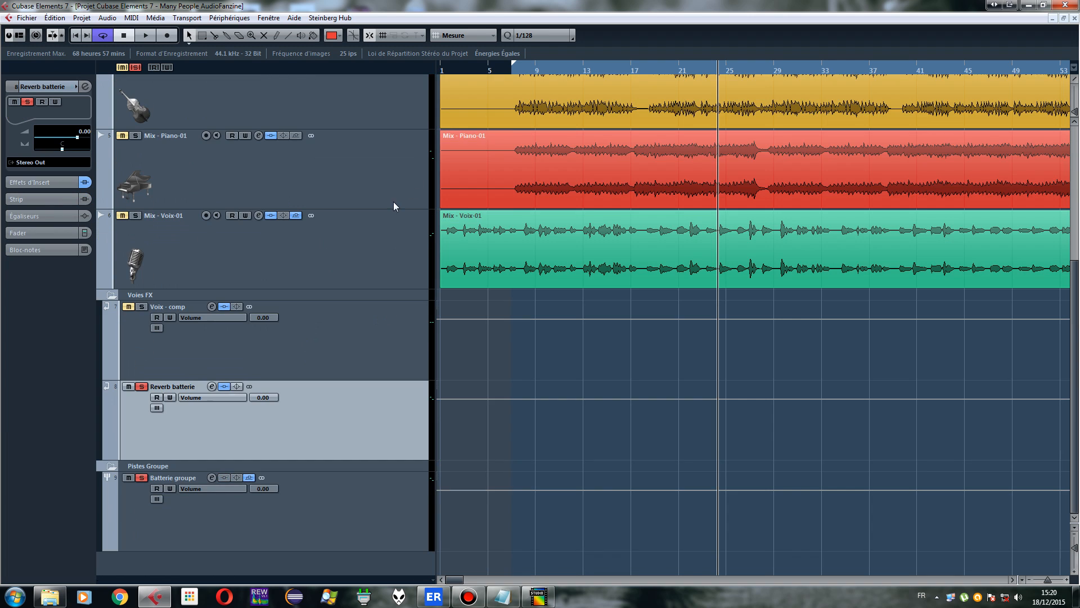
scroll(379, 224, "up", 5)
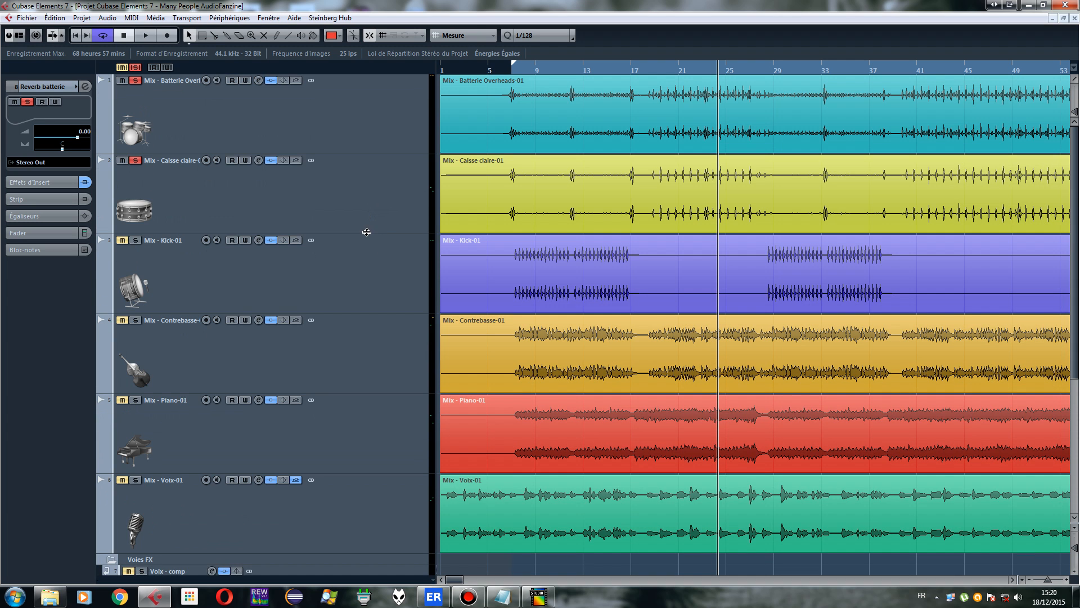
scroll(363, 228, "down", 5)
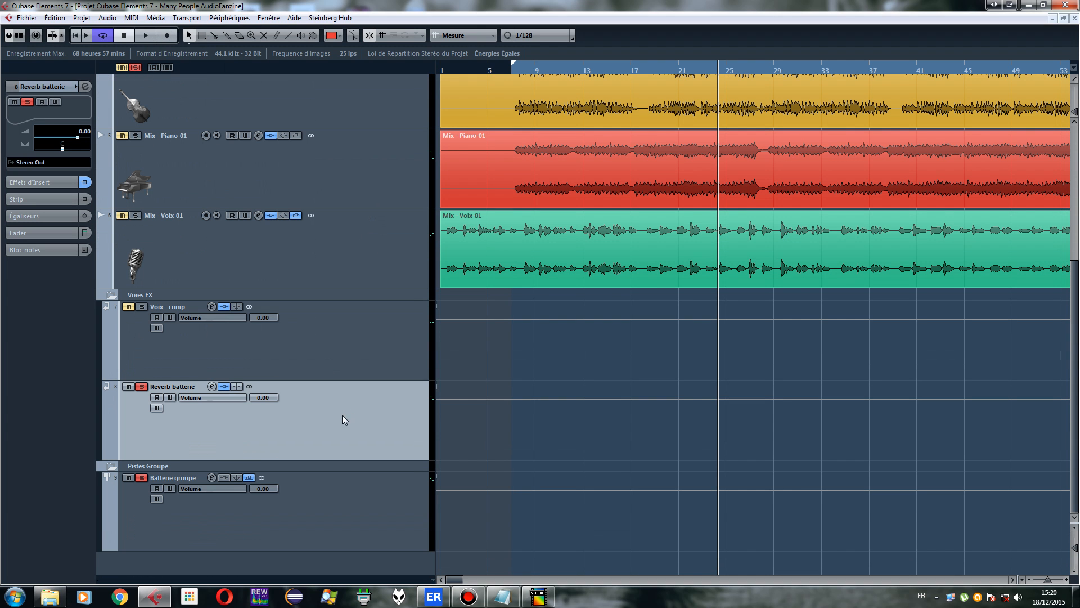
scroll(343, 419, "up", 5)
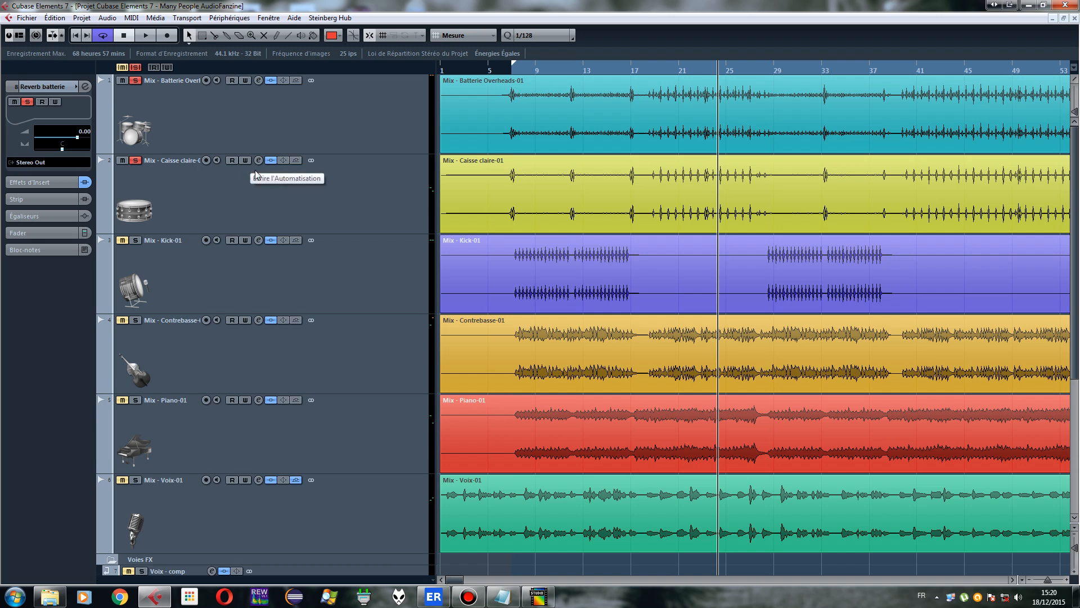
Solo the Kick track, set its volume to 0.35 while playing from about bar 6, and stop playback
scroll(370, 201, "down", 2)
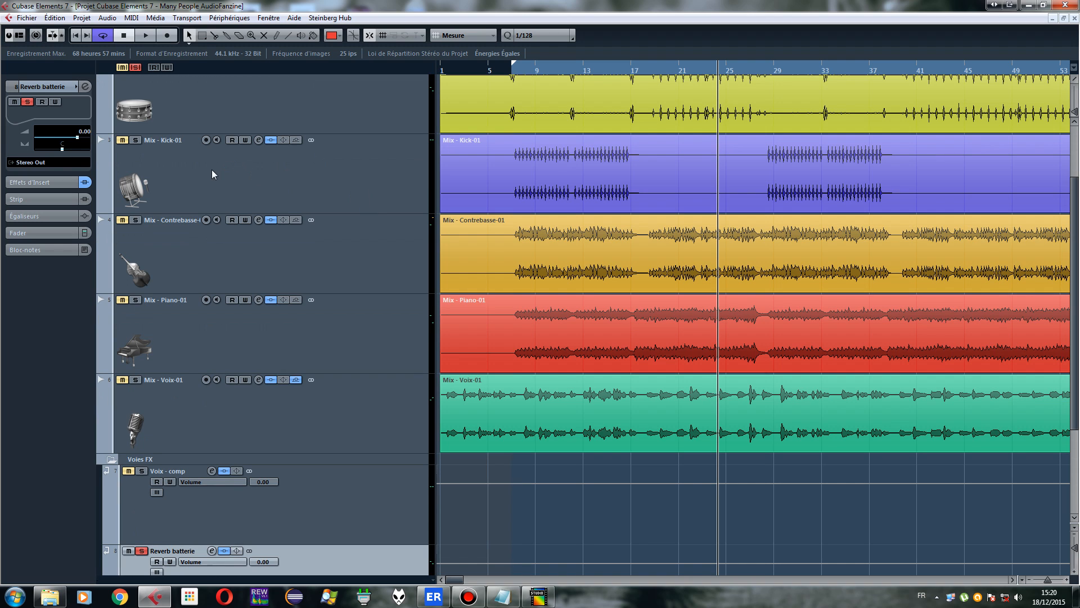
left_click(498, 72)
left_click(147, 35)
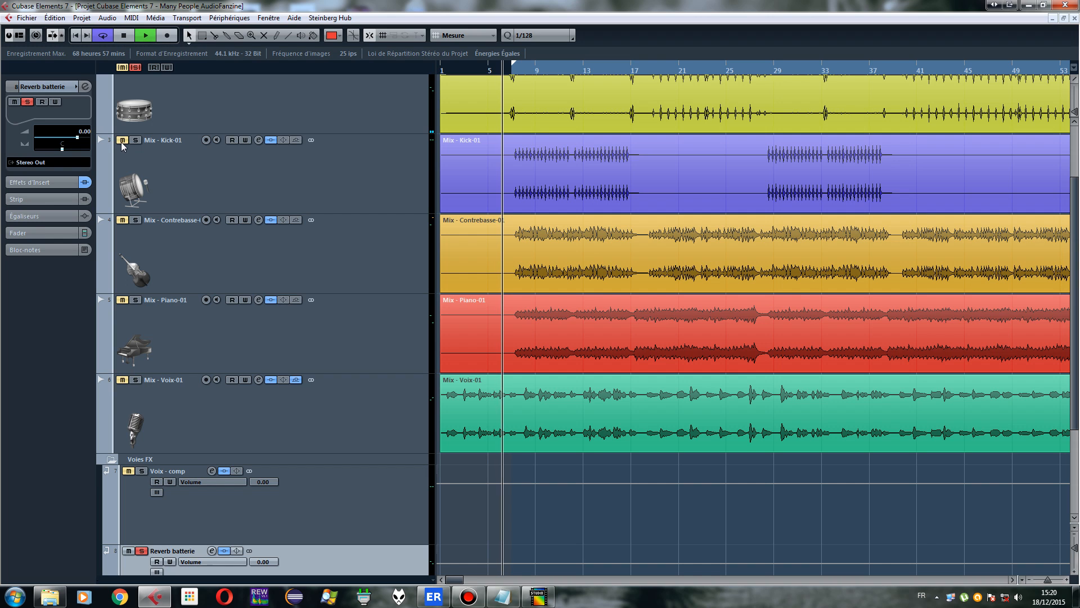
left_click(292, 175)
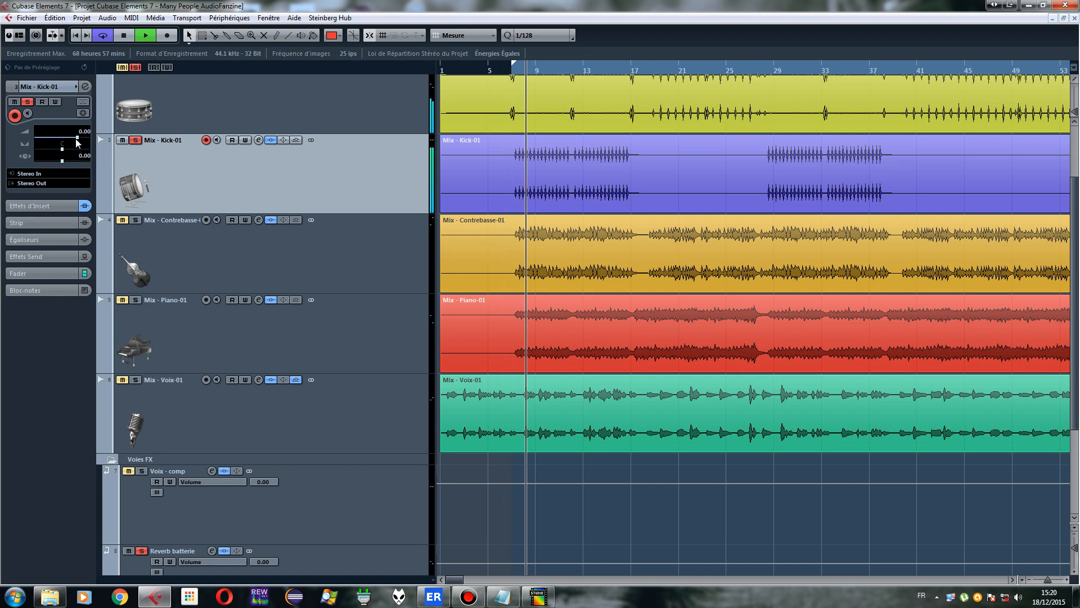
mouse_move(77, 139)
left_mouse_down()
mouse_move(37, 144)
mouse_move(79, 150)
left_mouse_up()
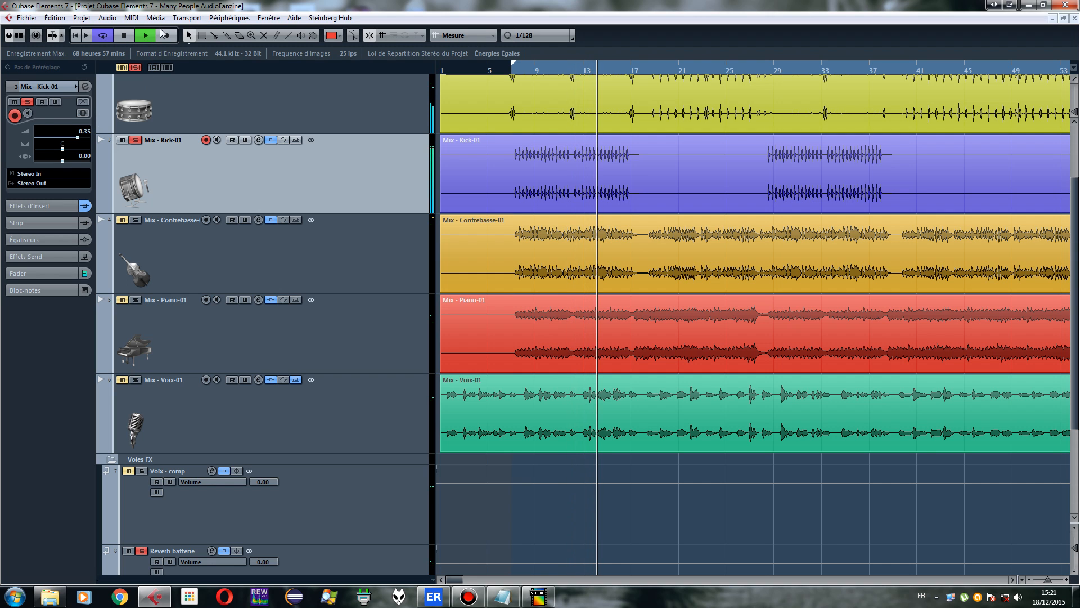
left_click(123, 37)
Solo the Contrebasse track and start playback of it together with the drums
scroll(318, 209, "down", 2)
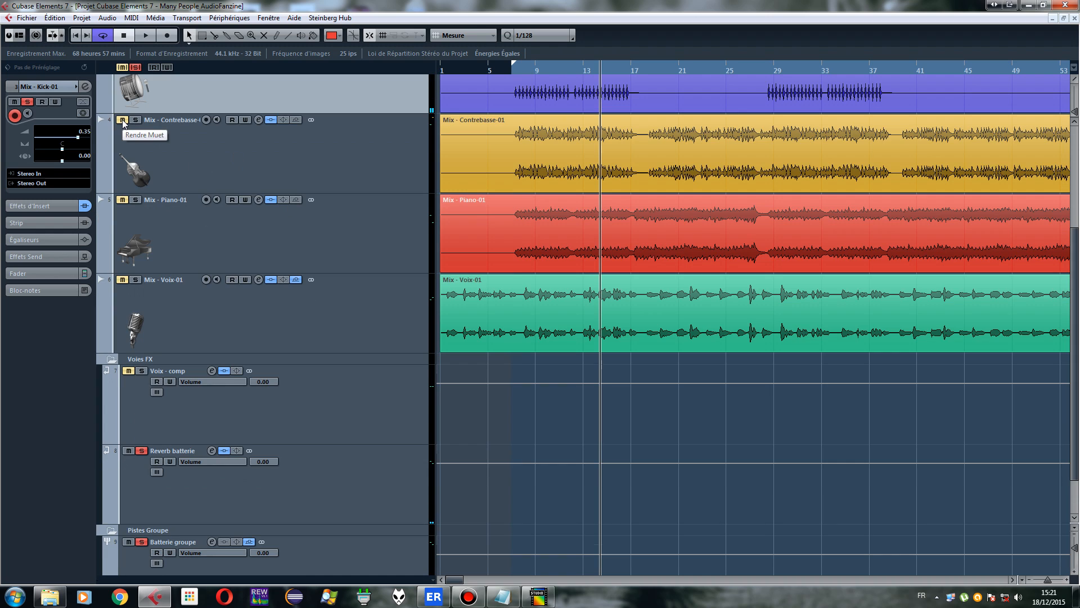
left_click(176, 143)
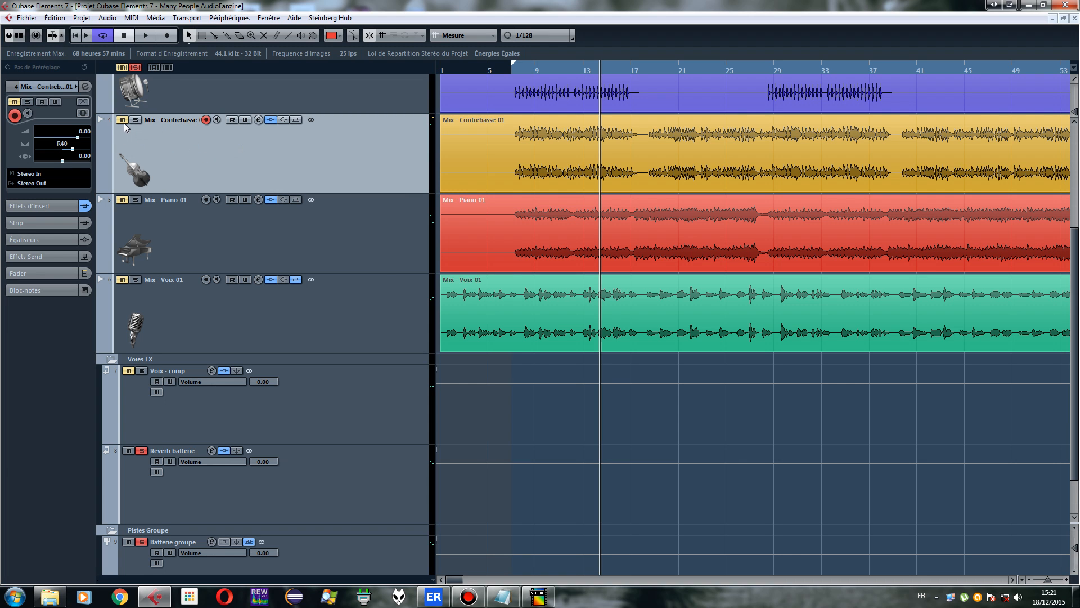
scroll(597, 140, "up", 4)
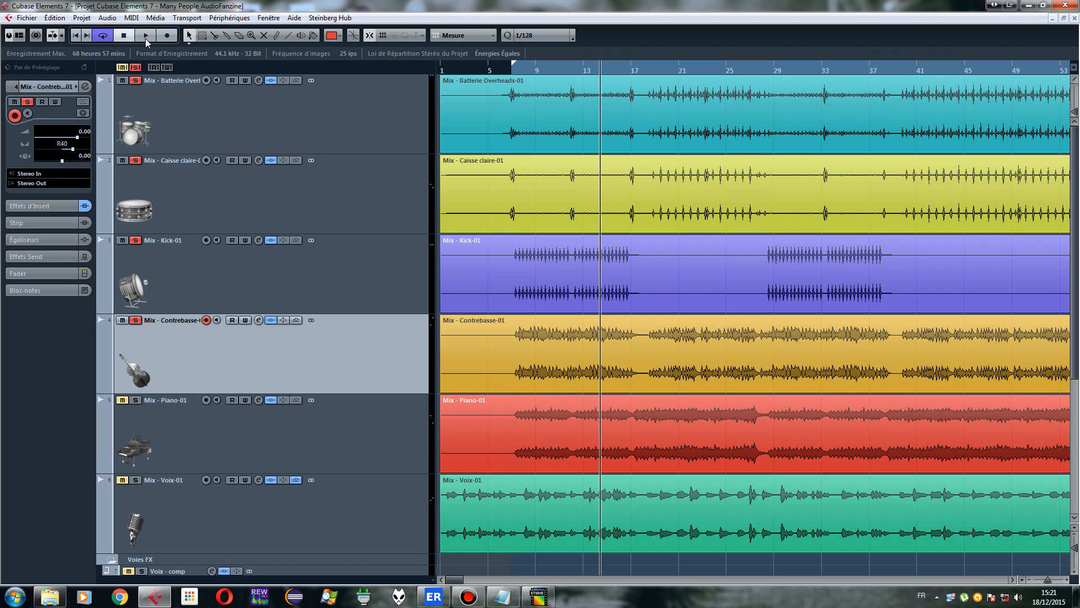
left_click(145, 38)
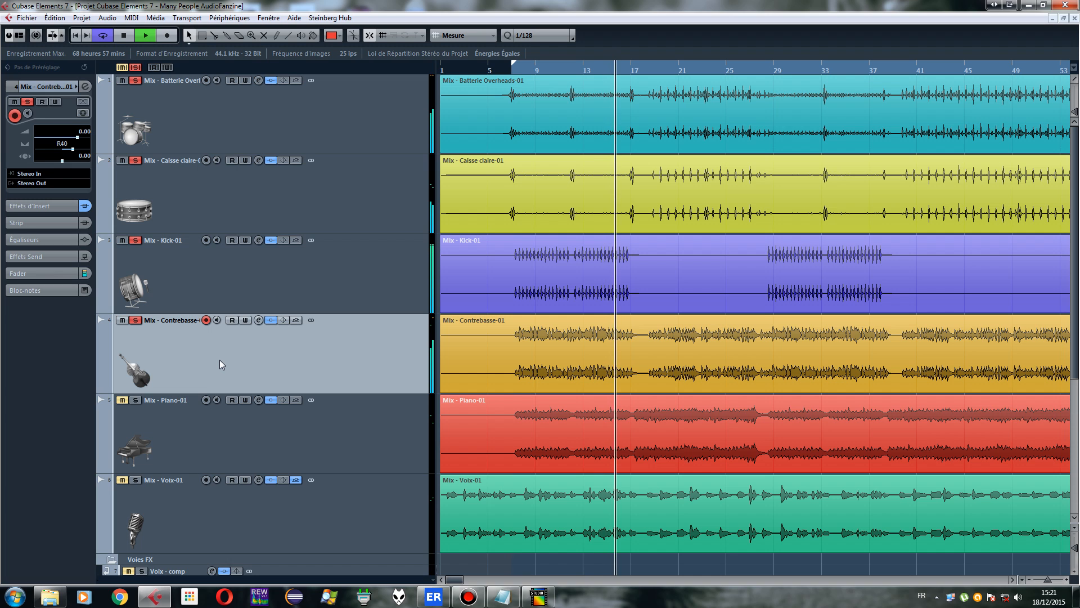
In the Contrebasse track's FabFilter Pro-Q 2, raise the bell near 8 kHz and set the 163.52 Hz low cut's Q to 3.053
left_click(45, 206)
left_click(40, 124)
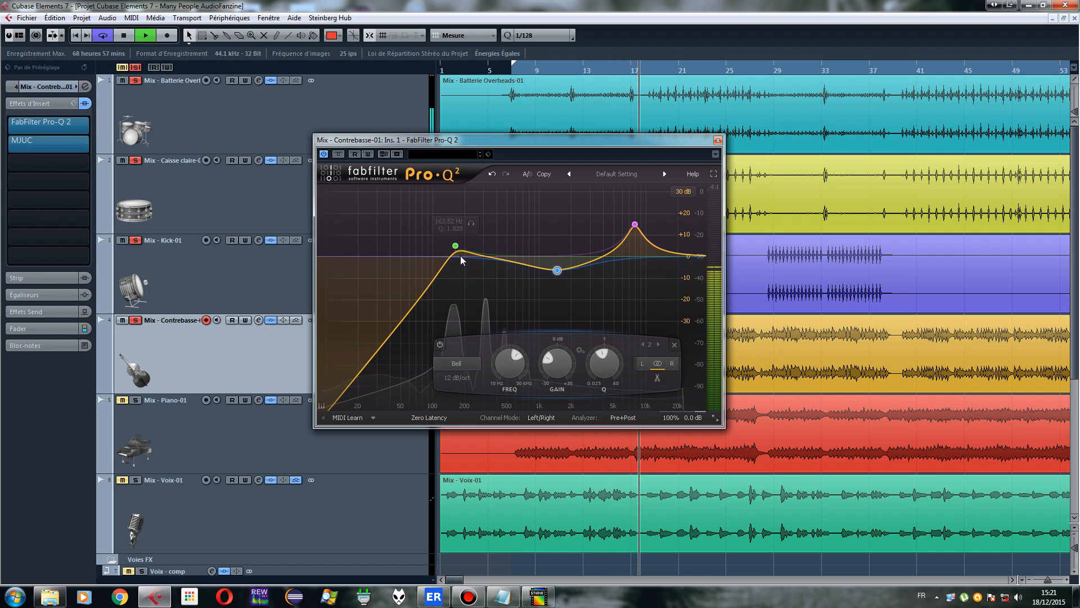
left_click_drag(520, 148, 333, 119)
mouse_move(451, 198)
left_mouse_down()
mouse_move(450, 265)
mouse_move(449, 189)
mouse_move(426, 188)
mouse_move(460, 188)
mouse_move(448, 192)
left_mouse_up()
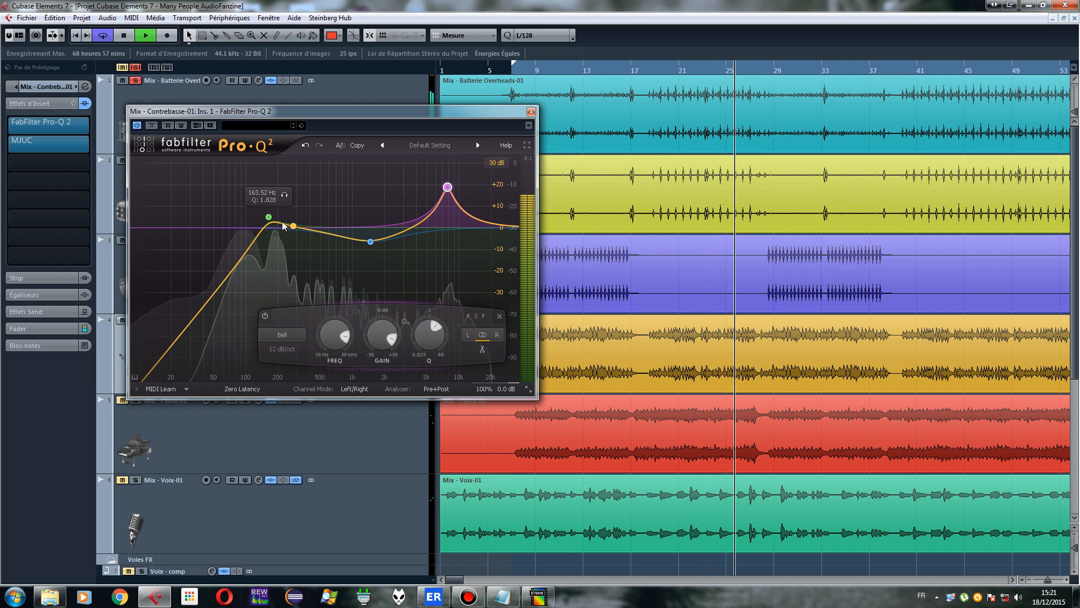
mouse_move(269, 216)
left_mouse_down()
mouse_move(311, 216)
mouse_move(310, 201)
mouse_move(211, 204)
mouse_move(292, 207)
mouse_move(265, 211)
left_mouse_up()
left_click_drag(261, 210, 269, 210)
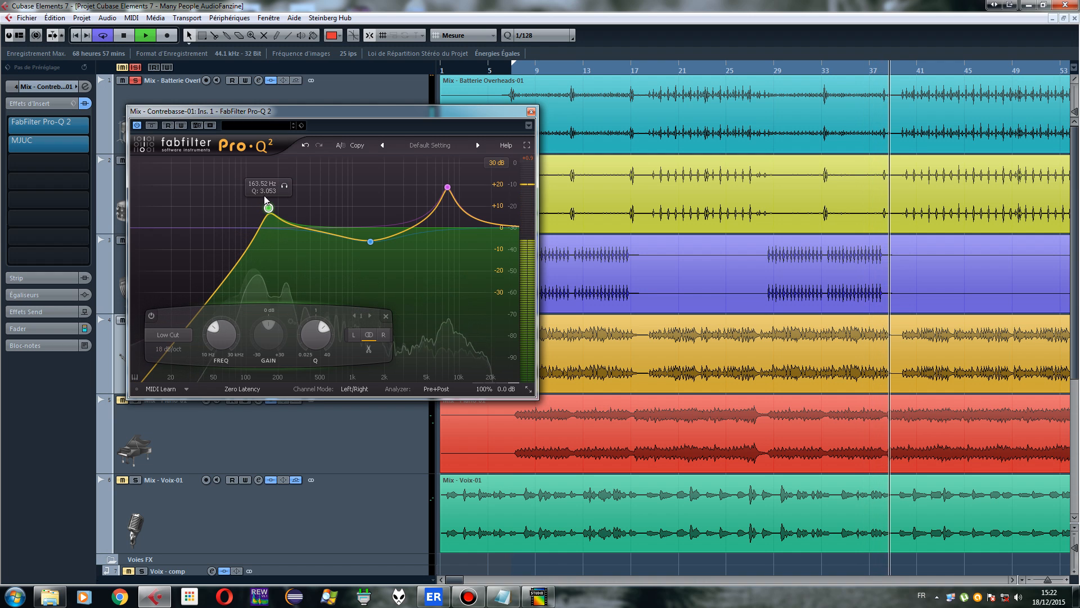
Stop playback, look over the Contrebasse equalizer curve and close the FabFilter Pro-Q 2 window
key("space")
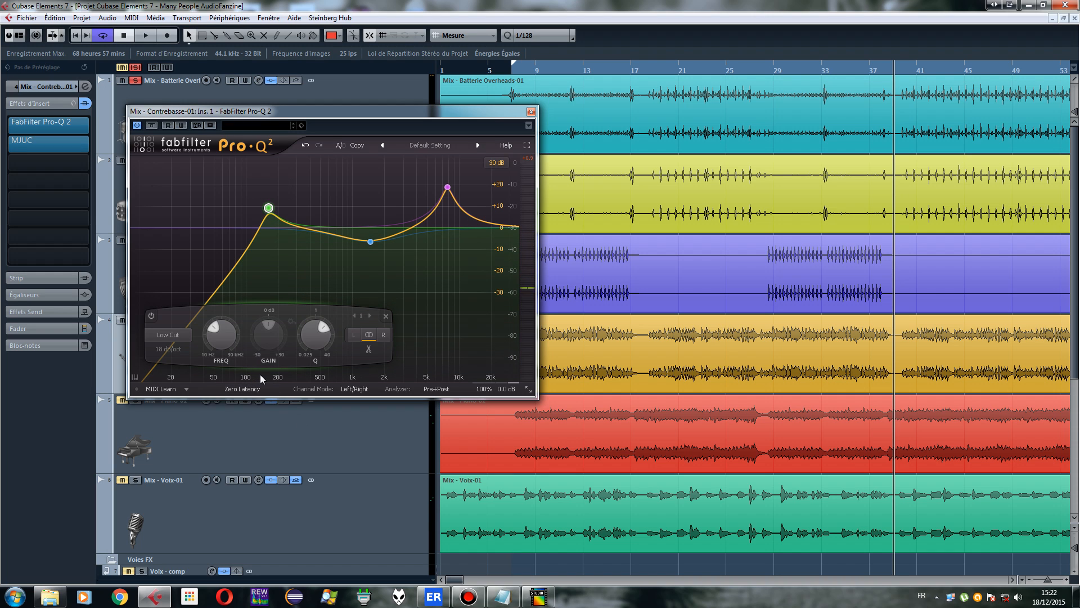
mouse_move(266, 210)
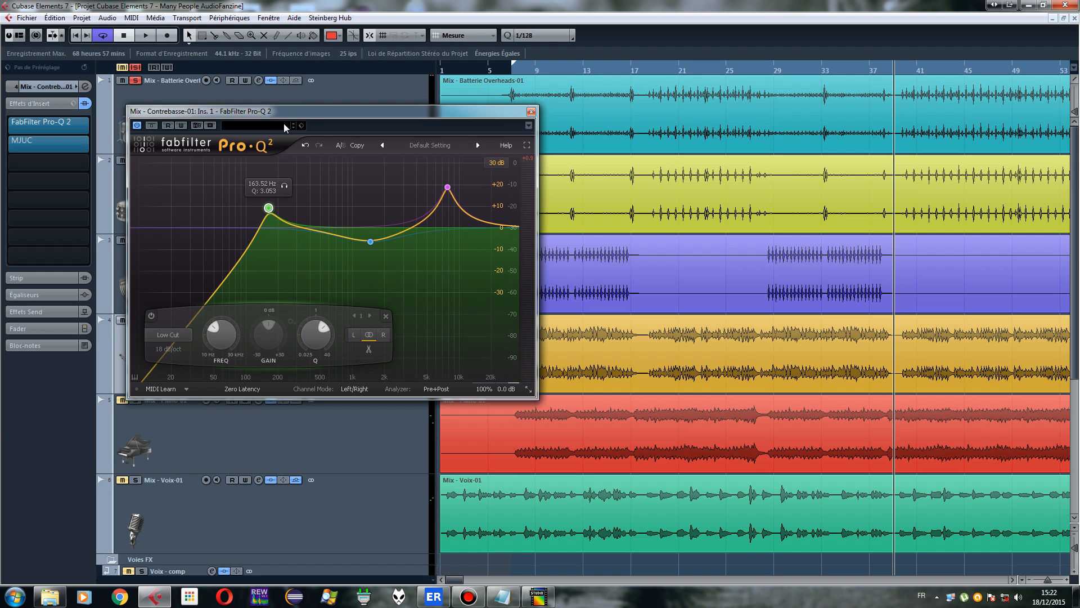
left_click_drag(307, 111, 444, 156)
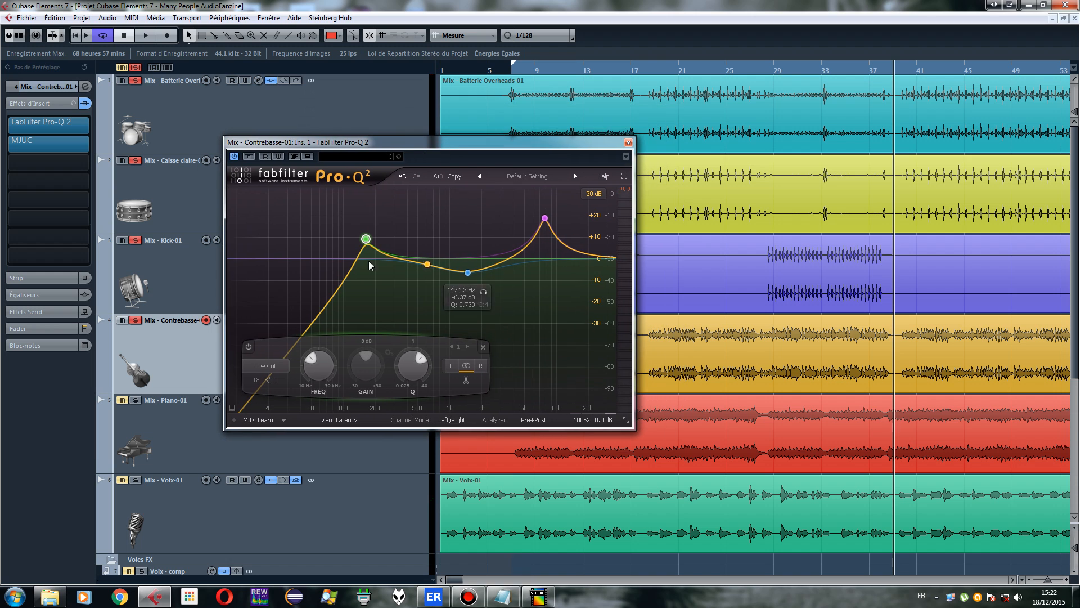
left_click(628, 142)
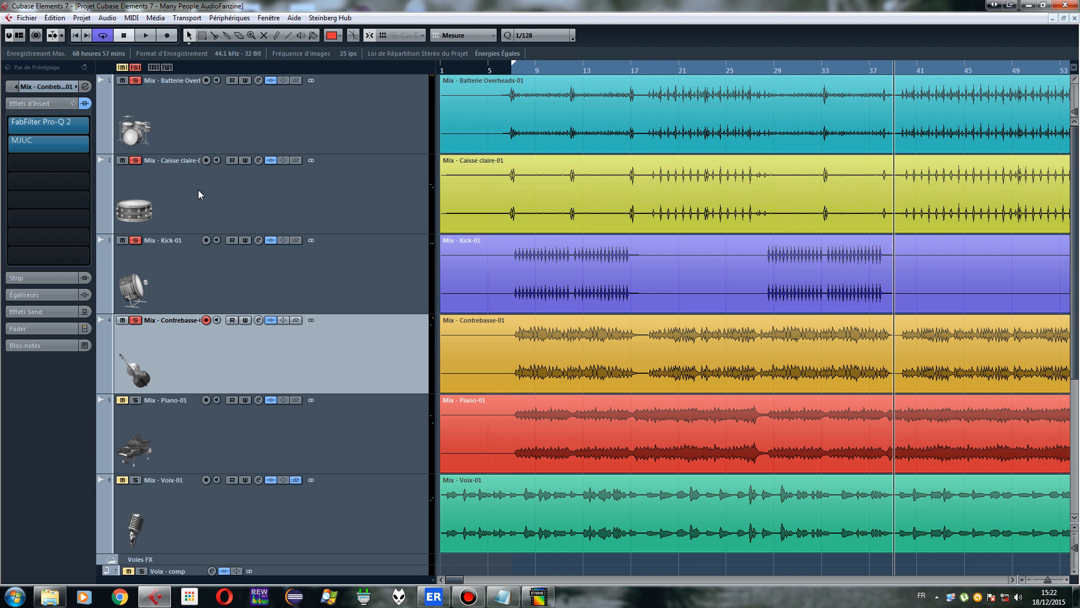
Solo the Piano track and collapse the Voies FX folder
scroll(303, 305, "down", 4)
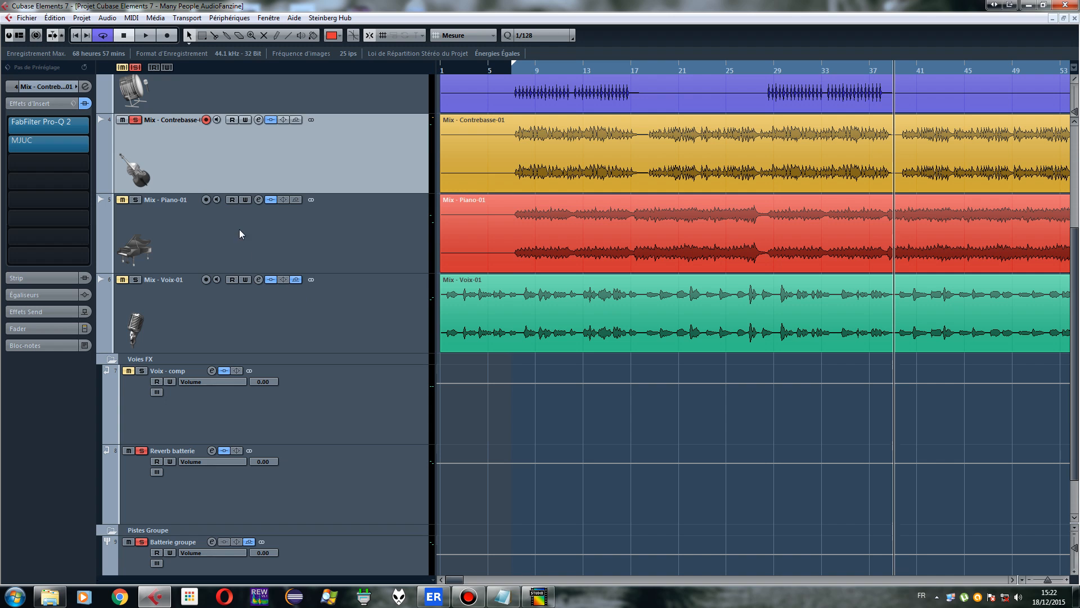
left_click(113, 206)
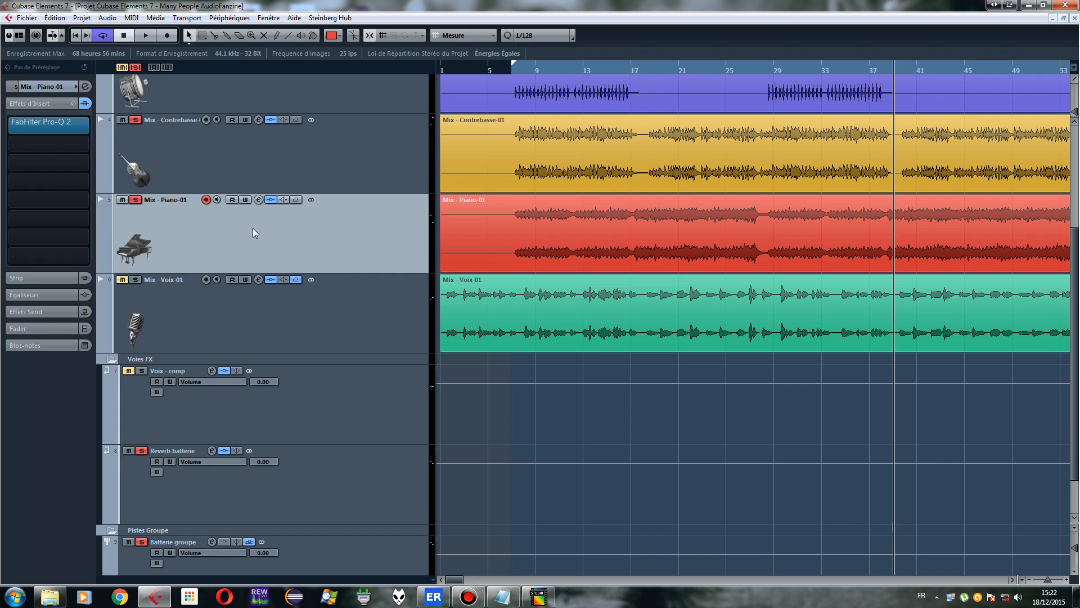
left_click(111, 359)
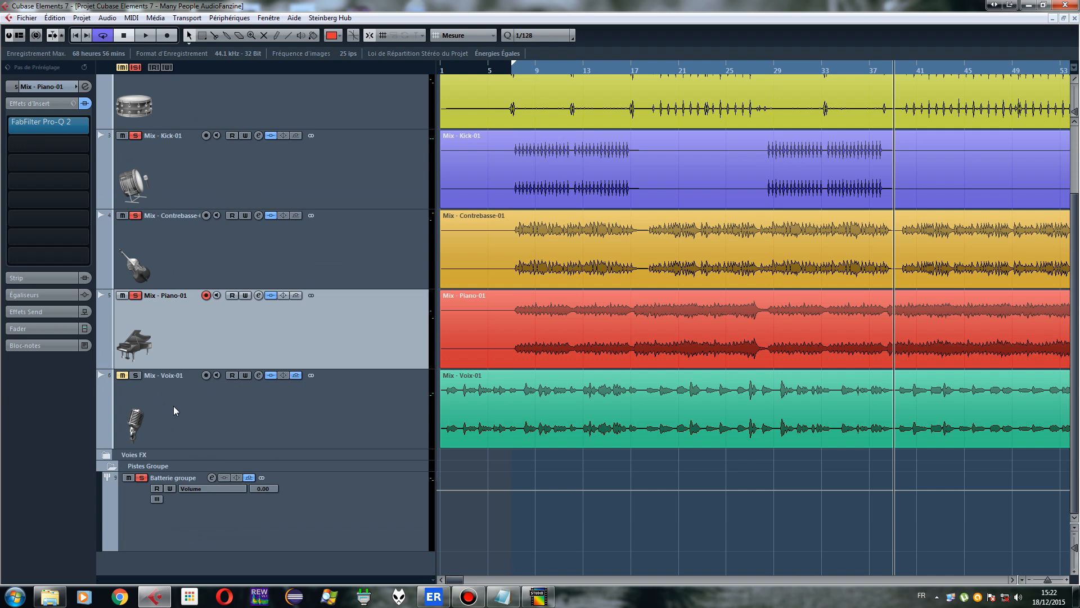
Solo only the Piano track, listen to it briefly and display its channel volume and pan settings
left_click(136, 68)
left_click(135, 295)
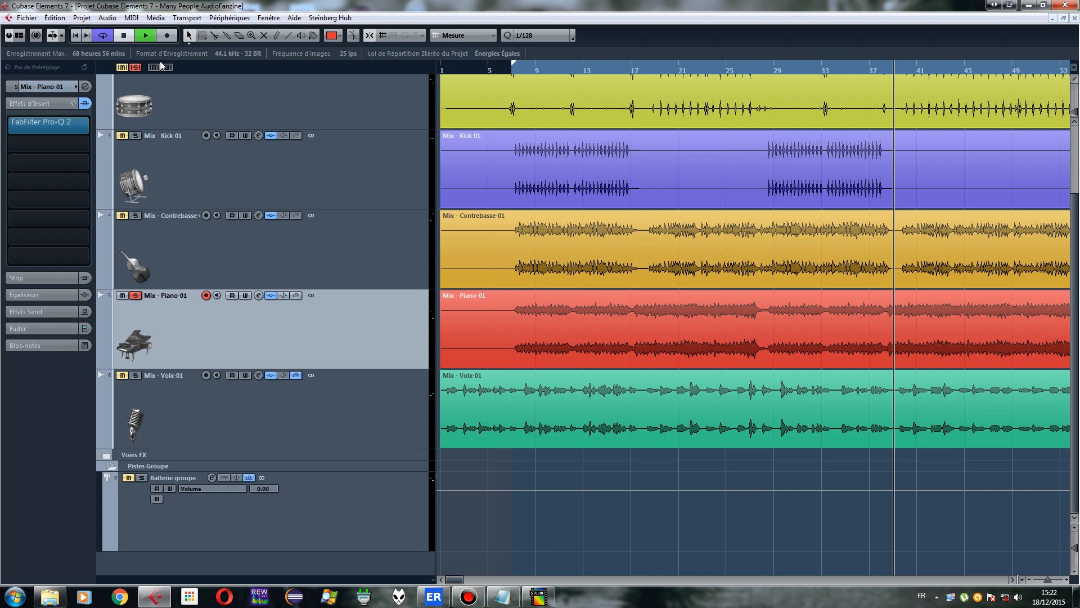
left_click(124, 36)
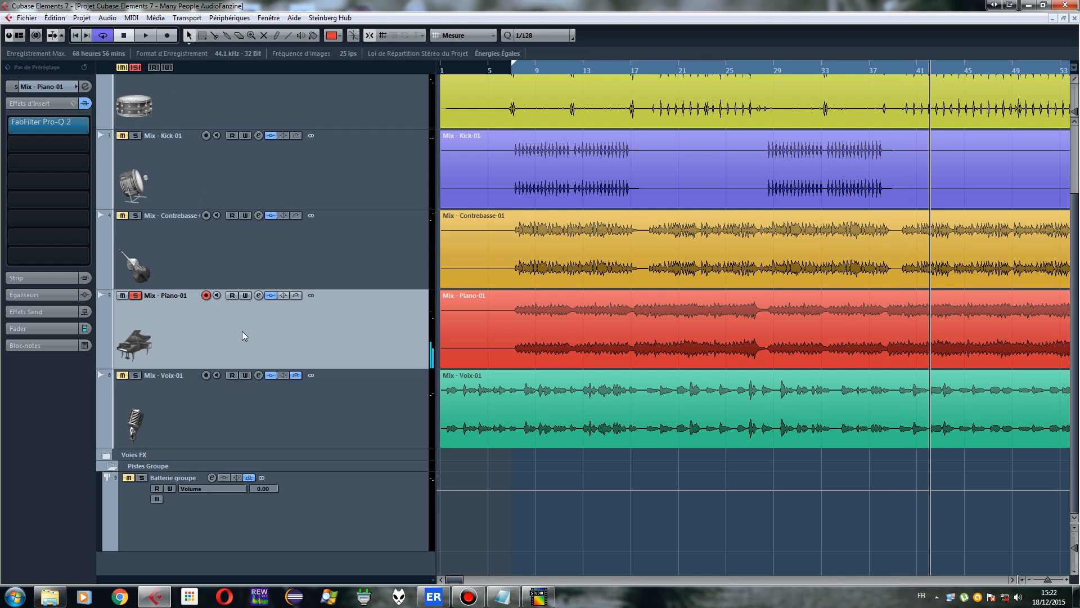
left_click(46, 81)
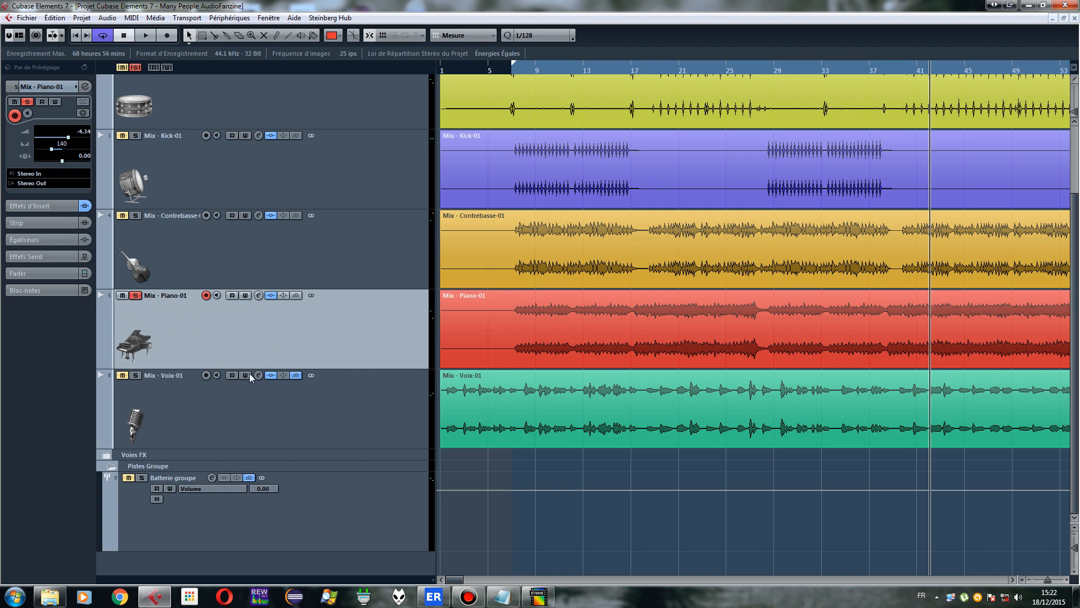
Select the Voix track, solo it alone and place the playback cursor near bar 2
left_click(153, 394)
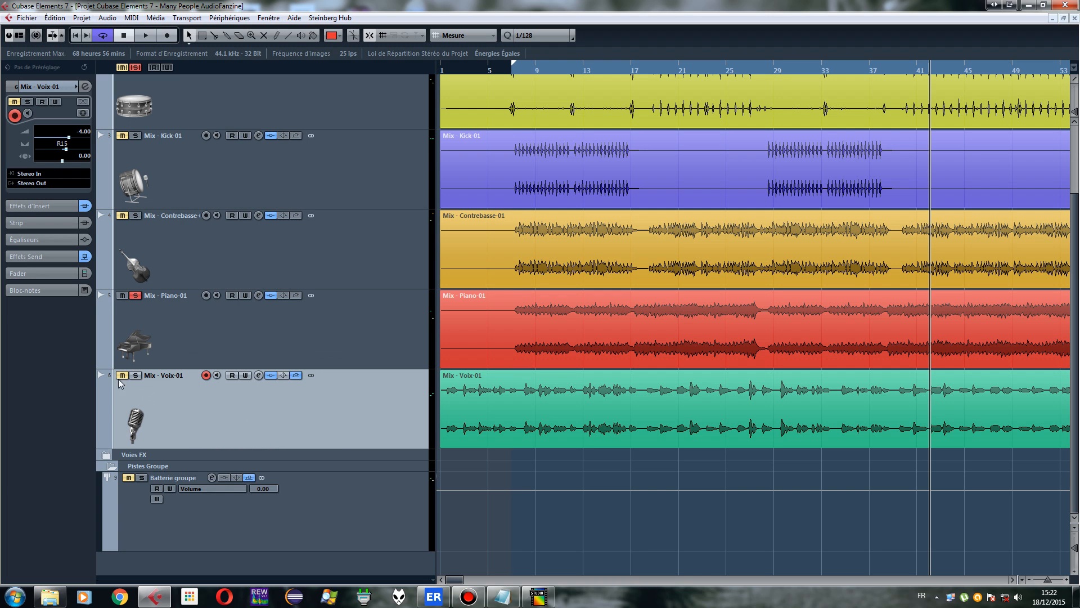
left_click(135, 375)
left_click(489, 329)
left_click_drag(482, 72, 451, 67)
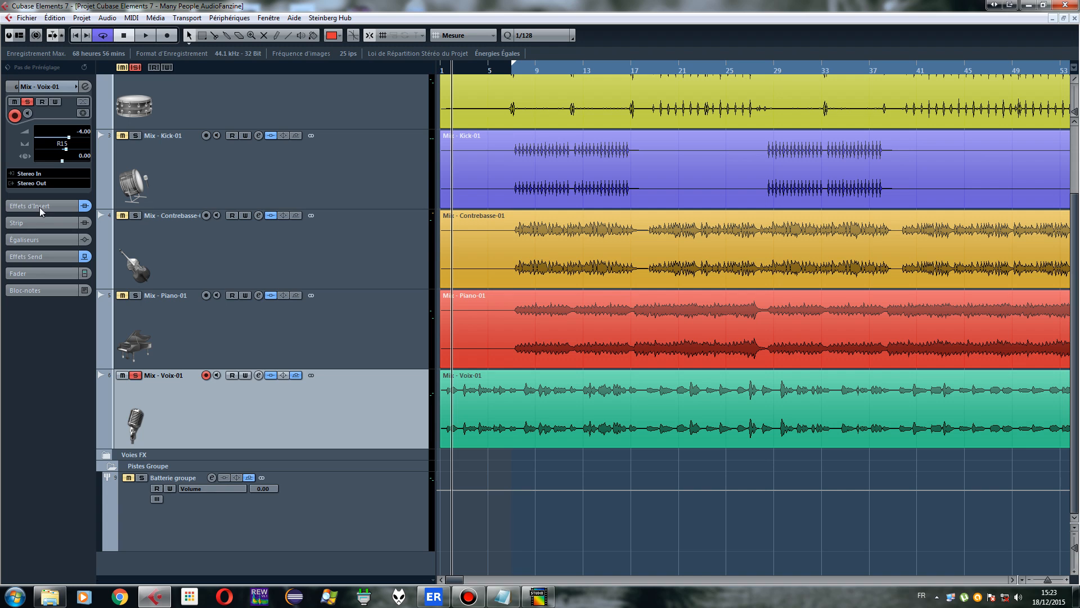
right_click(211, 412)
left_click(180, 396)
right_click(273, 407)
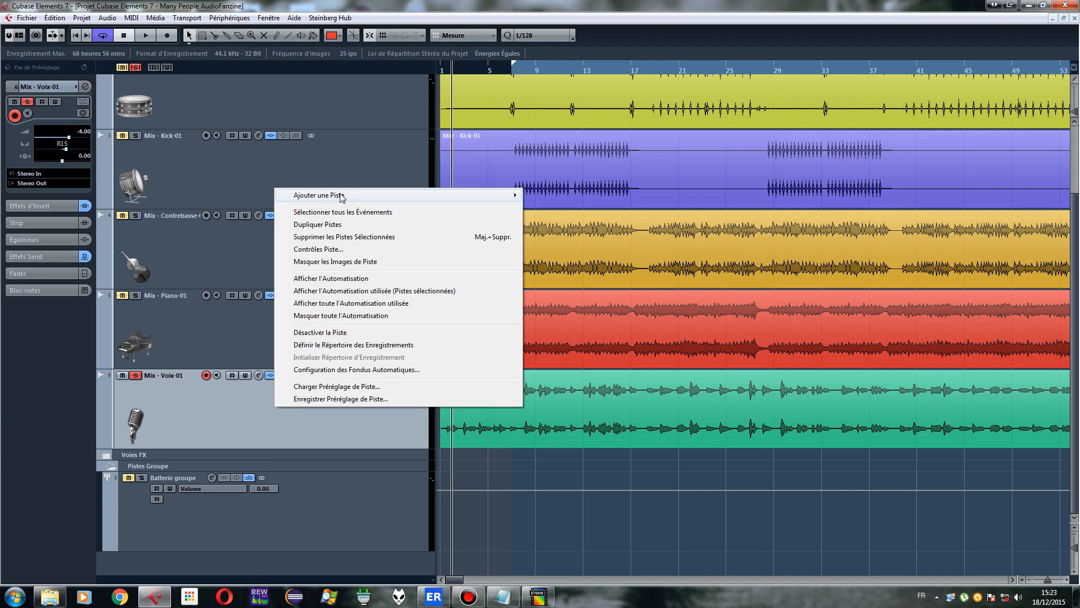
mouse_move(342, 196)
left_click(210, 428)
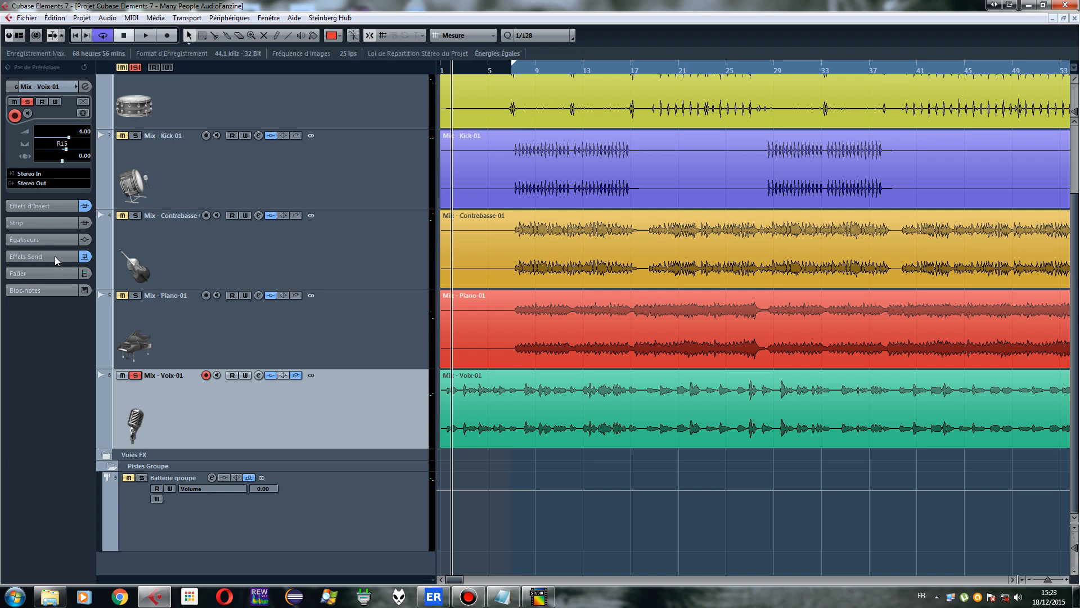
Add a stereo FX channel track with EchoBoy as its effect
right_click(295, 554)
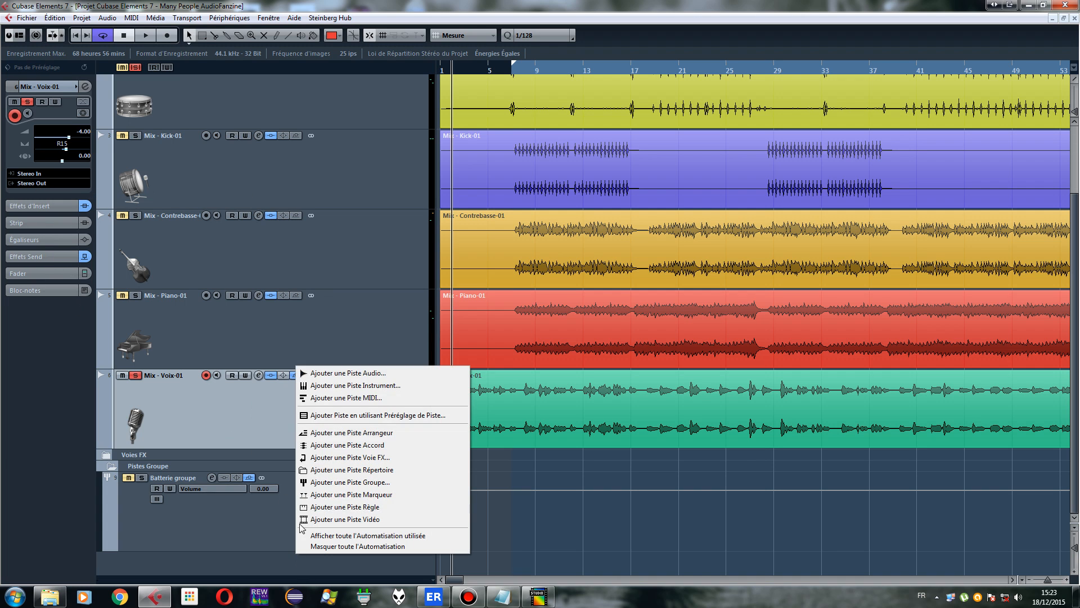
left_click(388, 457)
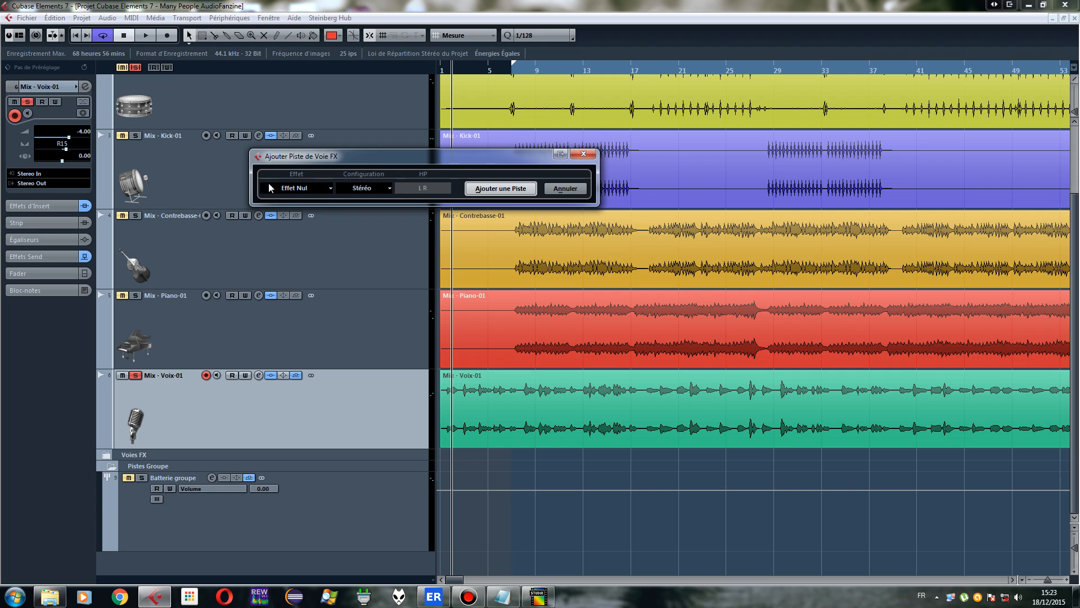
left_click(302, 187)
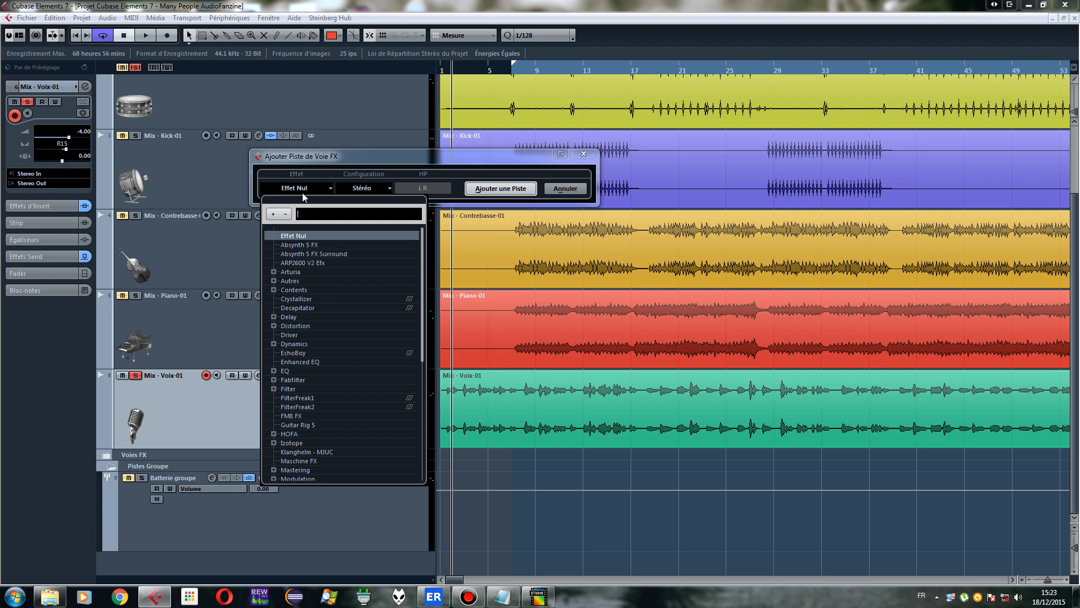
left_click(274, 317)
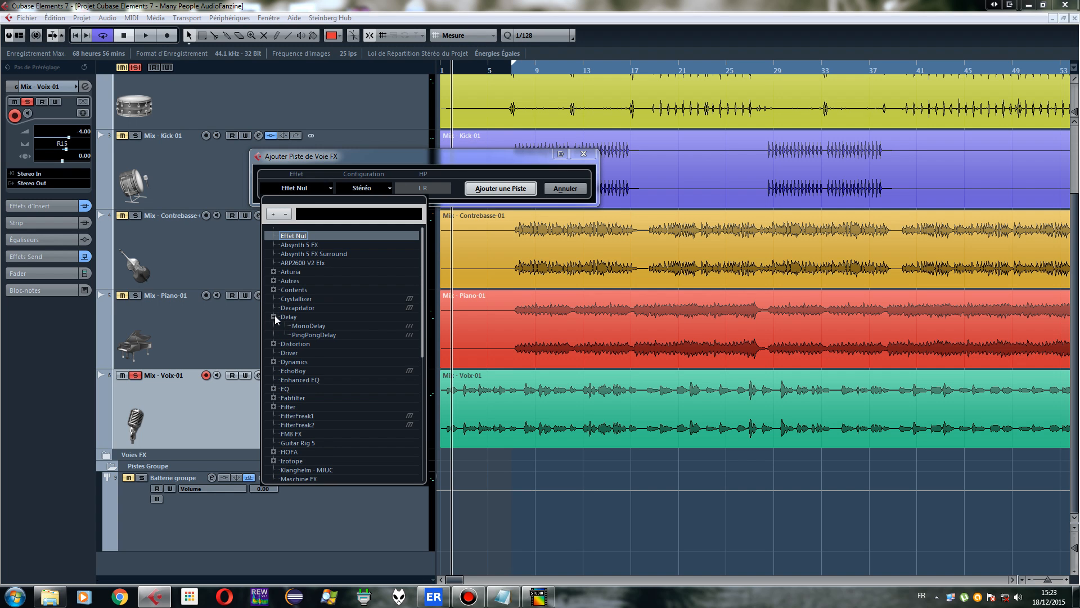
left_click(274, 317)
left_click(315, 217)
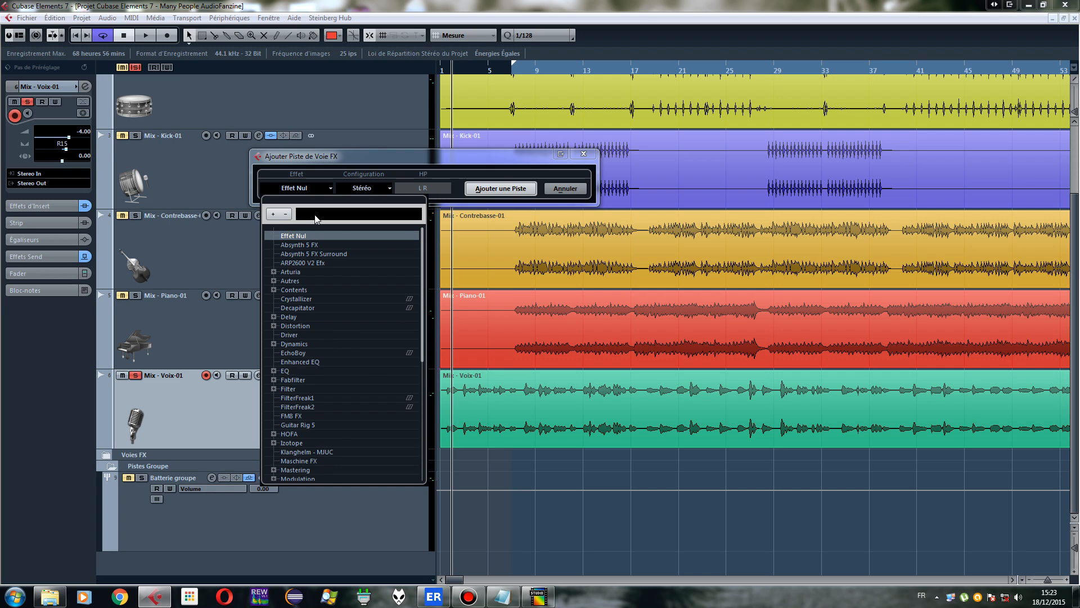
type("echoboy")
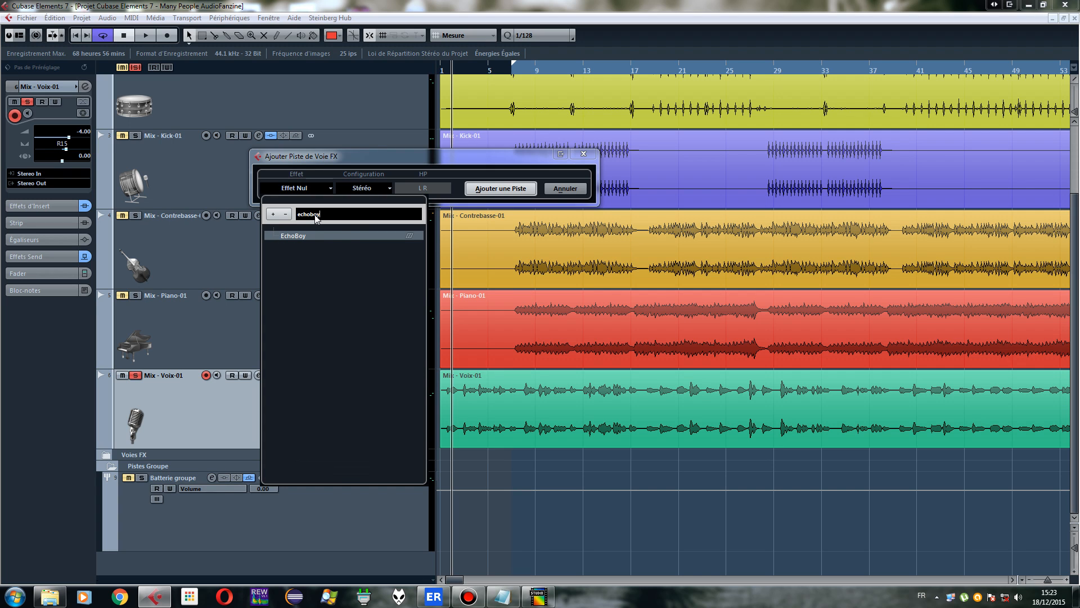
left_click(304, 236)
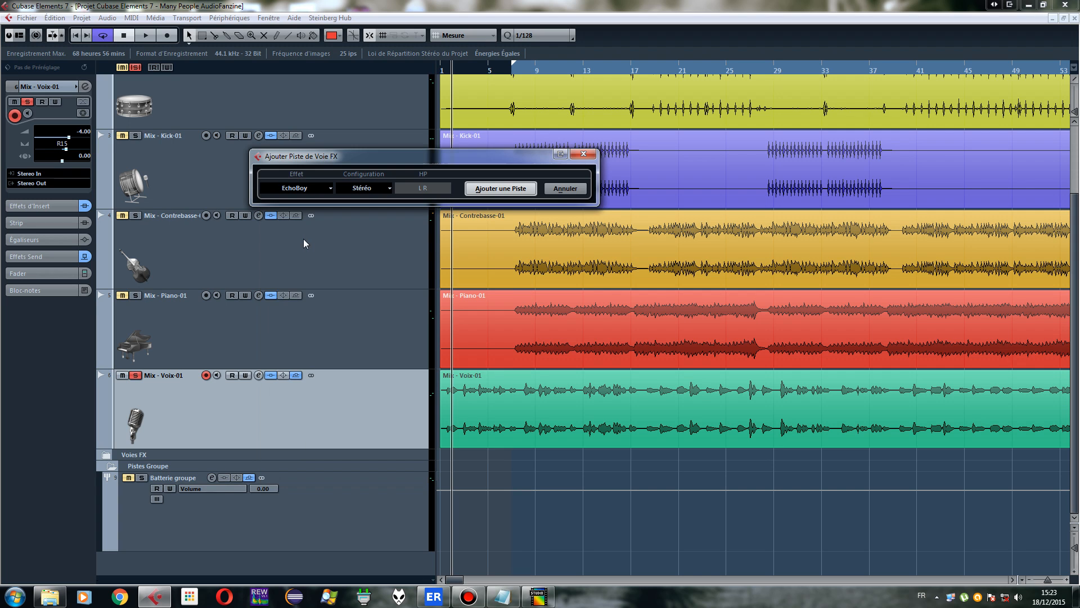
left_click(501, 188)
Expand the Voies FX folder and show the insert effects of the Voix - comp channel
left_click(217, 409)
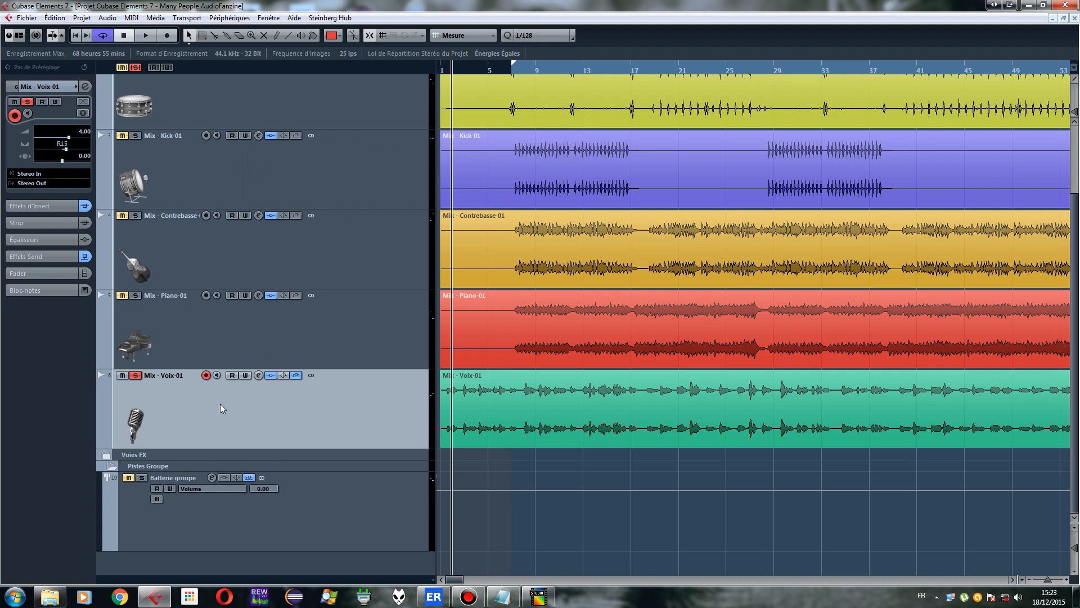
left_click(49, 206)
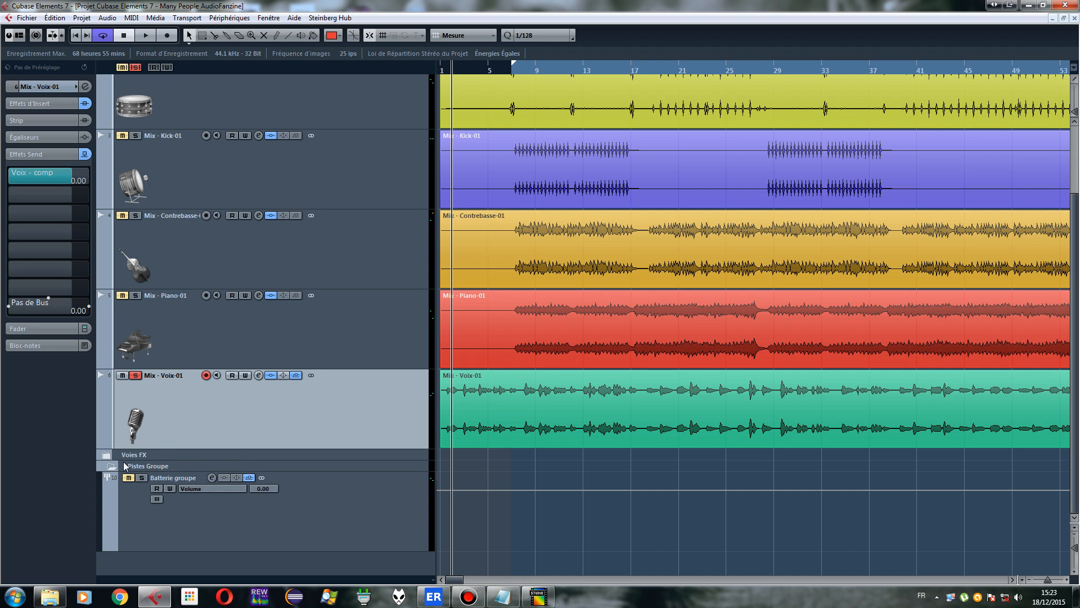
left_click(105, 454)
scroll(272, 439, "down", 5)
left_click(241, 292)
scroll(301, 346, "up", 5)
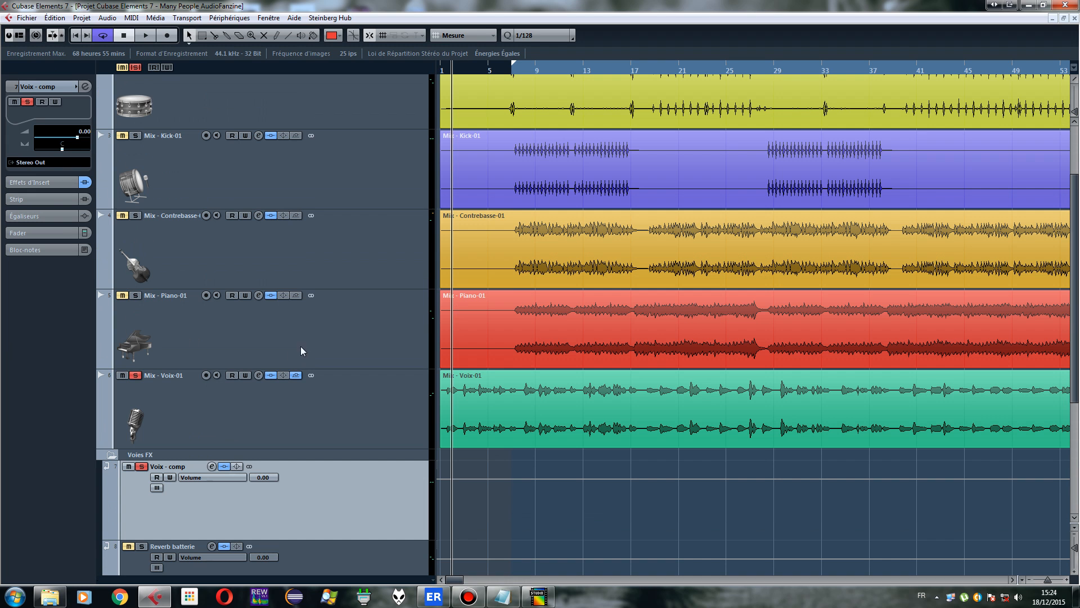
left_click(33, 182)
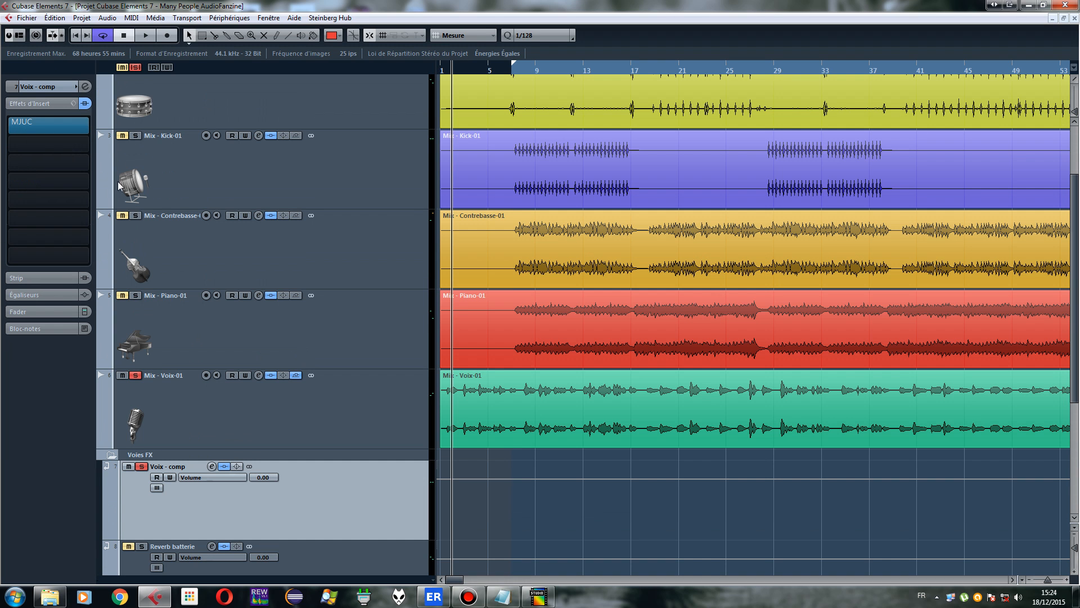
Open EchoBoy on the FX 3-EchoBoy channel and load the RockVocal preset from the Vocal category
scroll(225, 428, "down", 3)
left_click(261, 471)
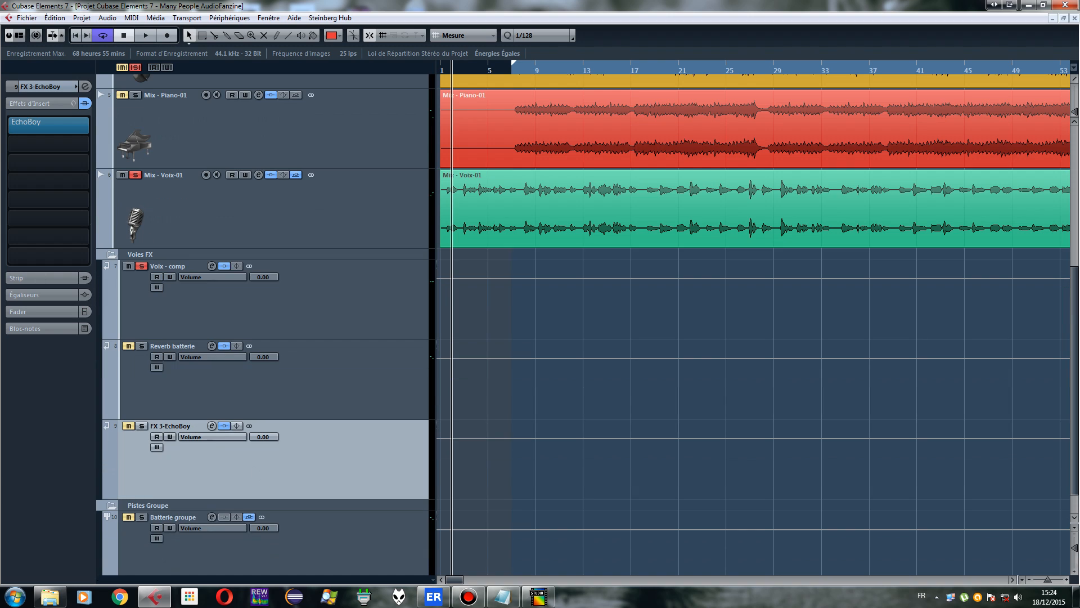
left_click(55, 119)
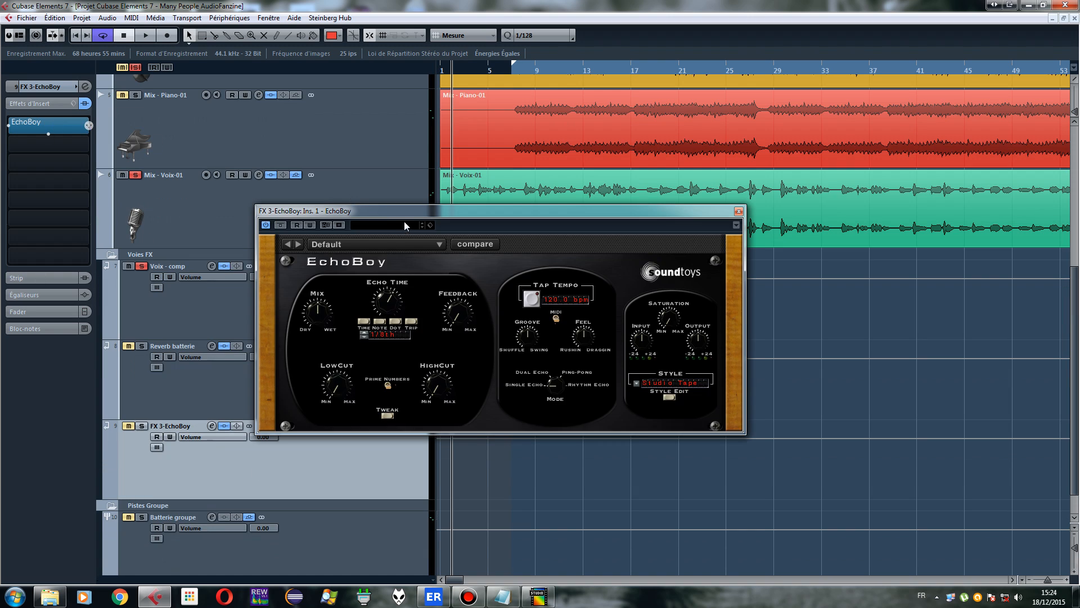
left_click(384, 242)
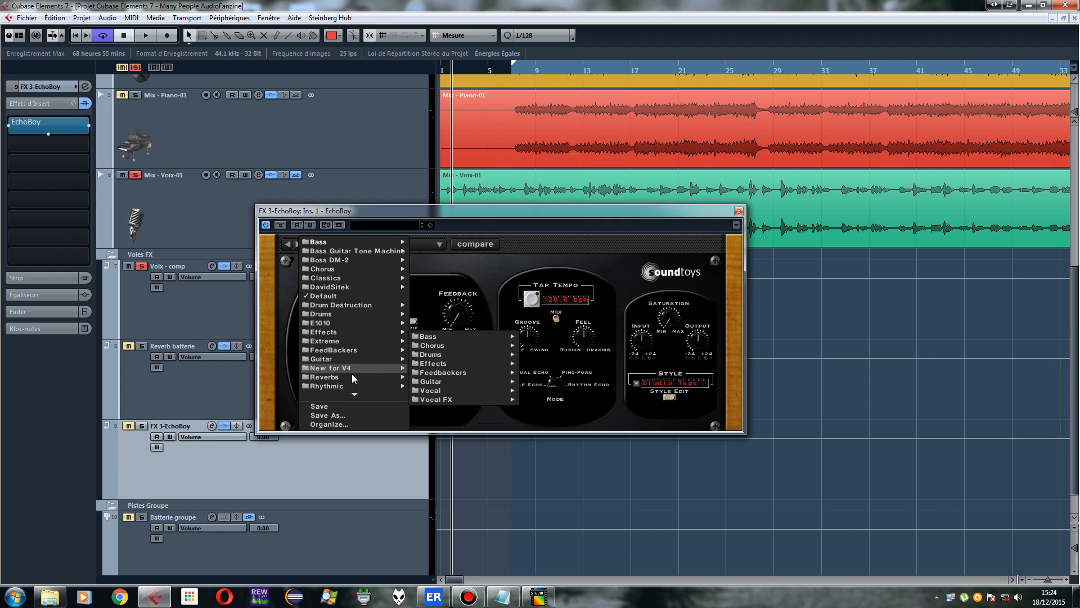
mouse_move(356, 396)
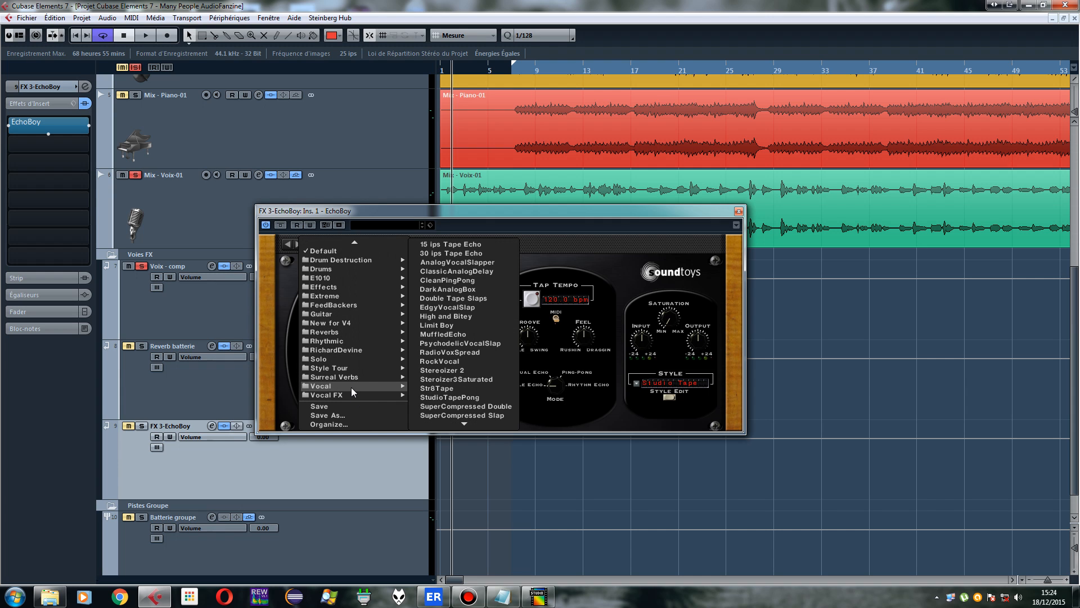
left_click(457, 363)
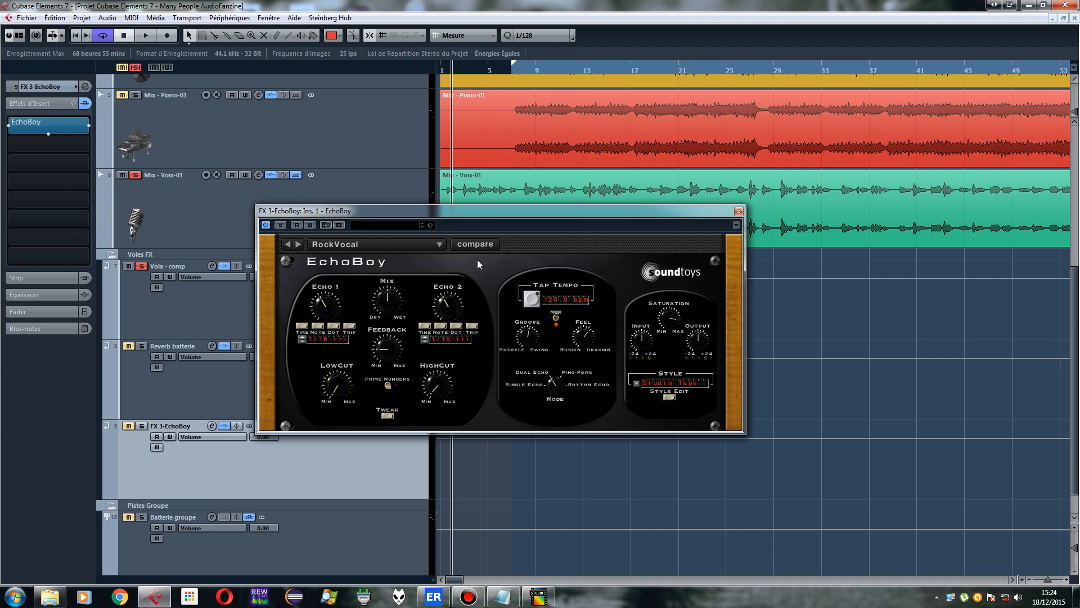
left_click_drag(457, 210, 503, 187)
Start playback, solo the FX 3-EchoBoy channel and check the Voix - comp channel's inserts
left_click(145, 35)
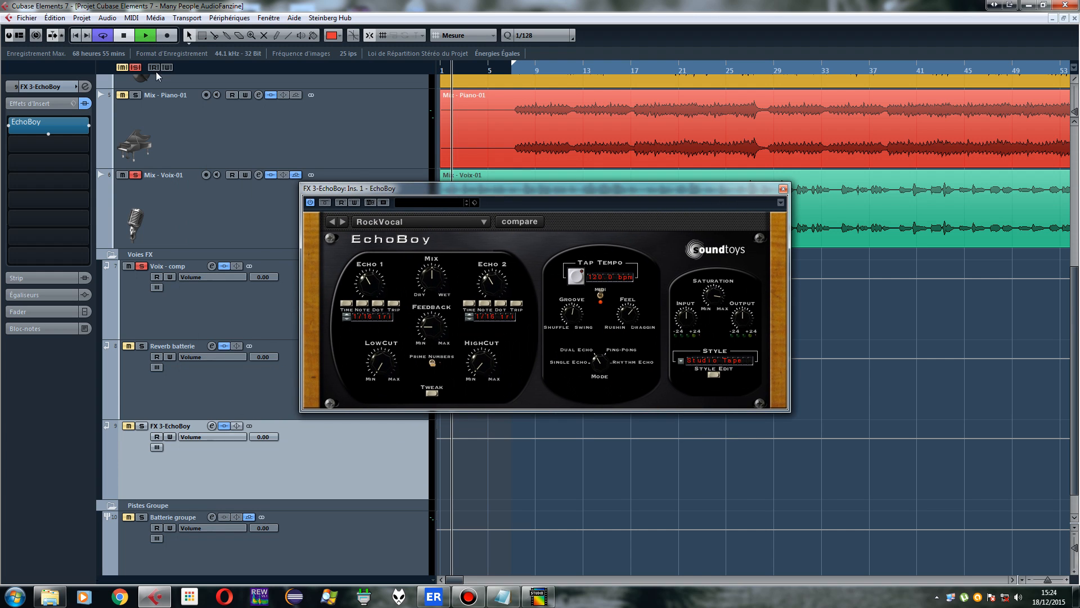
left_click(141, 426)
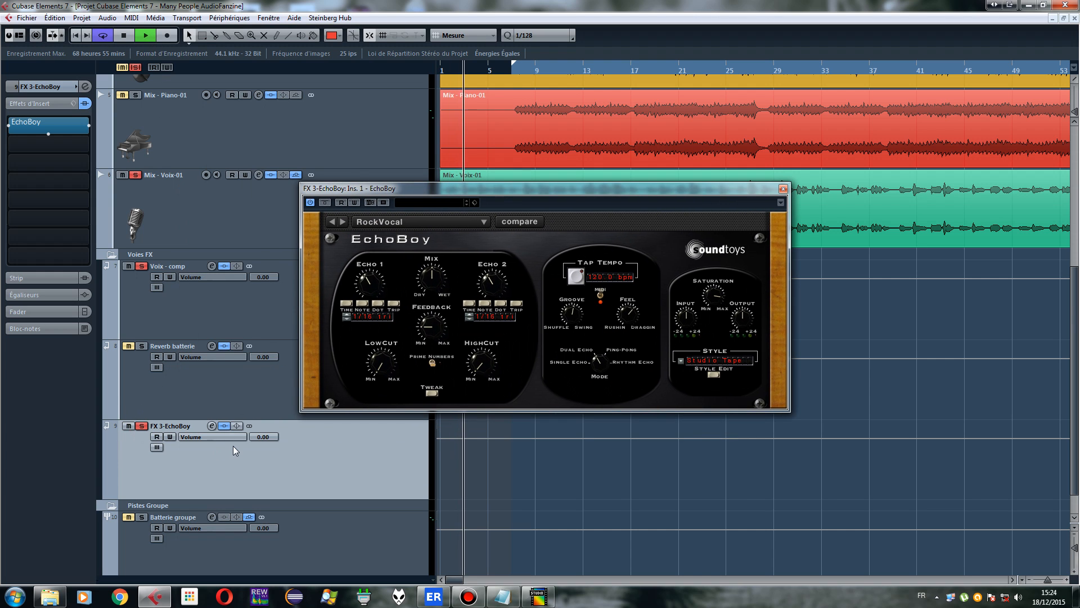
left_click(210, 305)
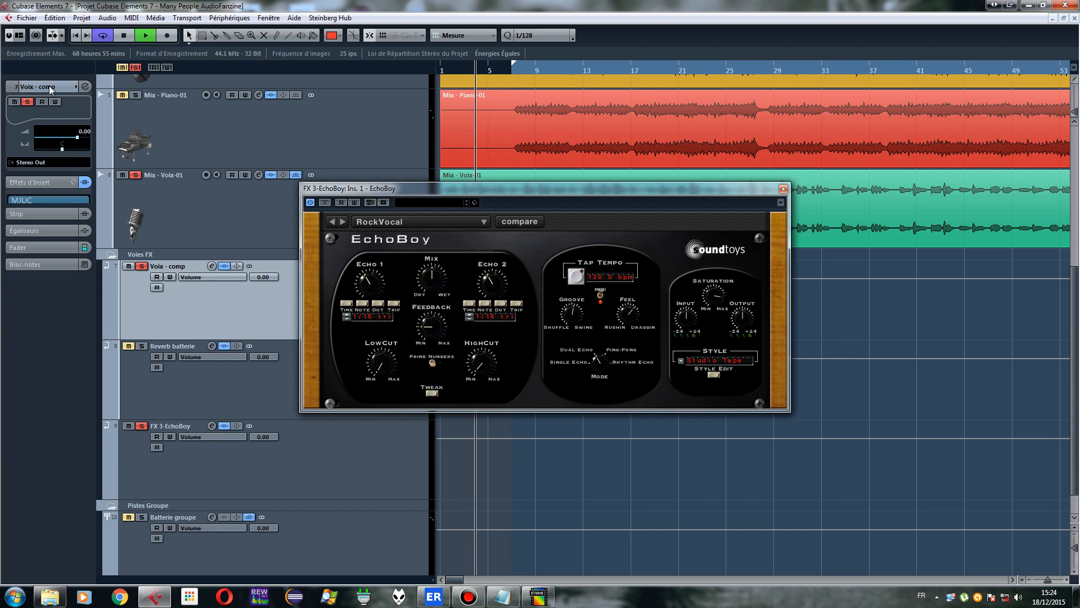
left_click(40, 200)
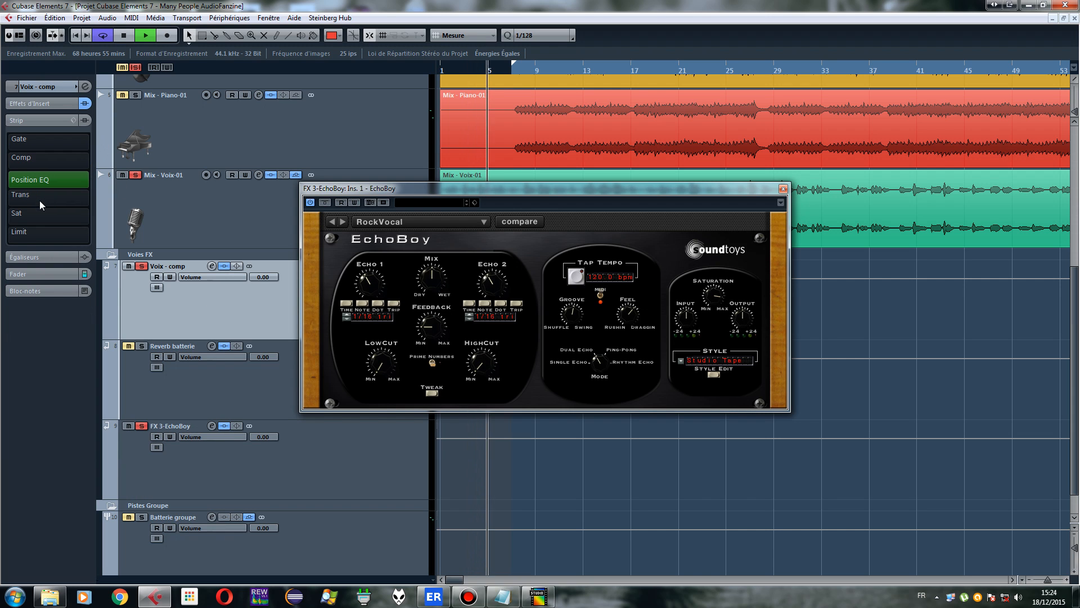
left_click(33, 103)
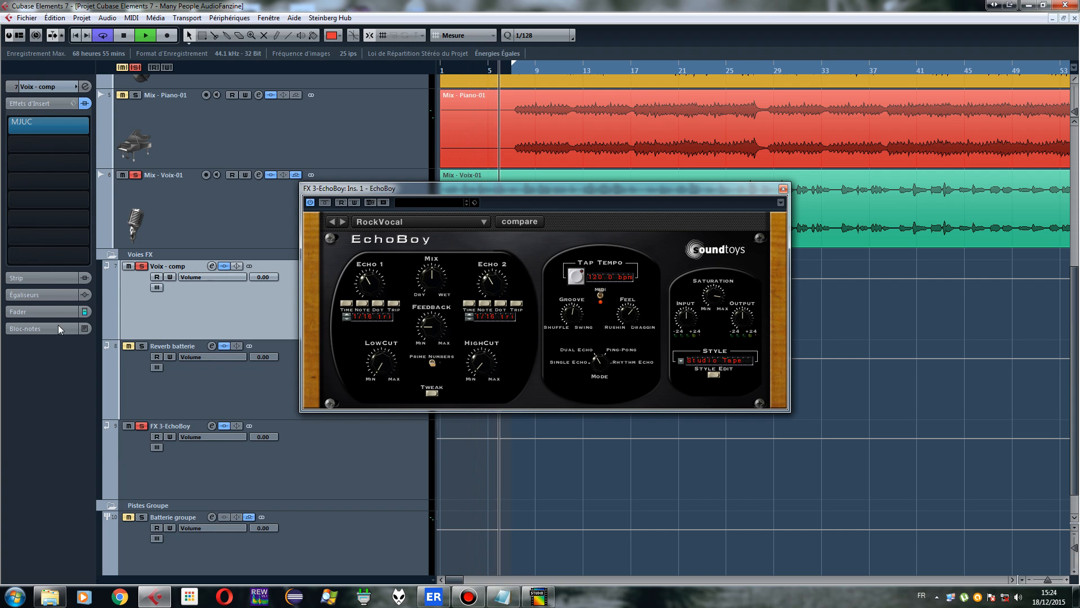
Route the Voix track's second effect send to FX 3-EchoBoy and activate it
scroll(214, 229, "up", 5)
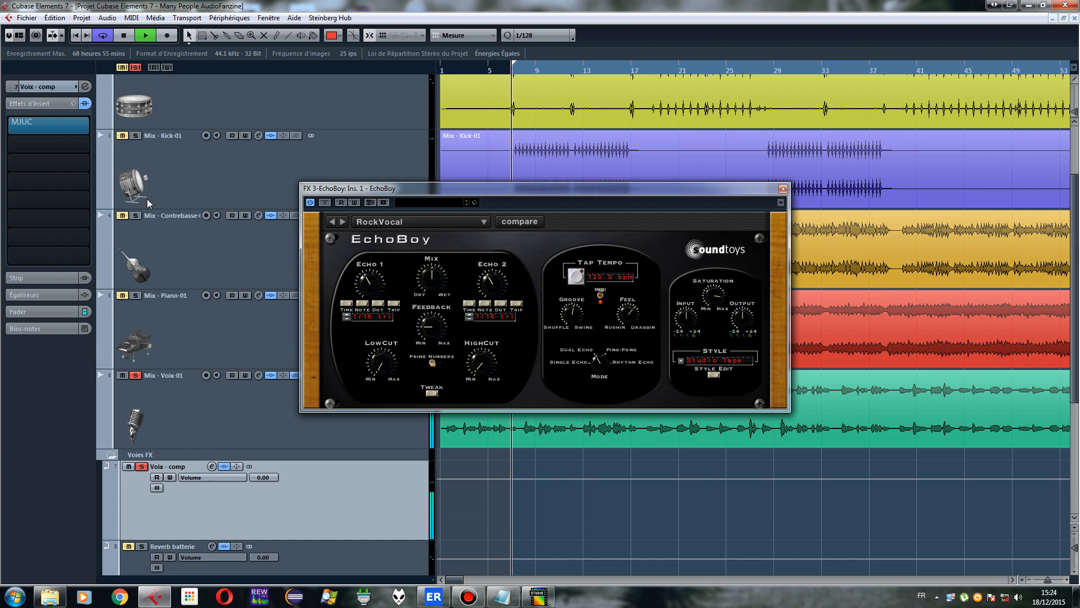
left_click(188, 498)
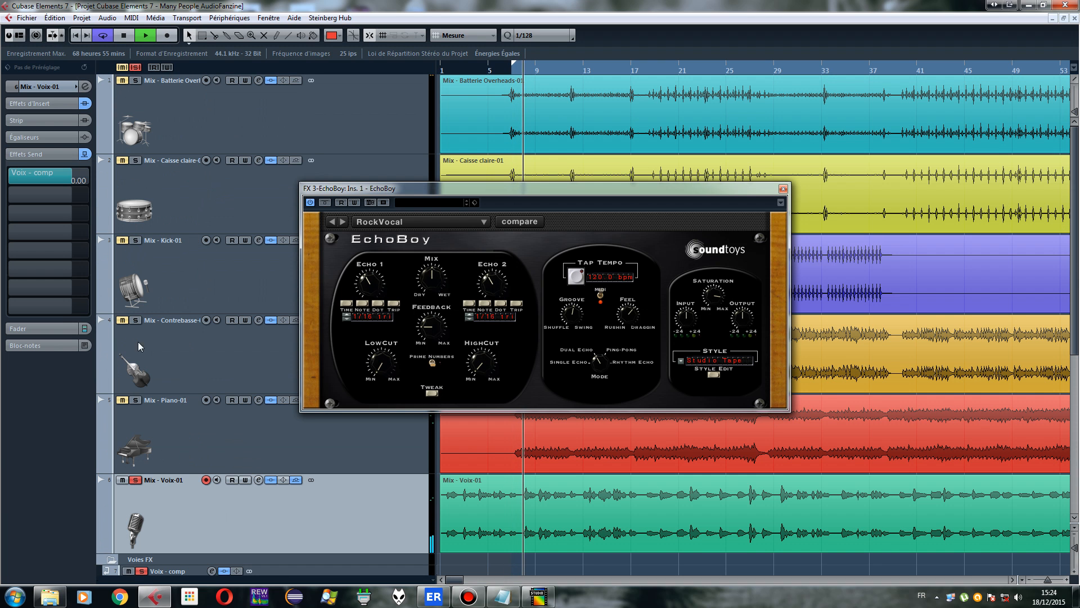
left_click(32, 194)
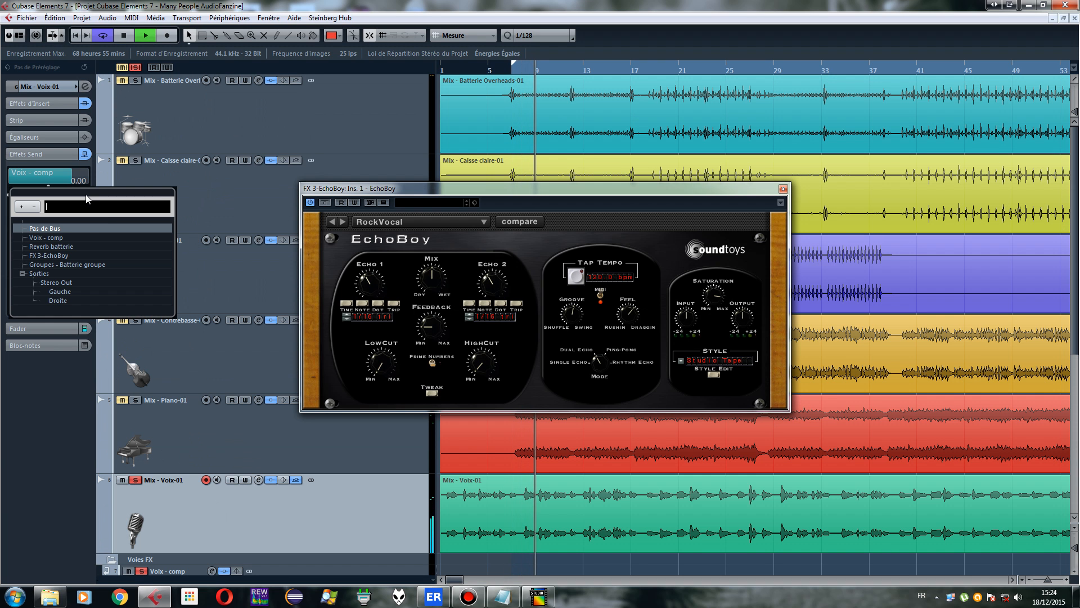
left_click(54, 254)
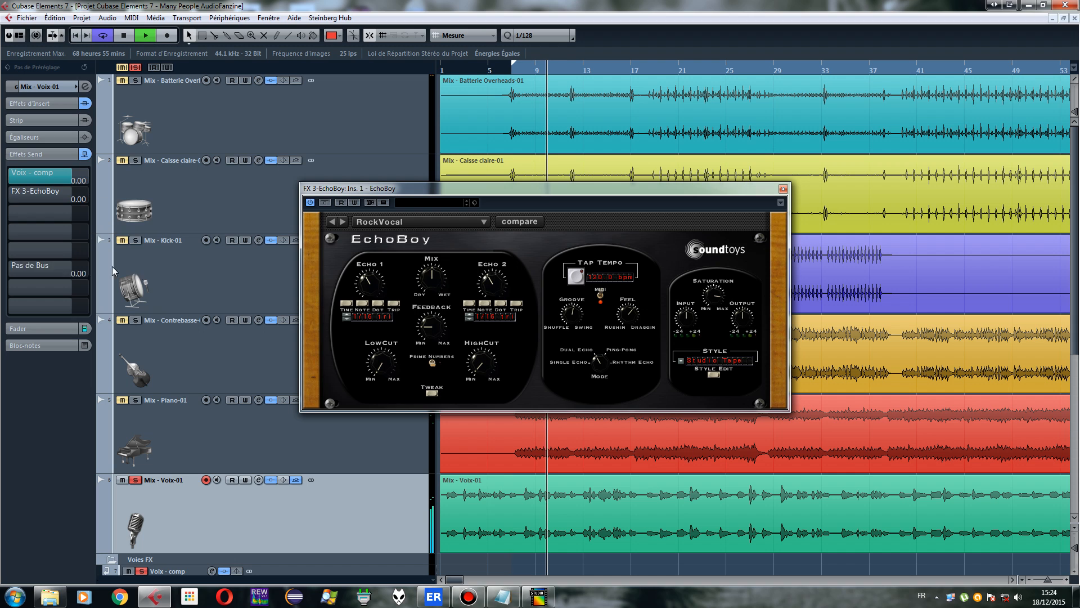
left_click(11, 191)
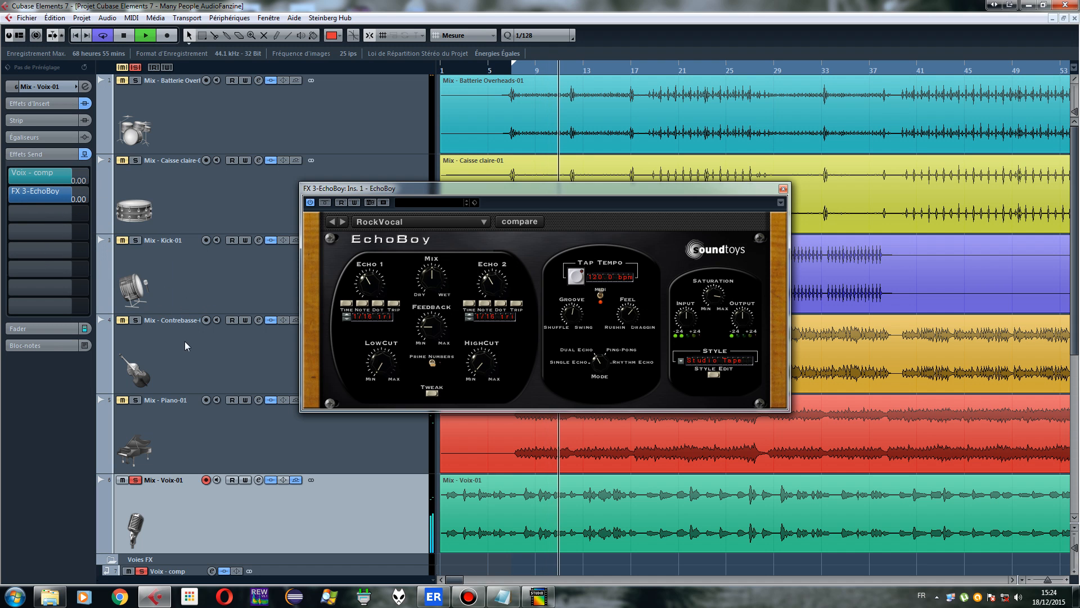
Listen to the voice through EchoBoy, moving the plug-in window clear of the FX tracks and restarting playback
scroll(273, 403, "down", 5)
left_click_drag(421, 188, 594, 157)
key("space")
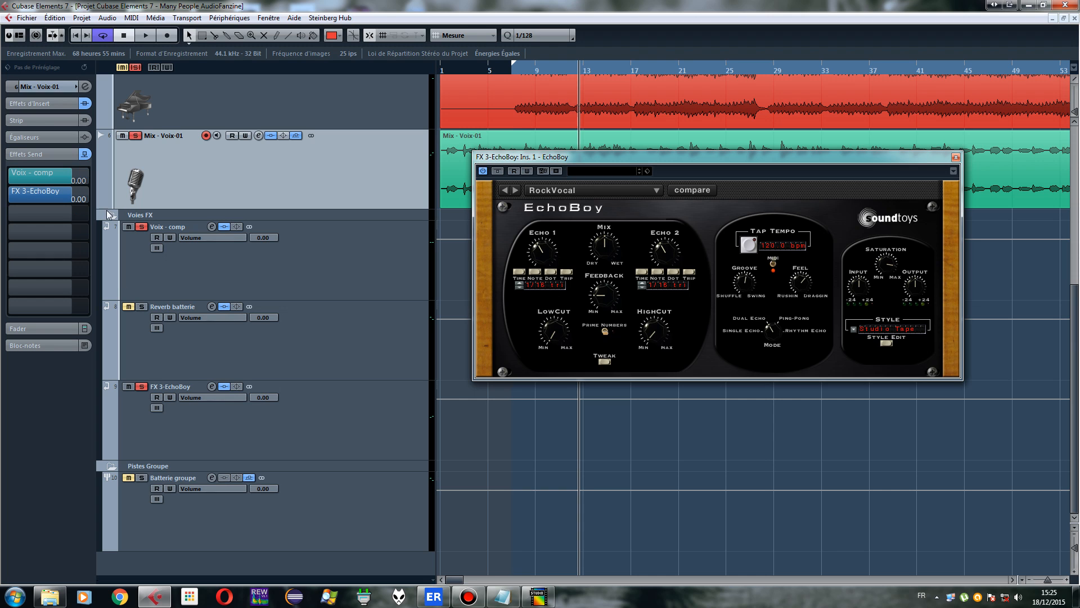
left_click(145, 36)
left_click_drag(662, 160, 624, 164)
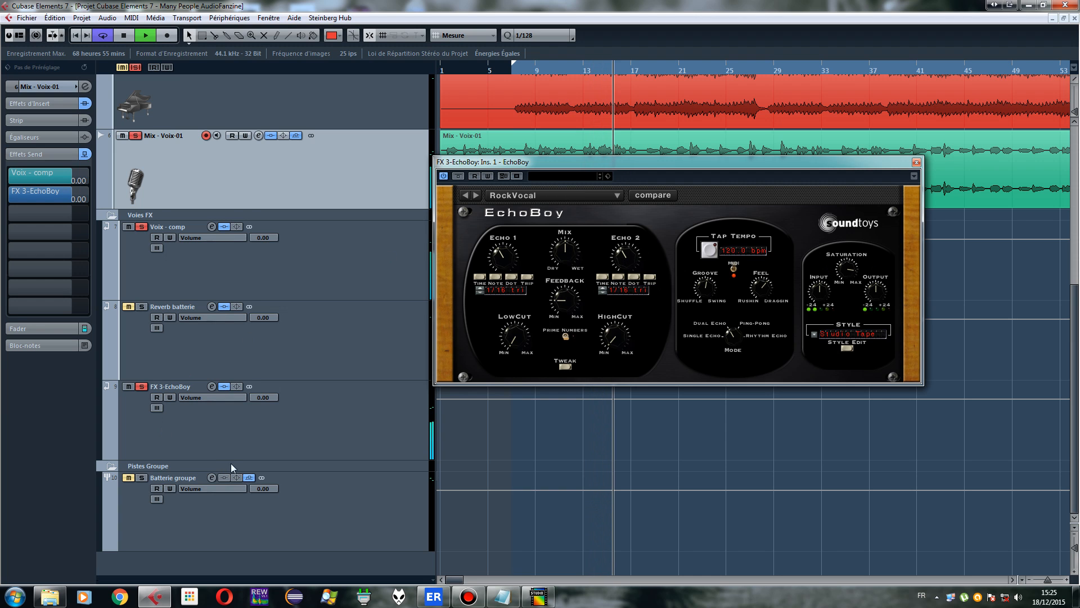
Lower the FX 3-EchoBoy channel's volume to -5.45 while listening, and stop playback
left_click(197, 422)
left_click(34, 88)
left_click(43, 138)
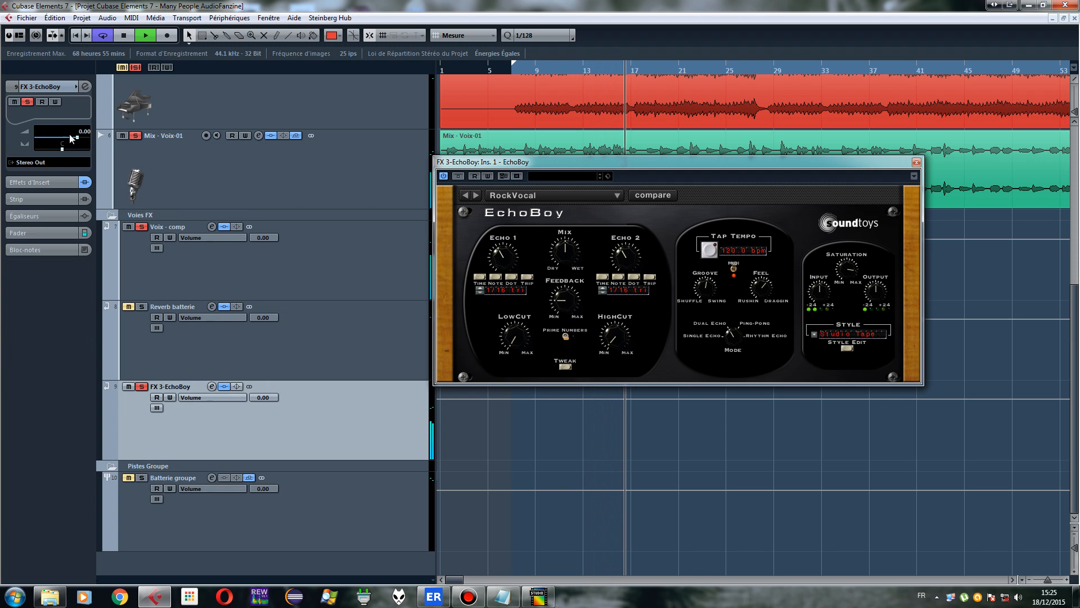
left_click_drag(44, 140, 66, 141)
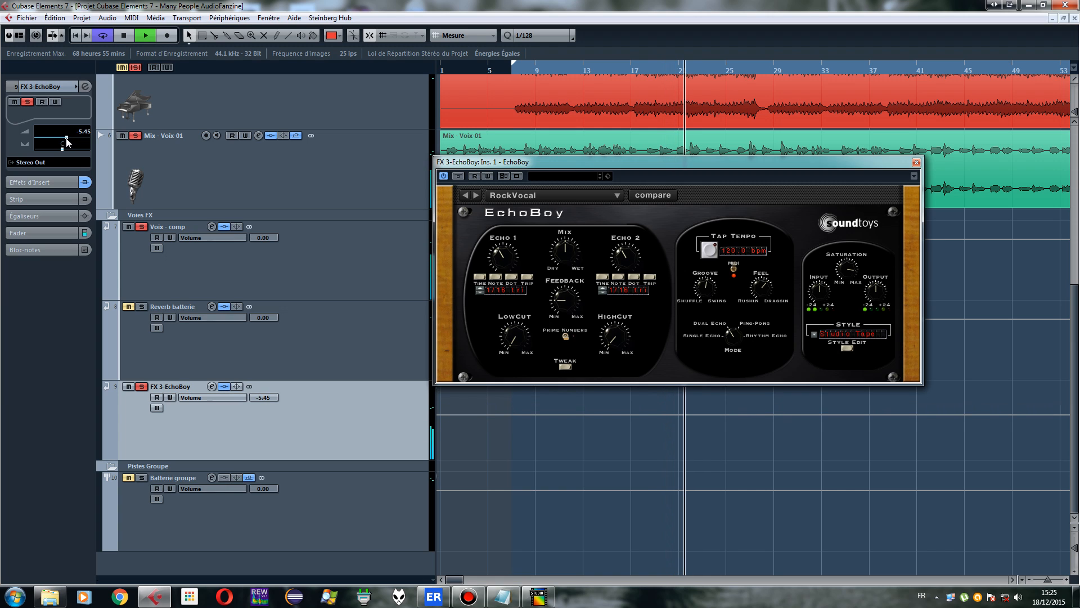
left_click(124, 35)
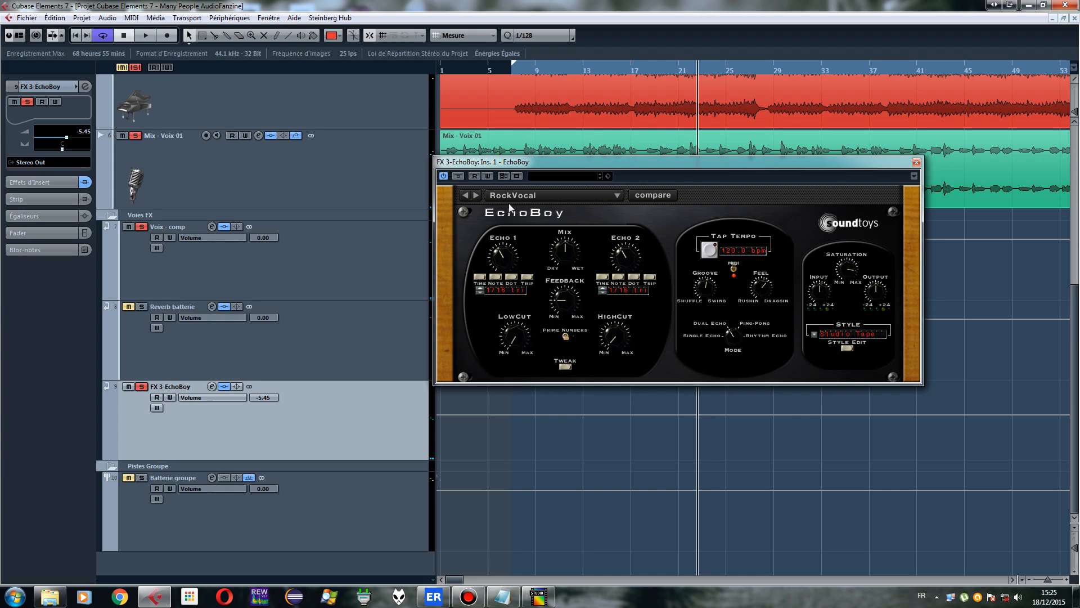
Audition the Stereoizer 2 and Steroizer3Saturated presets in EchoBoy during playback, and load AnalogVocalSlapper from the Vocal category
left_click(146, 35)
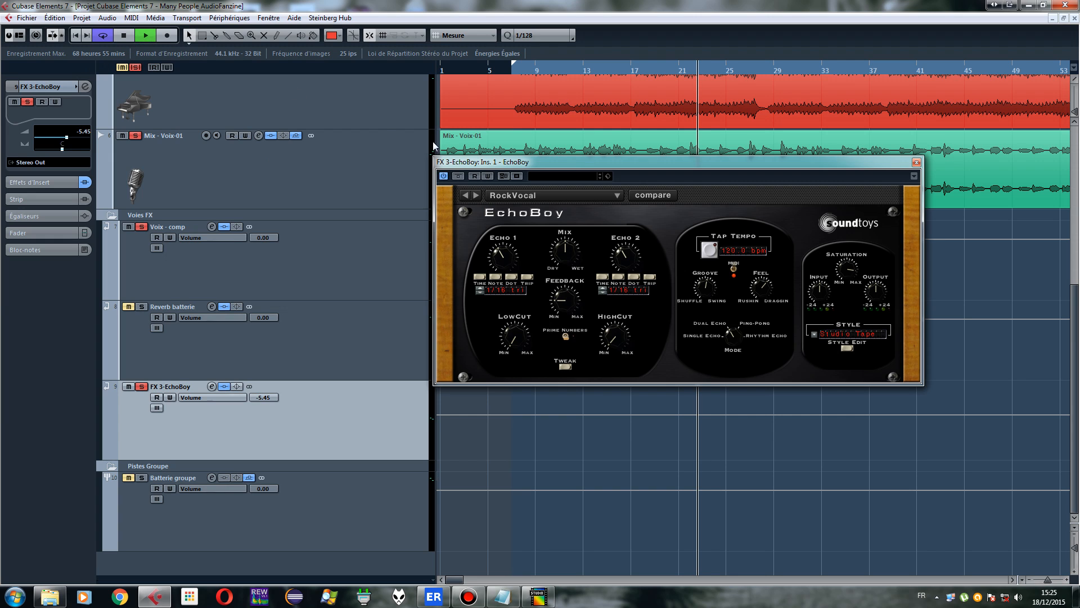
left_click(477, 195)
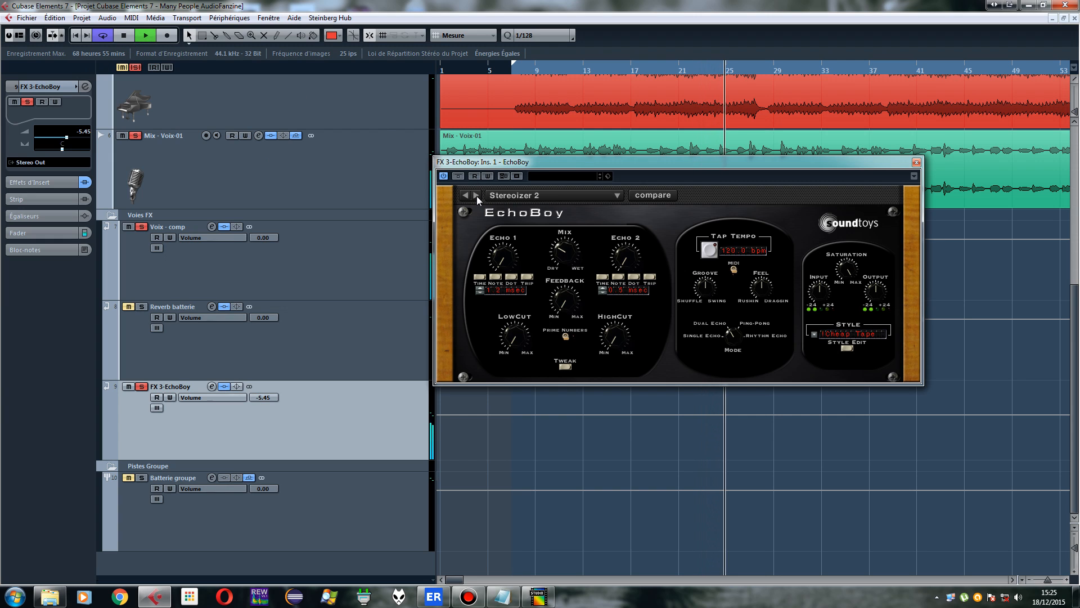
left_click(477, 194)
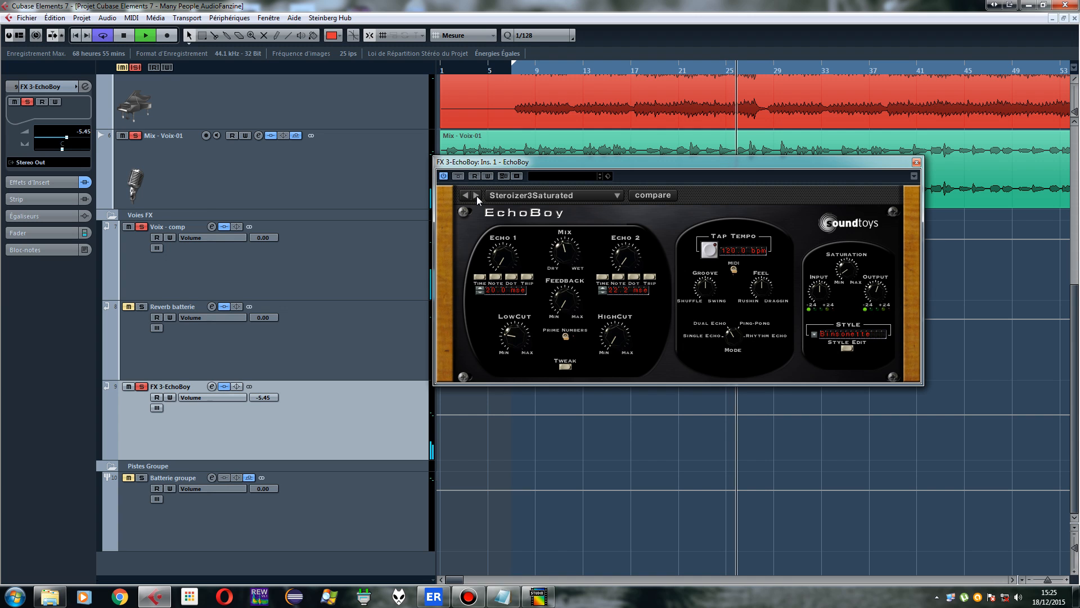
left_click(495, 196)
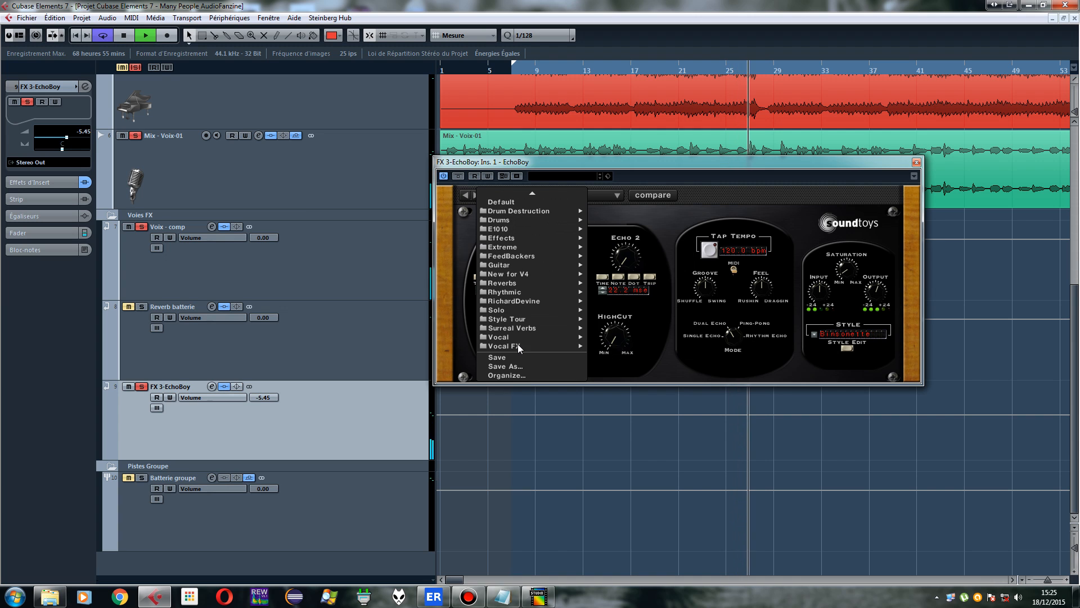
mouse_move(518, 337)
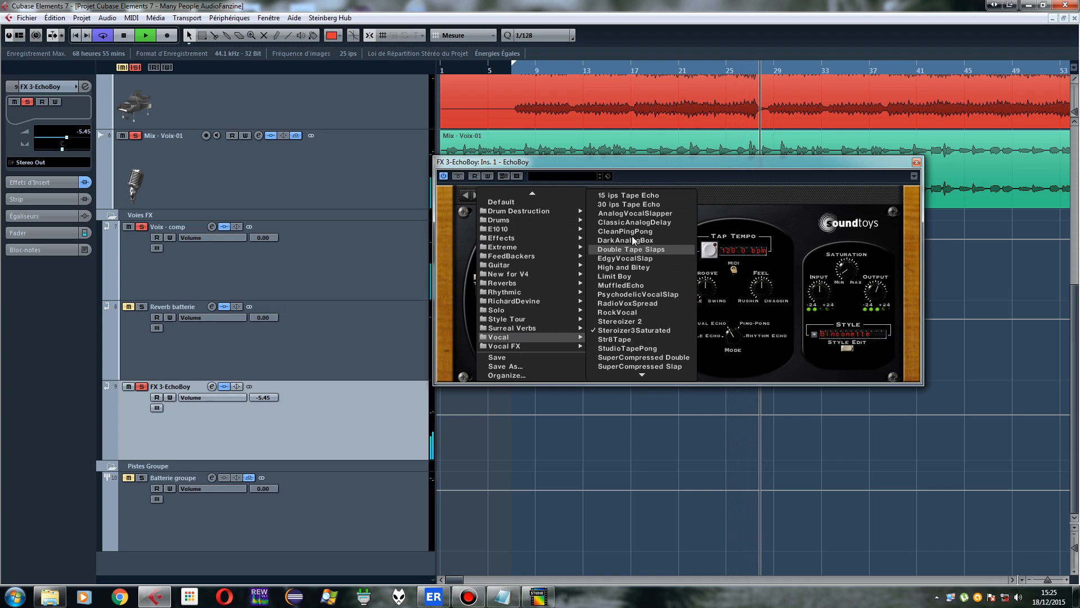
left_click(633, 214)
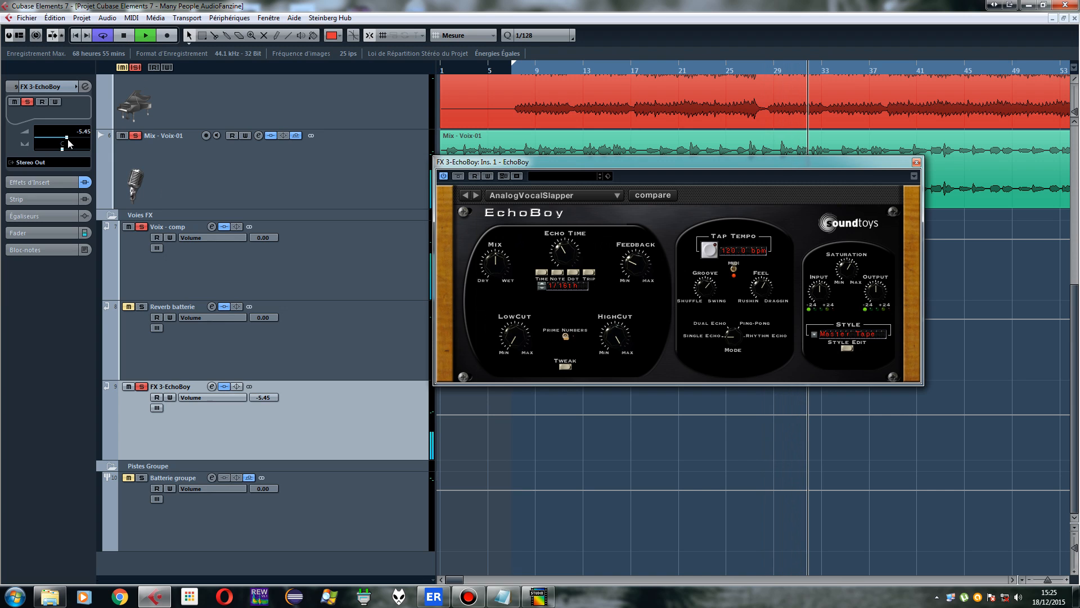
Fine-tune the FX 3-EchoBoy channel's volume to -4.00 by ear, stop playback and close the EchoBoy window
mouse_move(66, 137)
left_mouse_down()
mouse_move(77, 137)
mouse_move(68, 139)
left_mouse_up()
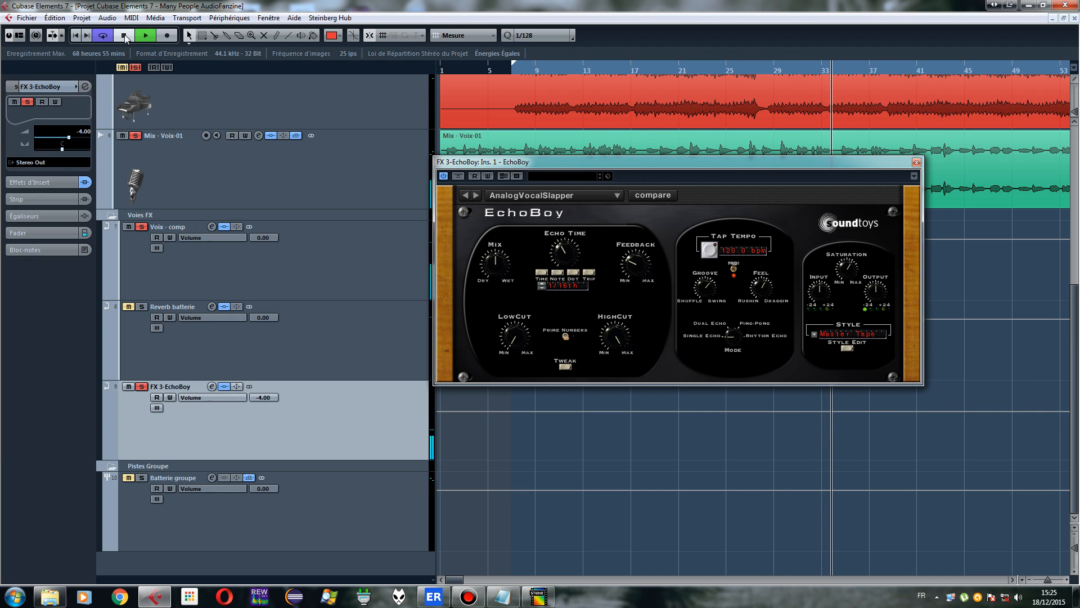
key("space")
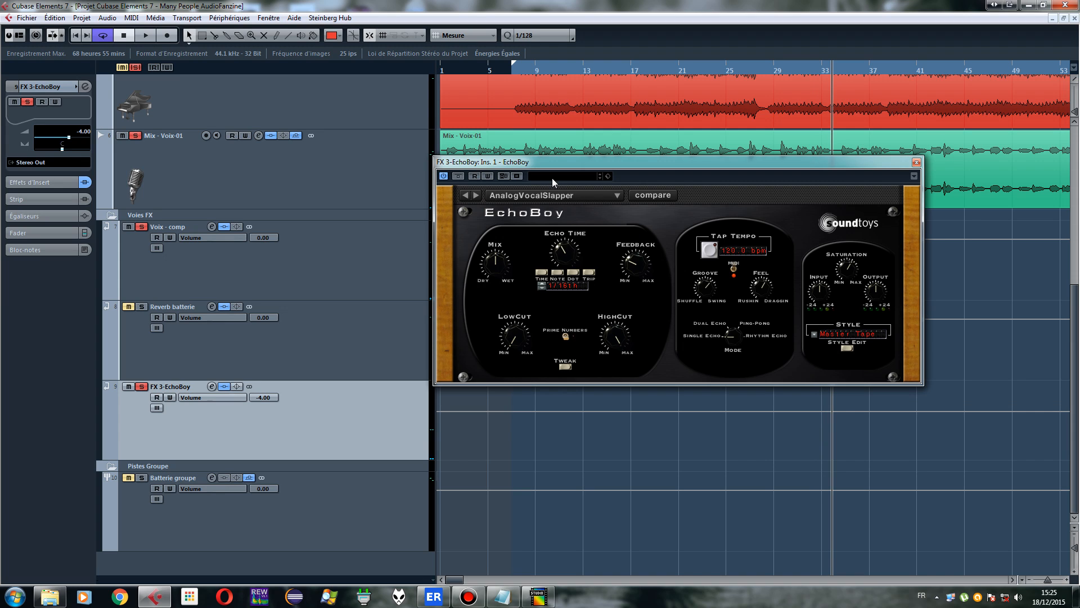
left_click(148, 38)
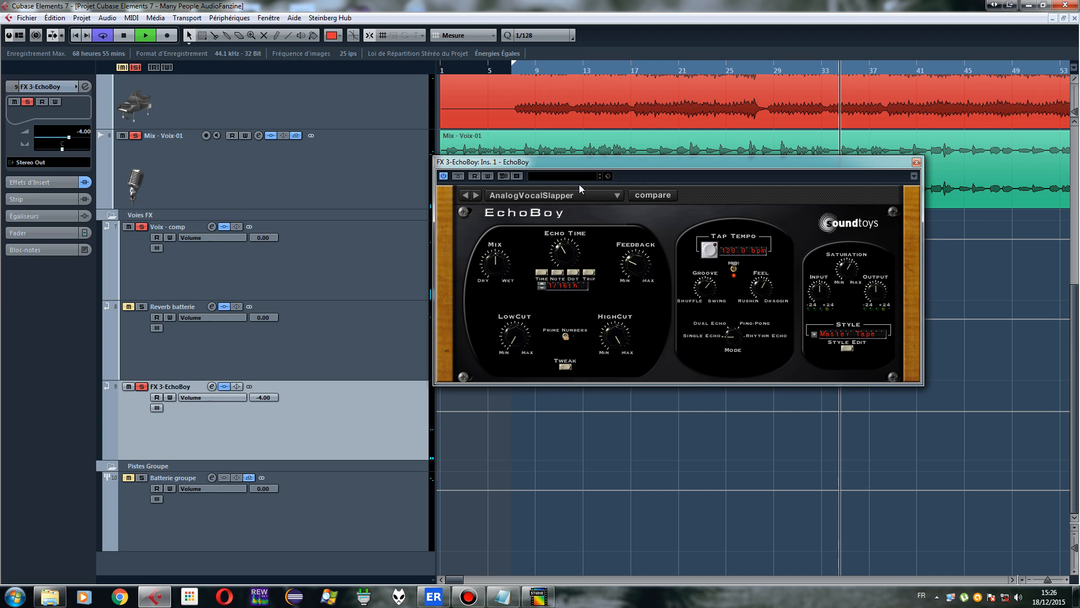
left_click_drag(583, 169, 544, 170)
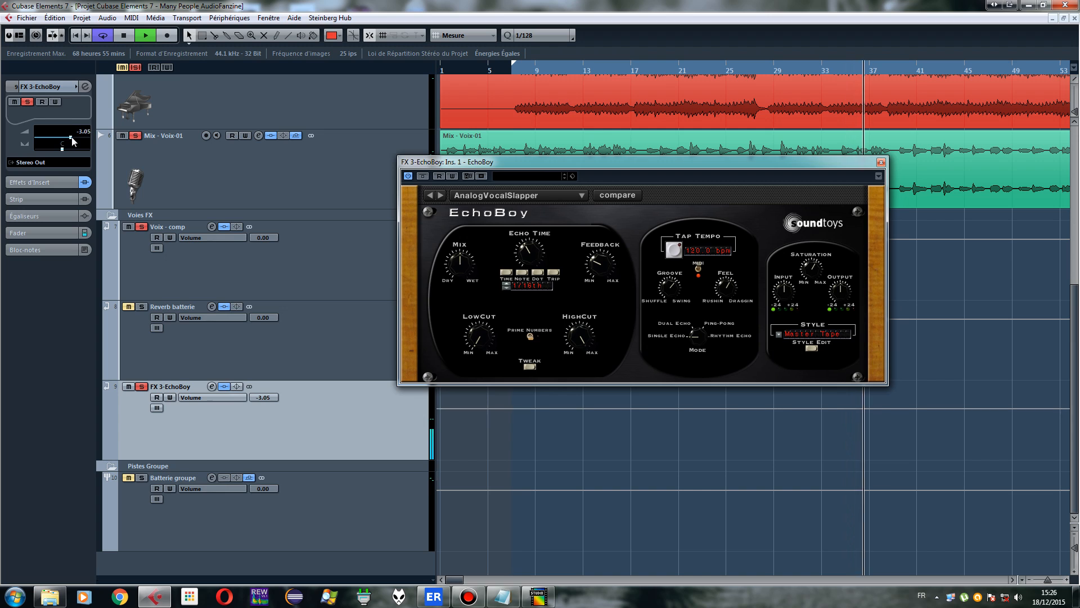
left_click_drag(68, 138, 69, 139)
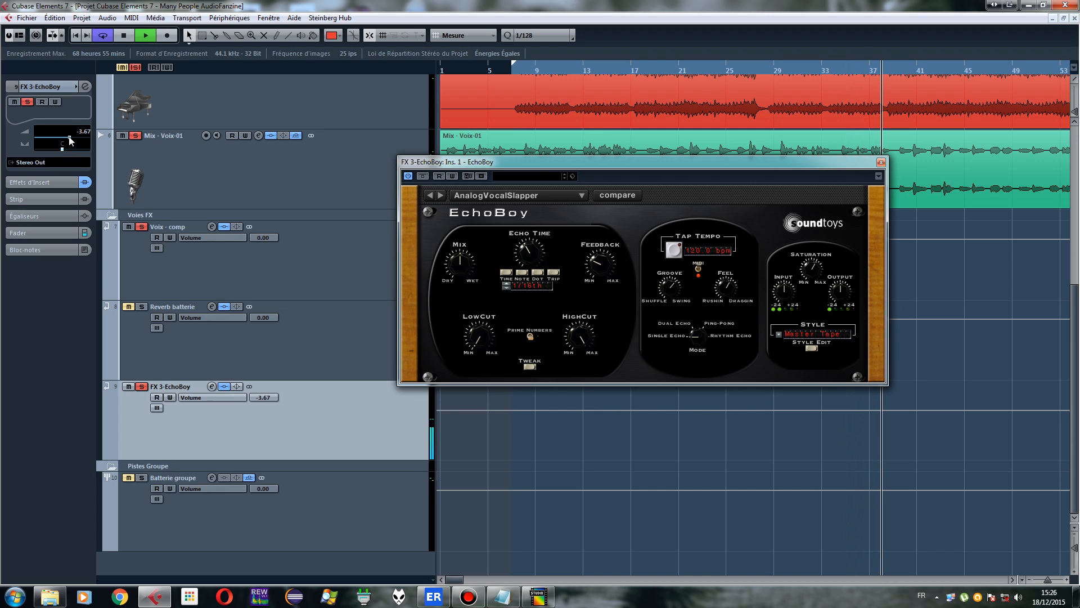
left_click(128, 38)
left_click_drag(639, 158, 555, 147)
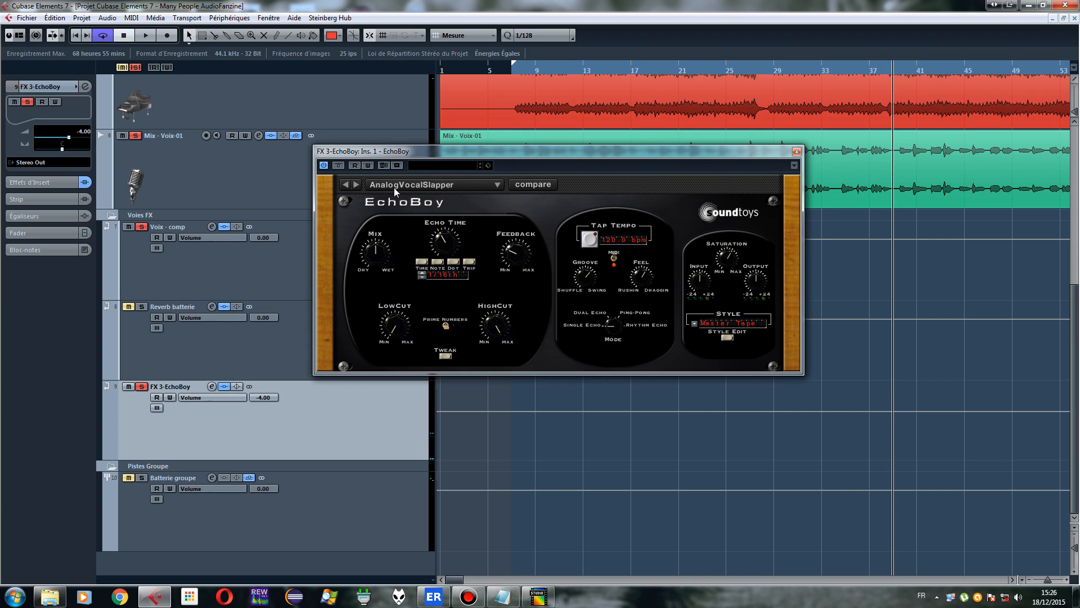
left_click_drag(504, 151, 522, 154)
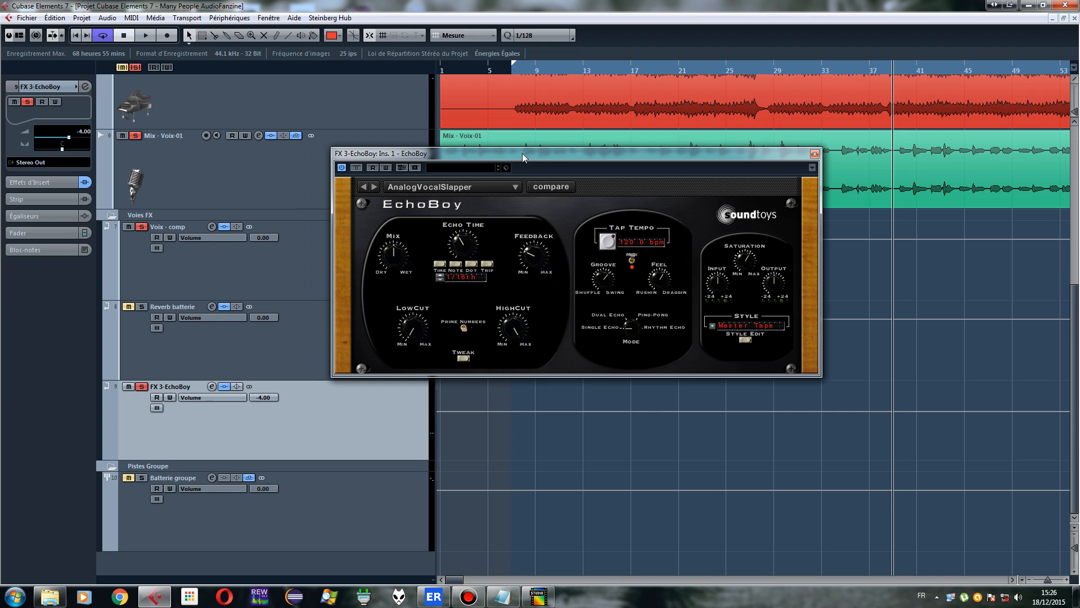
left_click(815, 154)
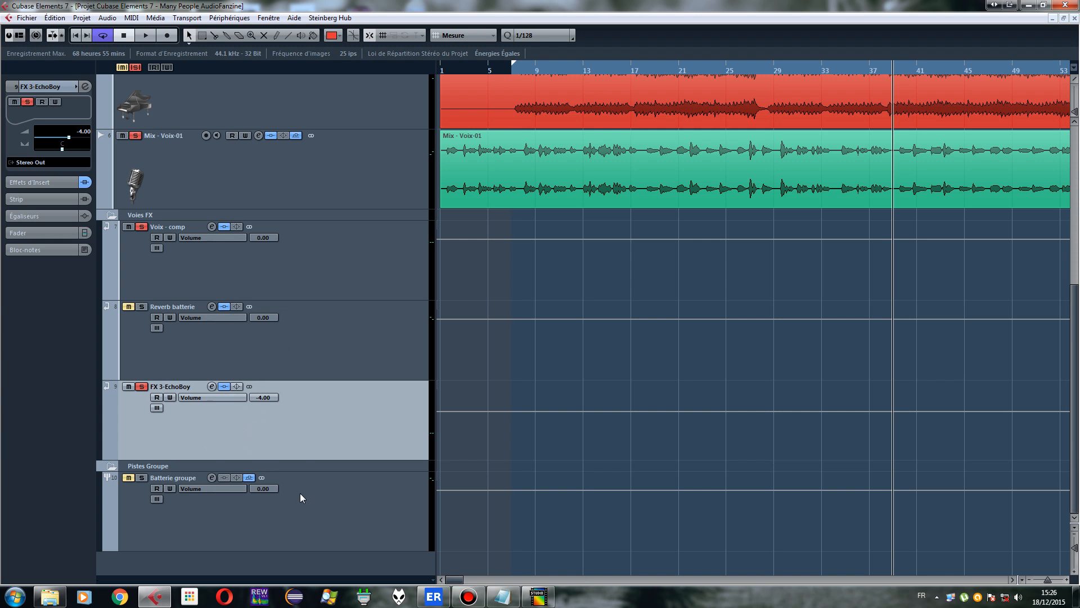
Add a stereo FX channel track using the HOFA IQ-Reverb x64 effect
right_click(335, 417)
mouse_move(394, 425)
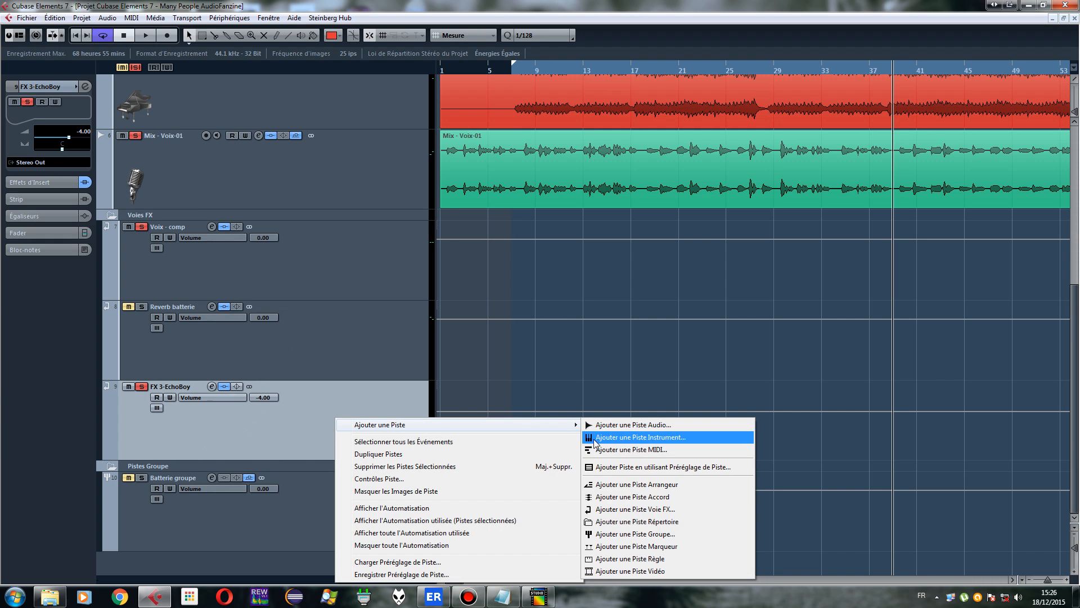
left_click(637, 510)
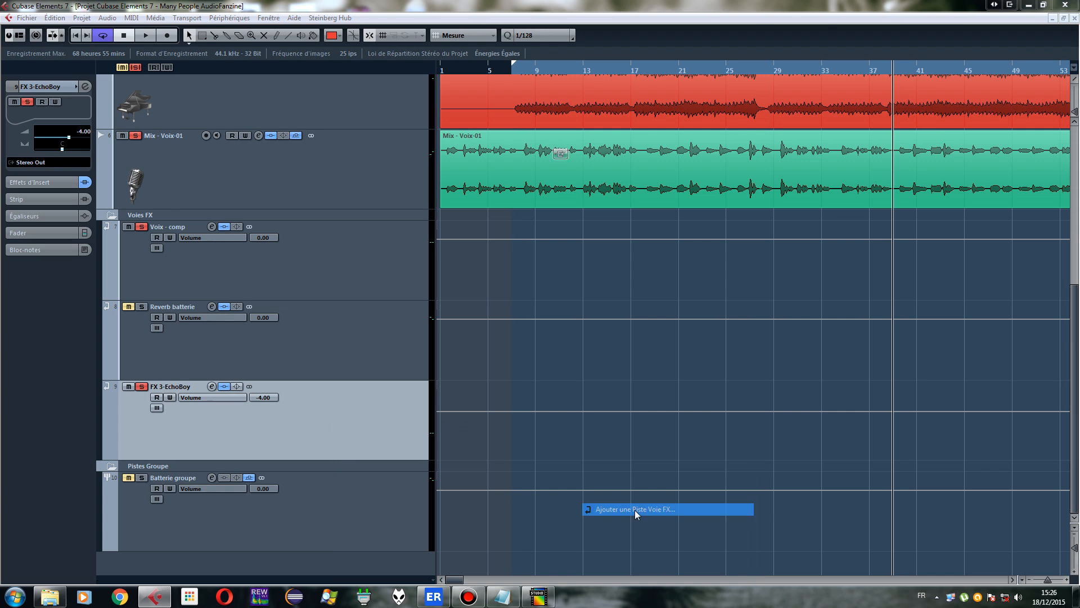
left_click(314, 190)
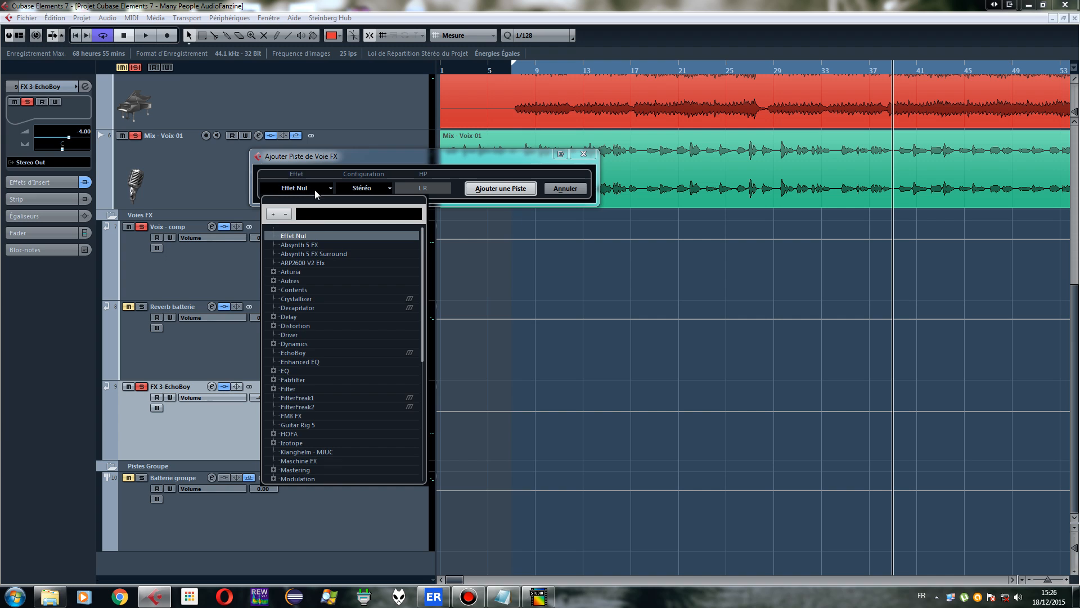
scroll(333, 339, "down", 3)
type("hofa")
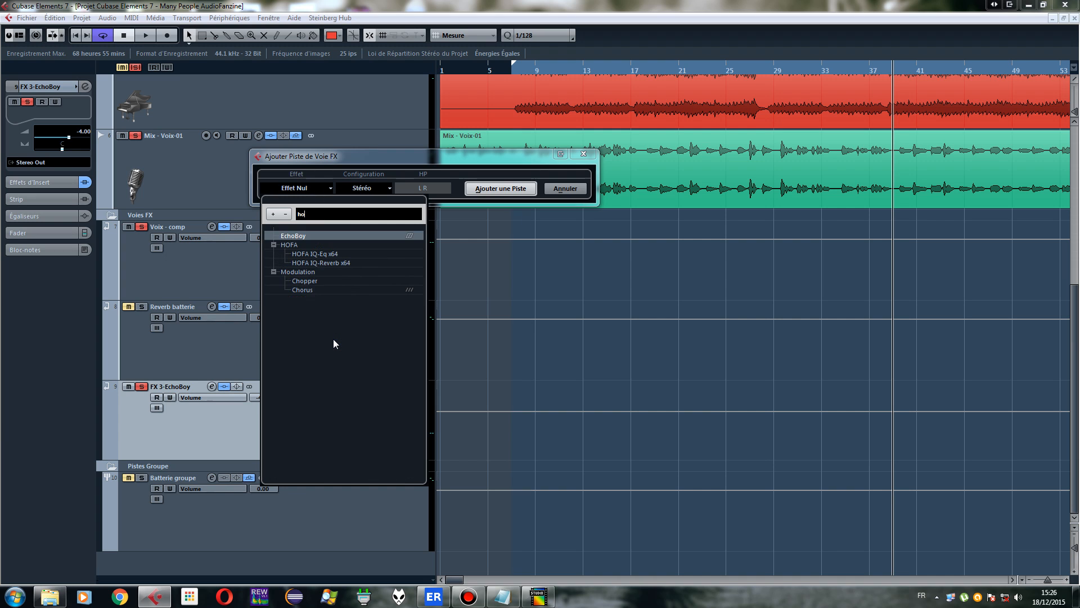
left_click(331, 254)
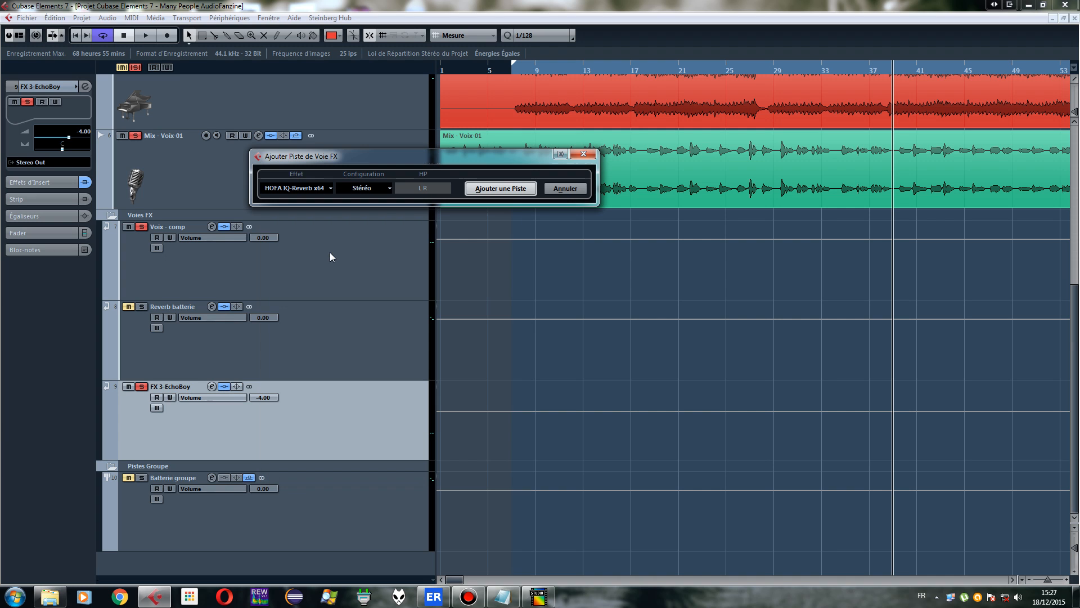
left_click(500, 188)
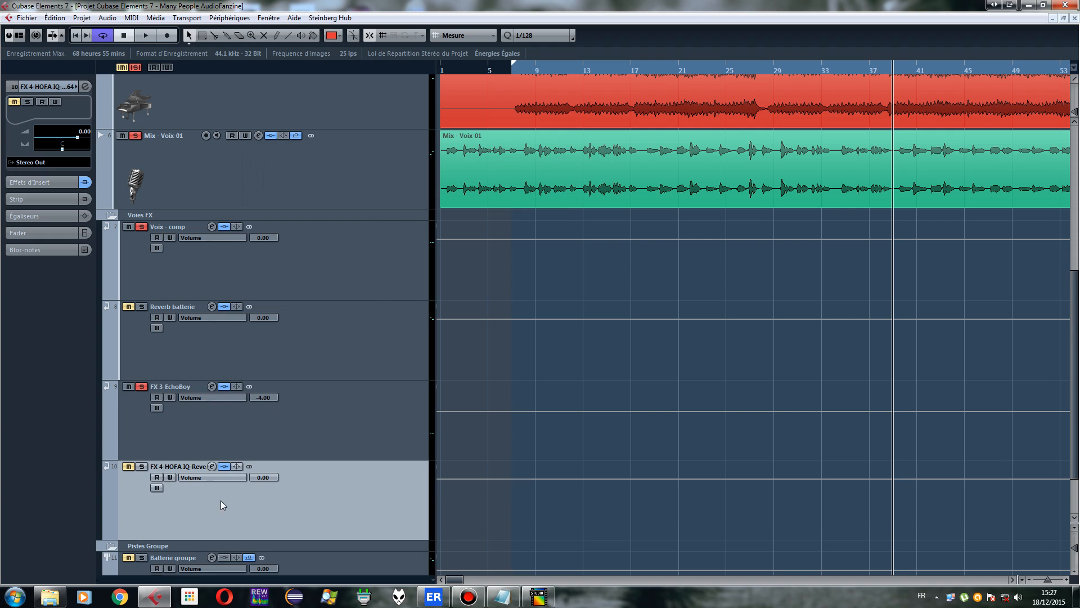
Rename the HOFA reverb FX track to "Voix reverb" and solo it
double_click(170, 466)
type("Voix reverb")
key("Return")
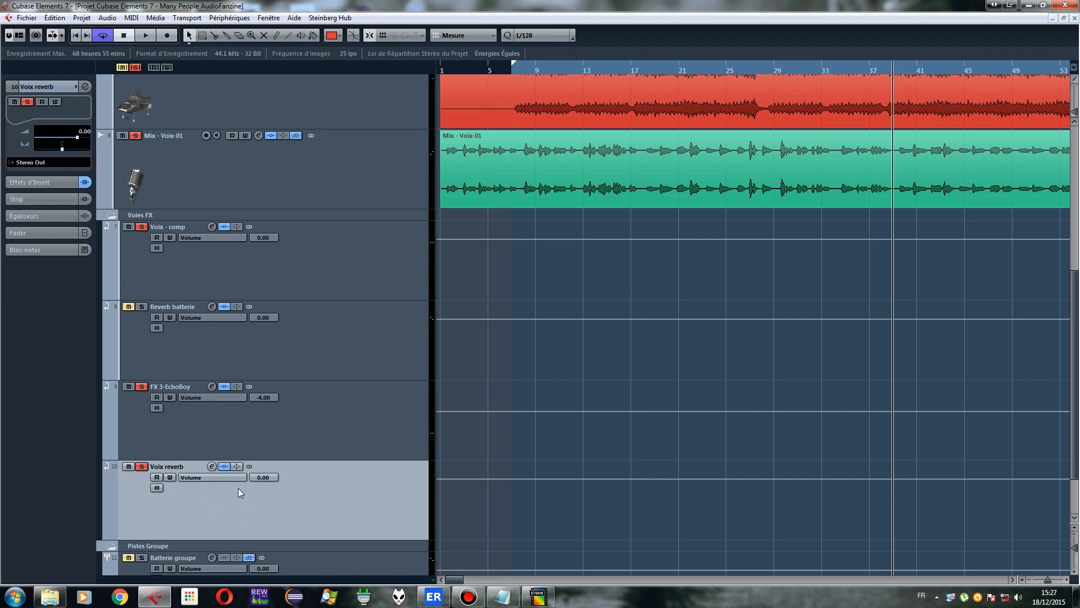
Route the Mix - Voix-01 track's third effect send to Voix reverb and activate it
scroll(227, 225, "up", 3)
left_click(250, 384)
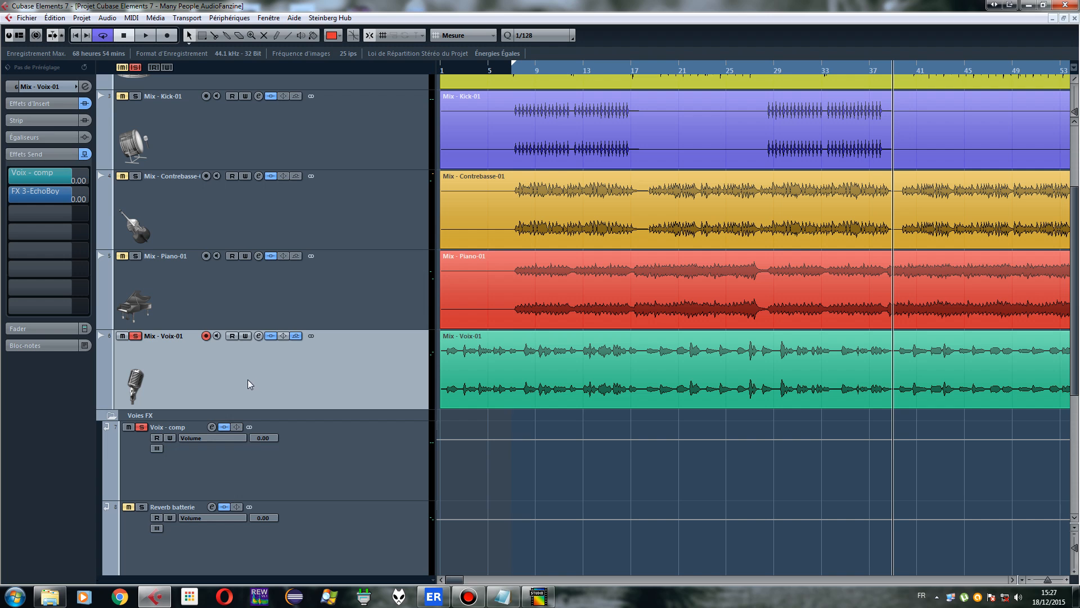
left_click(45, 88)
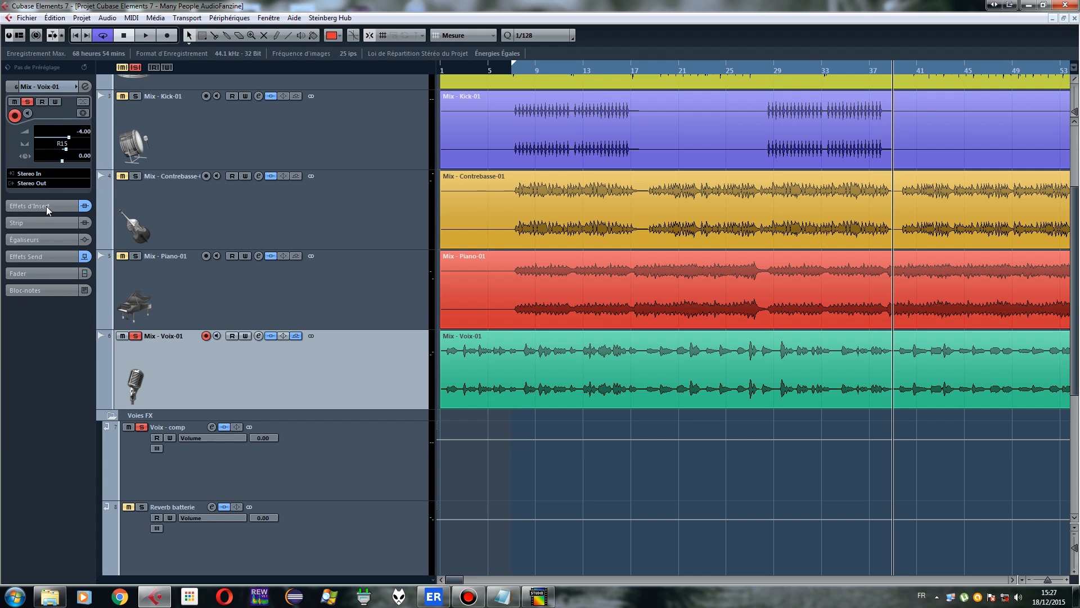
left_click(45, 257)
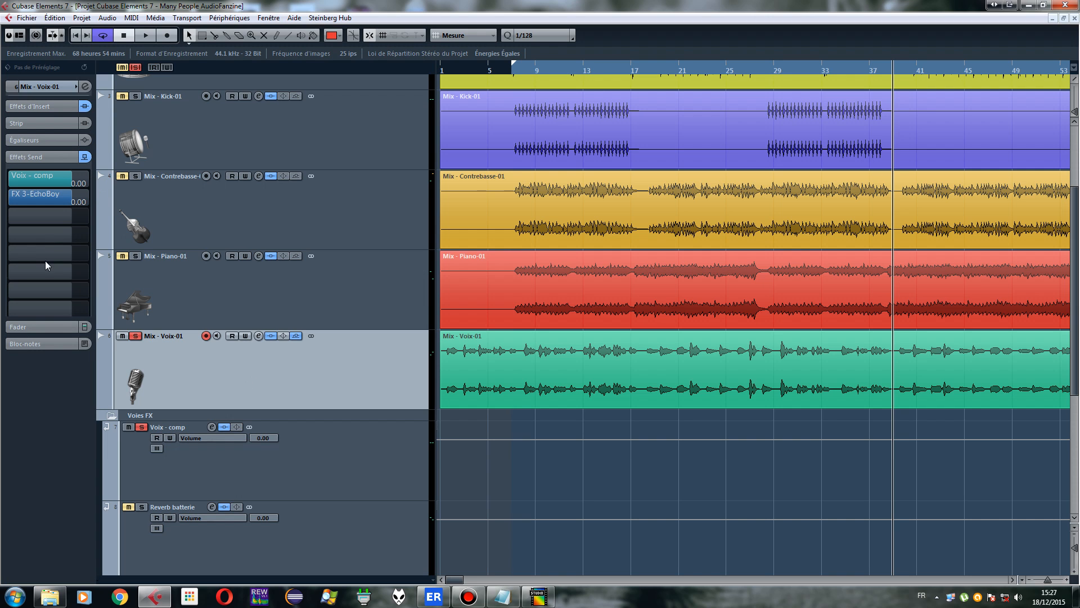
left_click(90, 216)
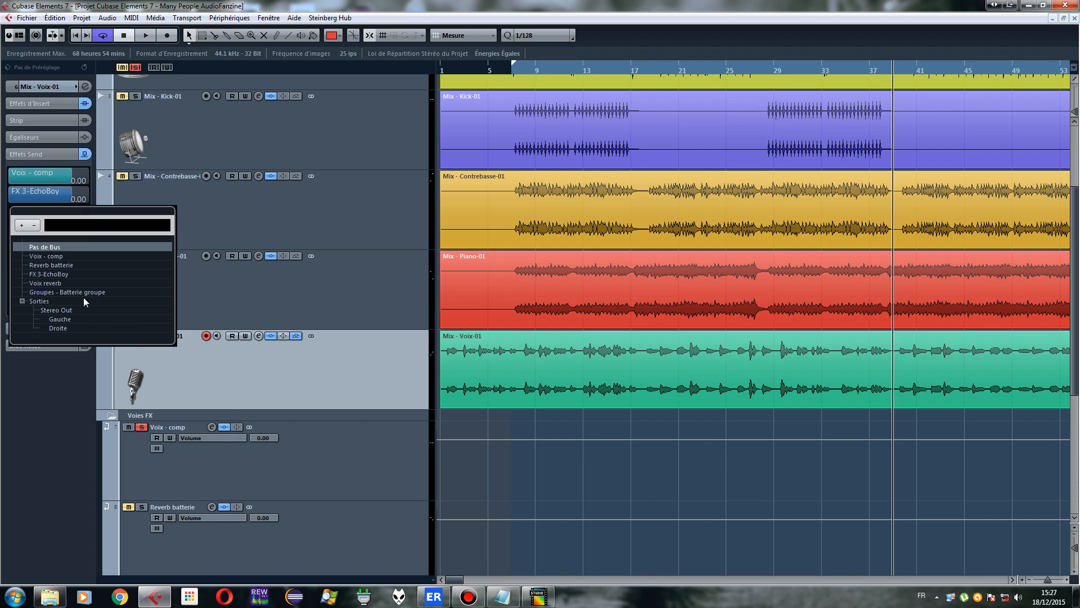
left_click(51, 284)
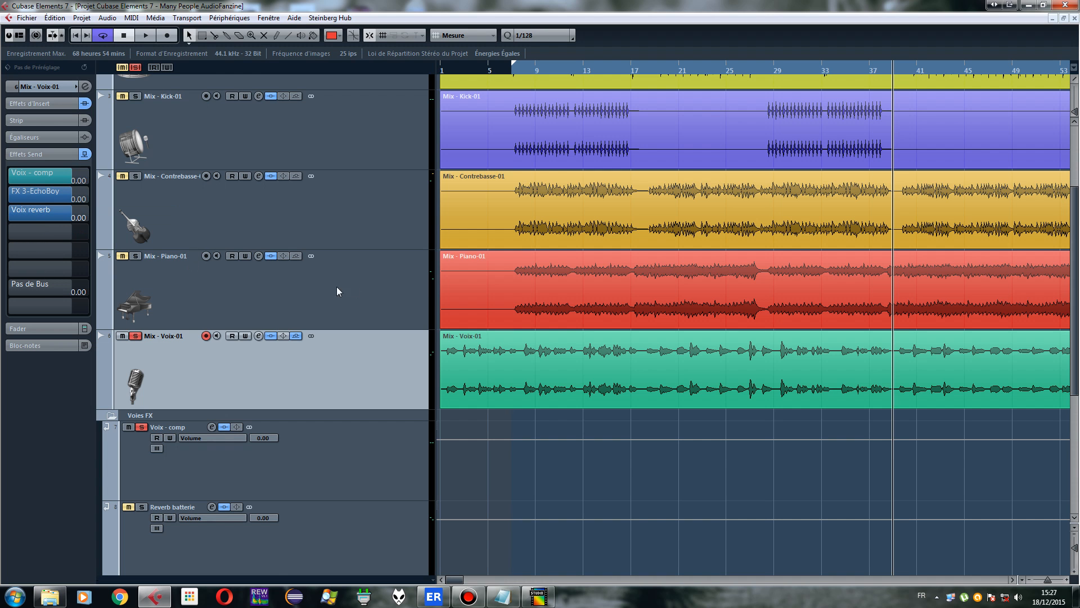
Play the voice with FX 3-EchoBoy and Voix - comp unsoloed to hear the Voix reverb channel, and stop playback
scroll(337, 288, "down", 5)
left_click(313, 433)
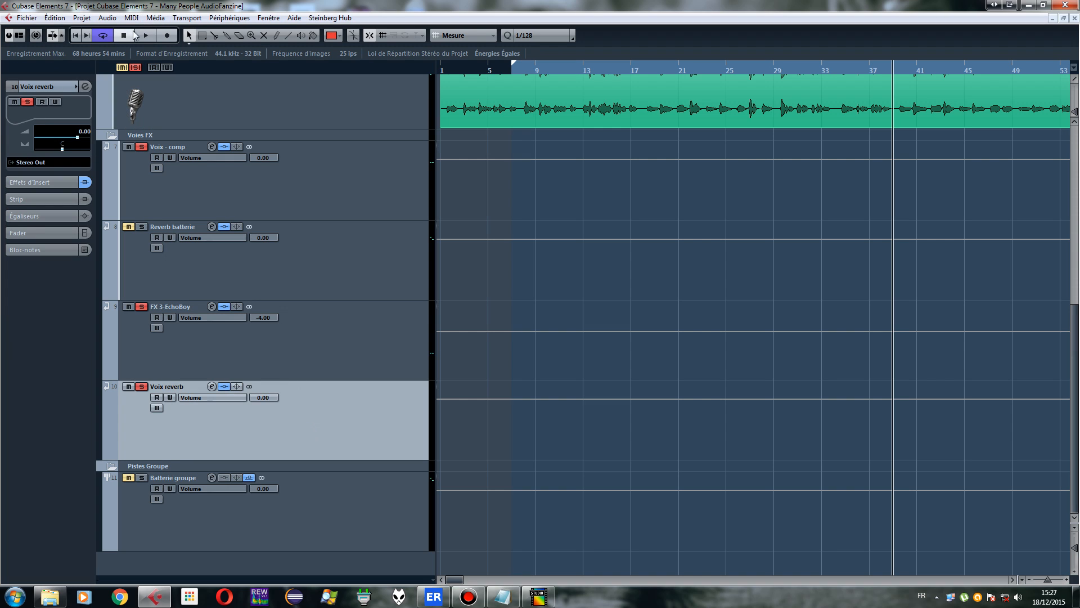
key("space")
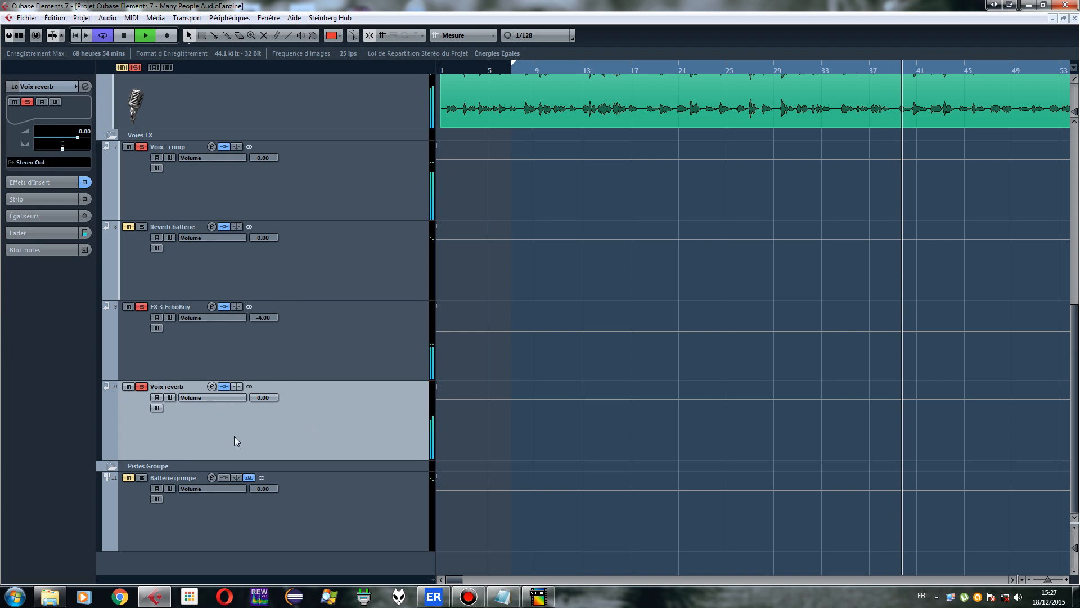
left_click(144, 307)
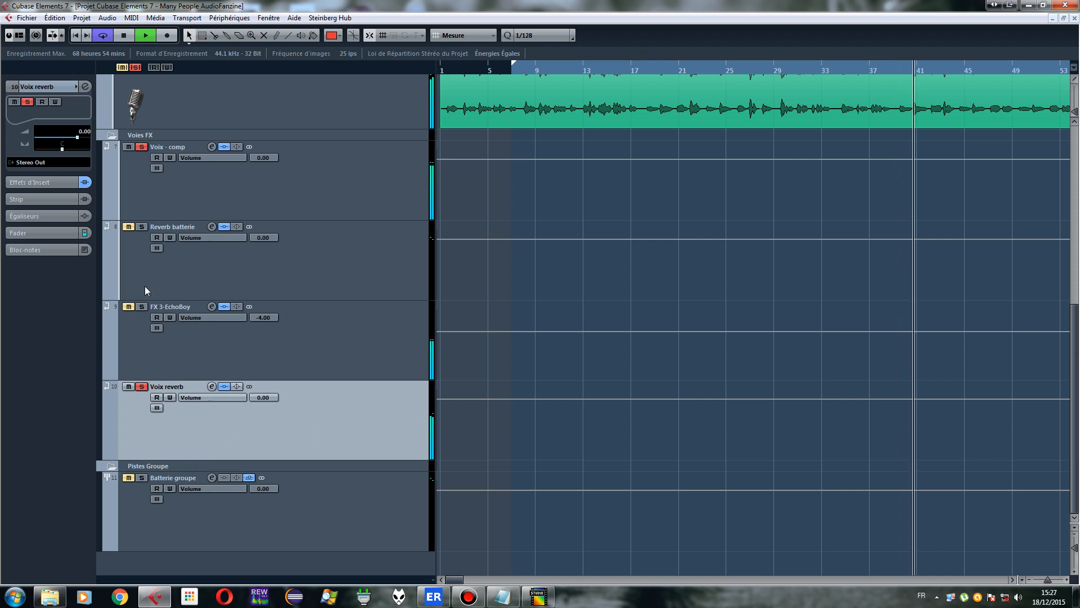
left_click(142, 147)
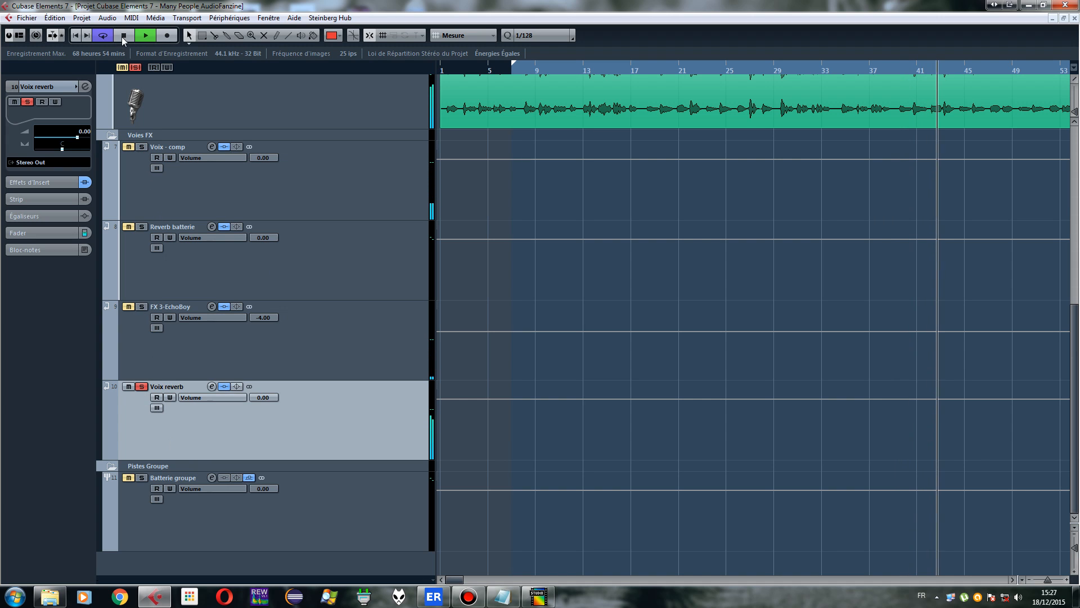
key("space")
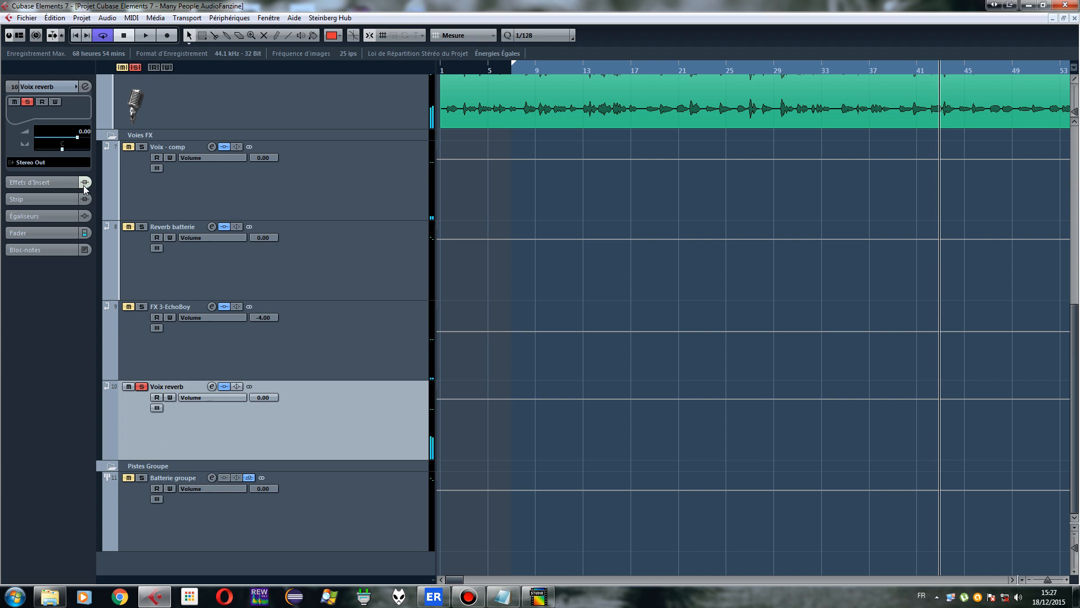
Open the HOFA IQ-Reverb x64 insert of the Voix reverb channel and move its window clear of the transport controls
left_click(50, 180)
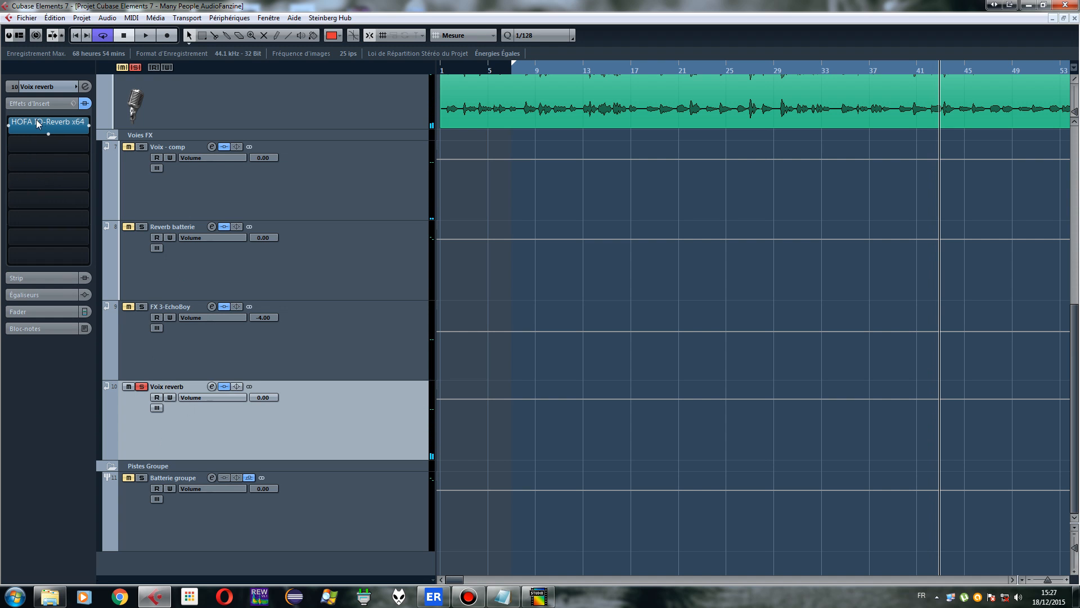
left_click(30, 127)
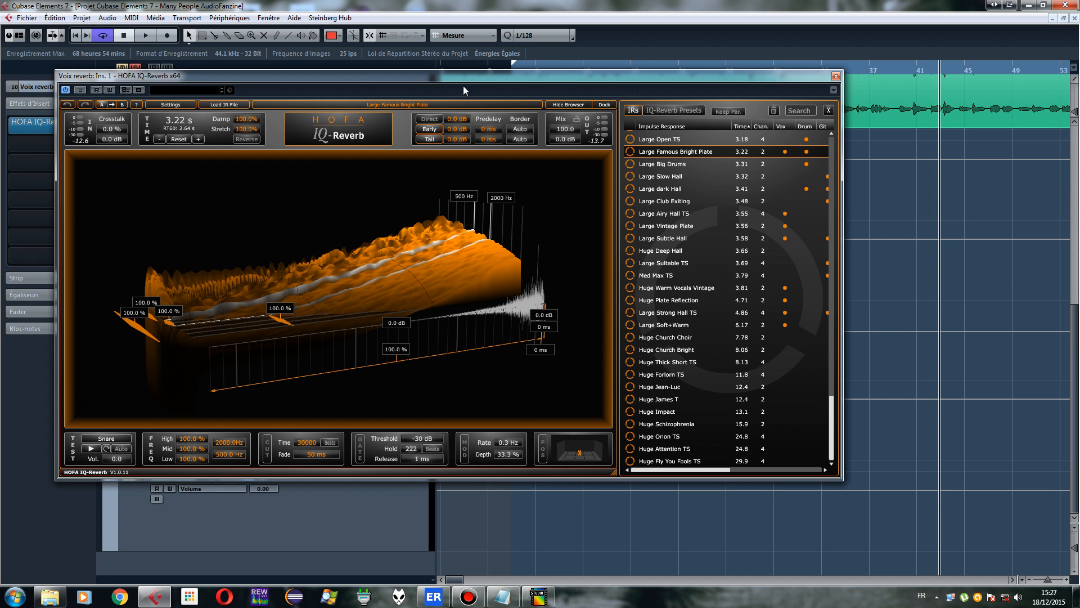
left_click_drag(456, 77, 397, 69)
left_click_drag(636, 70, 647, 49)
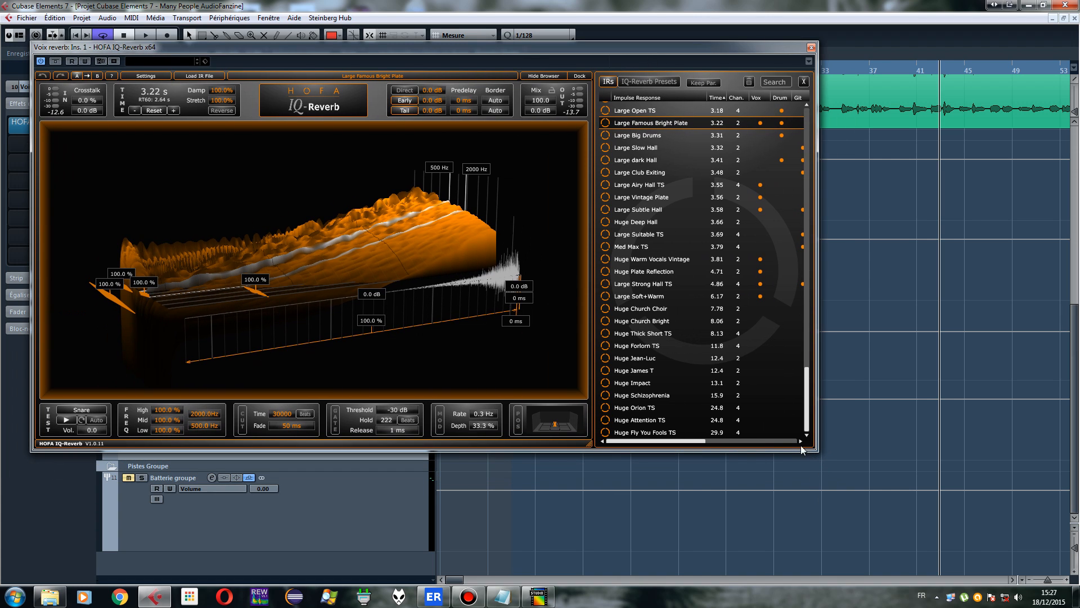
Try the Large Open TS impulse response, reload Large Famous Bright Plate, and widen the reverb window to show all instrument categories
left_click_drag(807, 377, 807, 361)
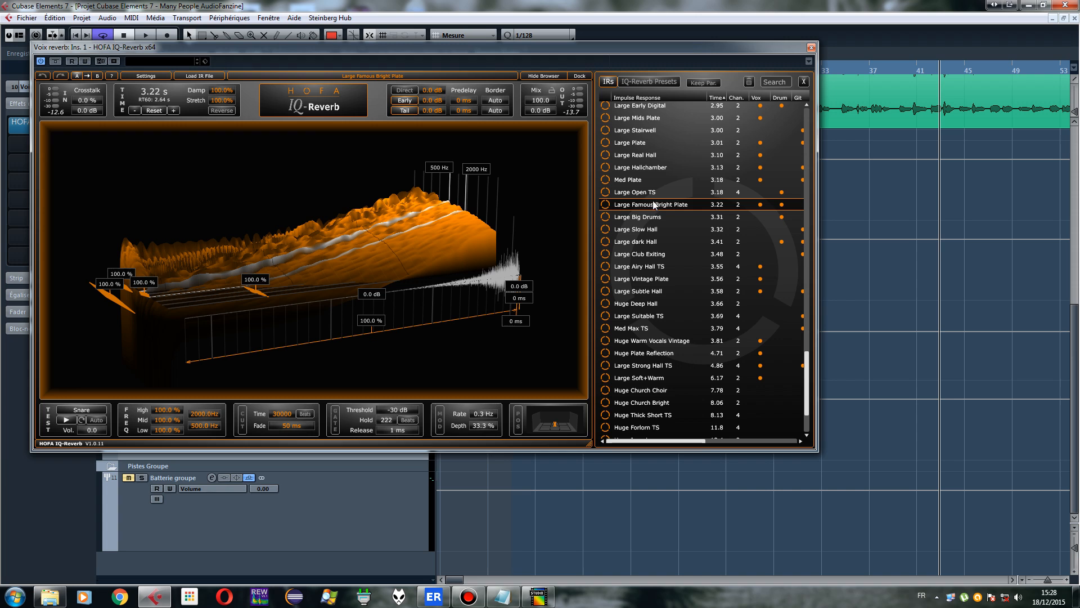
left_click(641, 193)
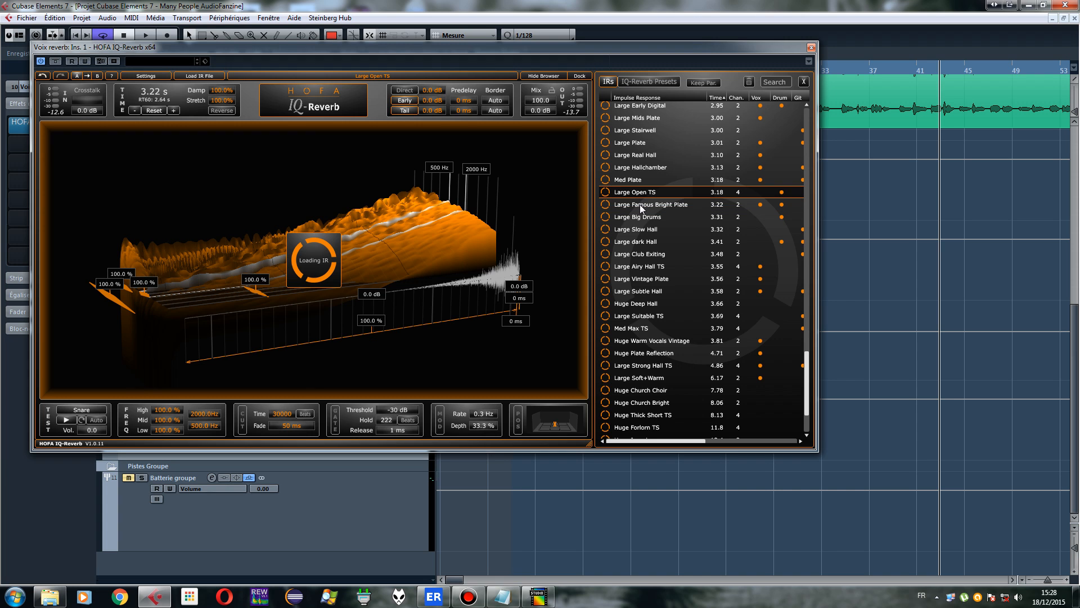
left_click(639, 204)
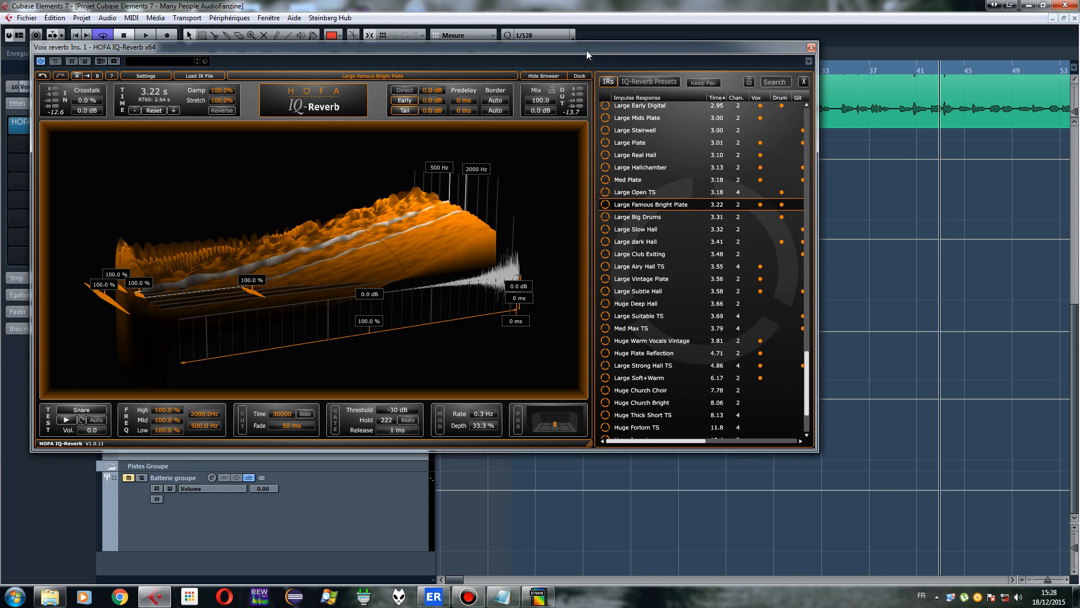
left_click_drag(586, 49, 605, 45)
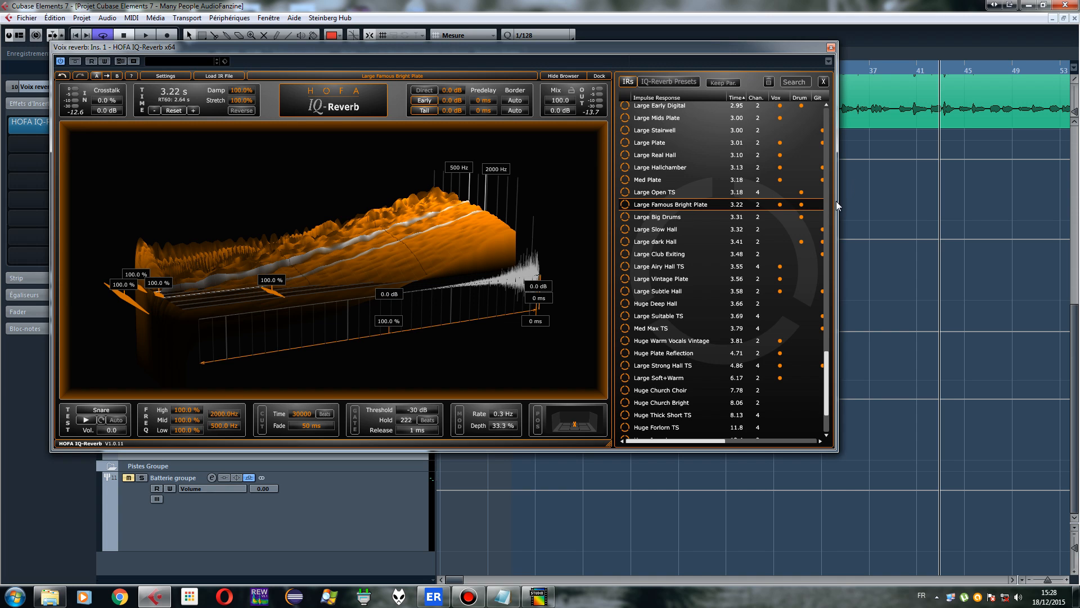
left_click_drag(832, 202, 991, 203)
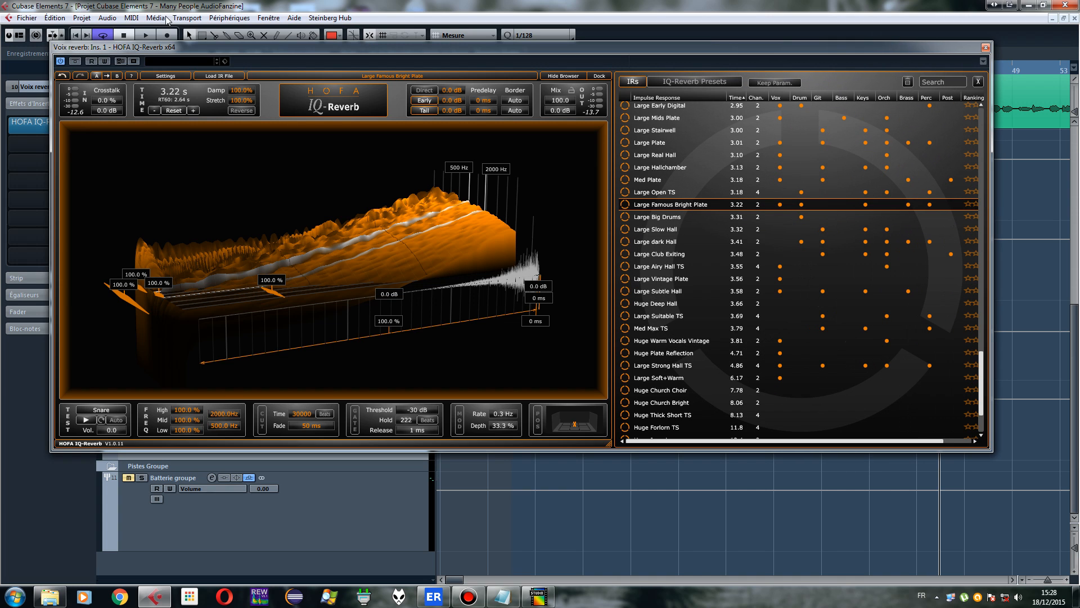
Play the soloed Voix reverb channel, lower the reverb's Mix to 0% and raise it to 8% wet, and stop playback
left_click(144, 35)
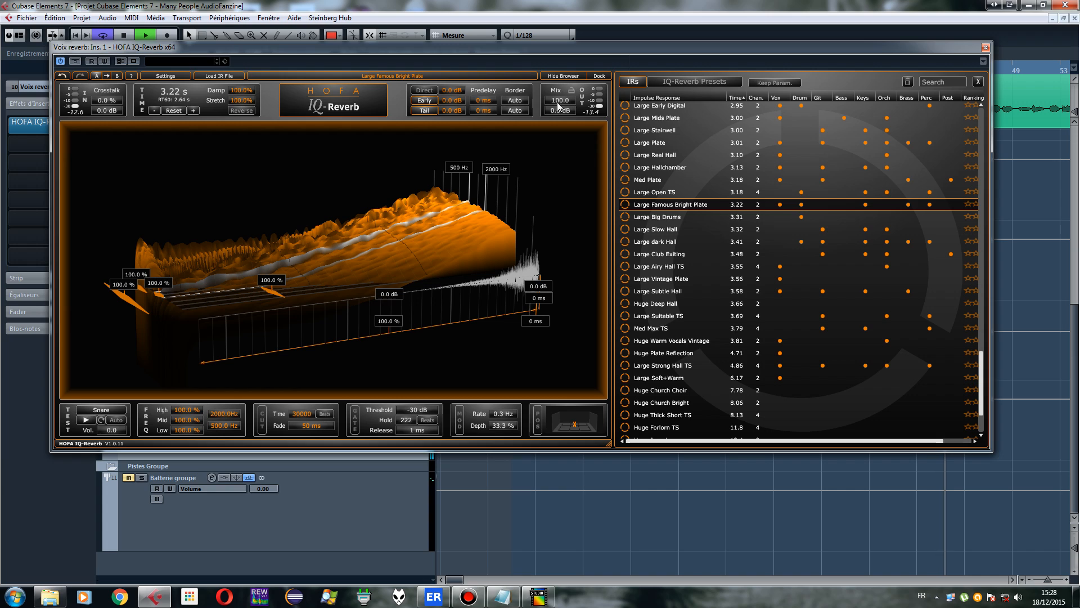
left_click_drag(560, 104, 548, 243)
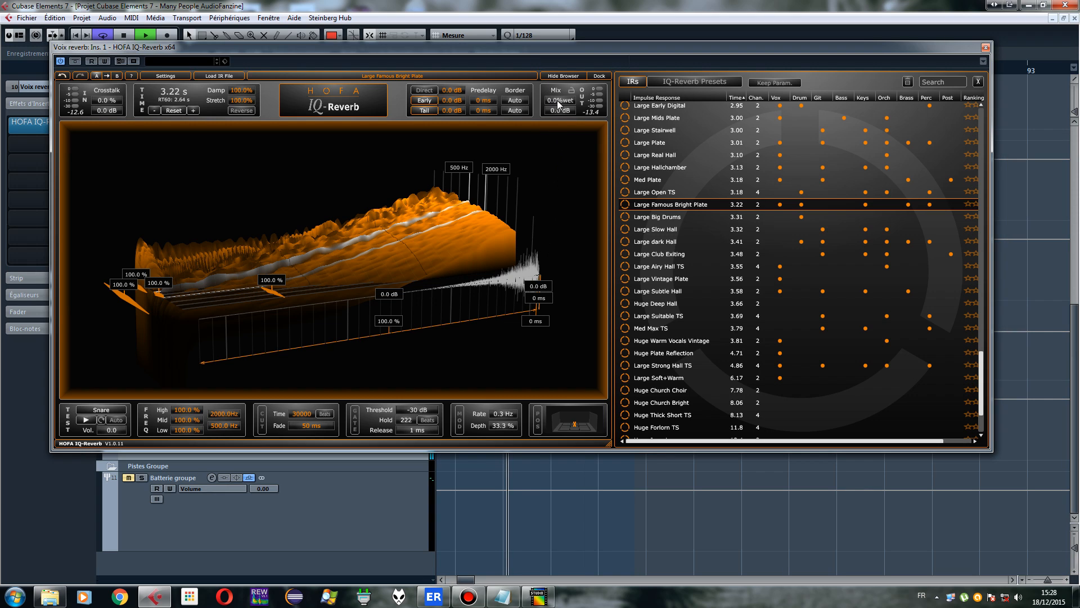
left_click_drag(557, 100, 559, 87)
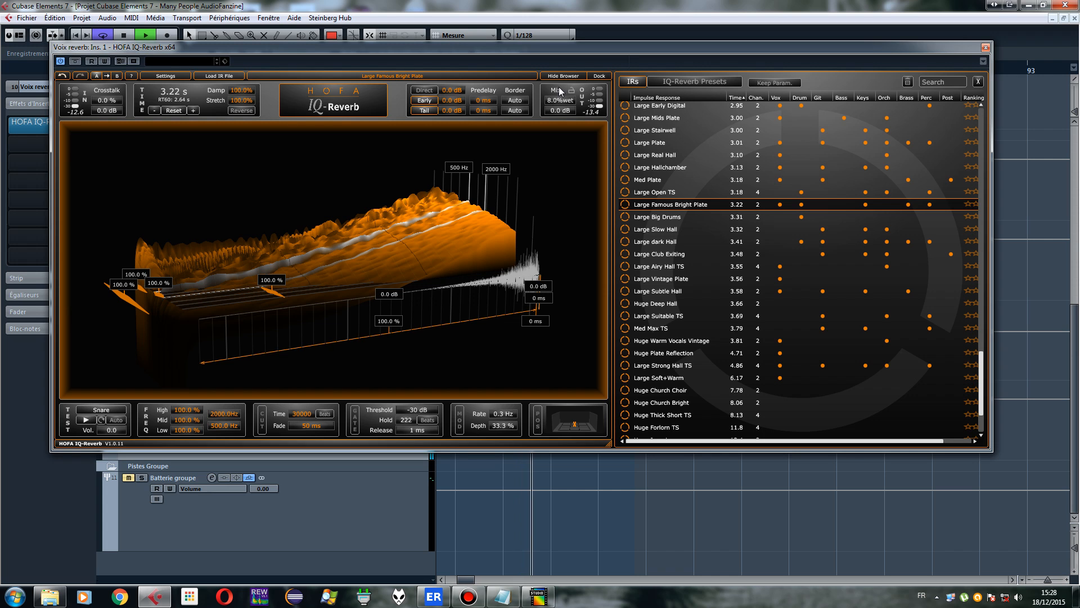
left_click_drag(217, 52, 244, 59)
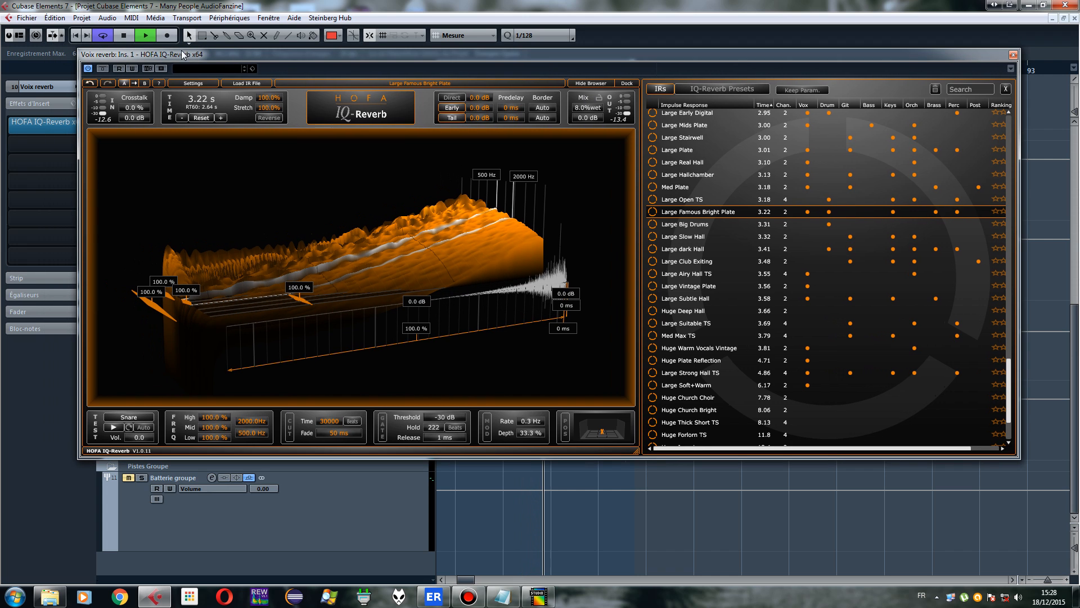
left_click(128, 35)
Clear all mutes and solos and play the full mix with the reverb window in view
left_click_drag(583, 59, 788, 58)
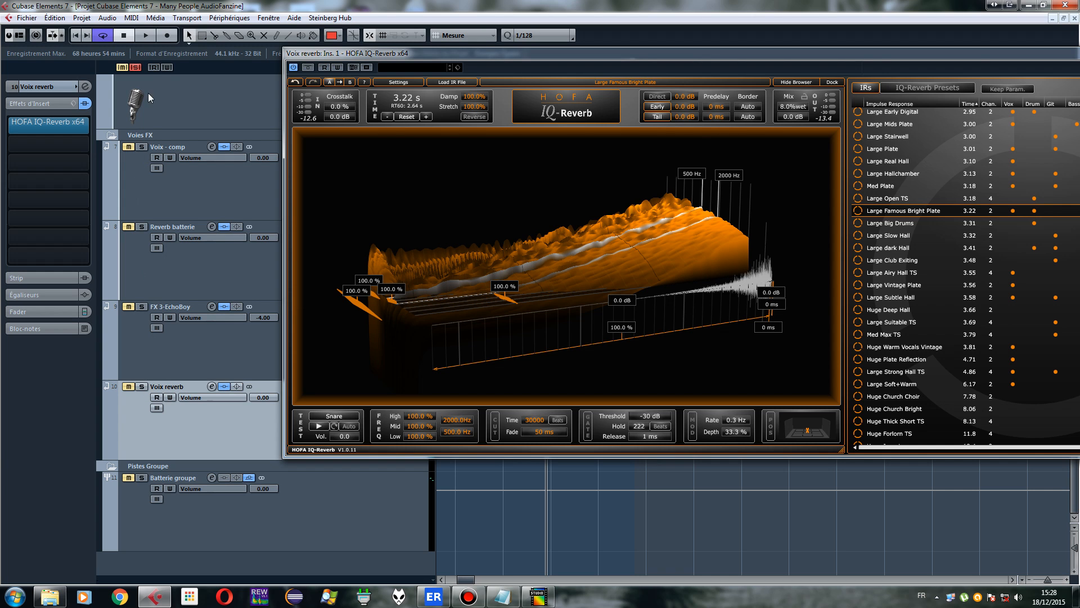
left_click(123, 67)
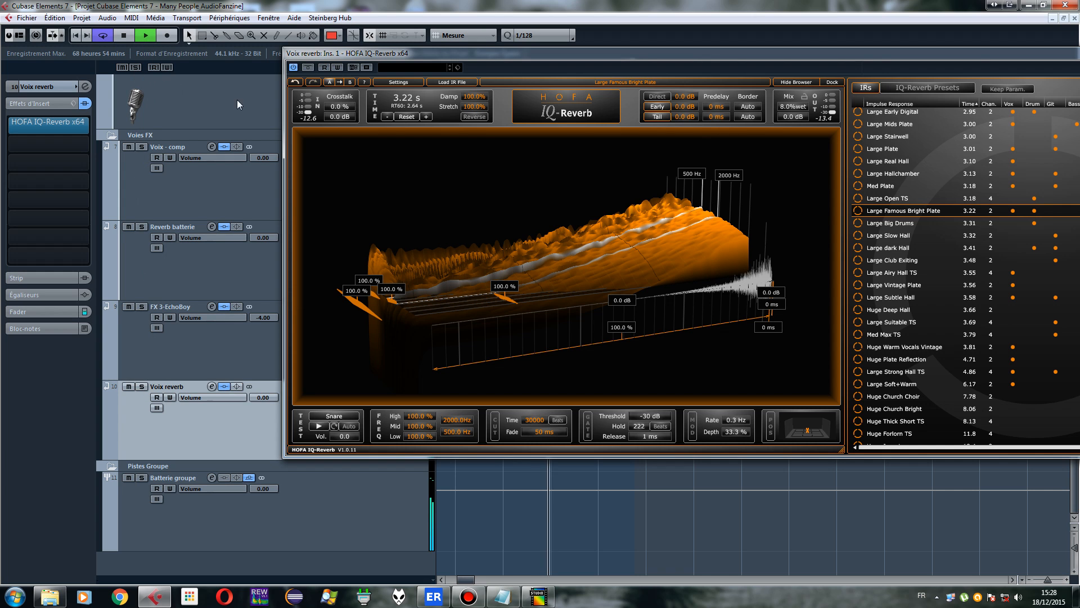
left_click_drag(498, 53, 338, 62)
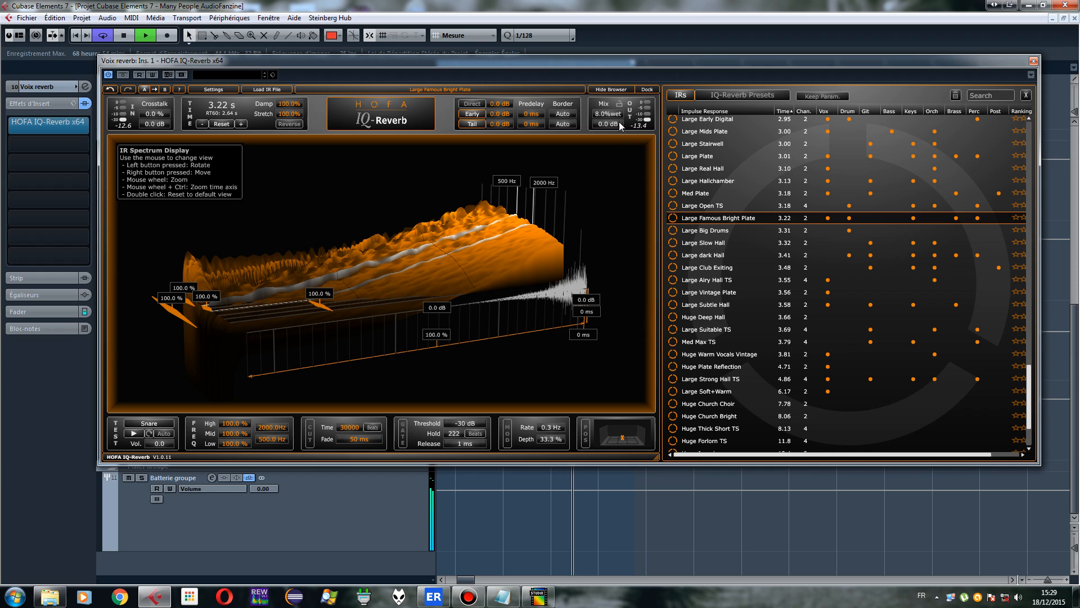
Try a higher reverb Mix against the full song, settle on 9% wet, and stop playback
double_click(606, 111)
type("26.3")
key("Return")
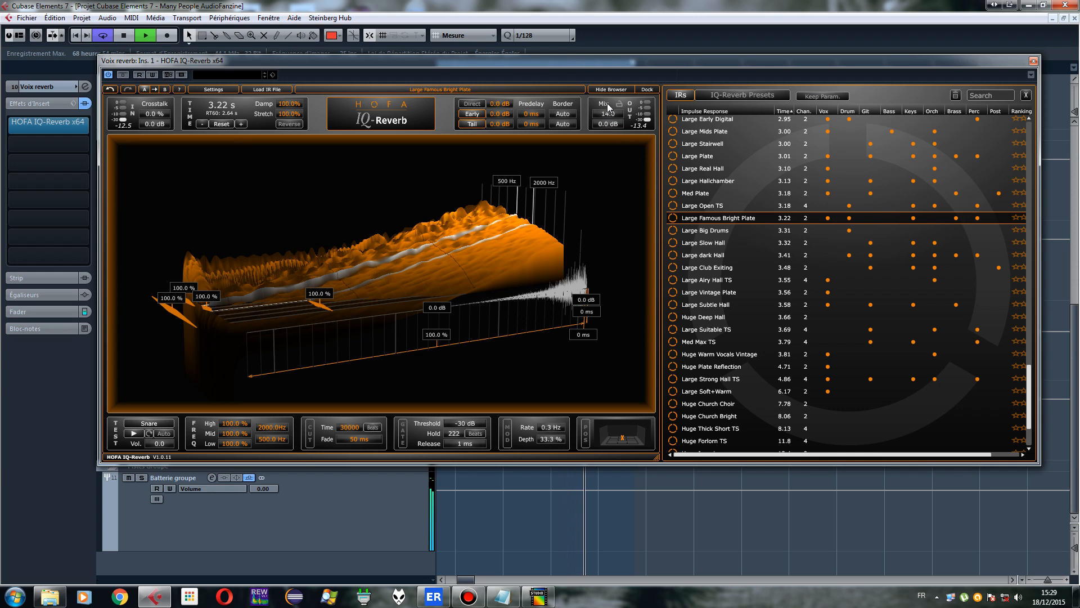
left_click_drag(623, 85, 620, 113)
left_click_drag(608, 65, 836, 73)
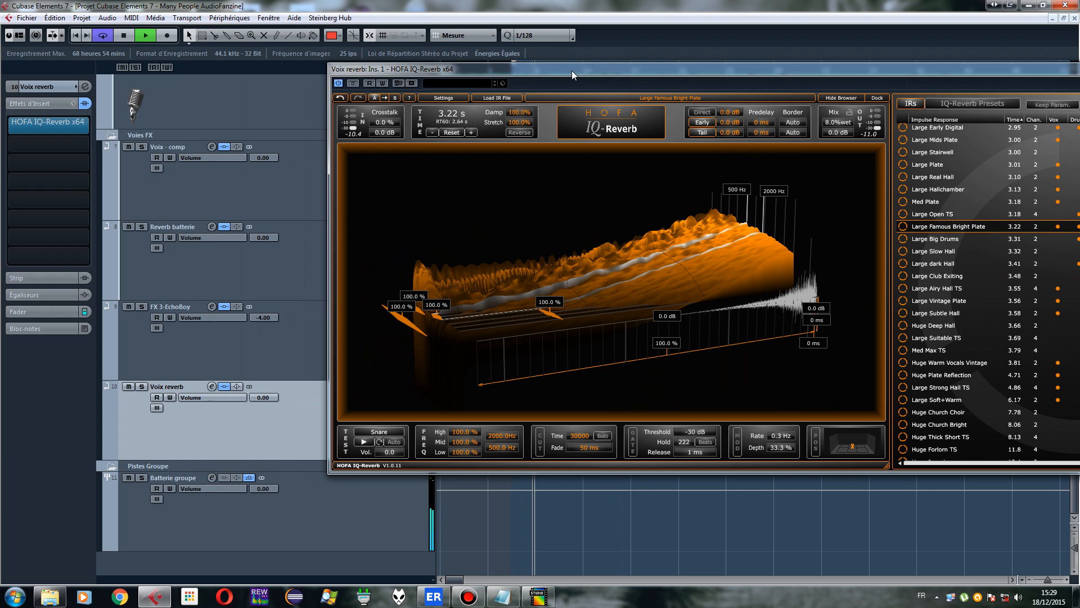
left_click_drag(572, 70, 467, 85)
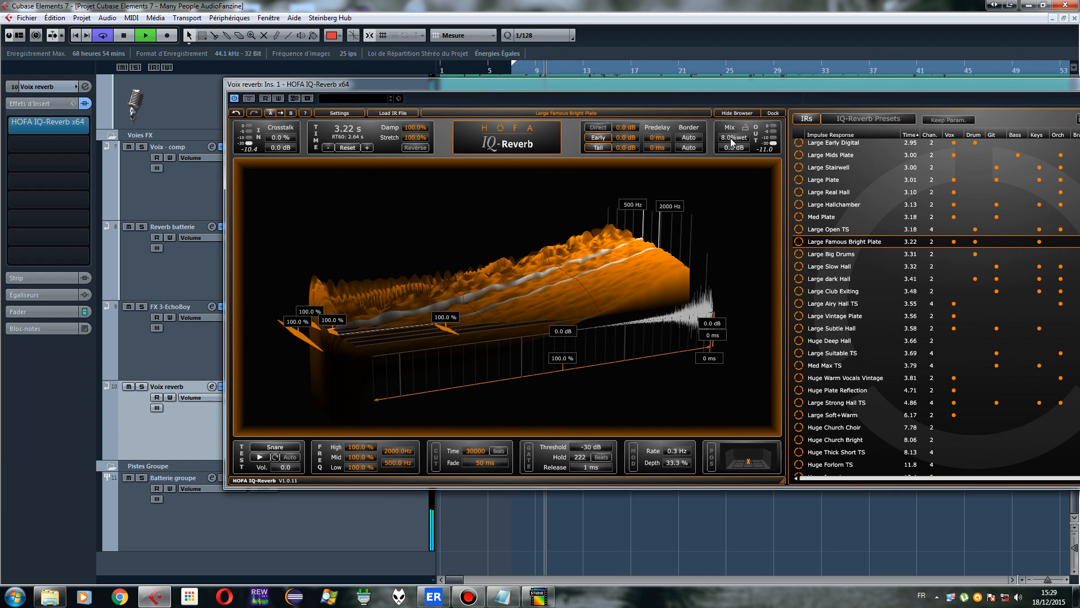
left_click_drag(730, 137, 729, 126)
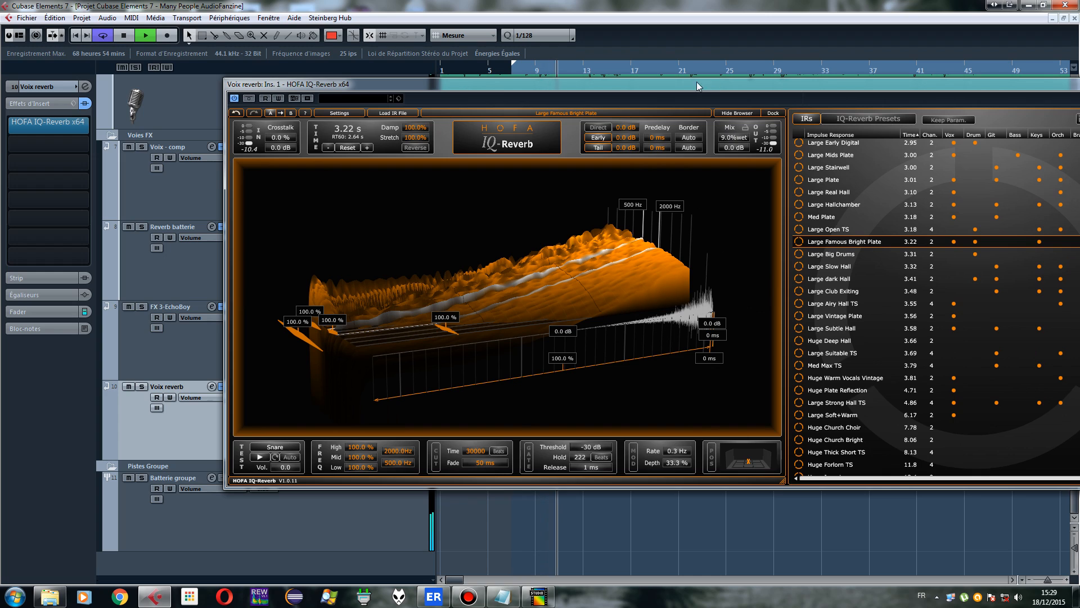
left_click(124, 35)
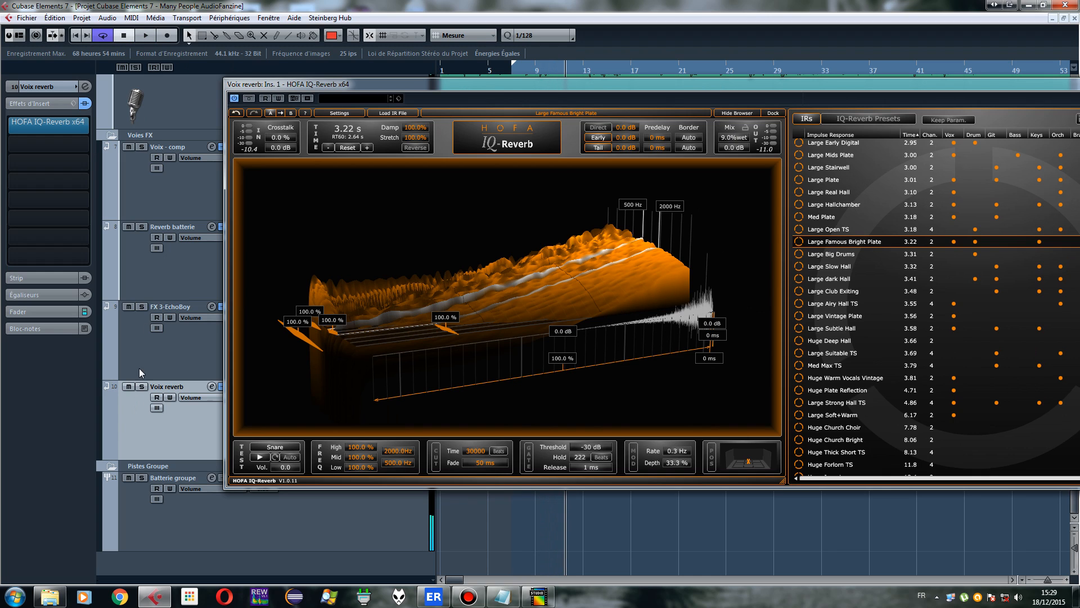
With Voix - comp, Reverb batterie and FX 3-EchoBoy muted, play the voice and raise the reverb's Mix to 20%
left_click_drag(411, 99, 481, 99)
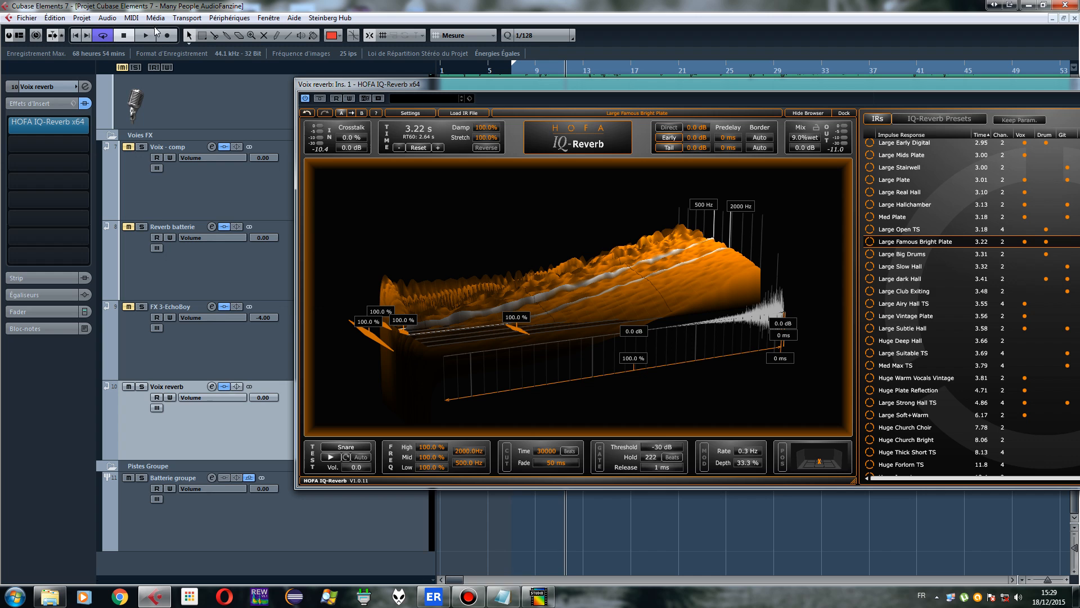
left_click_drag(604, 82, 453, 97)
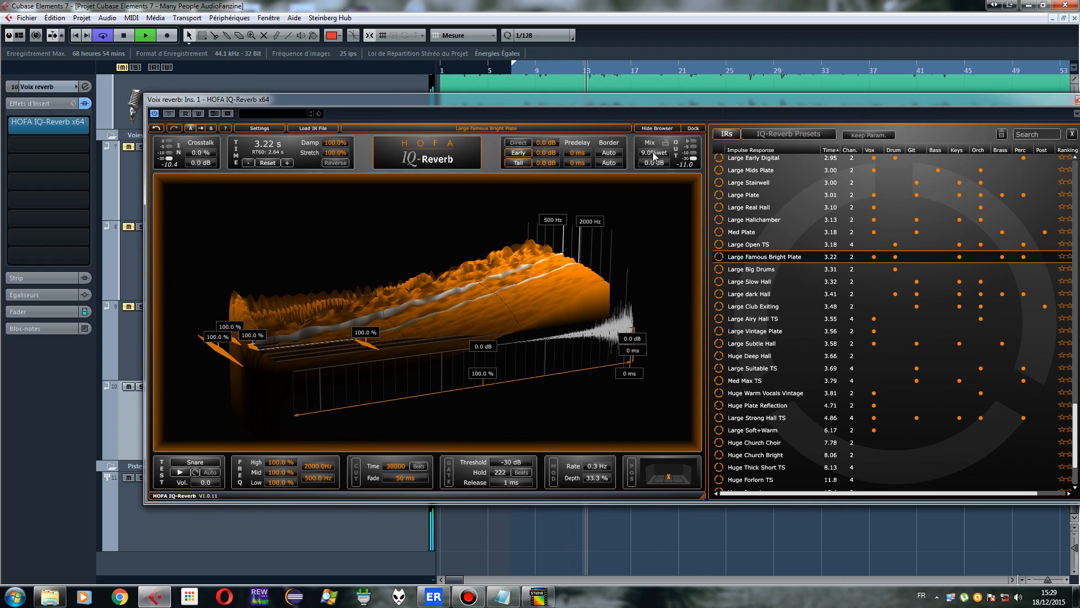
left_click_drag(653, 152, 661, 79)
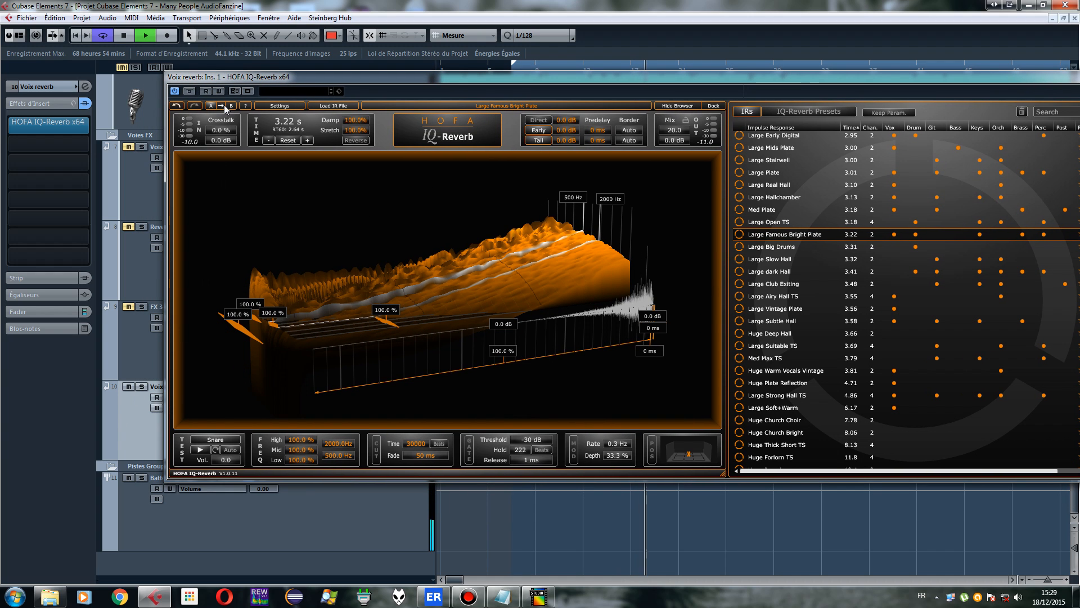
Clear all track mutes and listen to the voice reverb within the full mix, stopping and restarting playback
left_click_drag(236, 77, 401, 93)
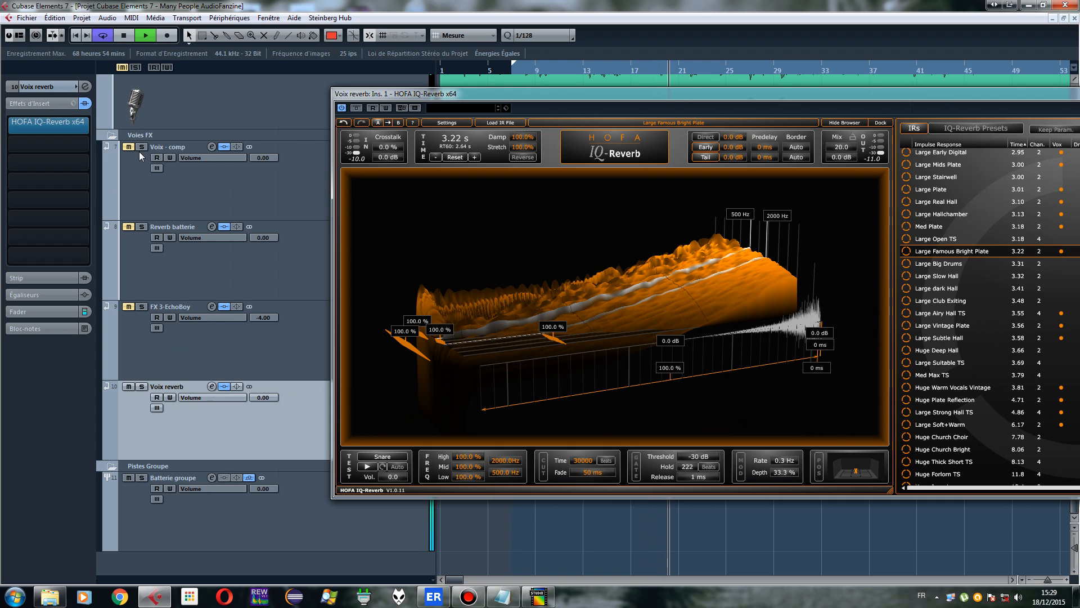
left_click(126, 67)
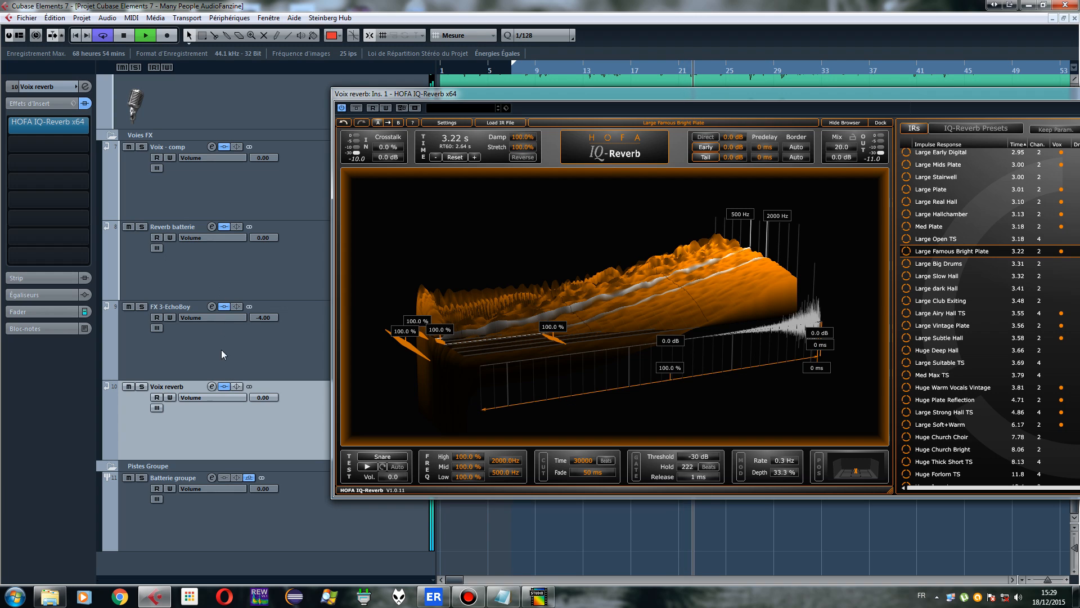
left_click(125, 35)
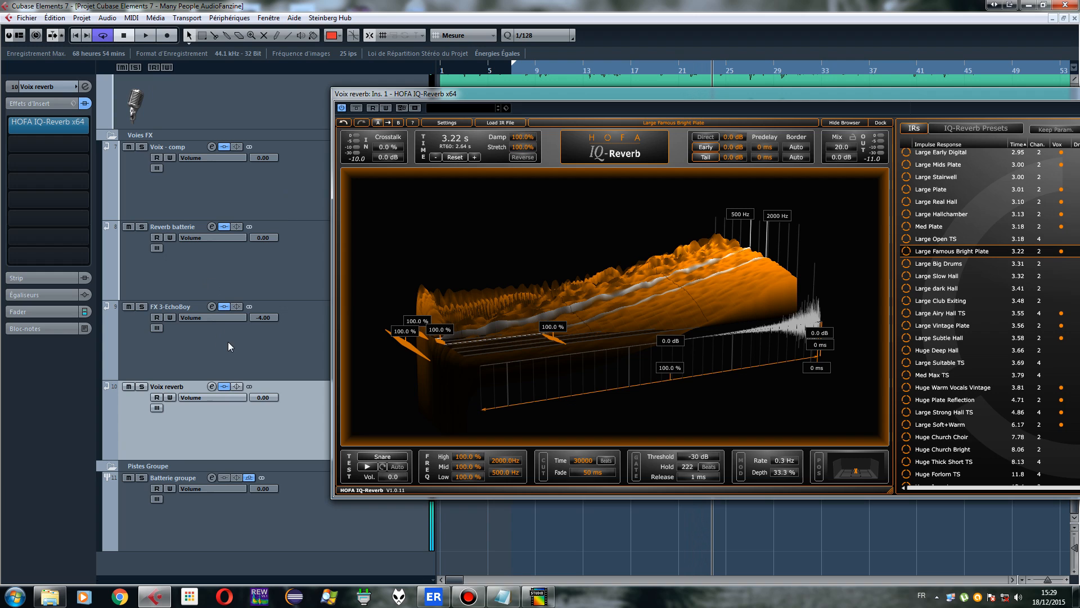
left_click(144, 37)
key("space")
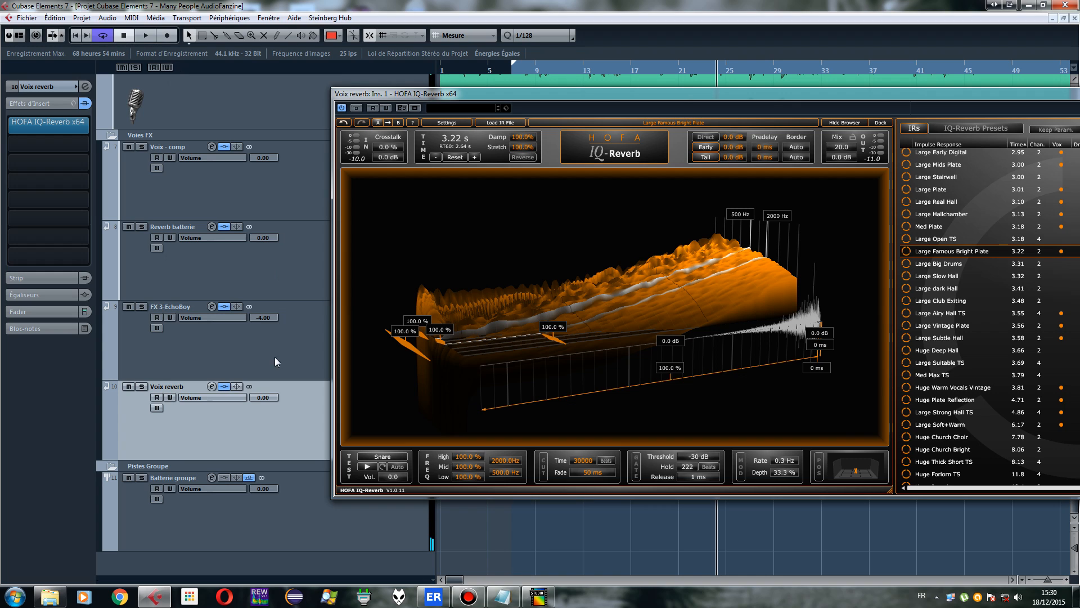
key("space")
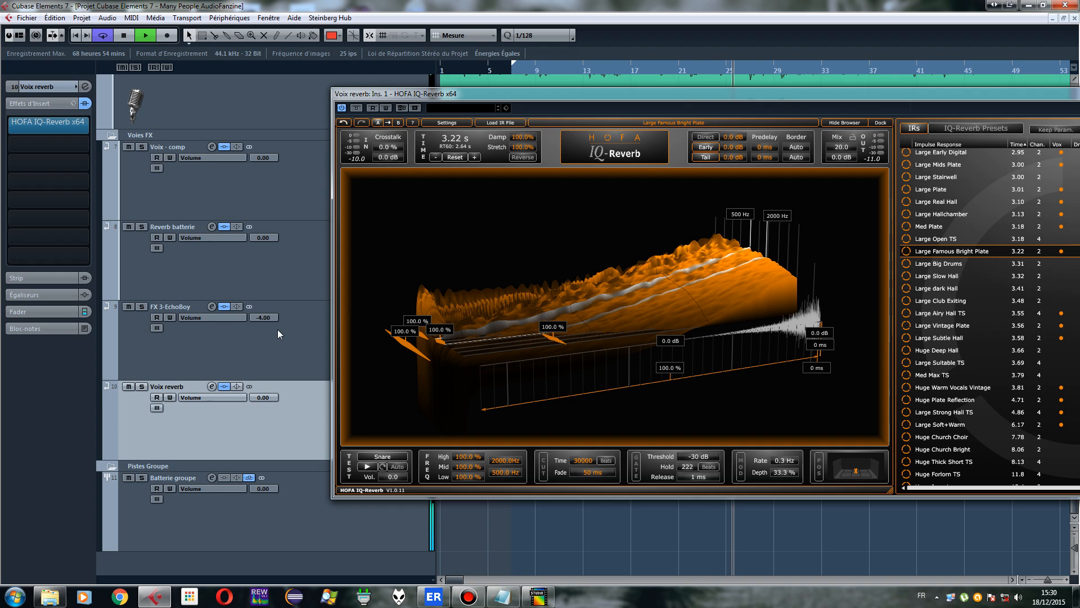
key("space")
Show the channel section for the voice FX tracks and rename the FX 3-EchoBoy track to "Voix delay"
left_click(221, 181)
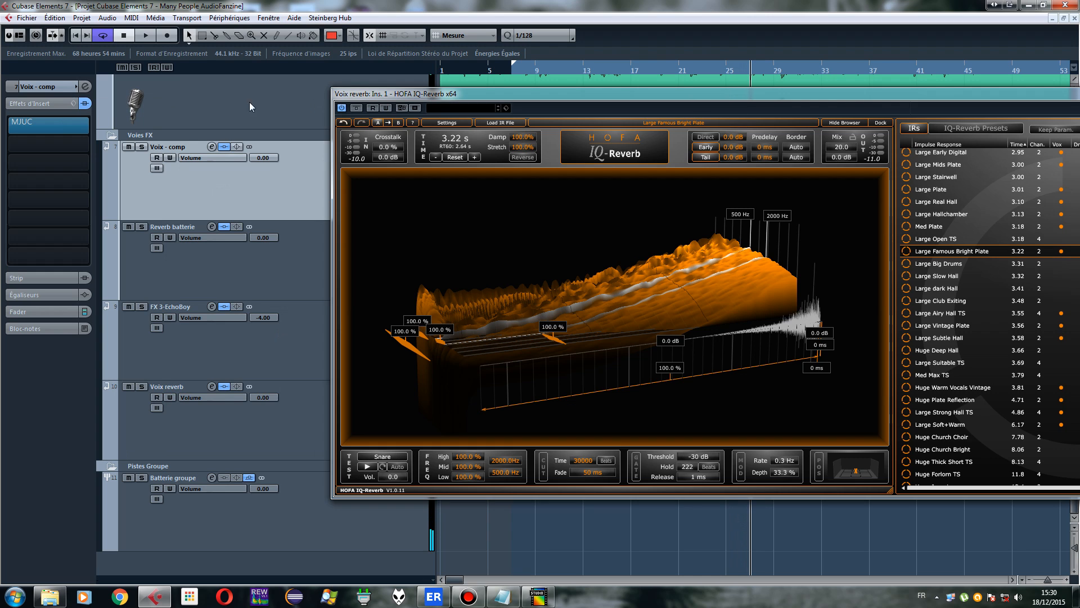
left_click(52, 86)
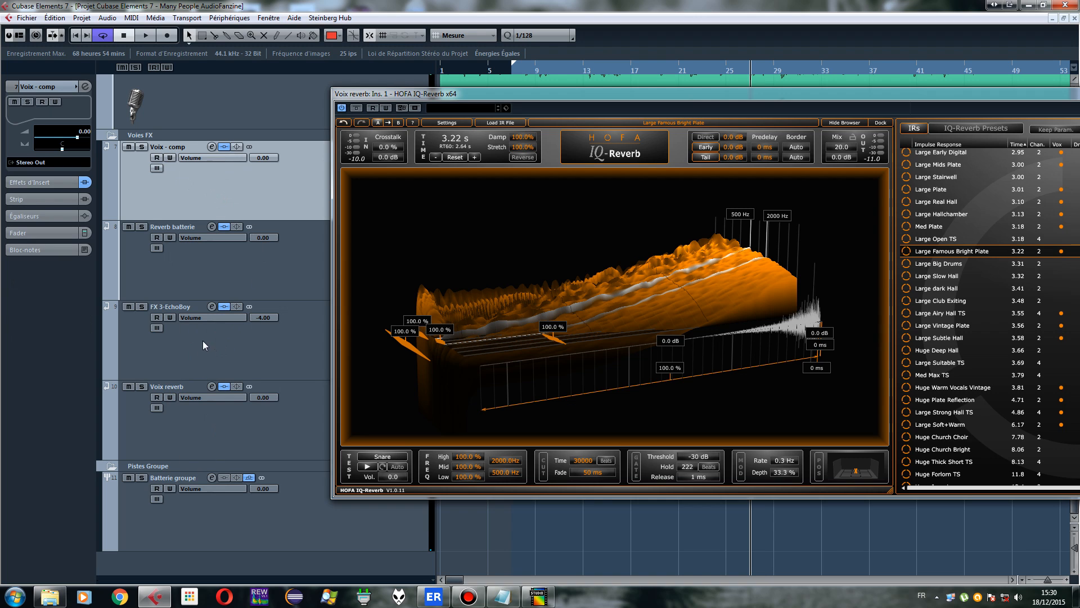
double_click(171, 307)
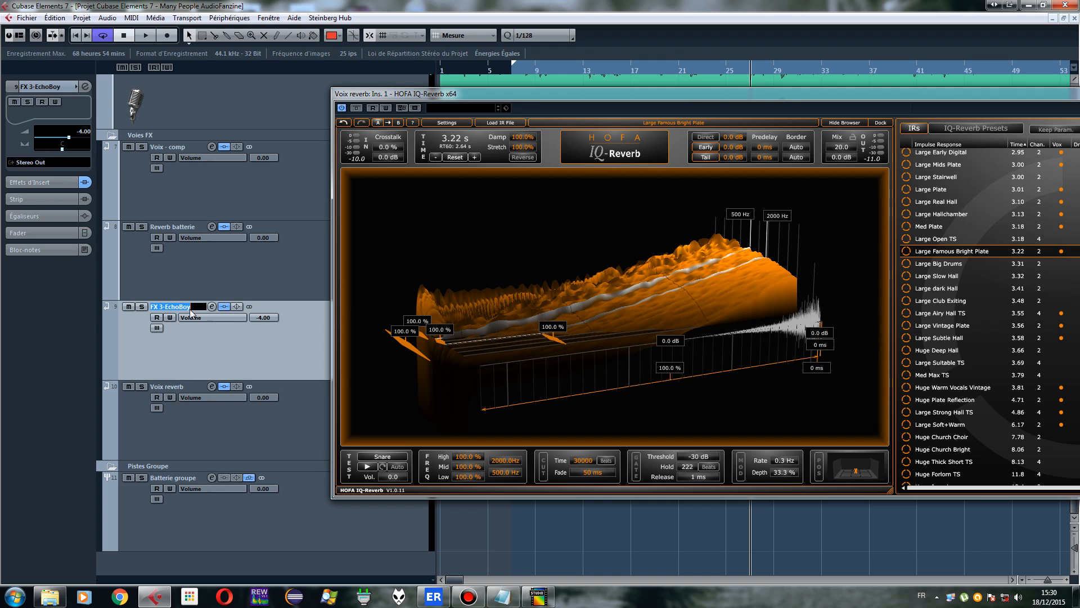
type("Voix delay")
key("Return")
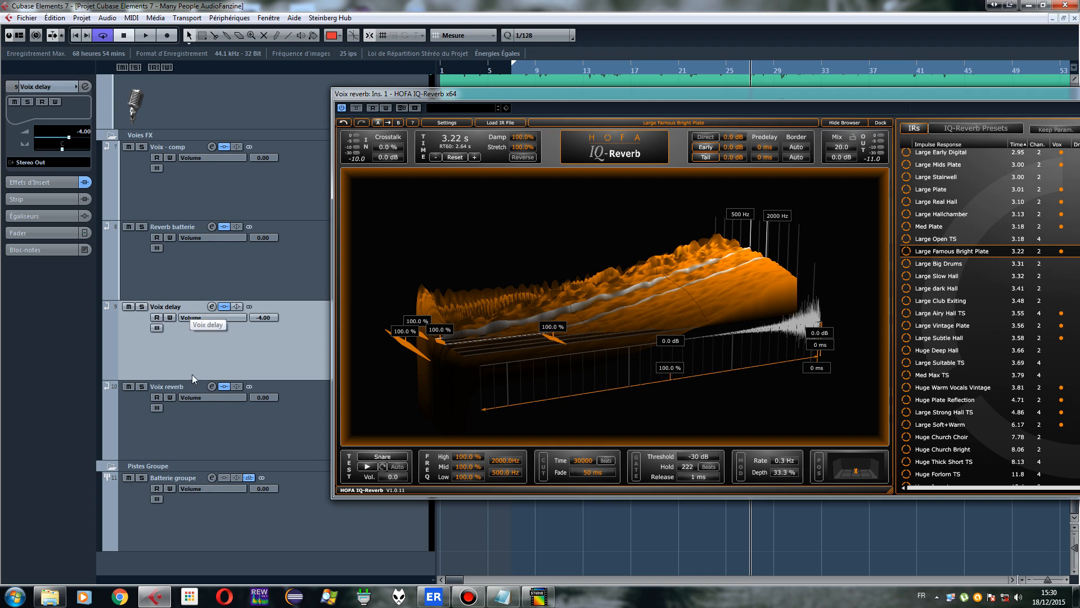
Move the Reverb batterie FX track below Voix reverb to group the voice effects together, and play the full mix
left_click_drag(219, 268, 187, 445)
left_click(212, 197)
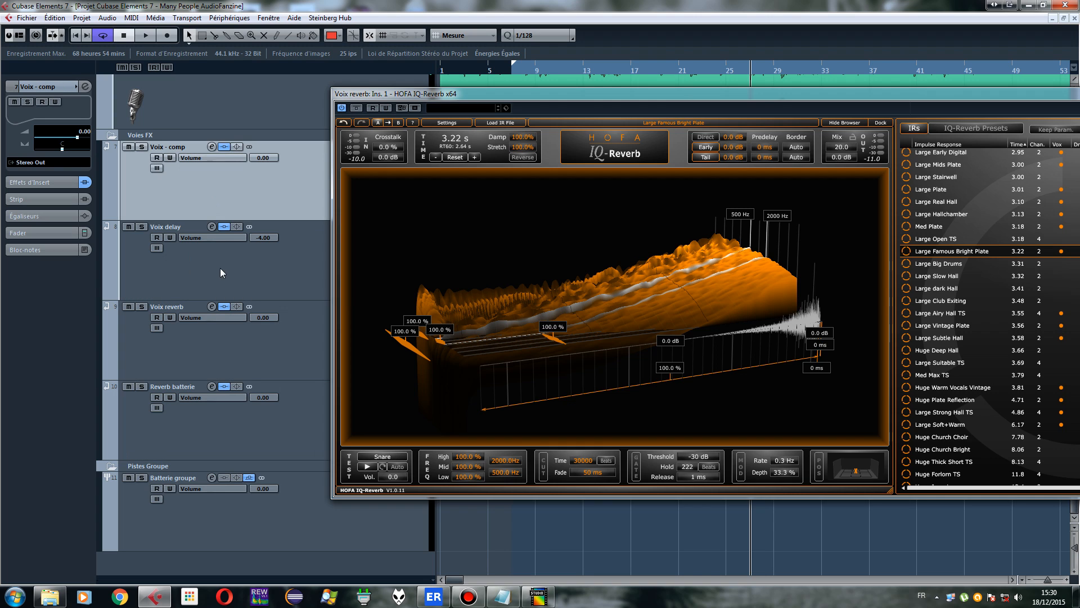
left_click(221, 268)
left_click(228, 351)
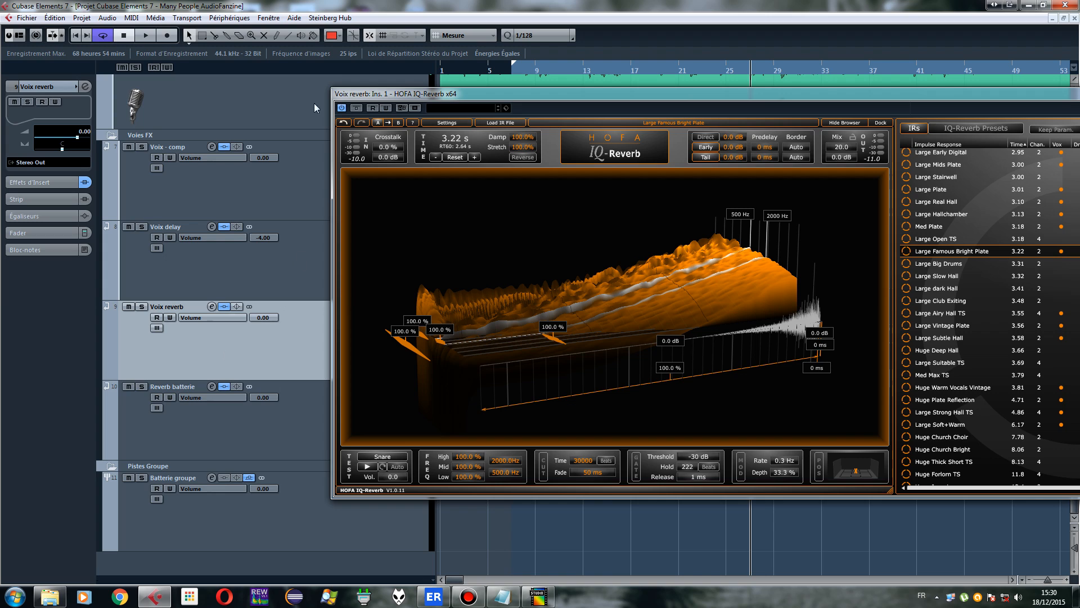
left_click(146, 36)
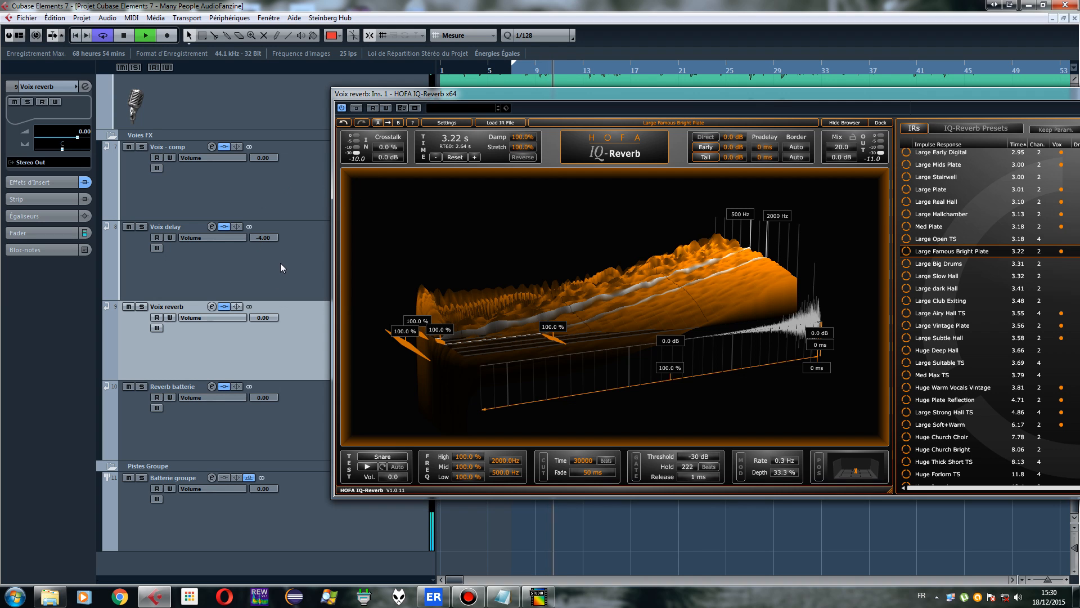
Move the reverb window aside, close it, and lower the Voix reverb volume to -6.55 during playback, then stop
left_click_drag(963, 96, 815, 116)
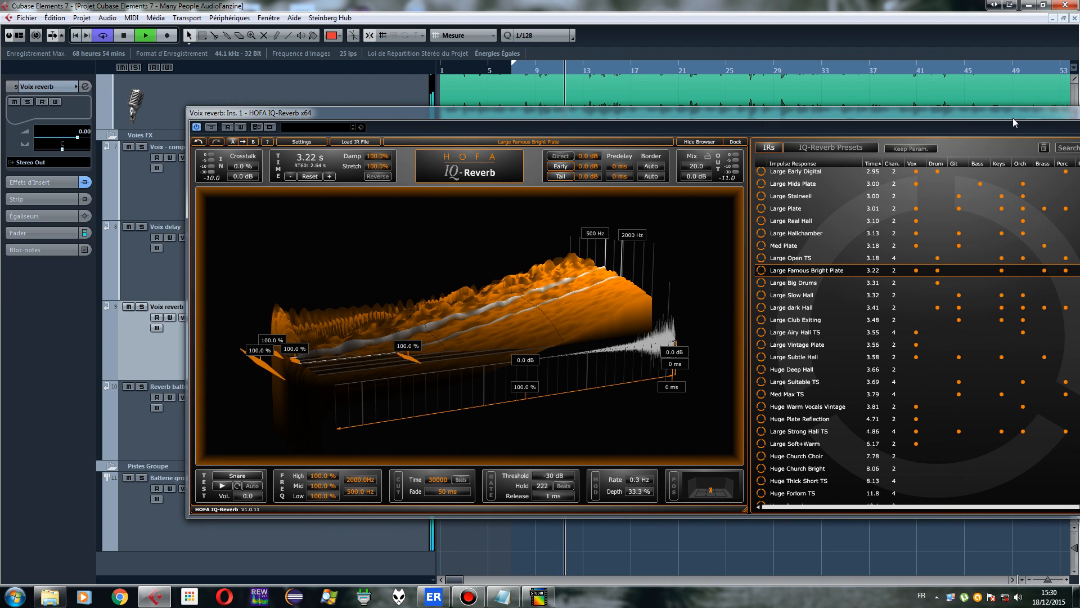
left_click_drag(1001, 114, 884, 113)
left_click(1005, 114)
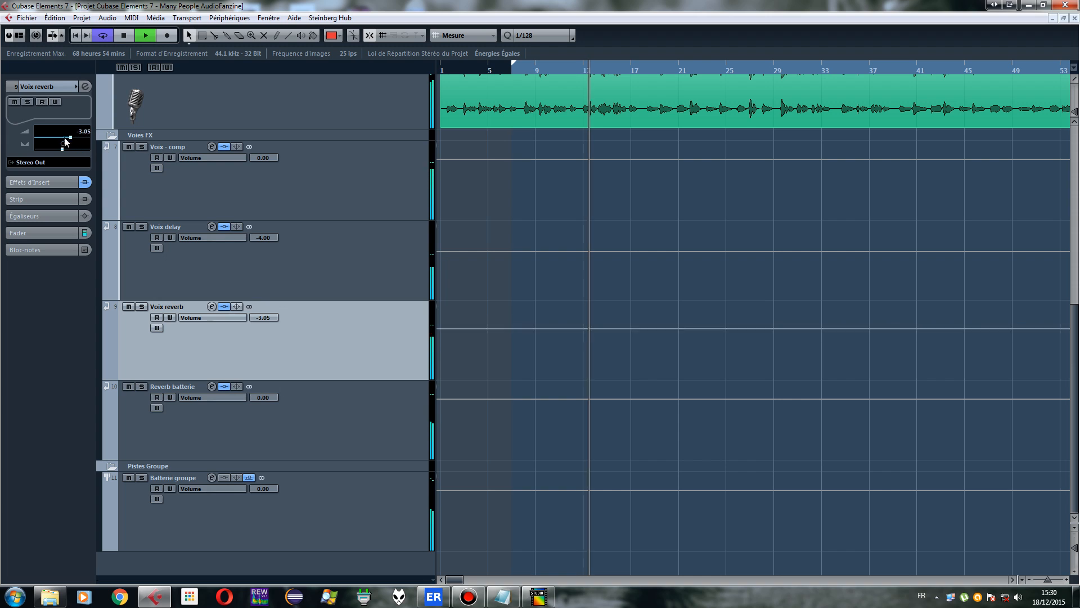
mouse_move(77, 141)
left_mouse_down()
mouse_move(21, 139)
mouse_move(65, 141)
left_mouse_up()
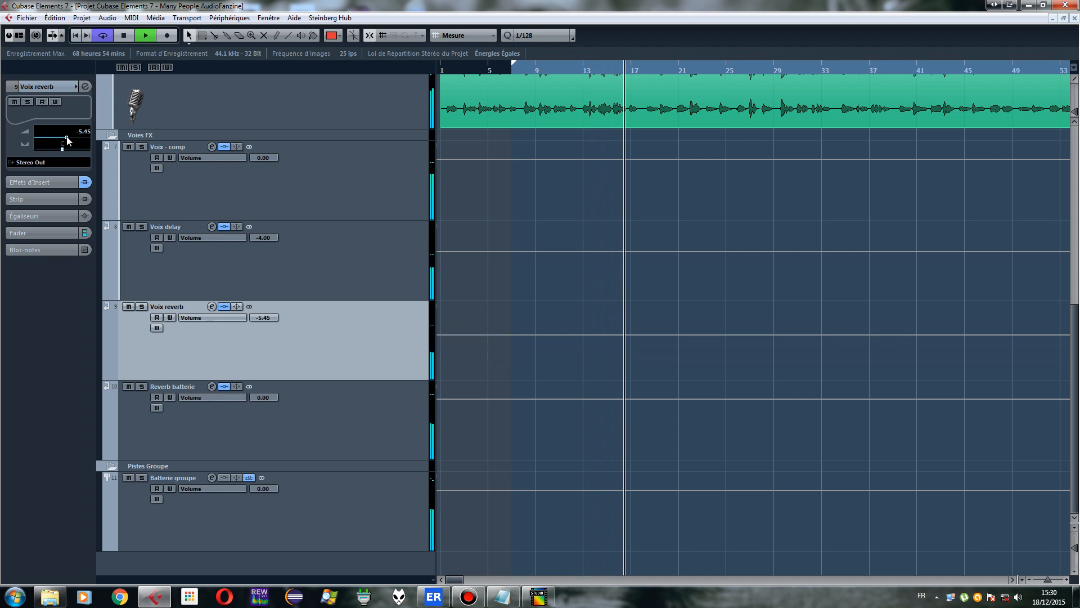
key("space")
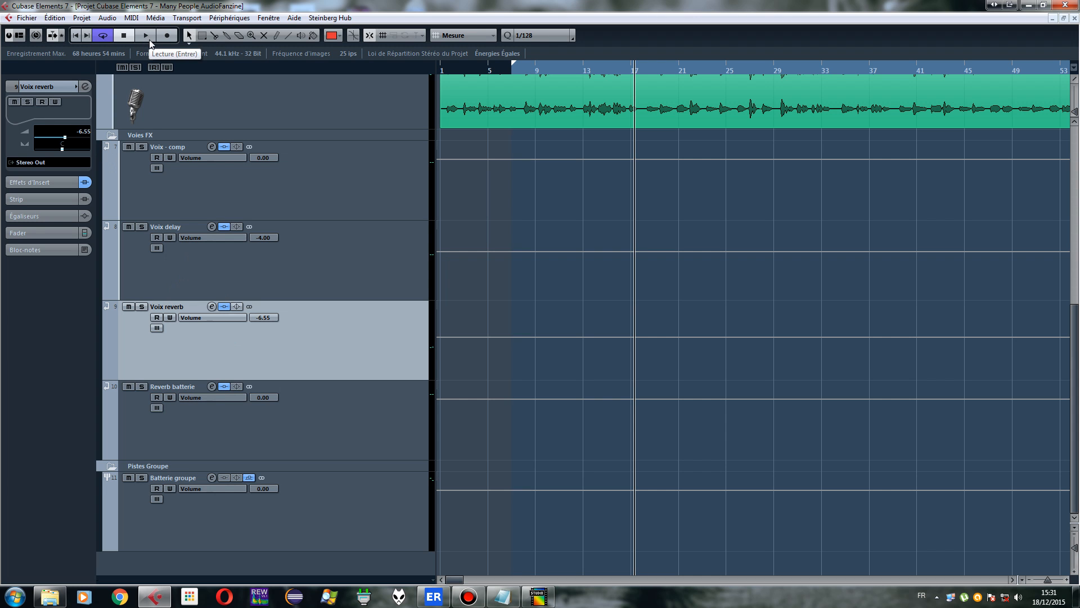
Switch to PhotoFiltre to examine the stereo and frequency placement diagram, and return to the Cubase project
scroll(385, 488, "up", 3)
left_click(539, 596)
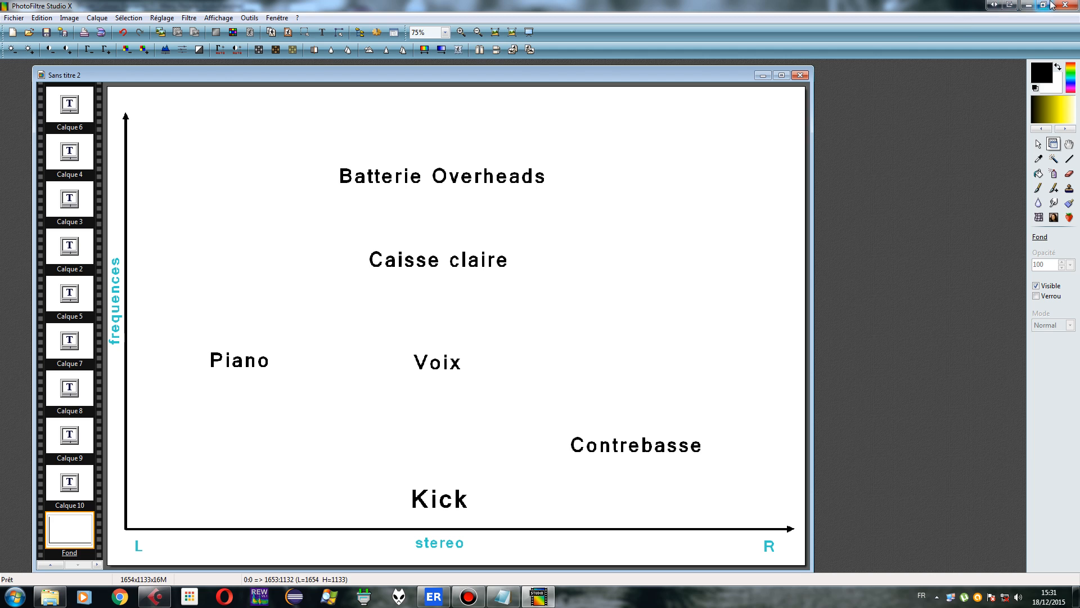
left_click(1029, 5)
scroll(323, 501, "down", 3)
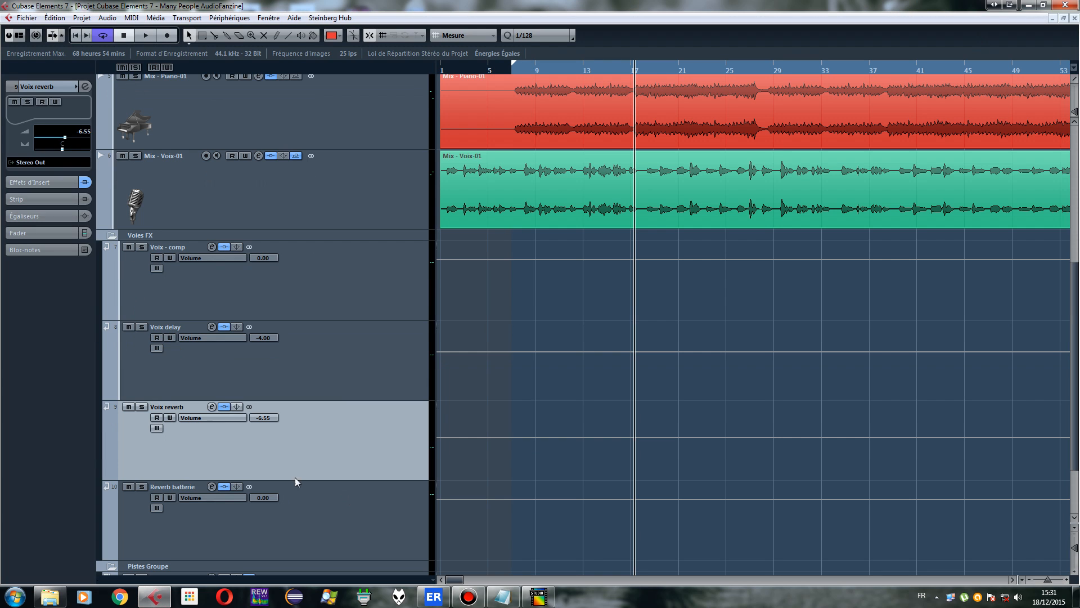
Play a short passage of the full mix, solo the Voix reverb track, and listen to it alone before stopping playback
left_click(146, 36)
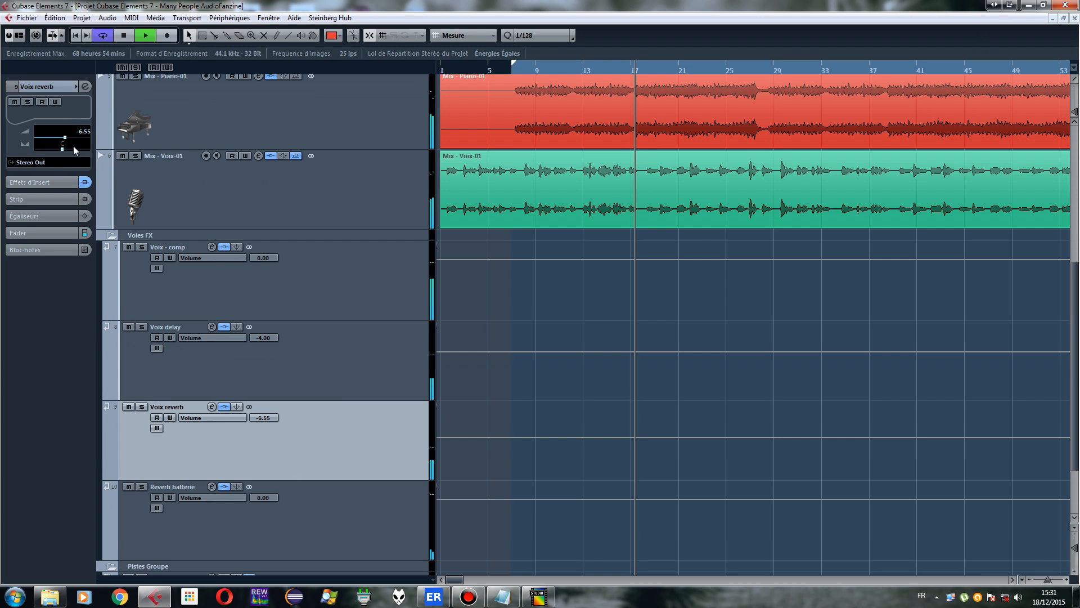
left_click(148, 35)
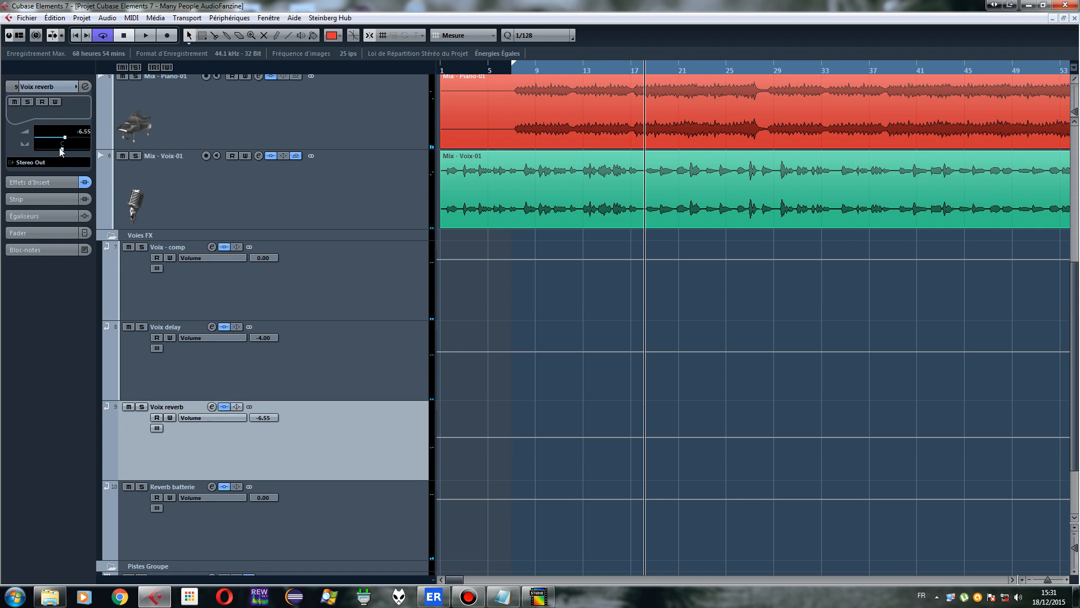
left_click(142, 406)
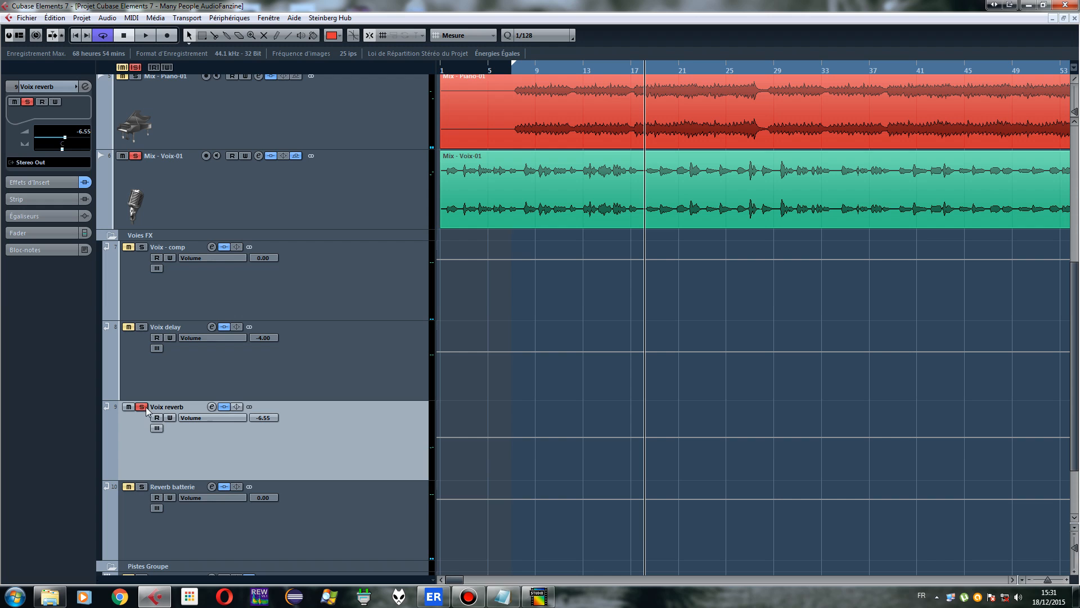
left_click(146, 35)
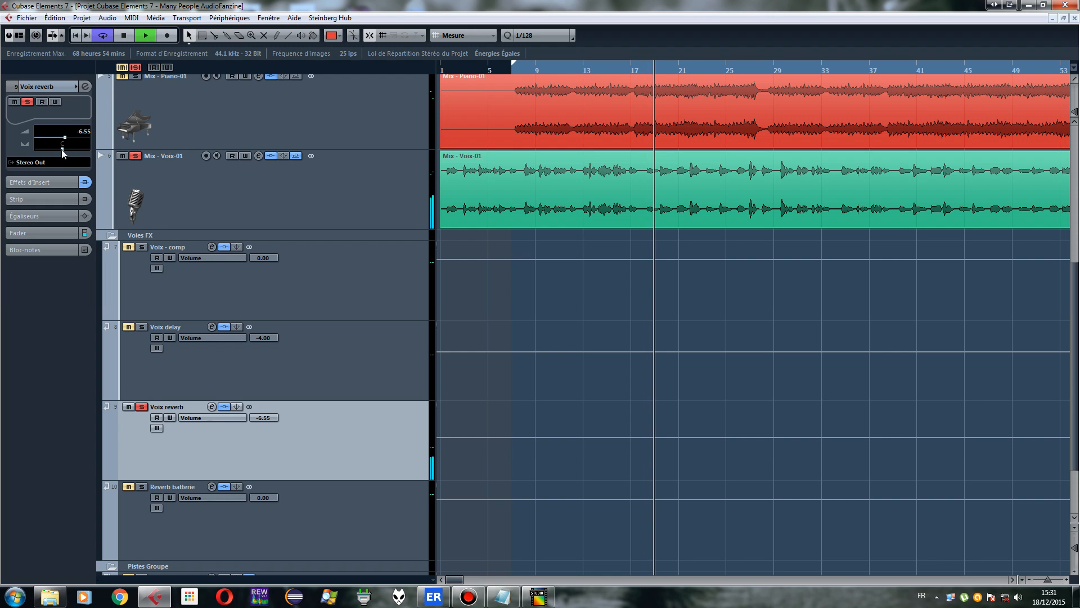
left_click(124, 35)
Switch the Mix - Voix-01 track's Voix reverb send to pre-fader and show the track's channel settings
scroll(222, 176, "up", 2)
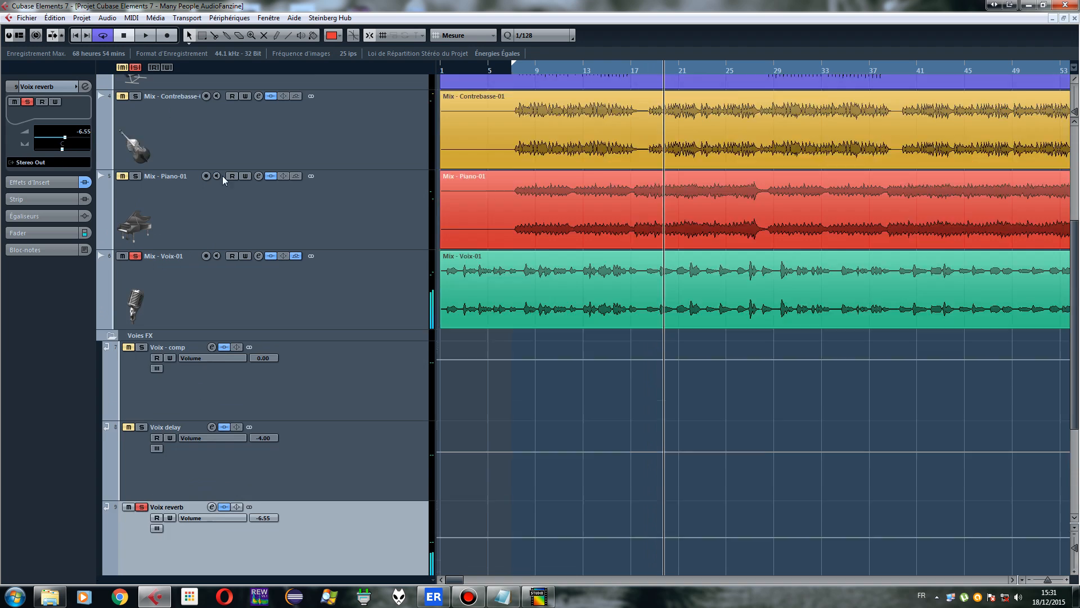
scroll(217, 394, "up", 2)
left_click(217, 394)
scroll(217, 394, "down", 2)
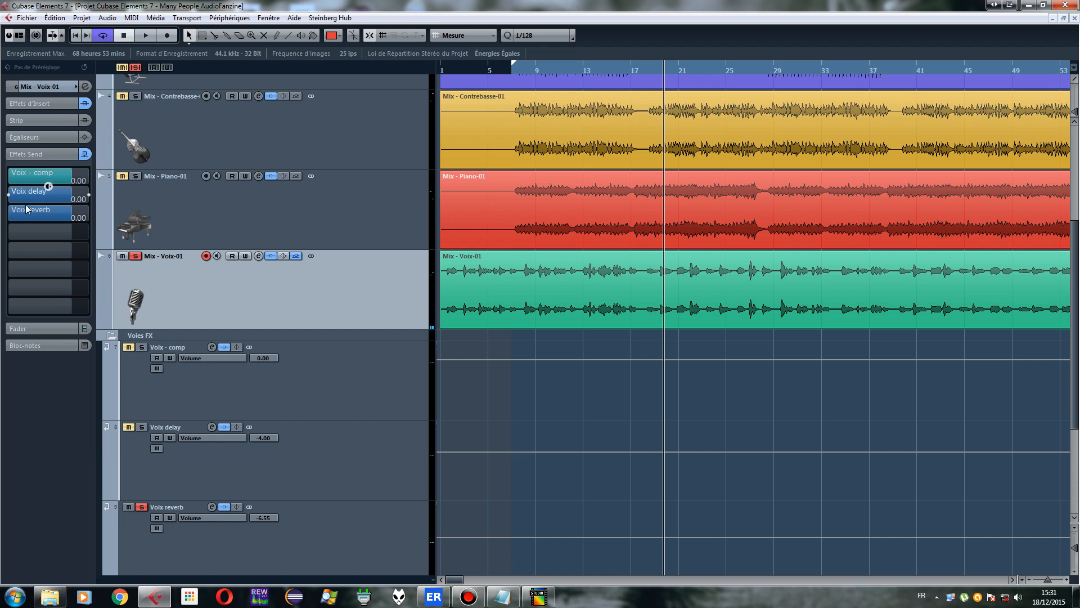
left_click(48, 206)
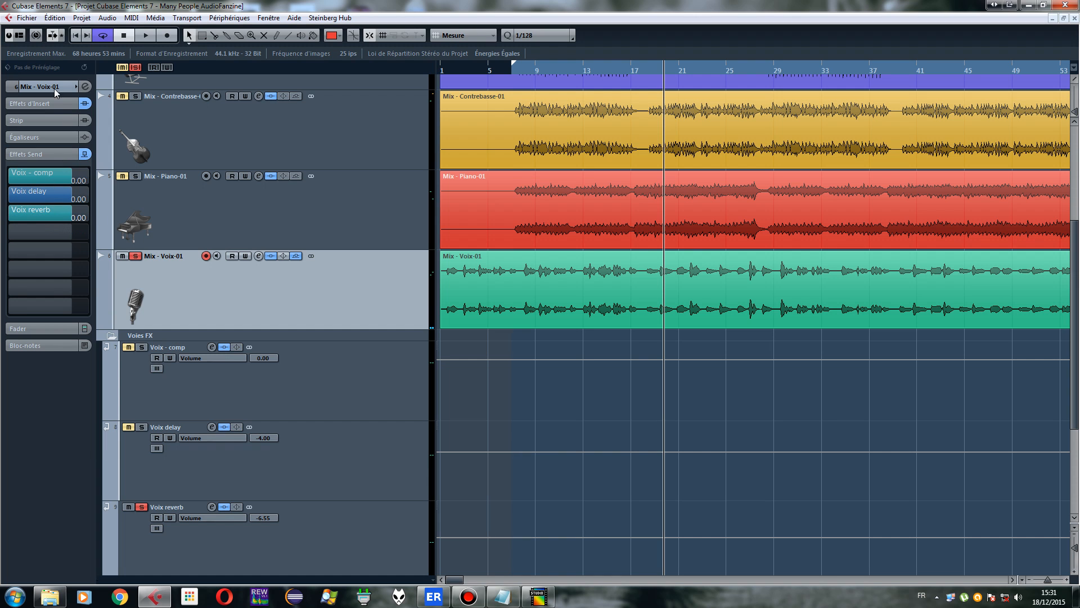
left_click(37, 84)
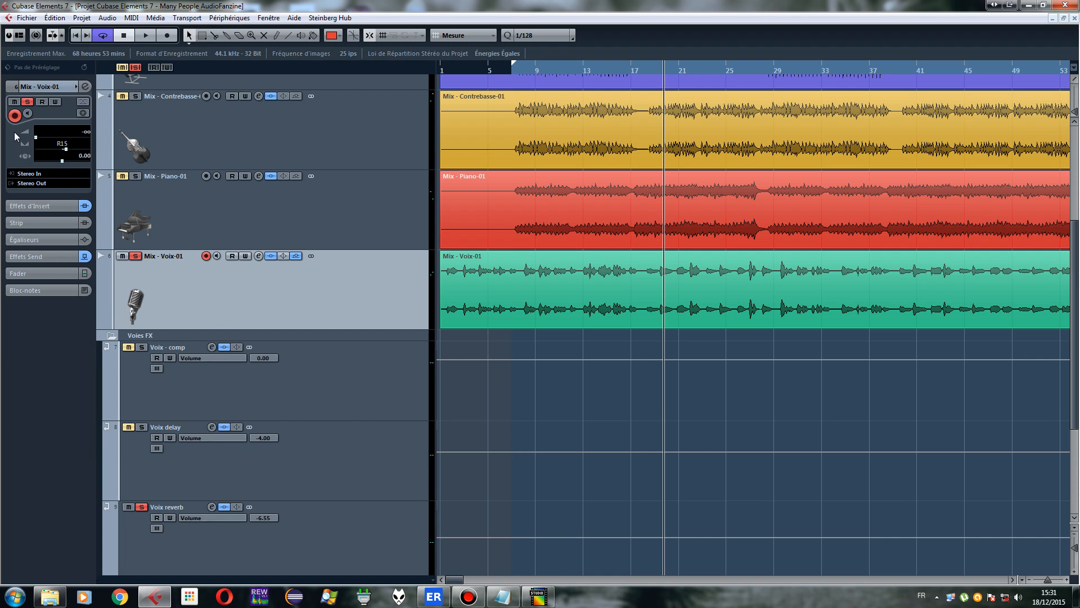
Select the Voix reverb track and pan it to R60 while it plays in solo
scroll(241, 347, "down", 3)
left_click(241, 347)
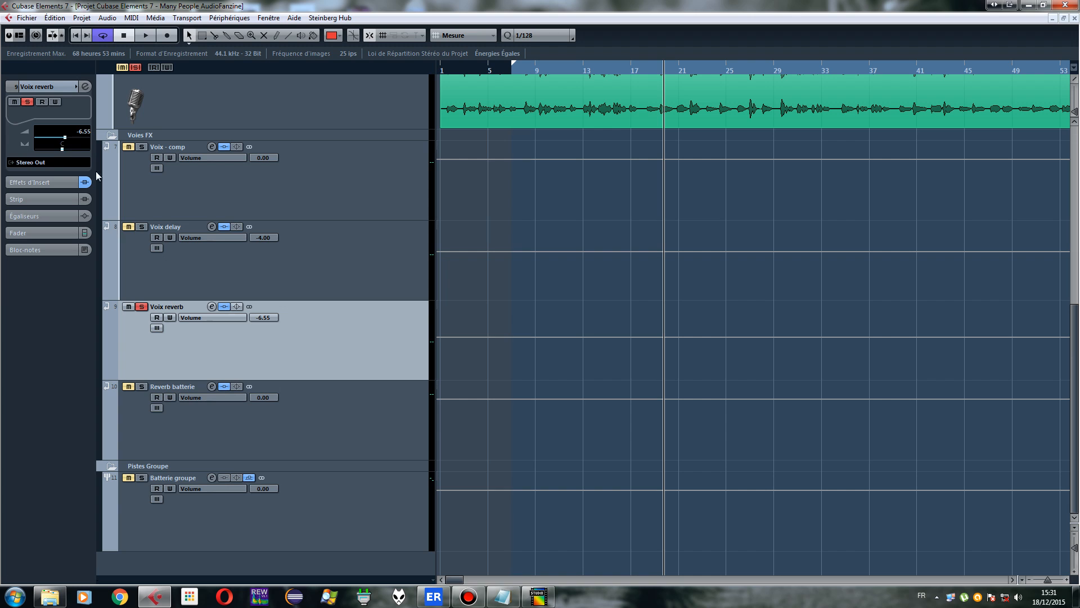
left_click(50, 181)
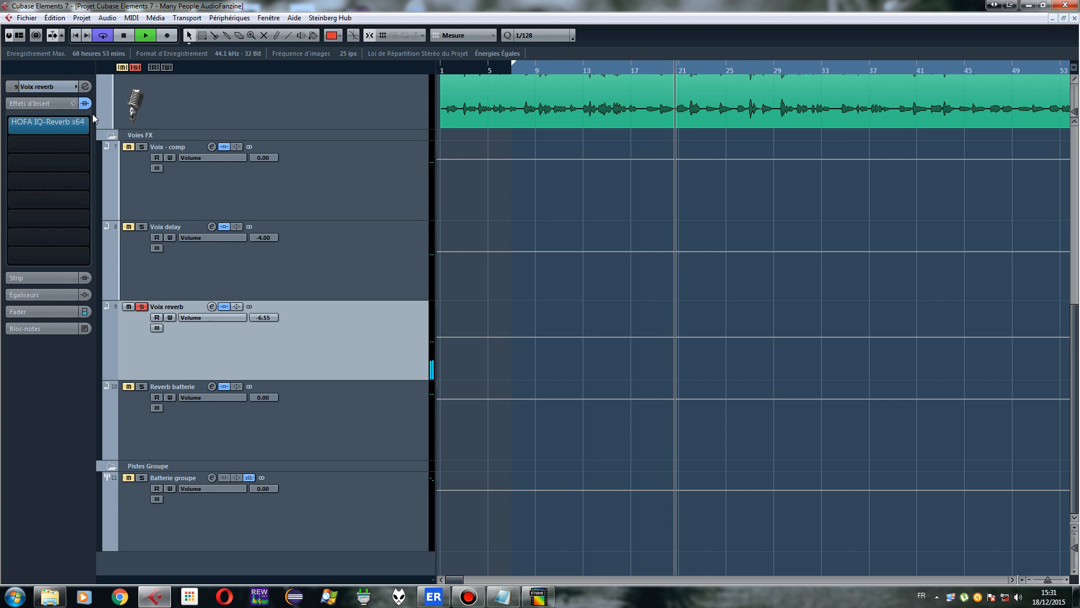
left_click(39, 85)
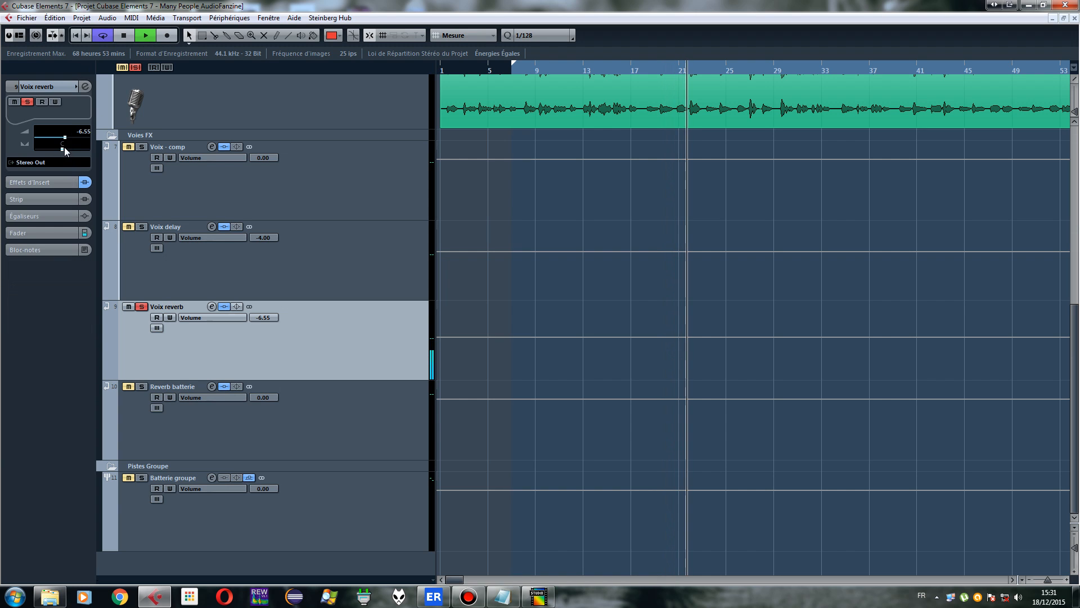
mouse_move(66, 149)
left_mouse_down()
mouse_move(103, 151)
mouse_move(79, 148)
left_mouse_up()
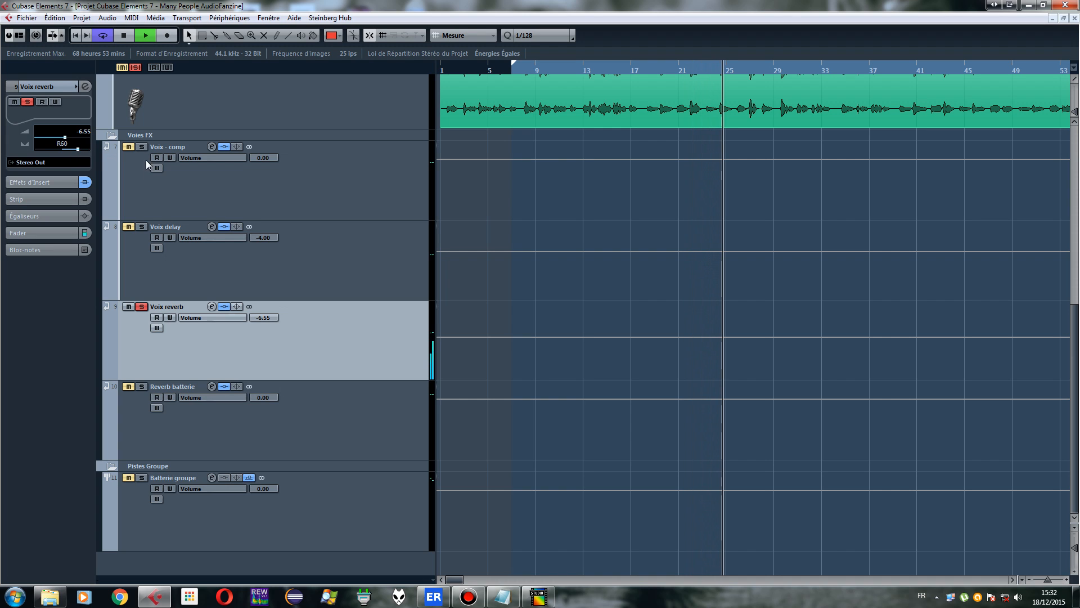
Clear the solos, keep Voix - comp and Voix delay muted, and try Voix reverb at L30 before panning it to R30
left_click(122, 67)
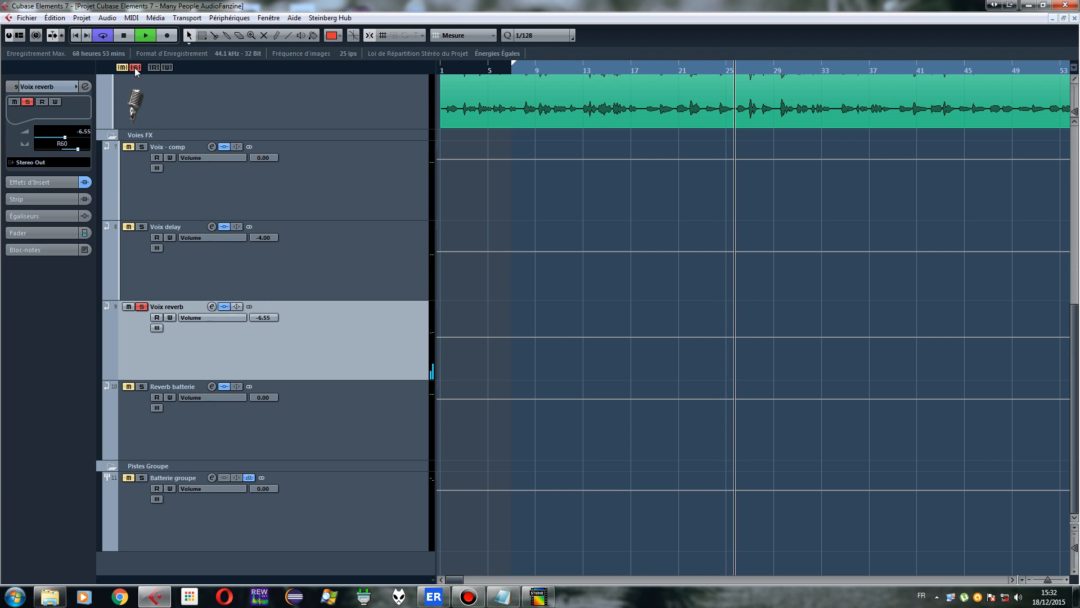
left_click(135, 67)
left_click(129, 228)
left_click(127, 148)
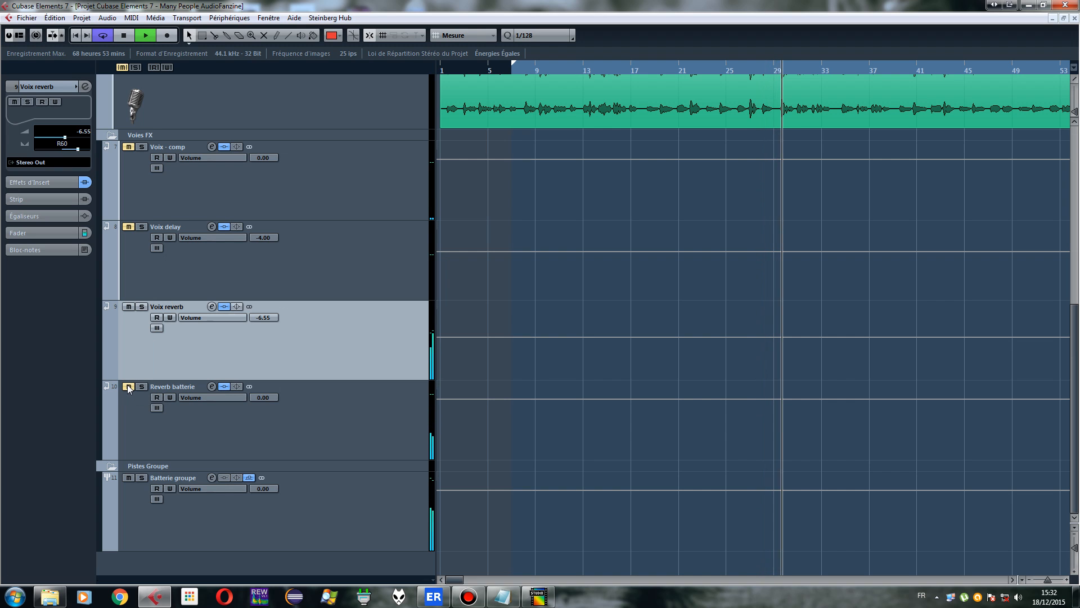
left_click_drag(77, 148, 54, 150)
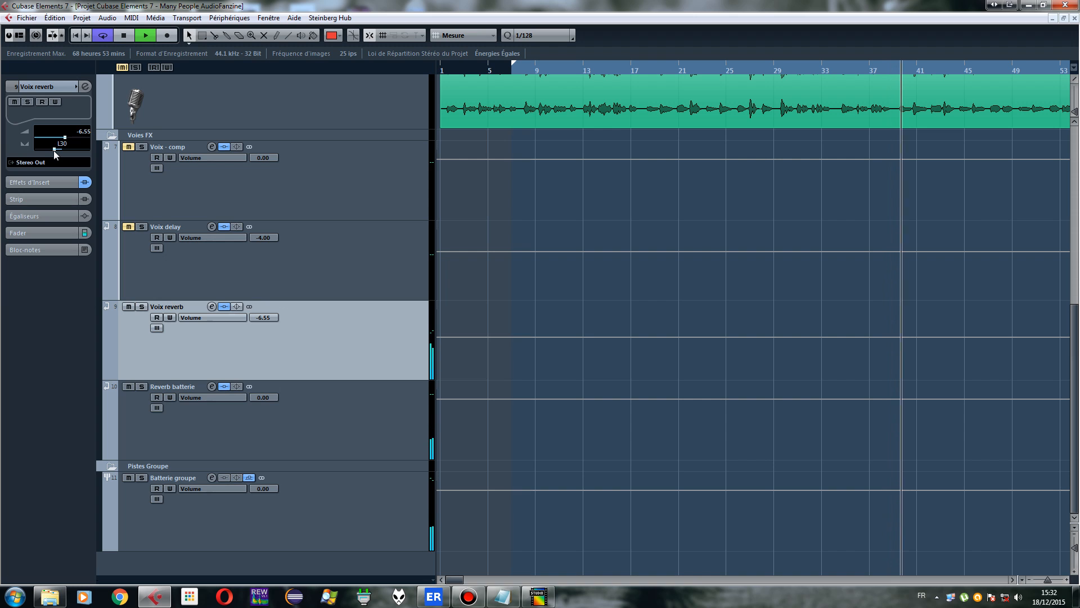
left_click_drag(53, 150, 69, 151)
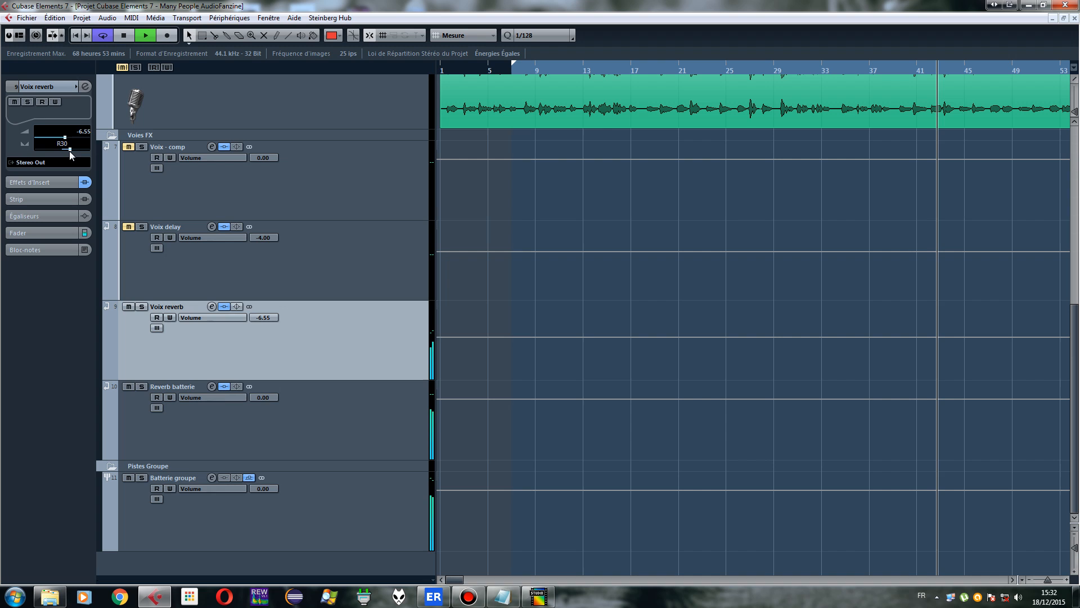
Unmute Voix delay and Voix - comp, and pan the Voix delay track to L28
scroll(218, 211, "up", 3)
left_click(128, 326)
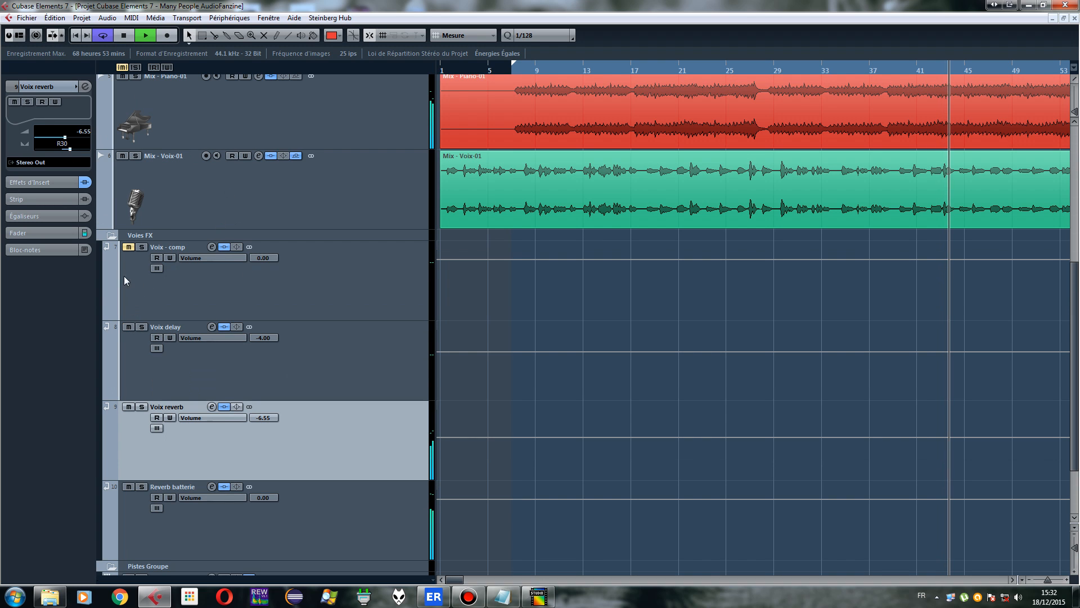
left_click(235, 376)
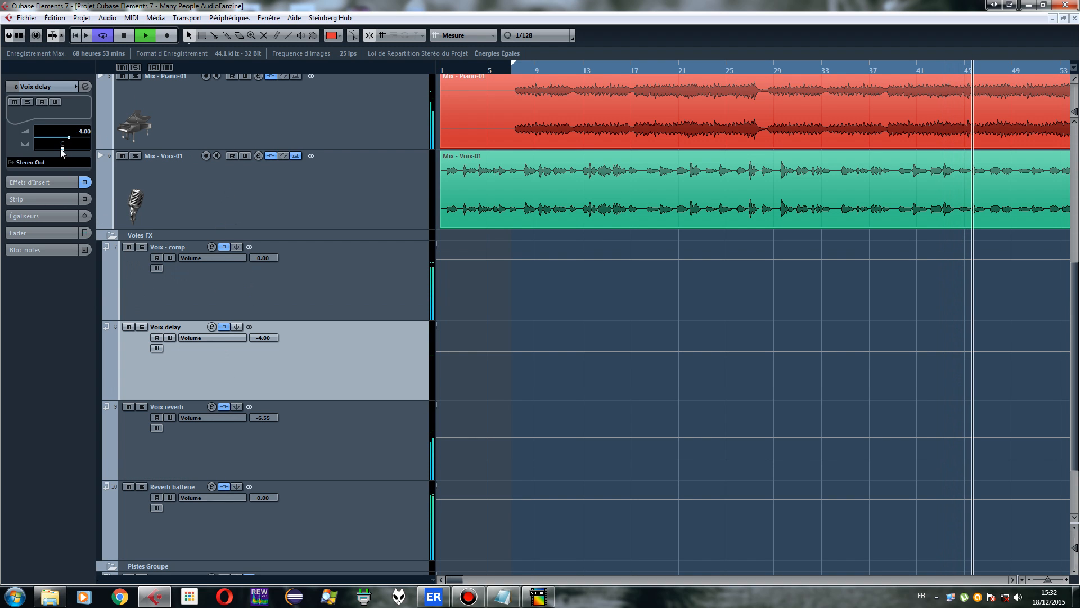
left_click(251, 525)
left_click(279, 455)
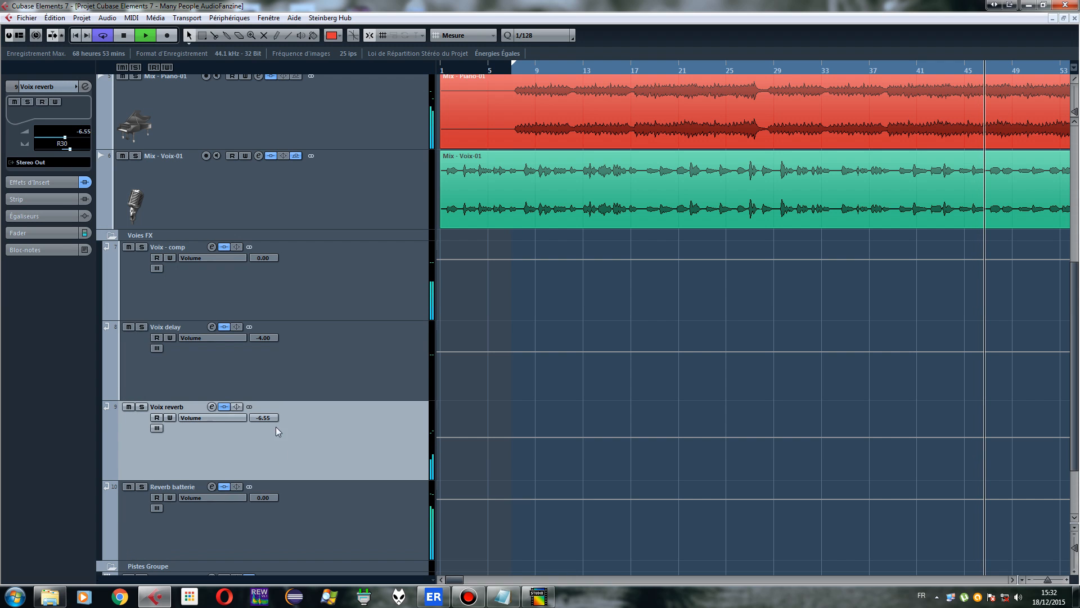
left_click(268, 381)
left_click_drag(60, 150, 53, 149)
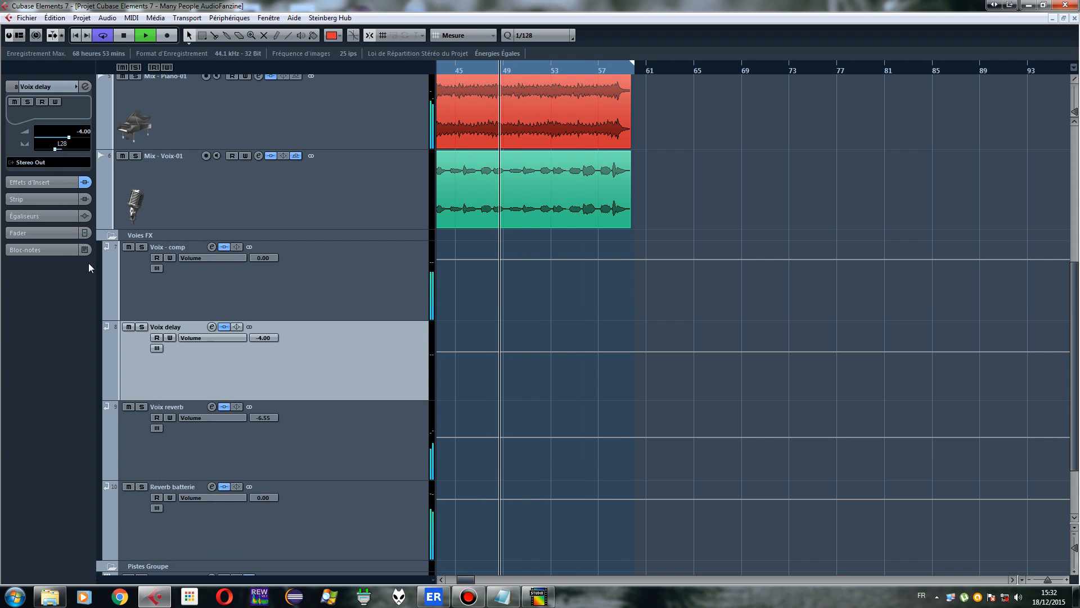
Mute Voix reverb and Voix - comp, and solo the Voix delay track
left_click(129, 407)
left_click(129, 248)
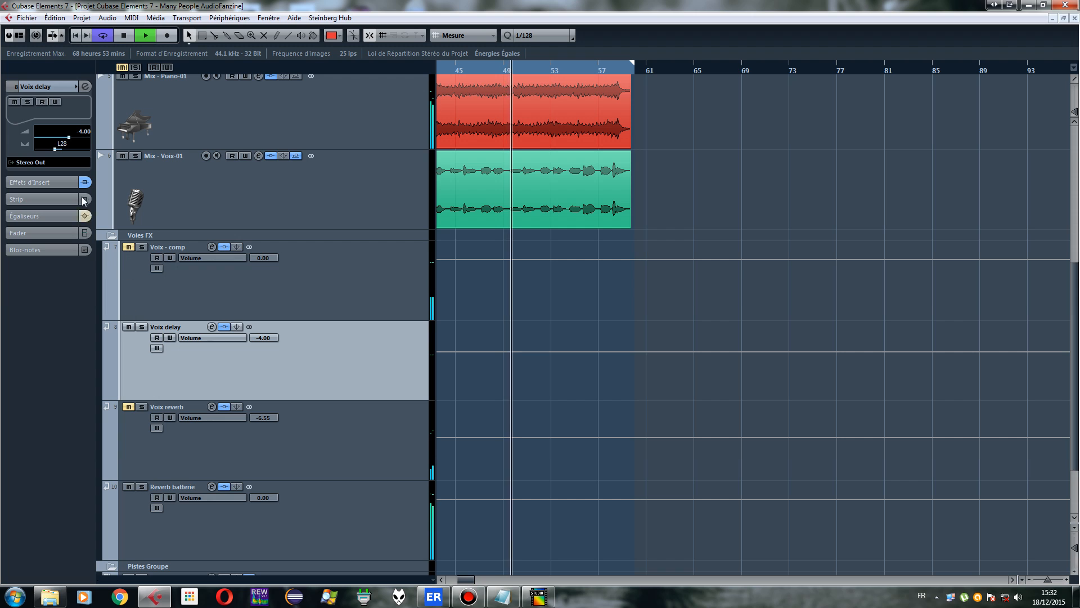
left_click(142, 327)
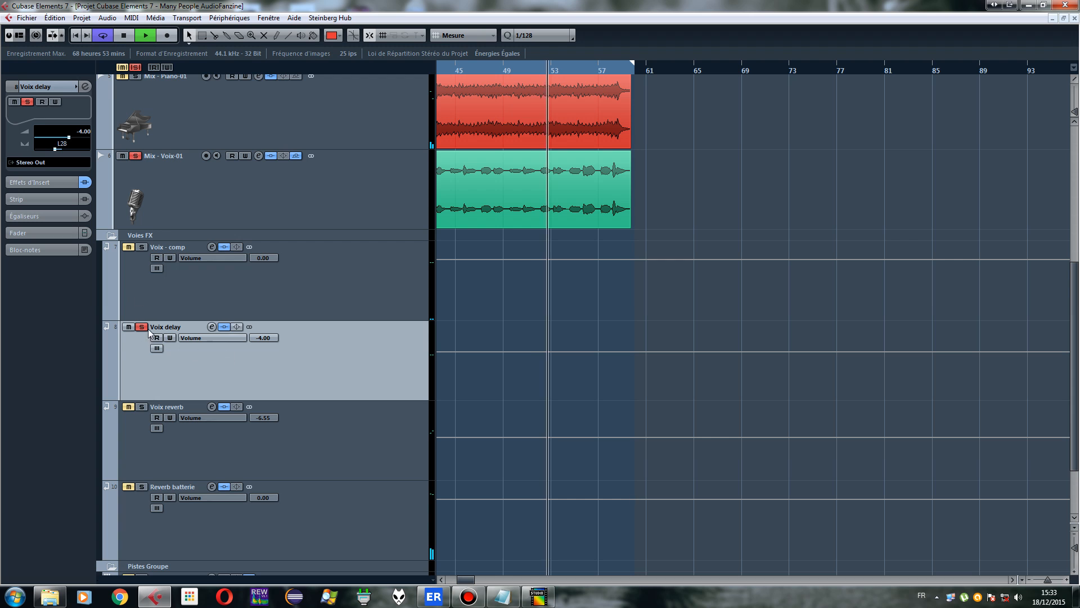
Show the Mix - Voix-01 track's sends and switch its Voix delay send to pre-fader
scroll(190, 237, "up", 2)
left_click(227, 298)
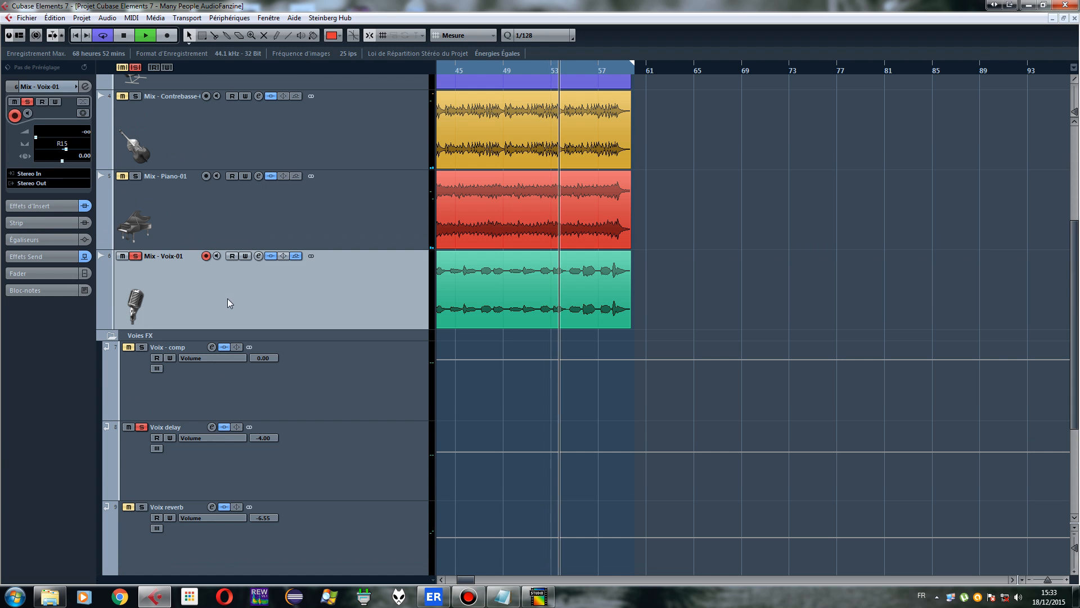
left_click(36, 211)
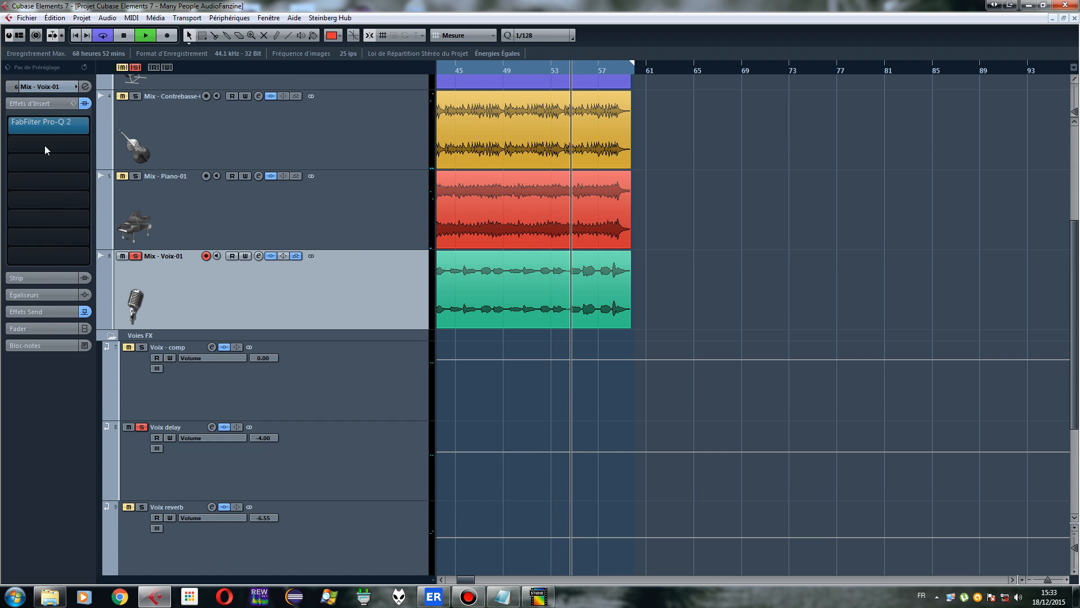
left_click(59, 313)
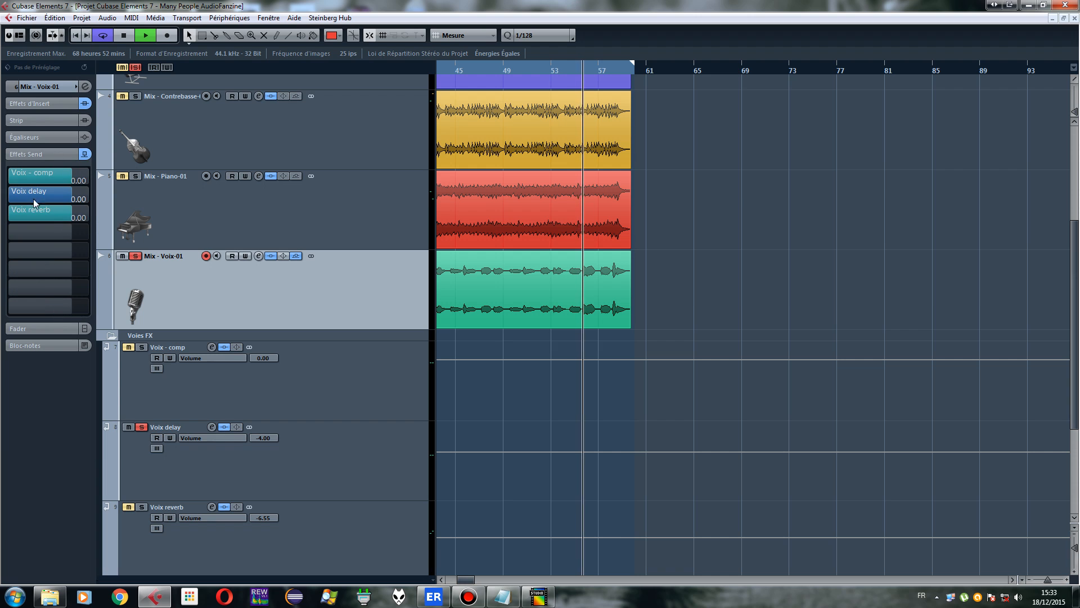
Pan the soloed Voix delay track to L17 during playback, stop, and select the Voix reverb track
left_click(277, 473)
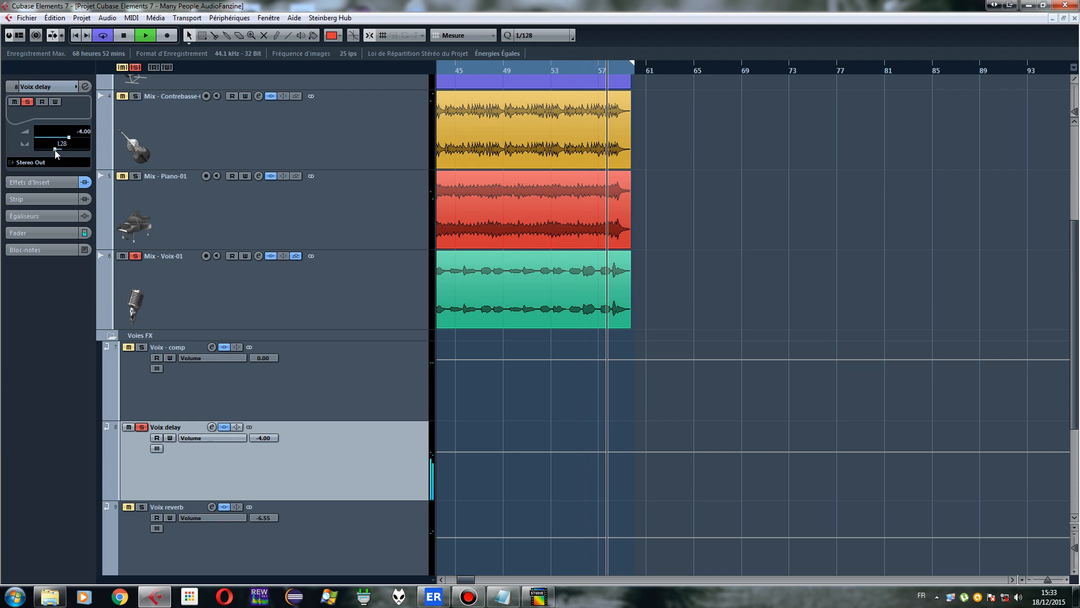
mouse_move(55, 149)
left_mouse_down()
mouse_move(34, 147)
mouse_move(57, 150)
left_mouse_up()
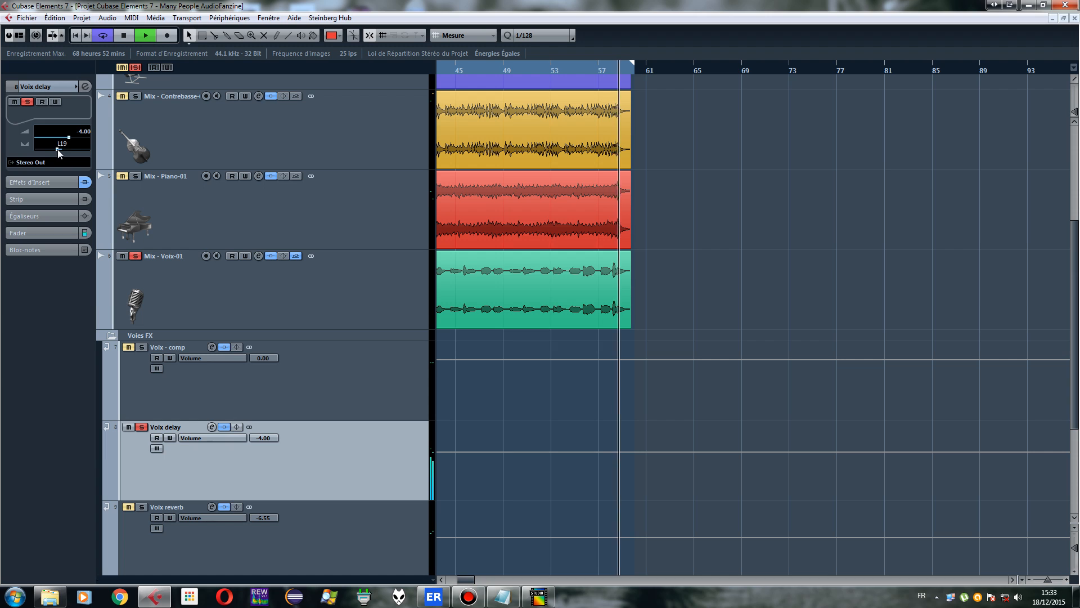
left_click(126, 35)
scroll(288, 487, "down", 3)
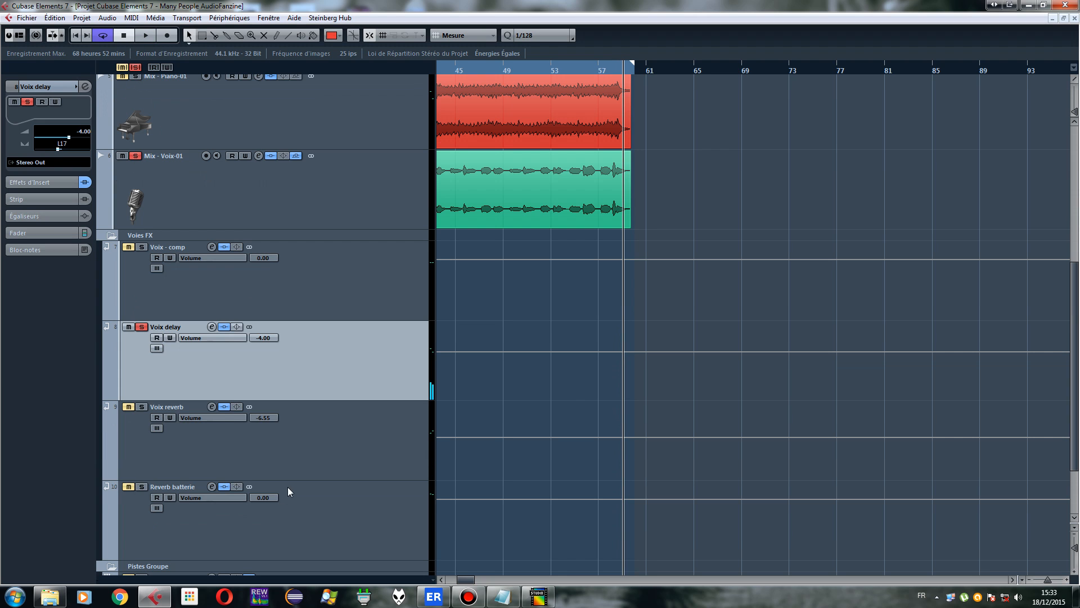
left_click(277, 434)
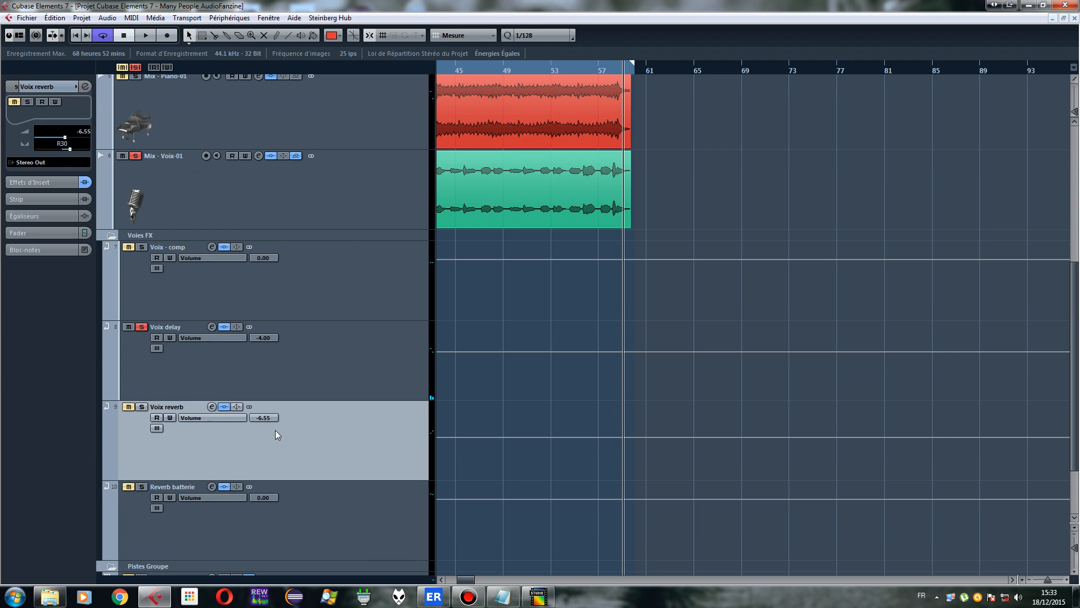
Select the Voix delay track and start playback from about bar 7
left_click(214, 372)
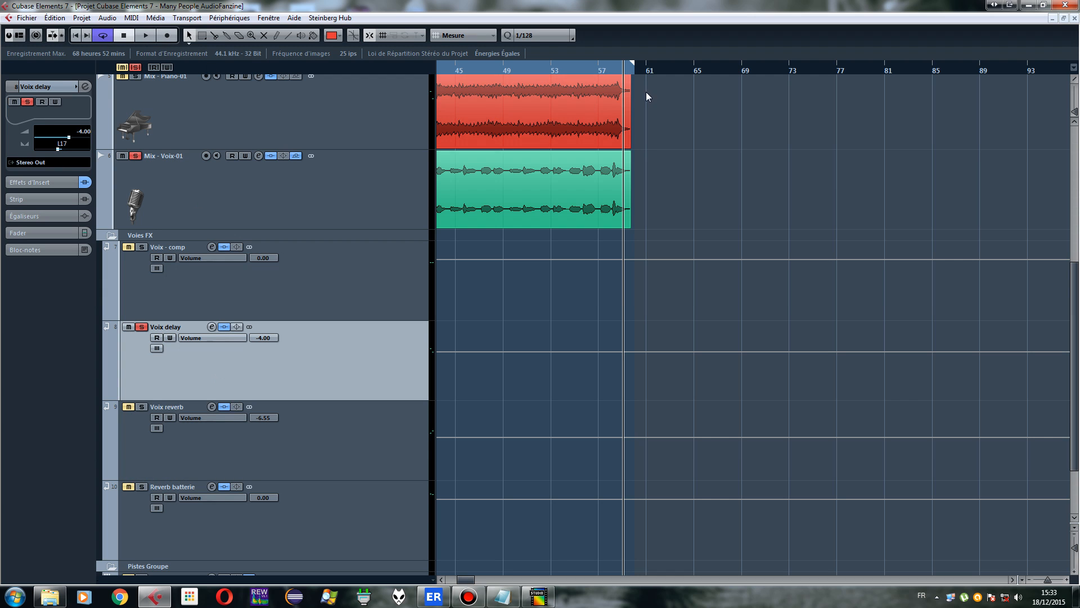
left_click_drag(497, 68, 417, 75)
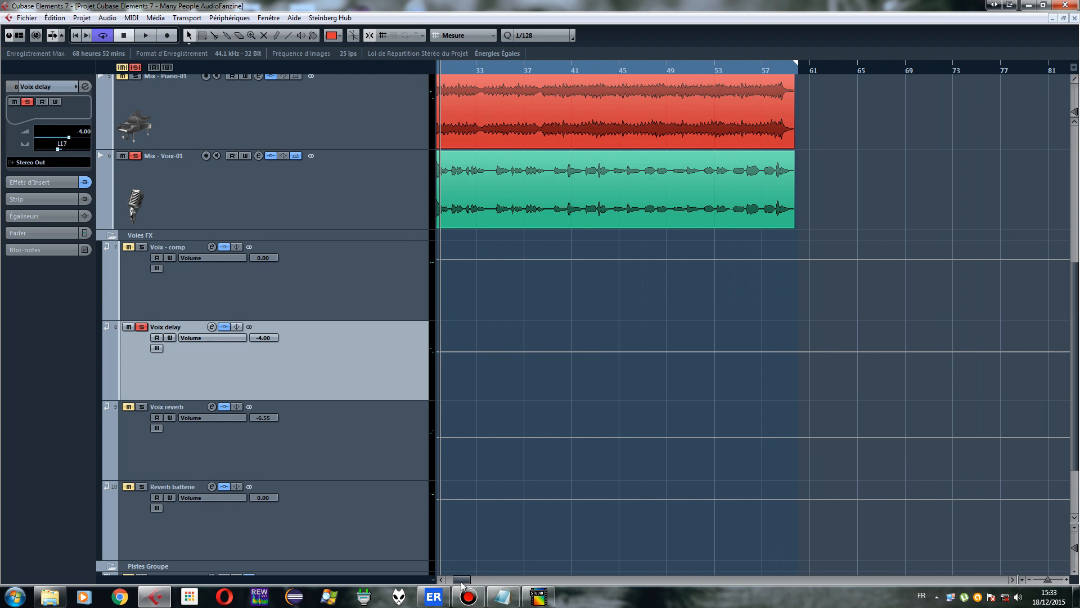
left_click_drag(461, 580, 450, 580)
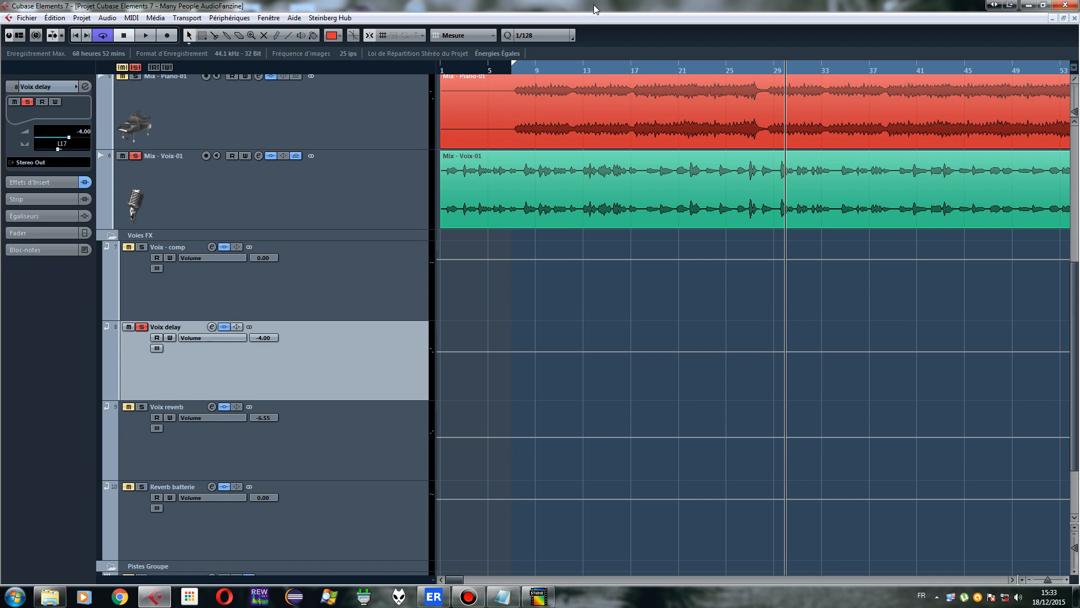
left_click(501, 67)
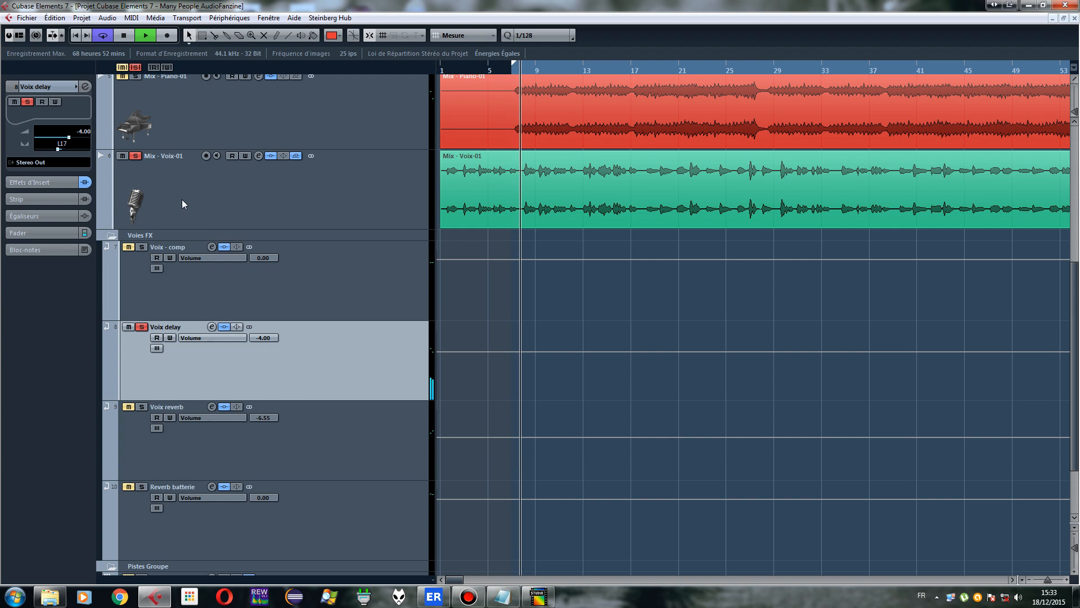
Pan the Voix delay track to L32 and set its volume to -10.3 dB during playback
left_click(130, 177)
left_click(48, 86)
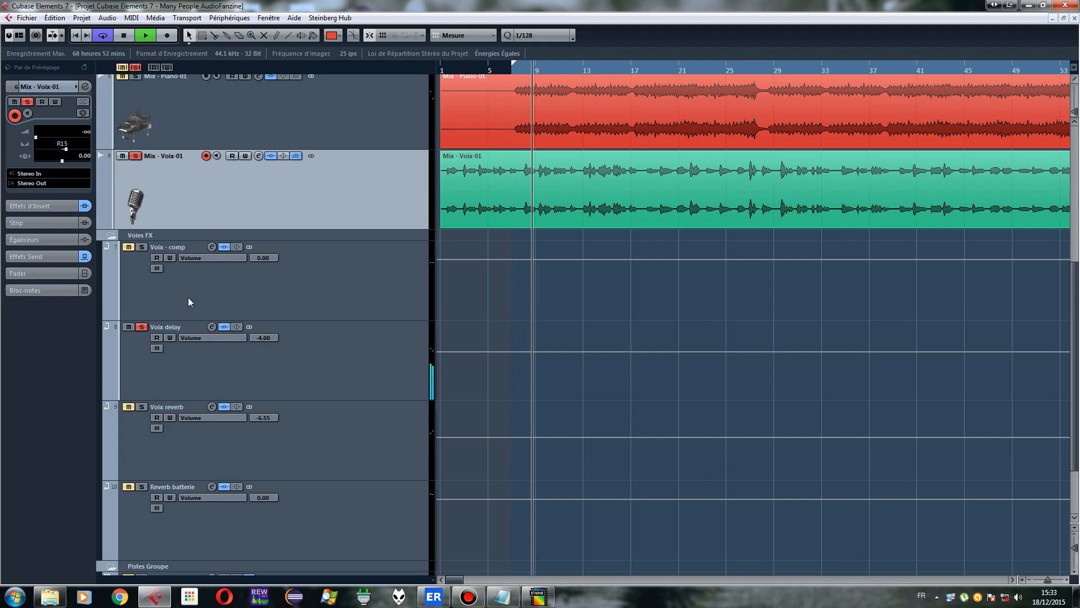
left_click(279, 360)
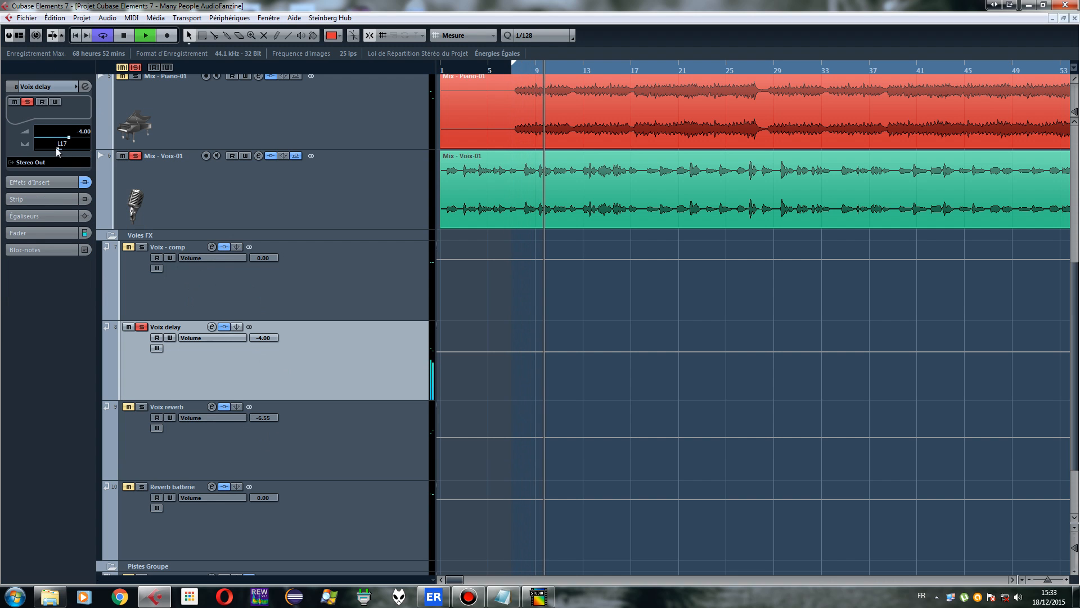
left_click_drag(57, 149, 60, 145)
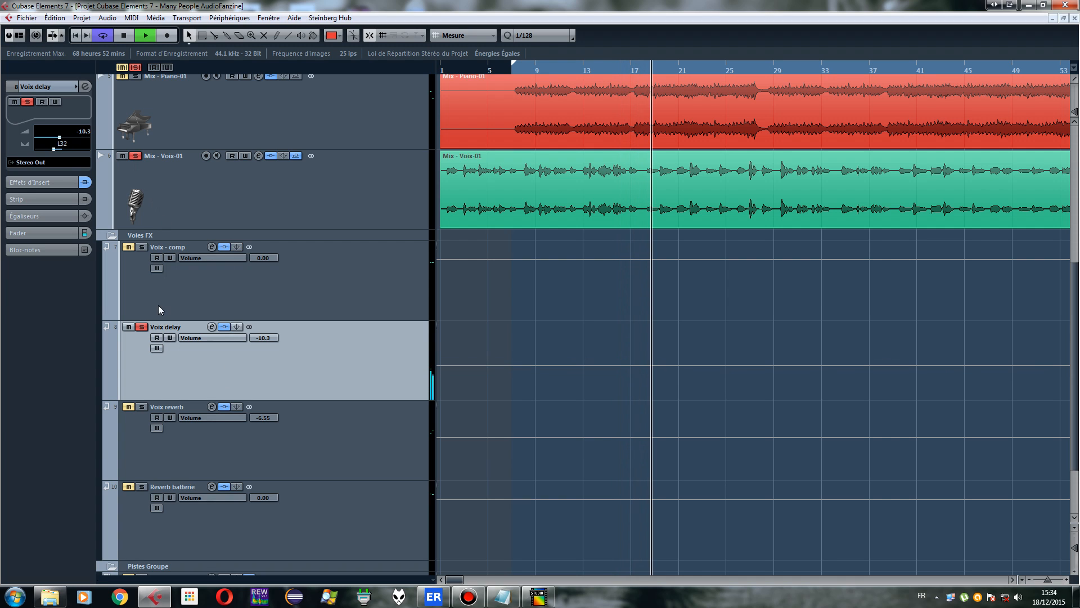
Solo and centre-pan the Voix reverb track, and set the Voix delay track's volume to -5.45 dB
left_click(150, 431)
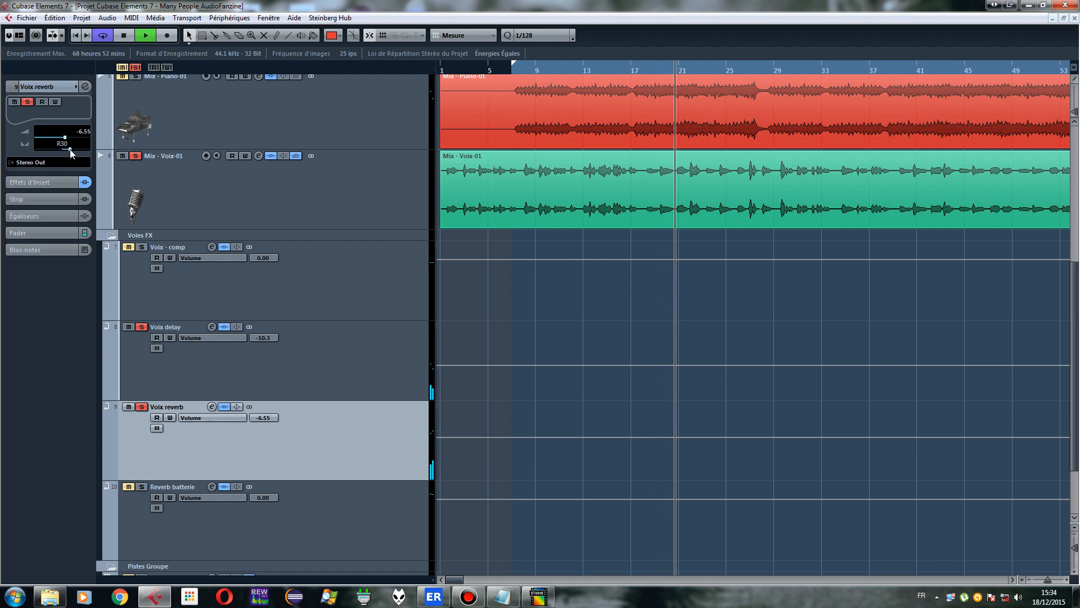
left_click_drag(70, 150, 62, 150)
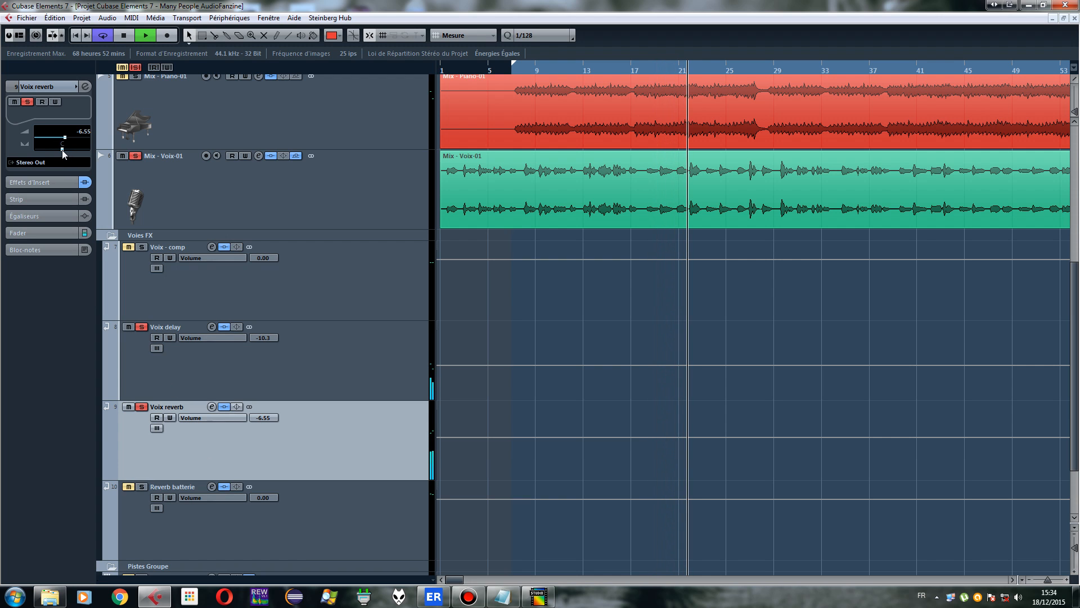
left_click(244, 378)
left_click_drag(58, 138, 67, 140)
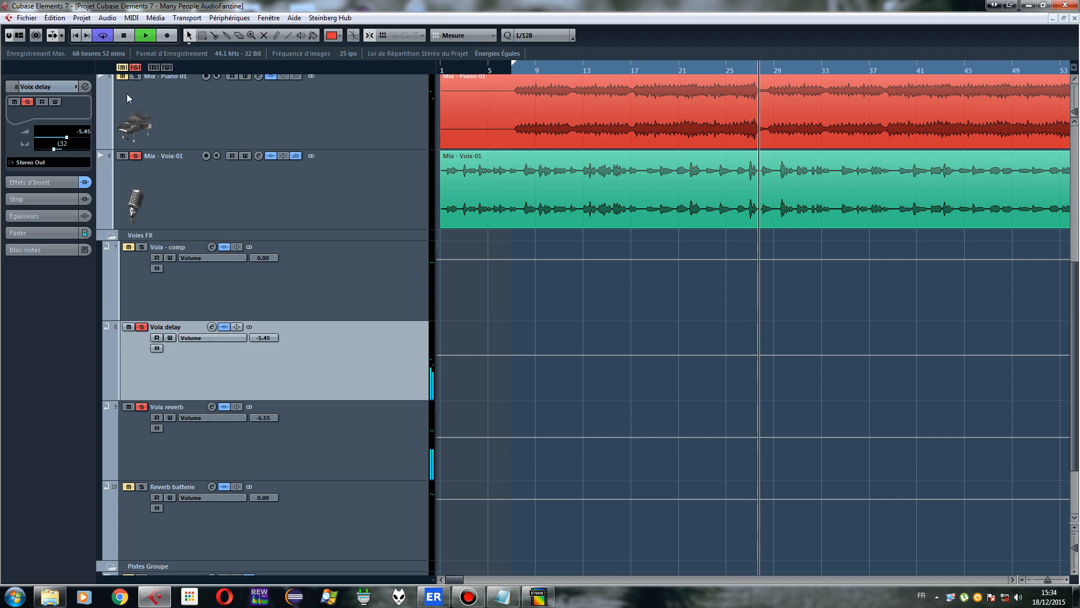
Clear all solos and mutes to hear the voice effects within the full mix
left_click(136, 67)
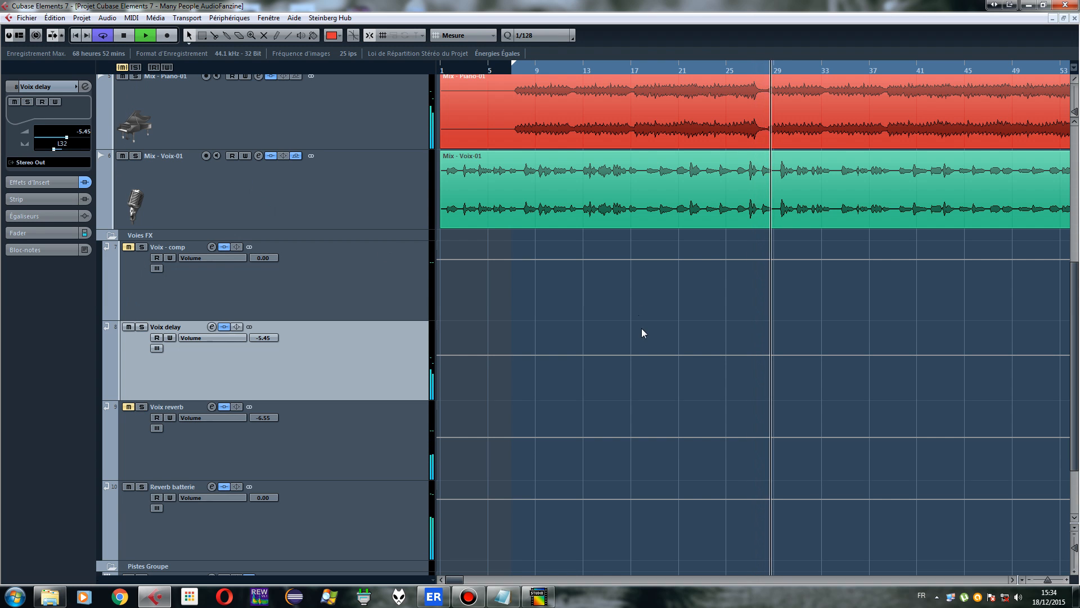
scroll(563, 379, "up", 5)
scroll(399, 415, "down", 3)
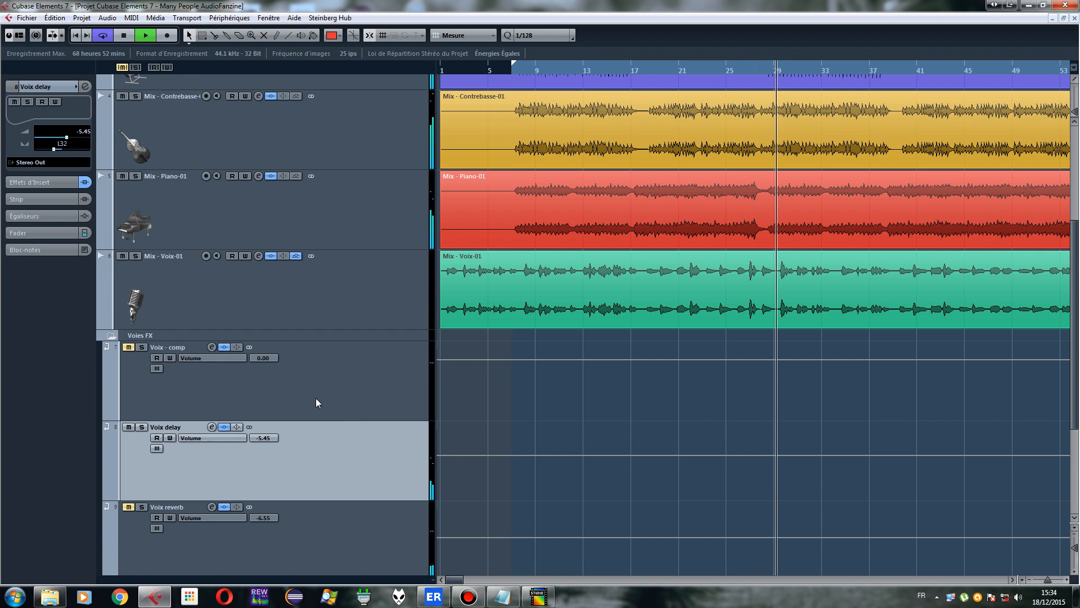
left_click(127, 347)
scroll(344, 444, "down", 3)
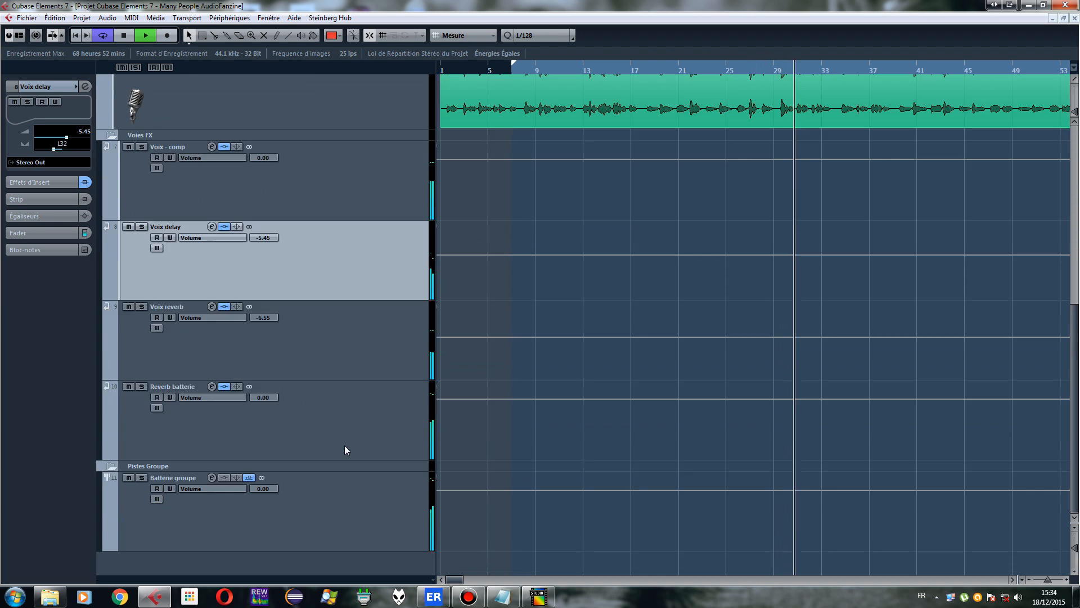
Set the Mix - Voix-01 track's volume to -0.93 dB during playback, and stop
scroll(278, 432, "up", 3)
left_click(195, 291)
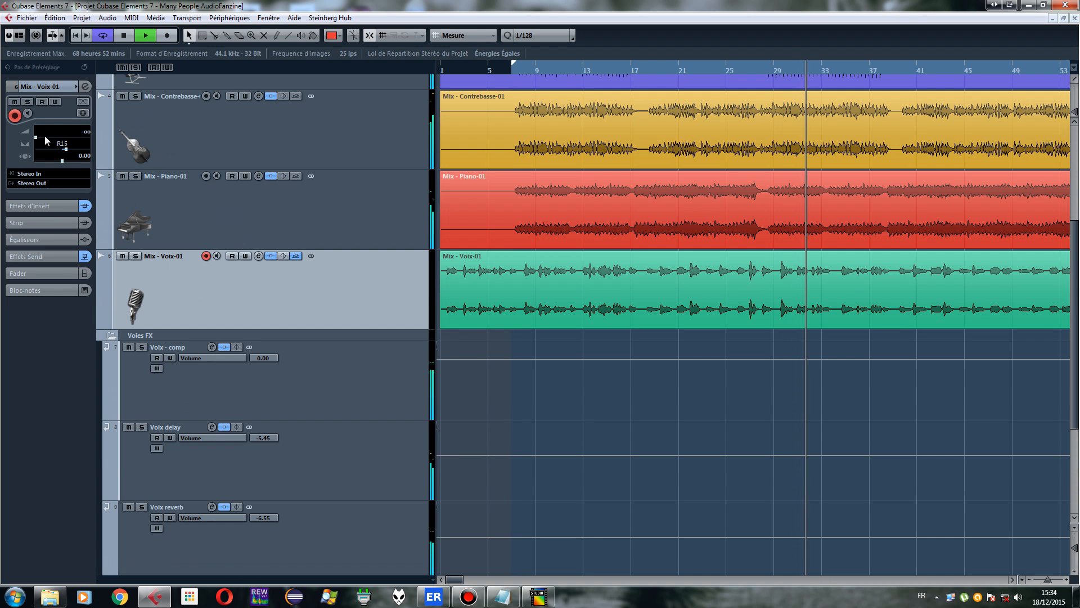
left_click_drag(36, 137, 79, 144)
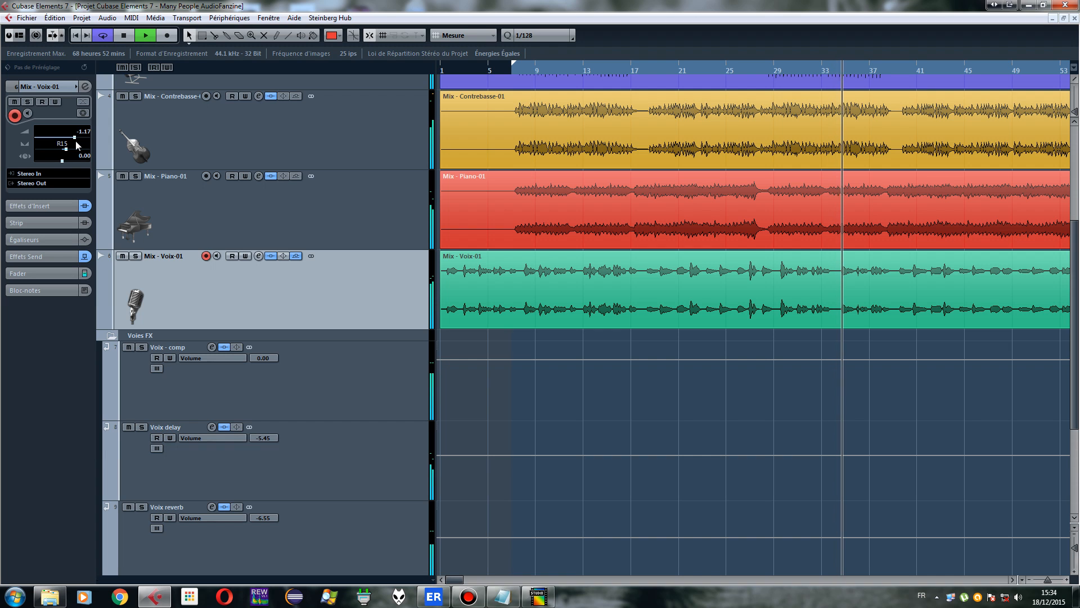
left_click_drag(76, 141, 77, 141)
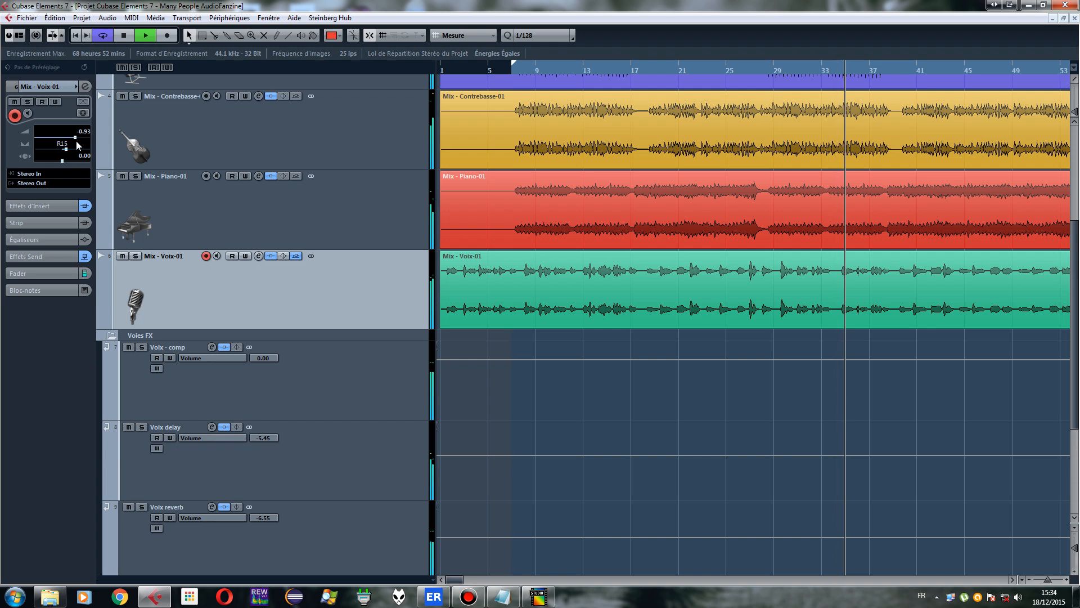
left_click(122, 35)
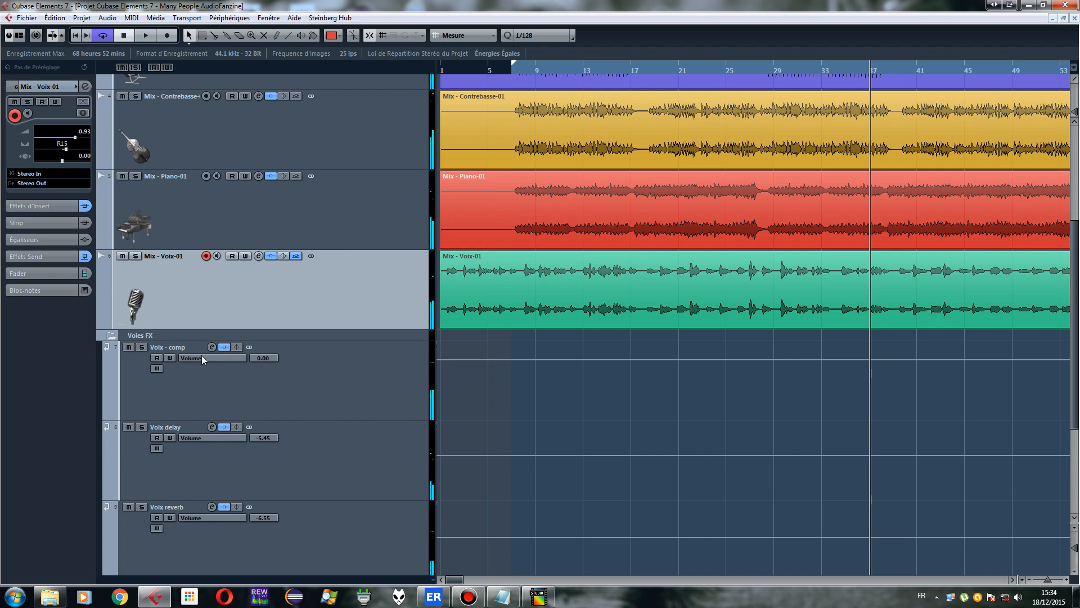
Lower the Voix delay track's volume to -6.89 dB while listening to the full mix
scroll(201, 357, "down", 4)
left_click(228, 273)
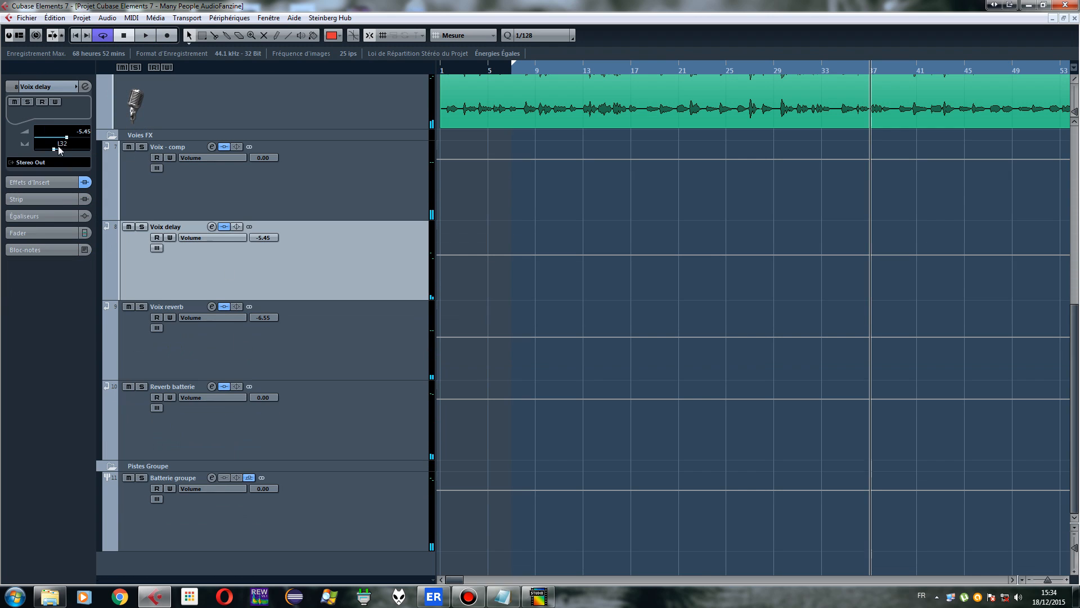
left_click_drag(66, 141, 54, 142)
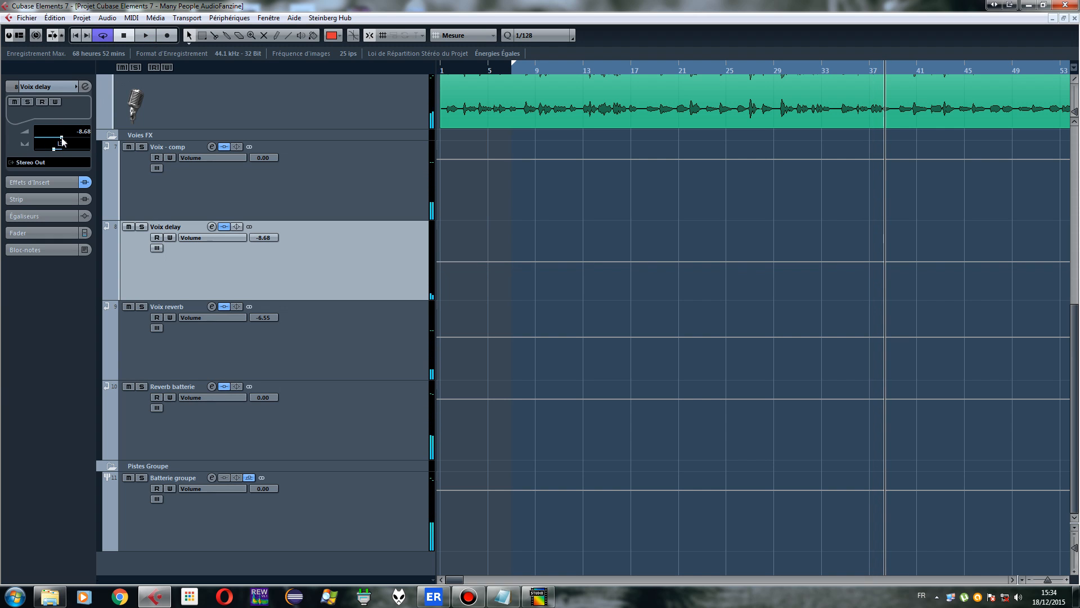
key("space")
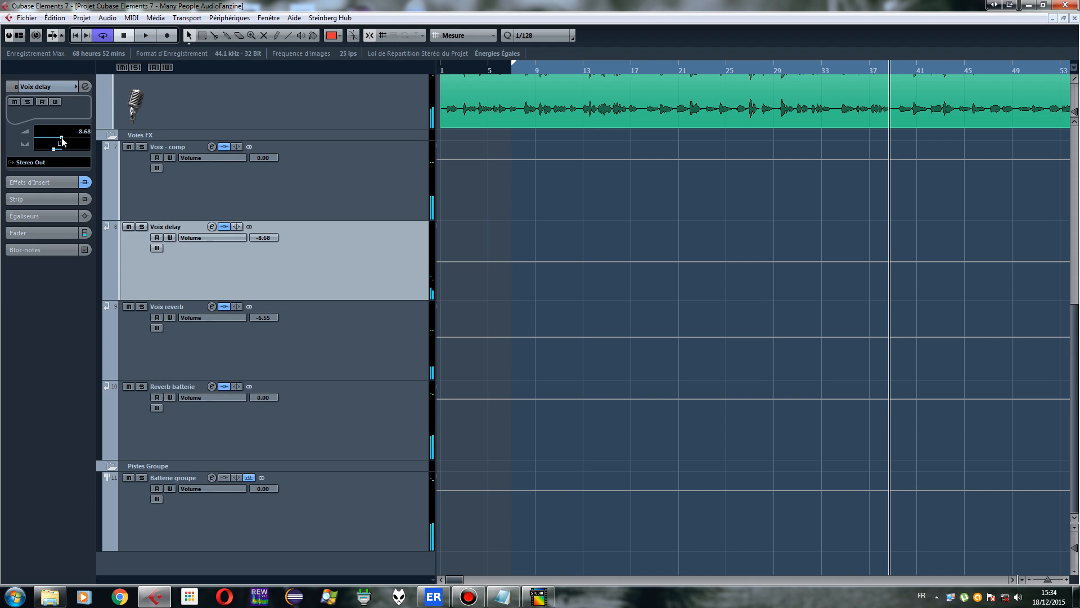
left_click_drag(62, 141, 64, 142)
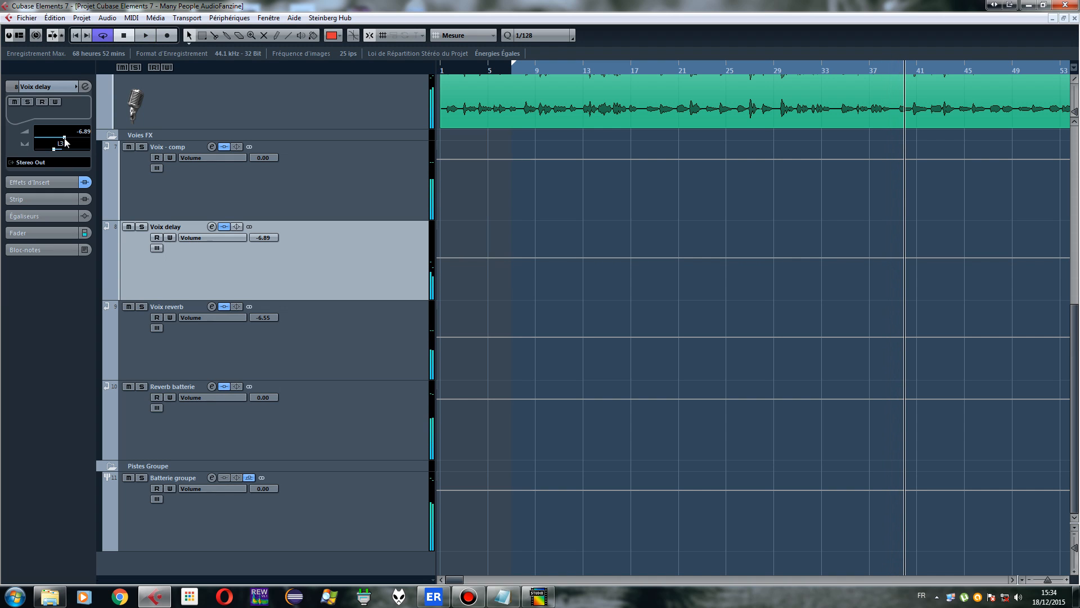
Set the Voix reverb track's volume to -11.1 dB while listening to the full mix
left_click(241, 347)
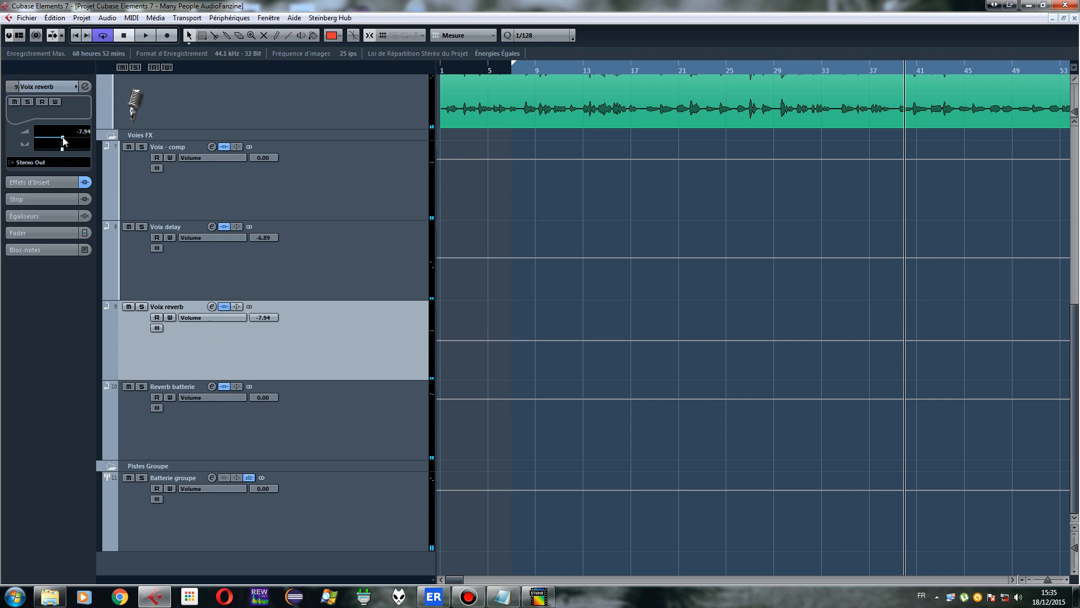
left_click_drag(62, 140, 56, 141)
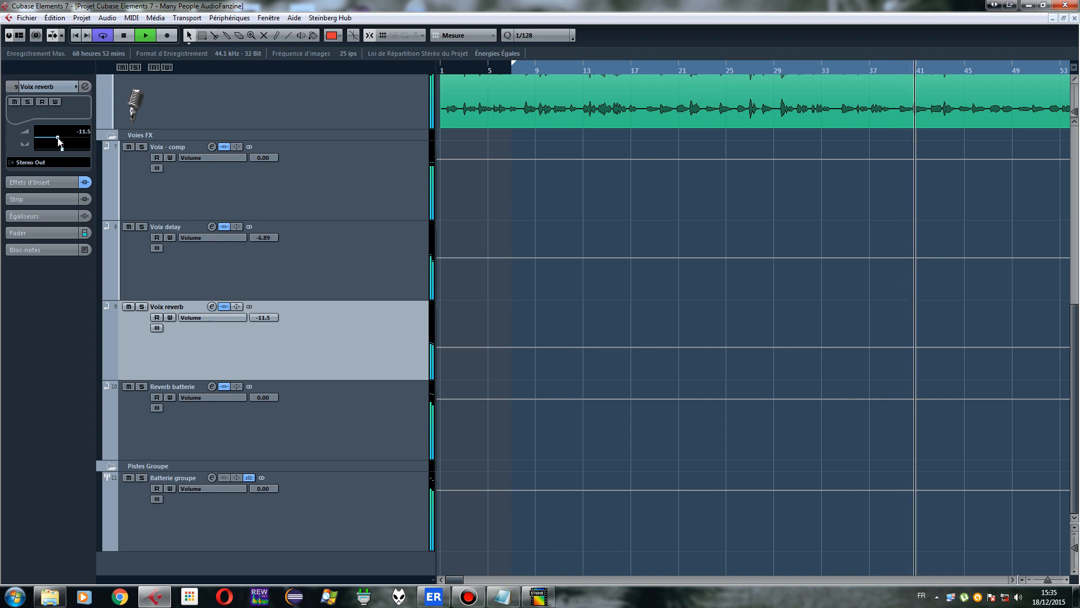
left_click_drag(60, 141, 58, 140)
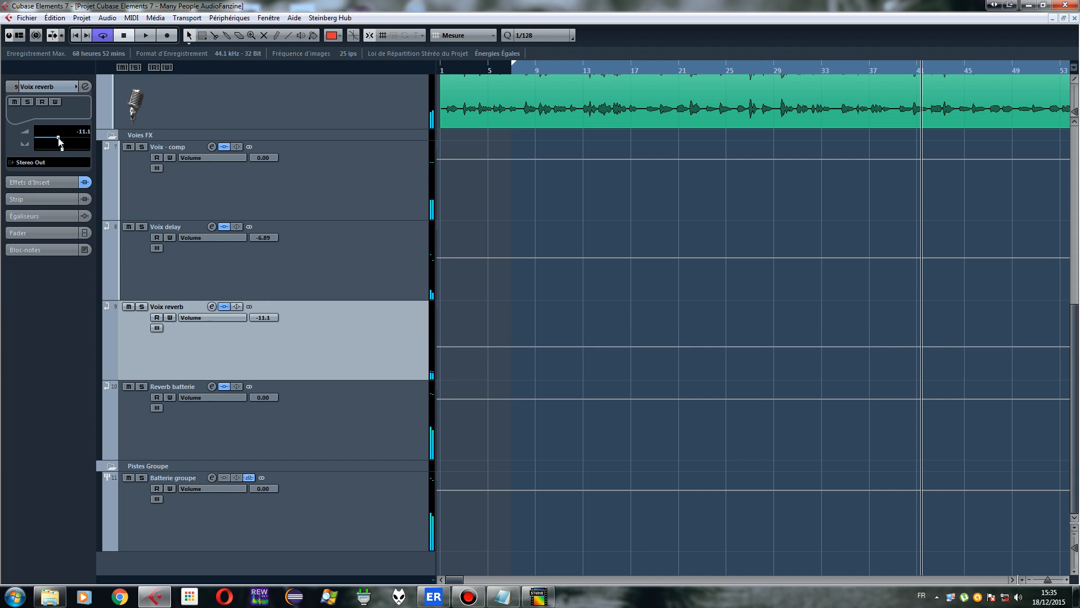
scroll(647, 195, "up", 2)
scroll(616, 260, "down", 2)
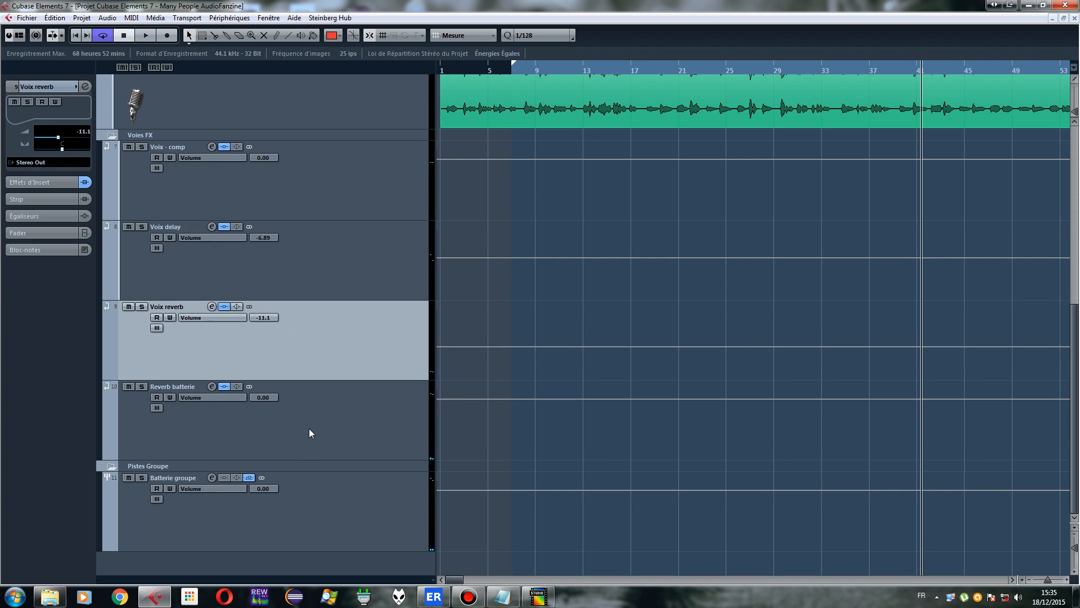
left_click(299, 446)
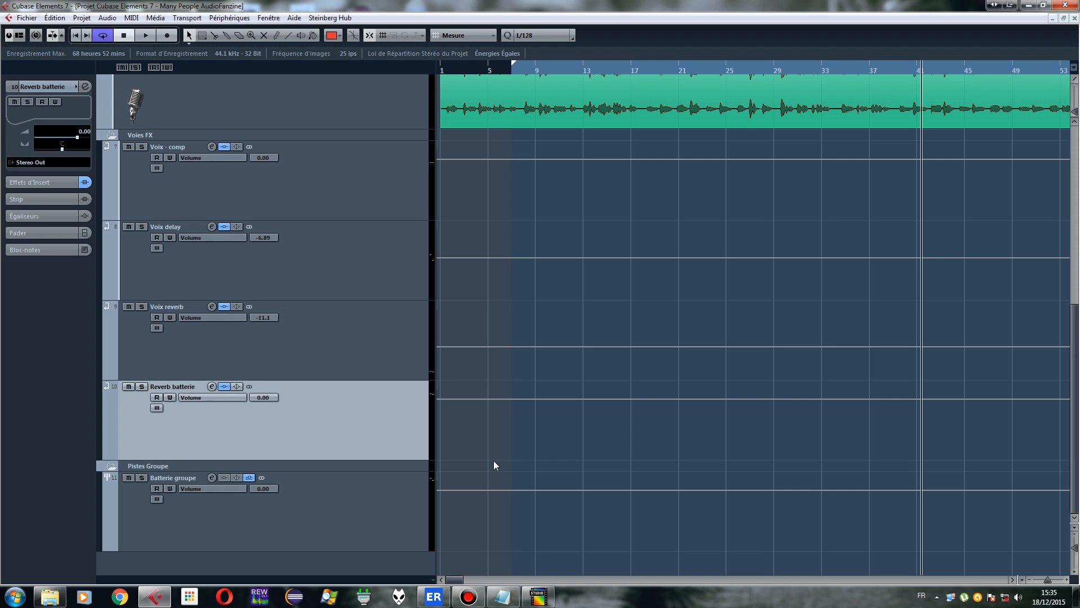
scroll(657, 368, "up", 5)
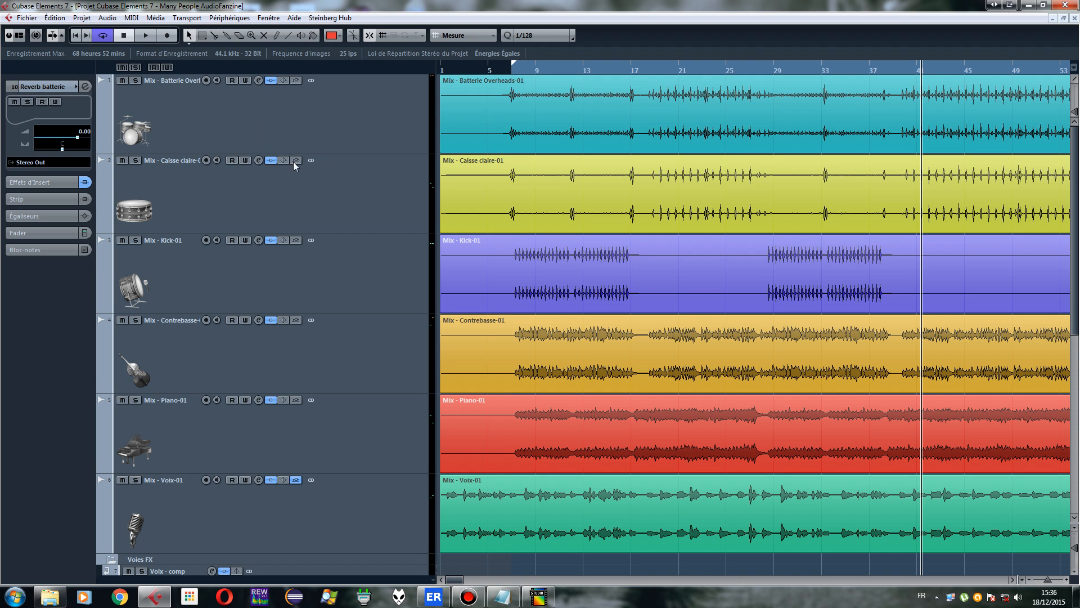
scroll(326, 186, "down", 5)
scroll(362, 212, "up", 5)
Open the FabFilter Pro-Q 2 insert on the Mix - Batterie Overheads-01 track
left_click(254, 142)
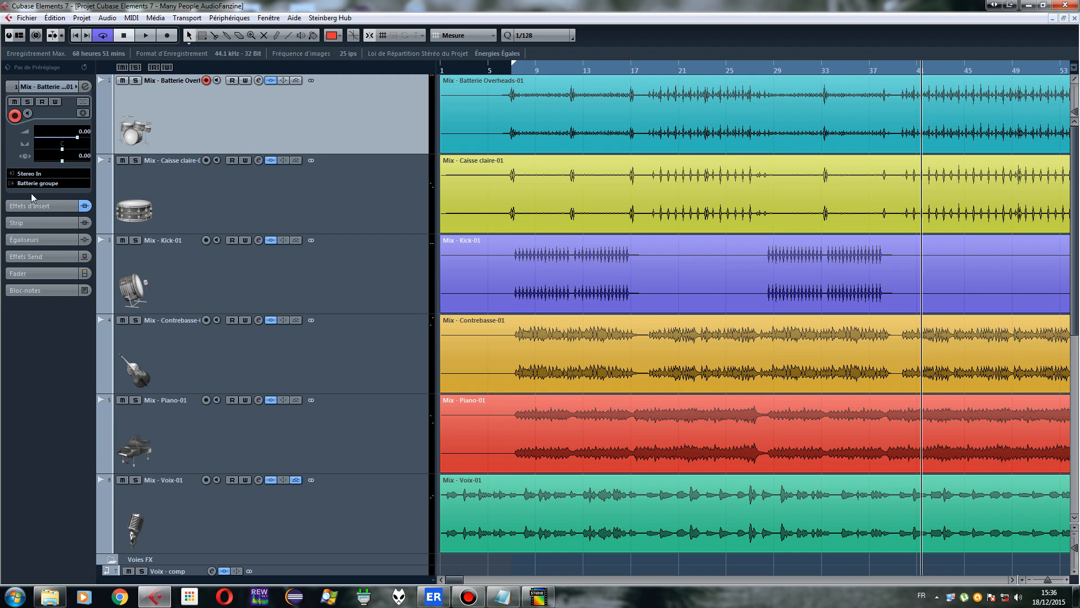
left_click(41, 203)
left_click(38, 122)
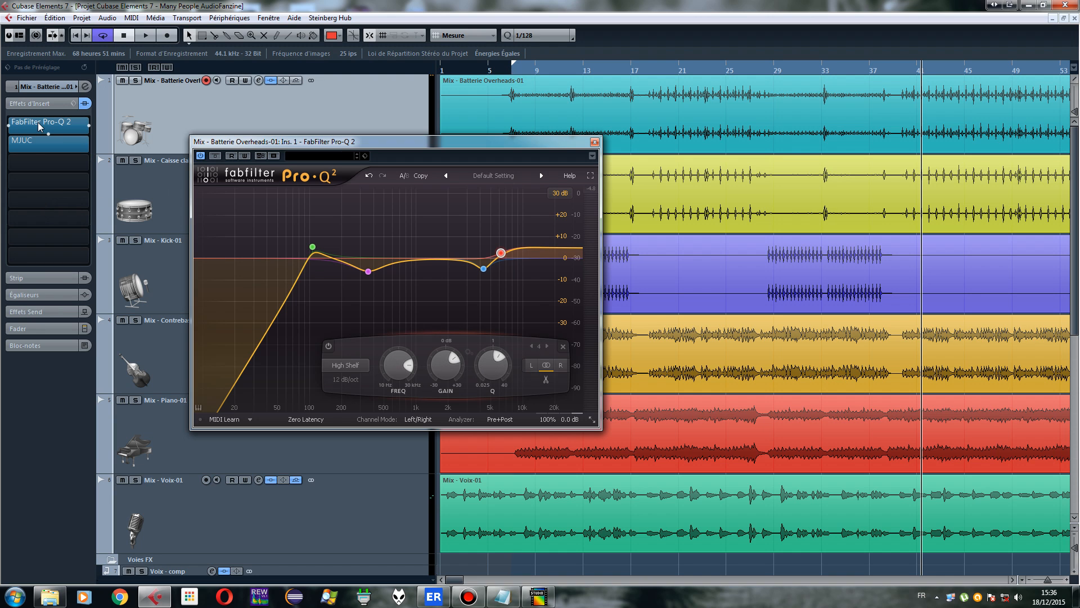
left_click_drag(408, 142, 431, 104)
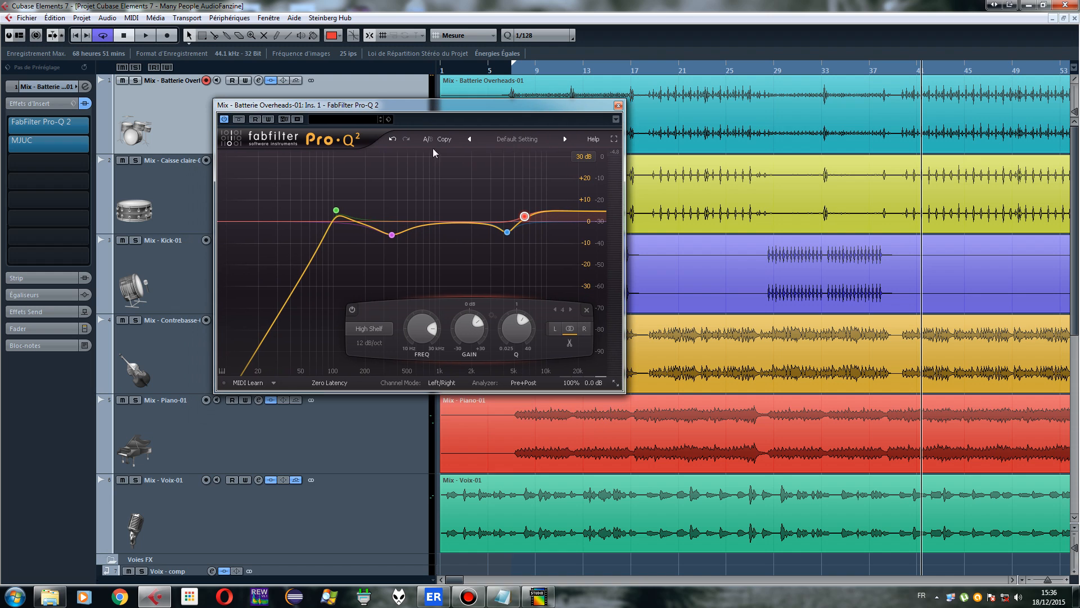
Switch the overheads EQ's channel mode to Mid/Side and solo the Mix - Batterie Overheads-01 track
left_click(336, 210)
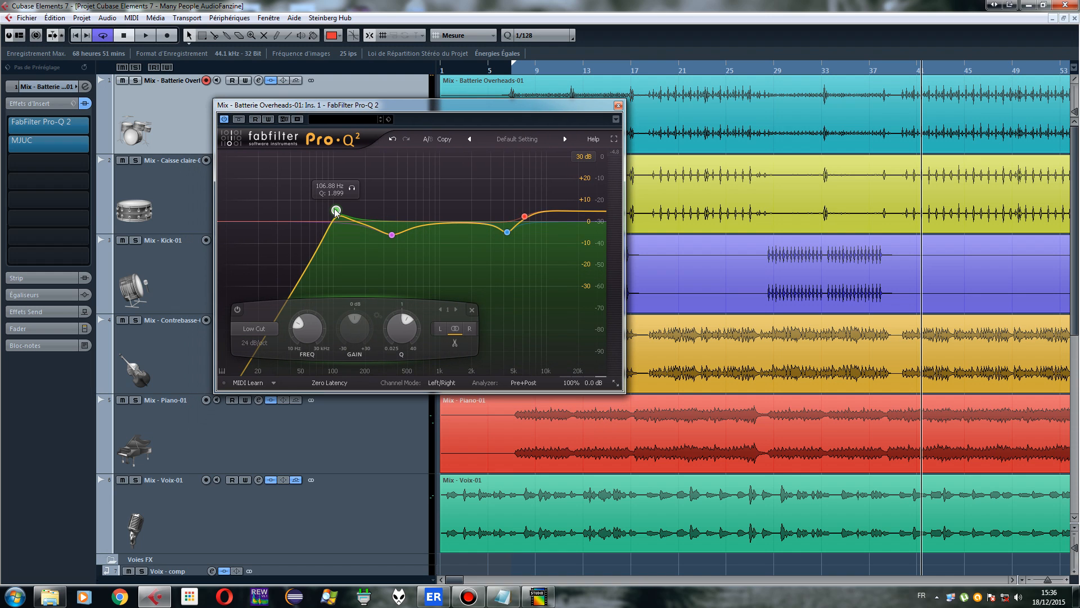
left_click(392, 235)
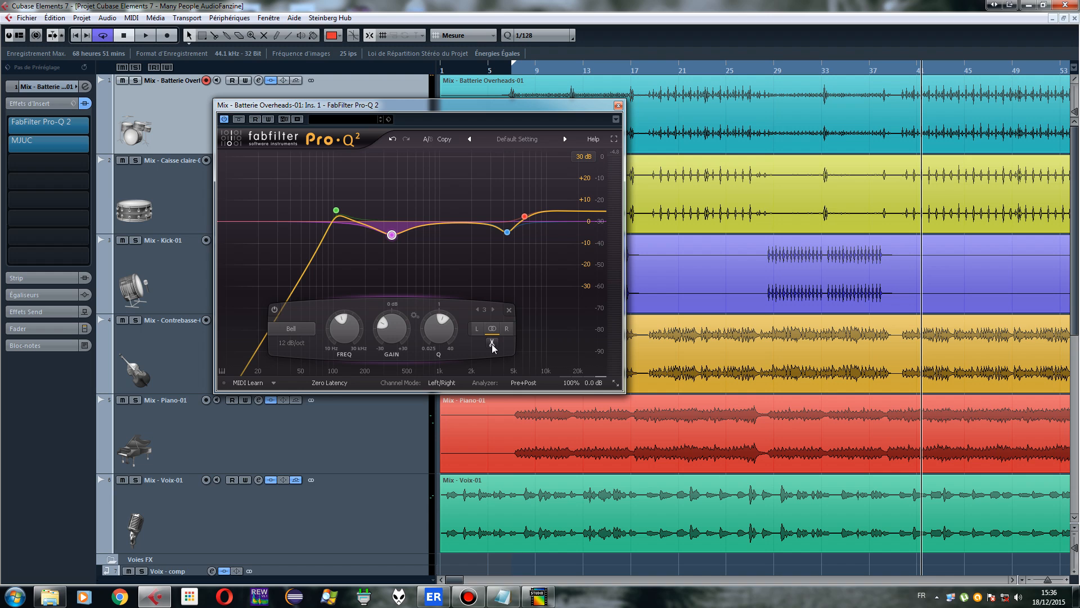
left_click(441, 383)
left_click(451, 409)
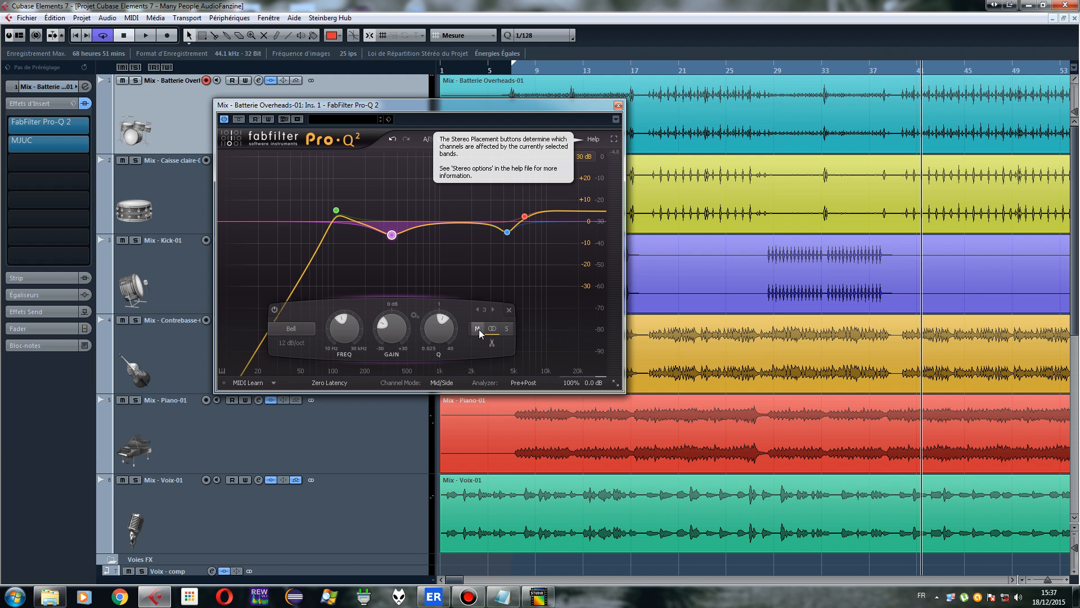
left_click_drag(423, 106, 458, 164)
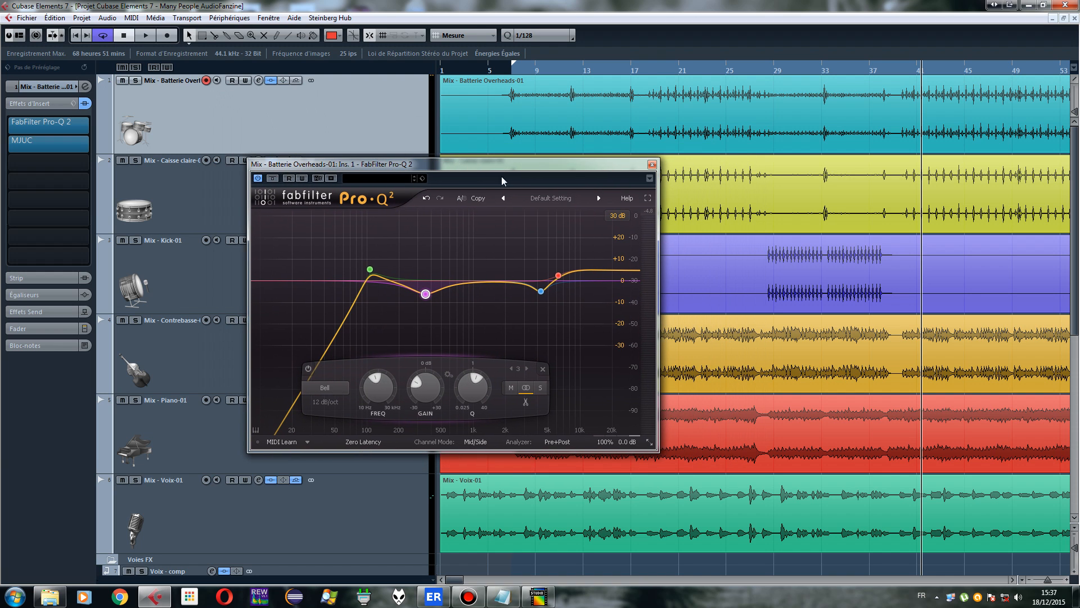
left_click(135, 80)
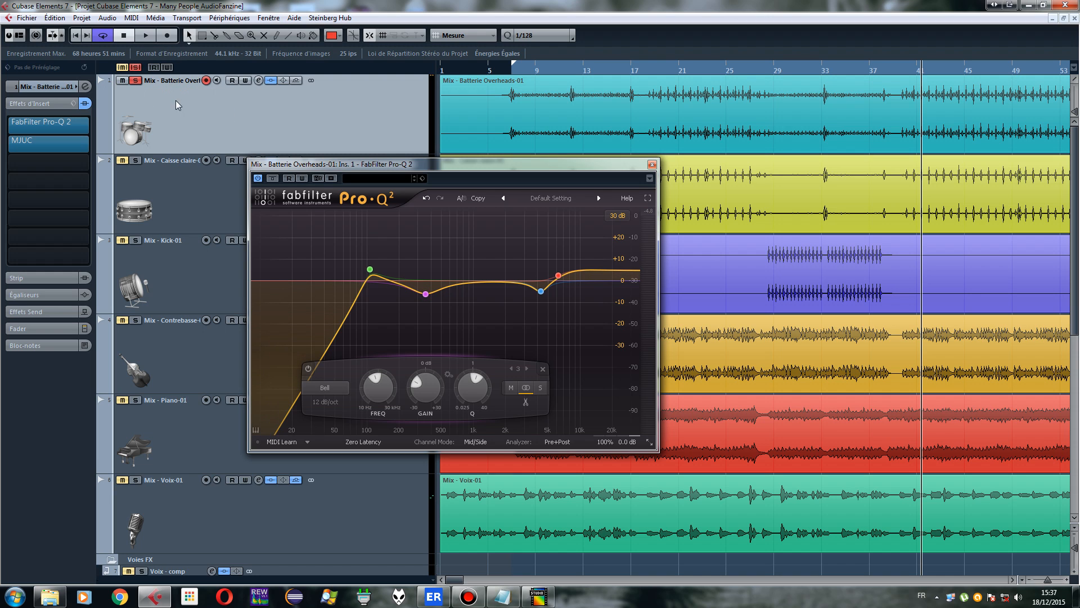
Listen to the soloed overheads through the EQ and audition the low-cut band near 107 Hz on its own
left_click(145, 36)
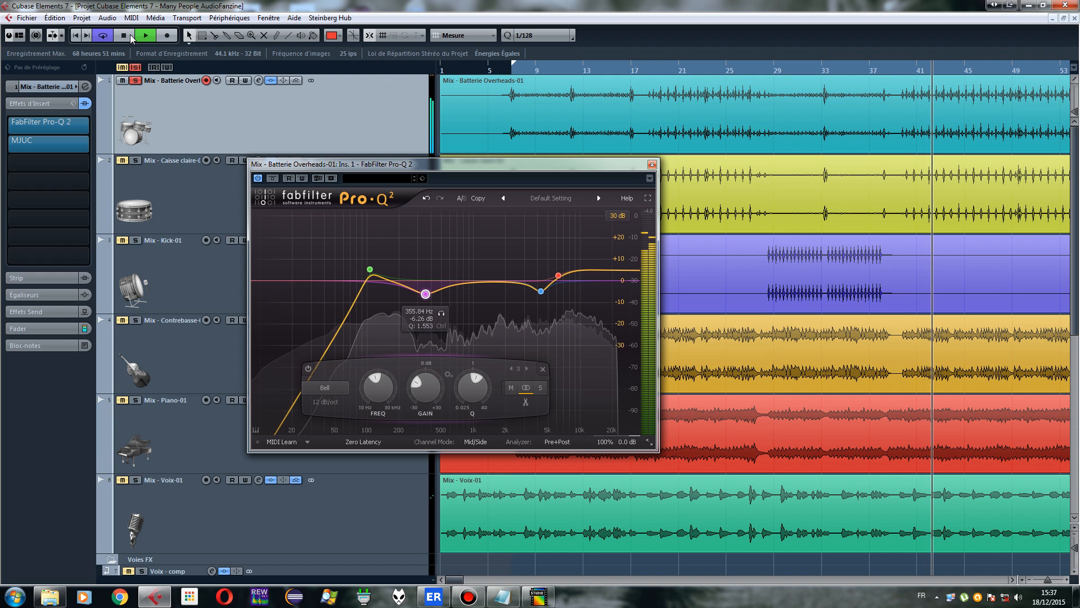
left_click(124, 35)
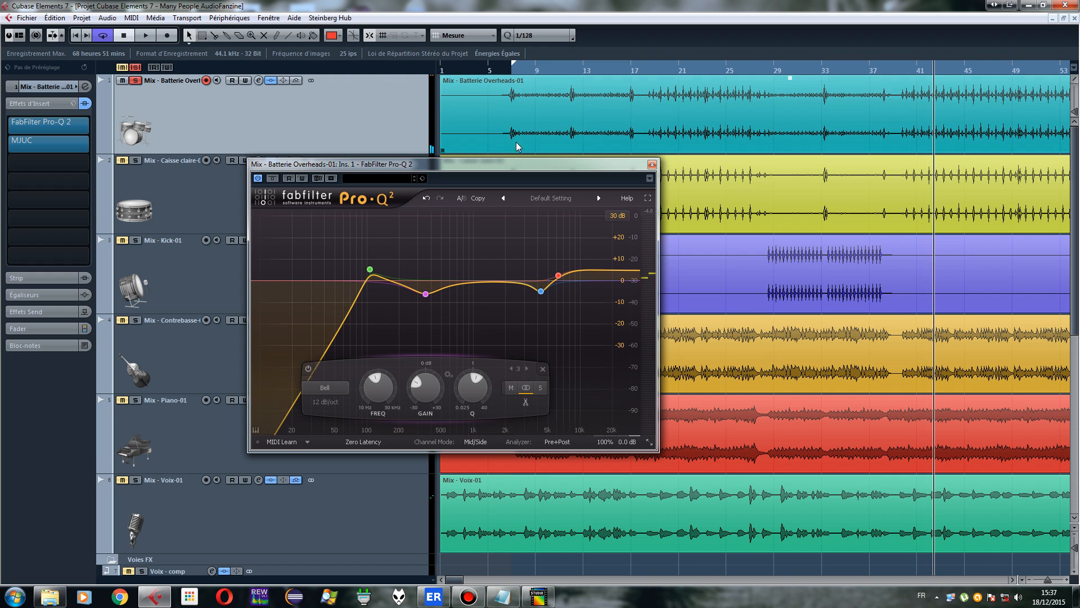
left_click_drag(494, 162, 476, 155)
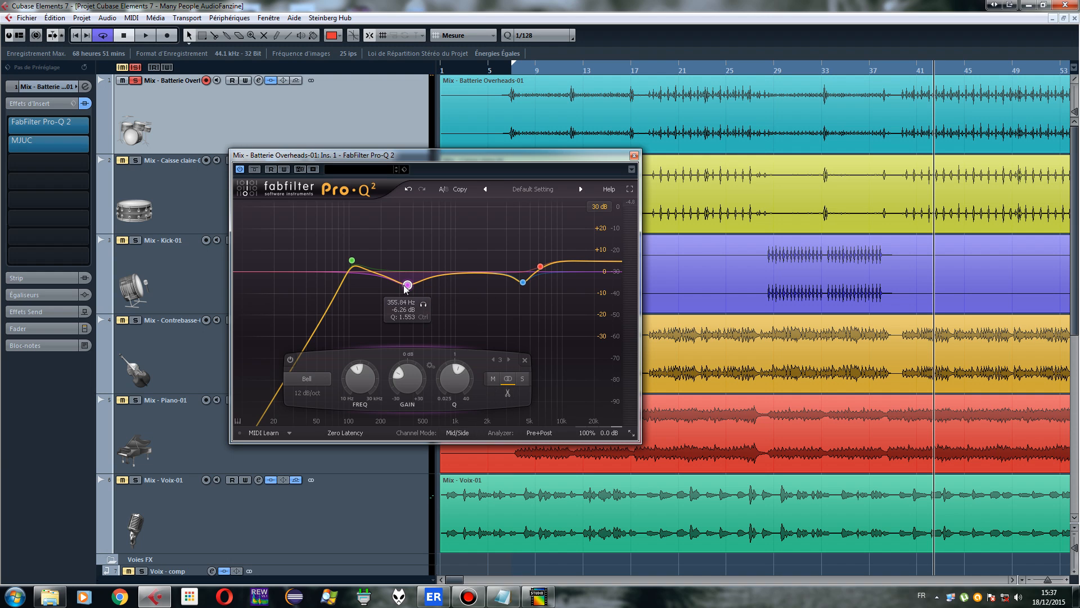
left_click(353, 261)
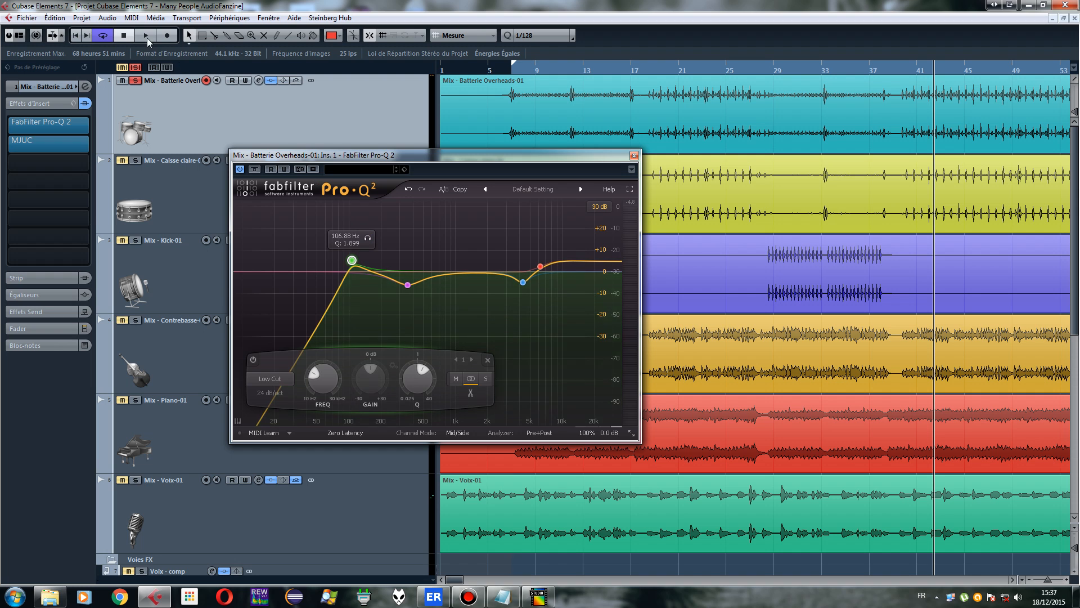
left_click(367, 238)
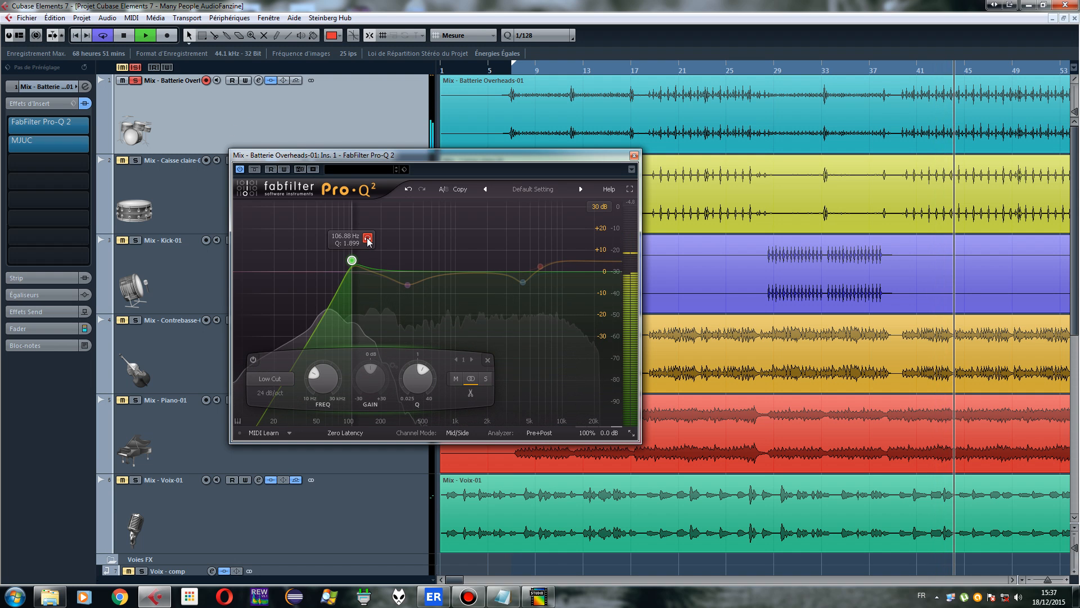
Stop playback and split the overheads EQ's low-cut band into separate Mid and Side low-cut bands
left_click(456, 383)
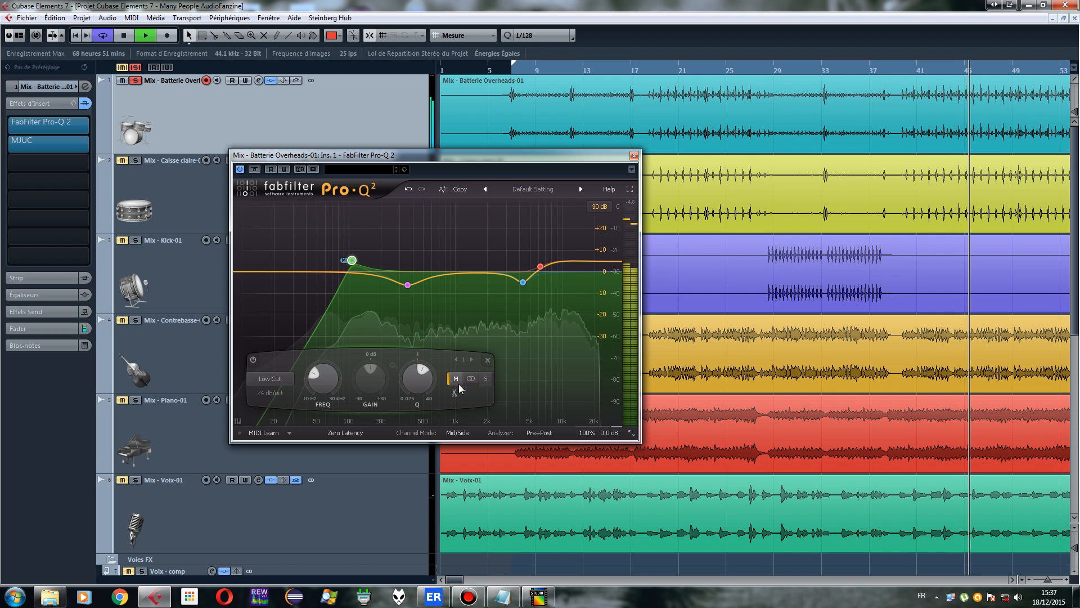
left_click(124, 34)
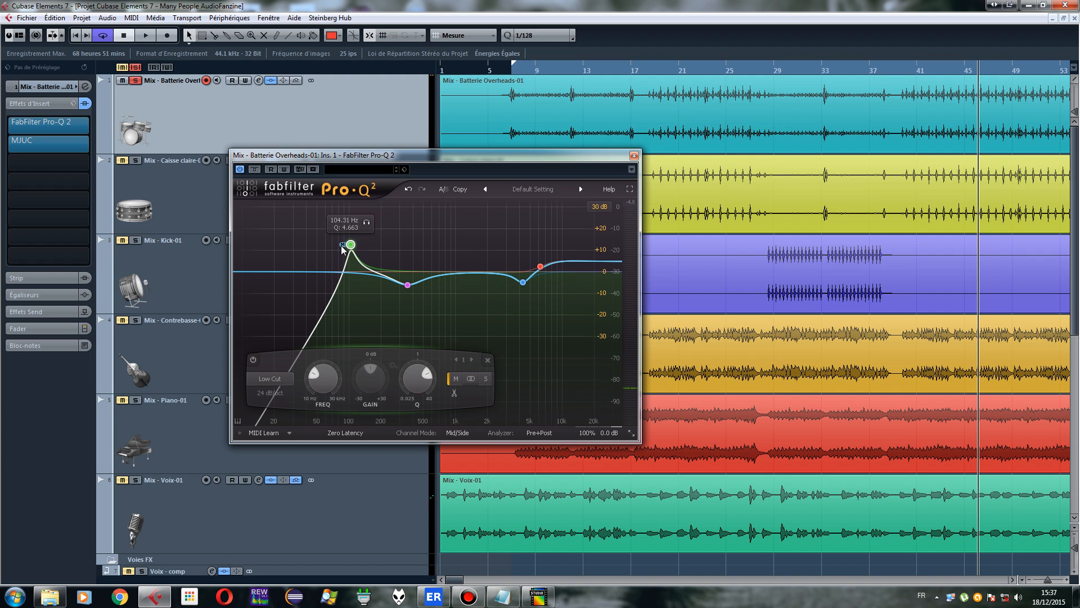
left_click(471, 378)
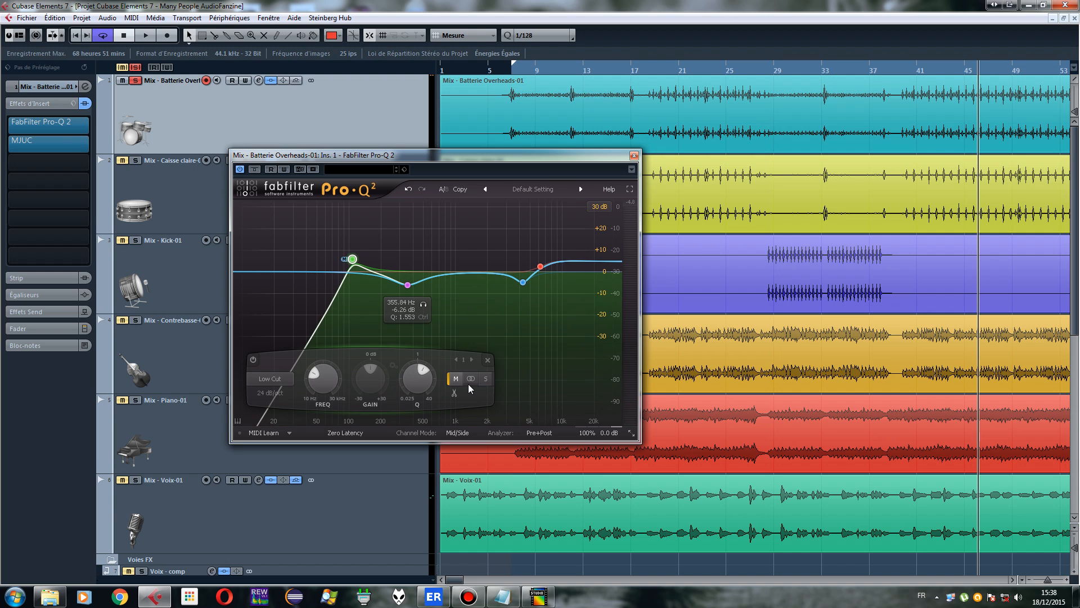
left_click(472, 392)
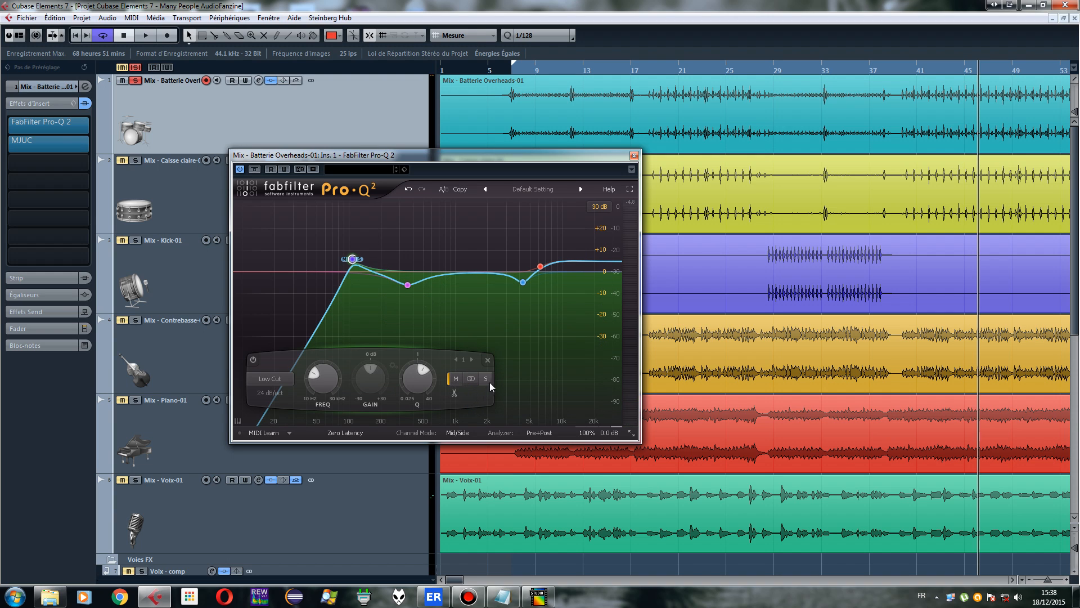
left_click(486, 378)
left_click(454, 377)
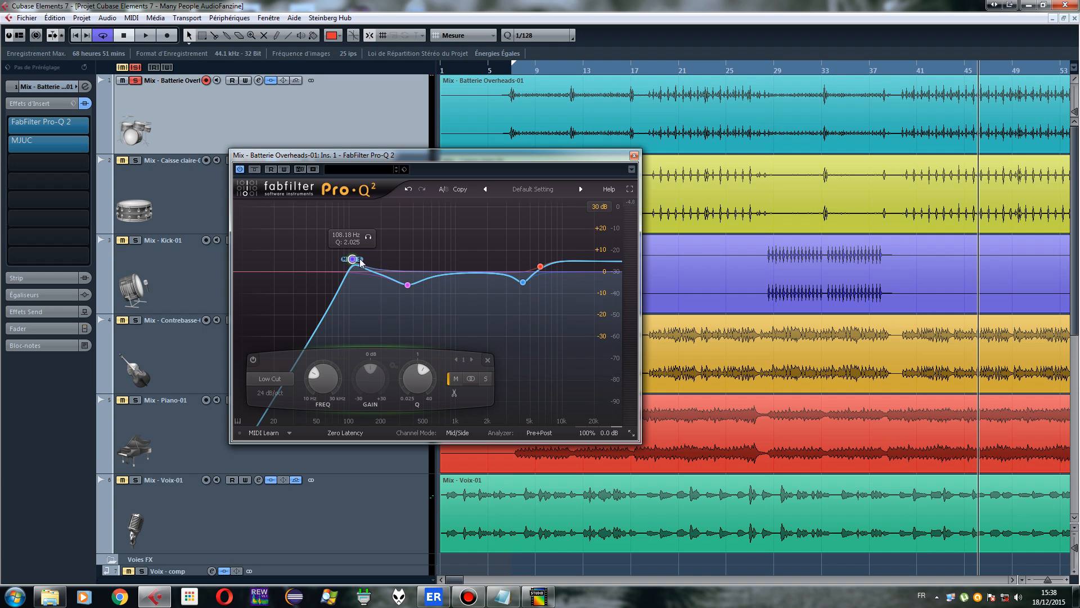
Lower the Side low-cut band's Q to about 0.156 and raise the Mid low-cut band's Q to about 5.65
left_click_drag(360, 258, 357, 304)
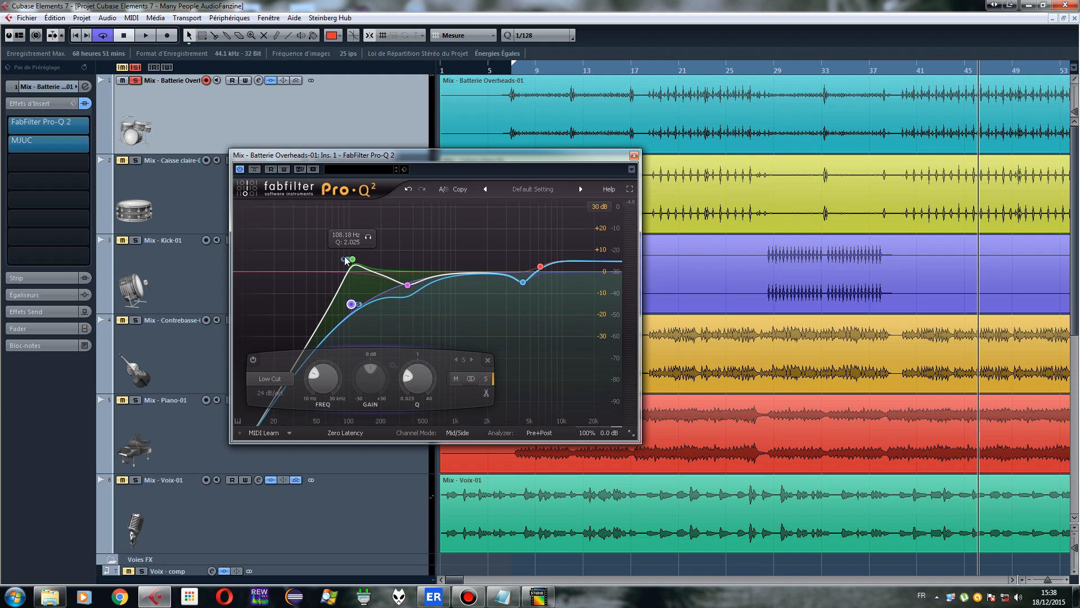
left_click(347, 259)
left_click_drag(345, 257, 345, 240)
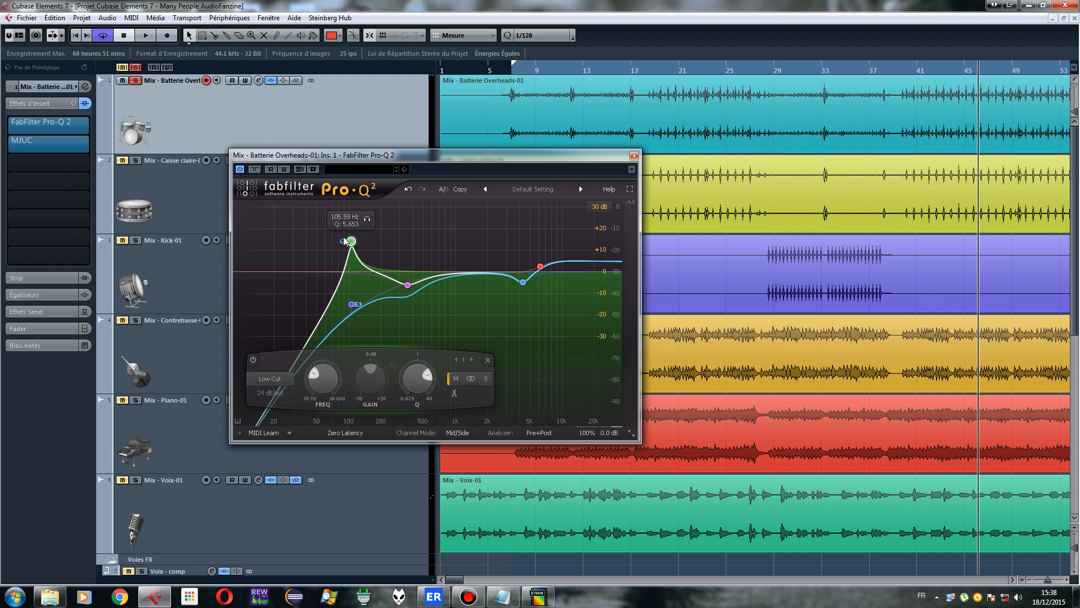
Play the overheads and audition the Mid and Side low-cut bands in turn while nudging their frequencies
left_click(147, 36)
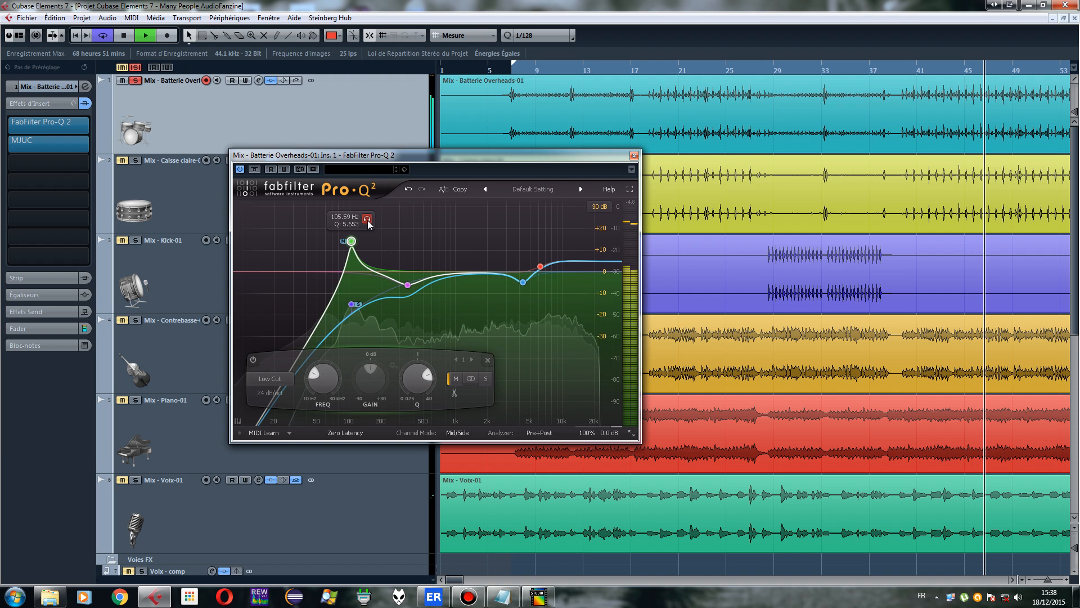
left_click_drag(369, 224, 366, 224)
left_click(351, 305)
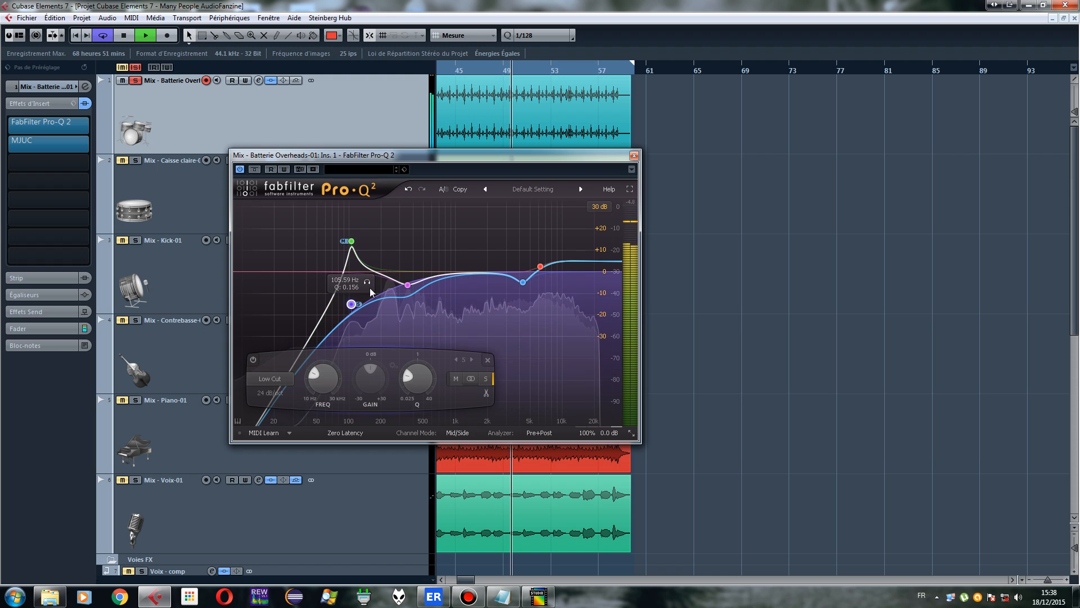
left_click_drag(367, 281, 366, 285)
left_click_drag(365, 283, 363, 285)
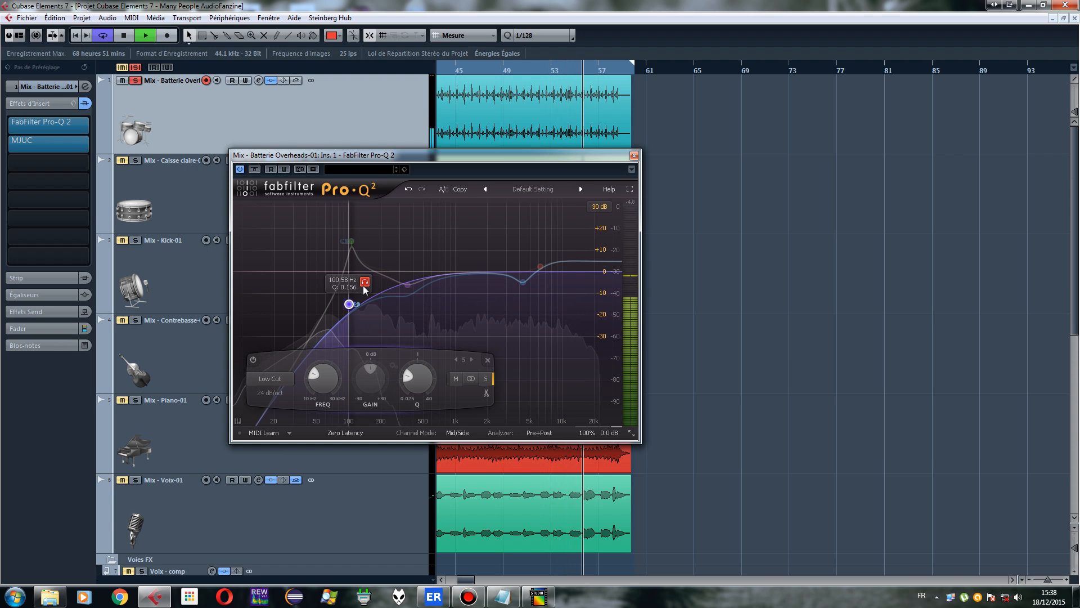
left_click_drag(365, 221, 363, 223)
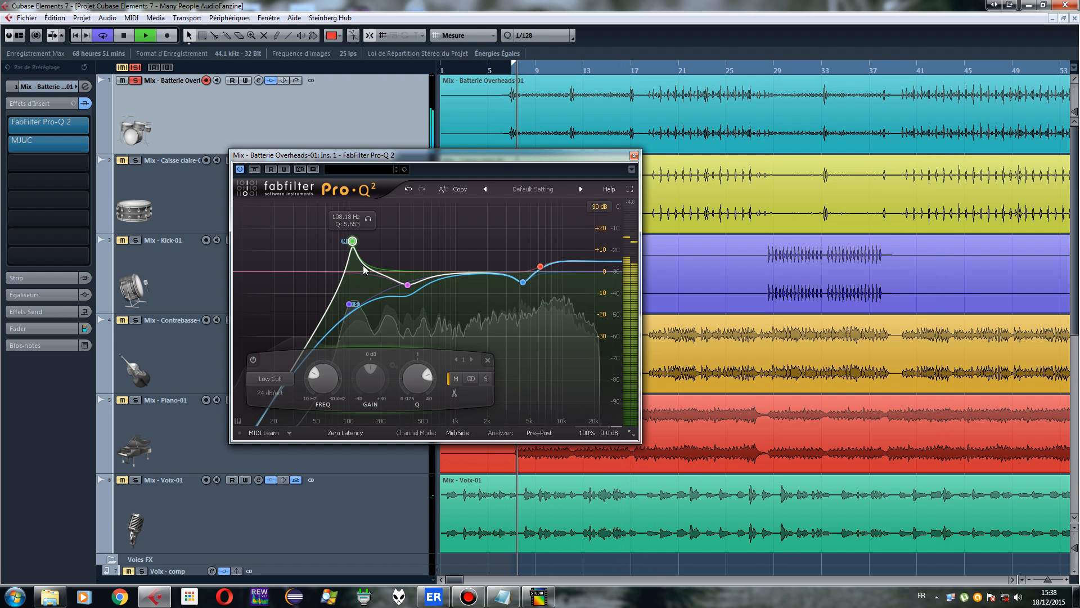
Set the Side low cut to about 104 Hz, Q 0.244, and the Mid low cut to 18 dB/oct, about 106 Hz, Q 3.725
left_click(357, 307)
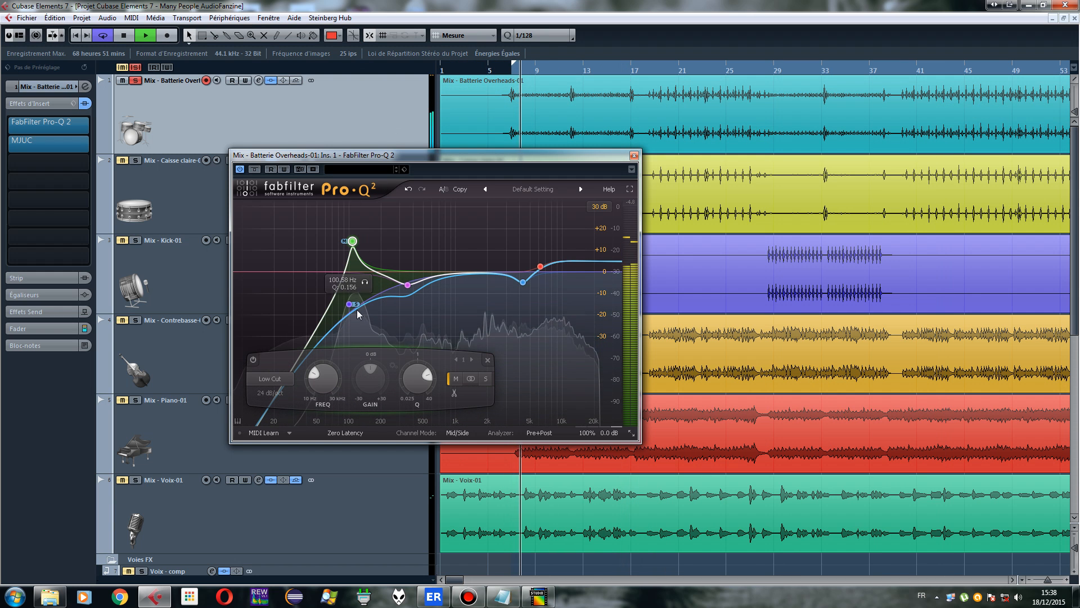
mouse_move(357, 307)
left_mouse_down()
mouse_move(355, 332)
mouse_move(359, 243)
mouse_move(360, 300)
left_mouse_up()
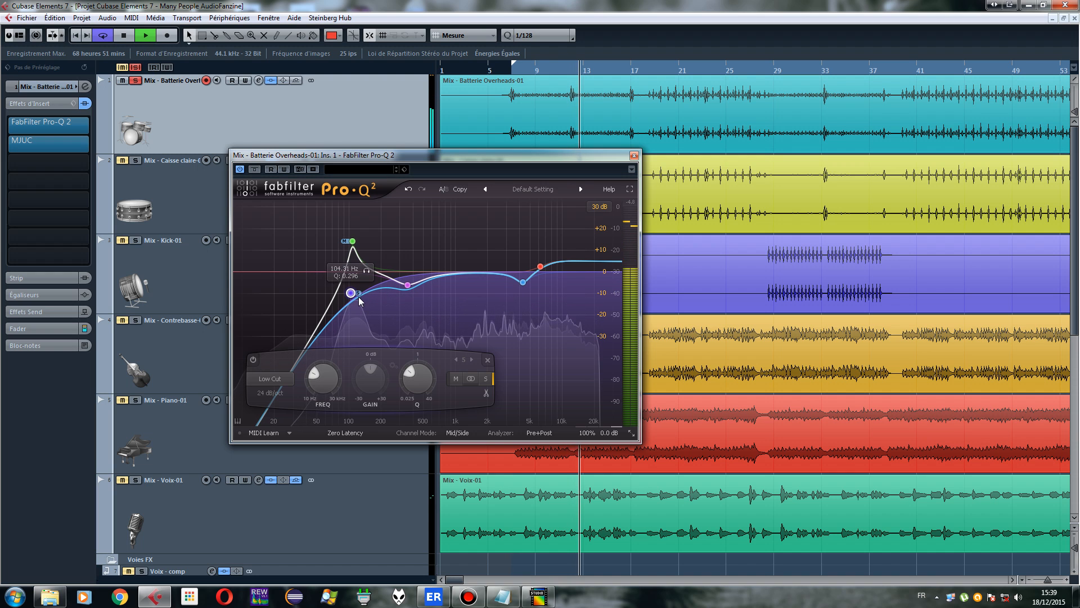
left_click(352, 241)
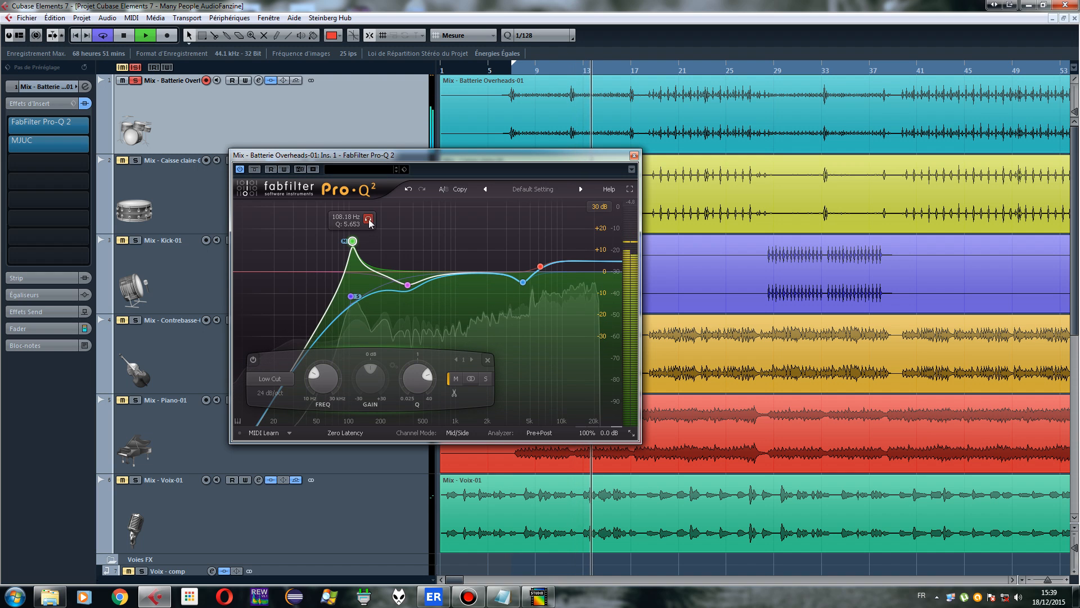
scroll(351, 243, "down", 1)
left_click_drag(351, 245, 351, 252)
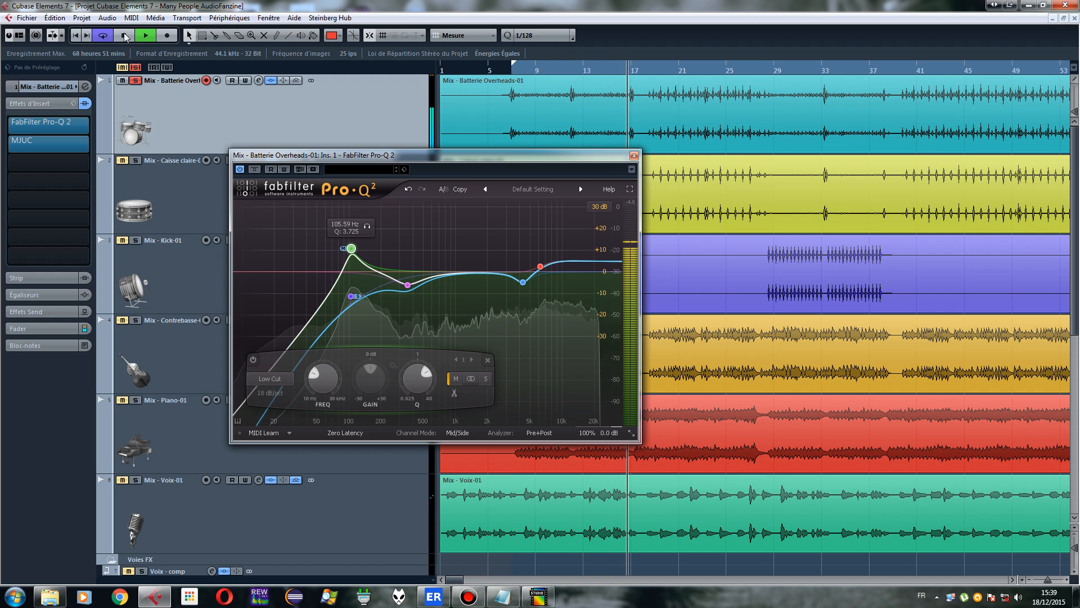
Stop playback, sharpen the Mid low-cut band's resonant peak and soften the Side low-cut band with a lower Q
key("space")
mouse_move(362, 305)
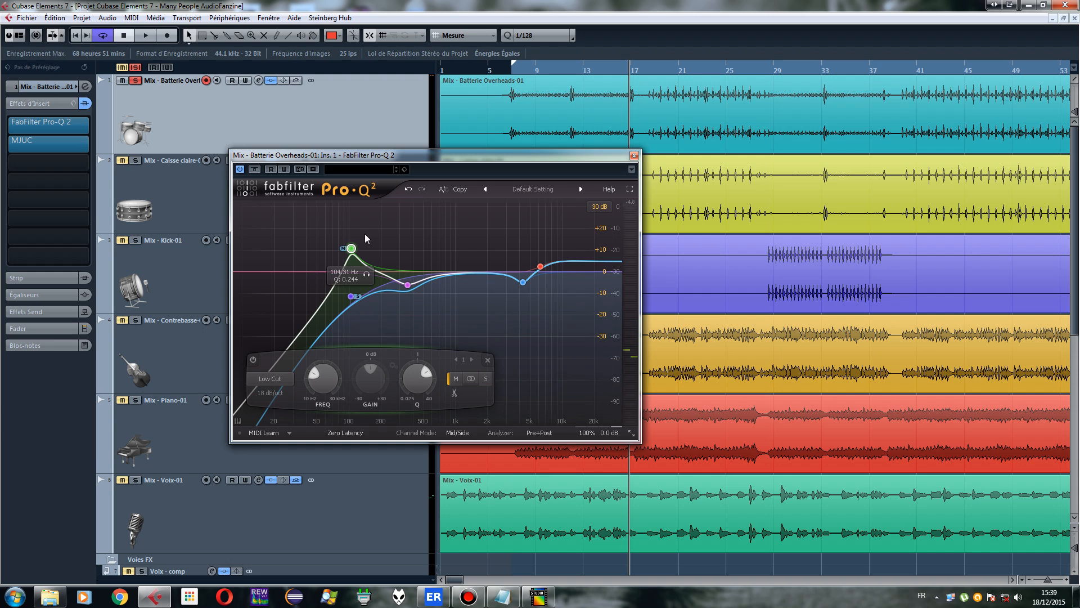
mouse_move(364, 248)
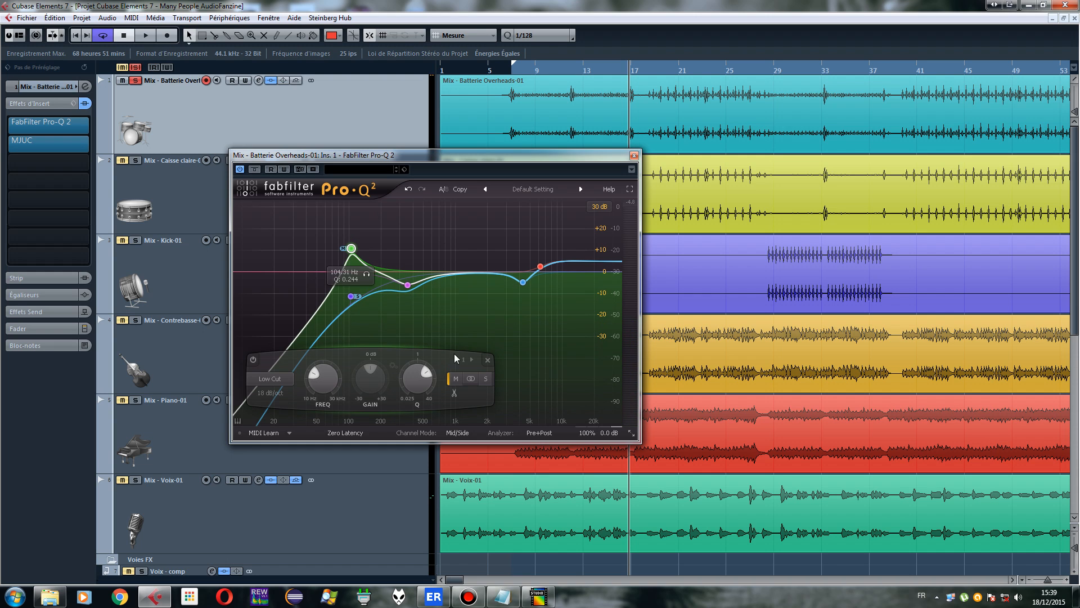
left_click(360, 301)
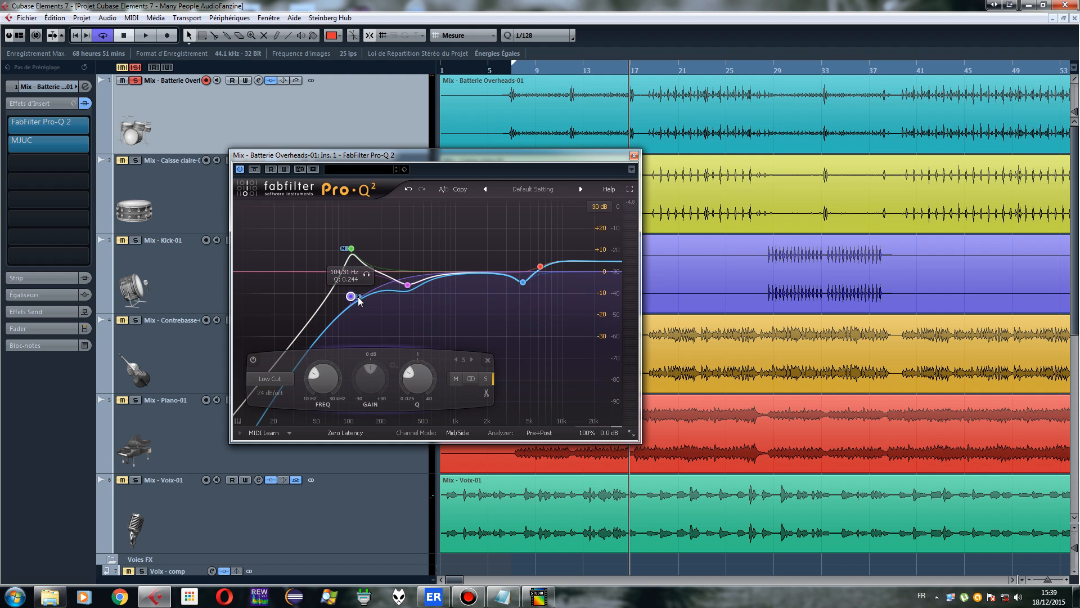
mouse_move(347, 255)
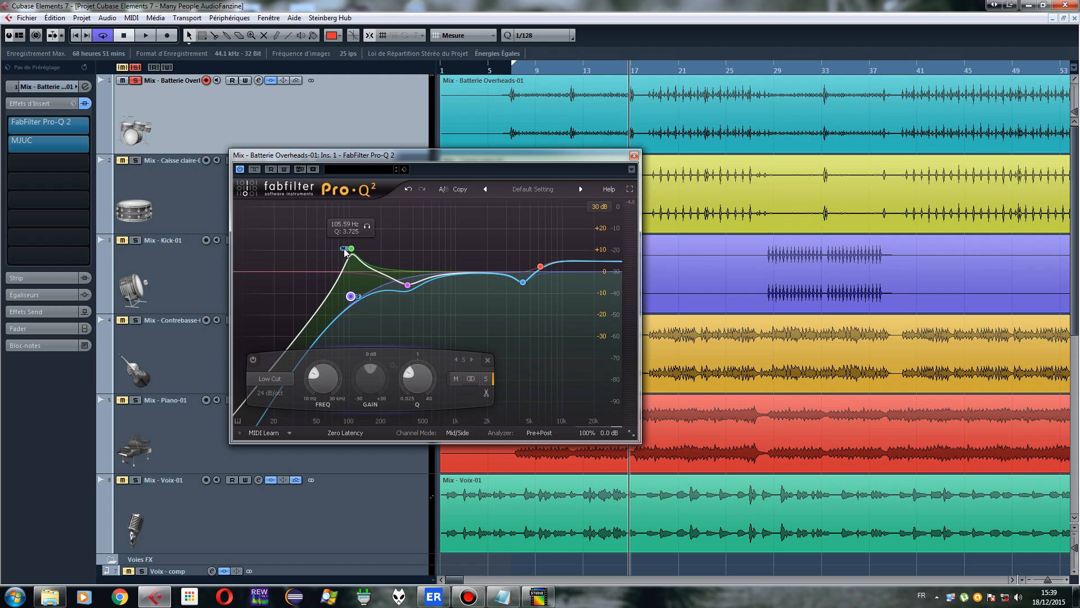
left_click_drag(345, 251, 352, 236)
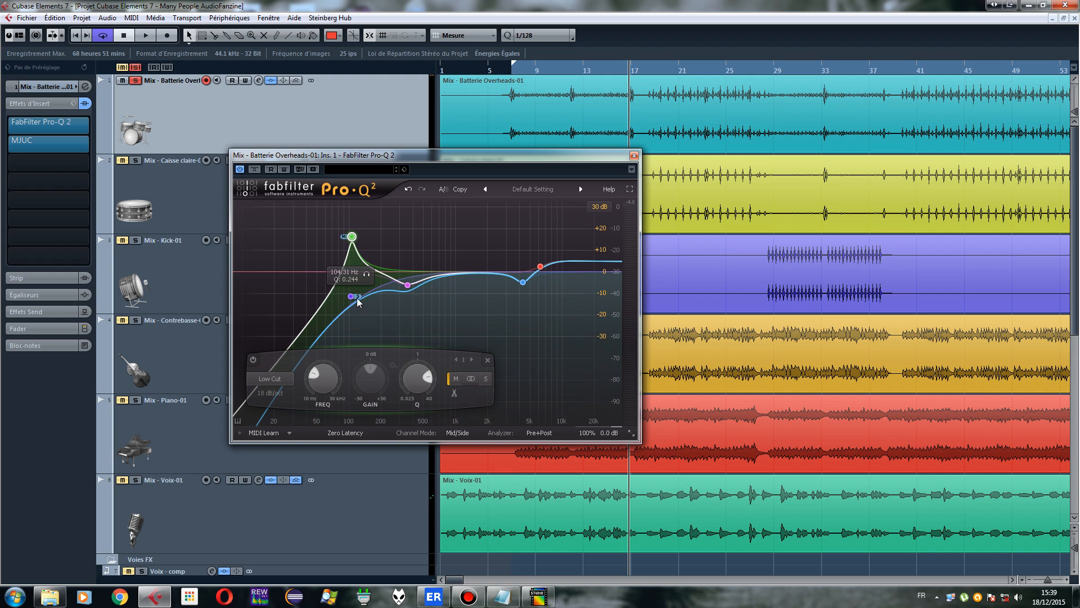
left_click_drag(358, 305, 357, 309)
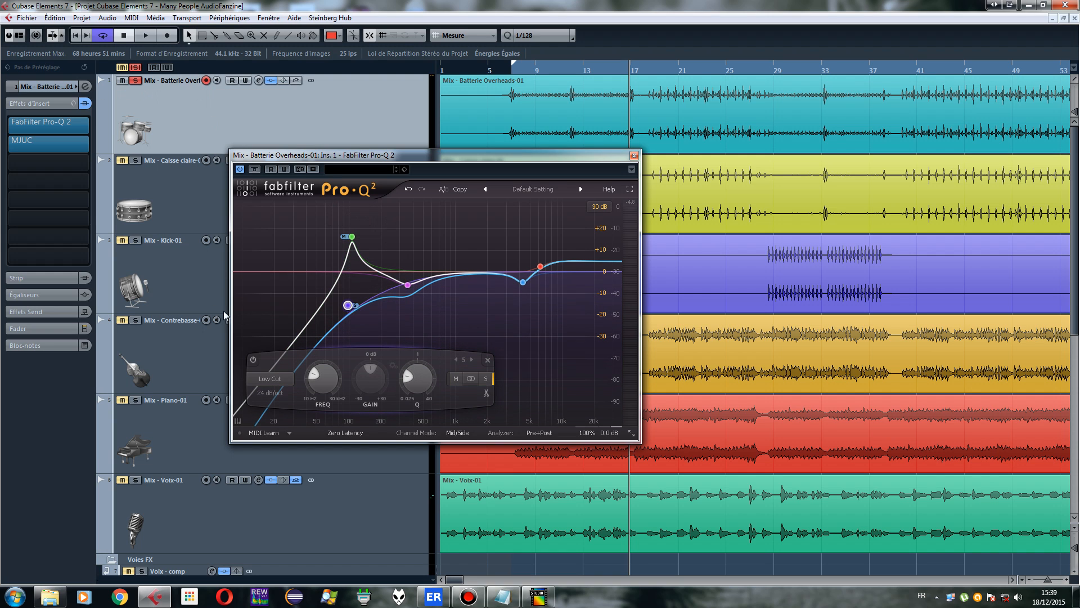
Select the Mix - Contrebasse track and close the overheads' FabFilter Pro-Q 2 window
left_click(184, 336)
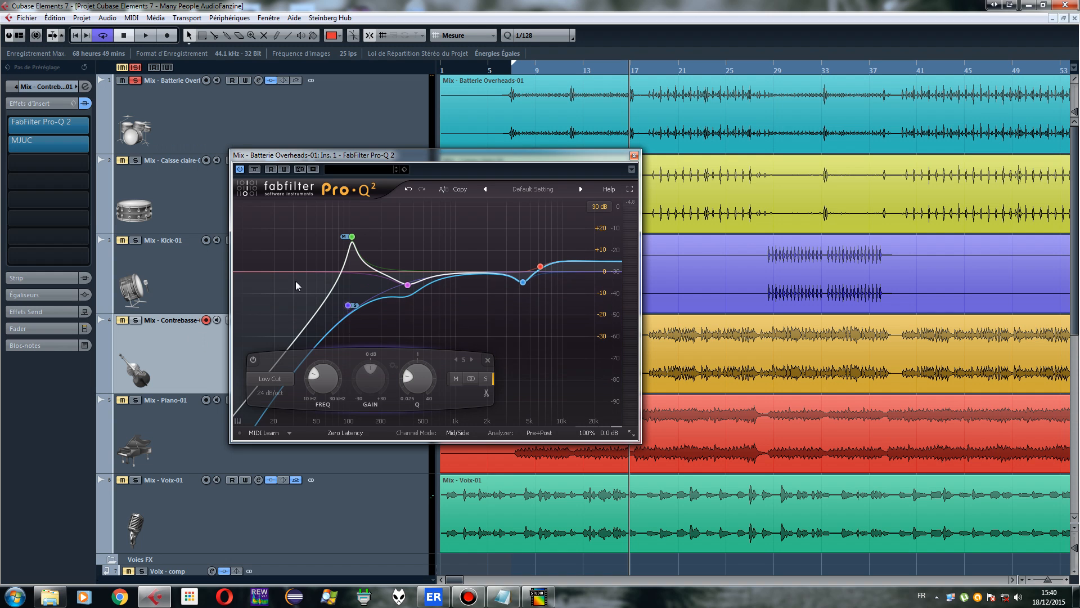
left_click_drag(490, 159, 619, 121)
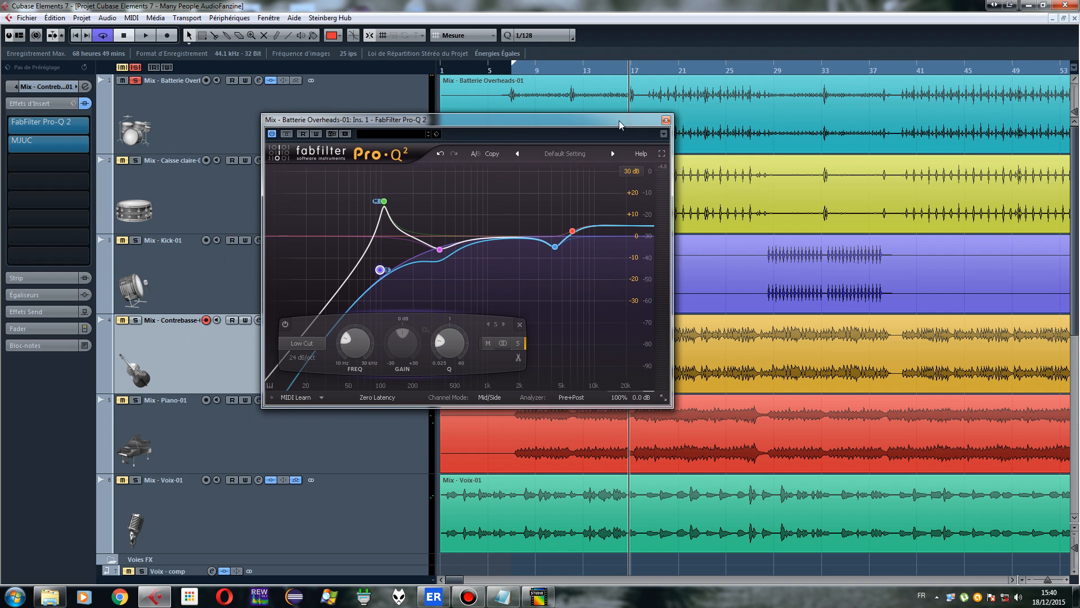
left_click(666, 120)
Review the stereo and frequency placement diagram in PhotoFiltre Studio X, and return to the Cubase project
left_click(538, 597)
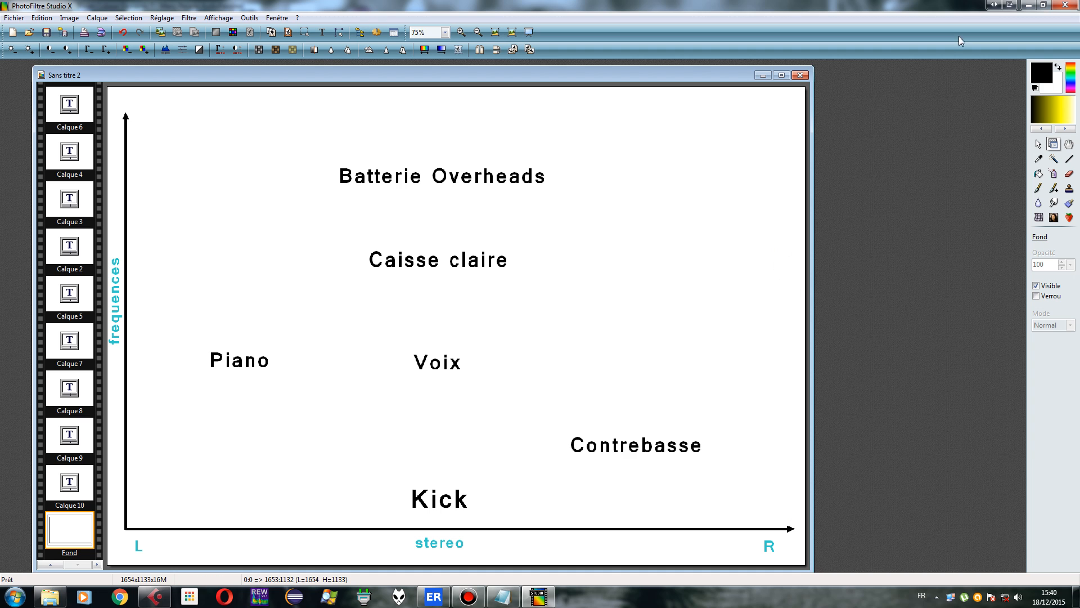
left_click(1027, 5)
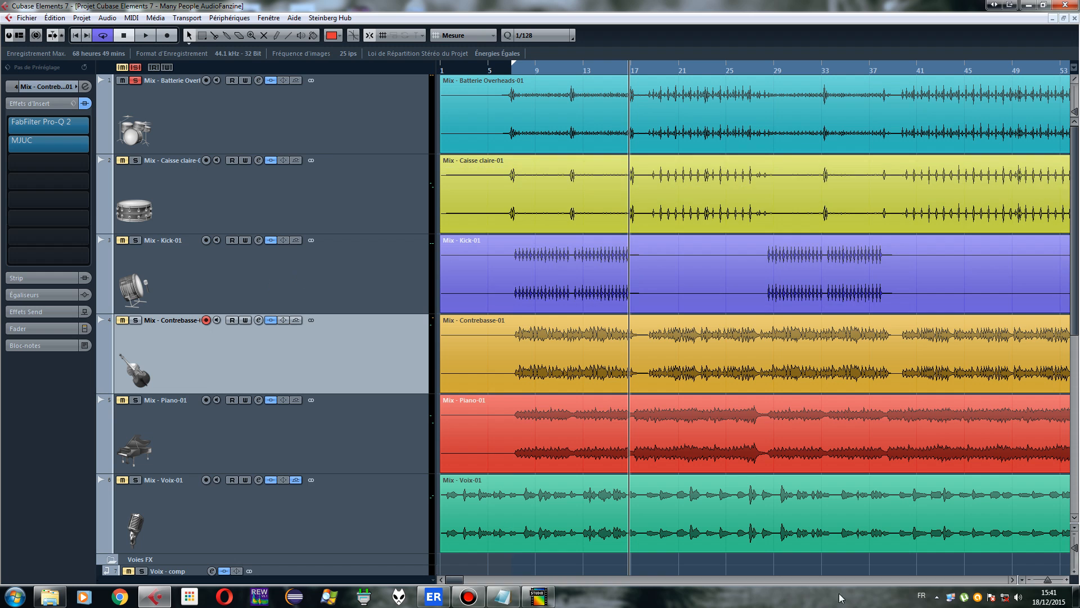
scroll(586, 349, "down", 3)
scroll(625, 384, "up", 3)
Extend the loop range back to bar 1 and play the project from the start with all solos cleared
left_click(79, 37)
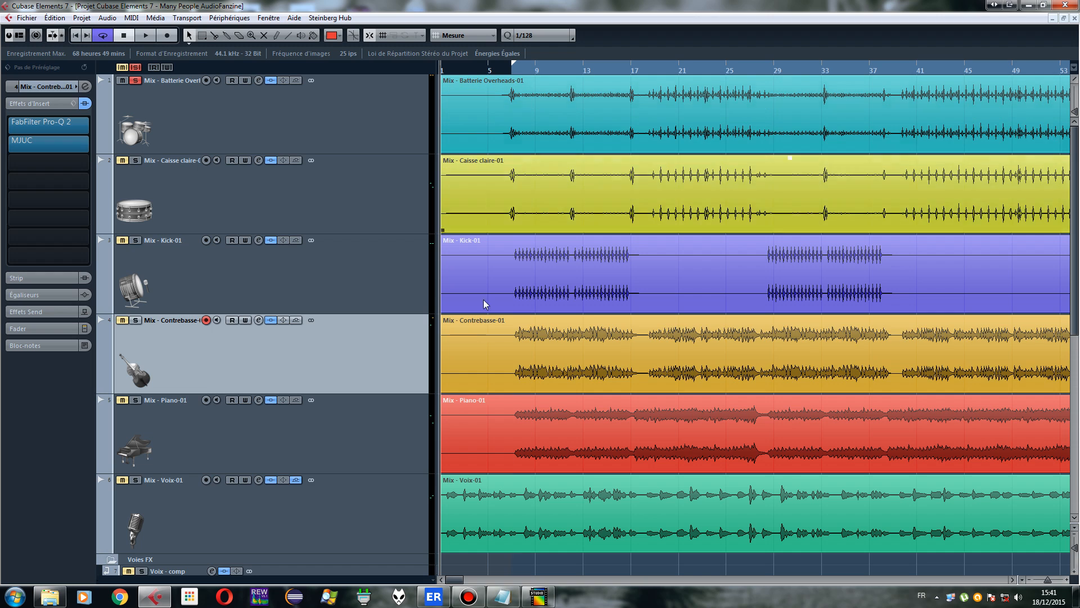
left_click_drag(513, 64, 437, 66)
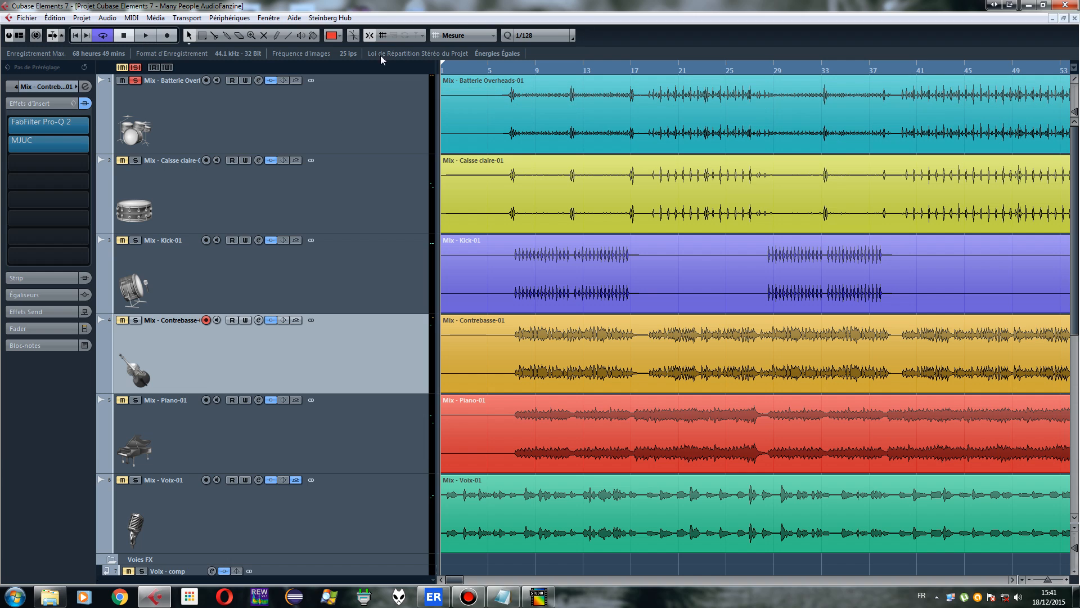
left_click(145, 36)
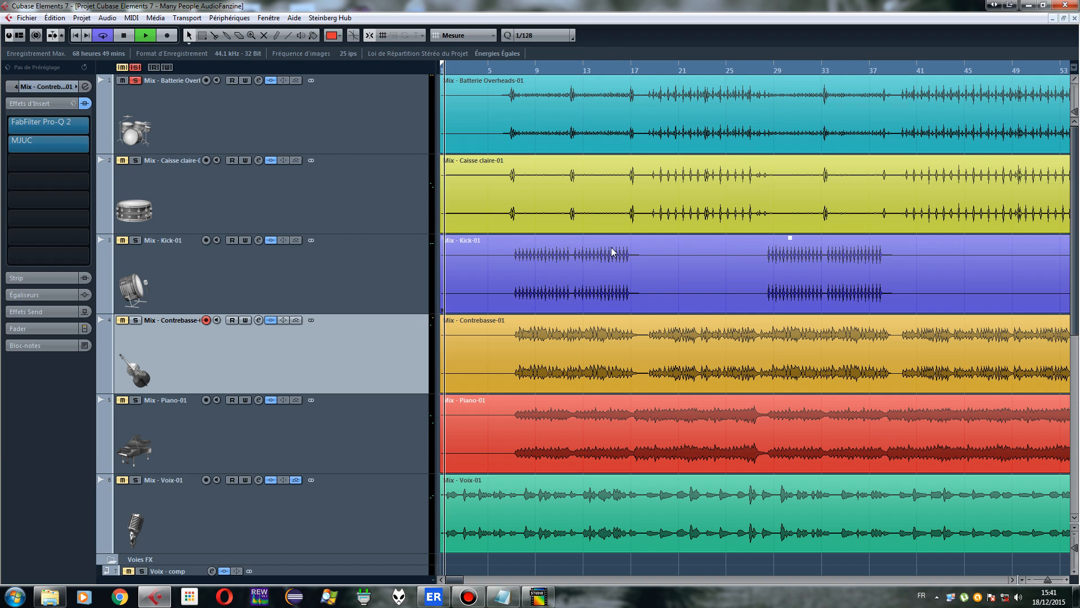
left_click(135, 67)
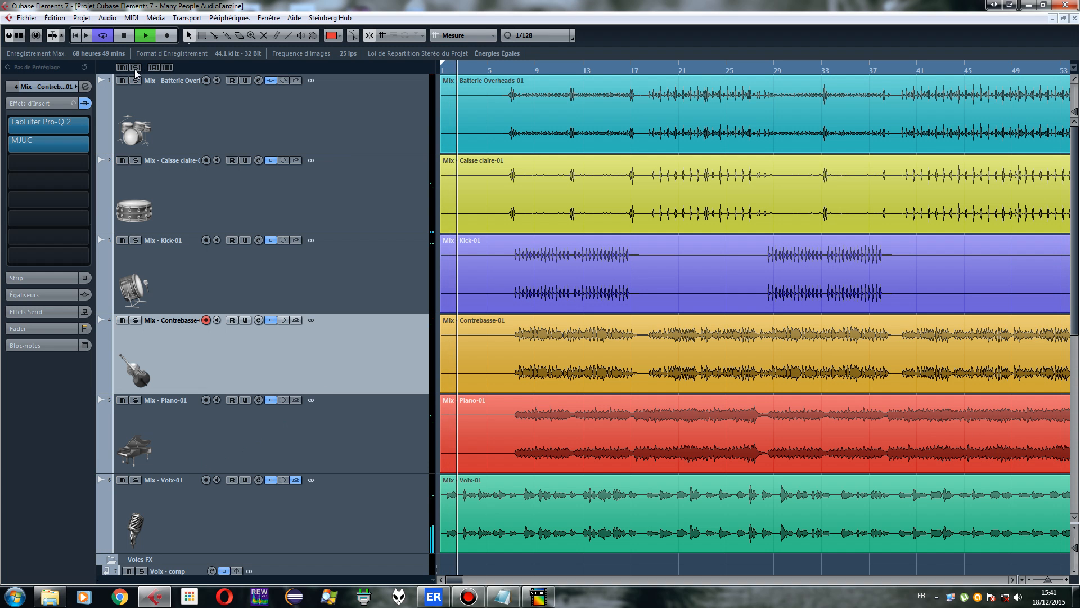
Listen to the full mix while examining the audio, FX and group tracks, stop playback and minimise the project
scroll(405, 259, "down", 8)
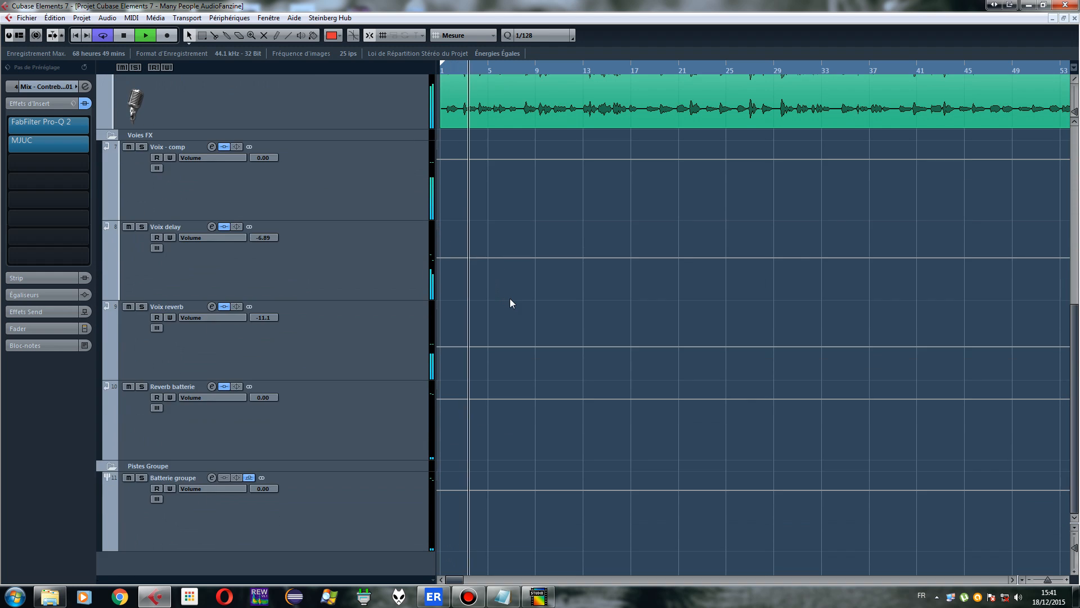
scroll(510, 298, "up", 4)
scroll(511, 298, "up", 3)
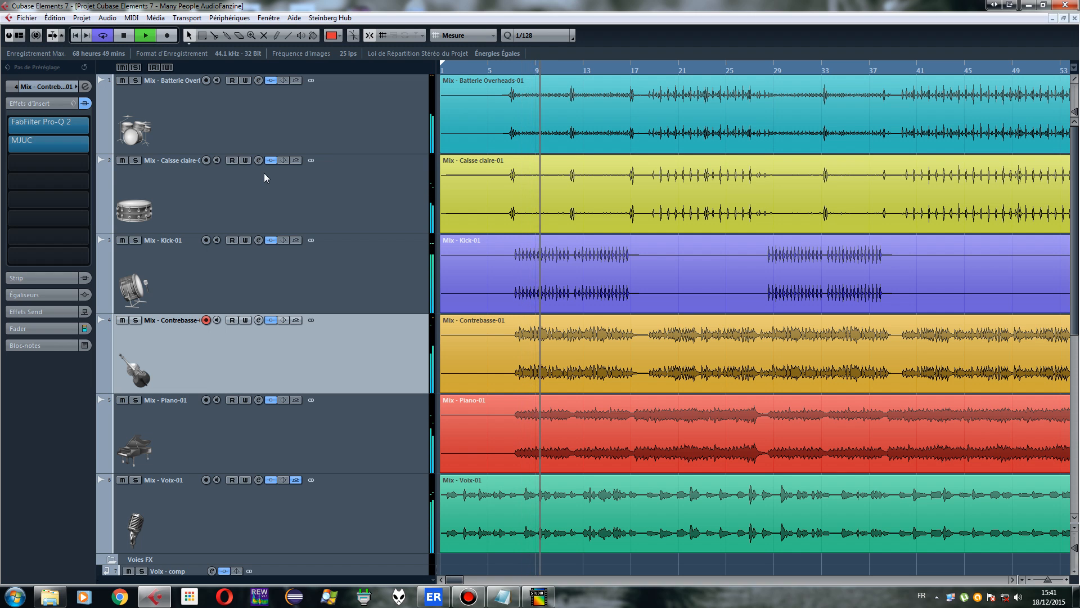
scroll(239, 249, "down", 5)
scroll(243, 239, "up", 3)
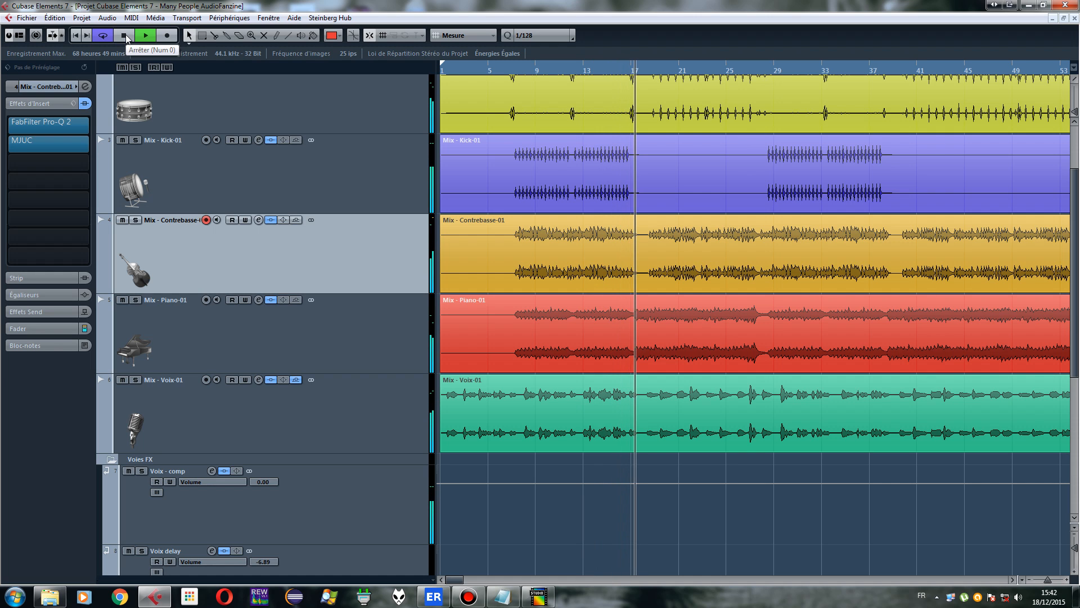
scroll(362, 221, "up", 2)
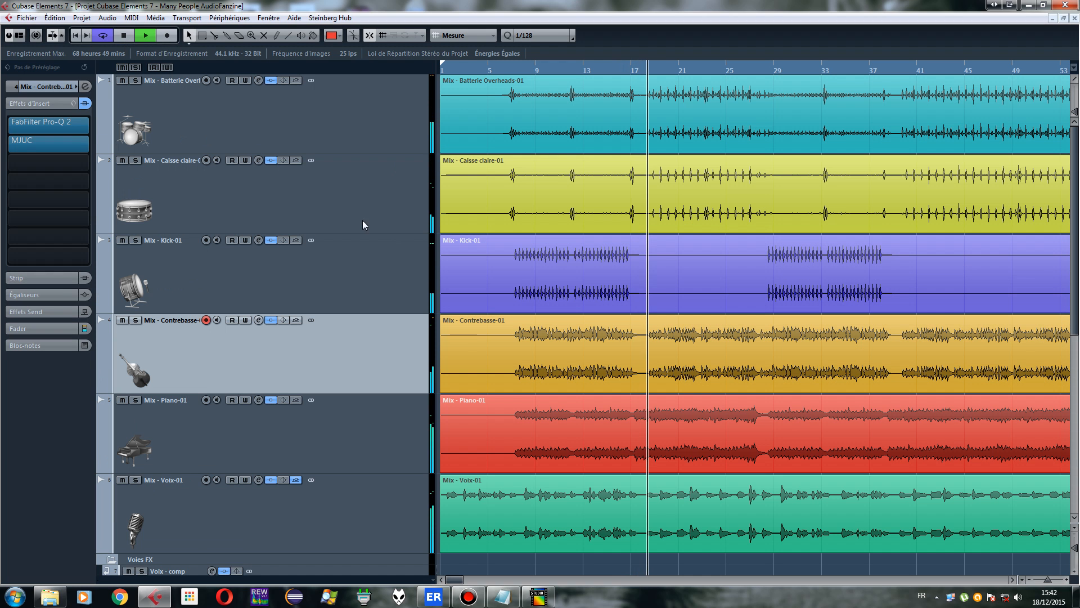
left_click(125, 36)
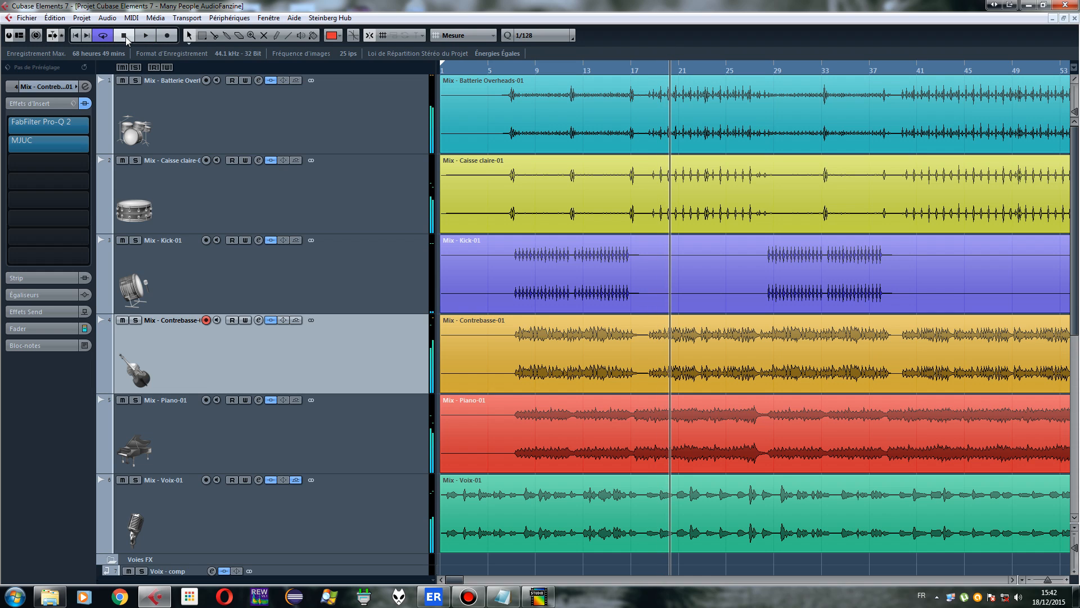
left_click(1028, 5)
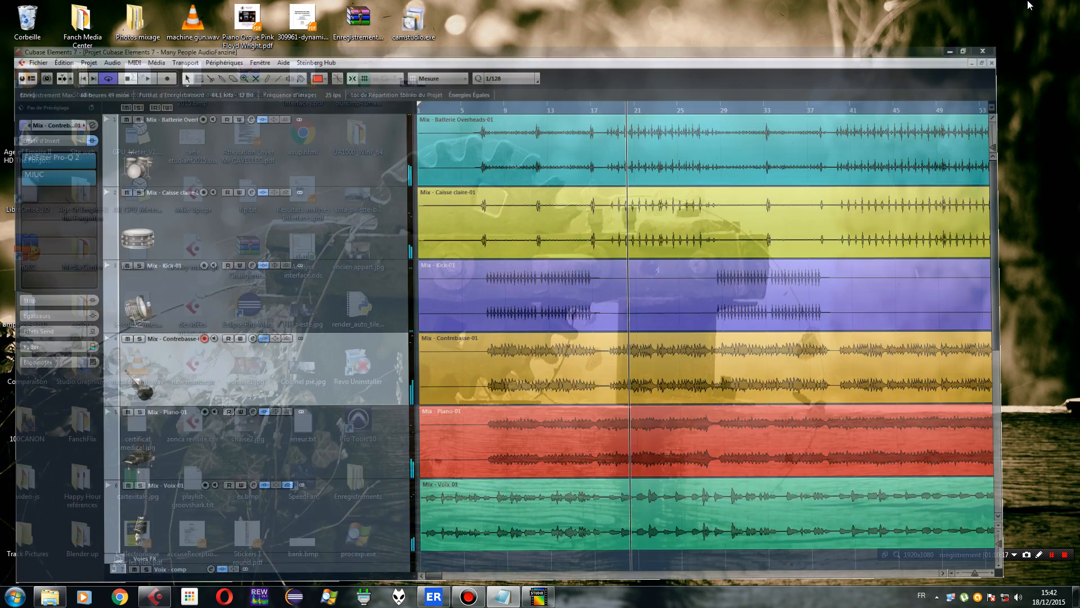